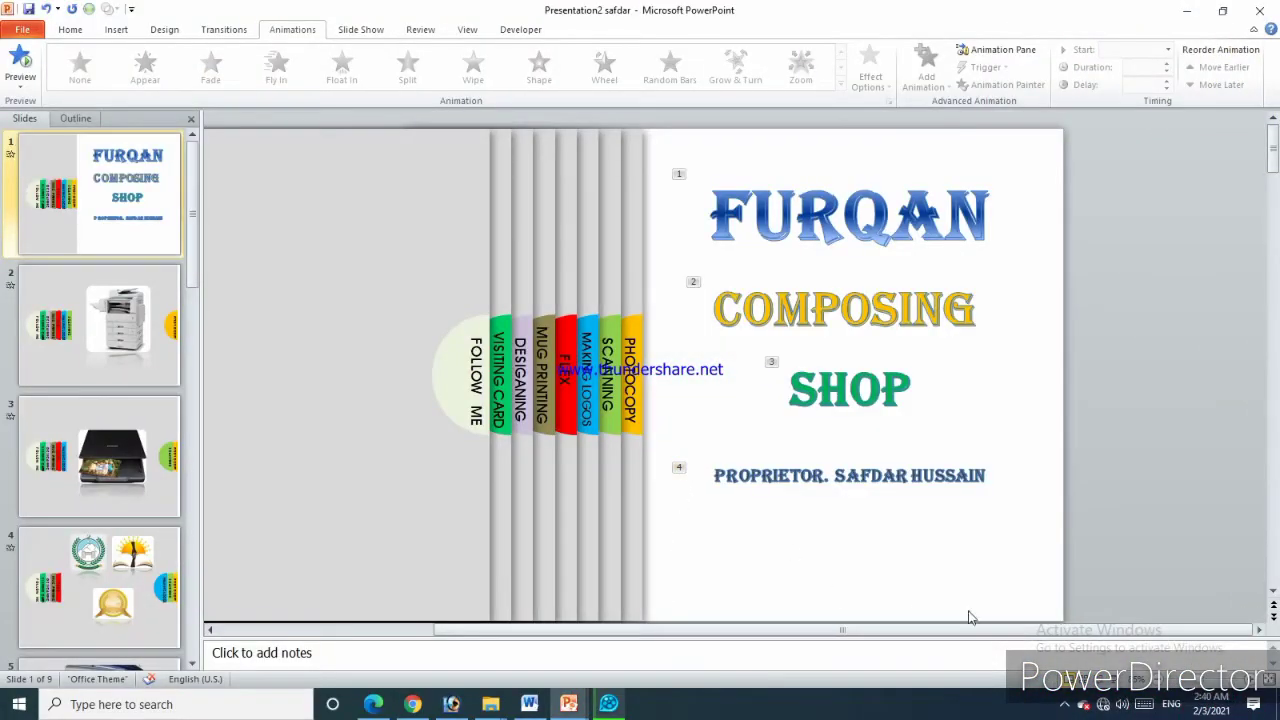
Play slide 1's show through the MAKING LOGOS, MUG PRINTING and DESIGANING pages.
click(143, 223)
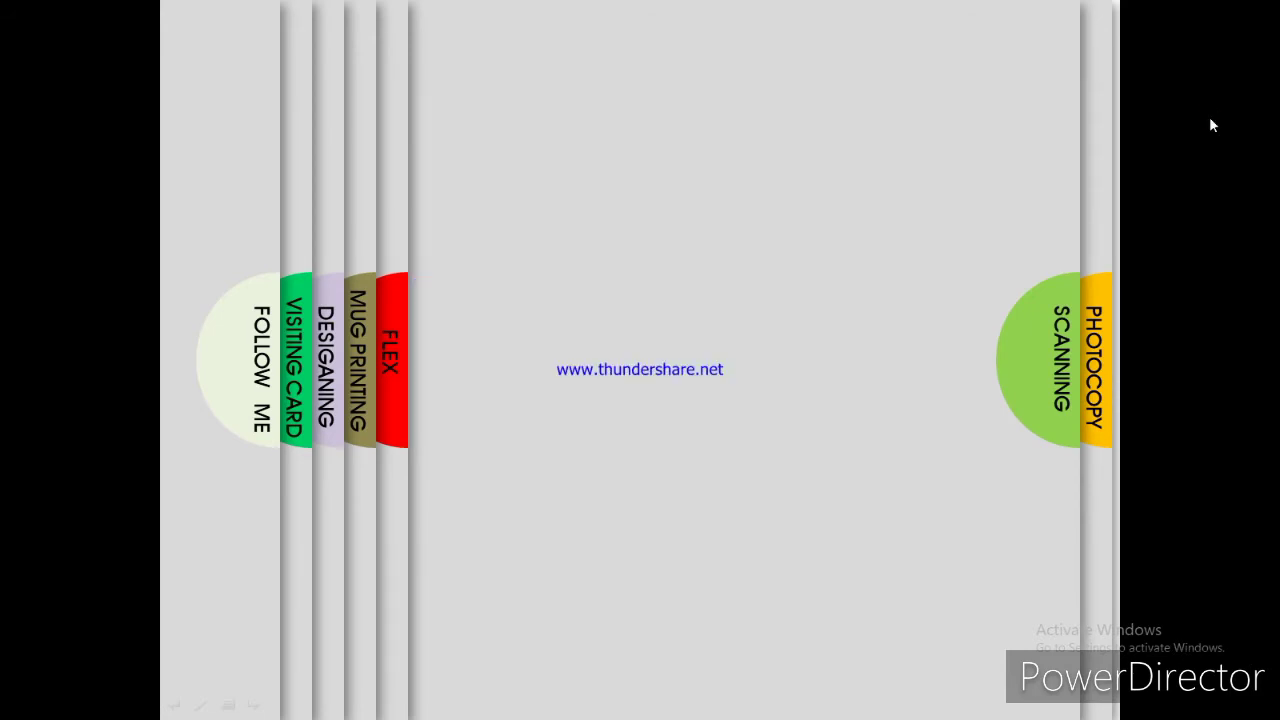
click(1210, 120)
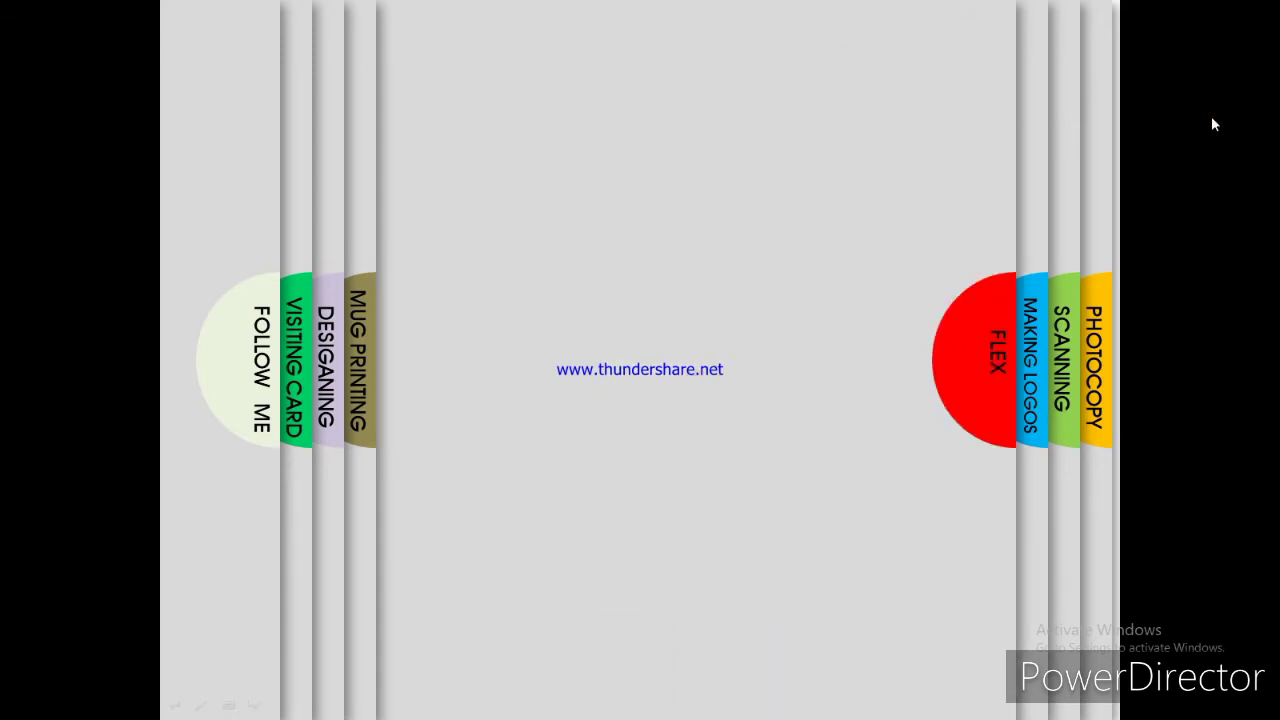
click(1211, 118)
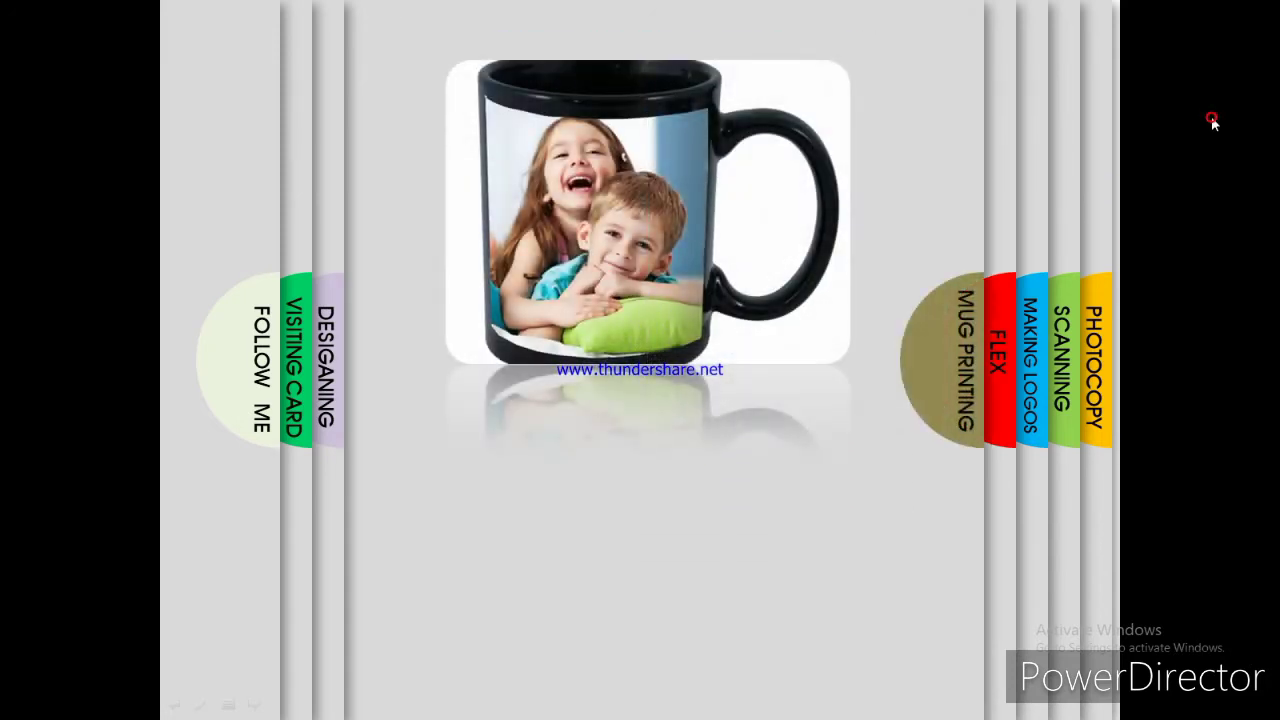
click(1211, 120)
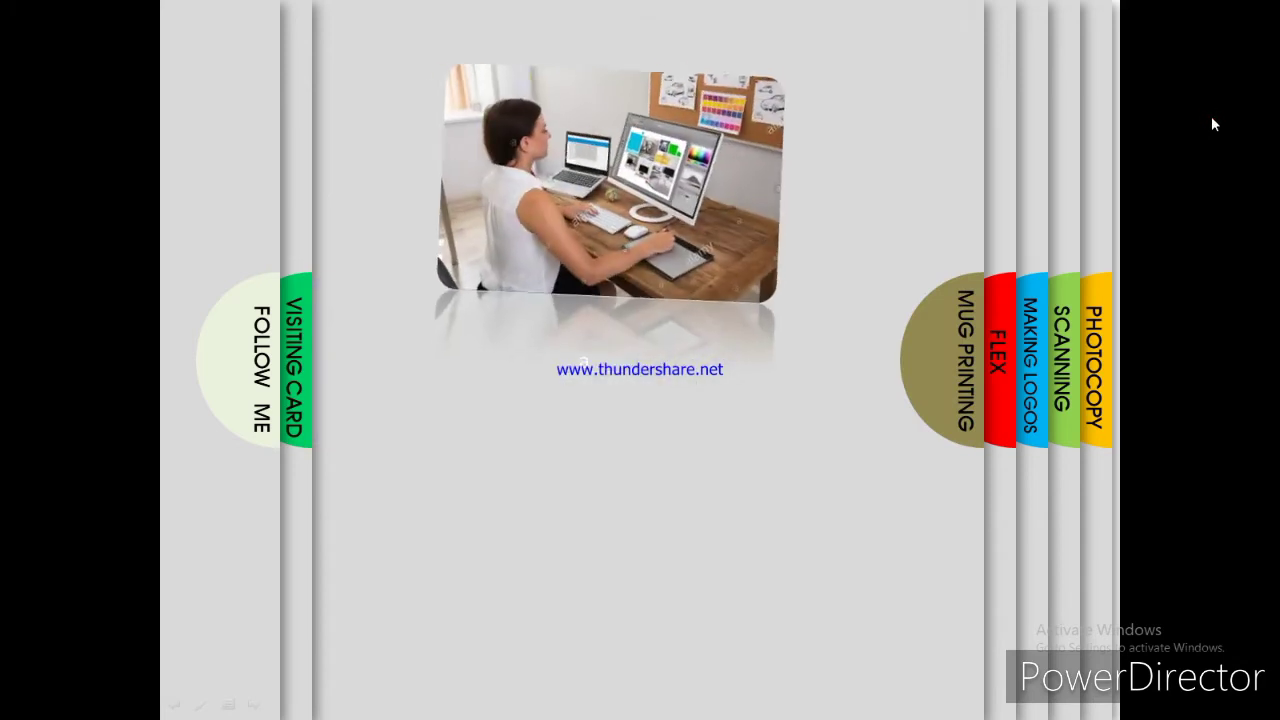
click(1211, 120)
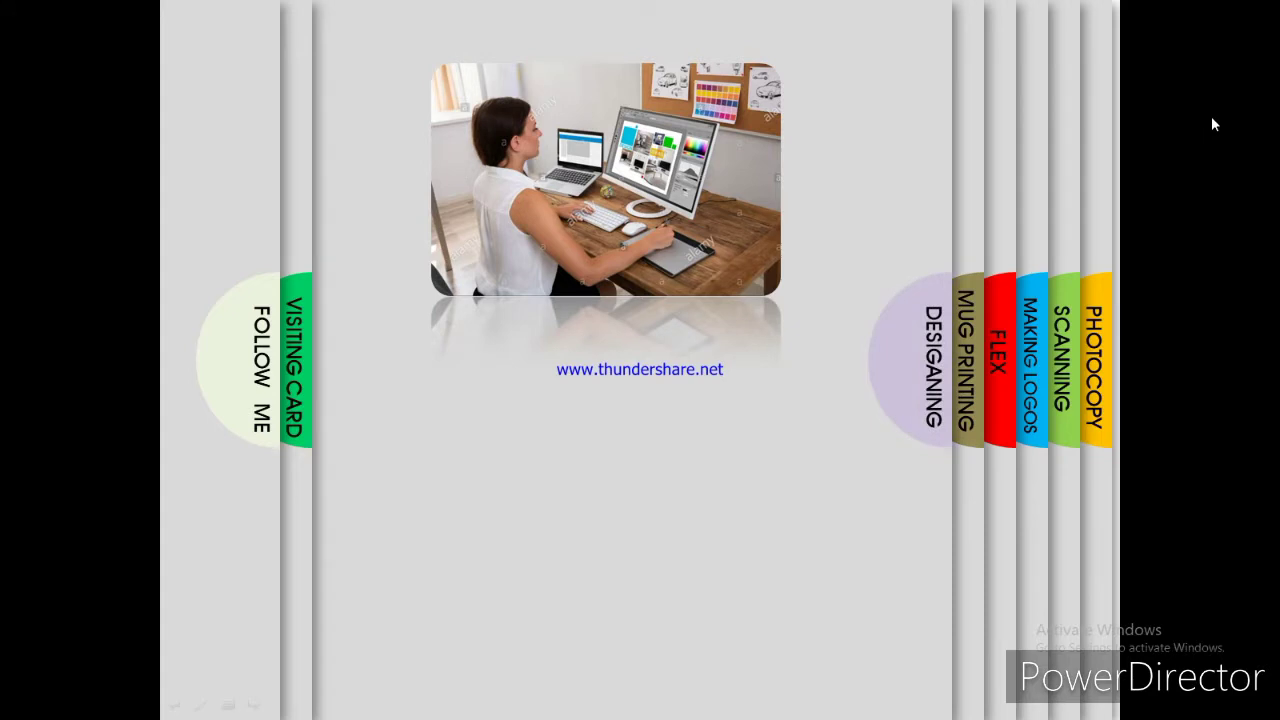
Continue through the VISITING CARD and FOLLOW ME contact animations to the show's end.
click(1211, 118)
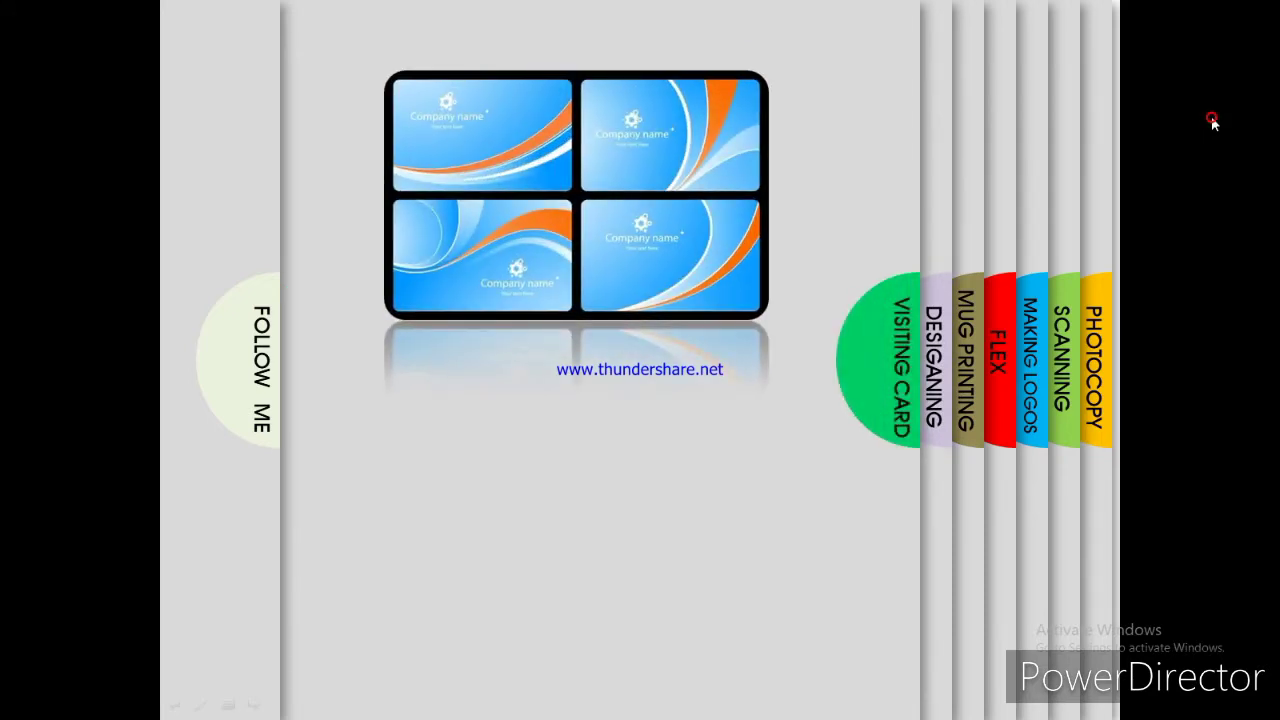
click(1211, 120)
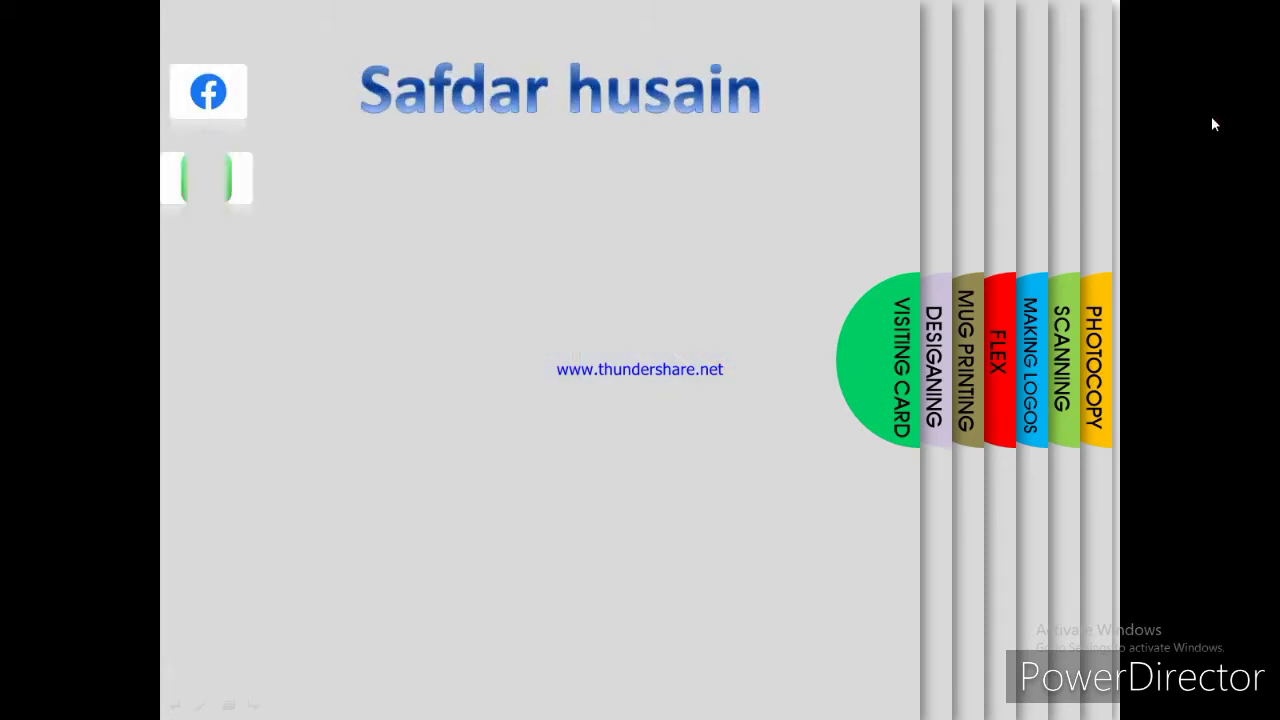
click(1211, 118)
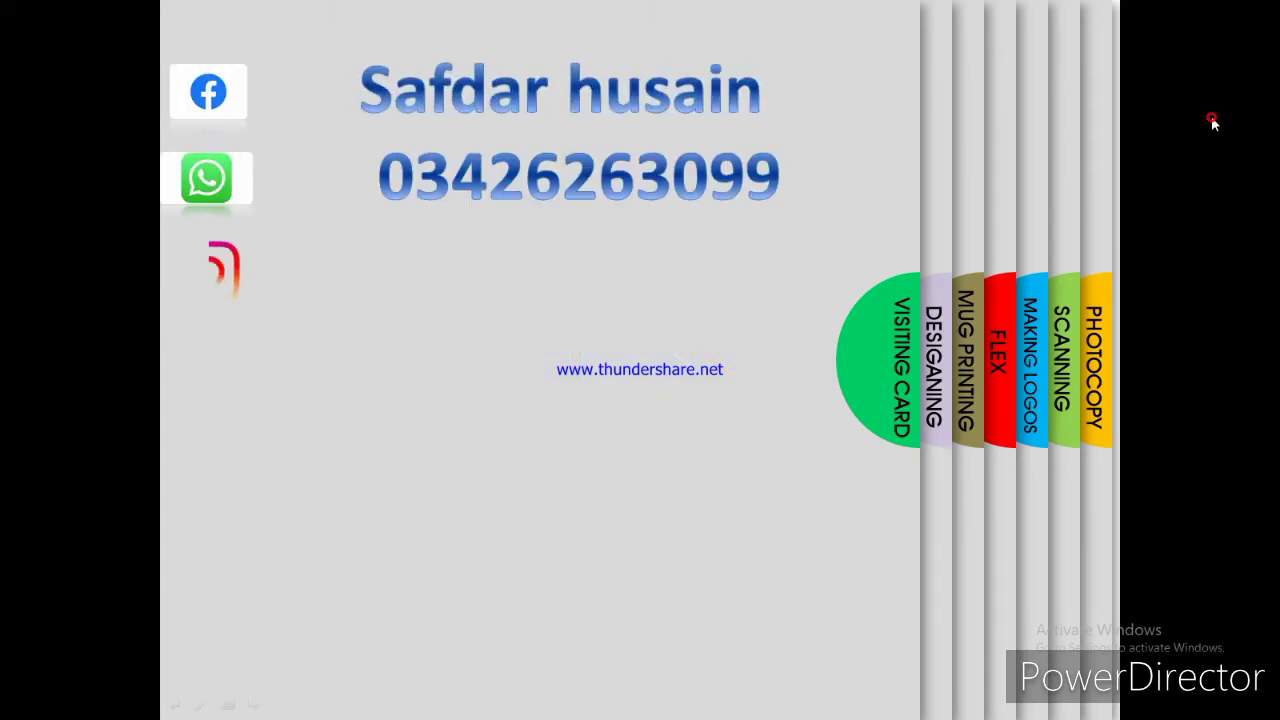
click(1211, 118)
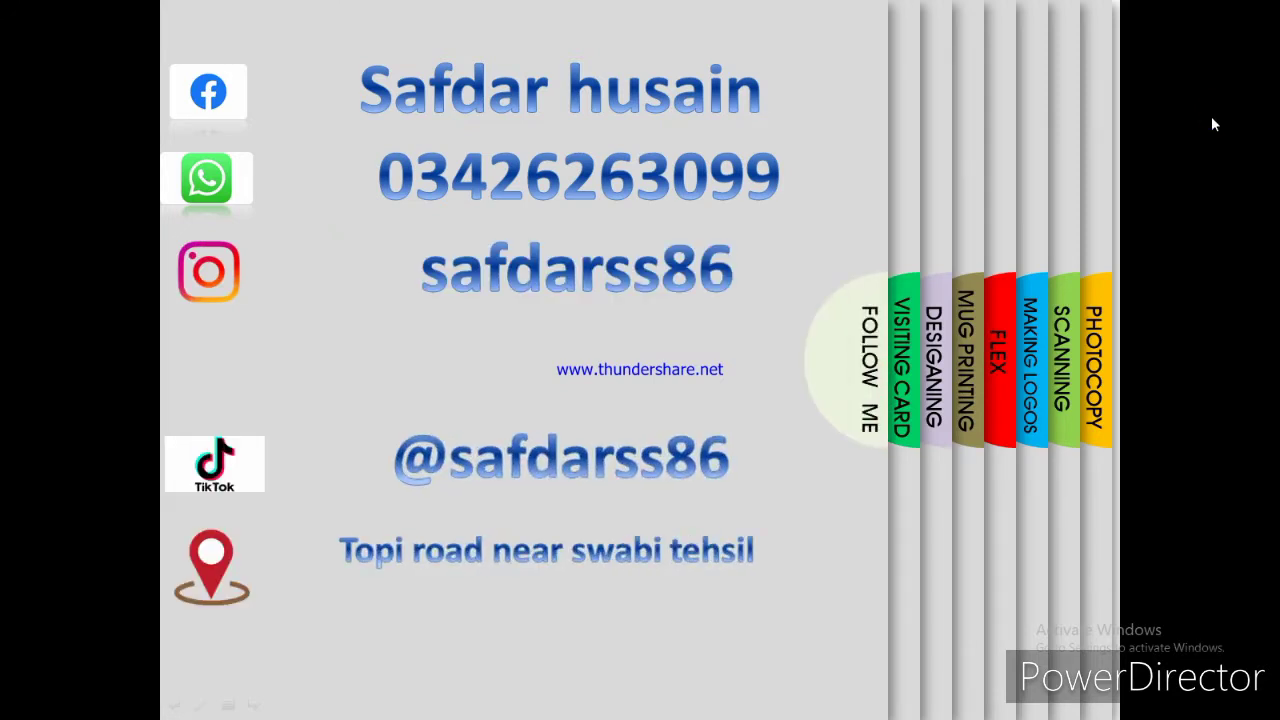
click(1211, 118)
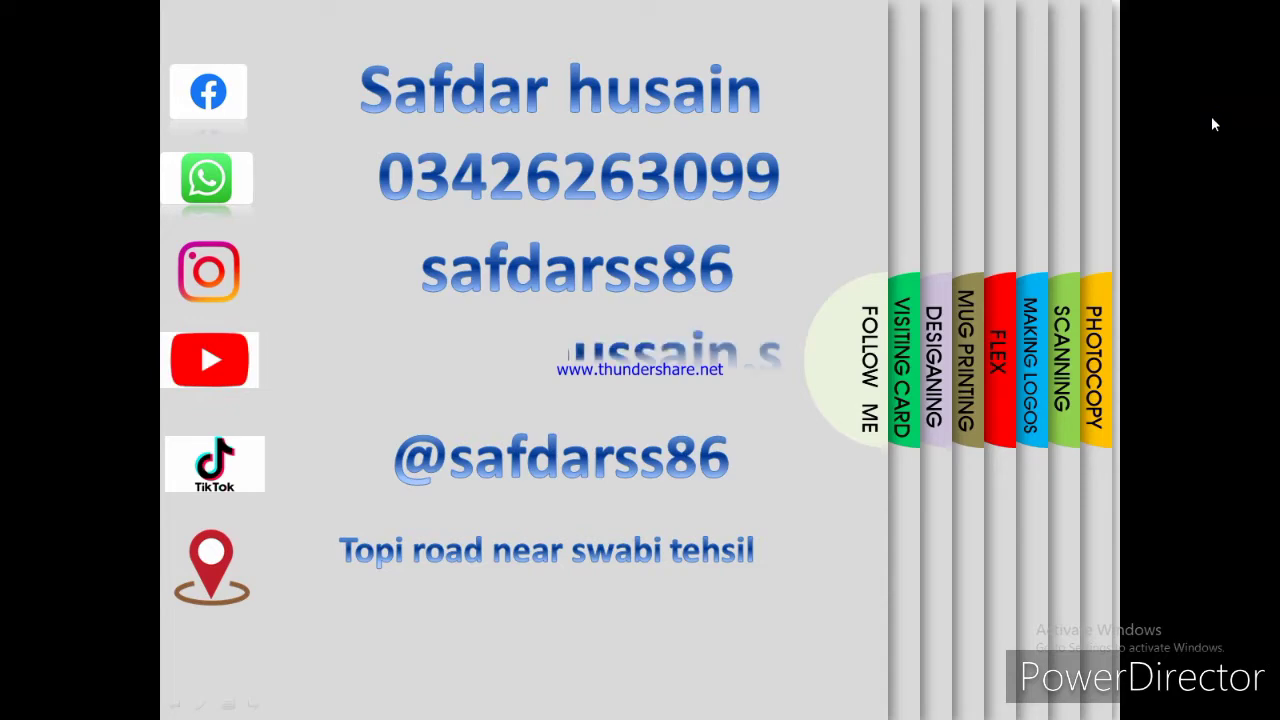
click(1211, 118)
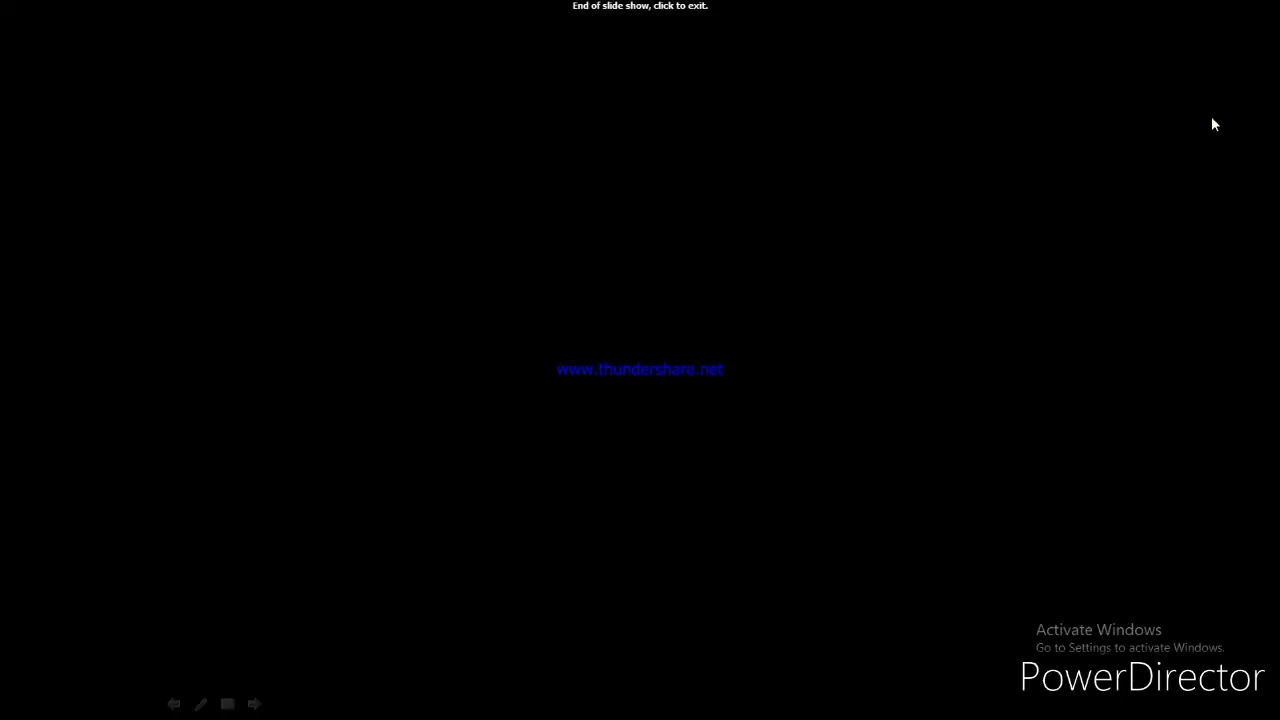
Exit the slide show, minimize PowerPoint and stop Free Screen Recorder from the tray.
click(1211, 118)
click(1194, 18)
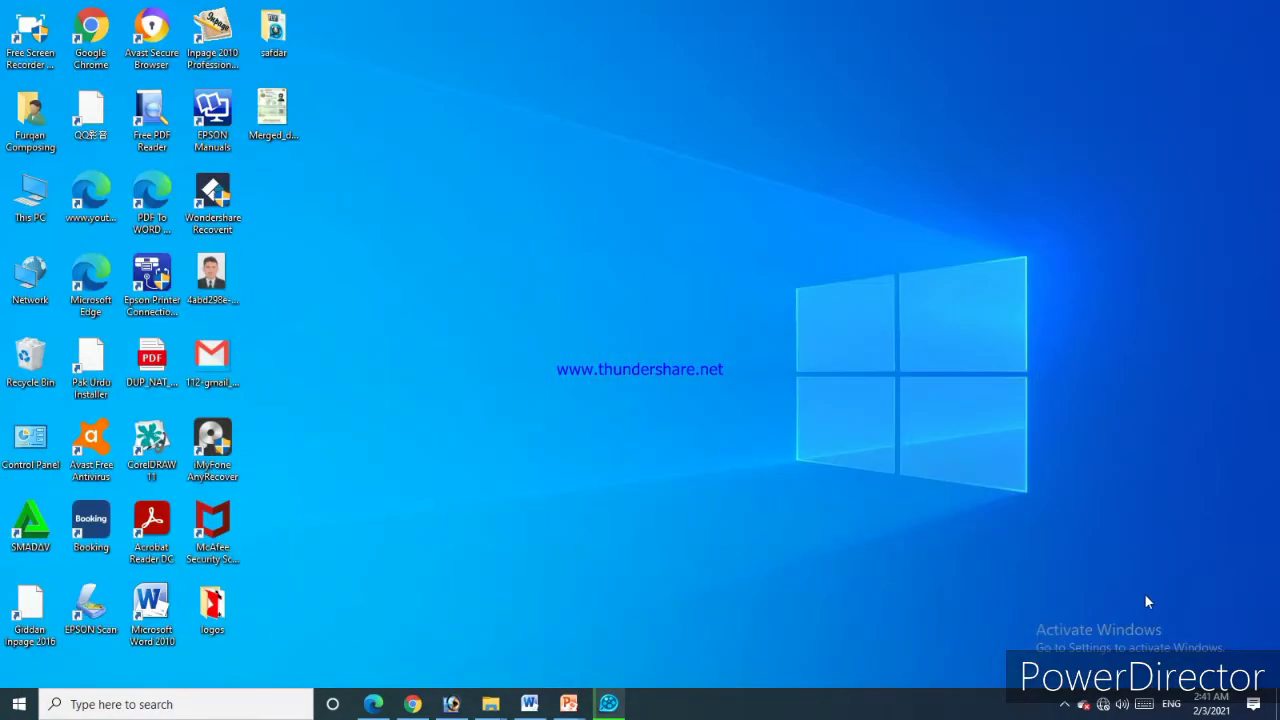
click(1065, 705)
click(1096, 638)
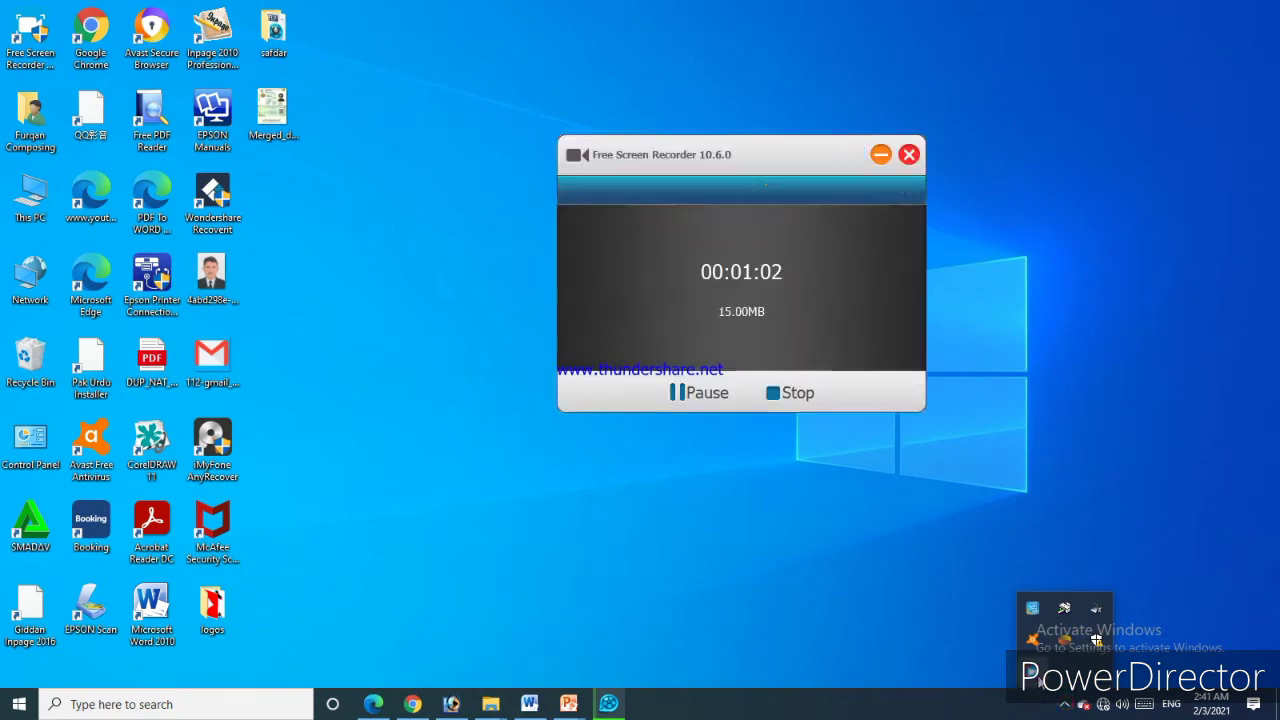
click(775, 394)
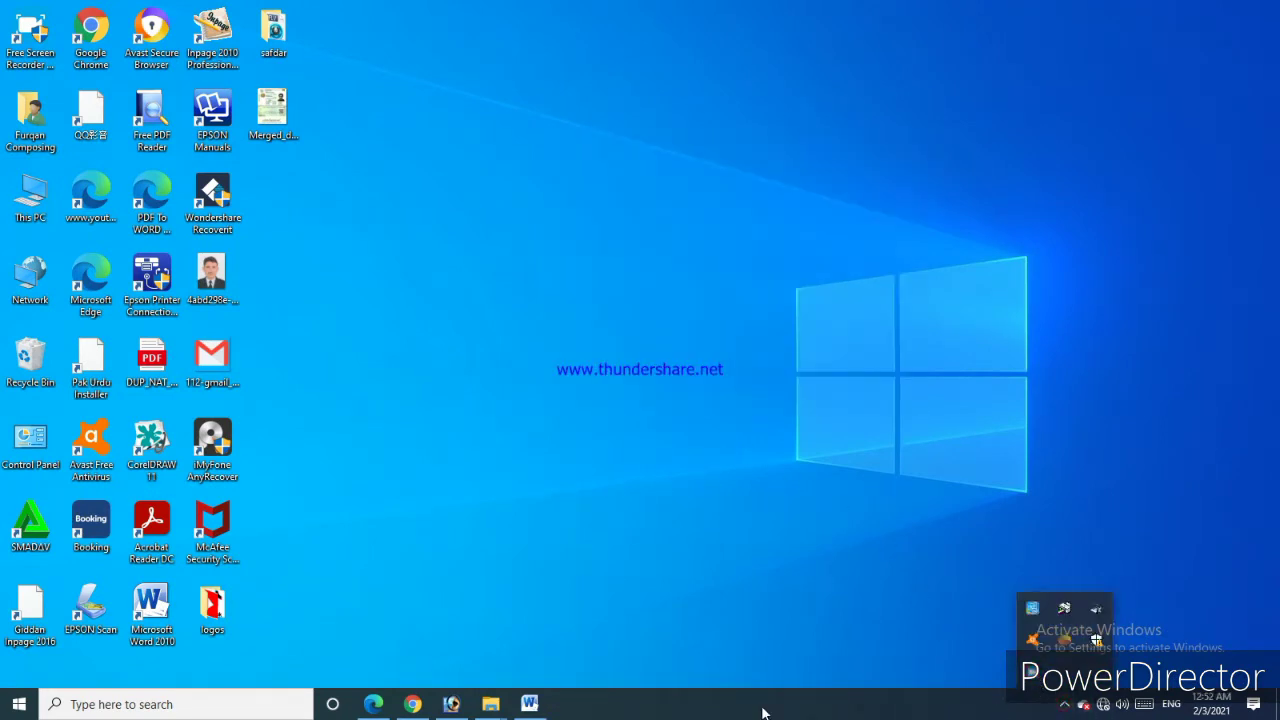
Launch Microsoft PowerPoint 2010 from the Start menu's Microsoft Office group.
click(19, 704)
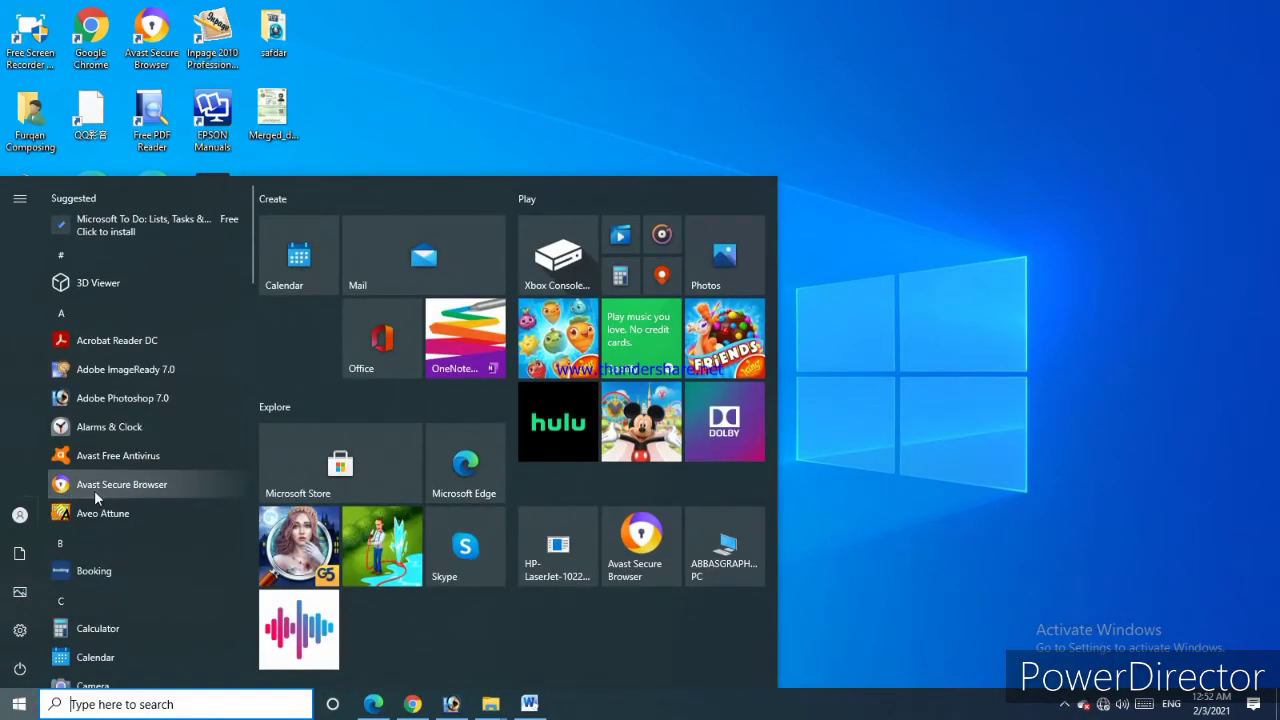
scroll(100, 495, down, 3)
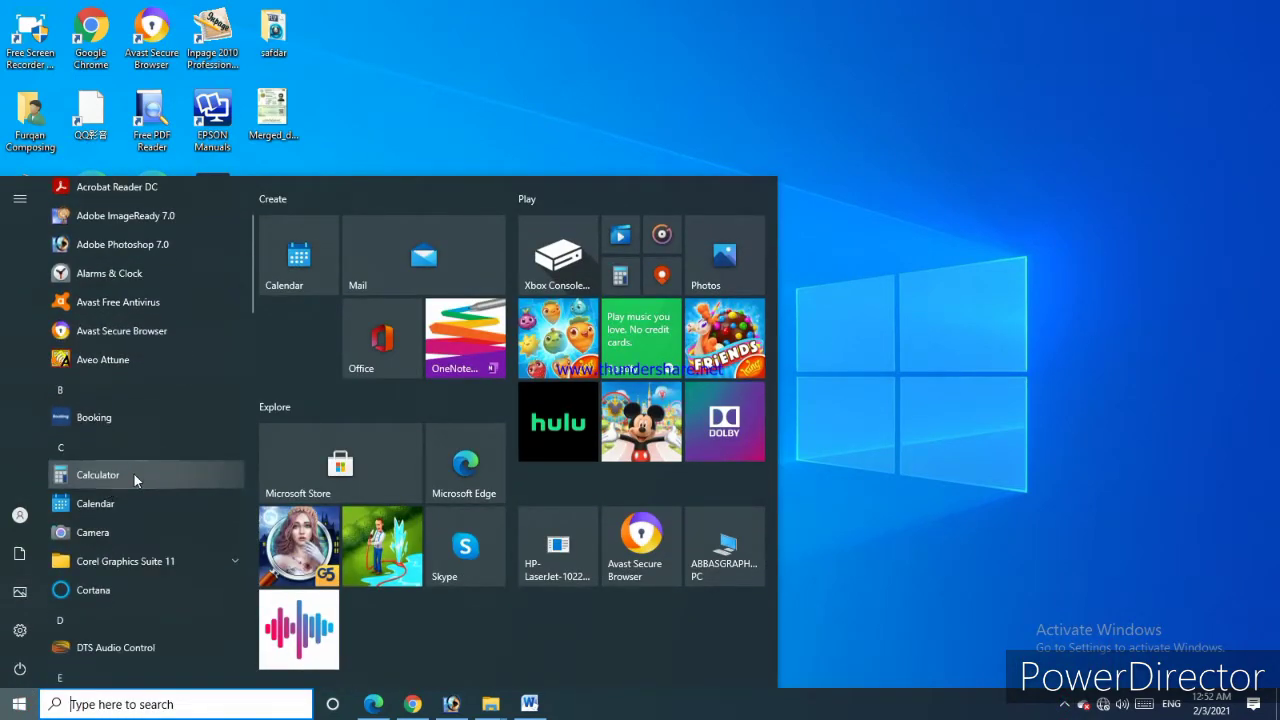
scroll(134, 474, down, 4)
scroll(133, 472, down, 3)
scroll(133, 472, down, 2)
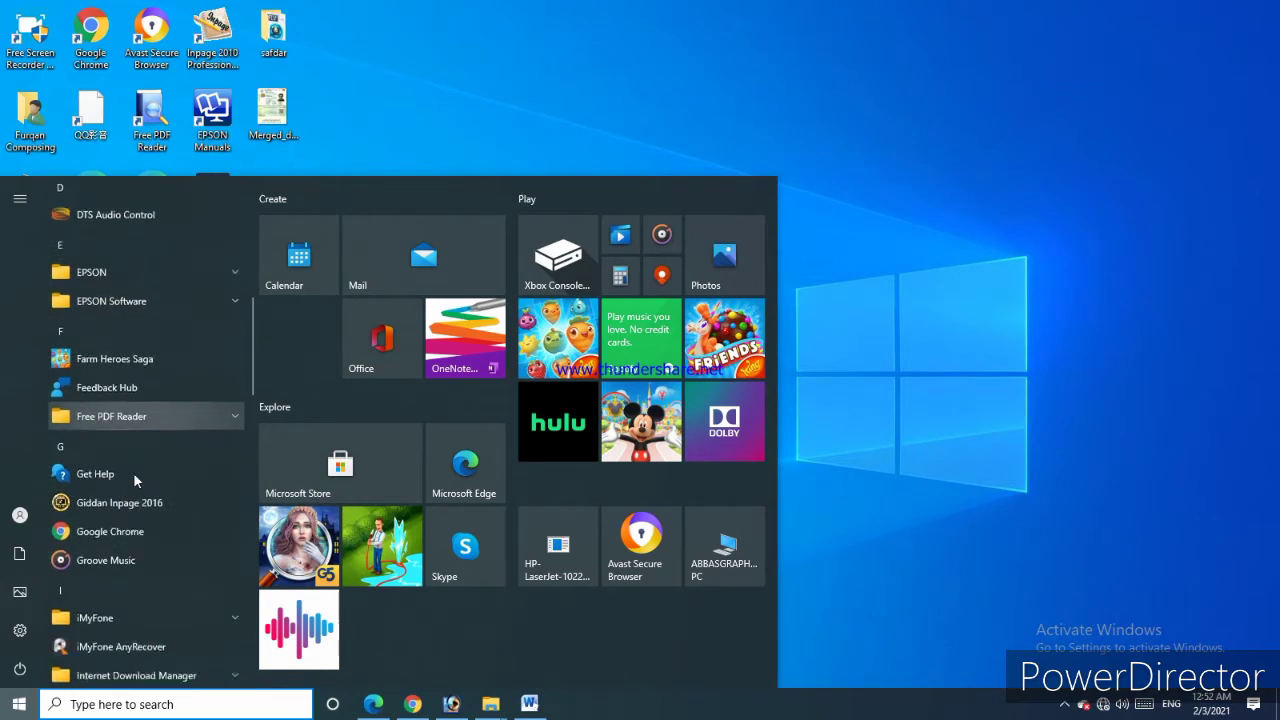
scroll(133, 472, down, 2)
scroll(133, 472, down, 3)
scroll(135, 481, down, 2)
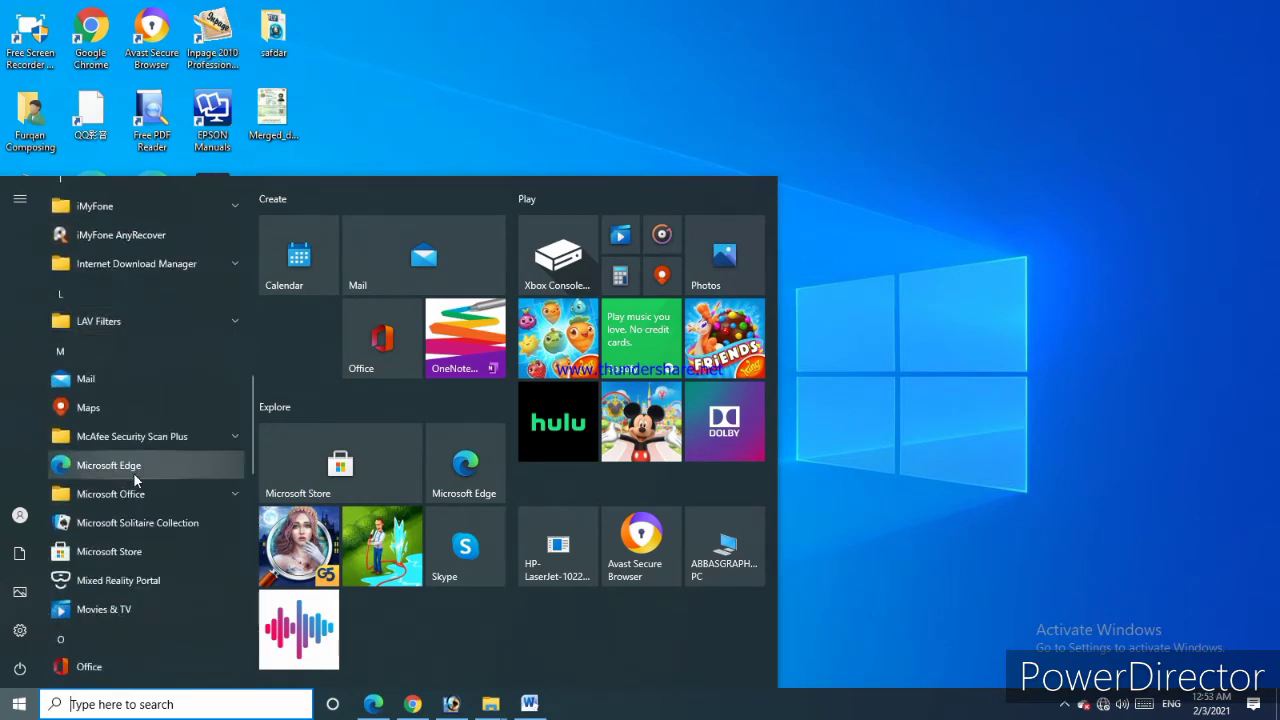
click(140, 492)
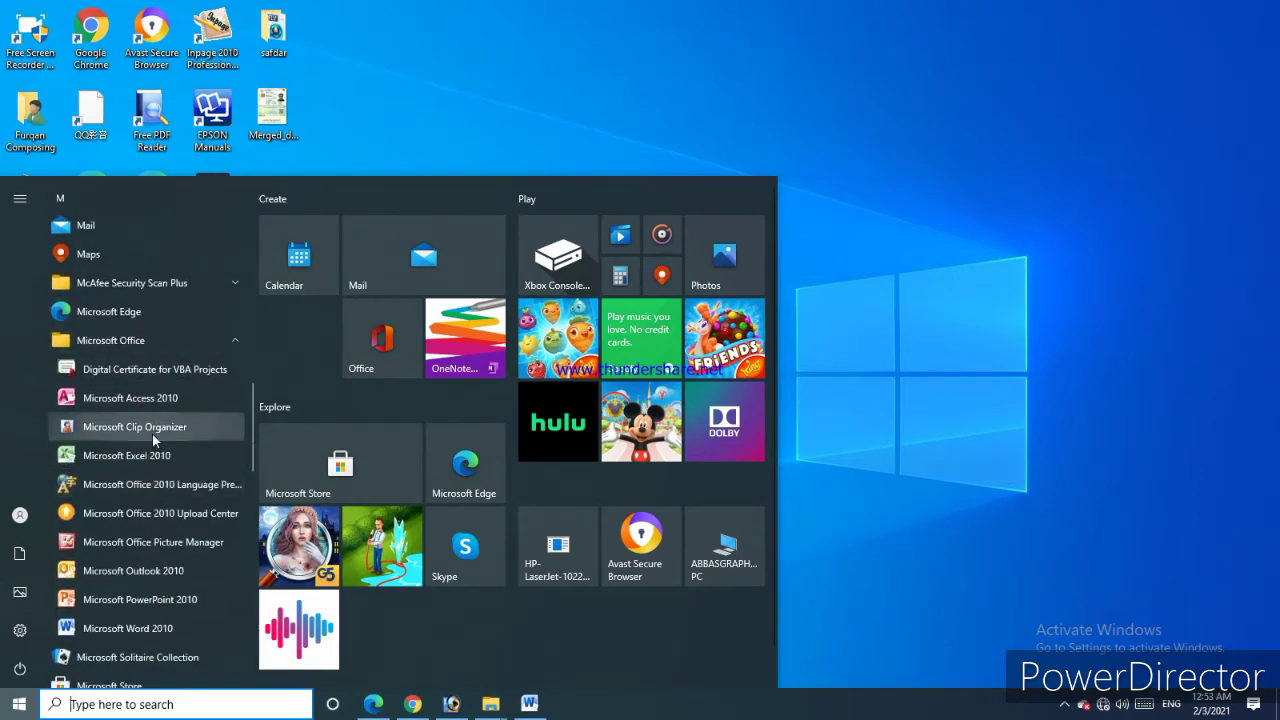
click(180, 599)
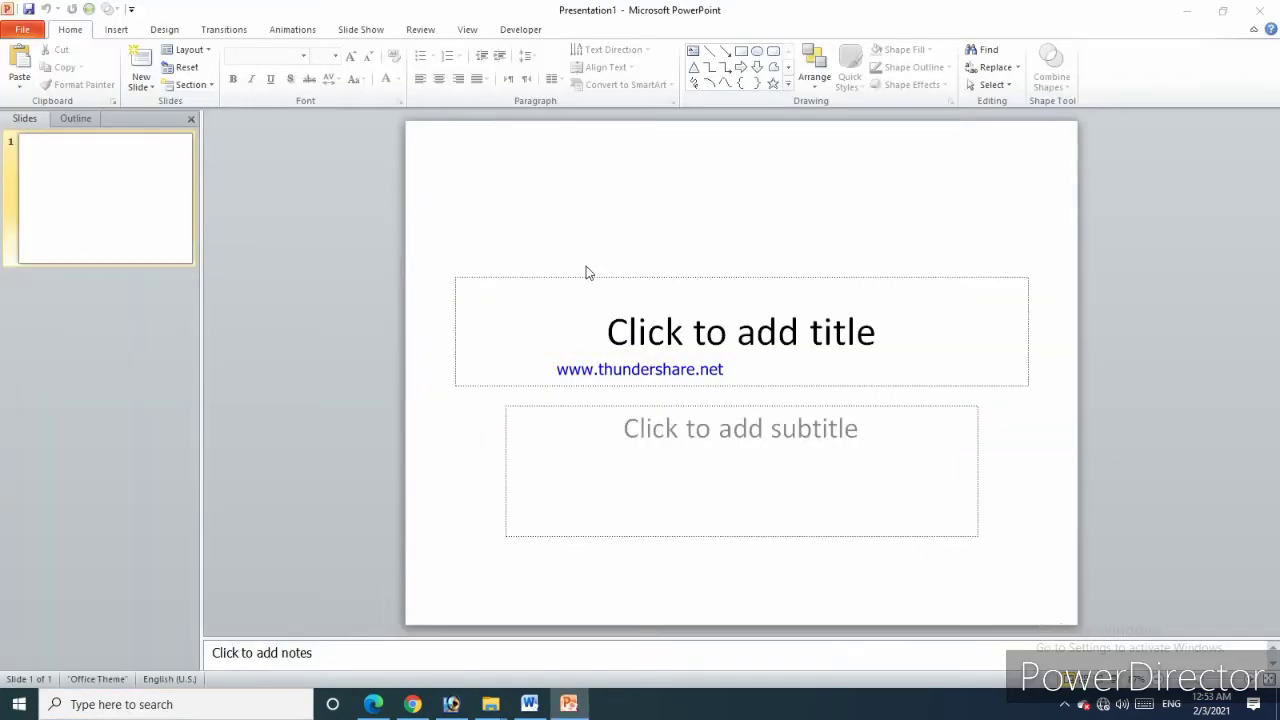
Dismiss the activation prompt and delete the title and subtitle placeholders.
click(820, 503)
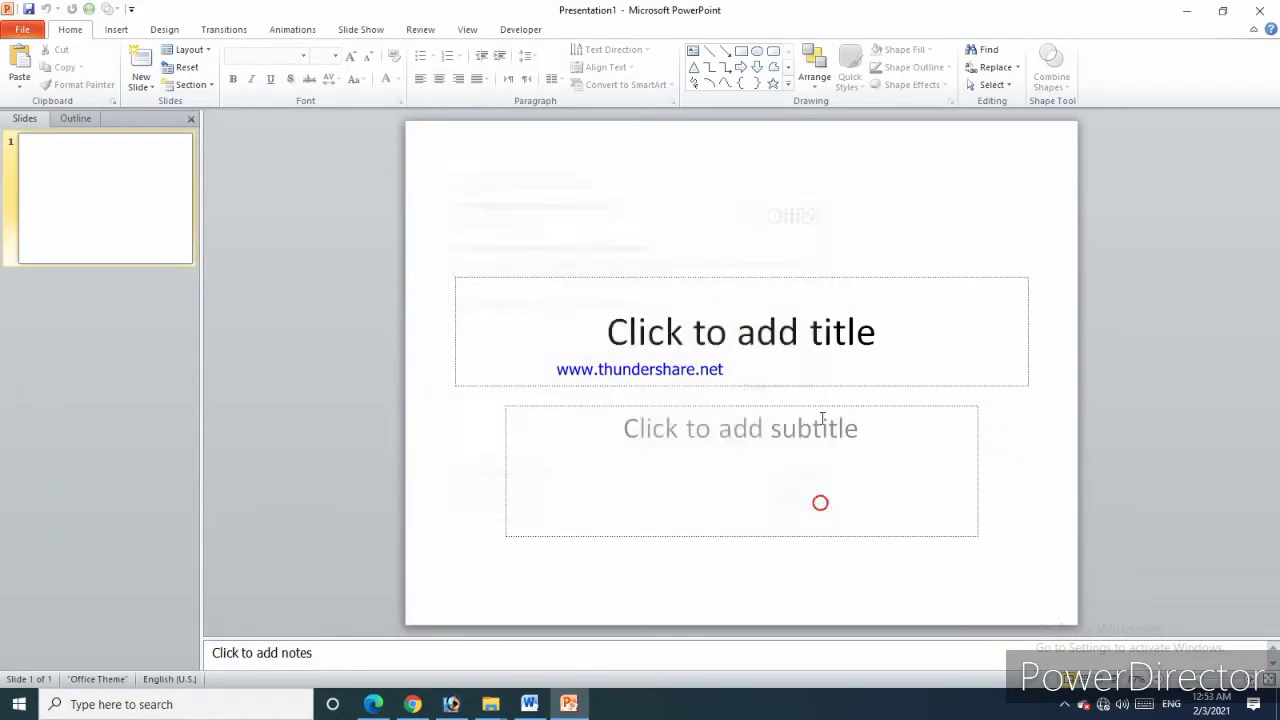
click(772, 281)
key(Delete)
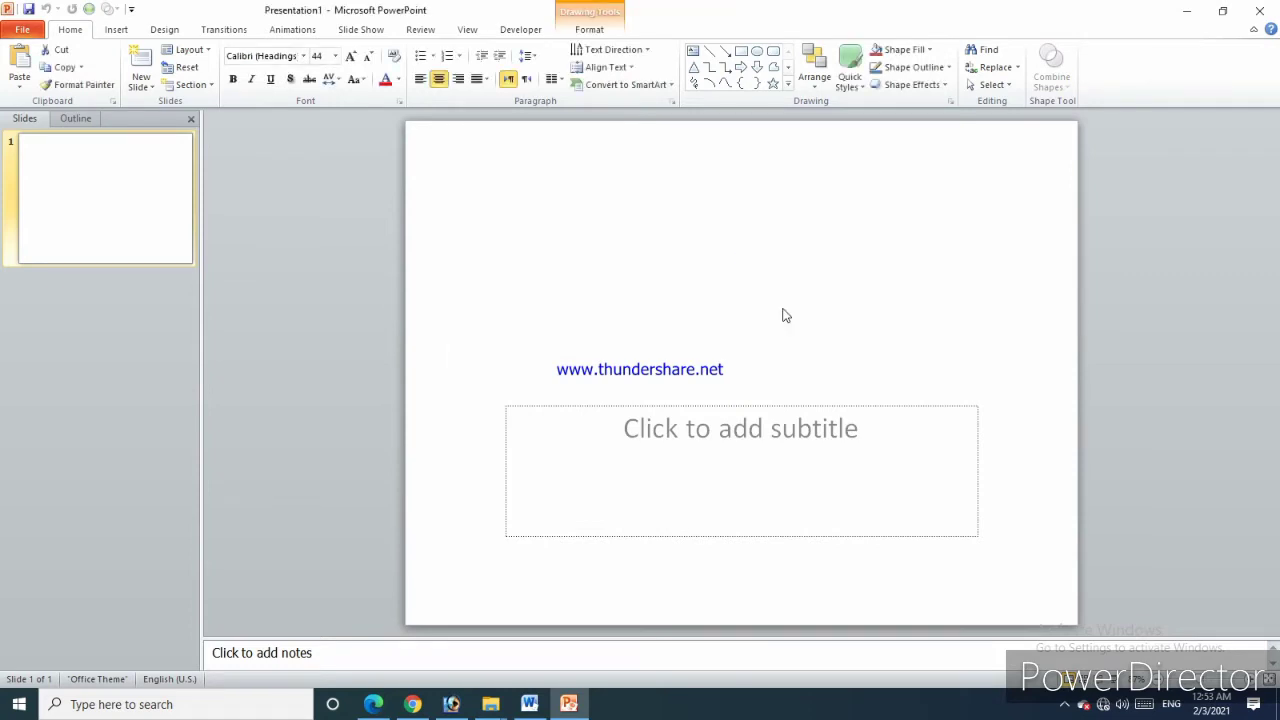
click(797, 404)
key(Delete)
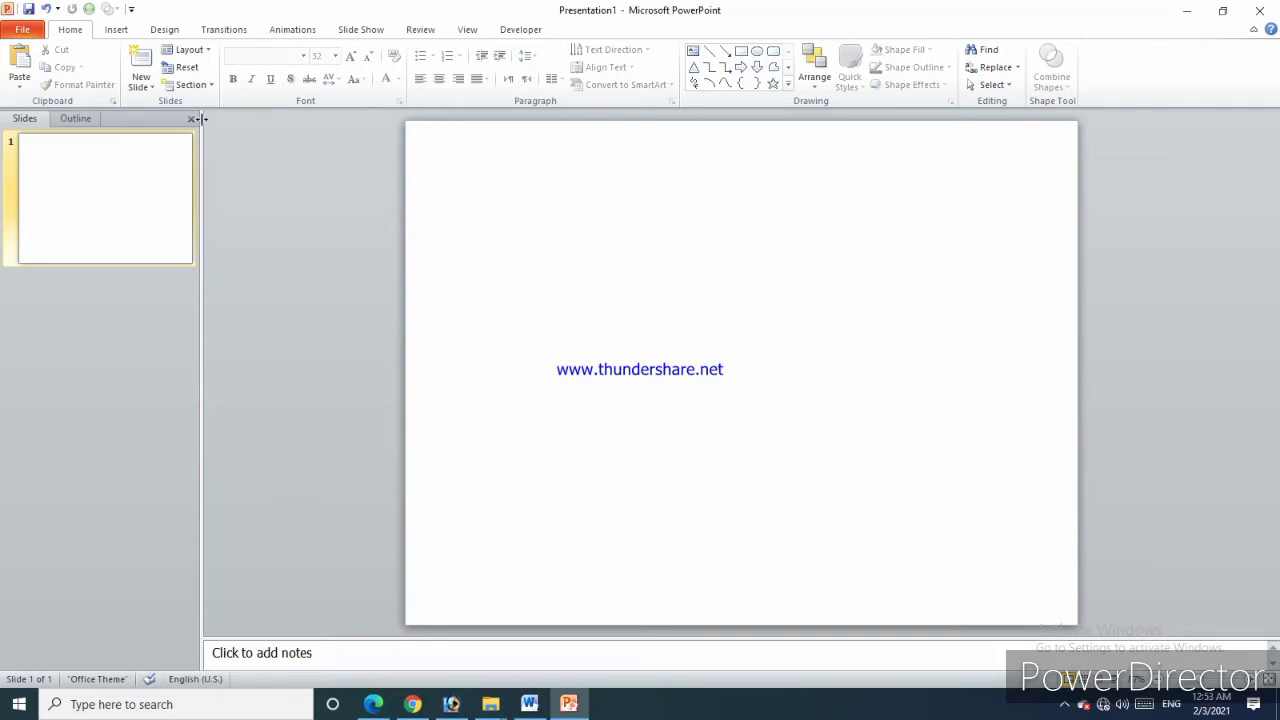
Give the slide a beige background style.
click(128, 31)
click(164, 31)
click(1188, 56)
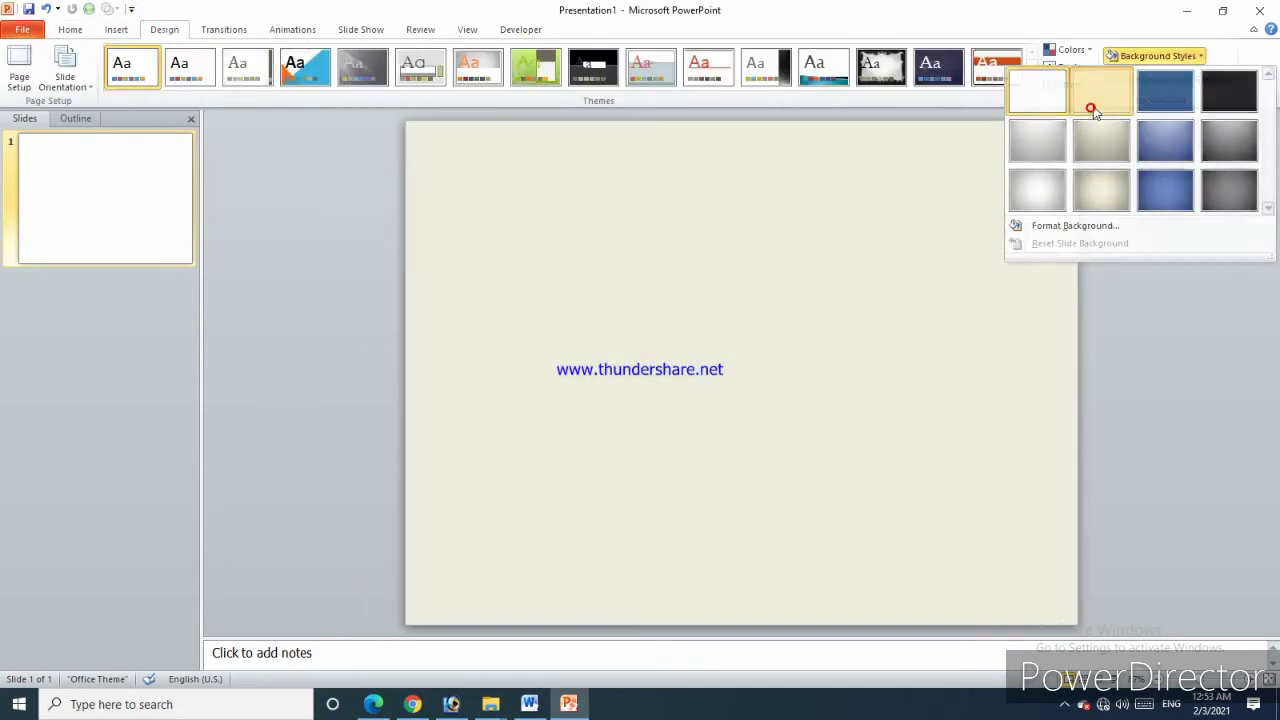
click(1091, 106)
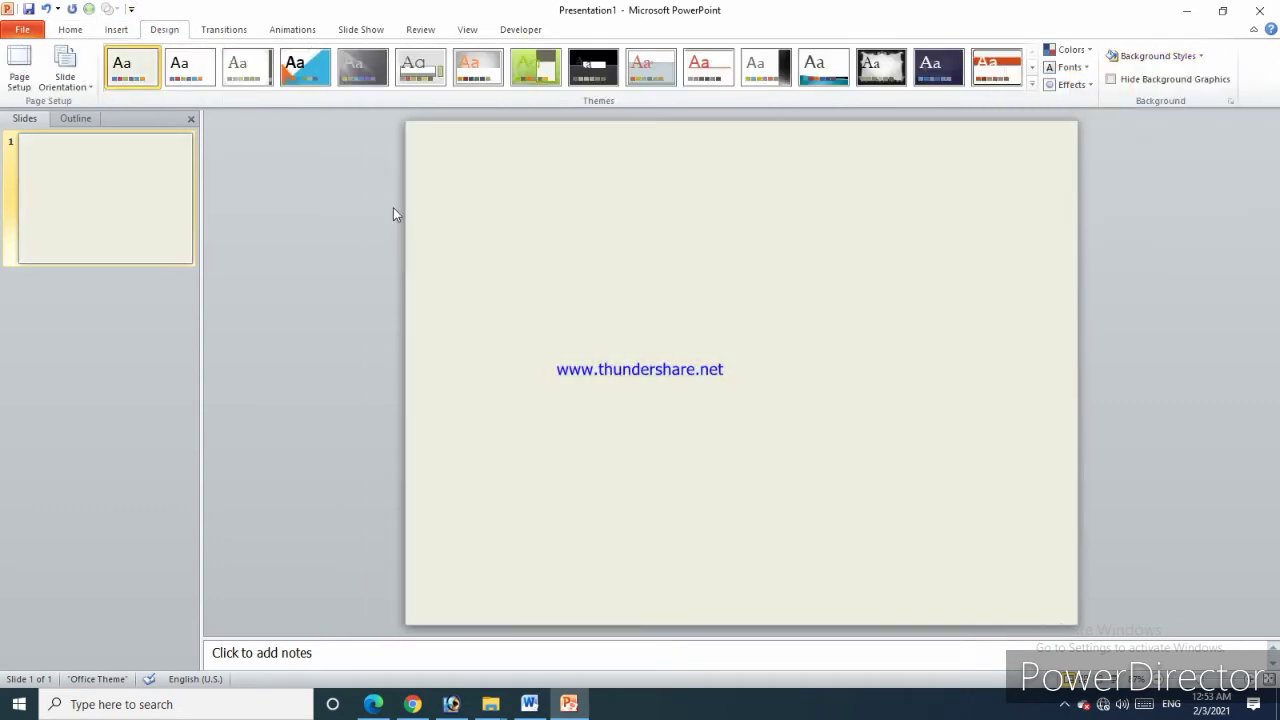
Draw a large rectangle from the slide's top-left corner, stopping short of the right edge.
click(116, 30)
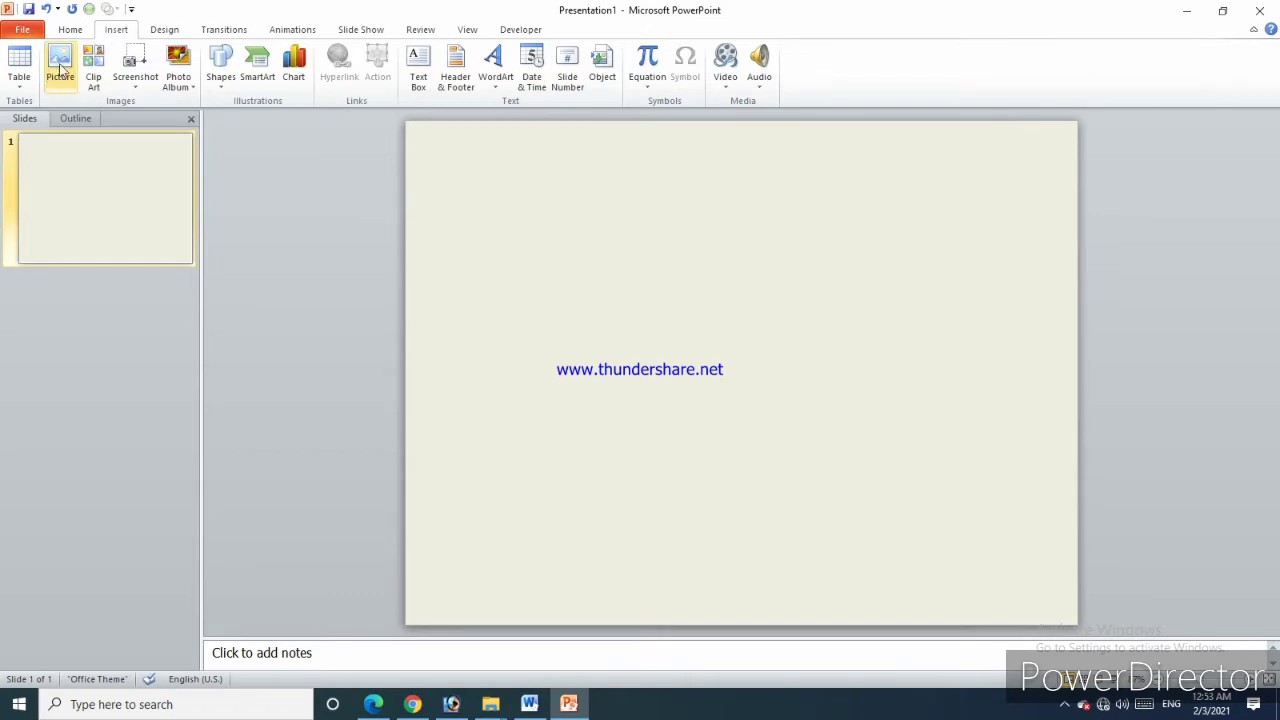
click(221, 70)
click(246, 117)
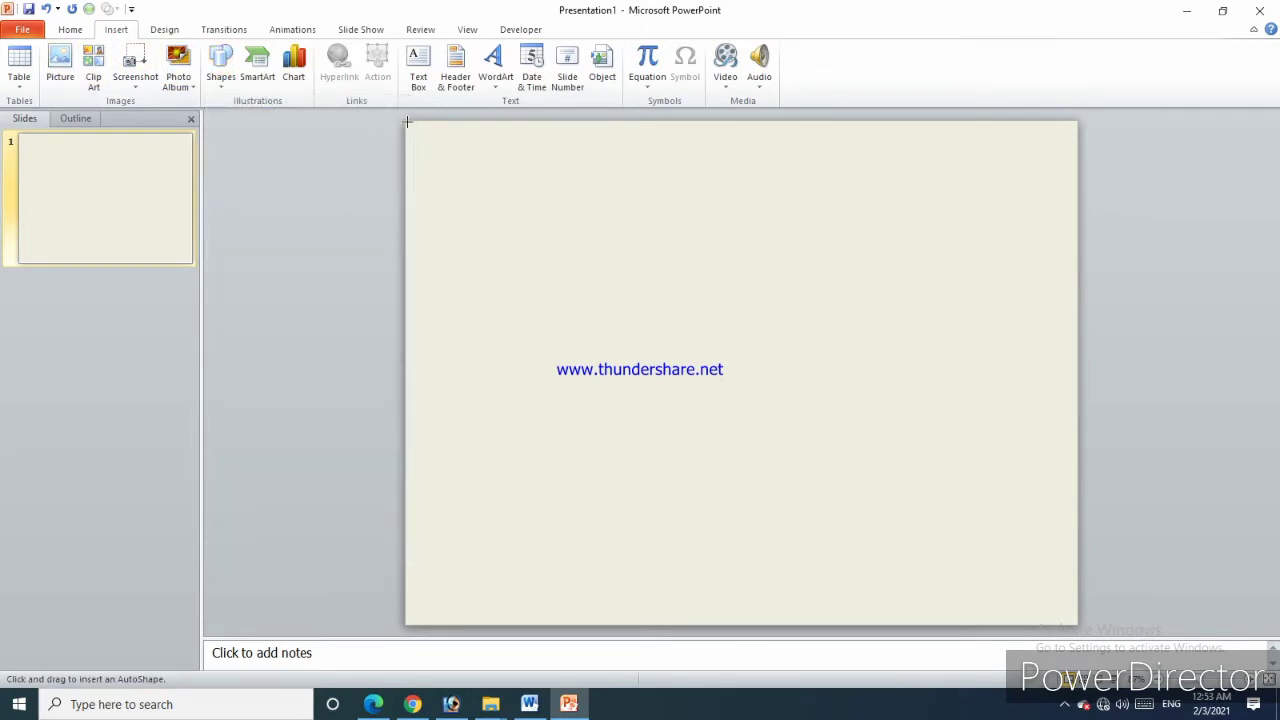
mouse_move(406, 121)
mouse_down()
mouse_move(932, 614)
mouse_move(969, 620)
mouse_up()
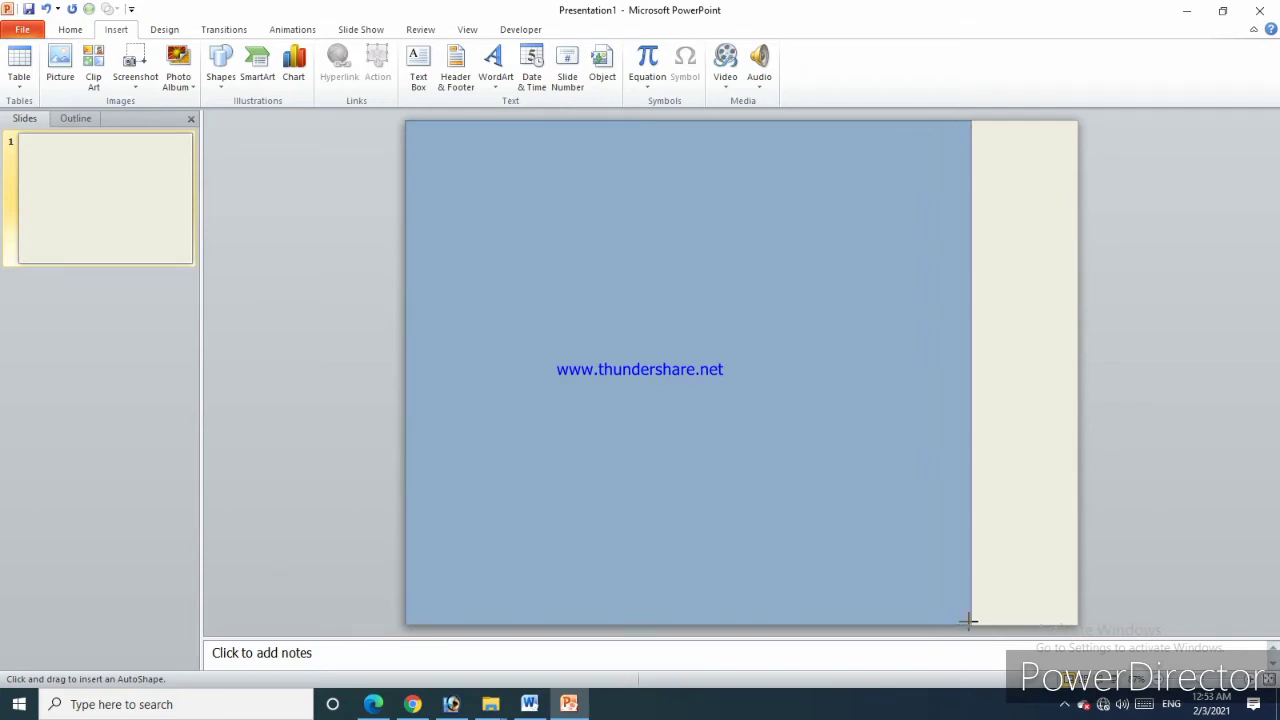
drag(968, 620, 966, 621)
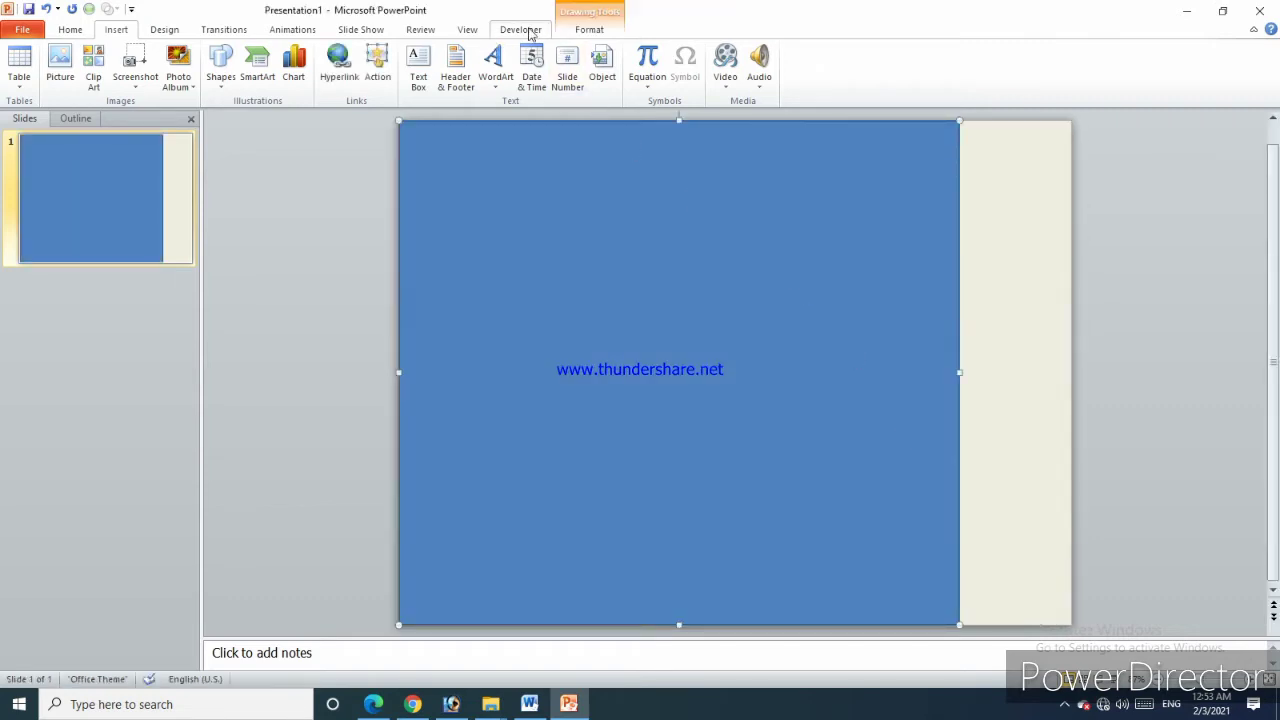
Remove the rectangle's outline and fill it with light grey.
click(588, 31)
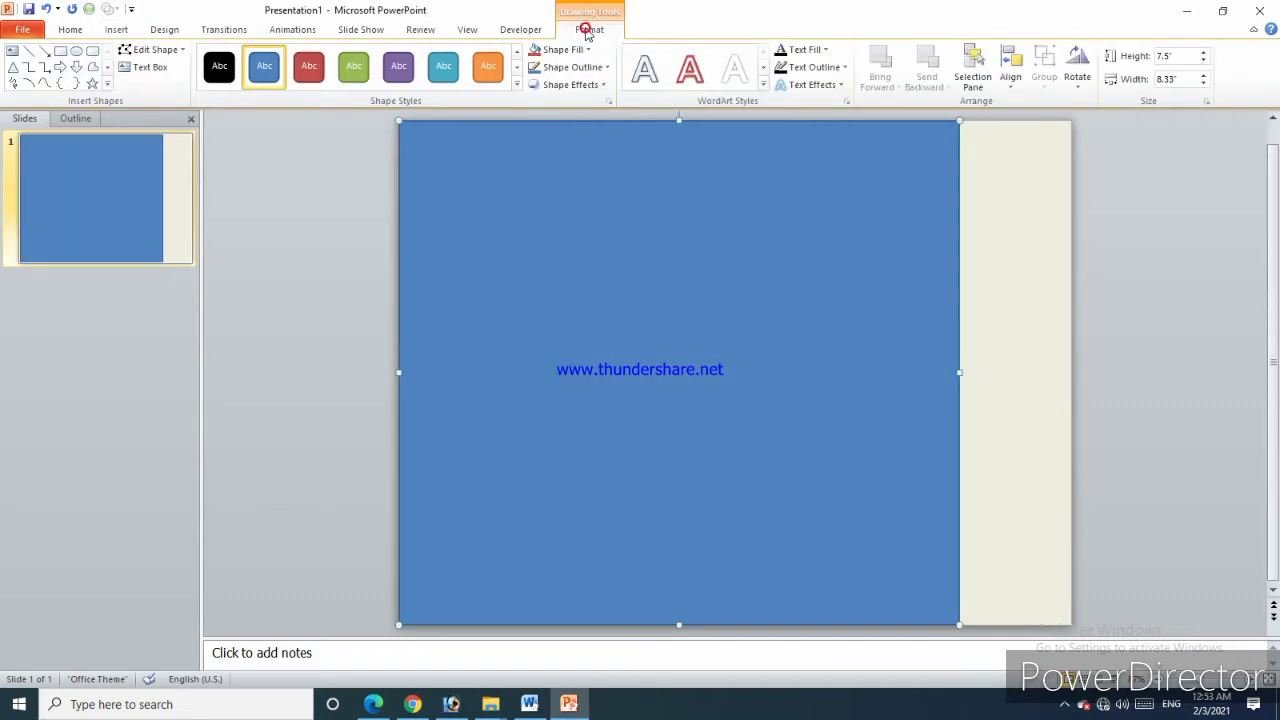
click(572, 67)
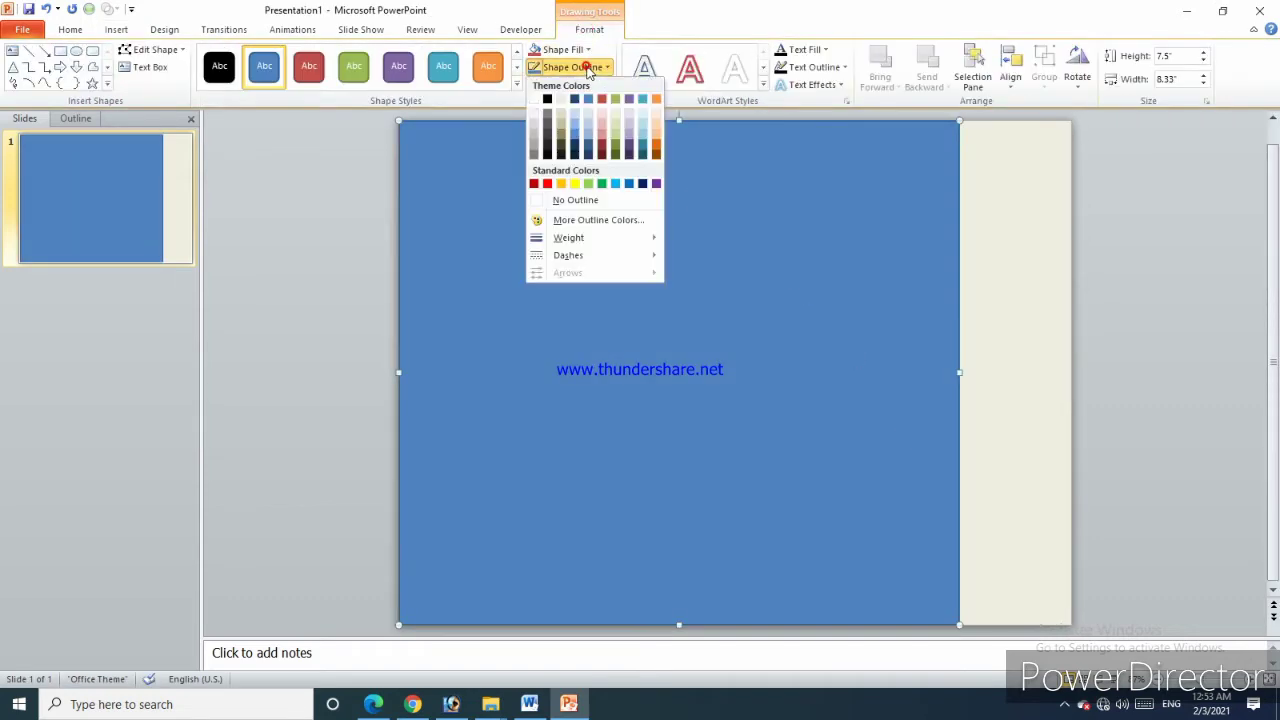
click(540, 204)
click(558, 49)
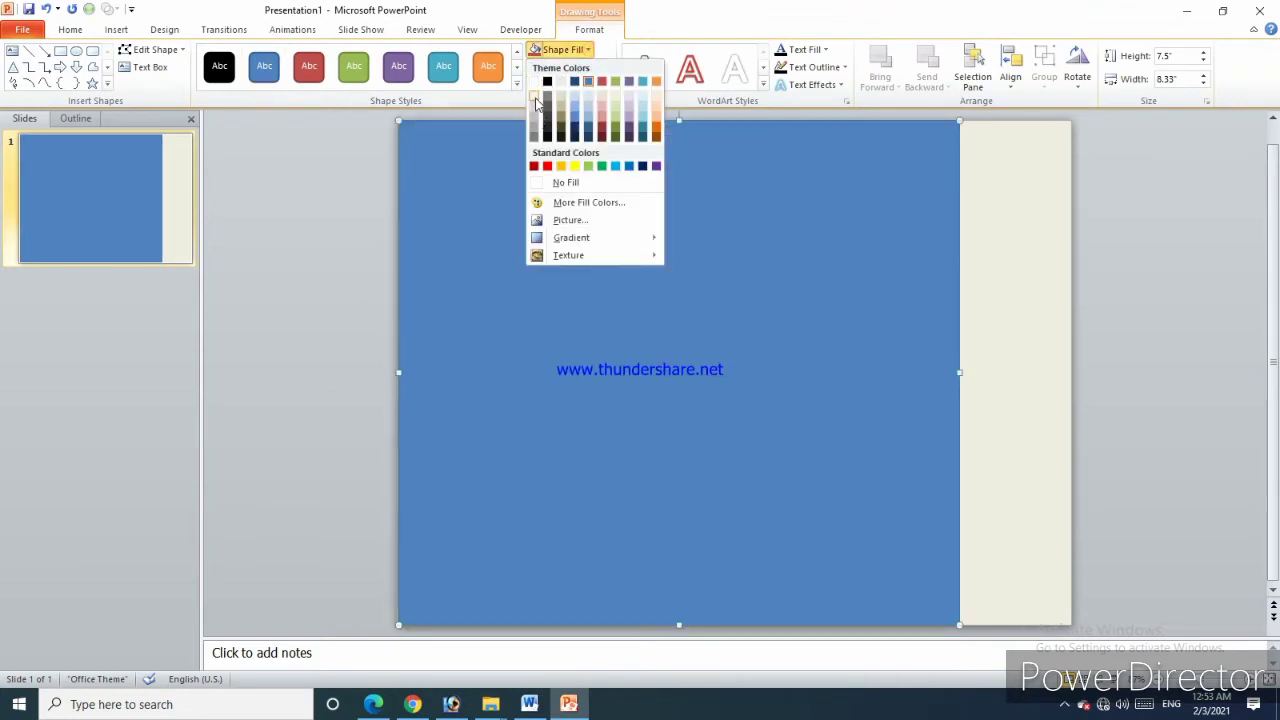
click(535, 113)
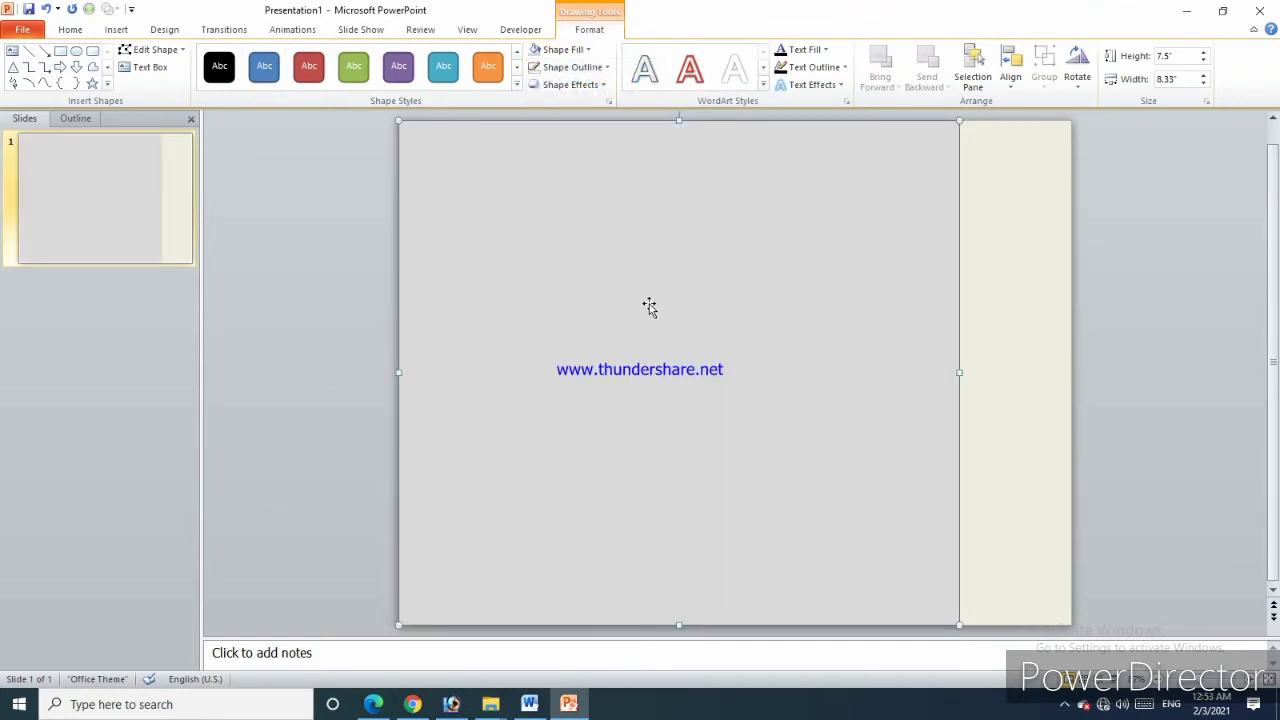
Apply an Outer shadow preset to the grey rectangle via Format Shape.
right_click(638, 268)
click(700, 526)
click(480, 250)
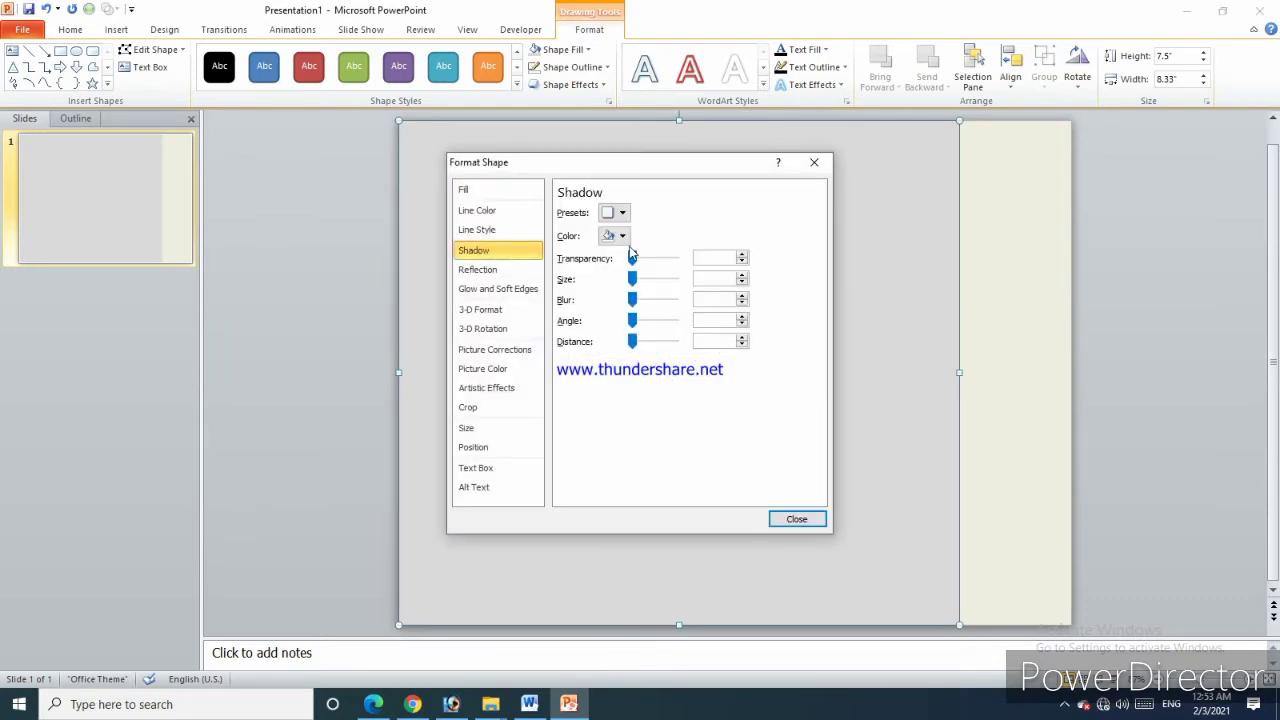
click(614, 212)
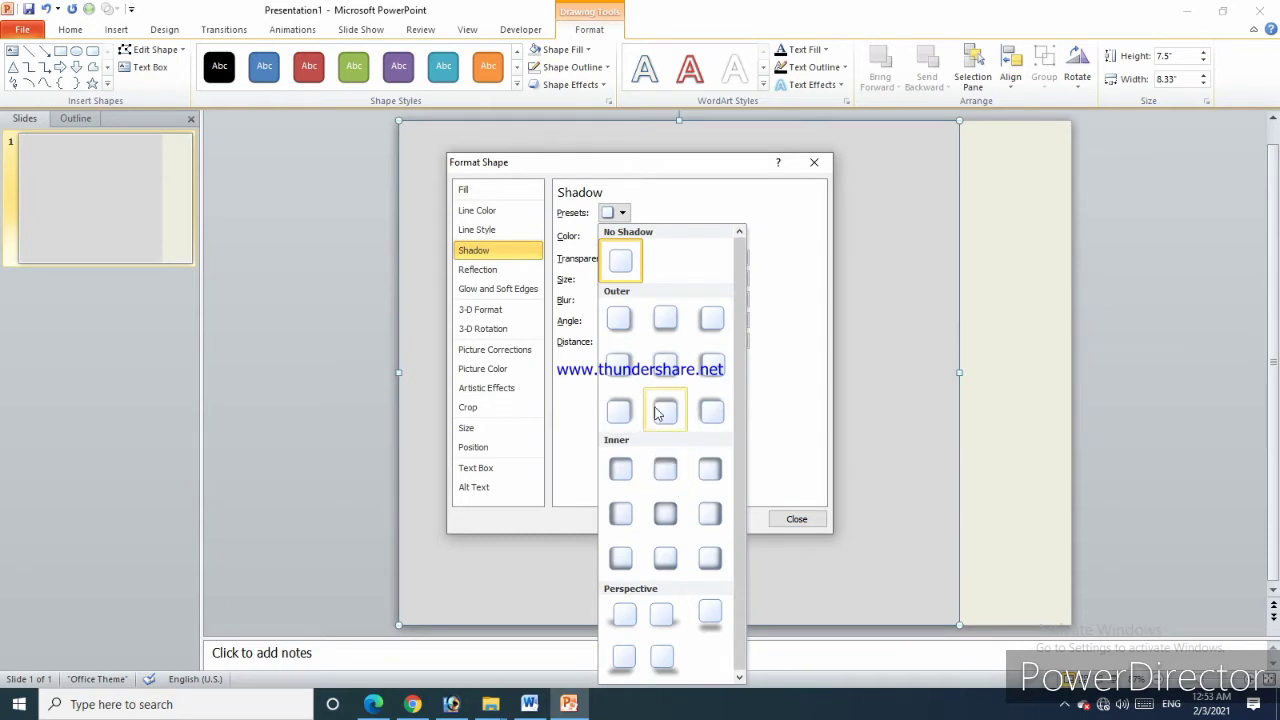
click(620, 364)
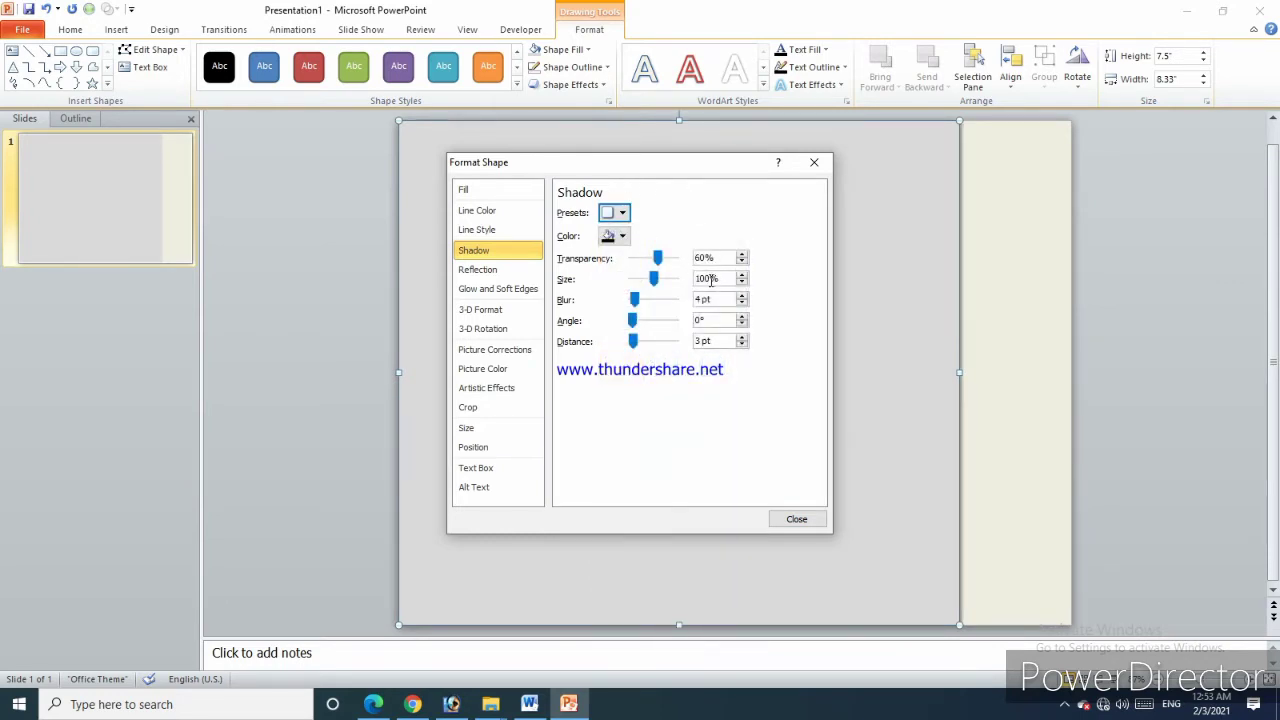
Set the shadow to 100% size, 12 pt blur, 40° angle and 5 pt distance.
click(743, 275)
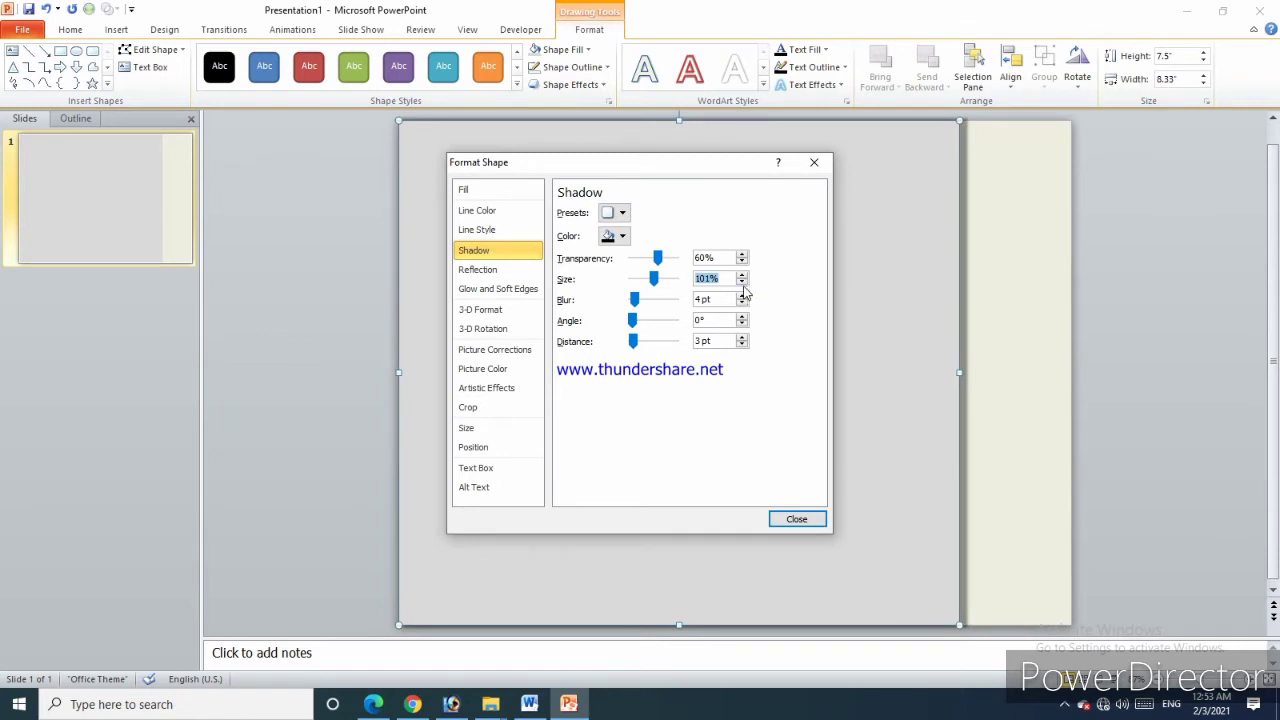
click(742, 282)
click(742, 296)
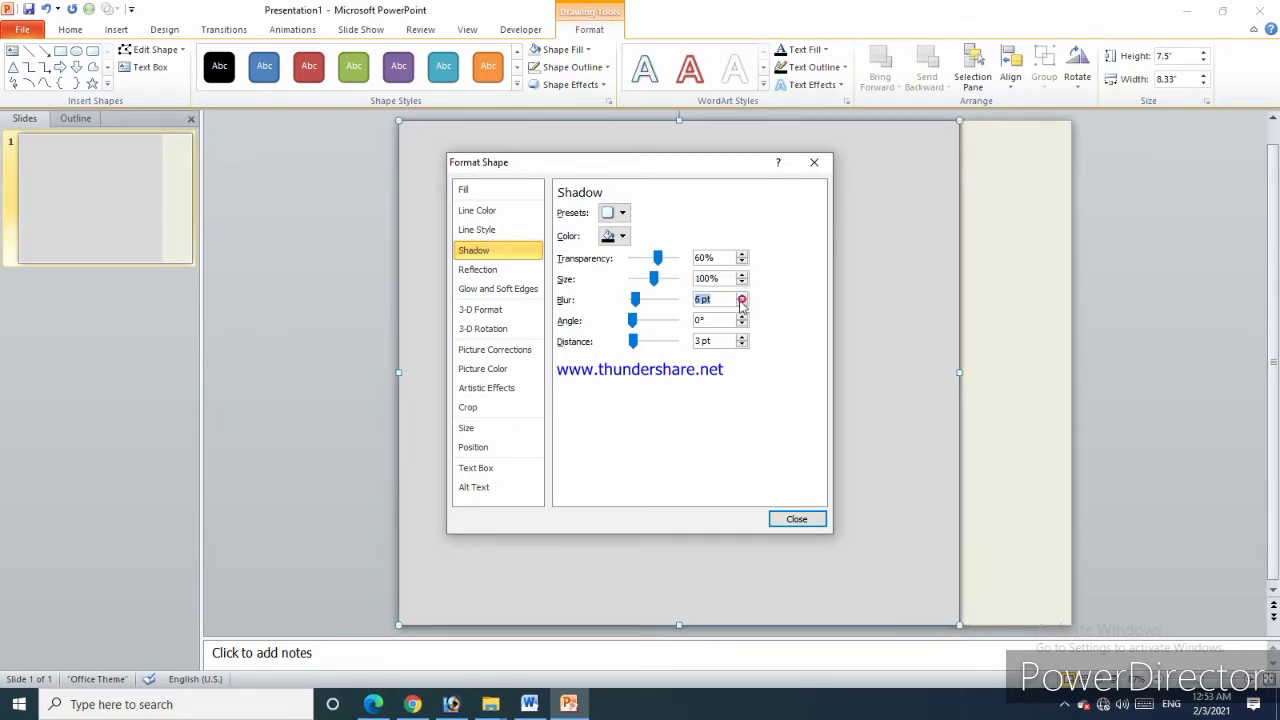
click(742, 317)
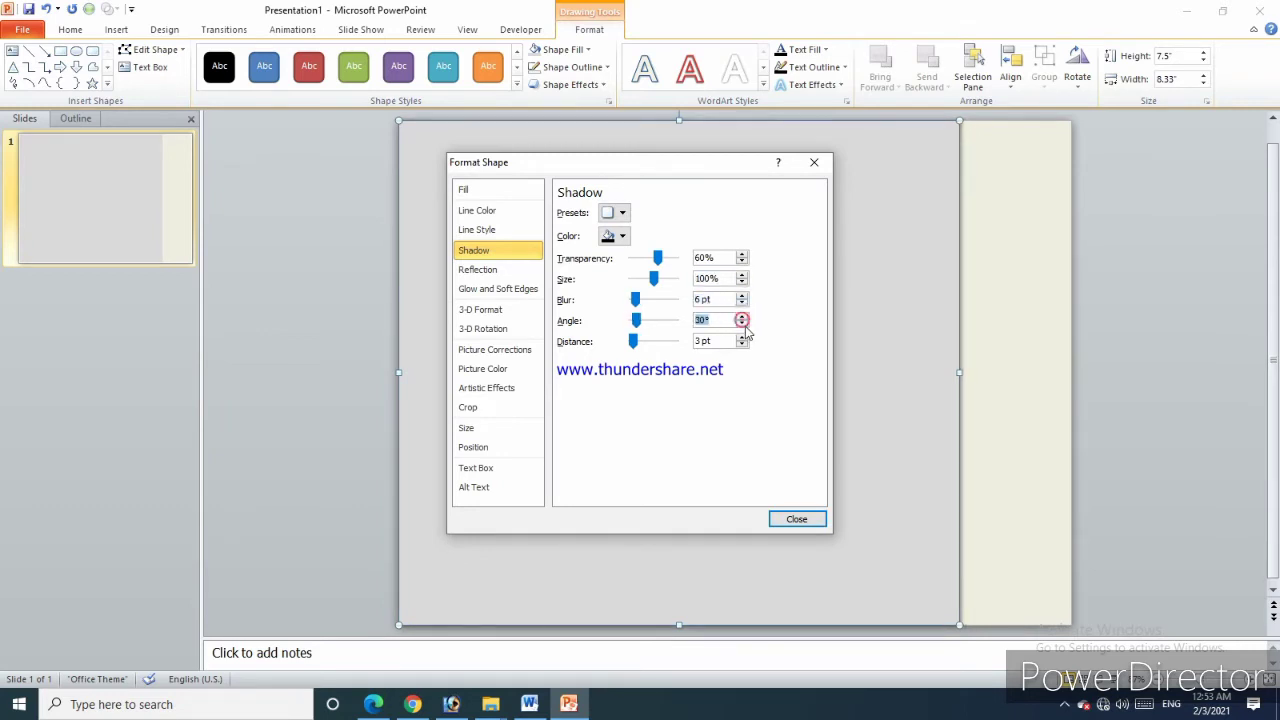
click(742, 337)
click(742, 337)
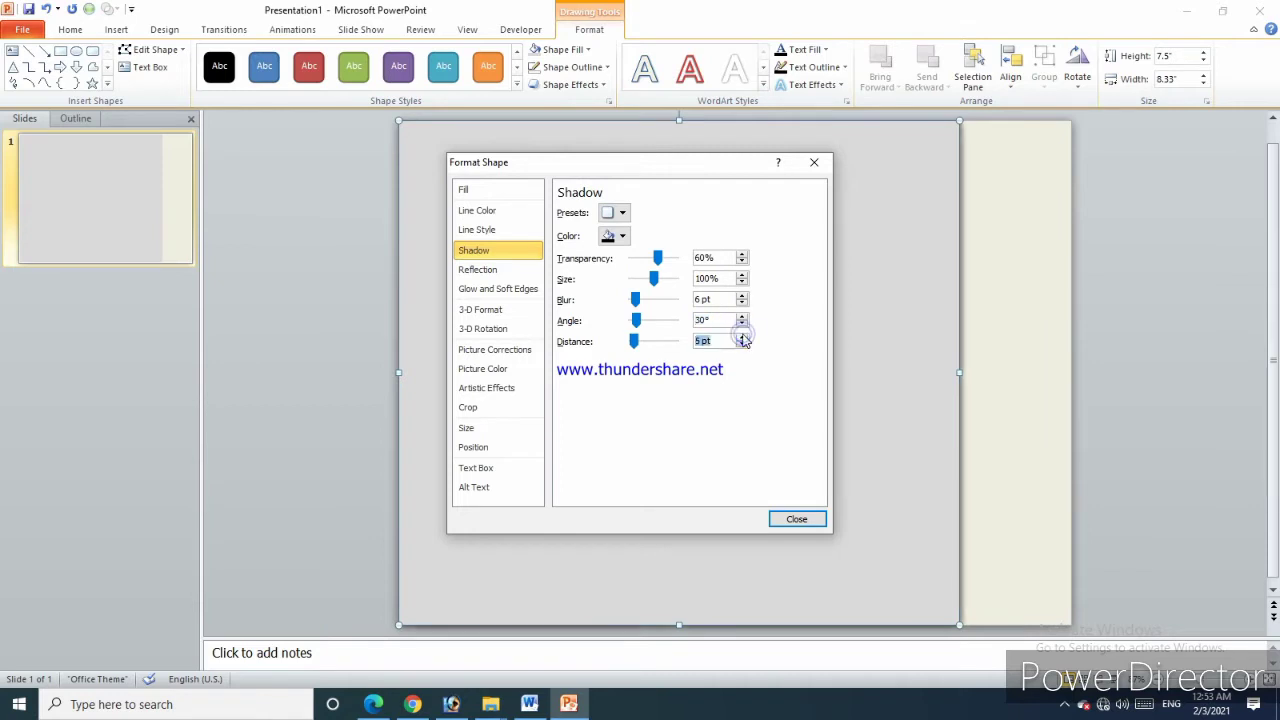
click(744, 278)
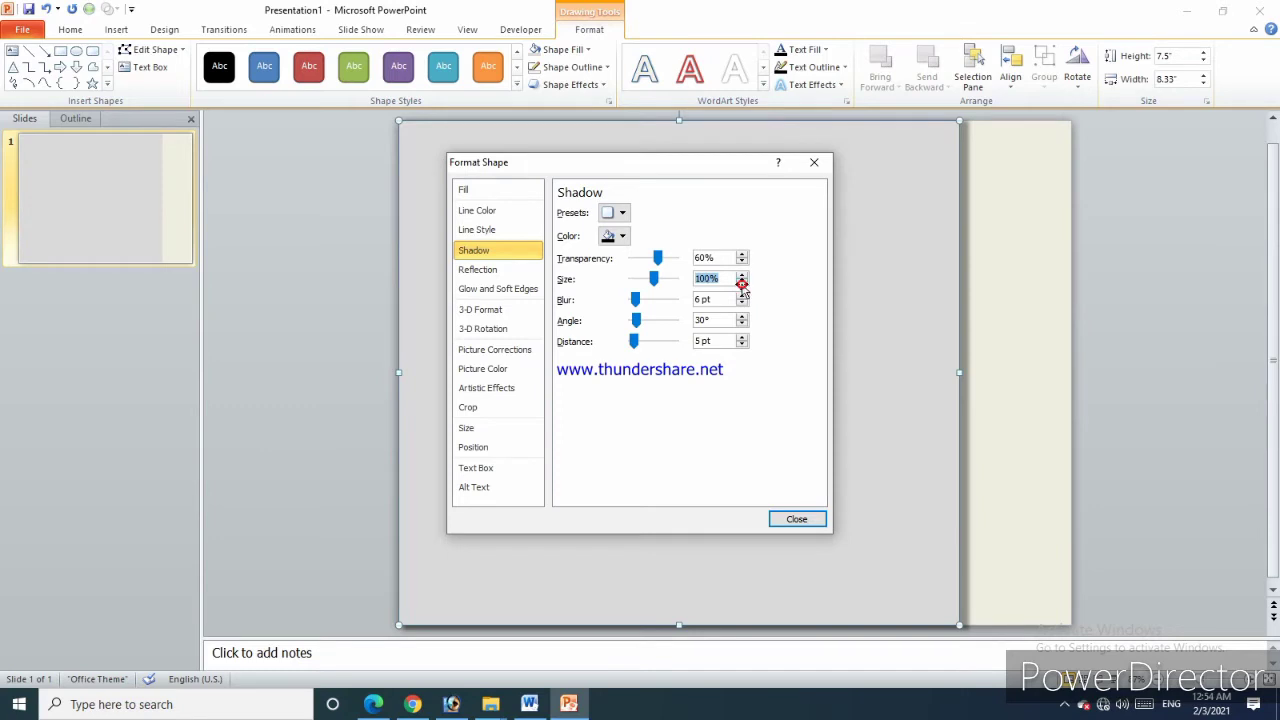
click(741, 295)
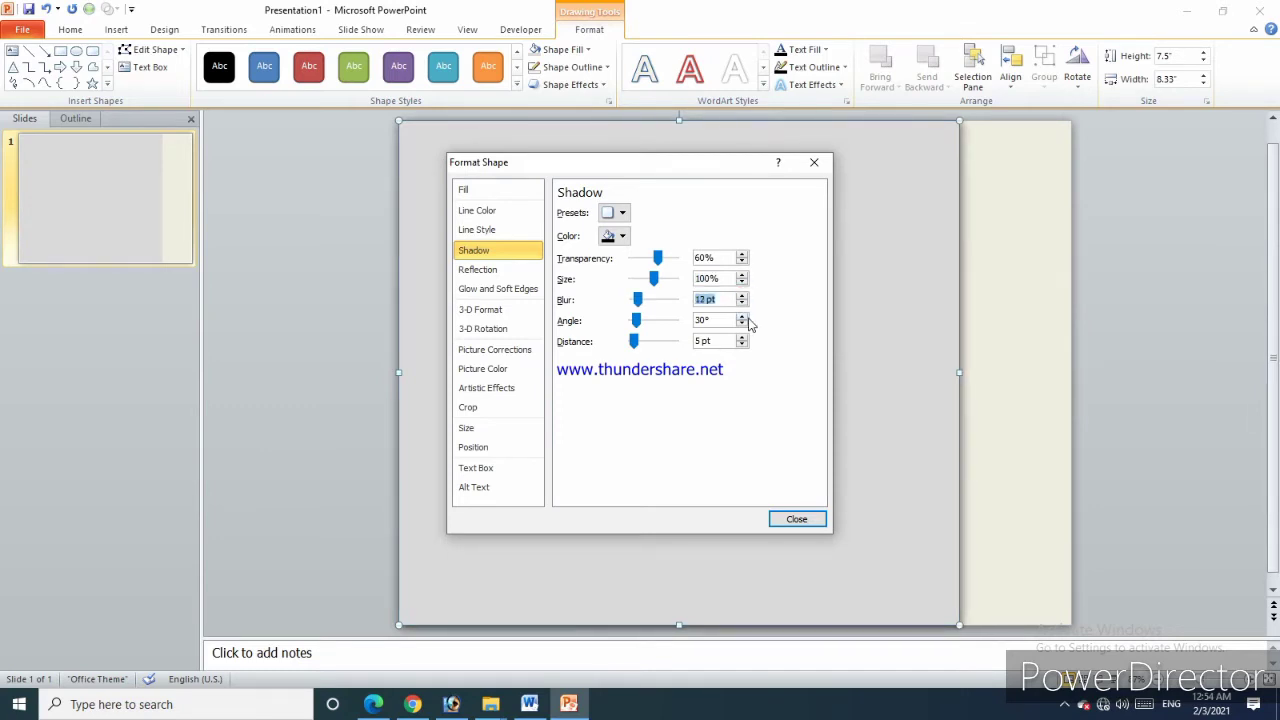
click(742, 316)
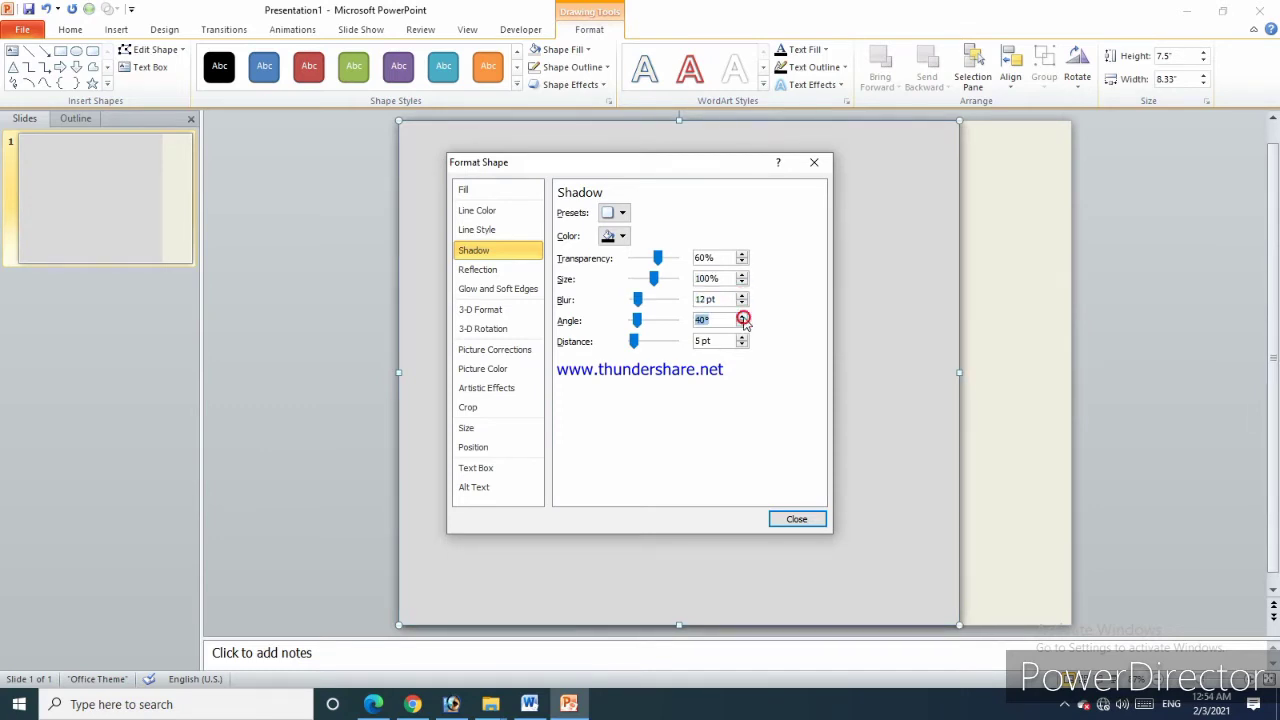
click(796, 518)
click(1034, 406)
double_click(721, 334)
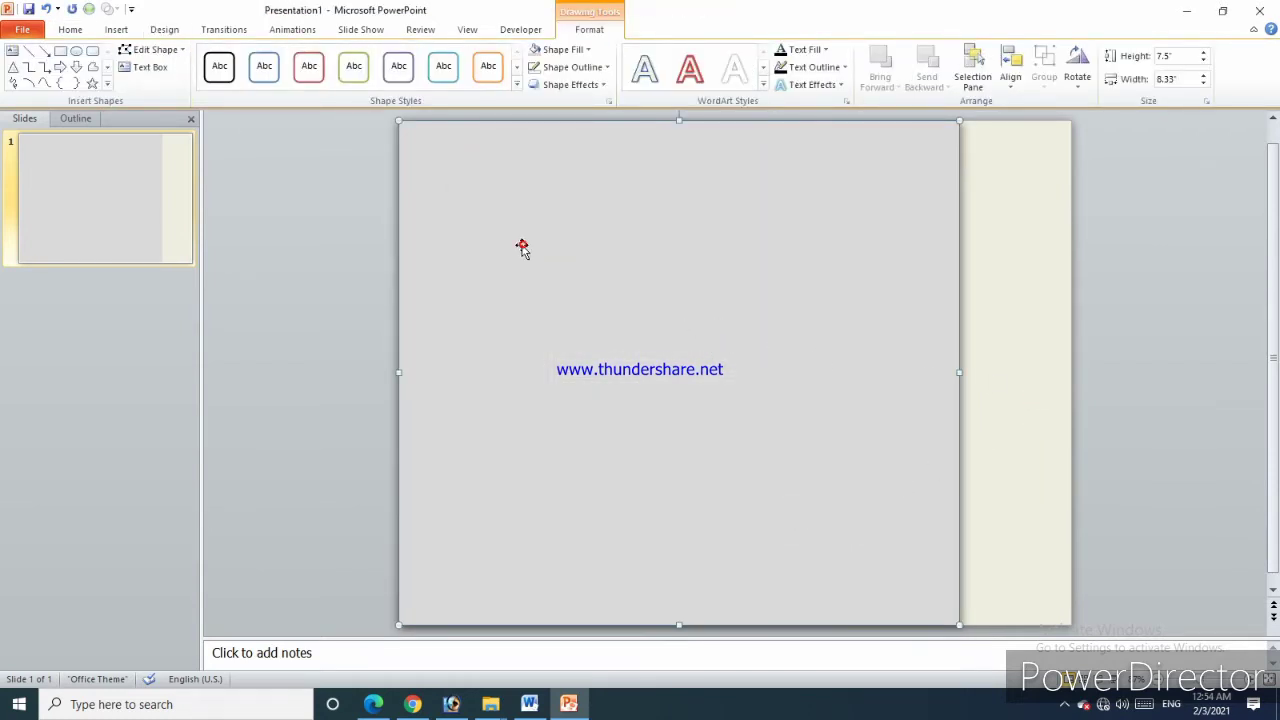
Draw a circle near the centre of the grey page.
click(117, 31)
click(222, 70)
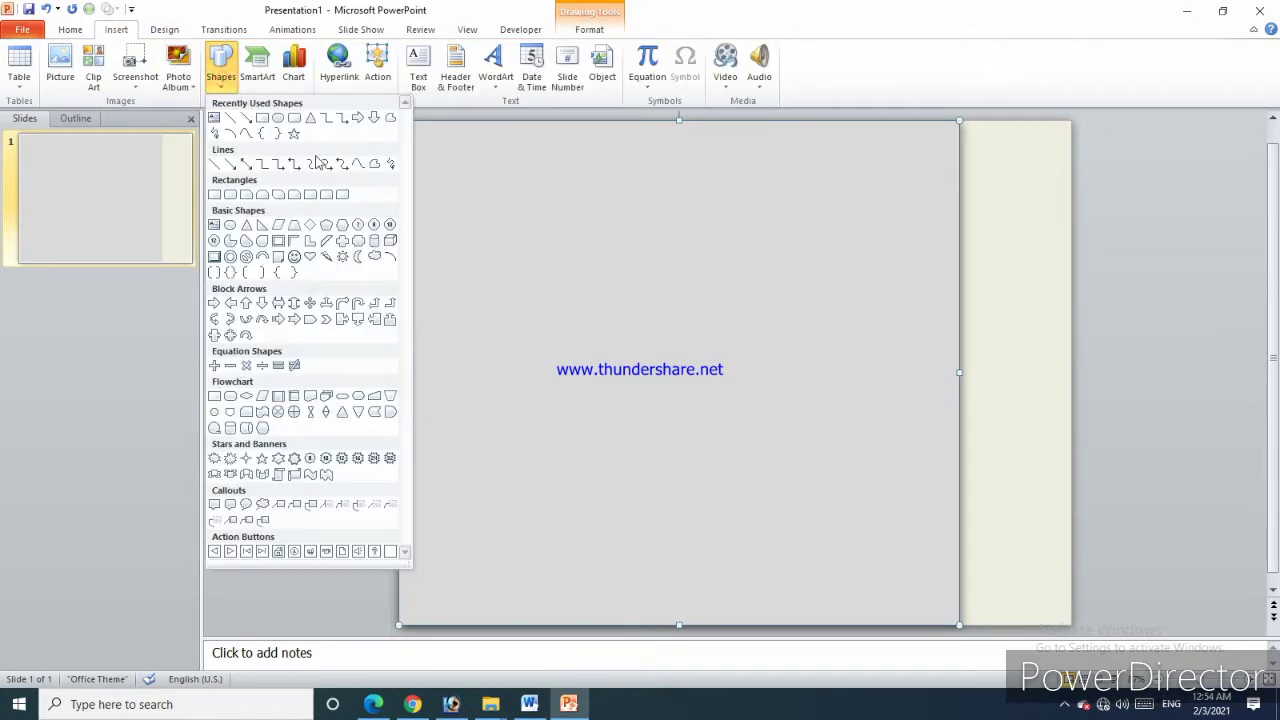
click(277, 117)
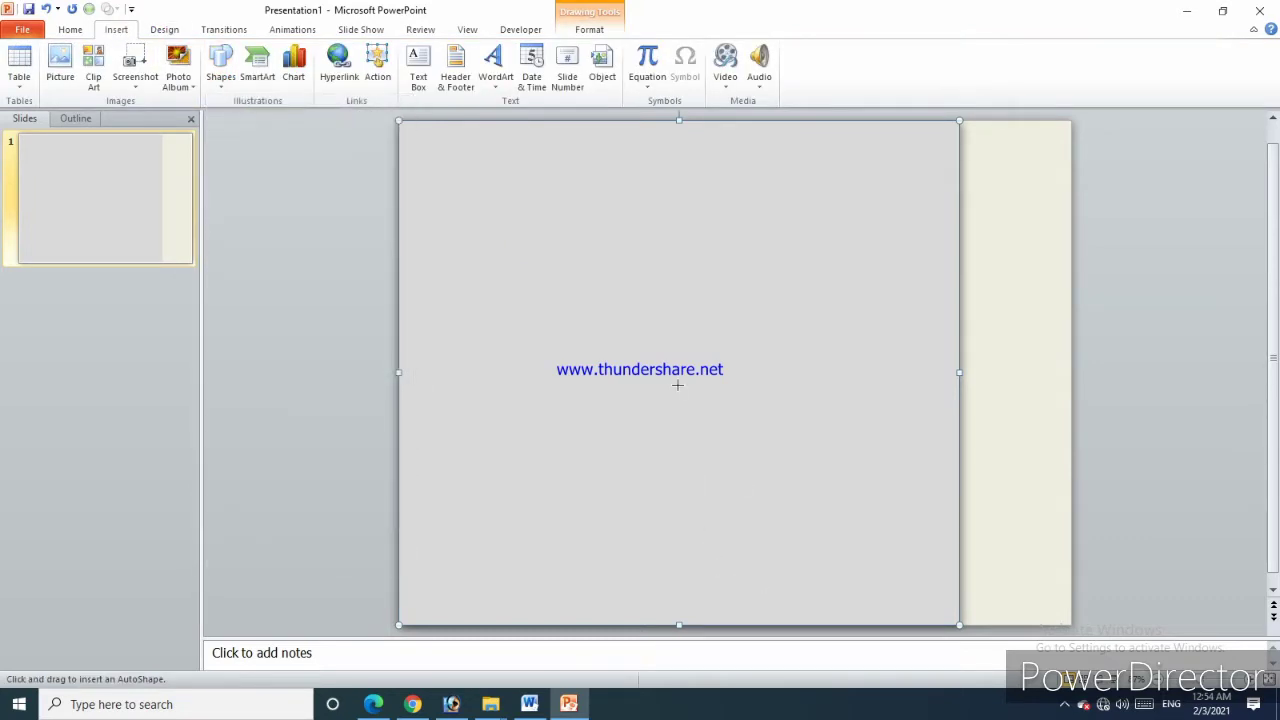
mouse_move(686, 384)
mouse_down()
mouse_move(602, 271)
mouse_move(566, 260)
mouse_up()
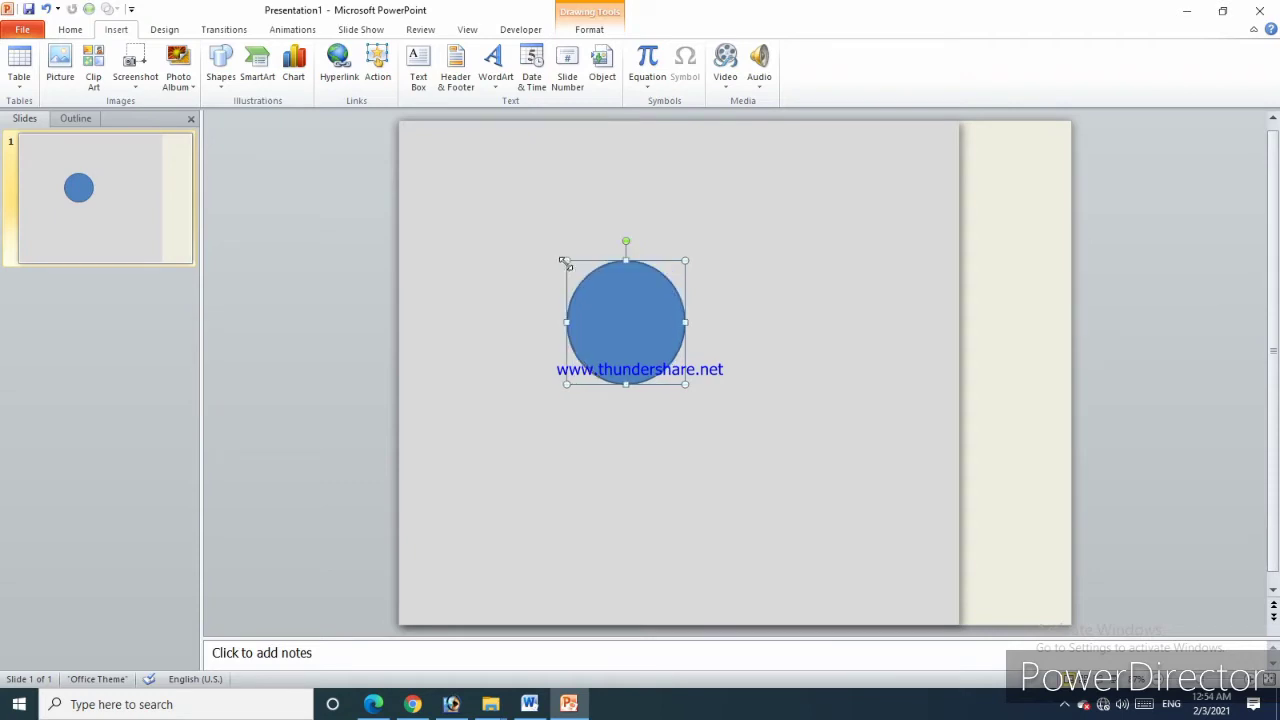
click(785, 372)
click(660, 345)
Draw a rectangle over the circle's right half, undoing a wrong-order subtraction.
click(221, 65)
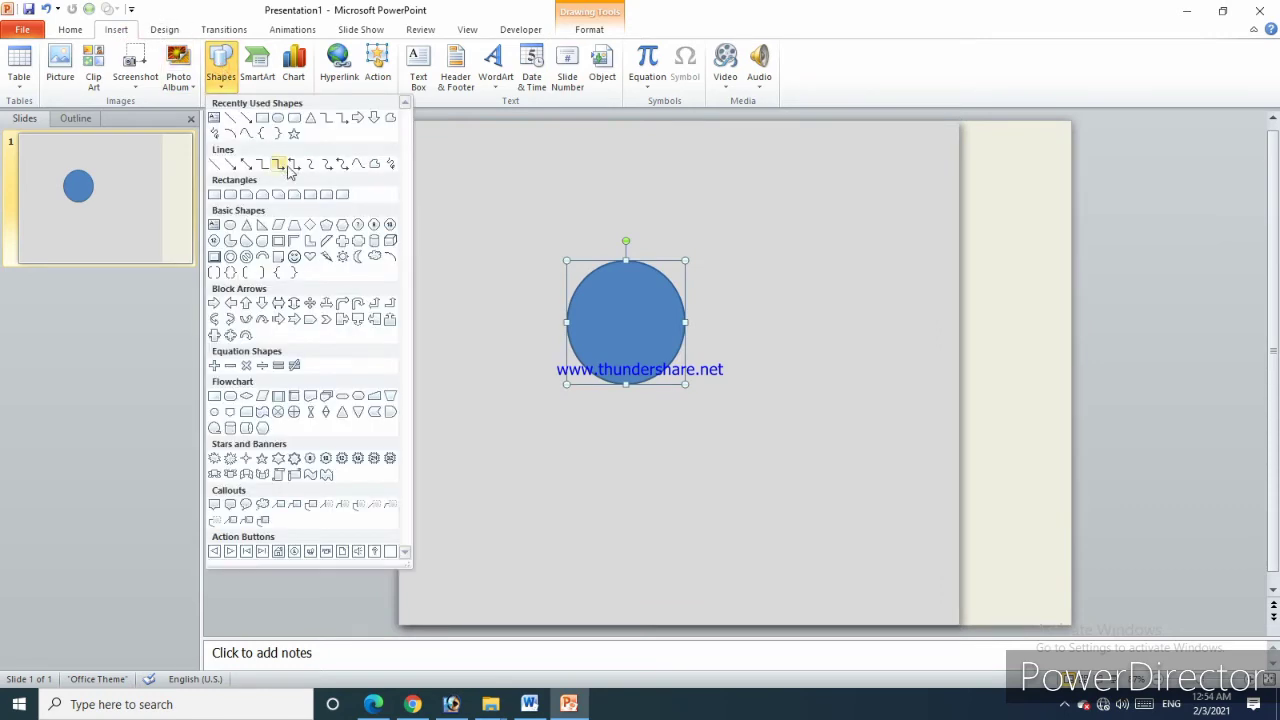
click(262, 120)
drag(626, 228, 718, 401)
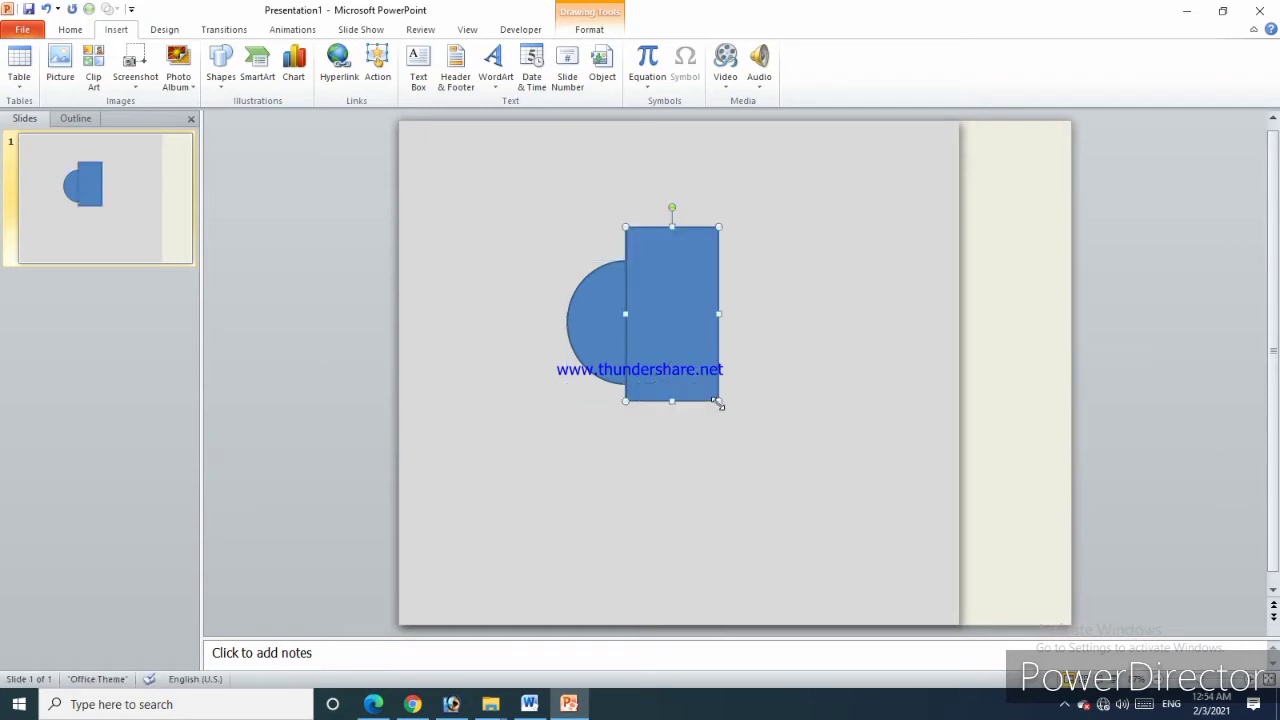
shift+click(604, 334)
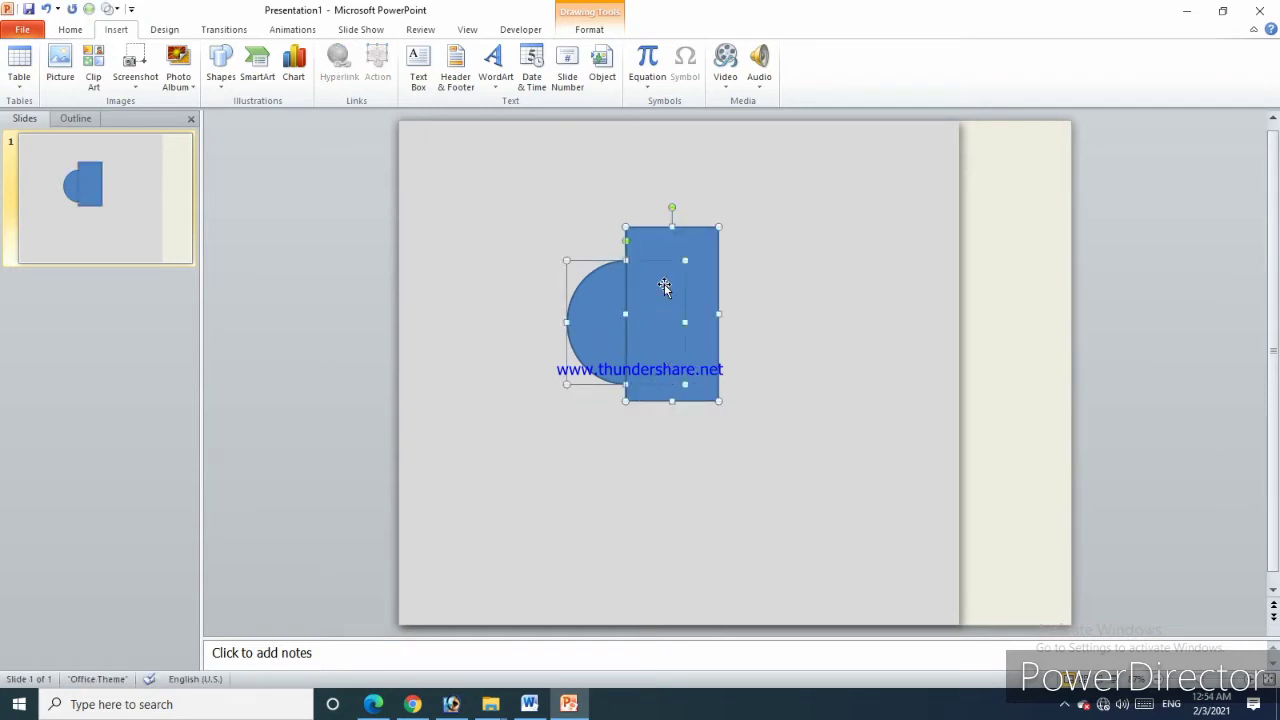
click(70, 29)
click(1052, 70)
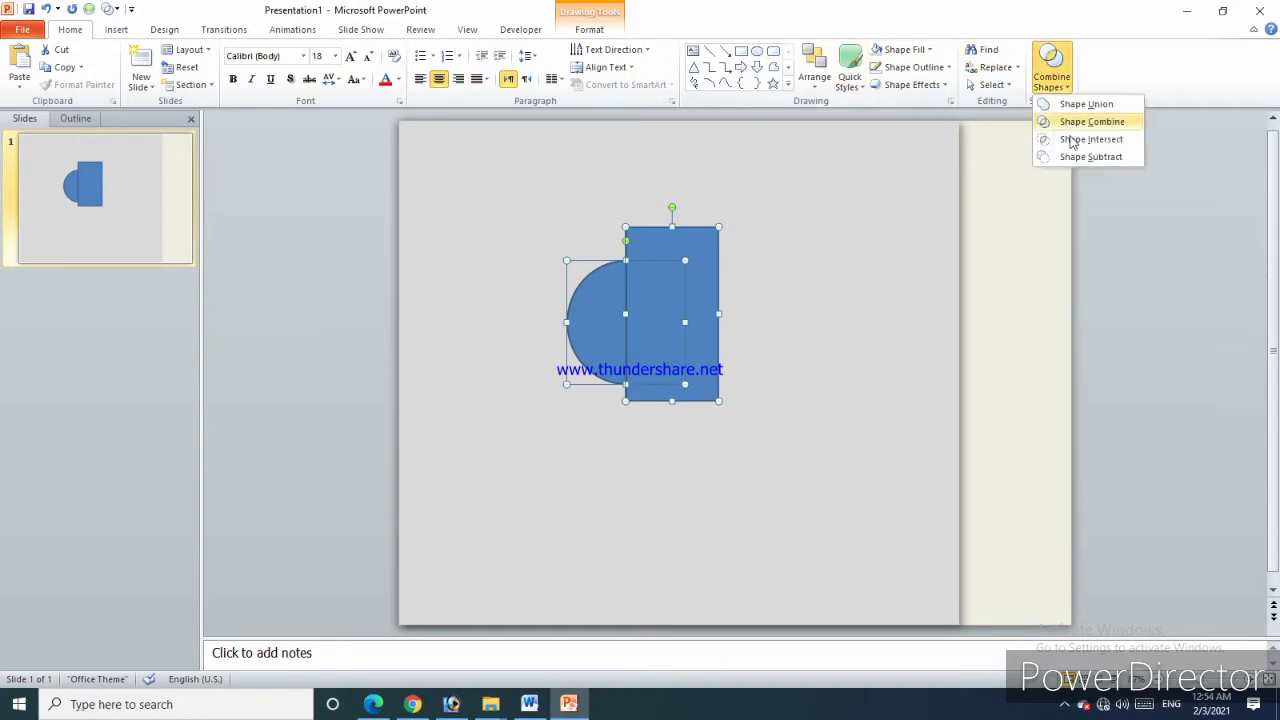
click(1073, 158)
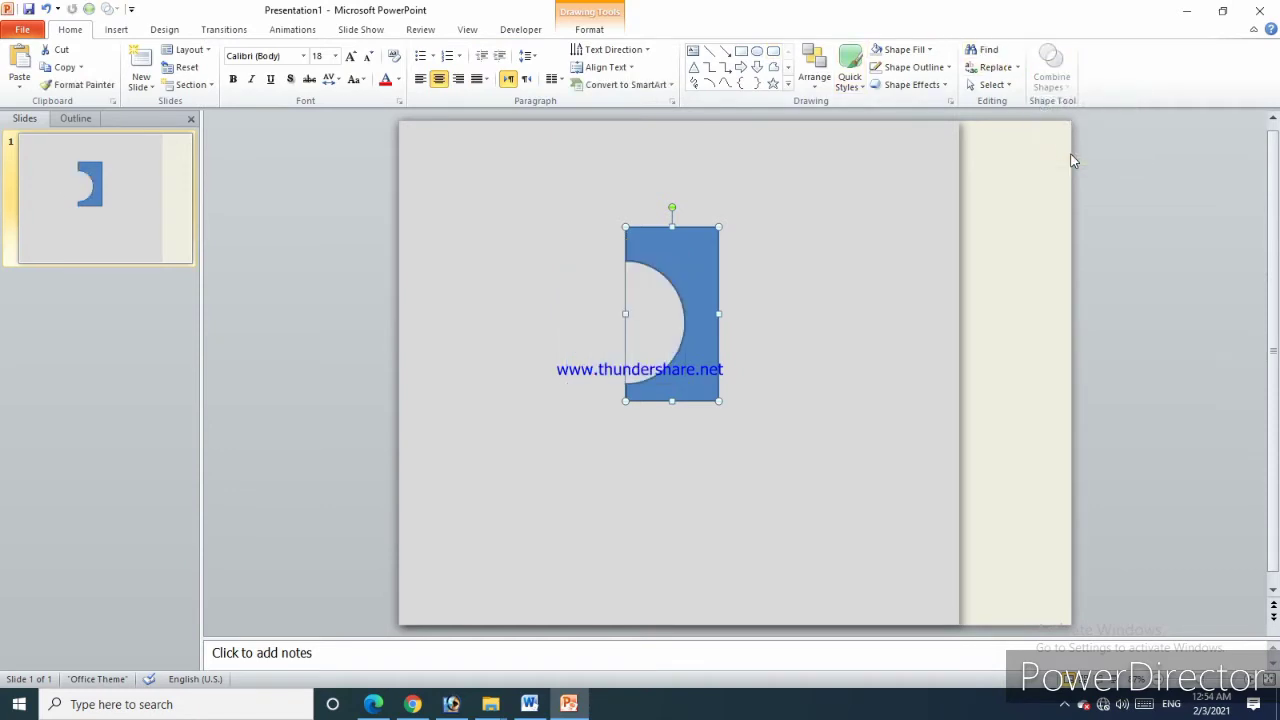
key(ctrl+z)
Select circle then rectangle and apply Shape Subtract, leaving a left half-circle.
click(737, 314)
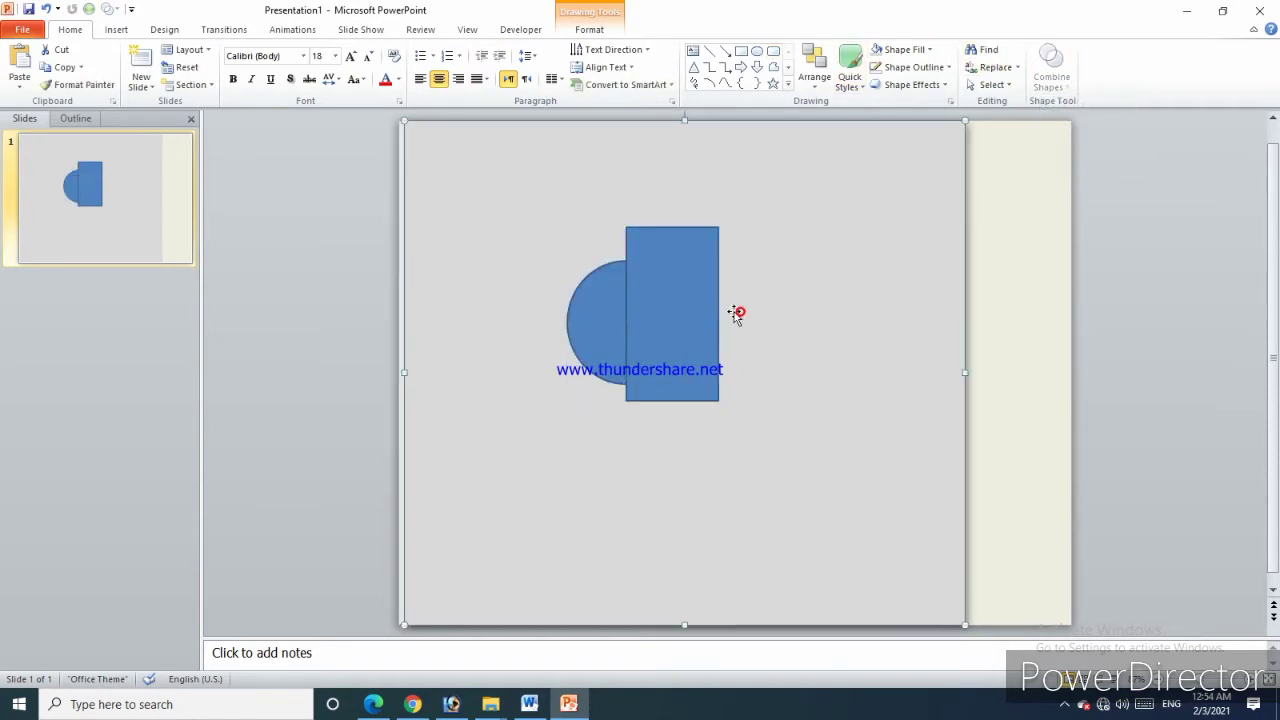
click(606, 309)
shift+click(689, 255)
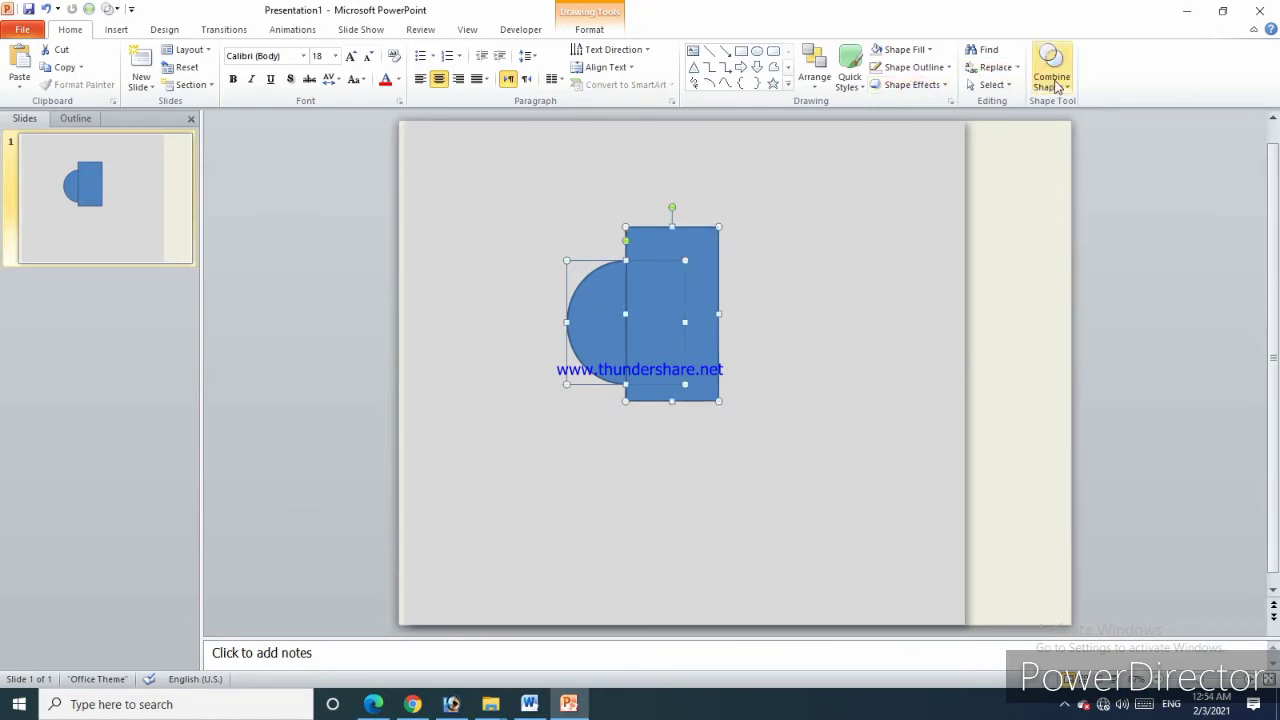
click(1052, 62)
click(1073, 158)
click(729, 293)
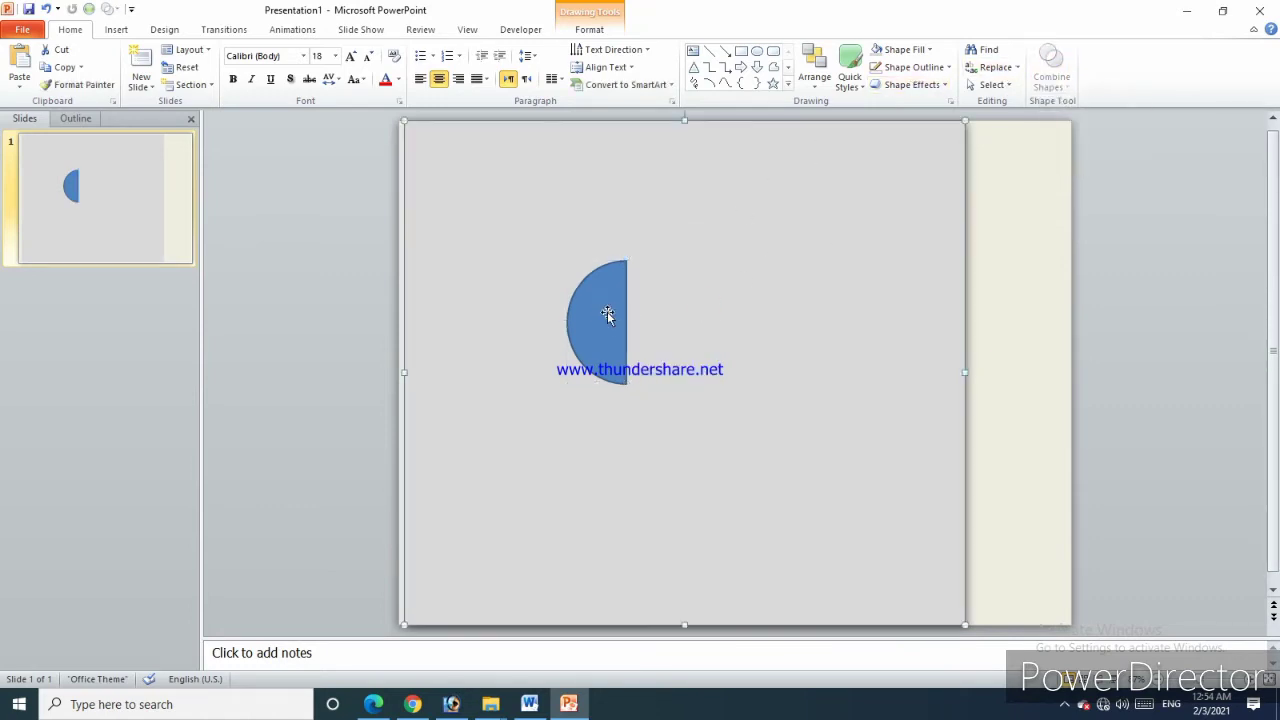
click(606, 314)
Remove the half-circle's outline and fill it with orange.
click(589, 33)
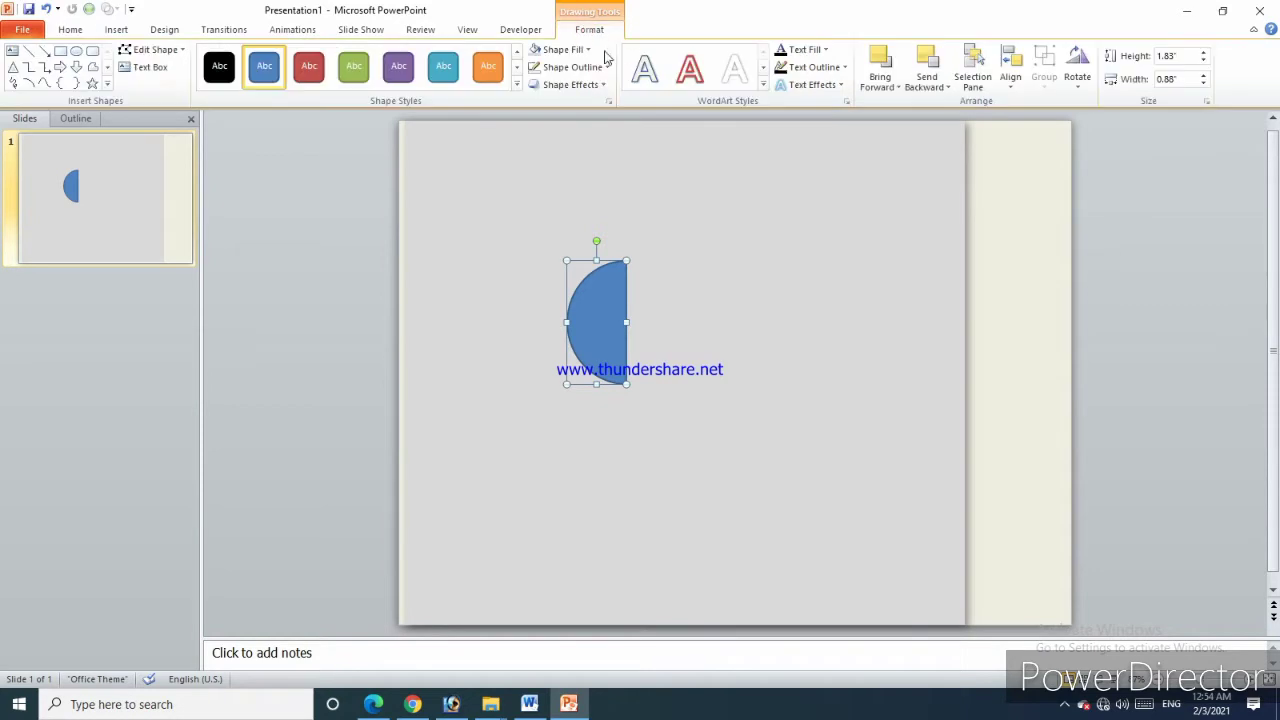
click(572, 67)
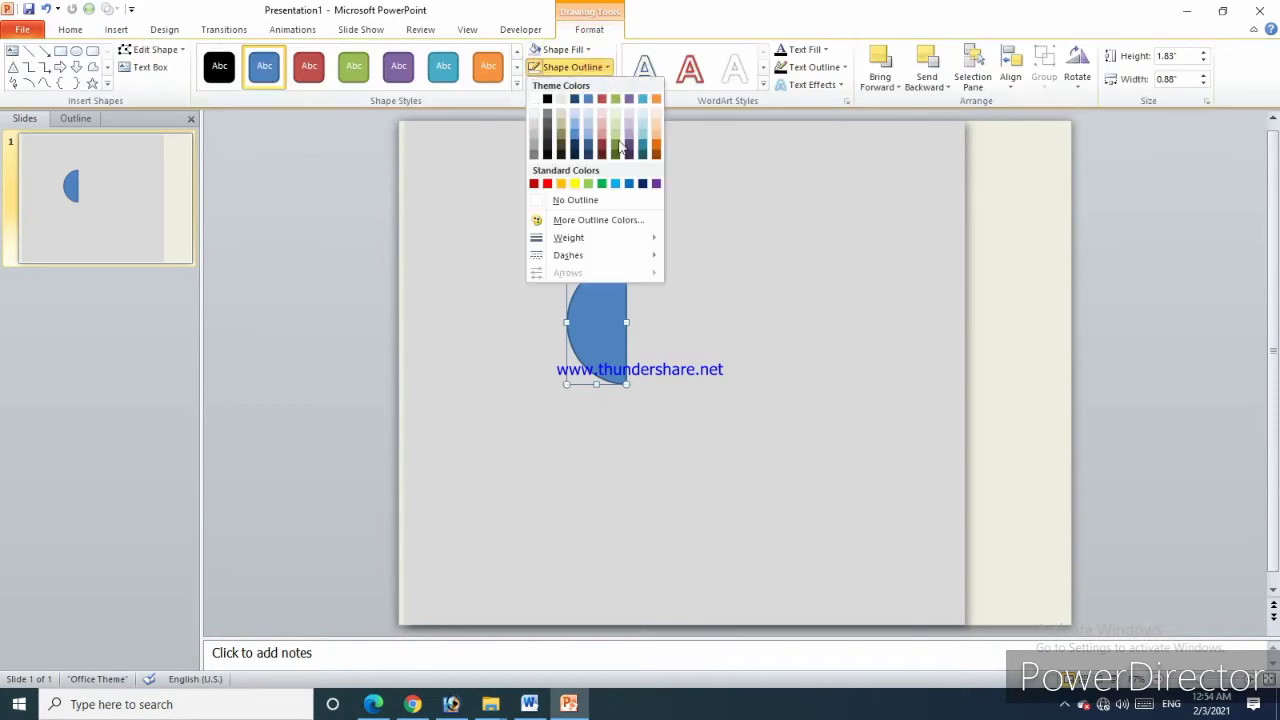
click(565, 200)
click(570, 49)
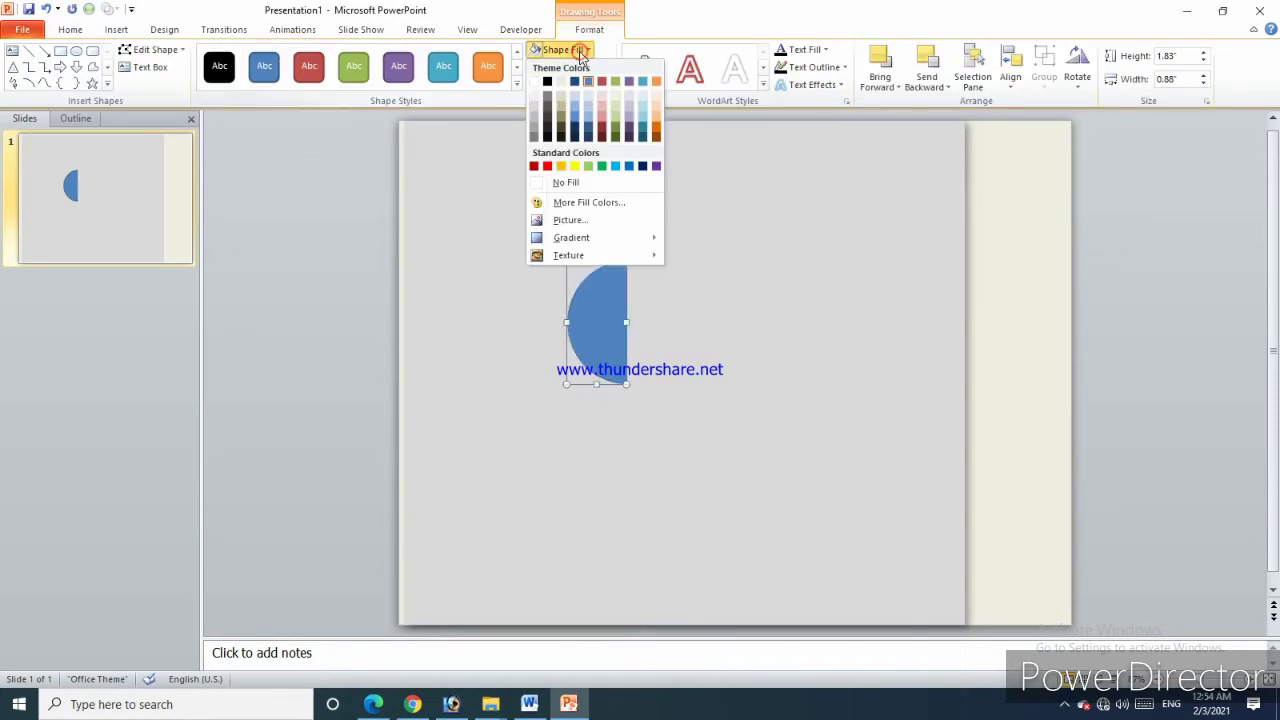
click(562, 167)
Move the half-circle to the grey page's right edge, vertically centred.
drag(609, 317, 939, 365)
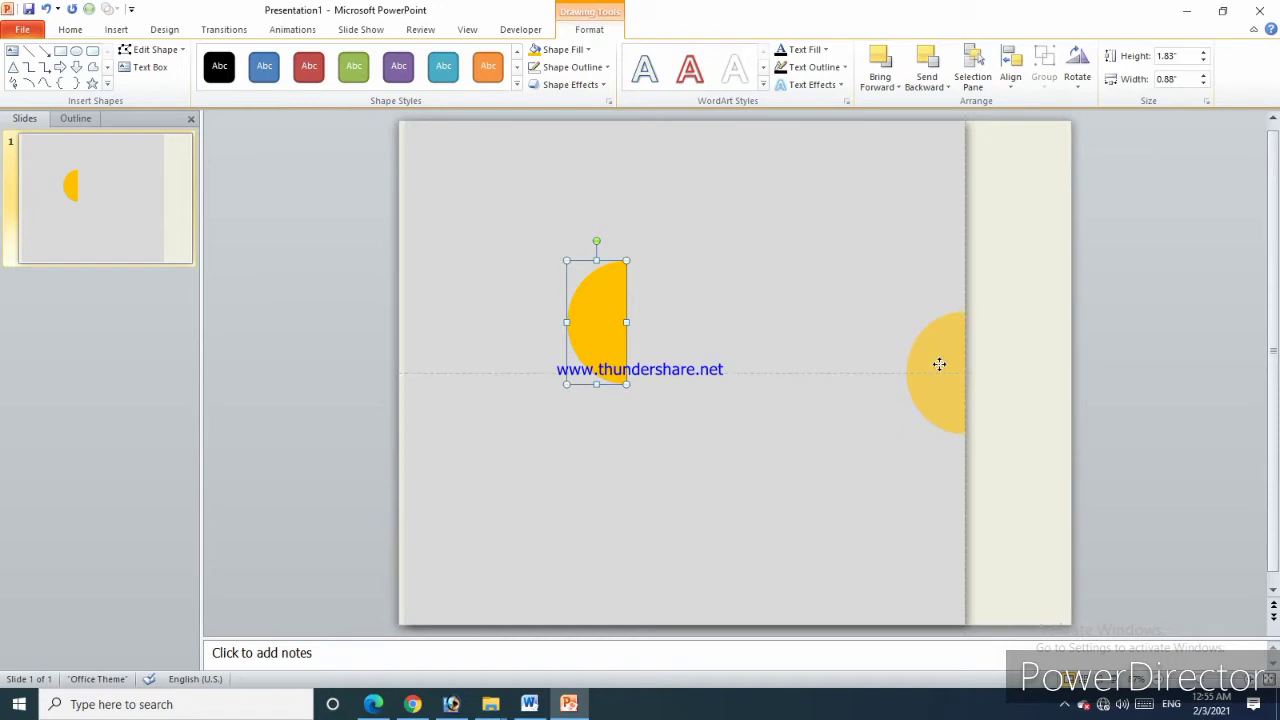
drag(939, 358, 940, 358)
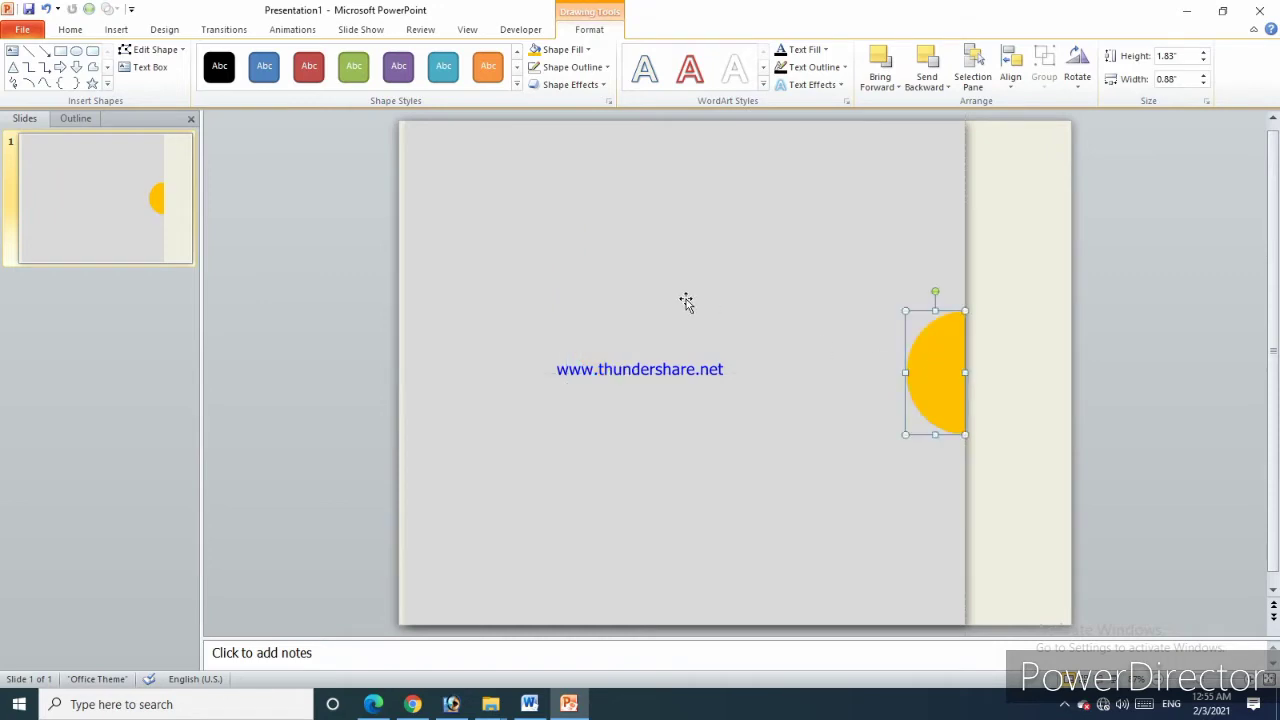
click(686, 302)
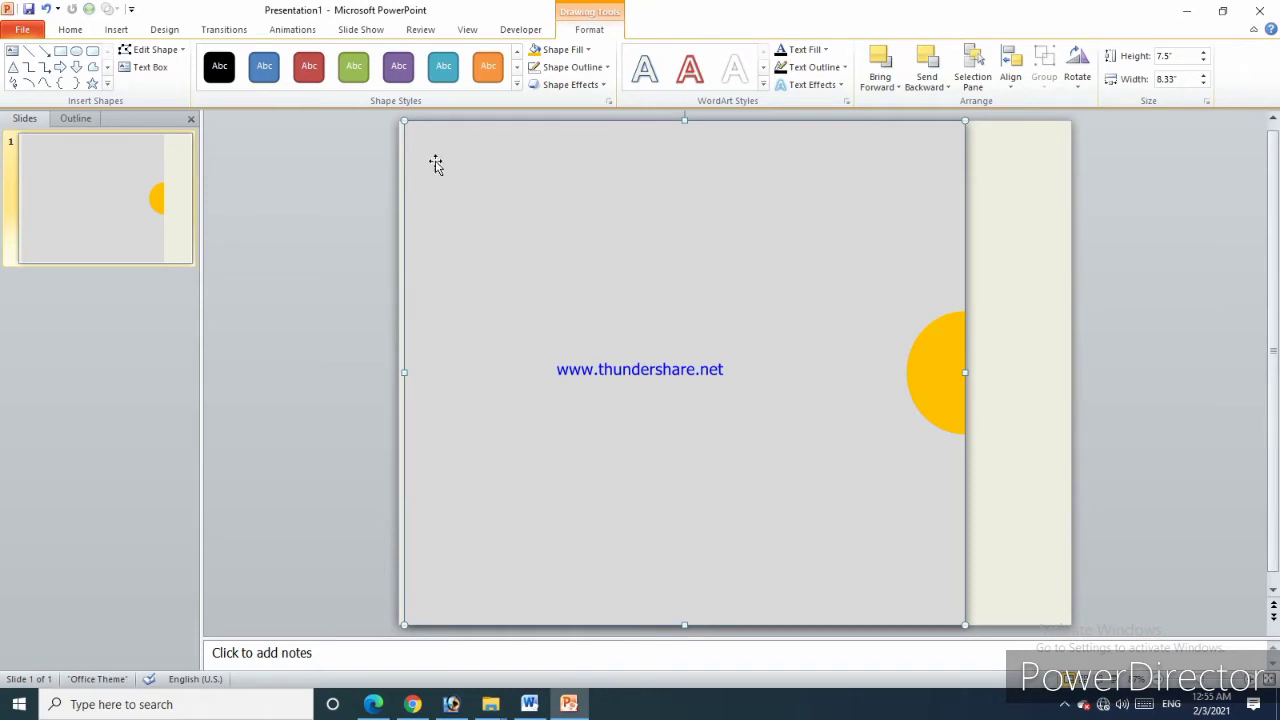
Add a text box near the slide's top left containing the word photocopy.
click(116, 30)
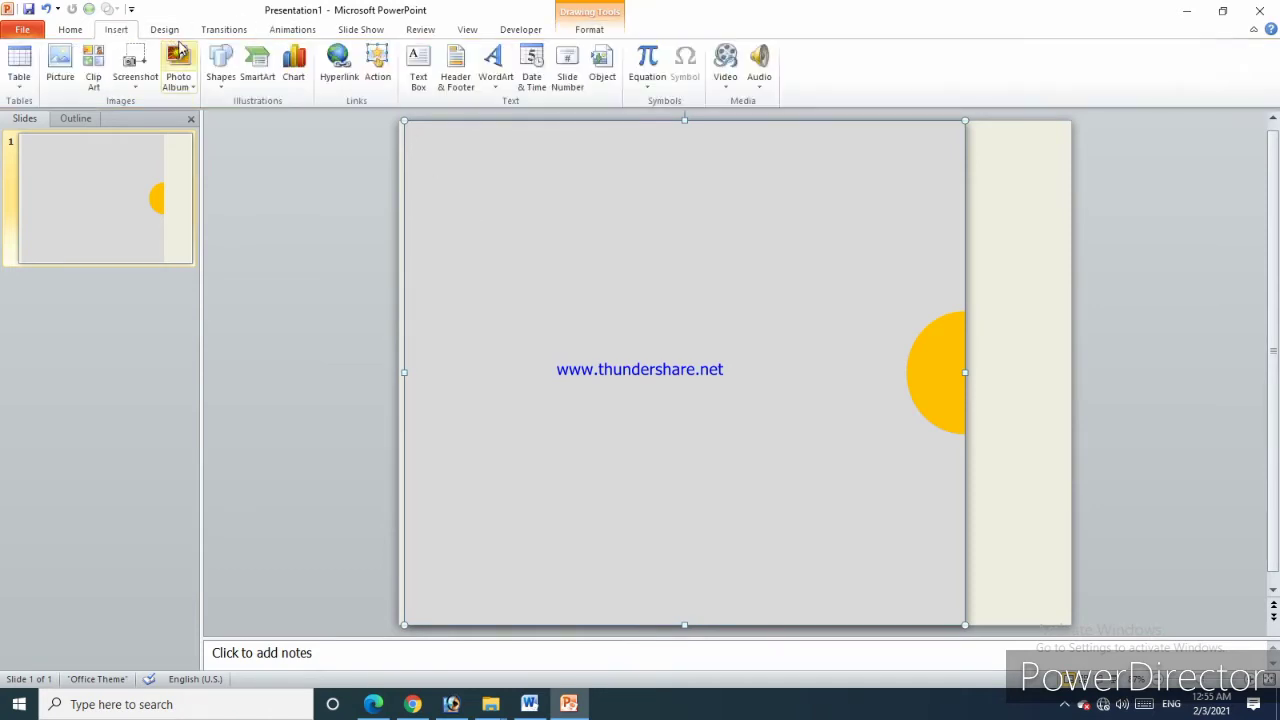
click(220, 78)
click(214, 119)
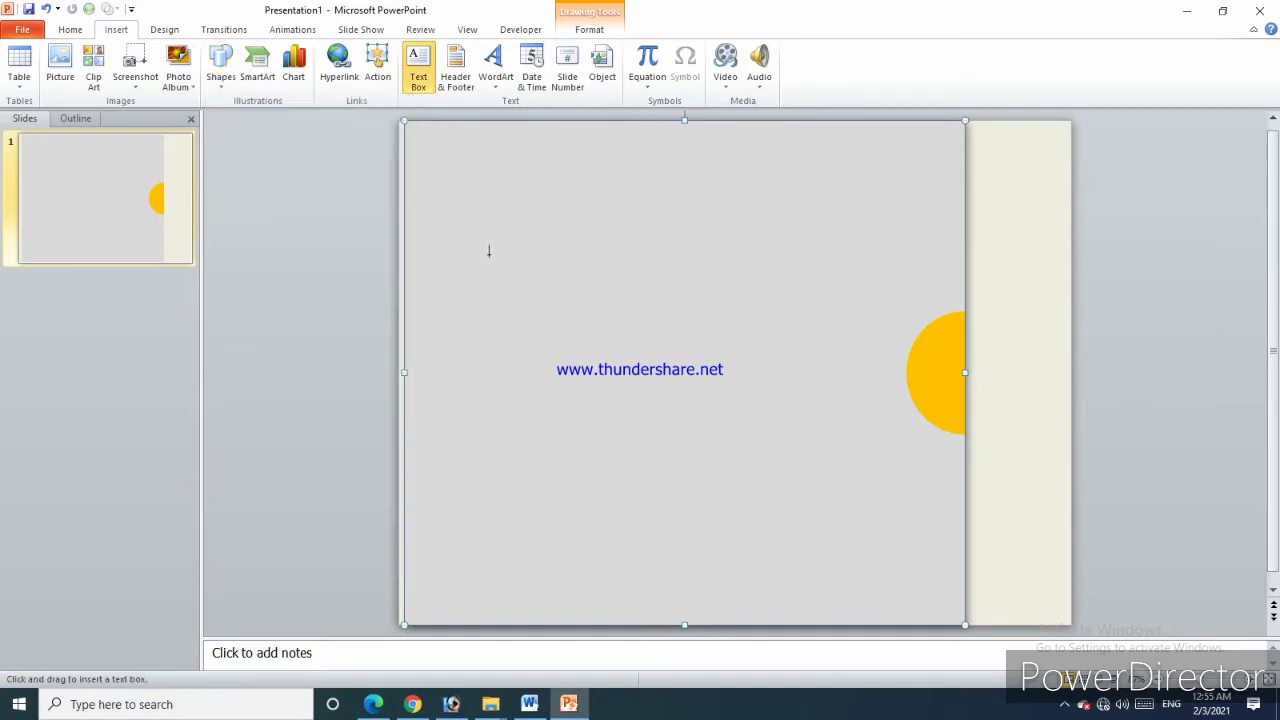
click(943, 376)
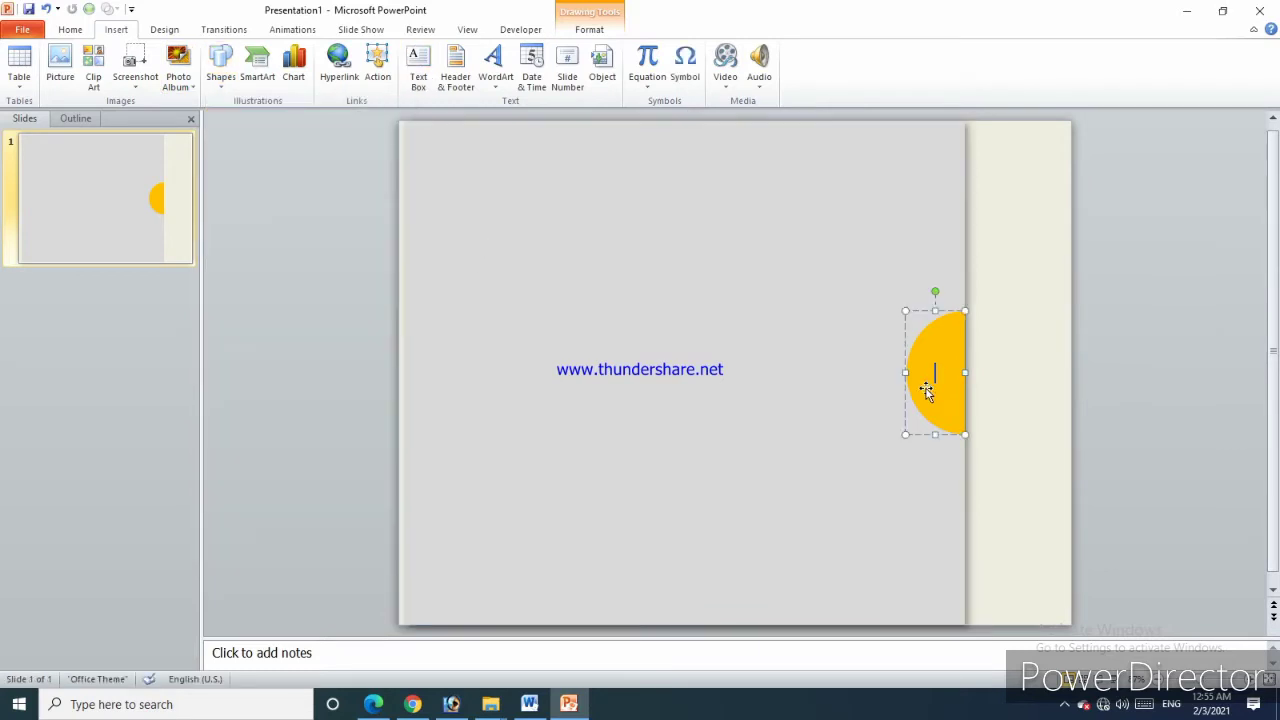
click(770, 343)
click(220, 68)
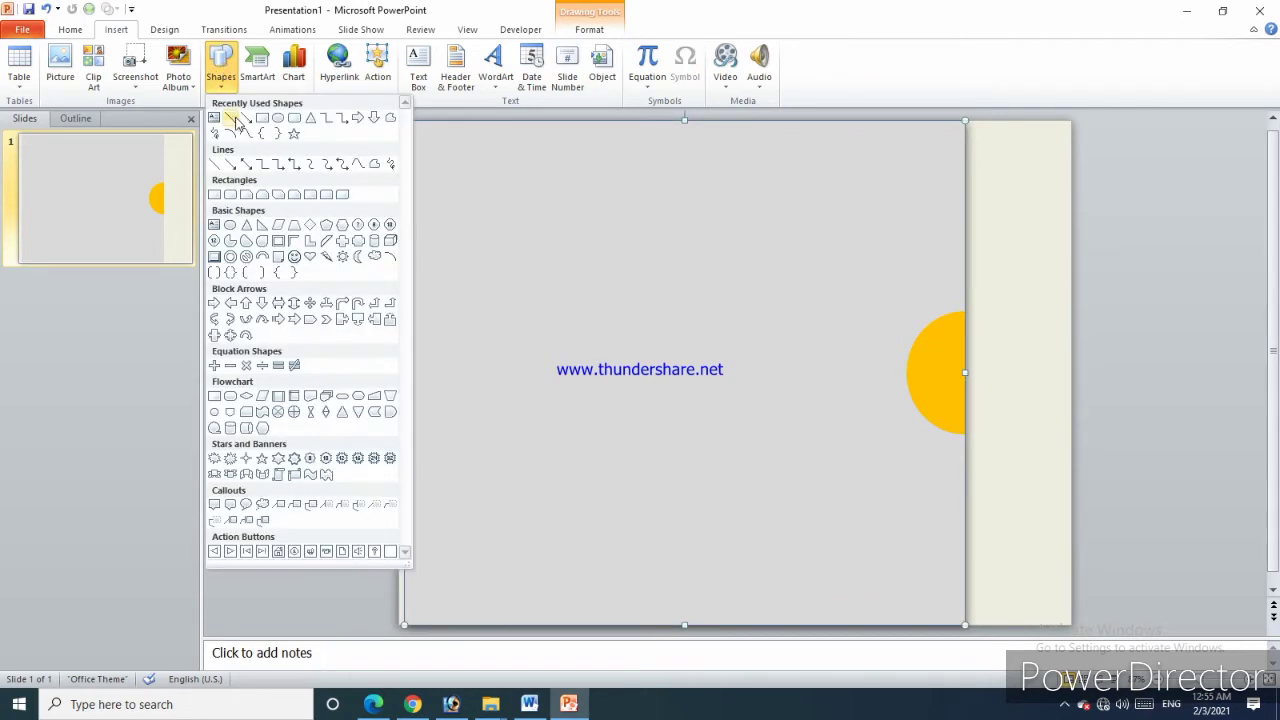
click(214, 118)
drag(438, 233, 608, 272)
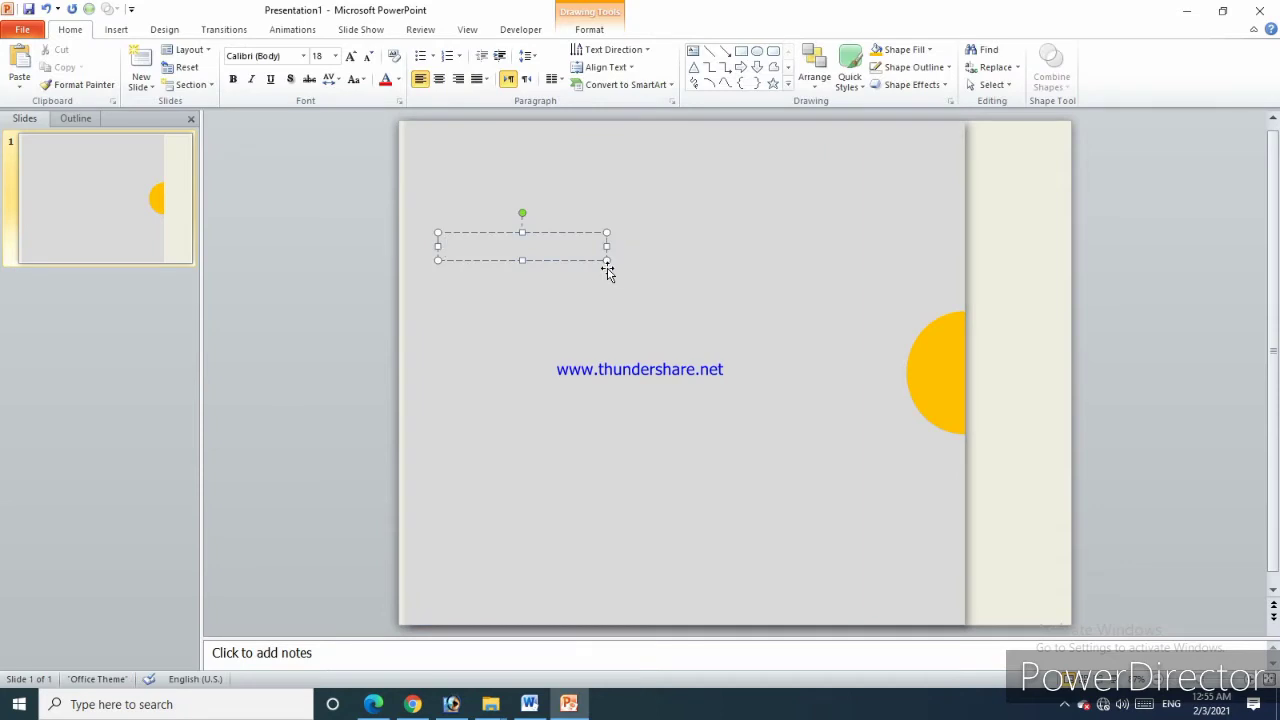
text(photocopy)
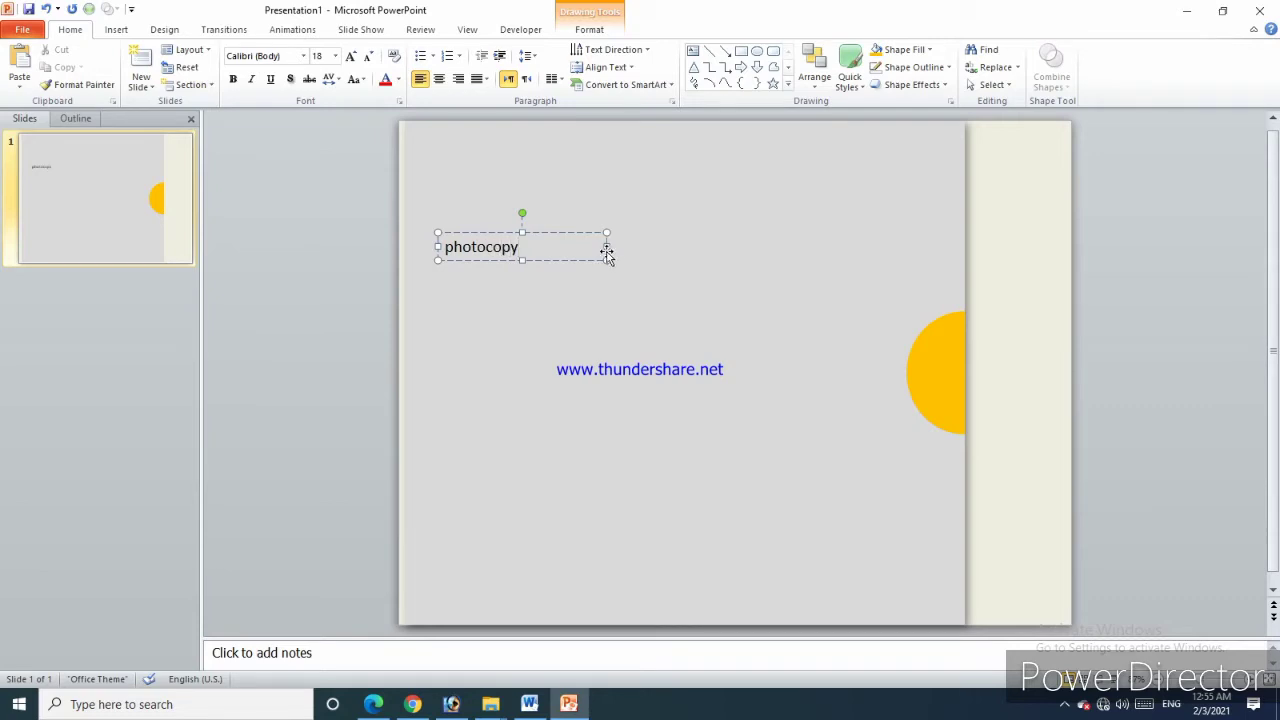
drag(608, 246, 555, 250)
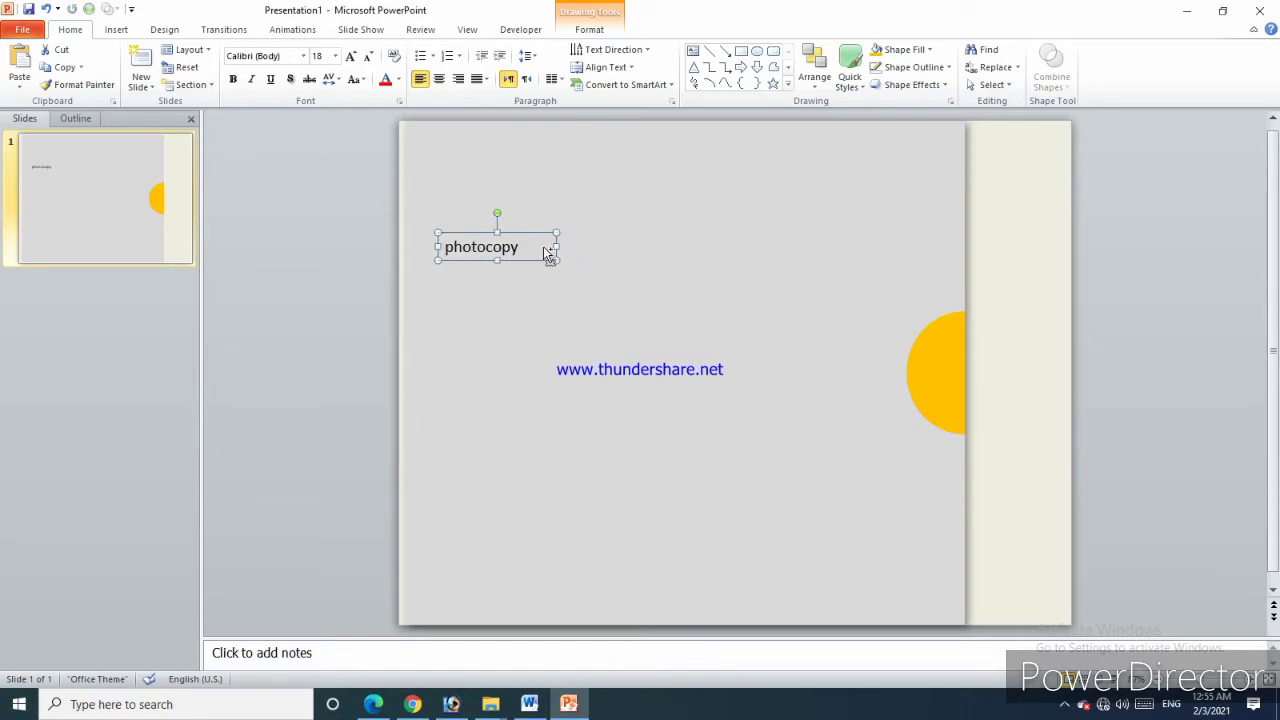
Make the word bold and change it to UPPERCASE.
key(ctrl+a)
click(474, 249)
double_click(525, 256)
click(233, 80)
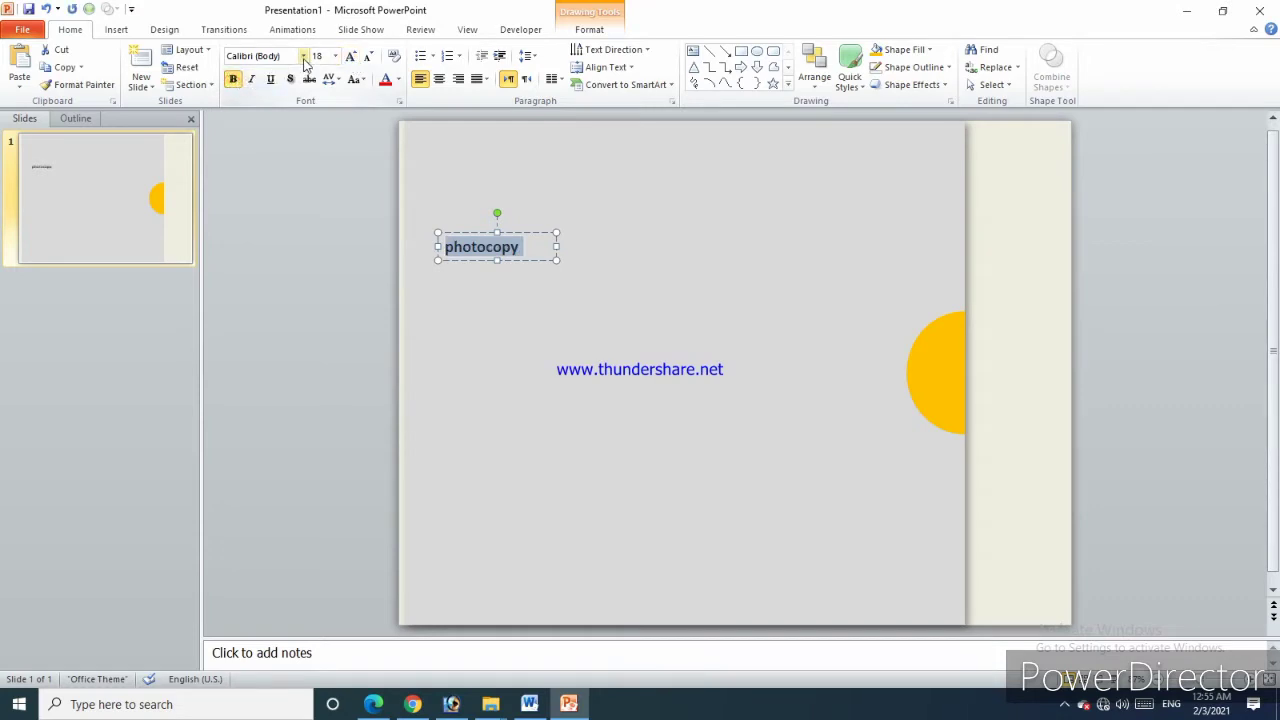
click(355, 79)
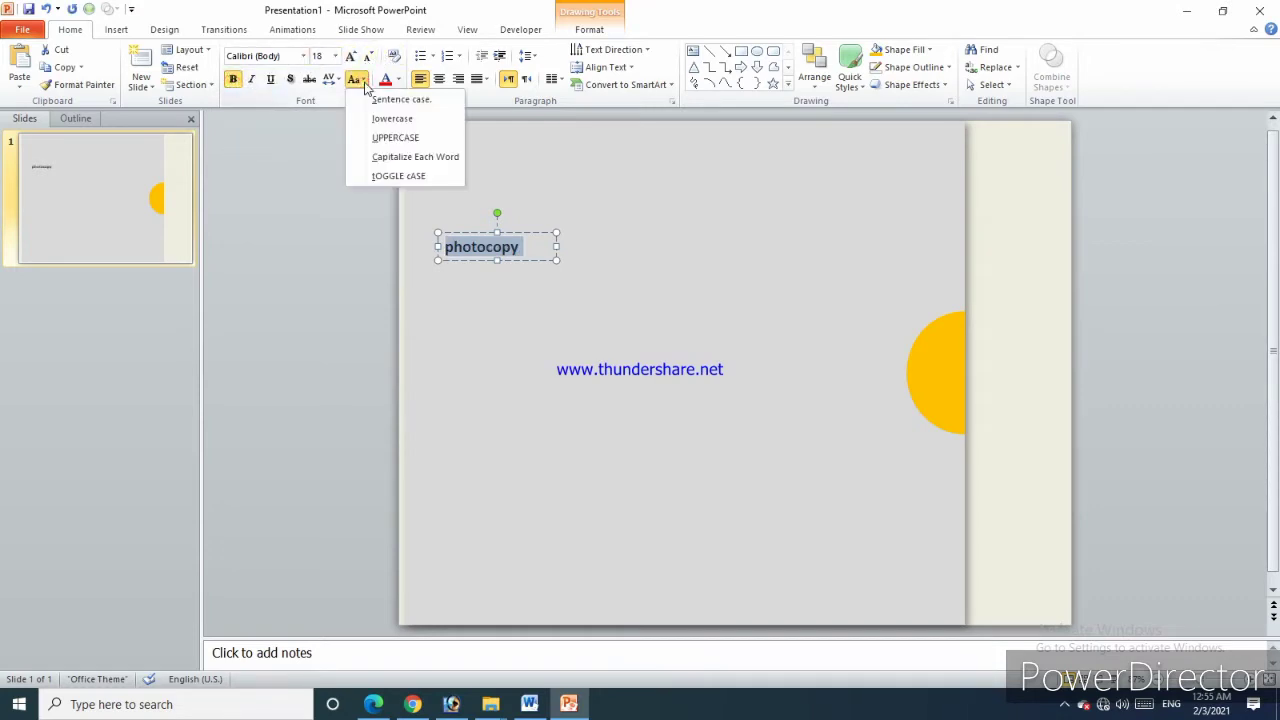
click(390, 140)
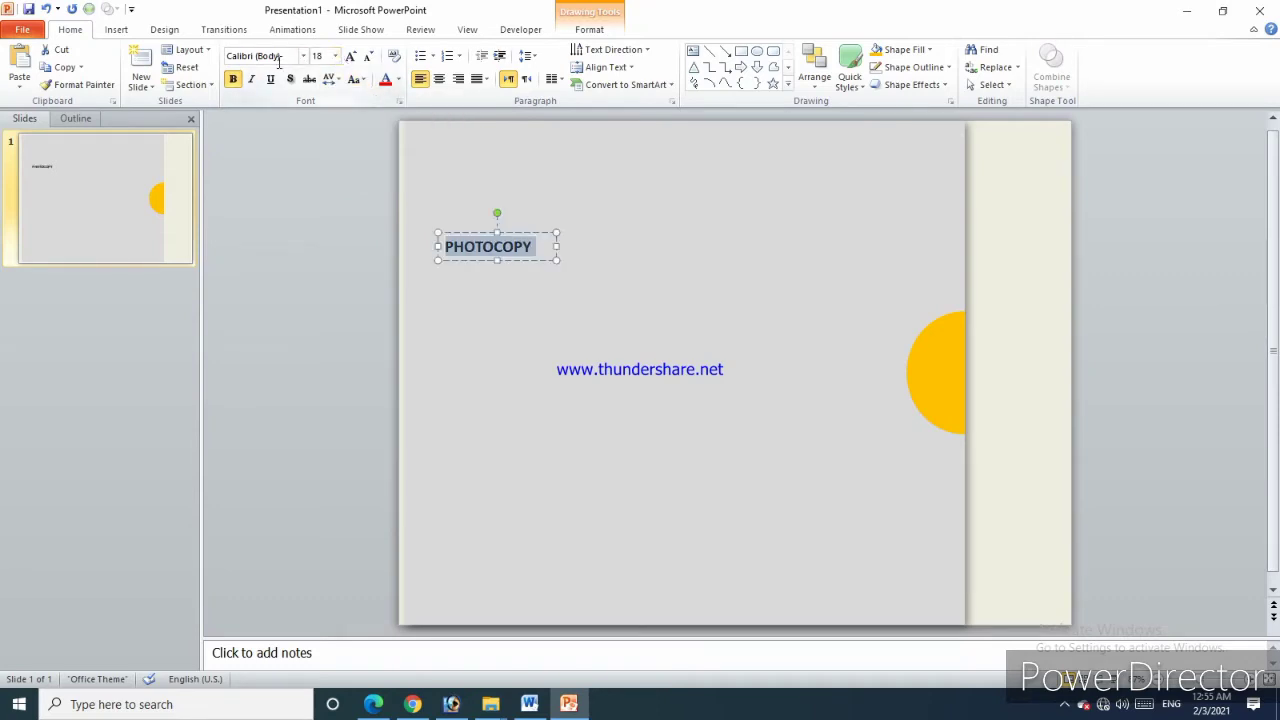
Set the PHOTOCOPY label to AvantGarde Md BT at 16 pt.
click(303, 57)
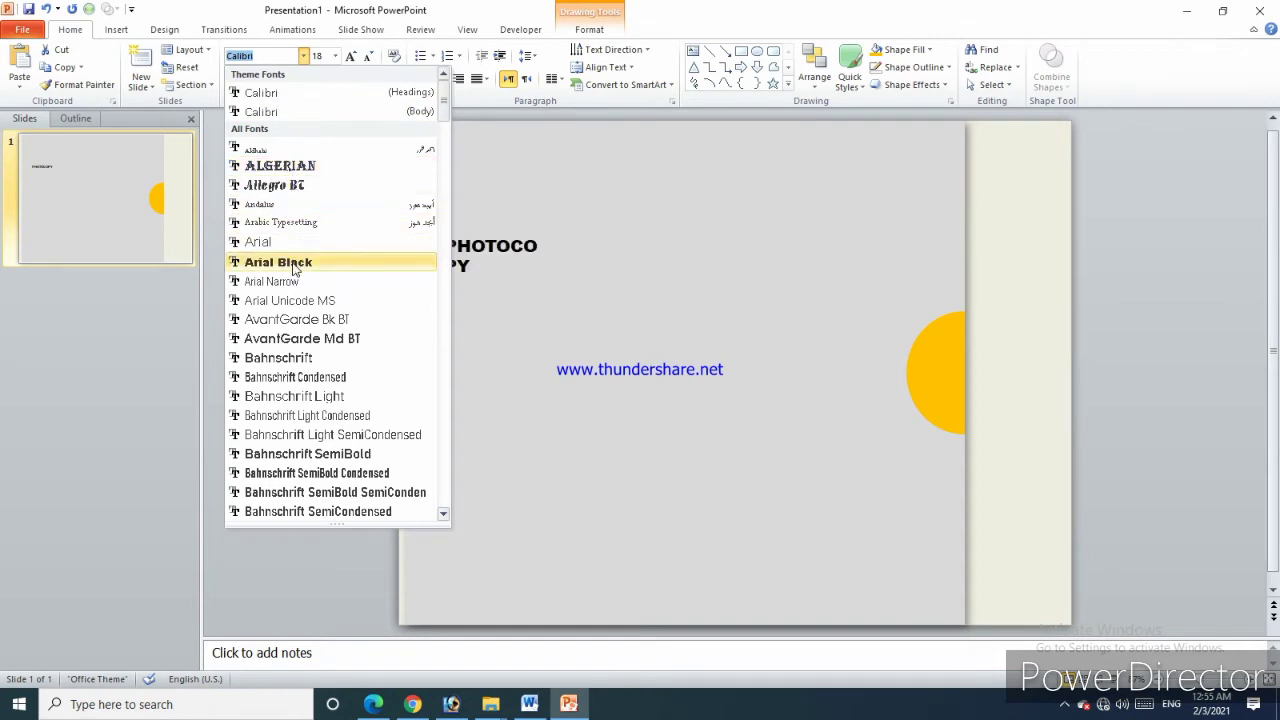
click(303, 339)
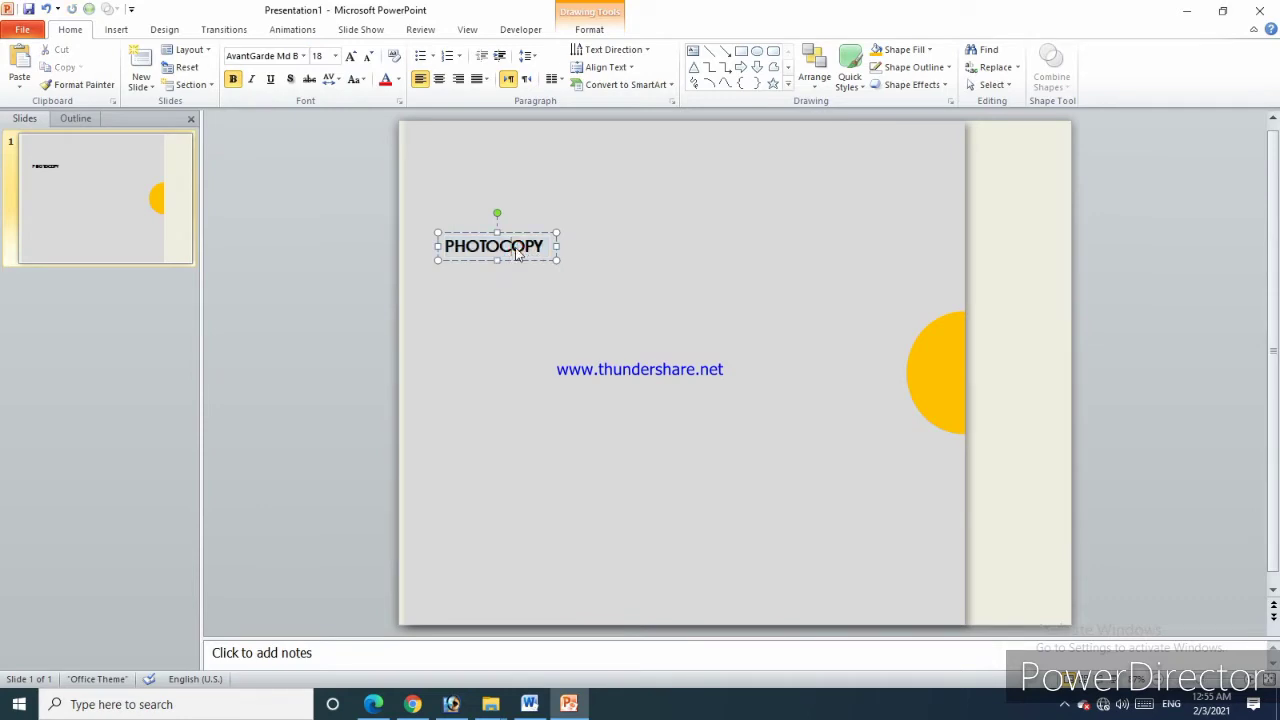
click(368, 57)
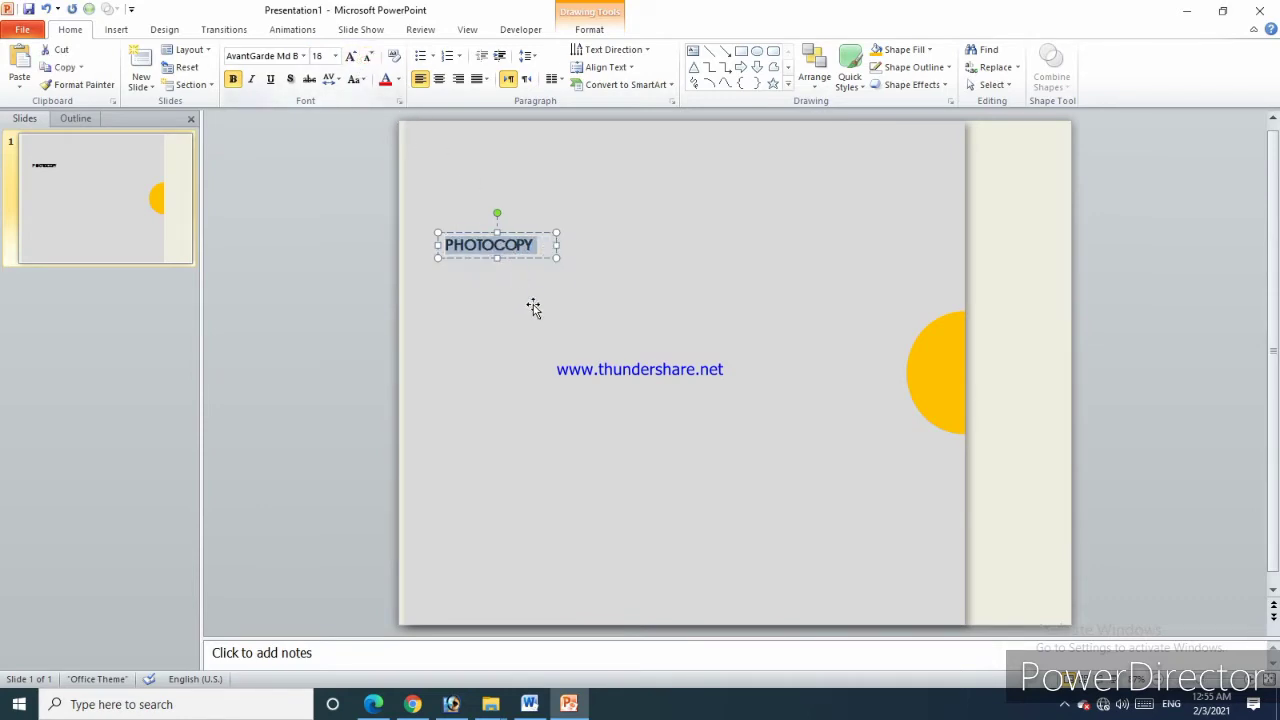
click(526, 303)
click(491, 245)
Rotate the PHOTOCOPY label 90° and nudge it into place on the gold semicircle tab.
mouse_move(482, 230)
mouse_down()
mouse_move(815, 284)
mouse_move(816, 300)
mouse_move(803, 296)
mouse_up()
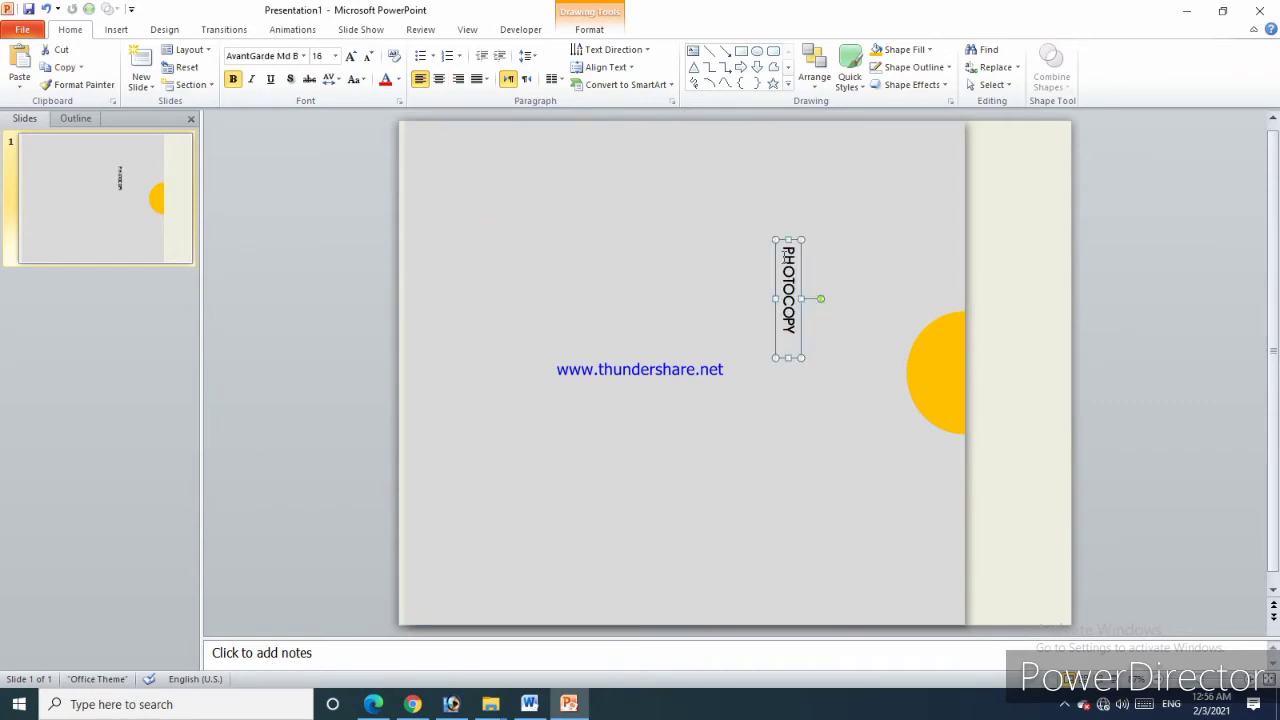
drag(783, 245, 941, 326)
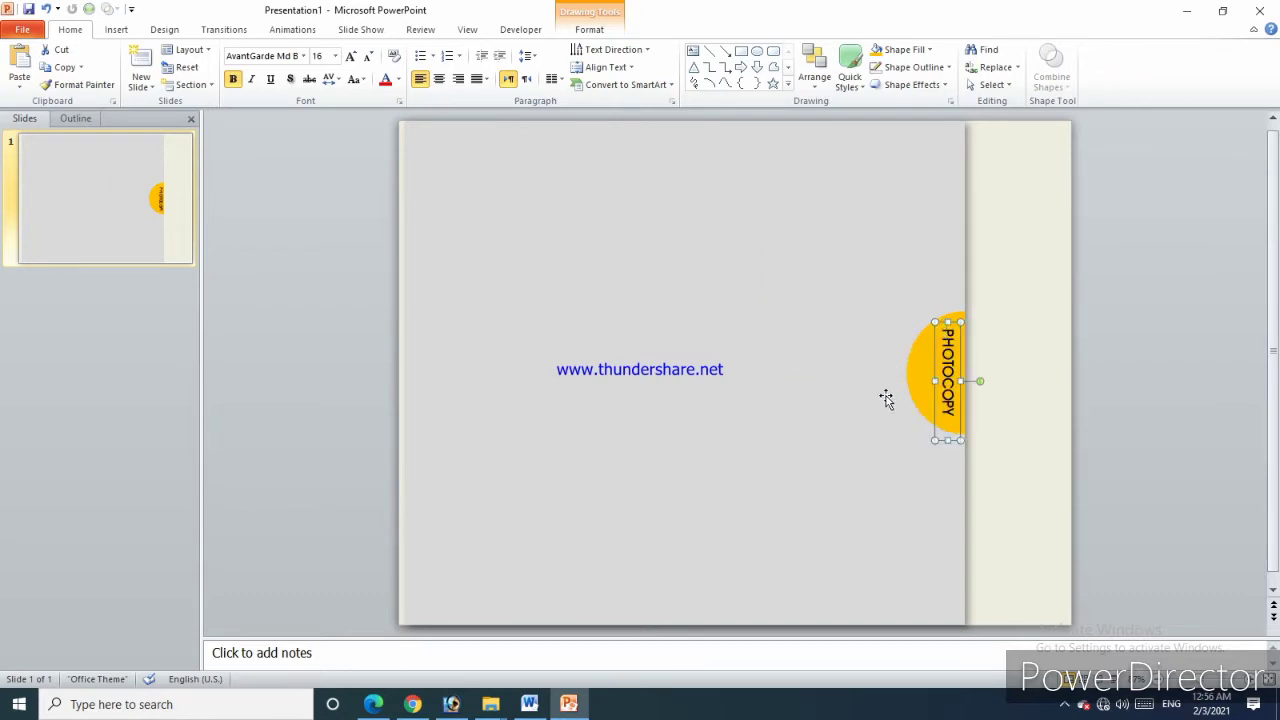
key(Down)
key(Right)
key(Up)
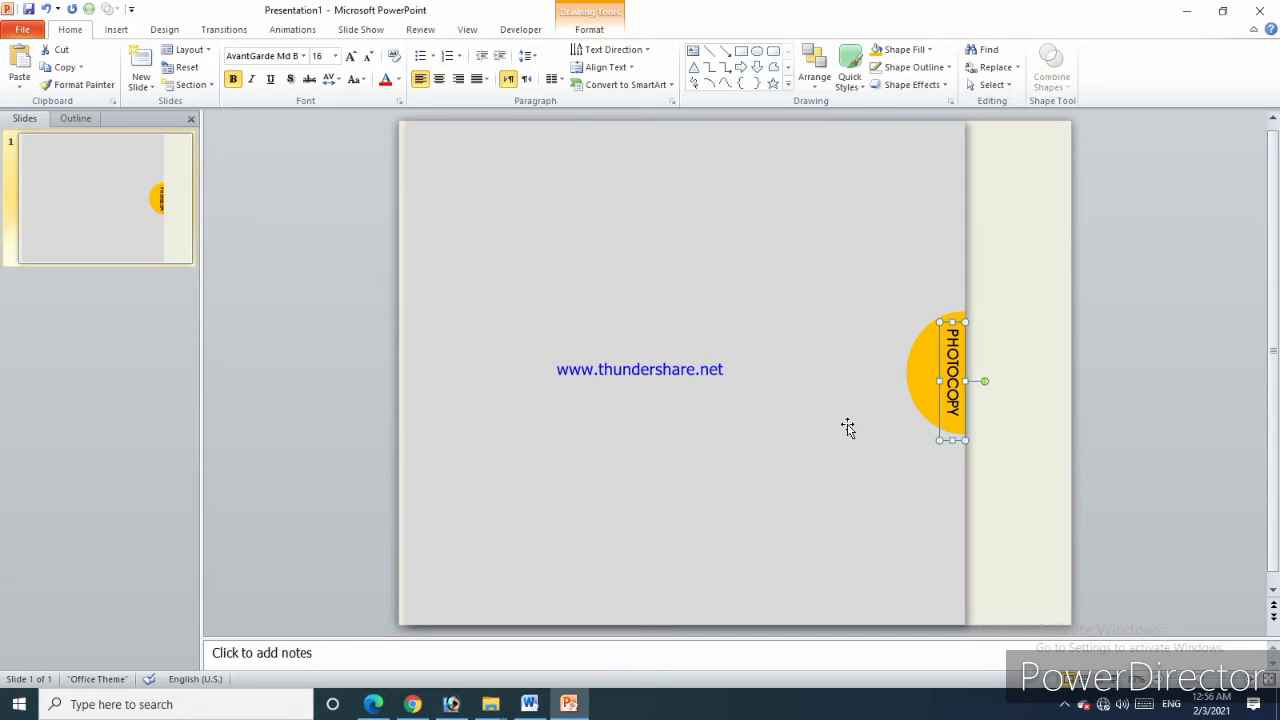
key(Down)
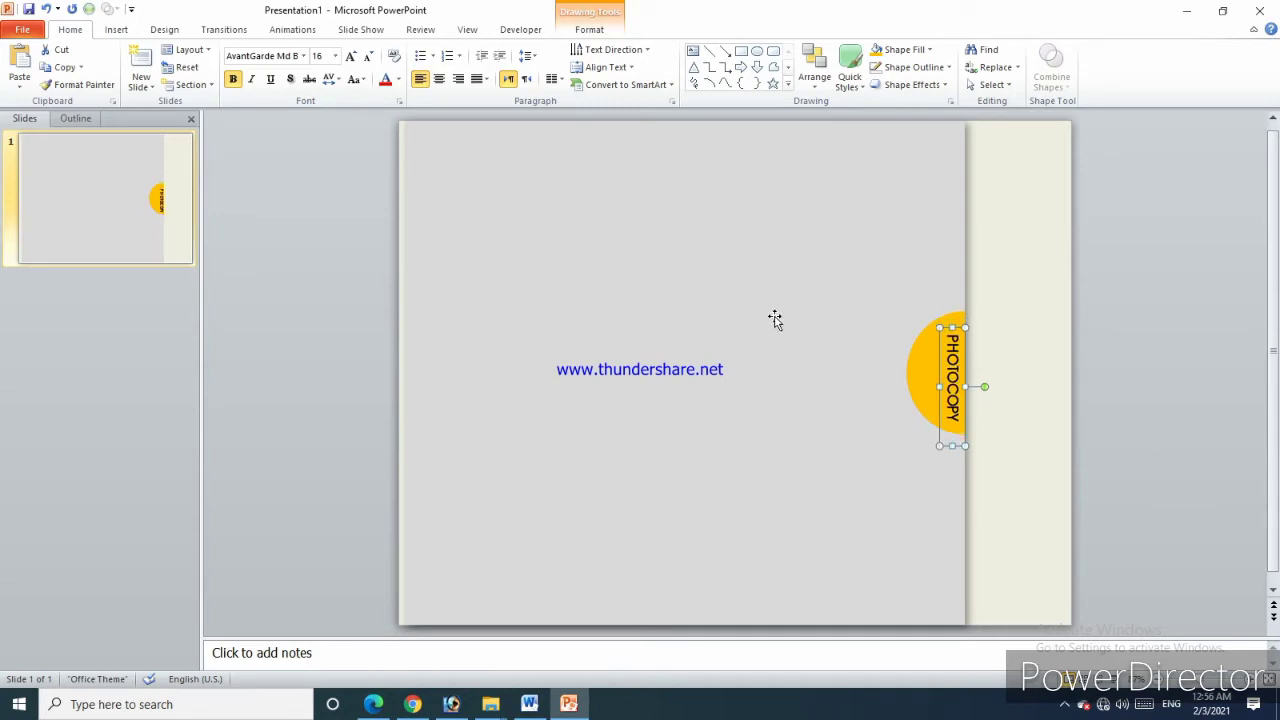
click(808, 348)
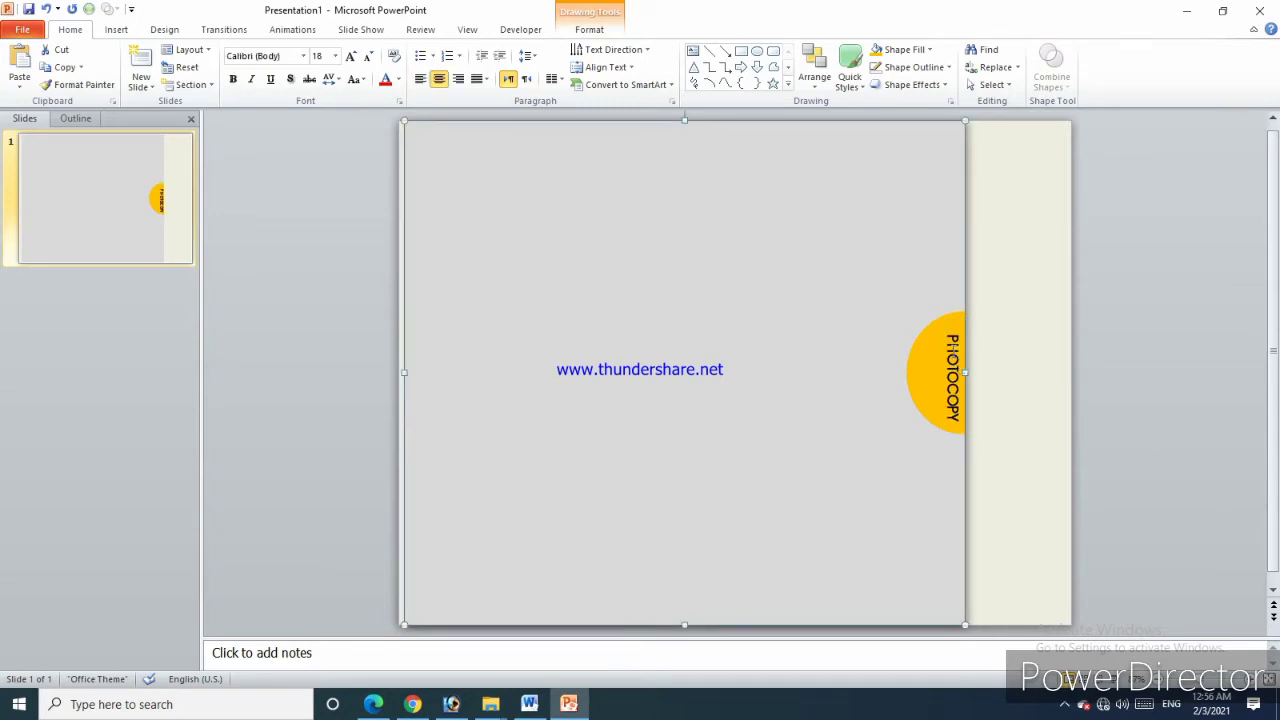
click(923, 343)
click(923, 345)
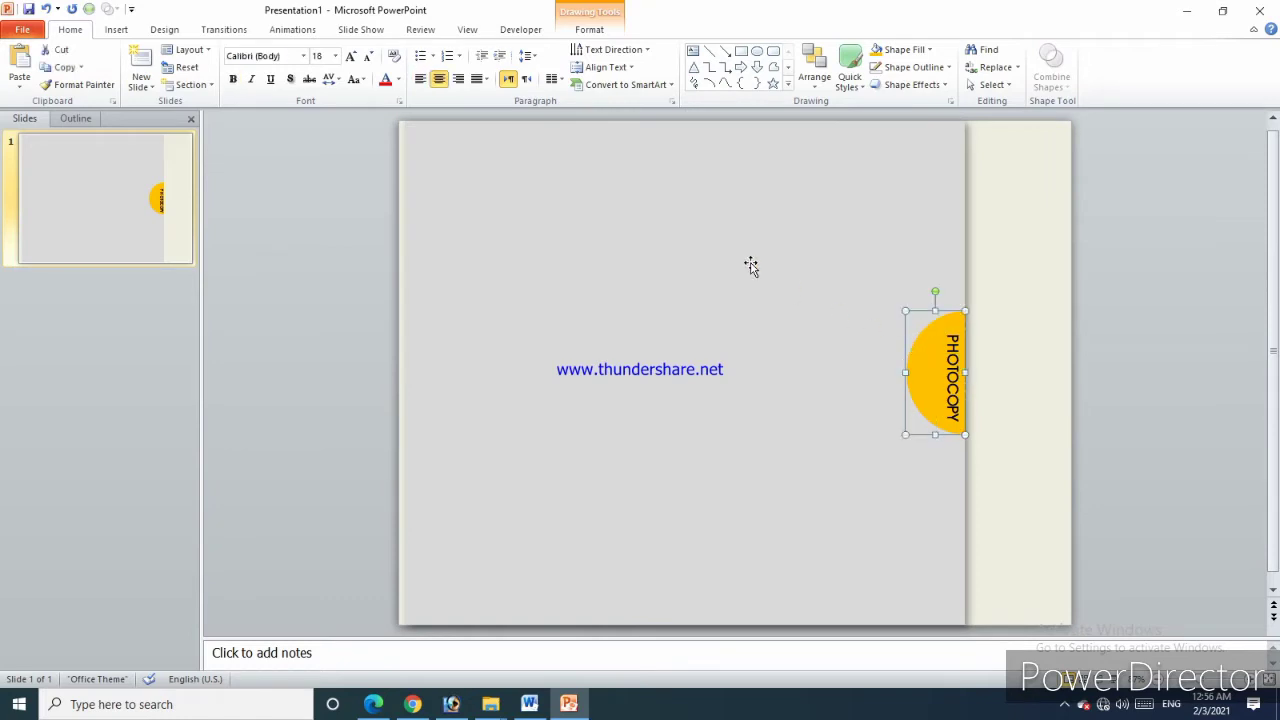
Duplicate the PHOTOCOPY tab slide several times with Duplicate Slide.
click(92, 189)
right_click(94, 187)
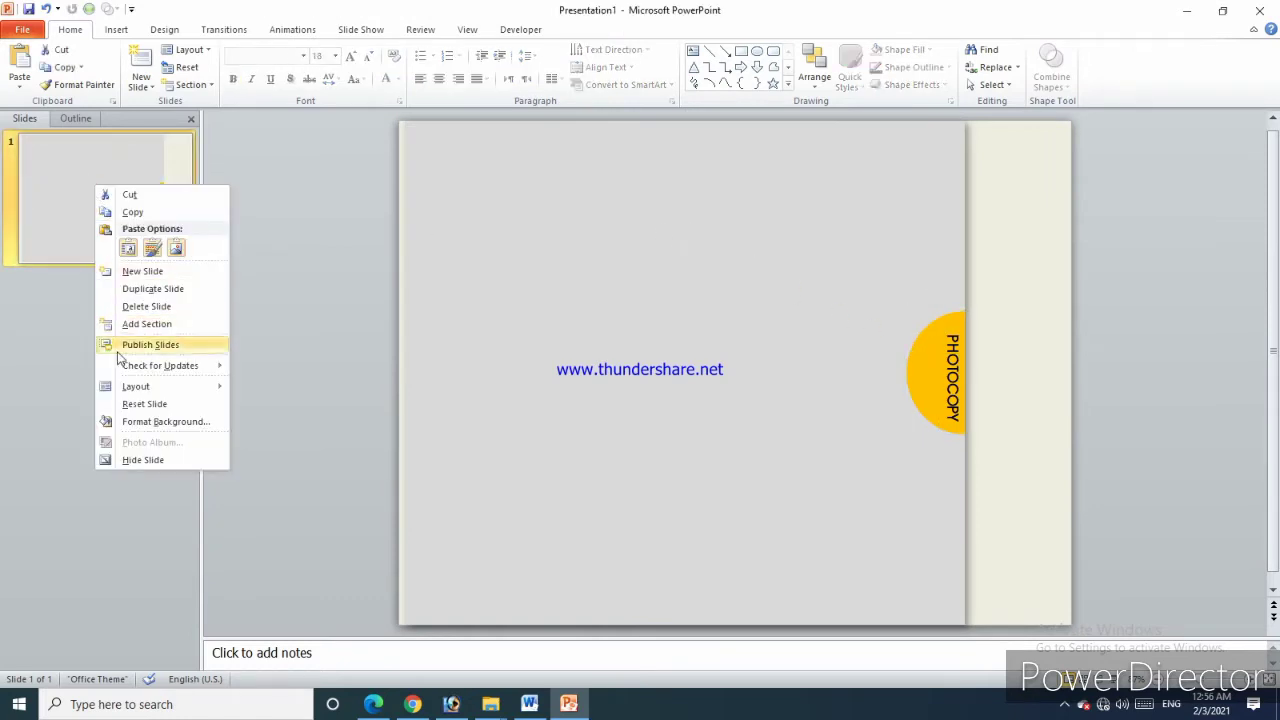
click(155, 289)
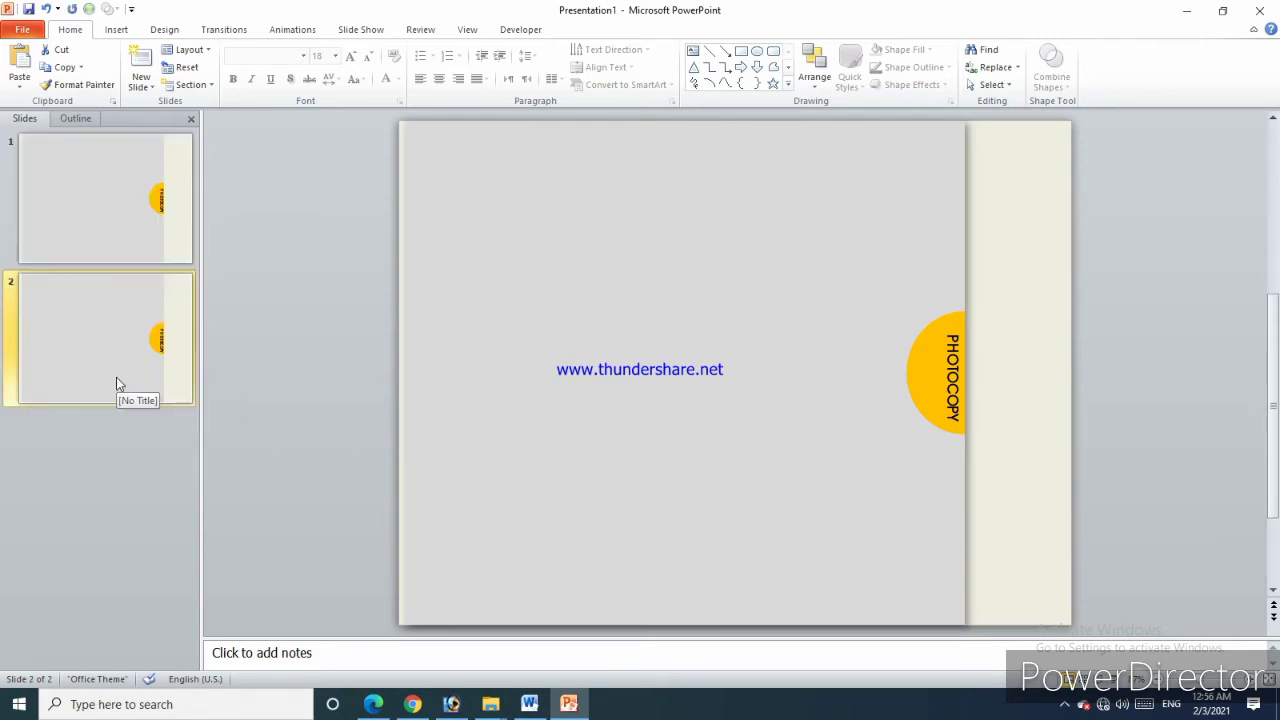
right_click(112, 378)
click(170, 478)
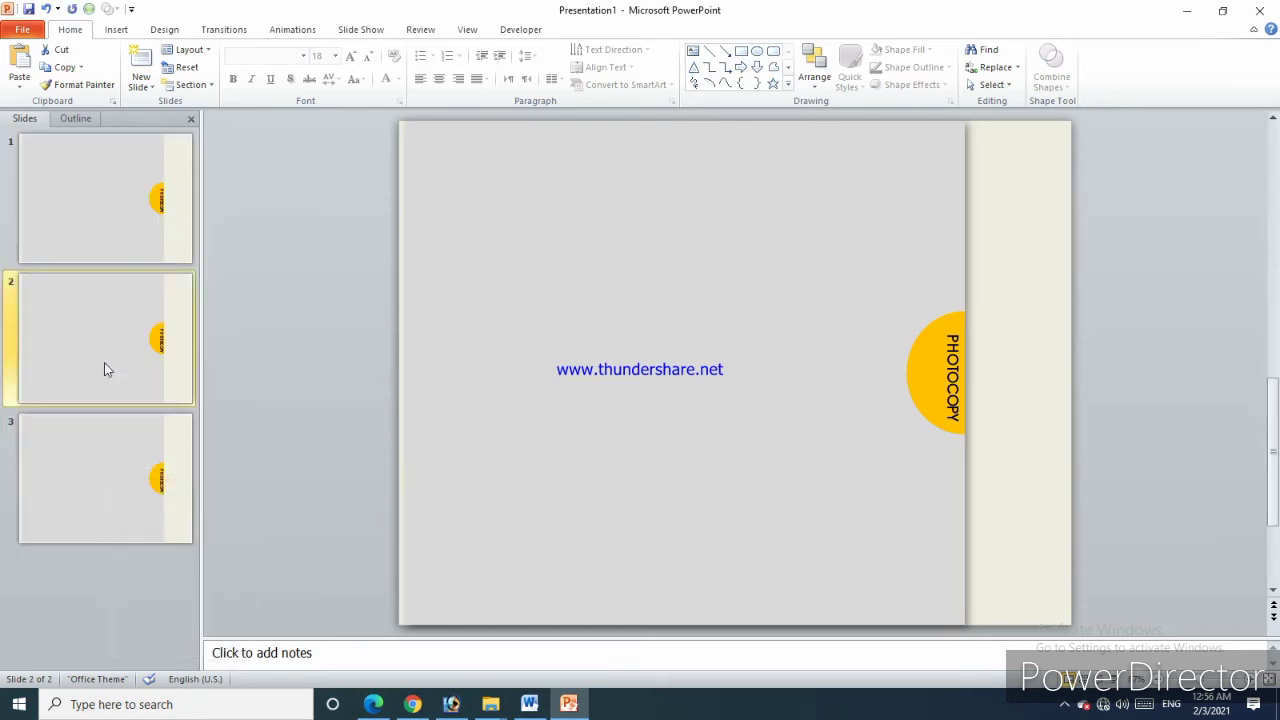
right_click(104, 362)
click(175, 466)
click(113, 378)
right_click(110, 365)
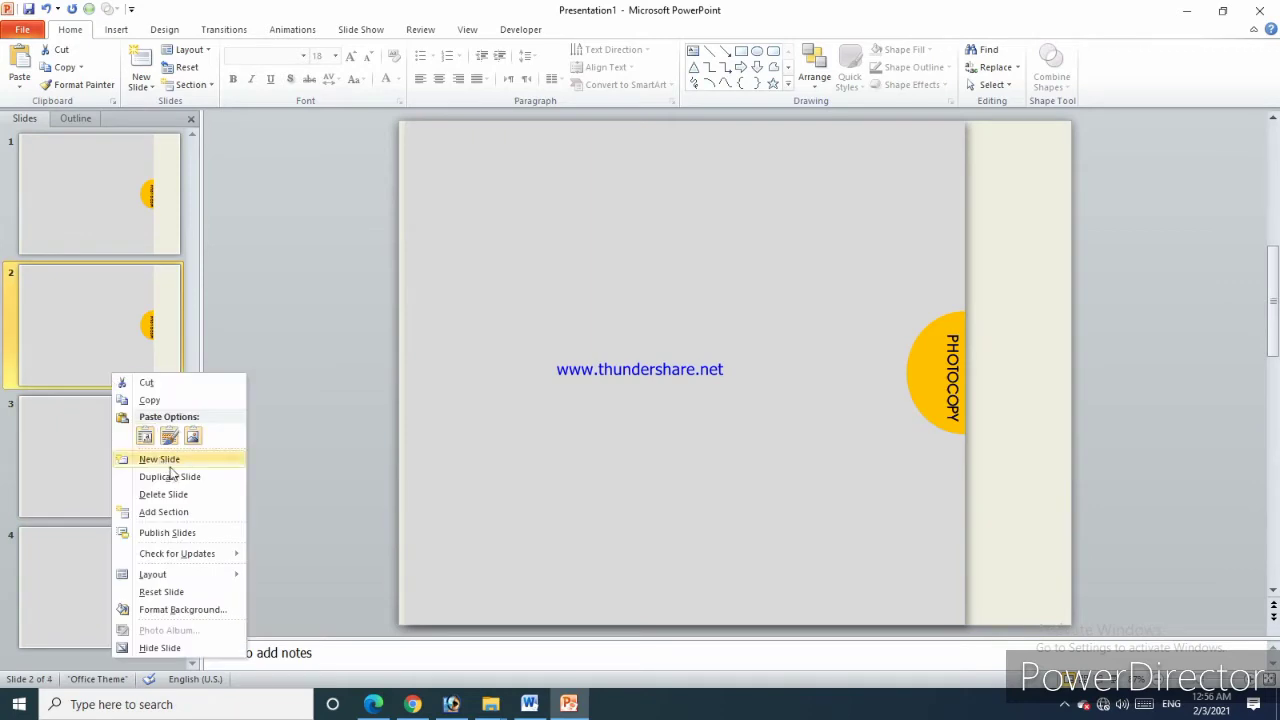
click(166, 466)
Keep duplicating slide 2 until the deck reaches ten slides, then return to slide 1.
right_click(104, 340)
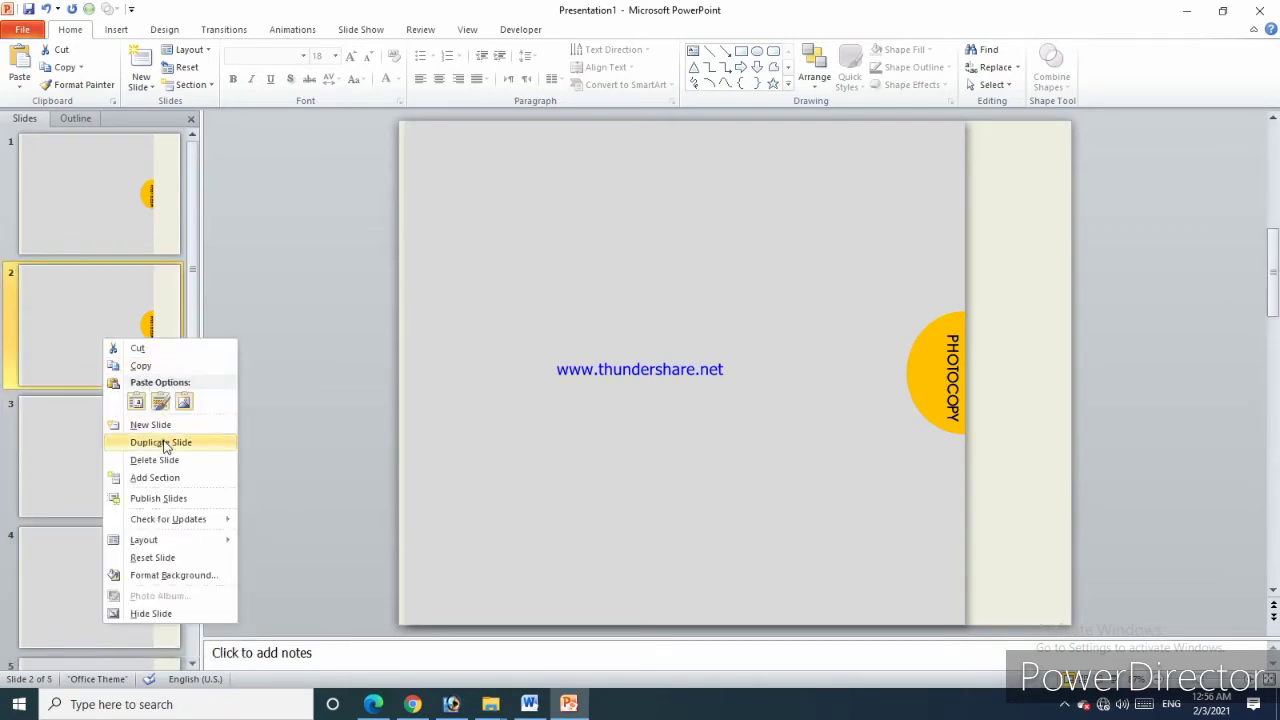
click(162, 443)
right_click(114, 340)
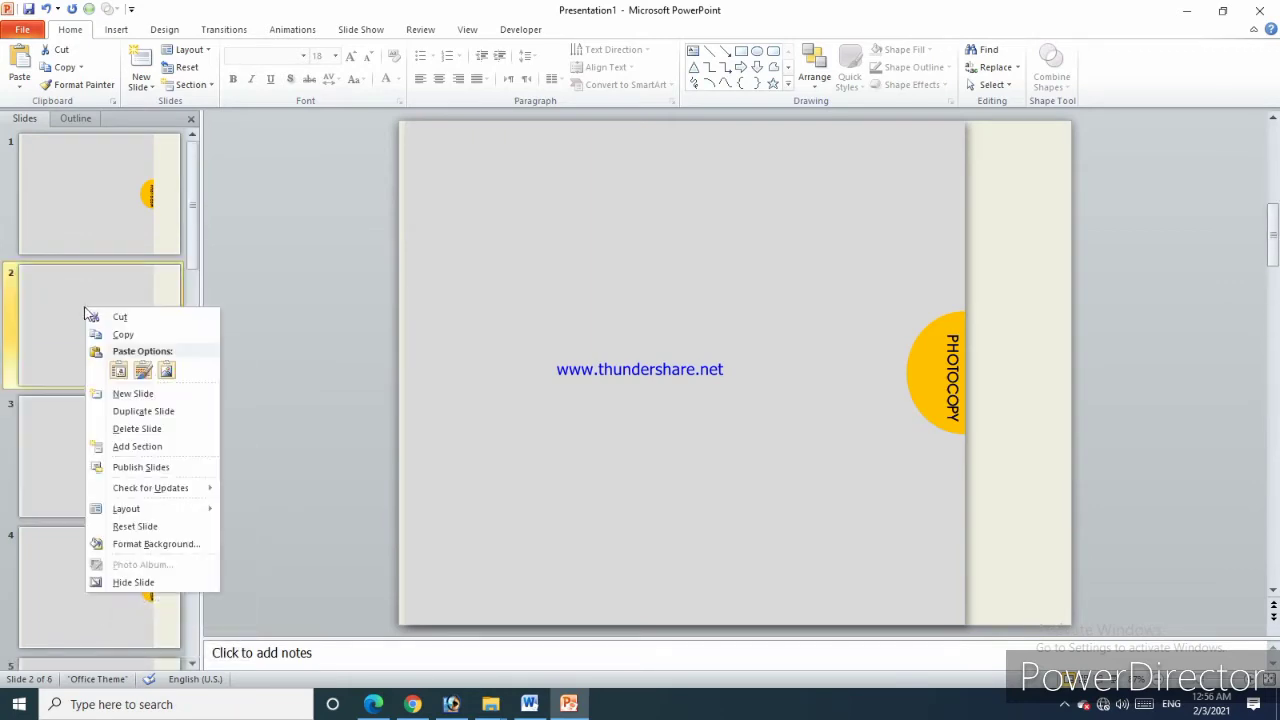
click(170, 446)
right_click(104, 326)
click(160, 427)
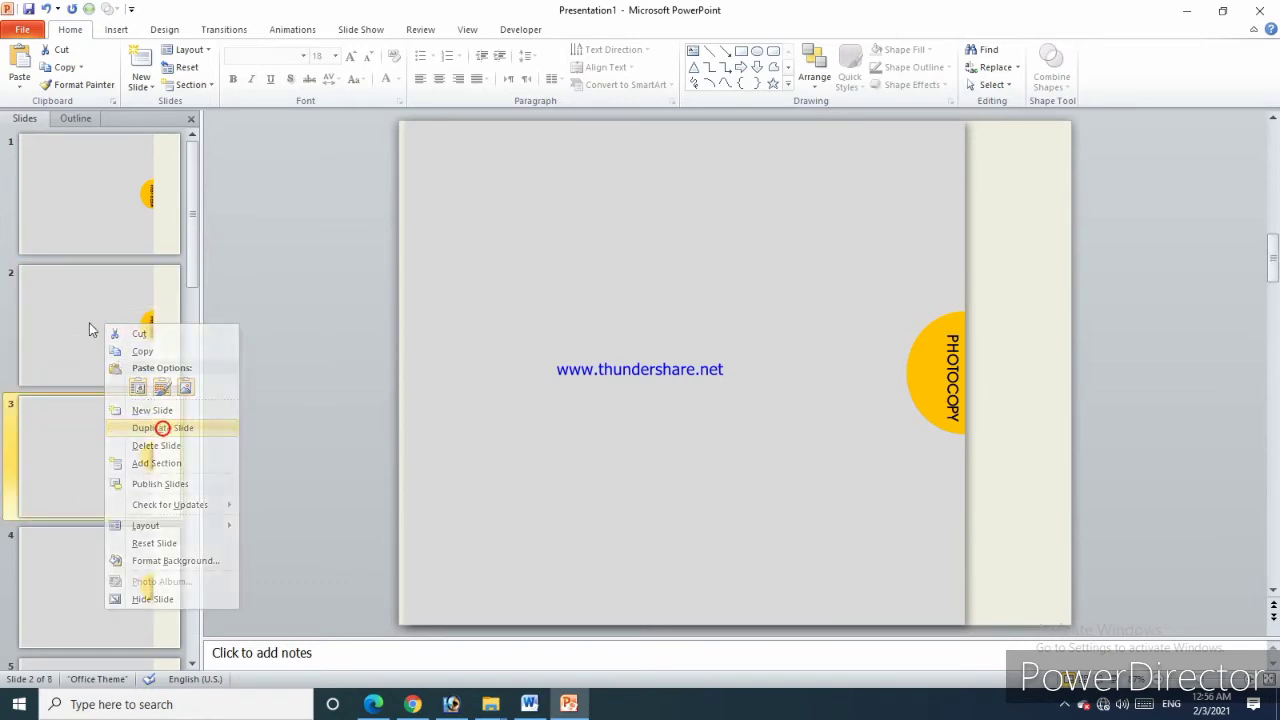
right_click(92, 322)
click(160, 423)
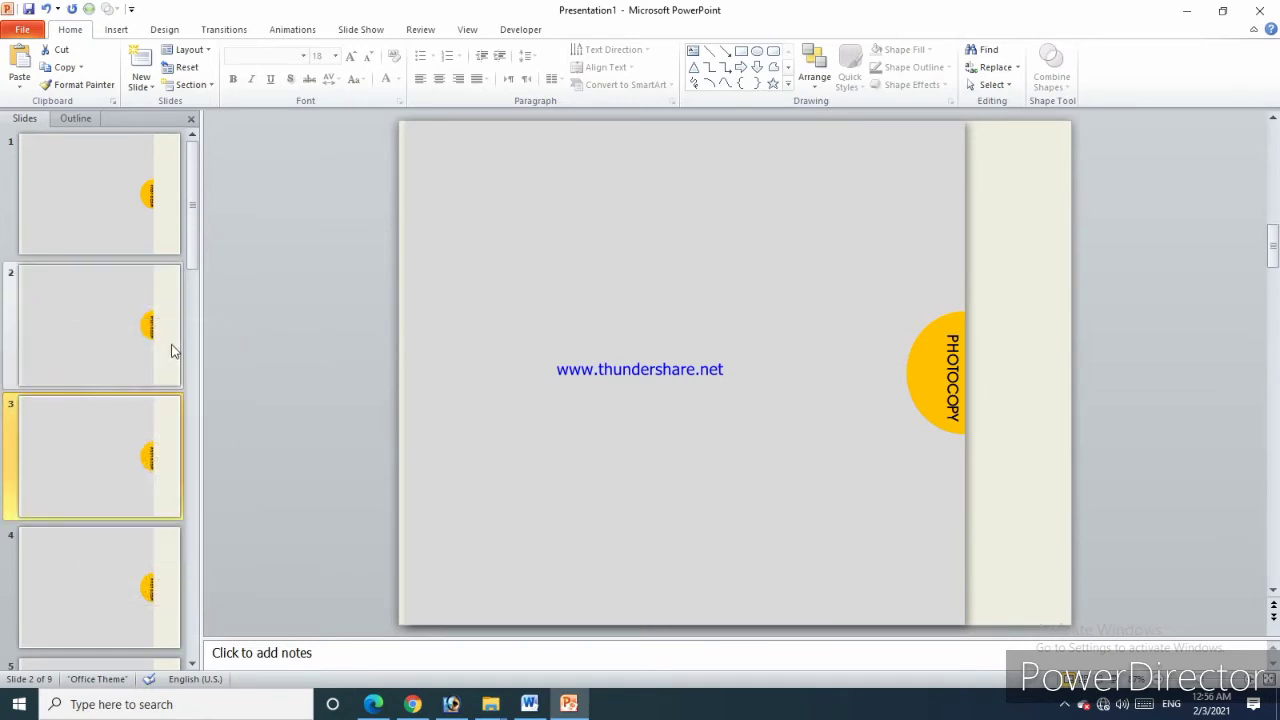
click(130, 306)
click(110, 183)
On slide 2, replace the PHOTOCOPY label with SCANNING.
click(143, 302)
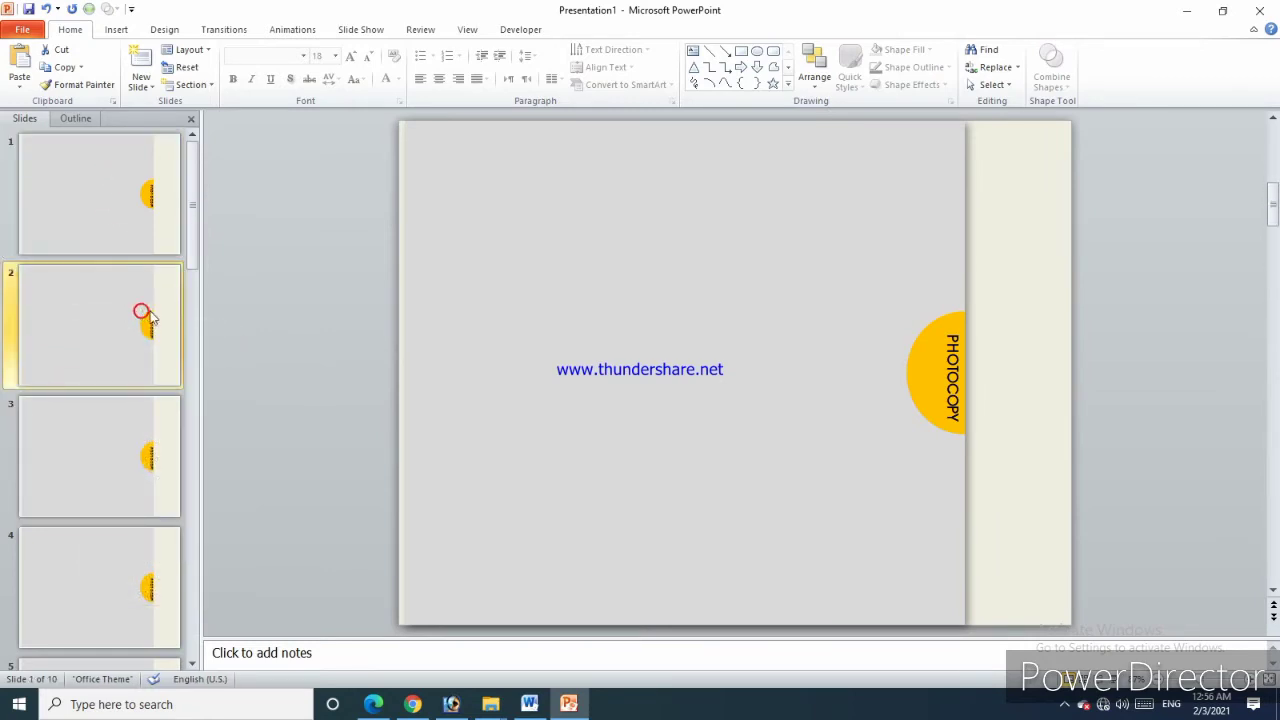
click(952, 370)
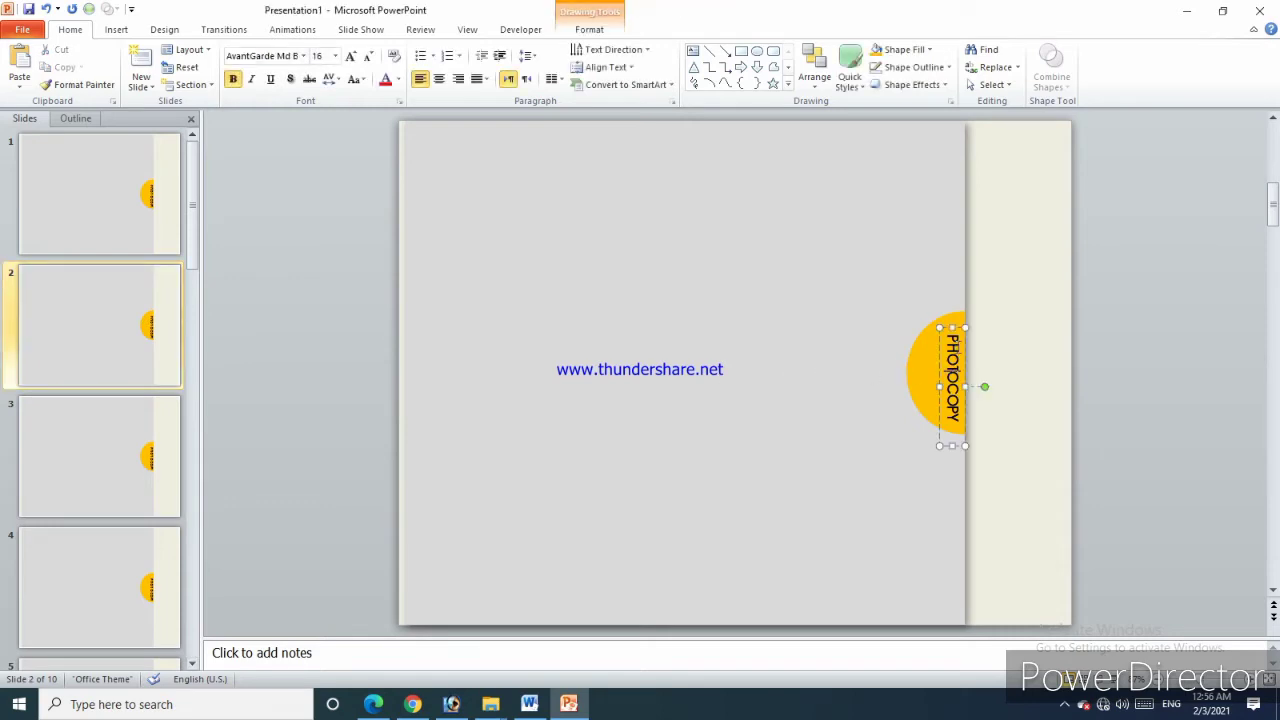
double_click(953, 347)
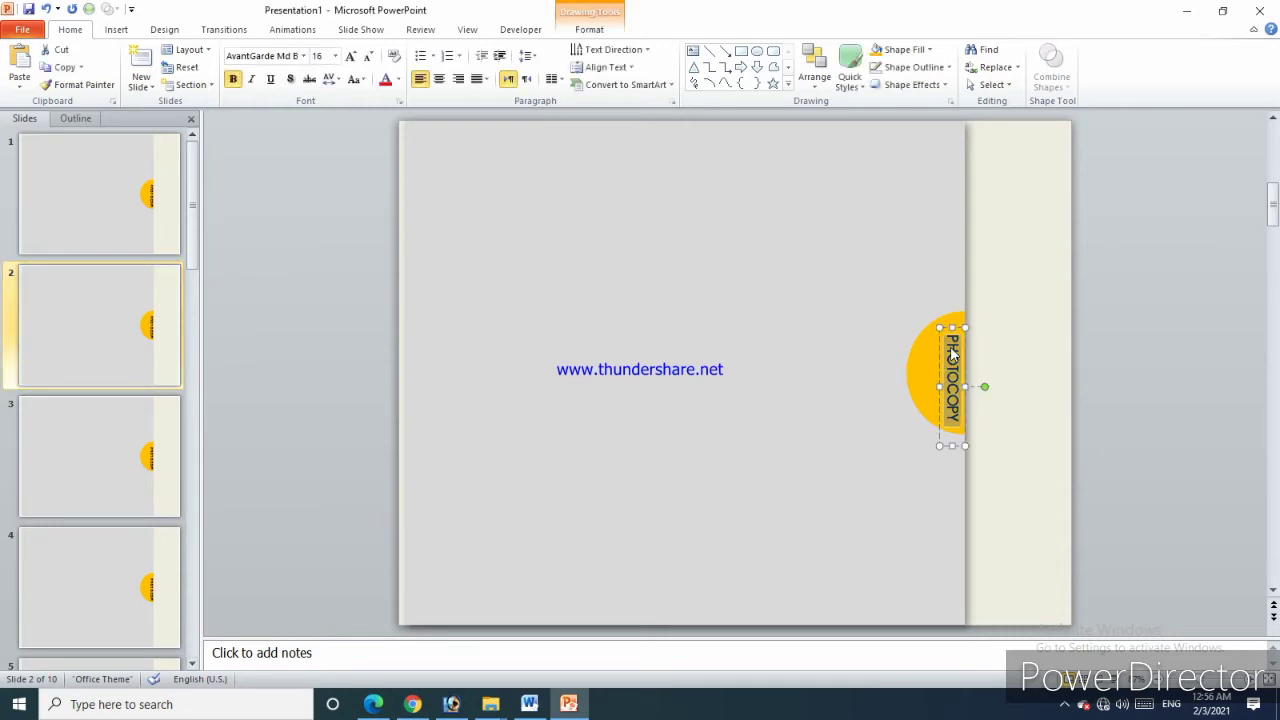
text(s)
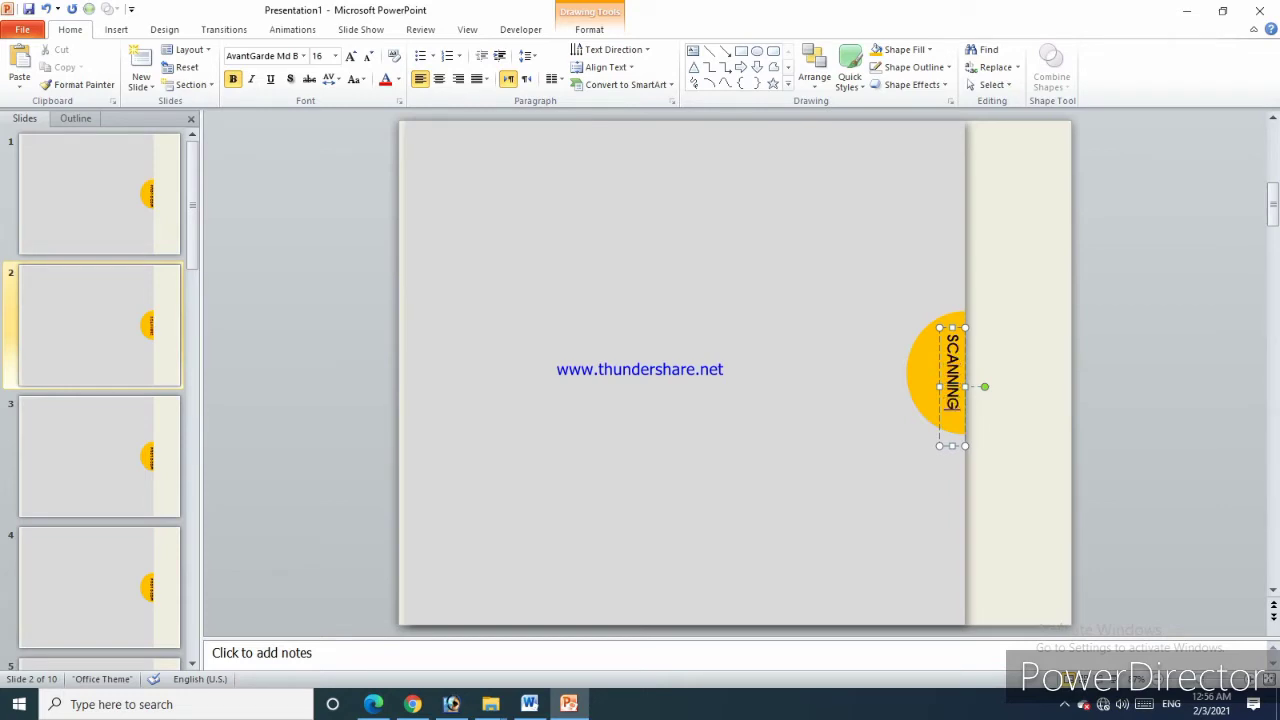
click(850, 334)
Fill the SCANNING semicircle light green, then move to slide 3.
click(914, 349)
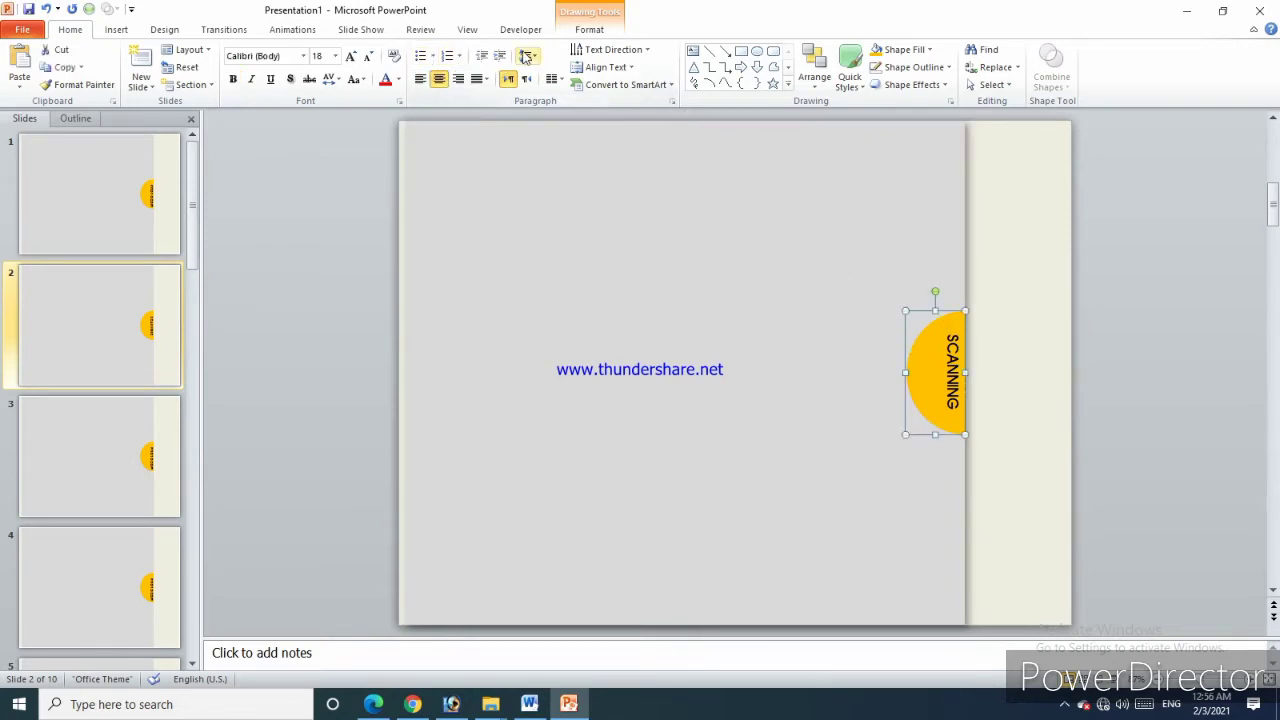
click(589, 29)
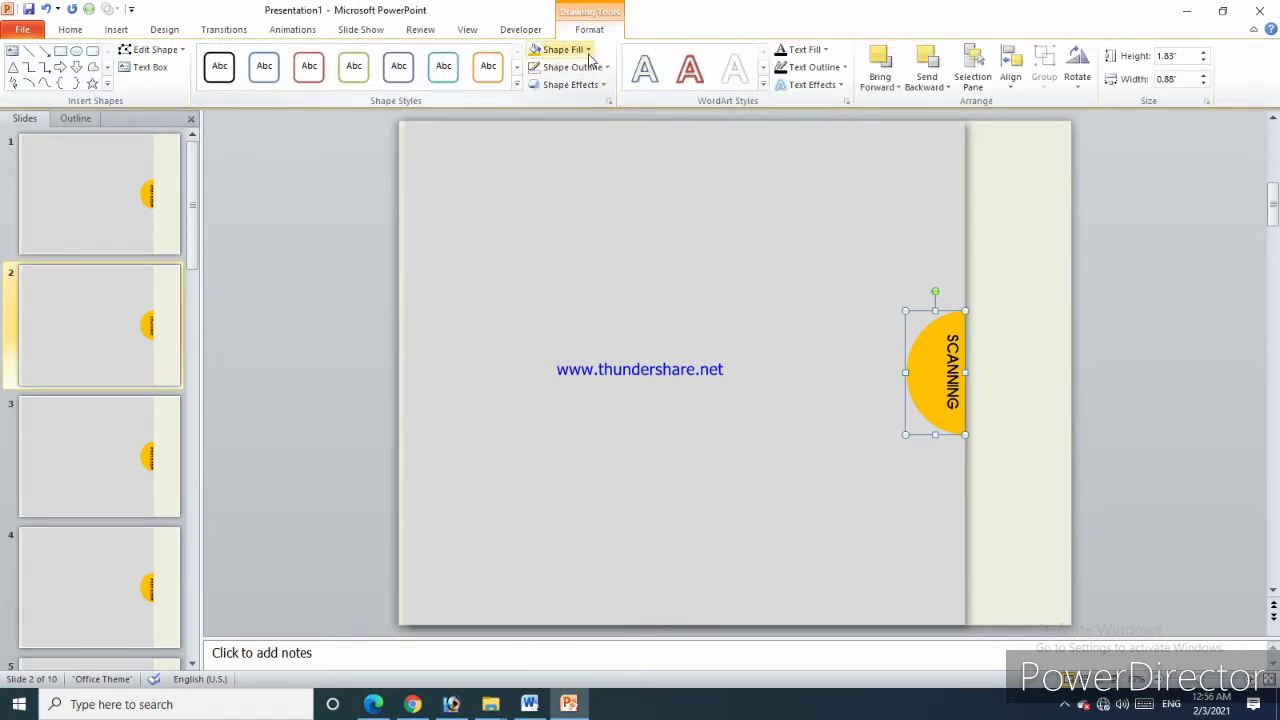
click(589, 52)
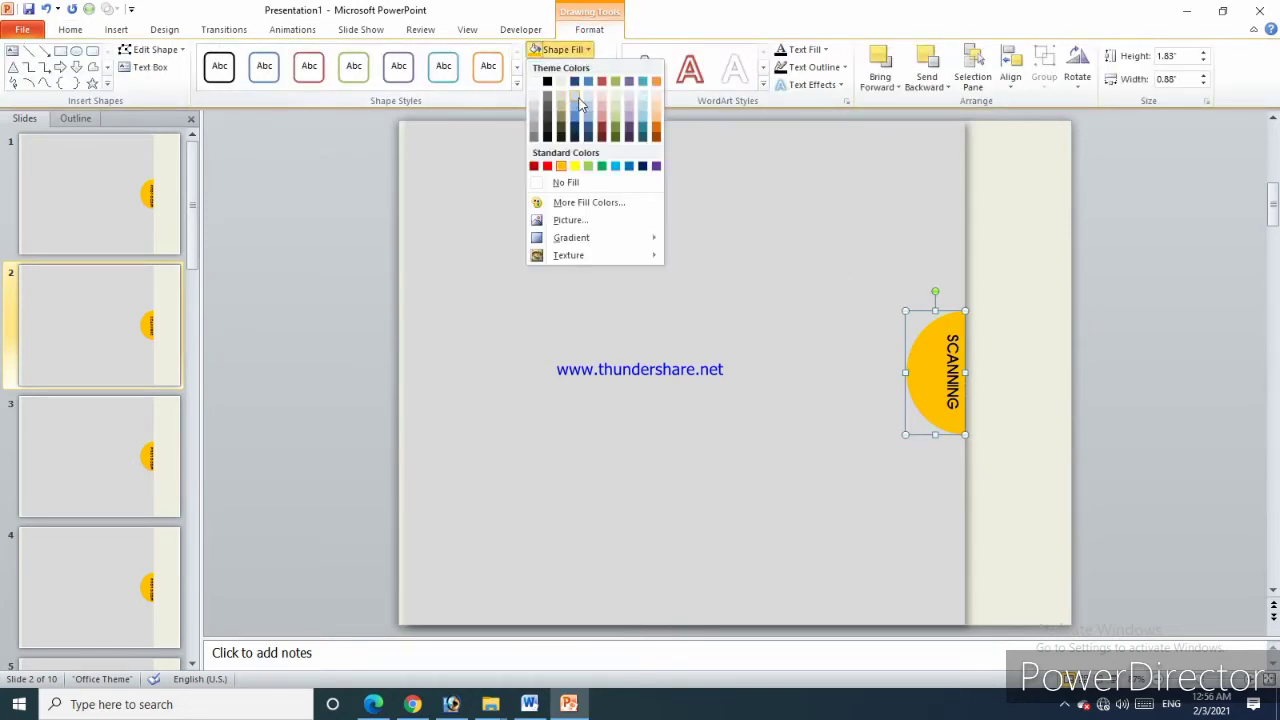
click(588, 166)
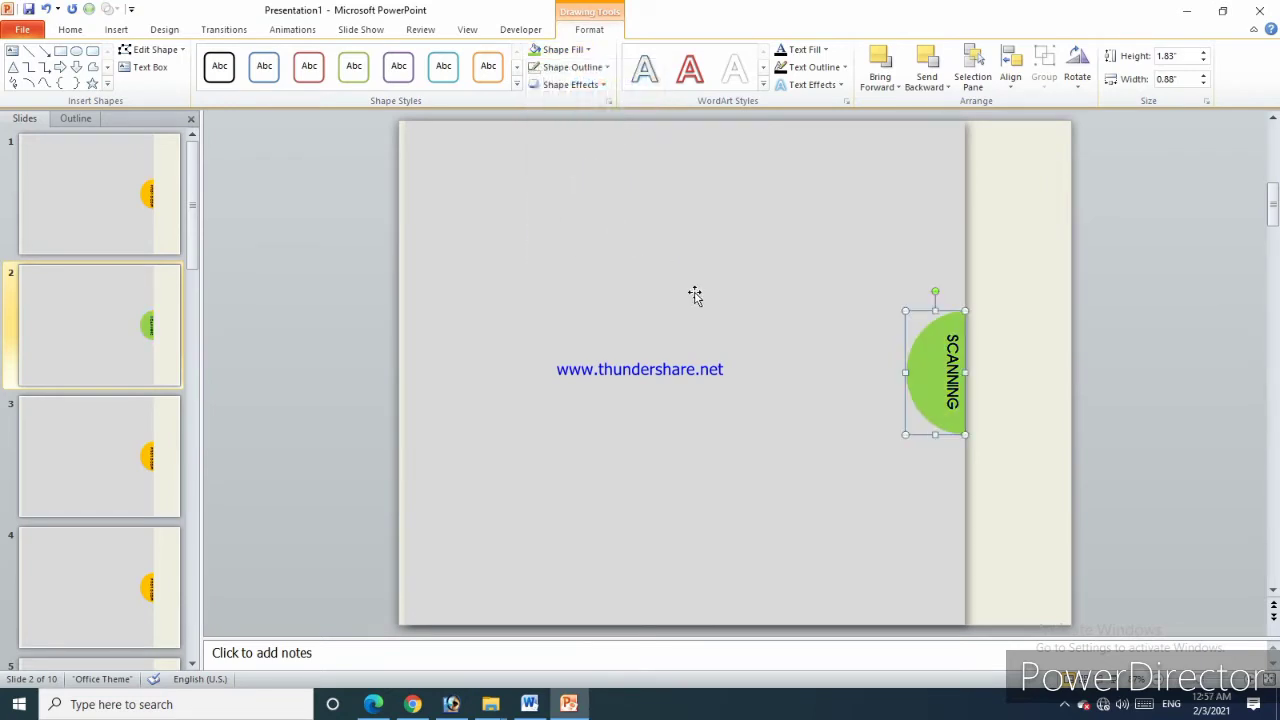
click(127, 433)
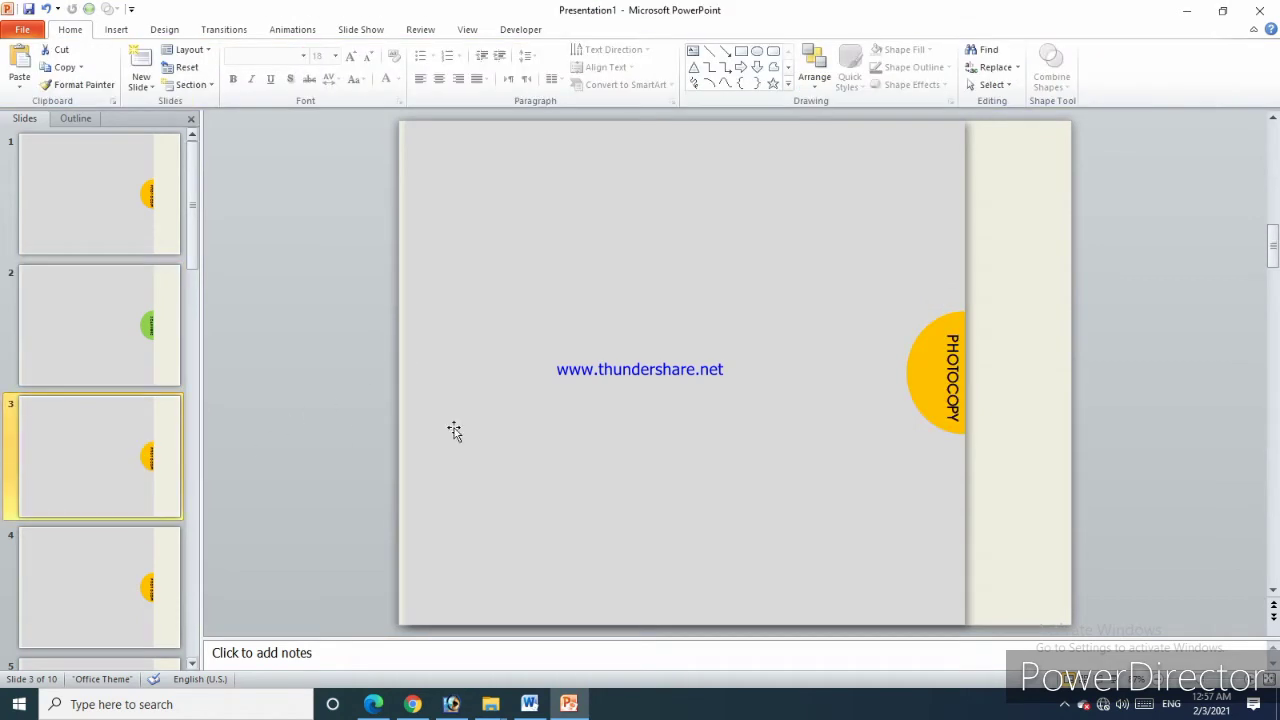
Retype slide 3's label as MAKING LOGOS at font size 14 and move it up over the tab.
click(952, 352)
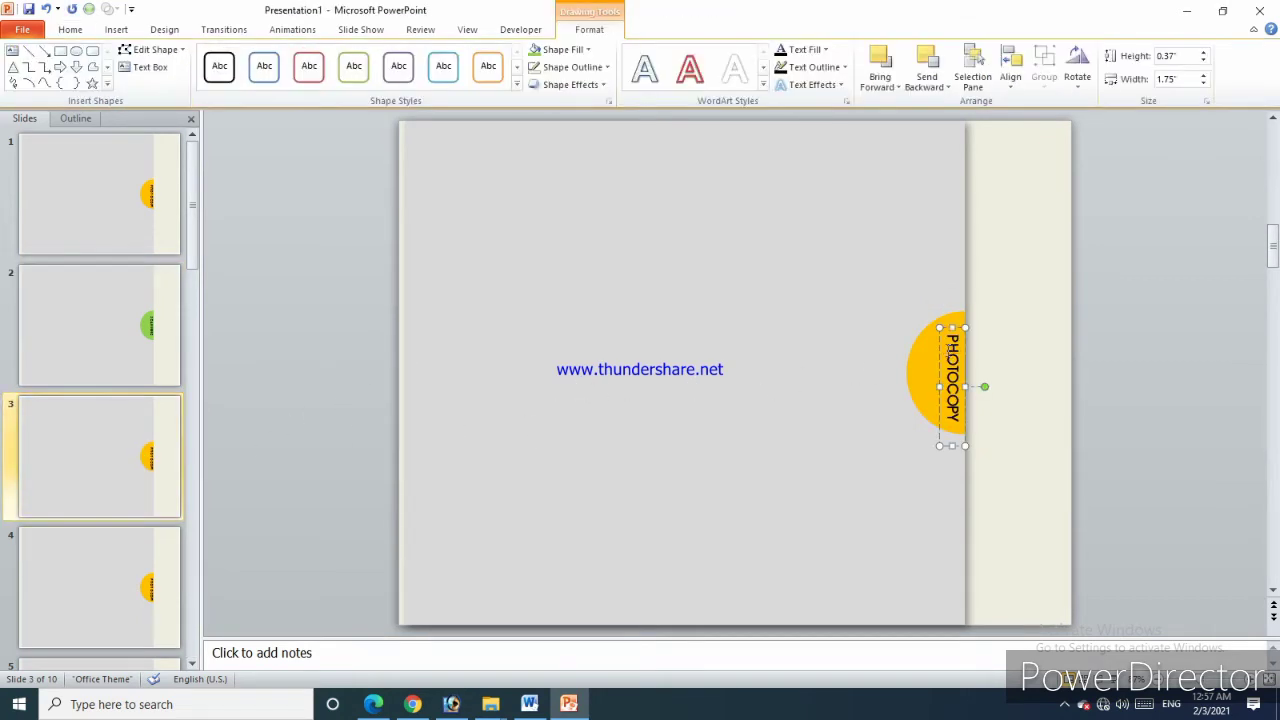
double_click(947, 351)
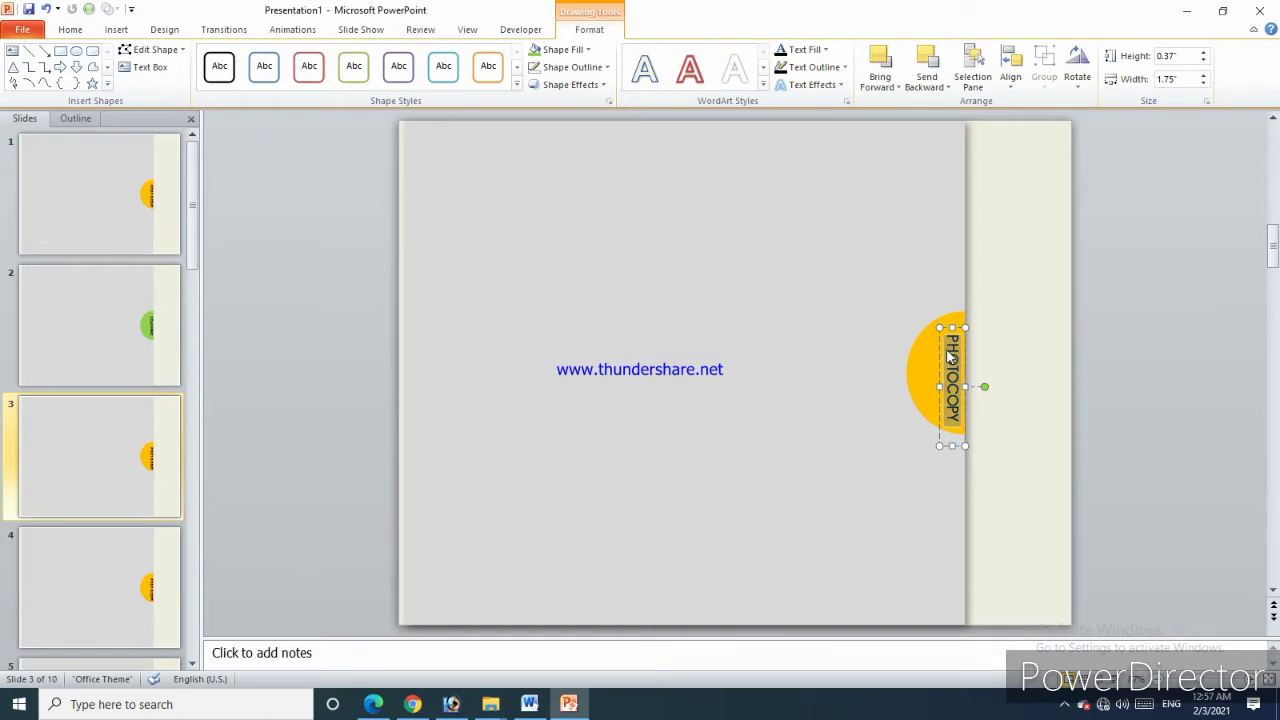
text(MAKING LOG)
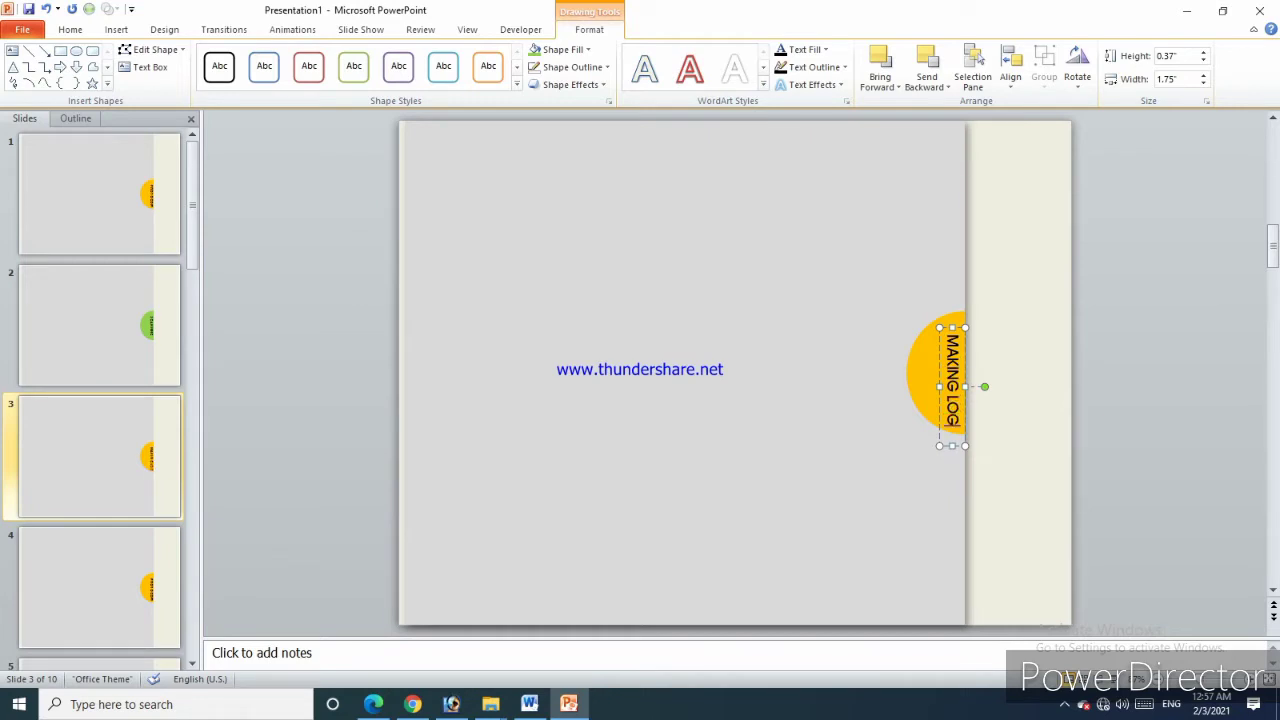
text(OS)
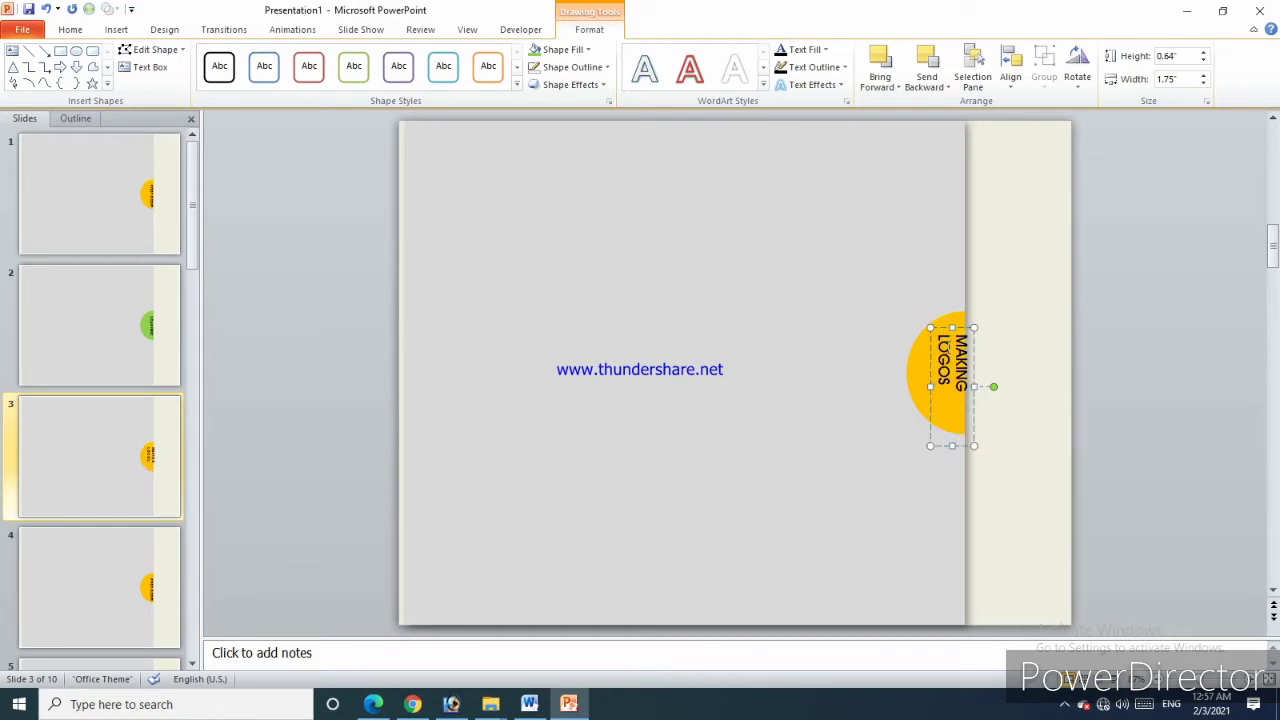
key(ctrl+a)
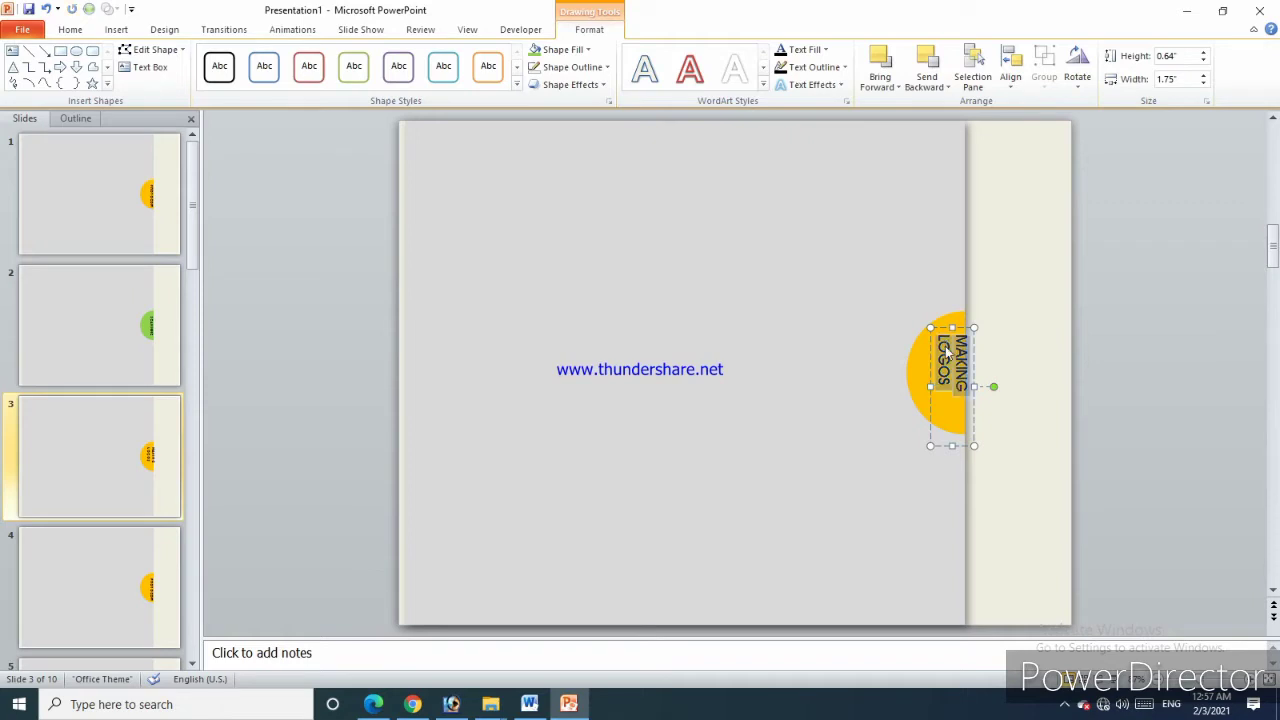
click(72, 29)
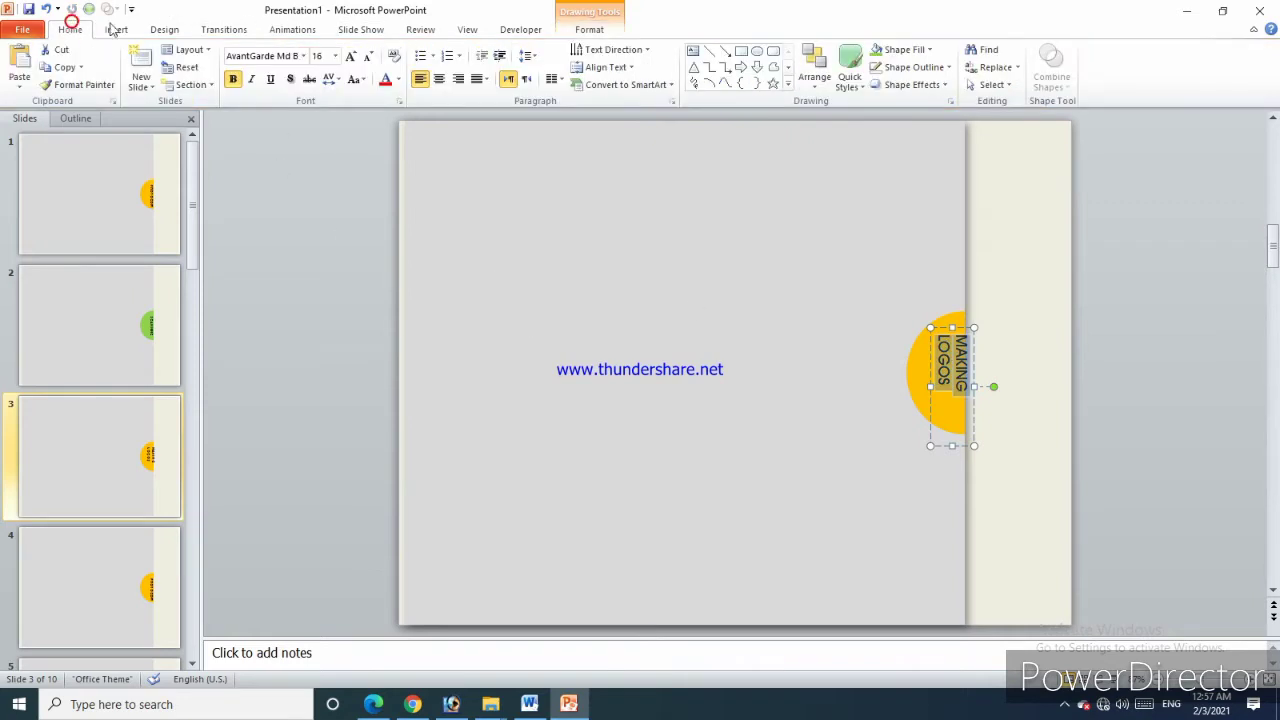
click(368, 55)
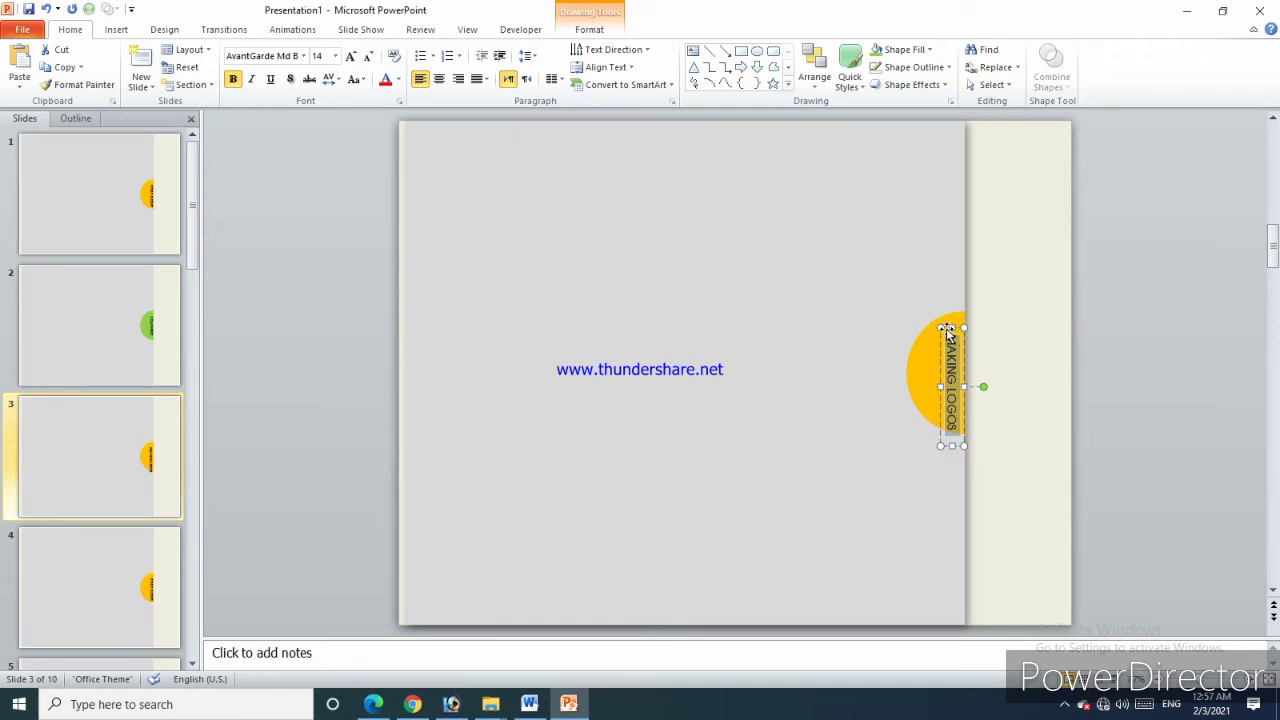
mouse_move(948, 333)
mouse_down()
mouse_move(948, 317)
mouse_move(950, 342)
mouse_up()
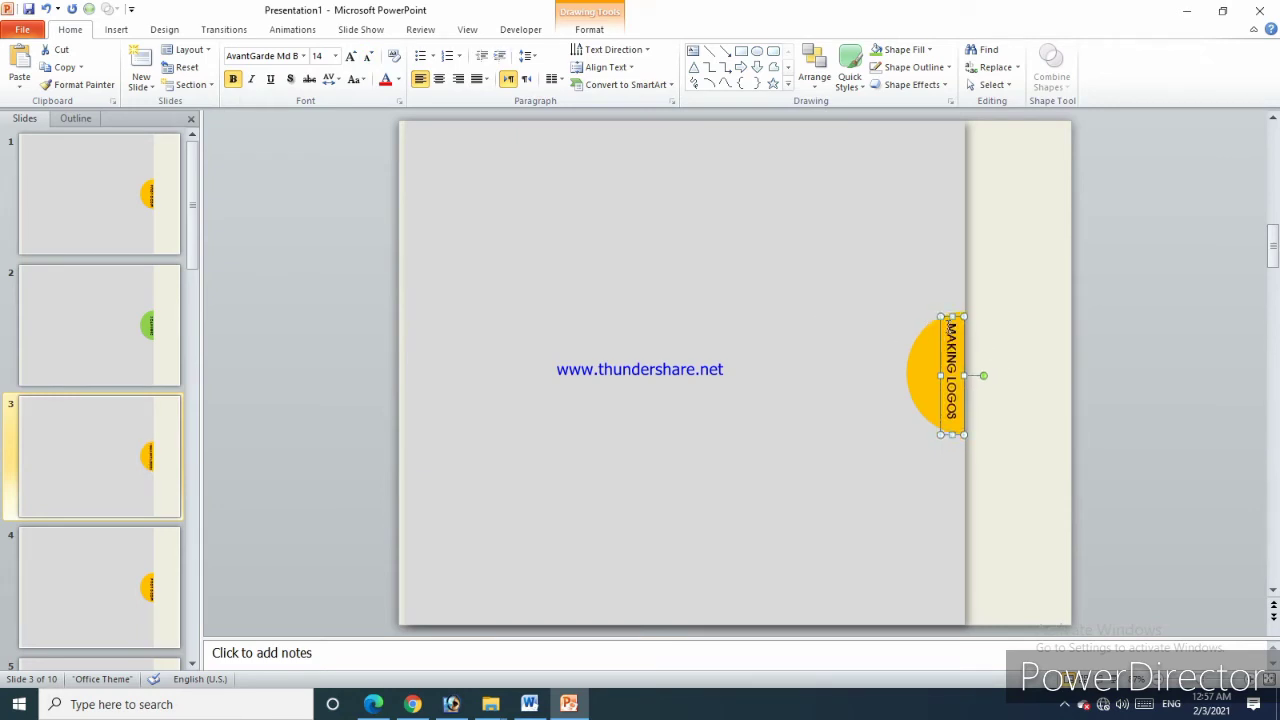
click(806, 401)
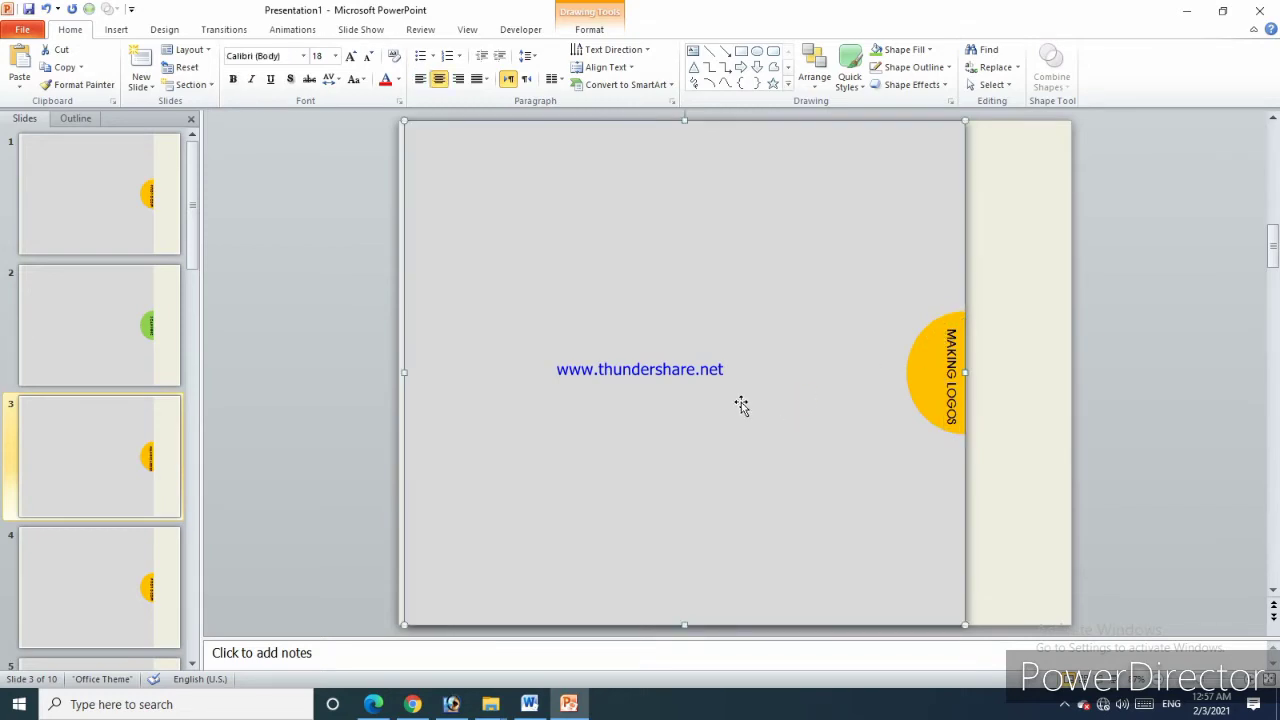
After comparing with slides 1 and 2, fill the MAKING LOGOS semicircle light blue and open slide 4.
click(110, 447)
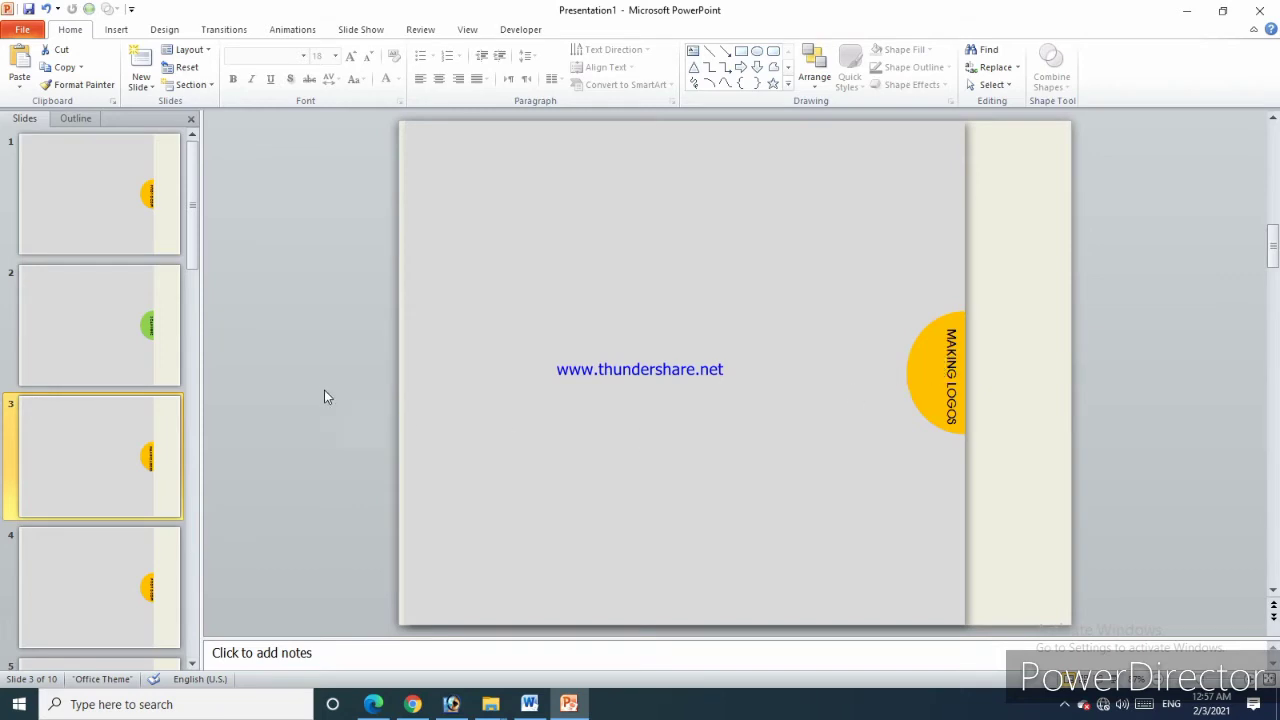
click(129, 200)
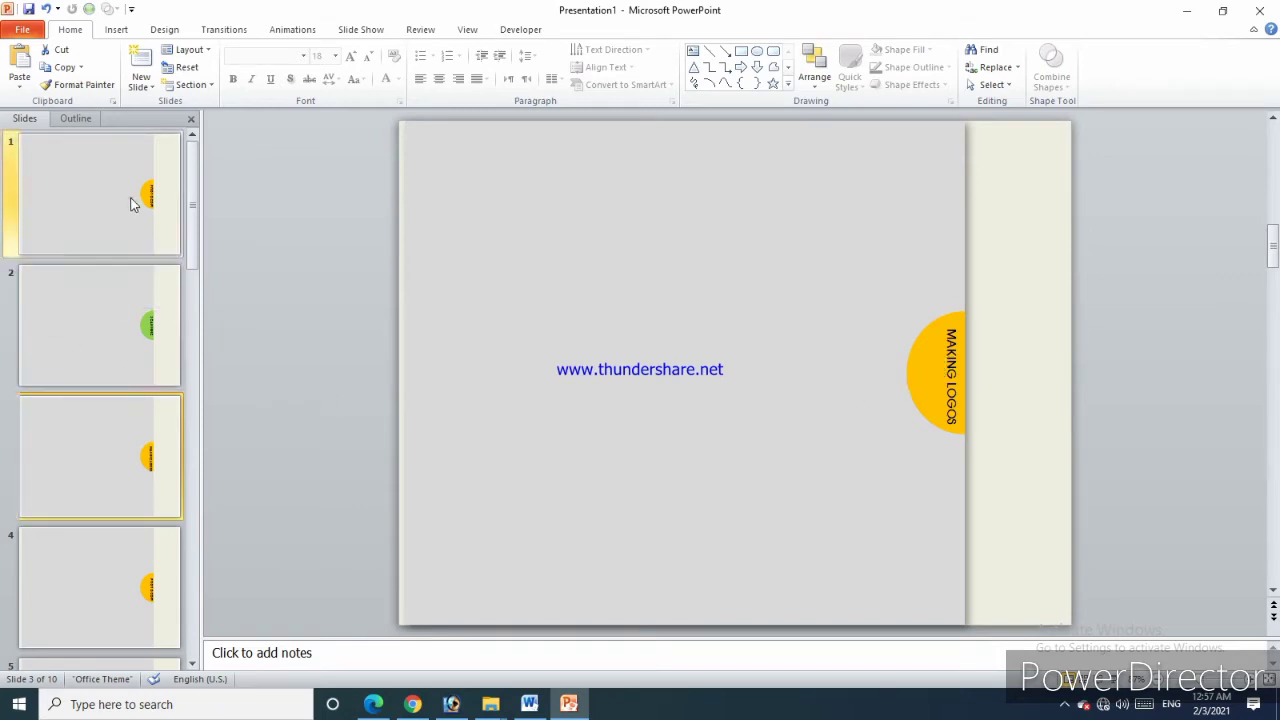
click(129, 305)
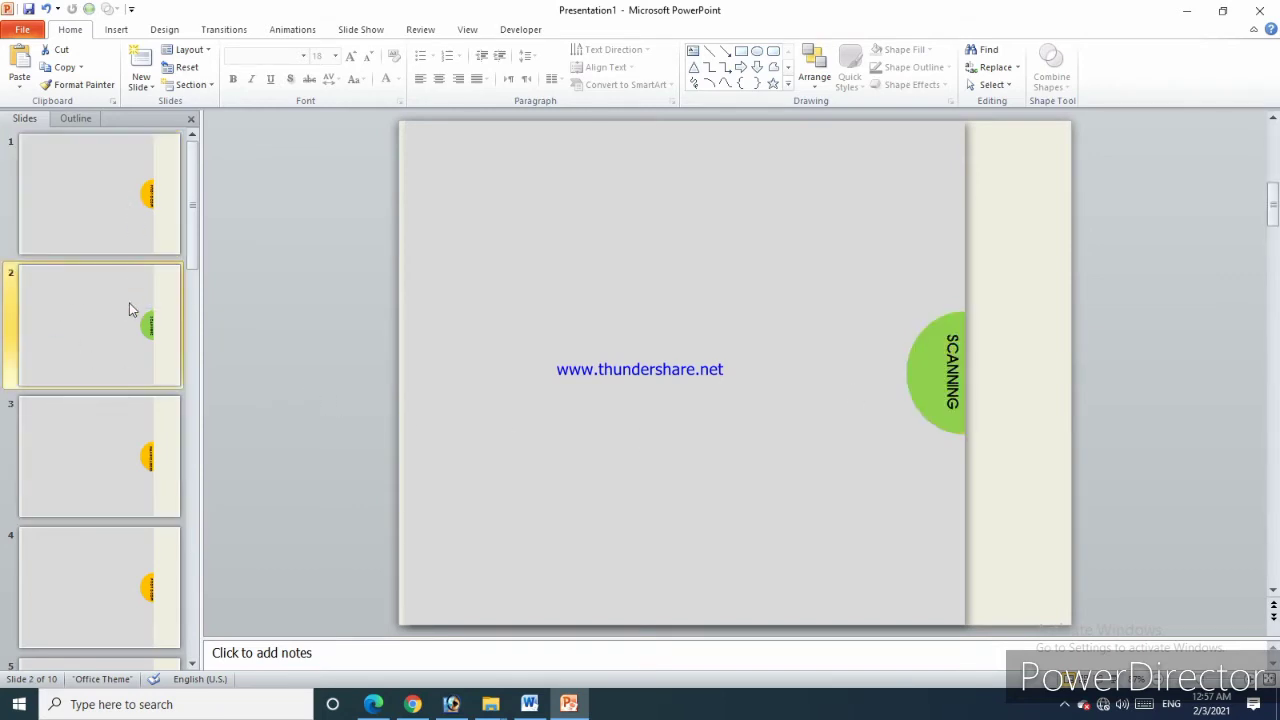
click(132, 437)
click(922, 372)
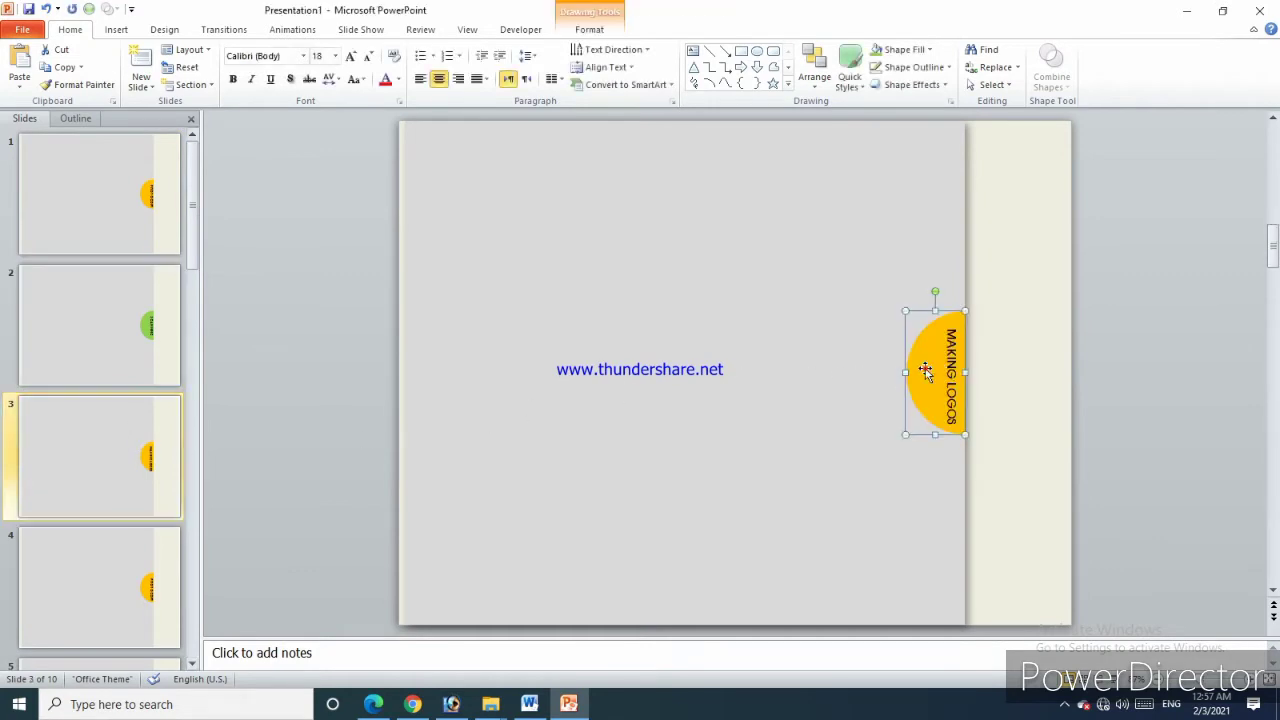
click(589, 29)
click(547, 50)
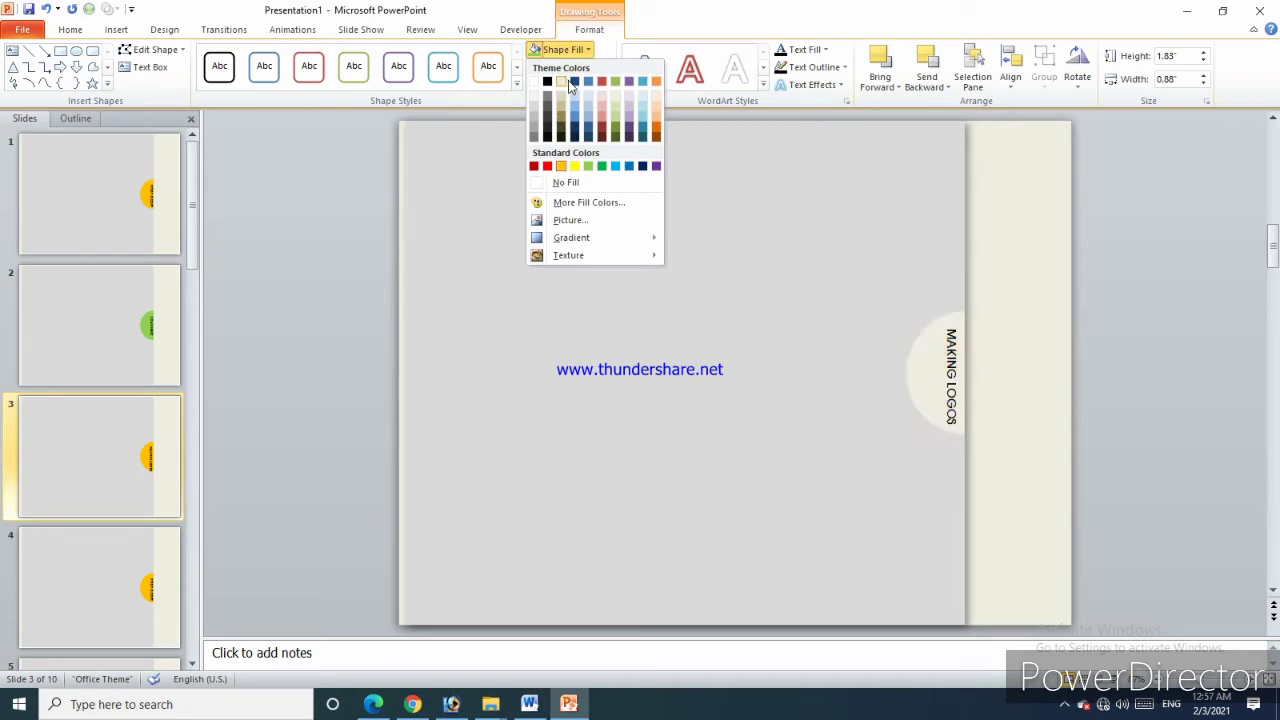
click(612, 167)
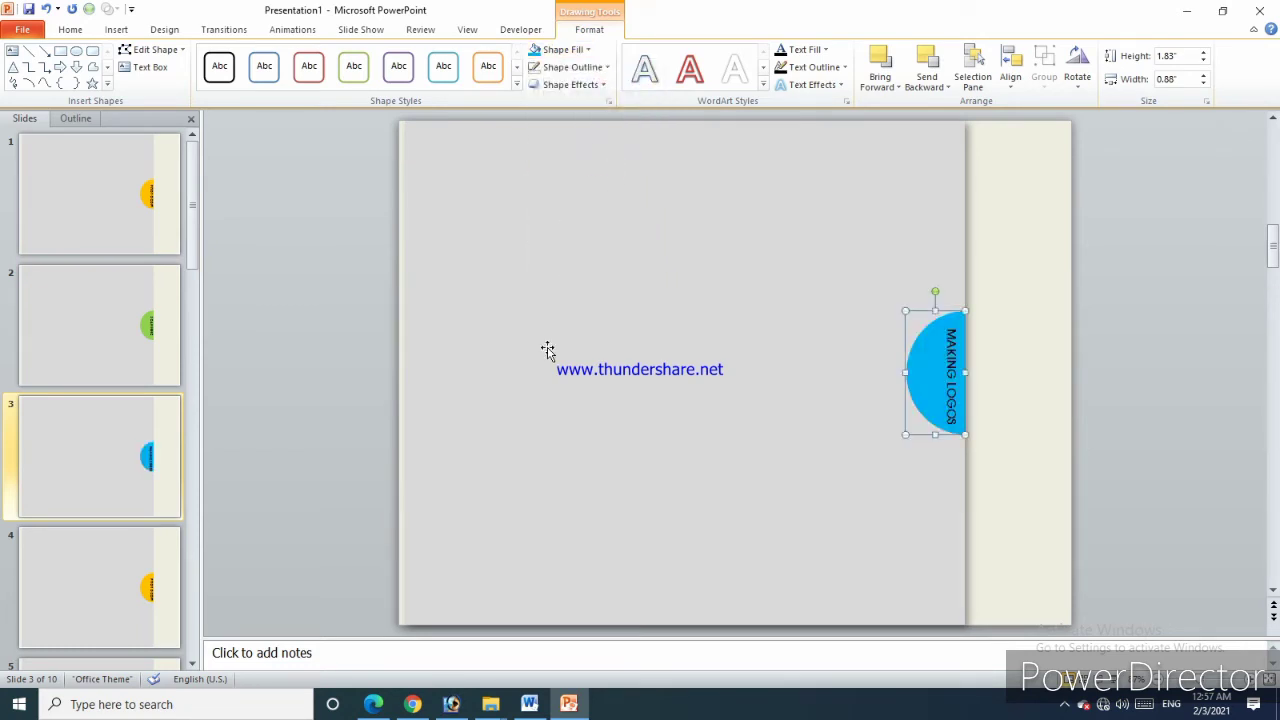
click(130, 558)
Change slide 4's label to FLEX and move it down over the tab.
scroll(130, 554, down, 2)
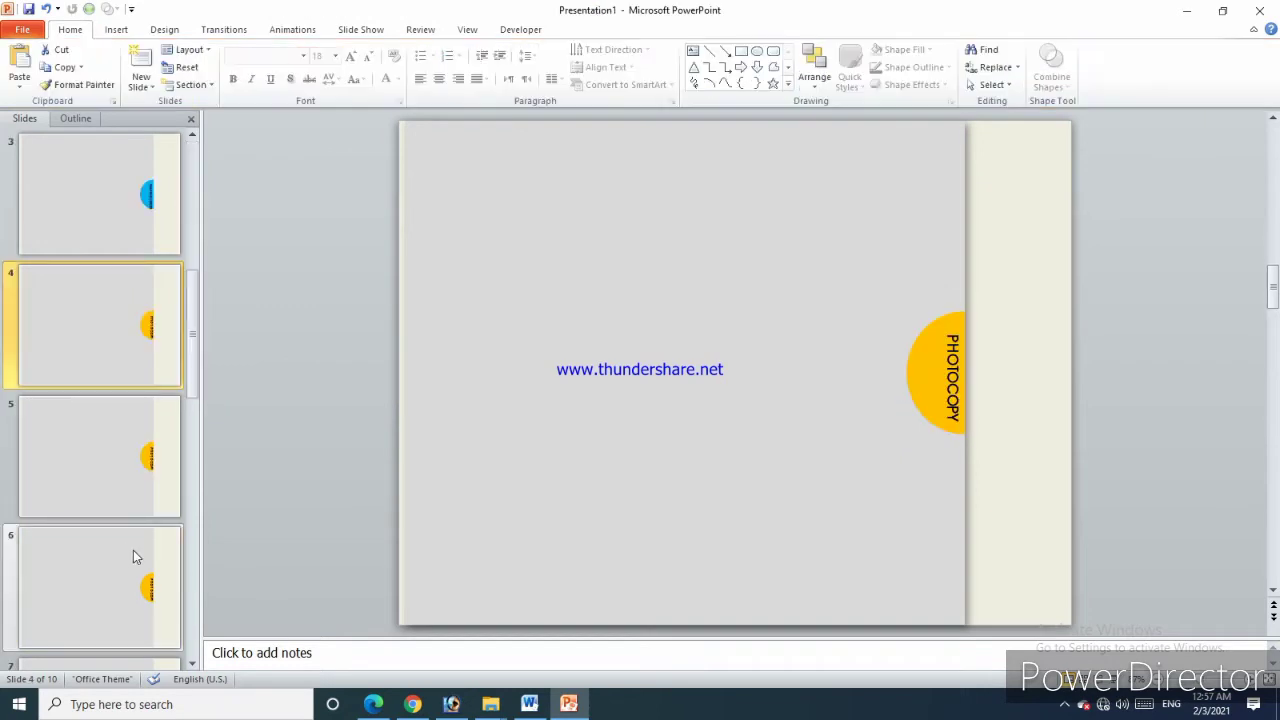
click(954, 369)
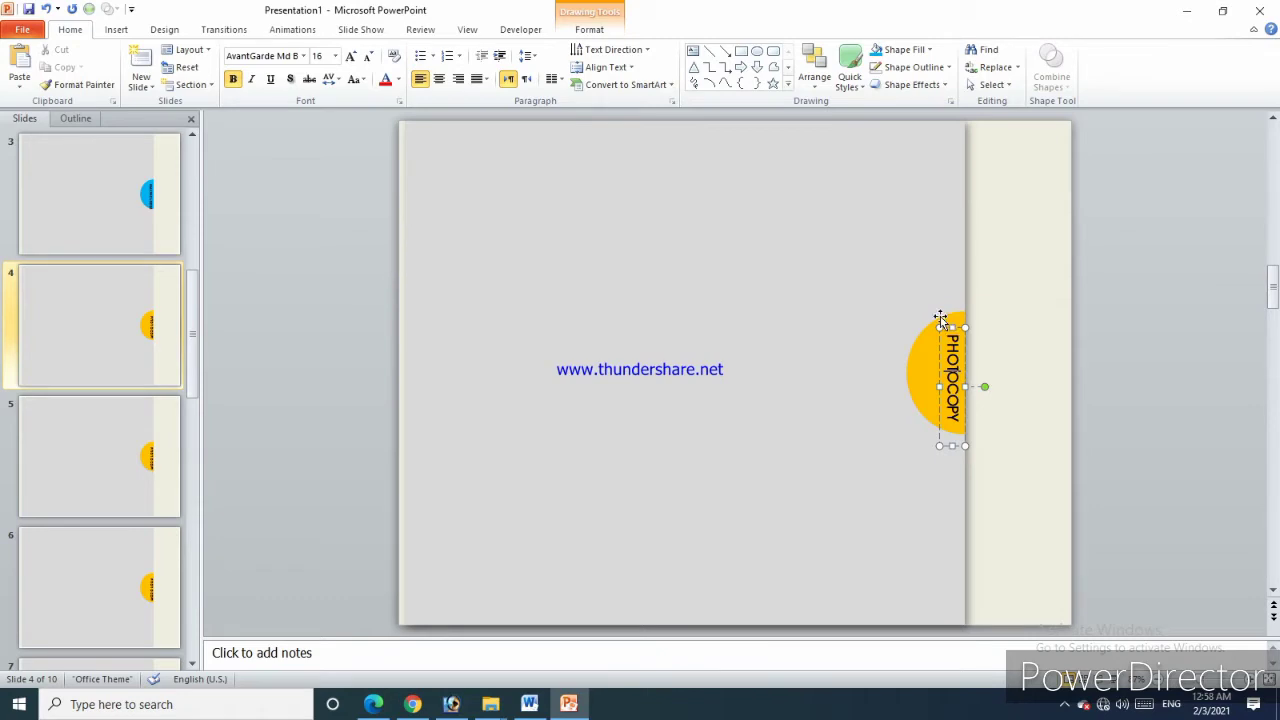
key(ctrl+a)
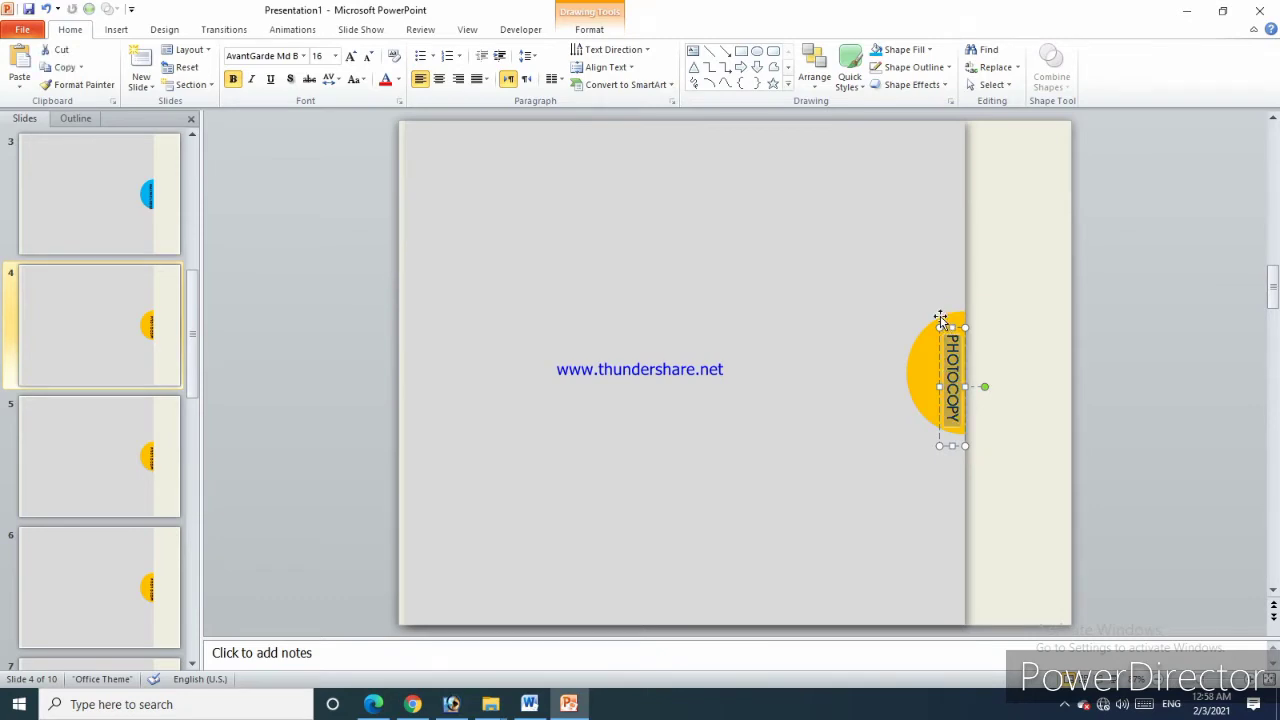
text(FLEX)
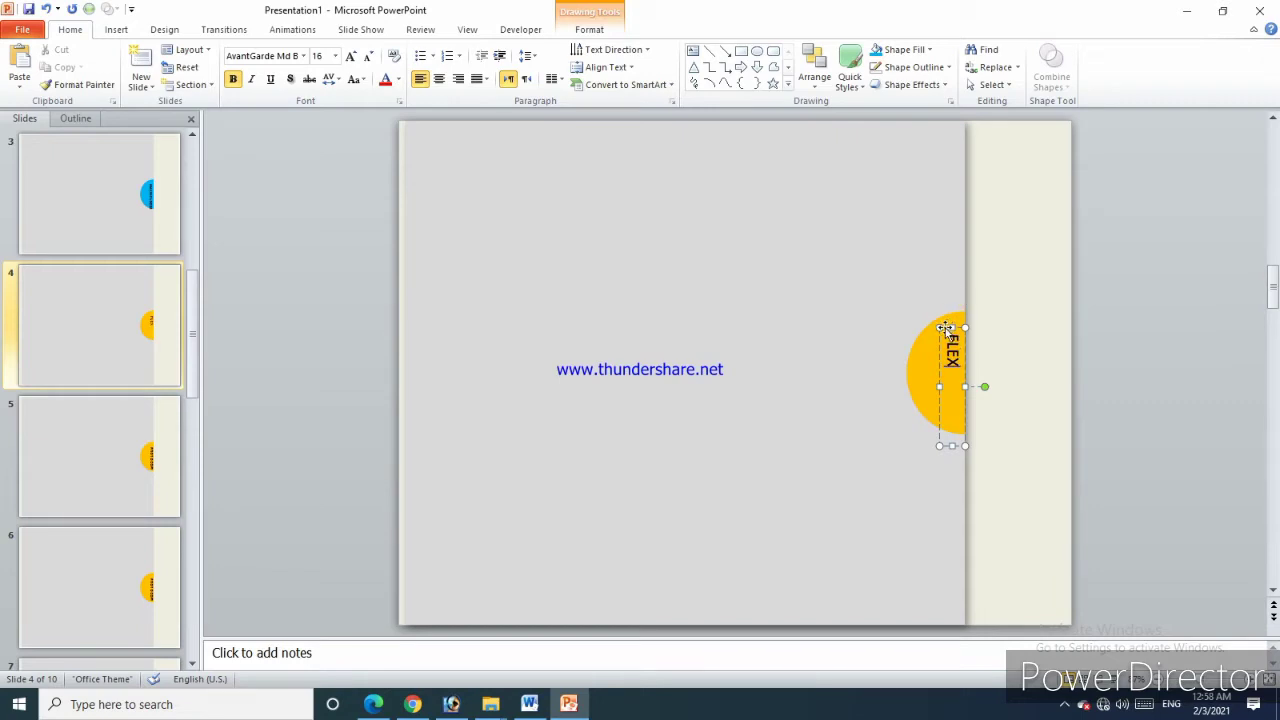
drag(945, 328, 945, 345)
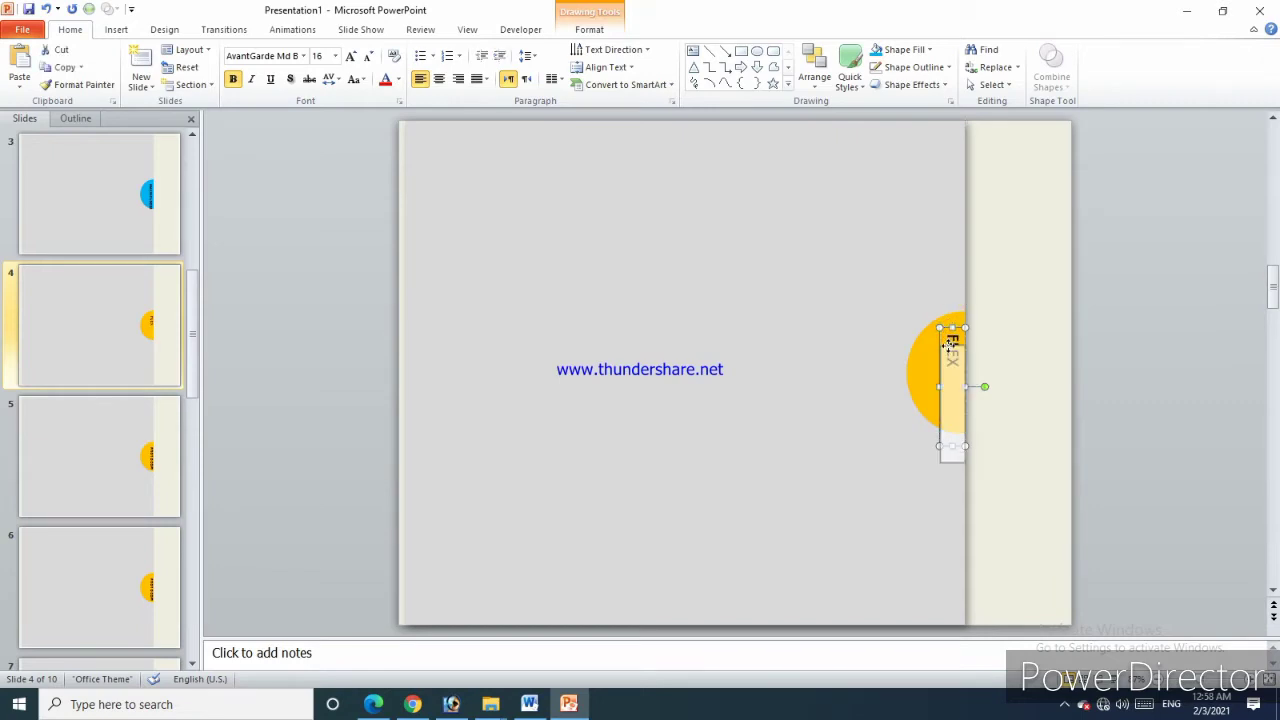
click(835, 372)
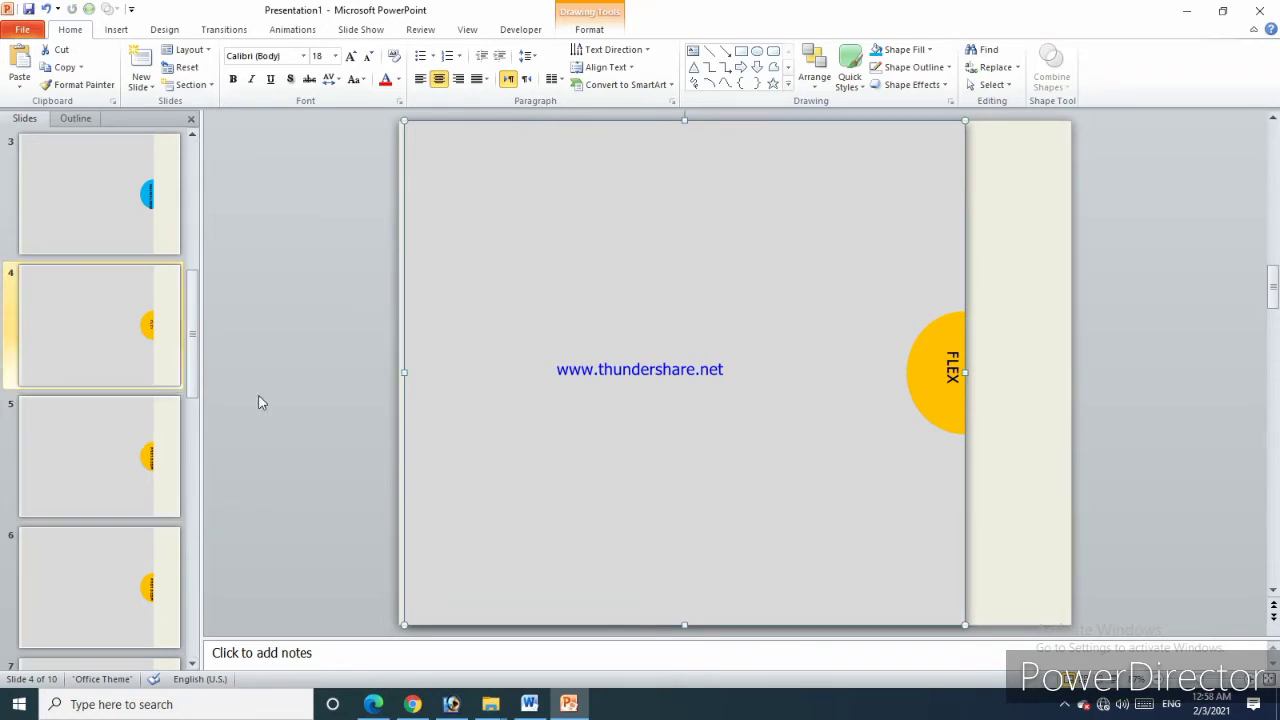
Try a light blue fill on the FLEX semicircle and compare it with slide 3.
click(921, 358)
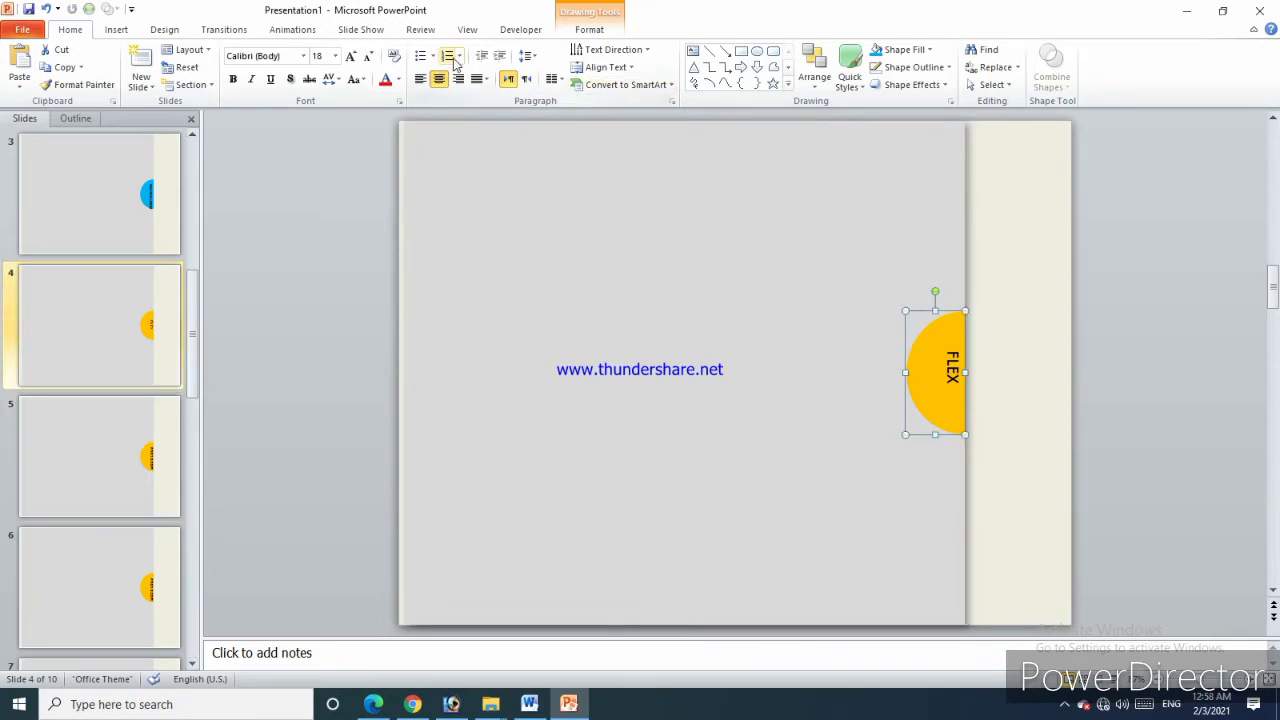
click(586, 32)
click(588, 72)
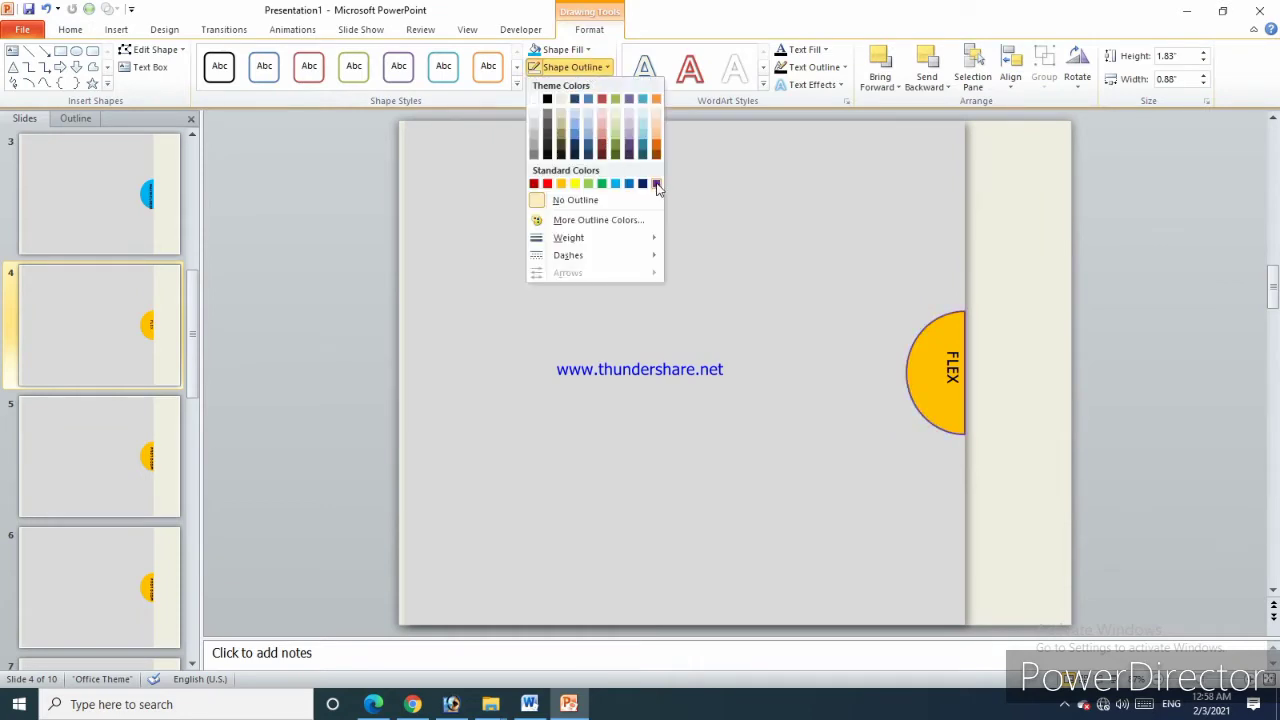
click(565, 49)
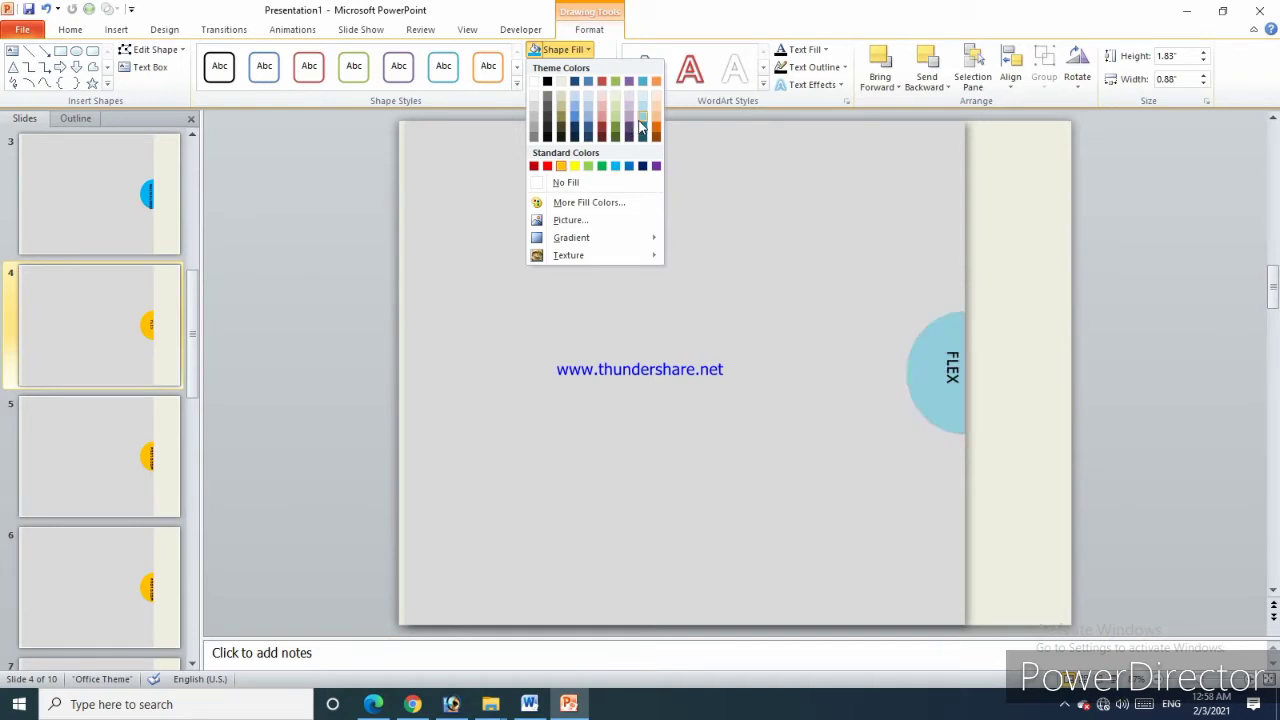
click(641, 126)
scroll(124, 208, up, 1)
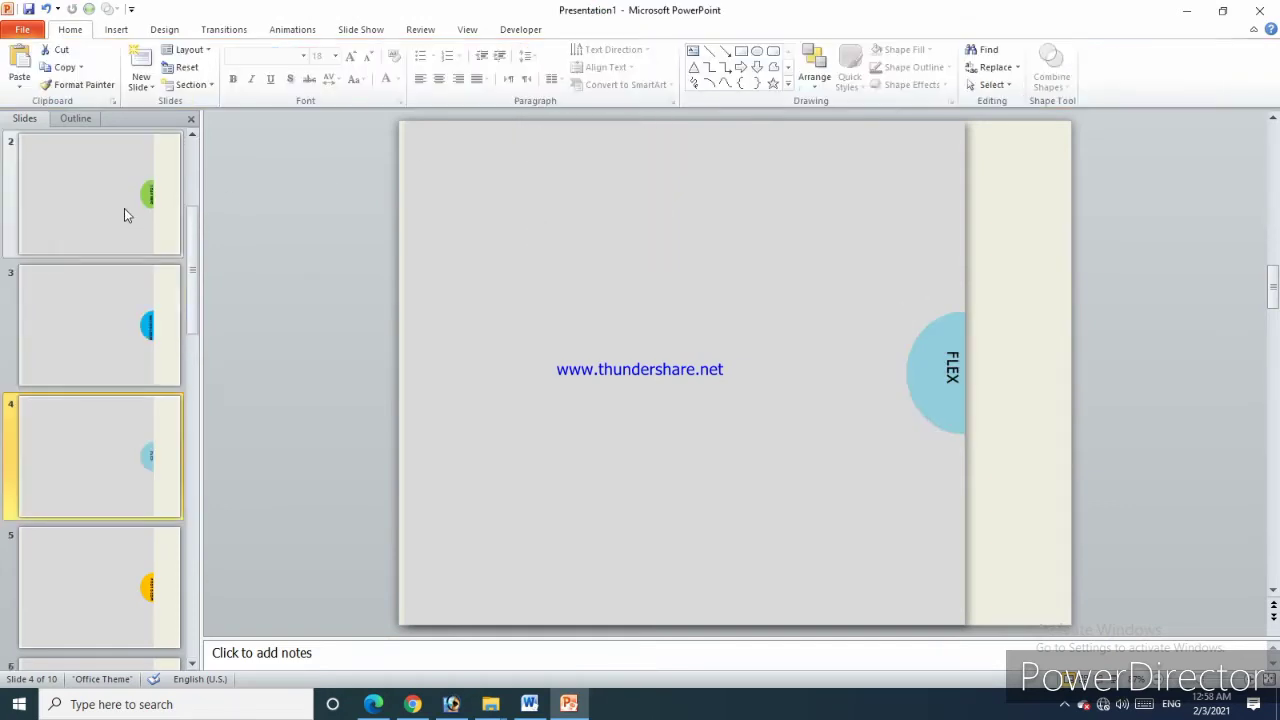
click(138, 305)
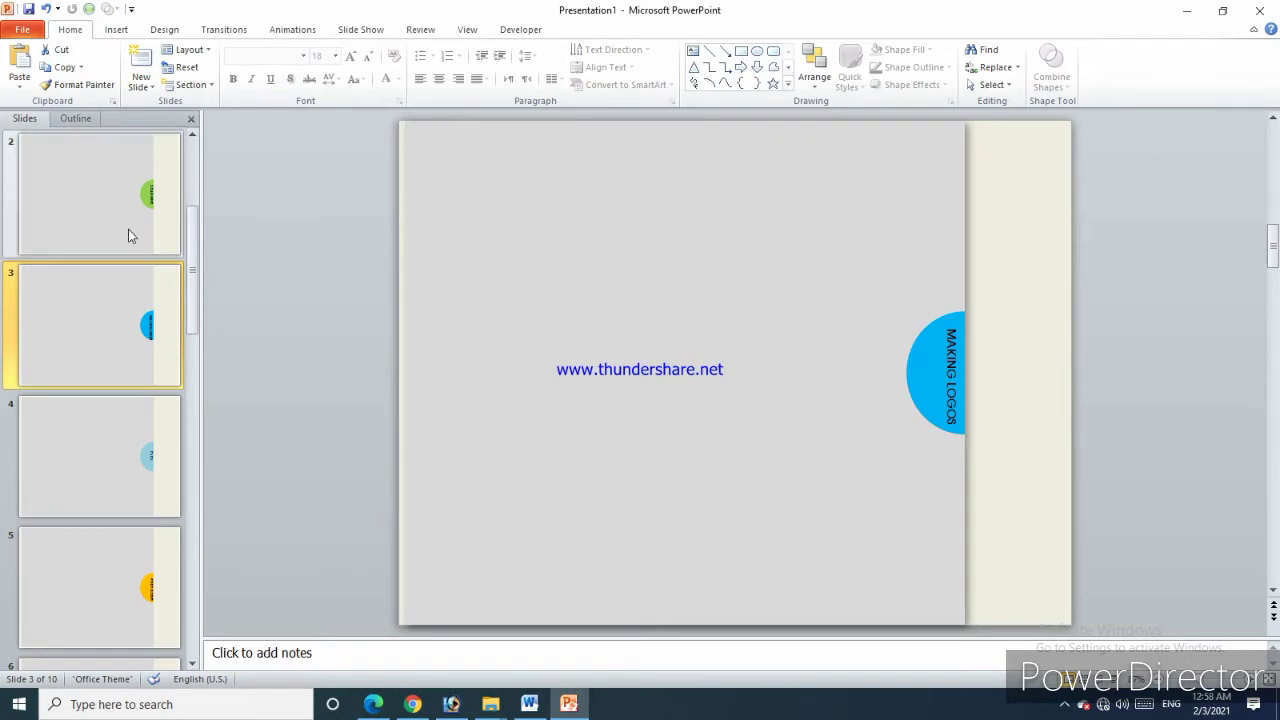
click(131, 443)
Change the FLEX tab's fill to red instead.
click(925, 364)
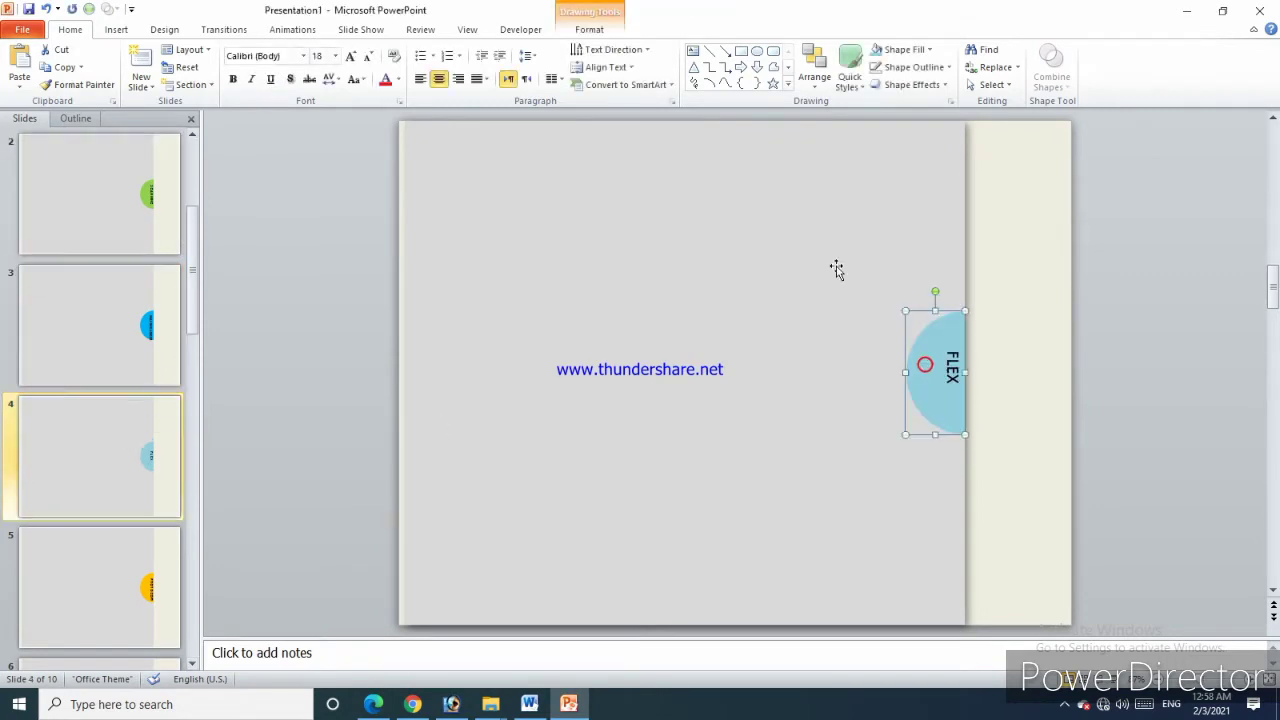
click(610, 30)
click(580, 50)
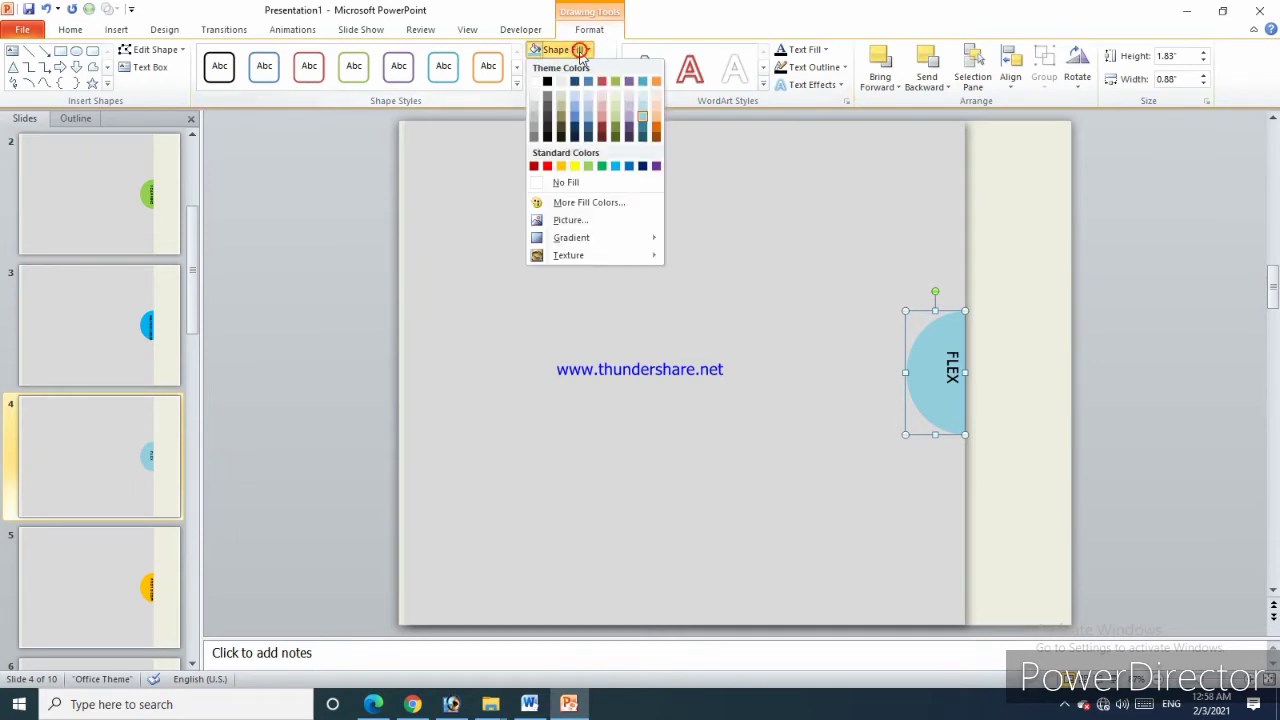
click(545, 167)
scroll(110, 255, up, 2)
click(99, 259)
scroll(100, 258, down, 2)
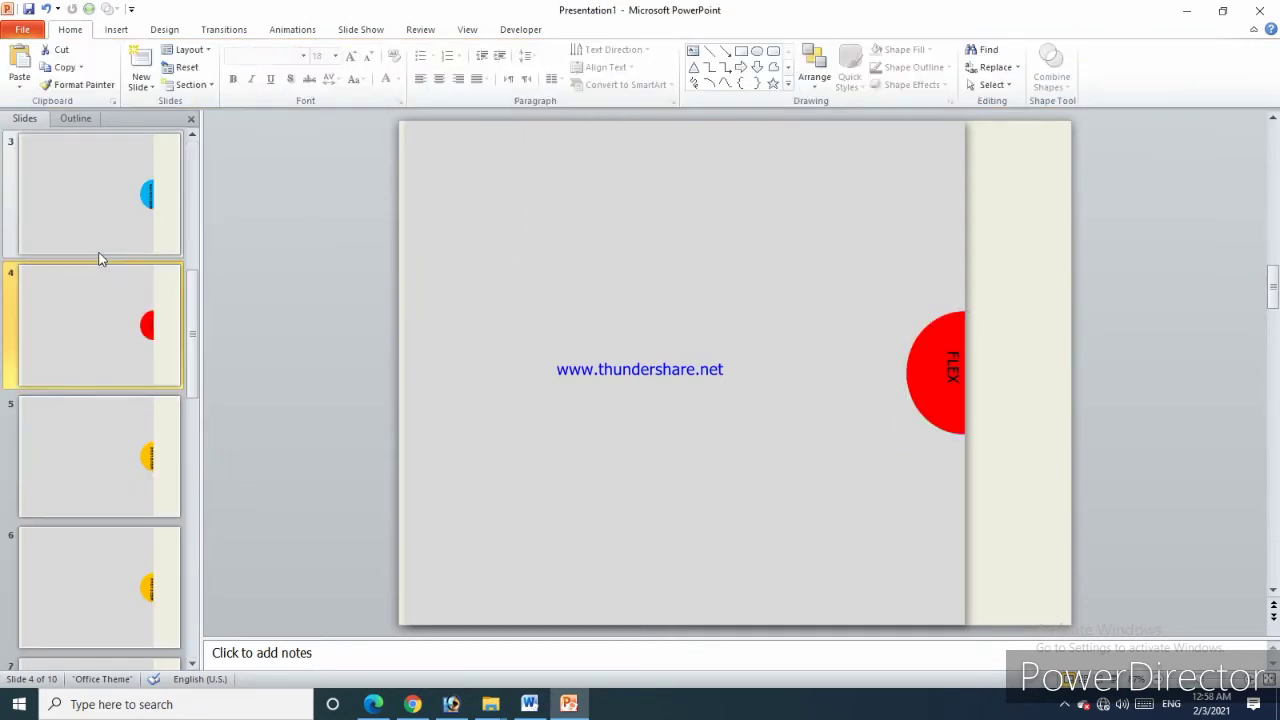
On slide 5, replace PHOTOCOPY with MUG PRINTING and nudge the label upward.
click(128, 436)
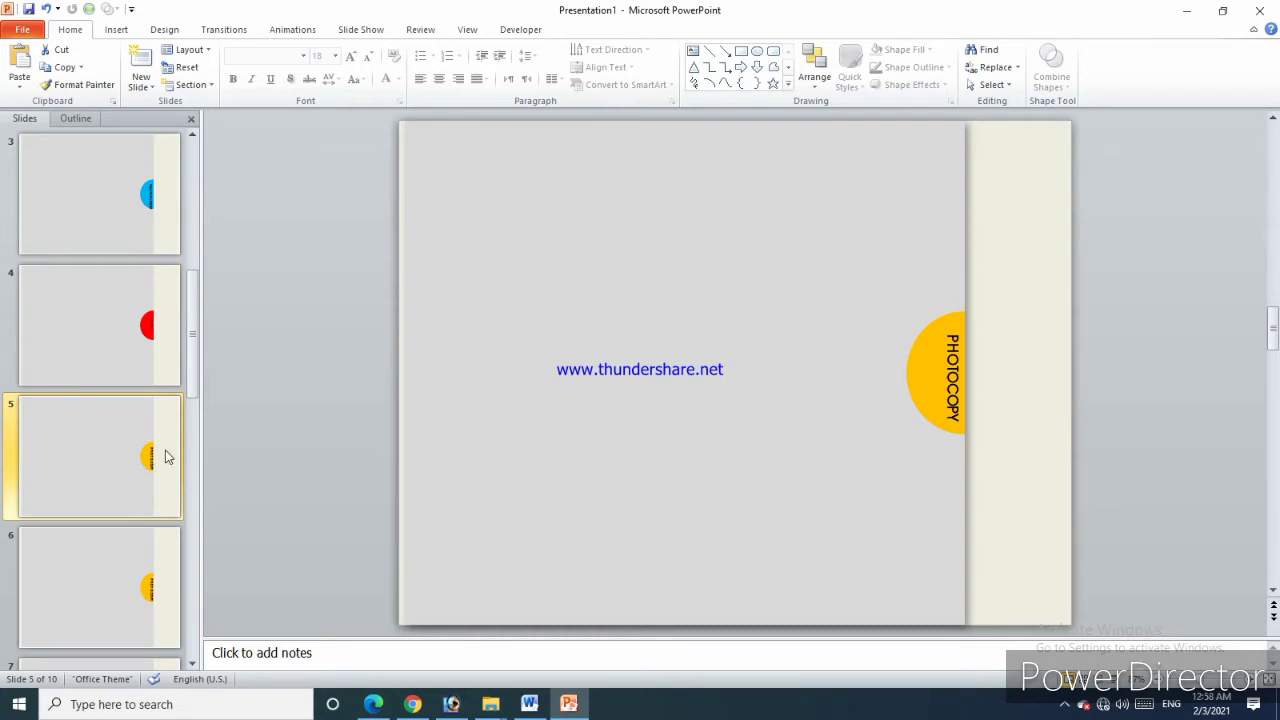
click(951, 371)
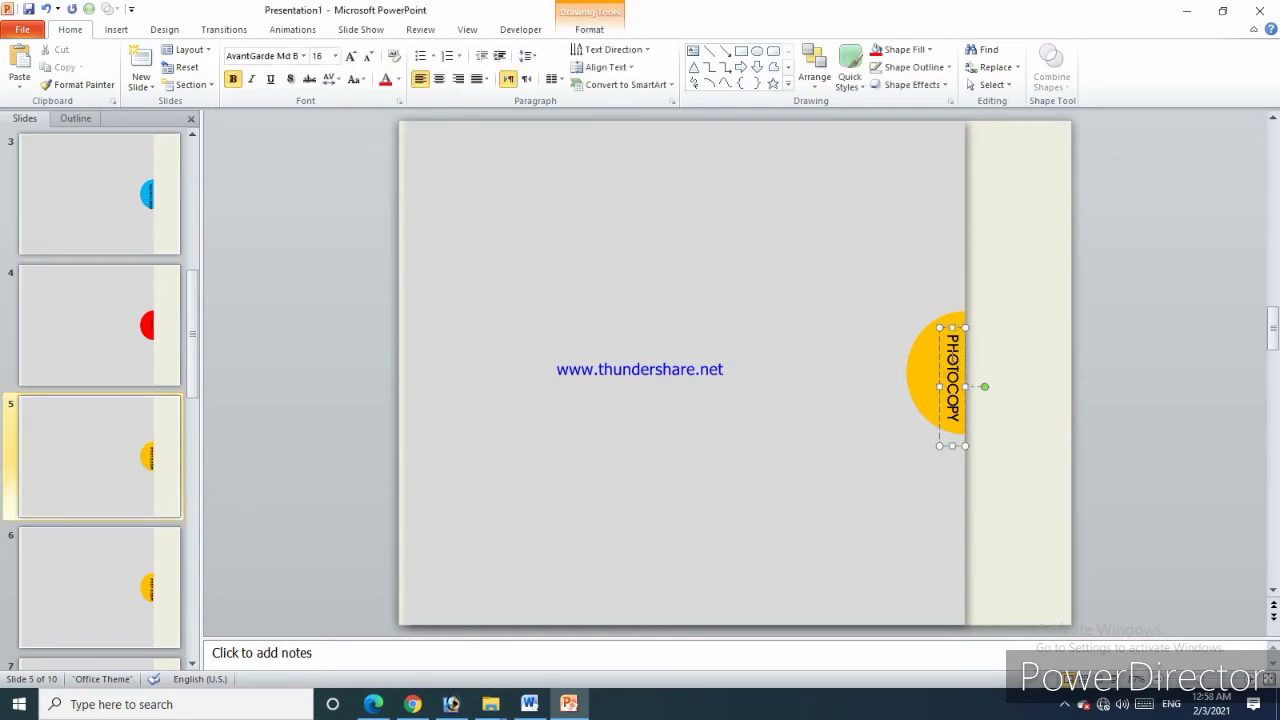
double_click(953, 363)
text(MU)
text(G)
text( P)
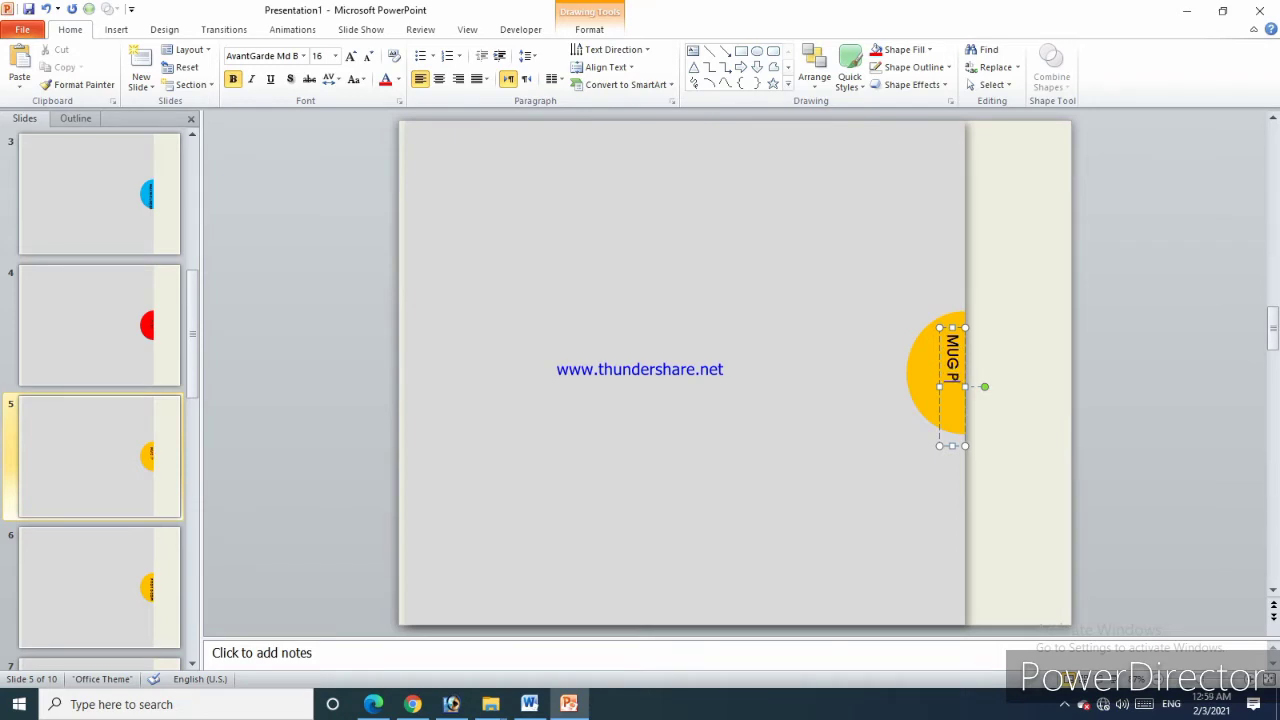
text(RINTIN)
text(G)
drag(945, 330, 944, 325)
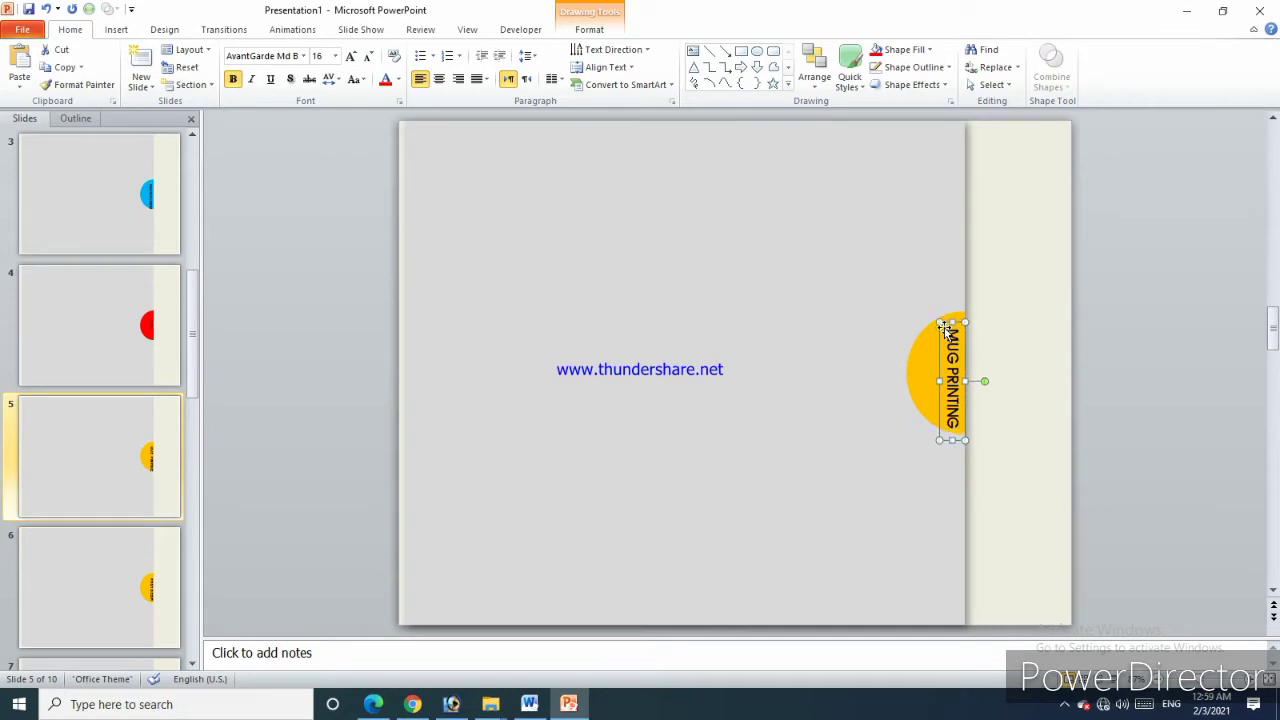
Fill the MUG PRINTING half-circle olive, then open slide 6.
click(922, 382)
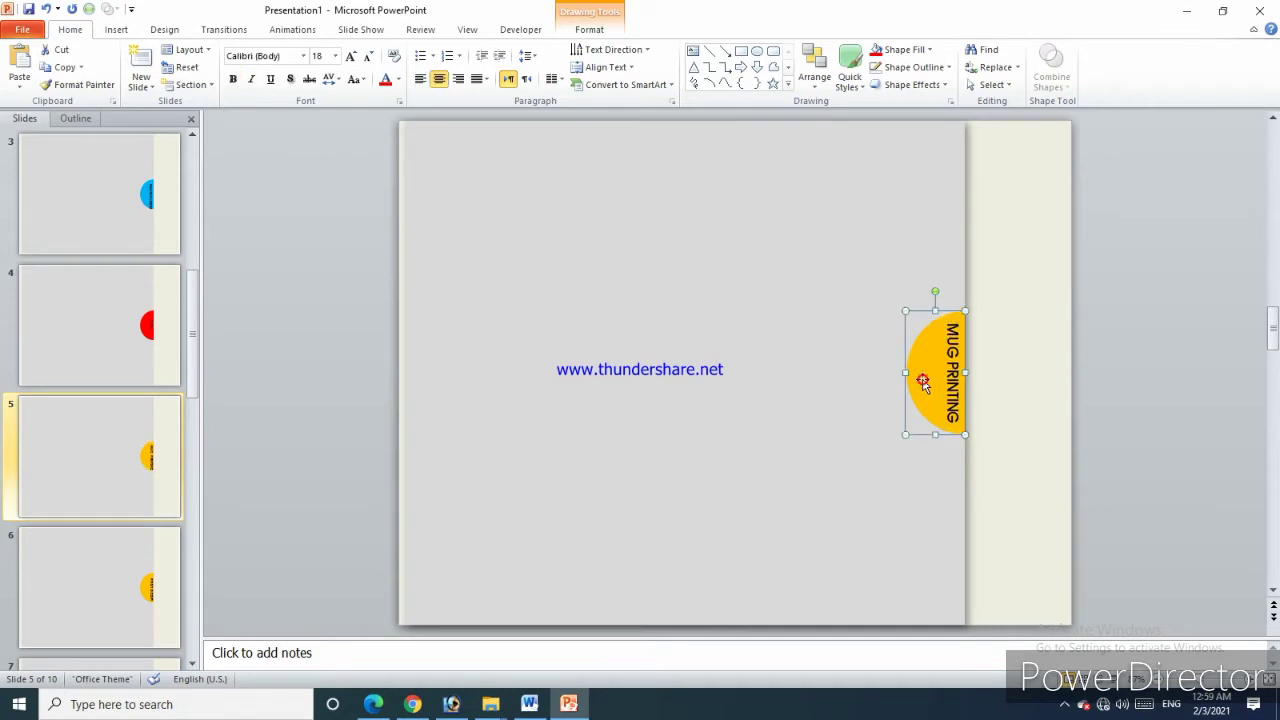
click(610, 30)
click(598, 67)
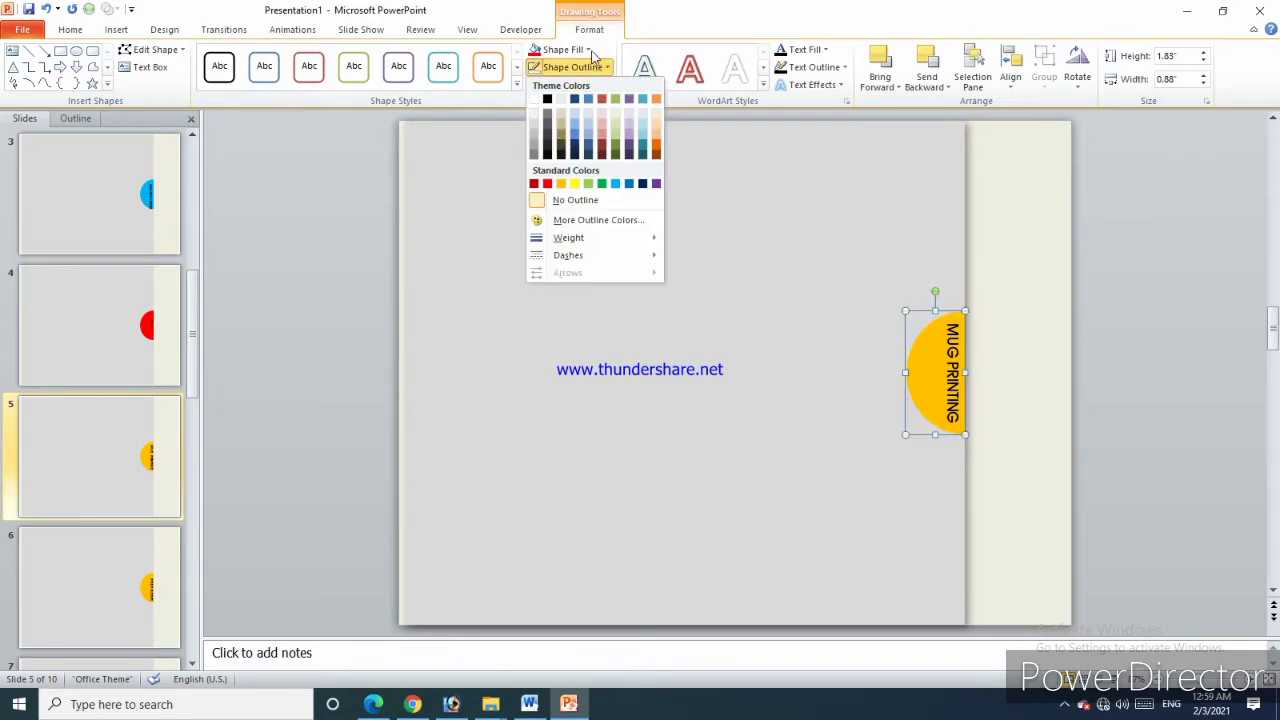
click(560, 49)
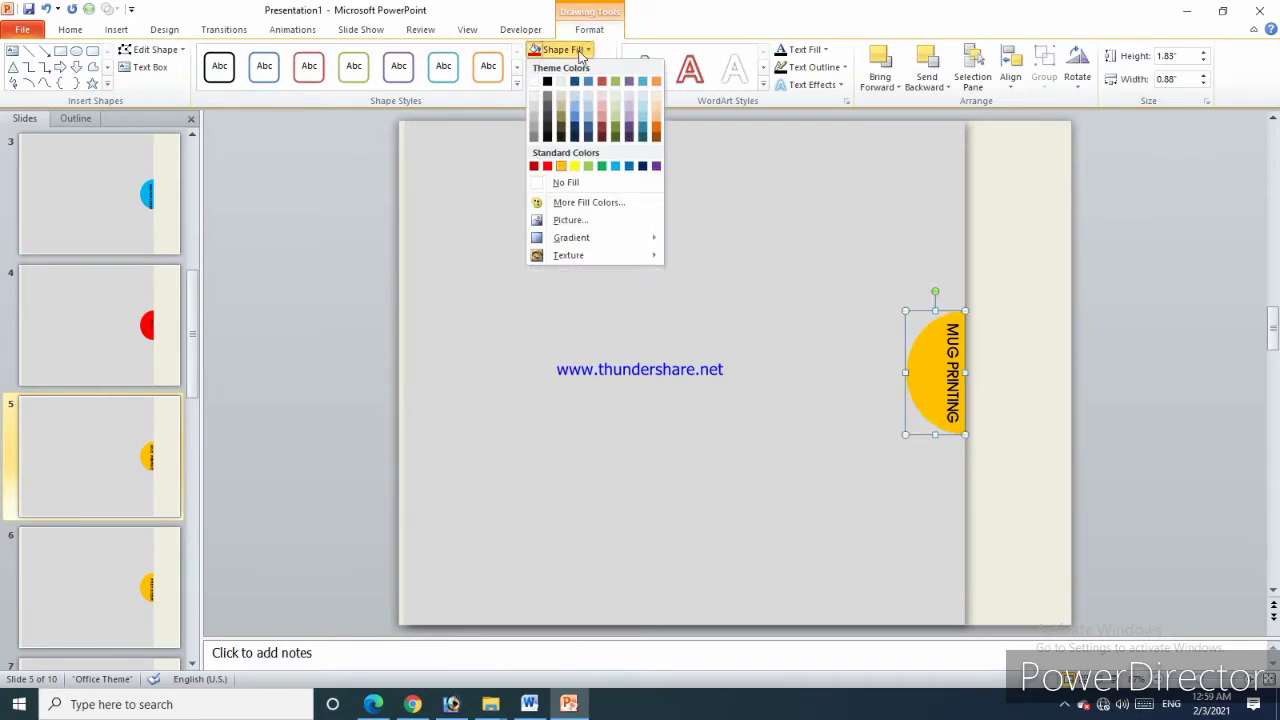
click(562, 122)
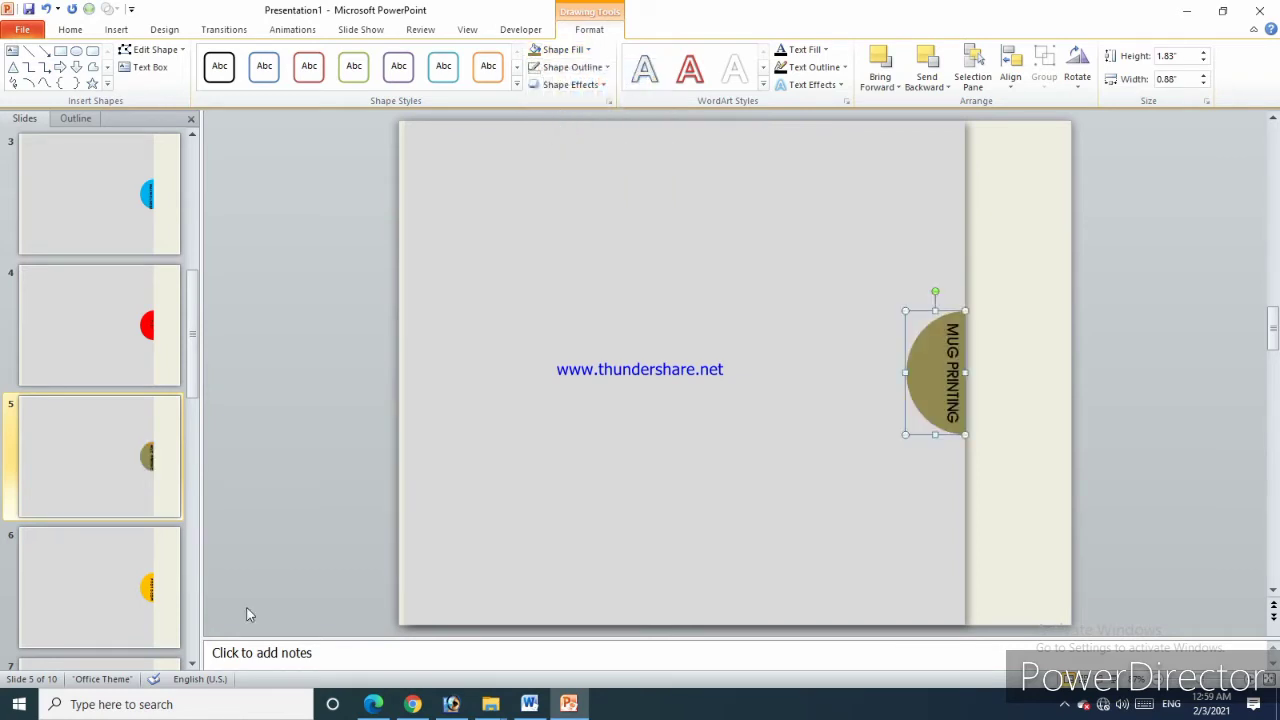
scroll(109, 615, down, 2)
click(145, 328)
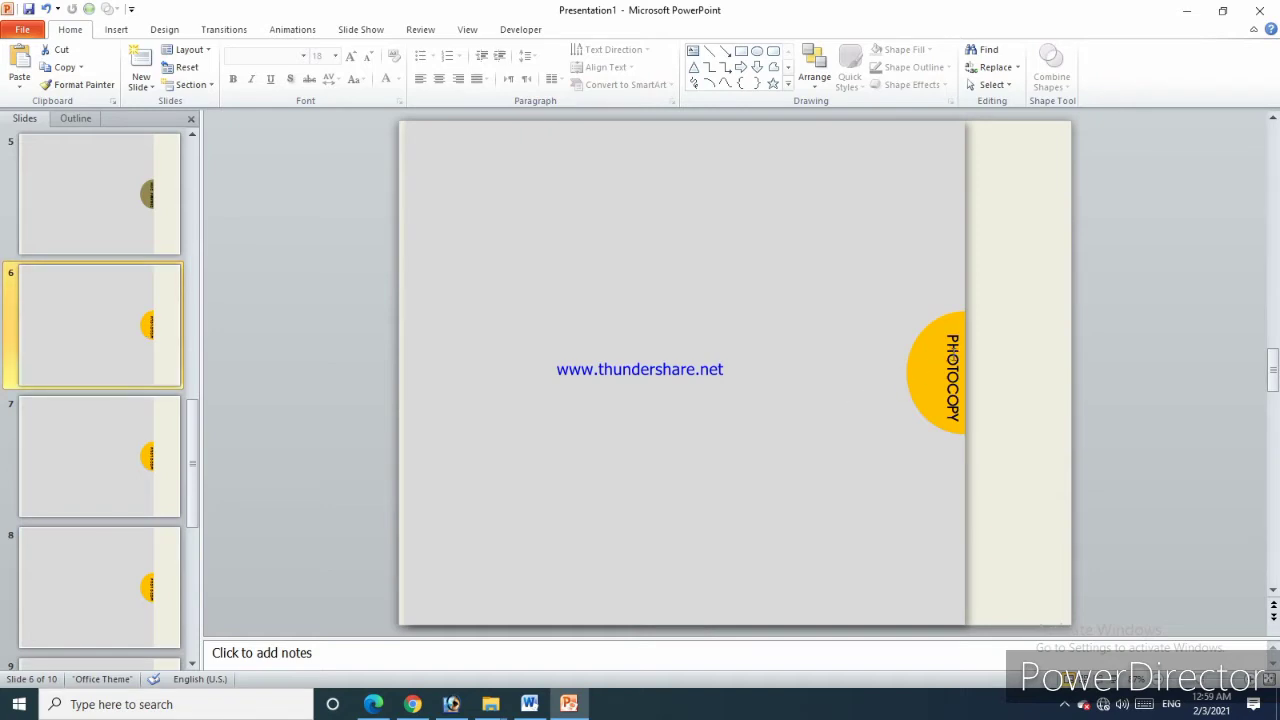
Replace slide 6's PHOTOCOPY label with DESIGANING.
click(952, 352)
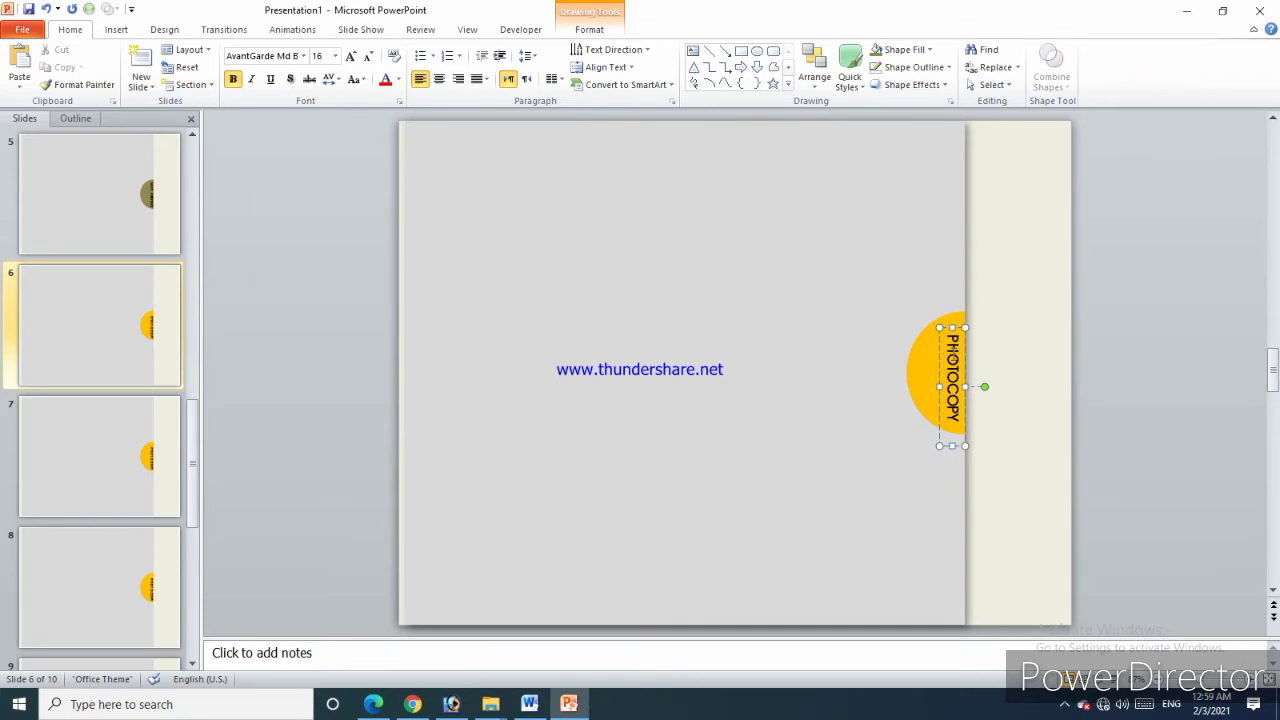
text(DES)
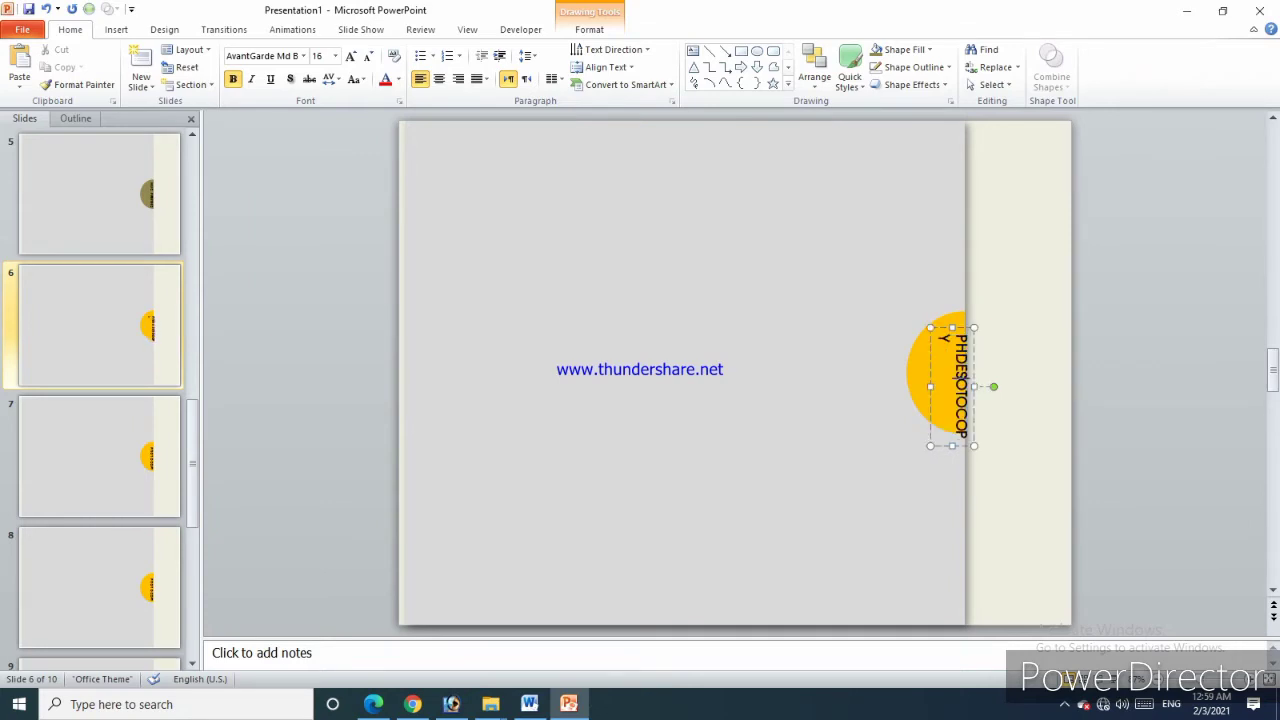
text(IG)
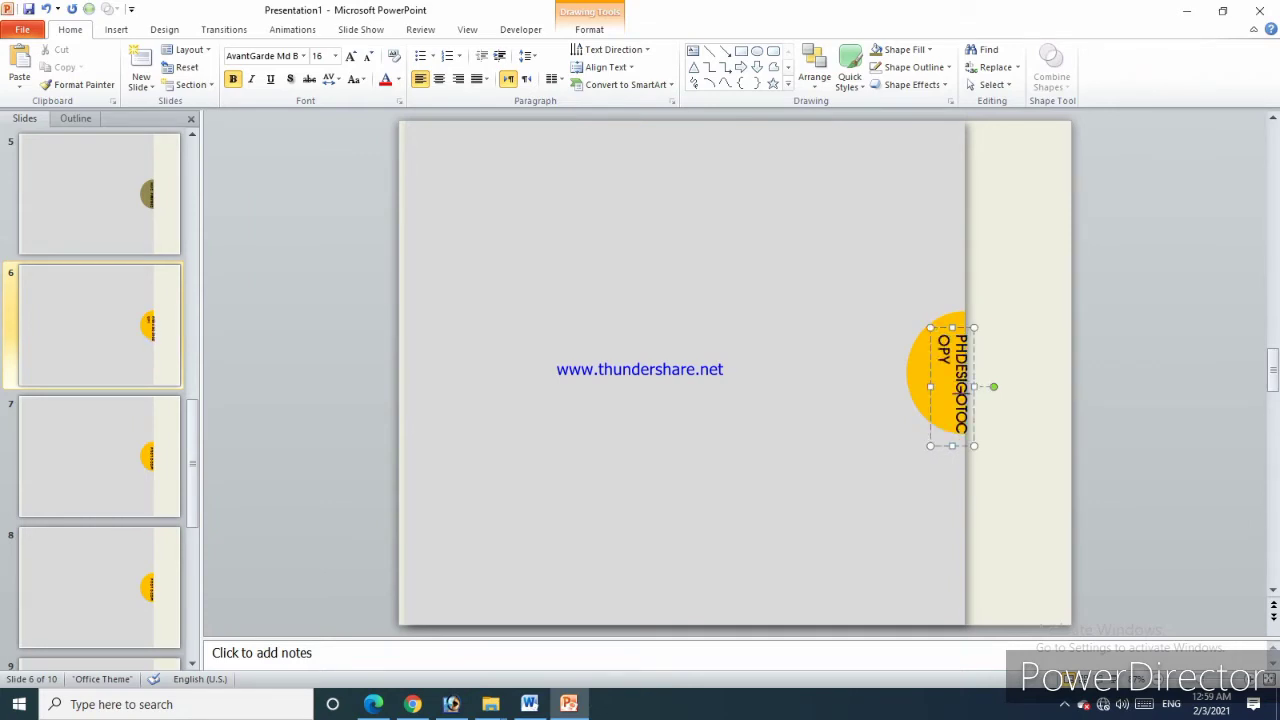
text(ANING)
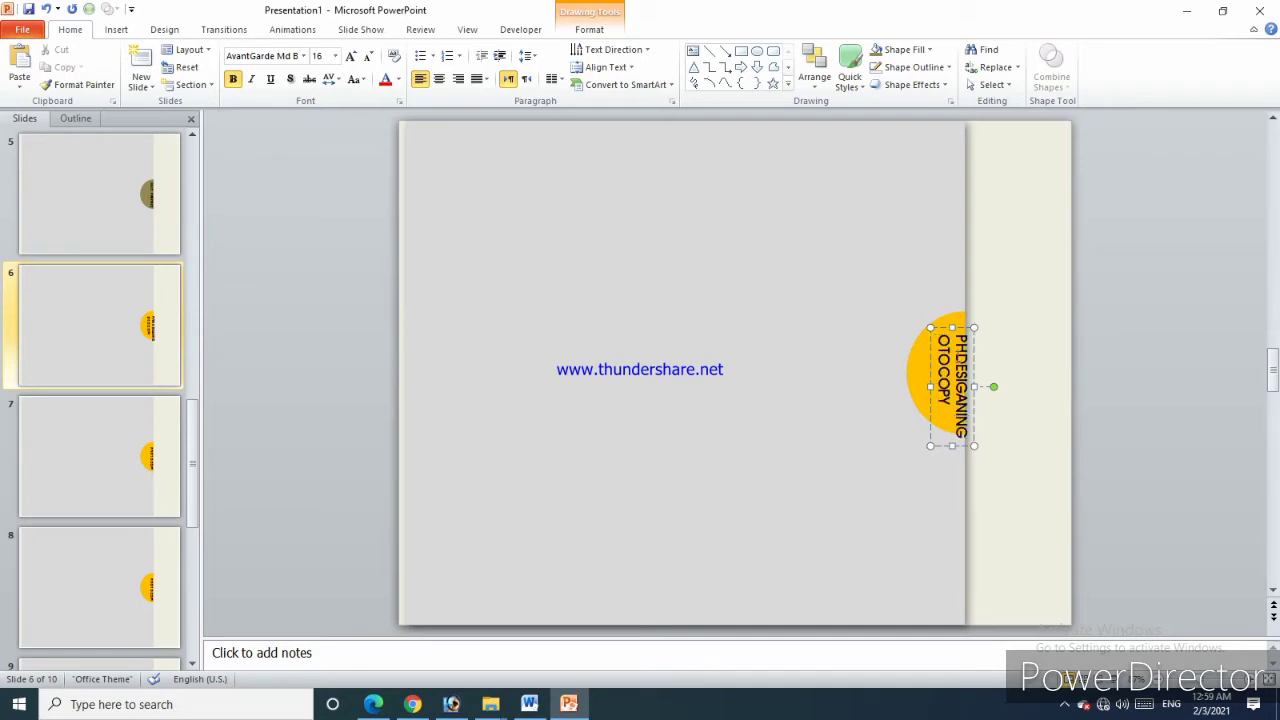
key(ctrl+a)
text(D)
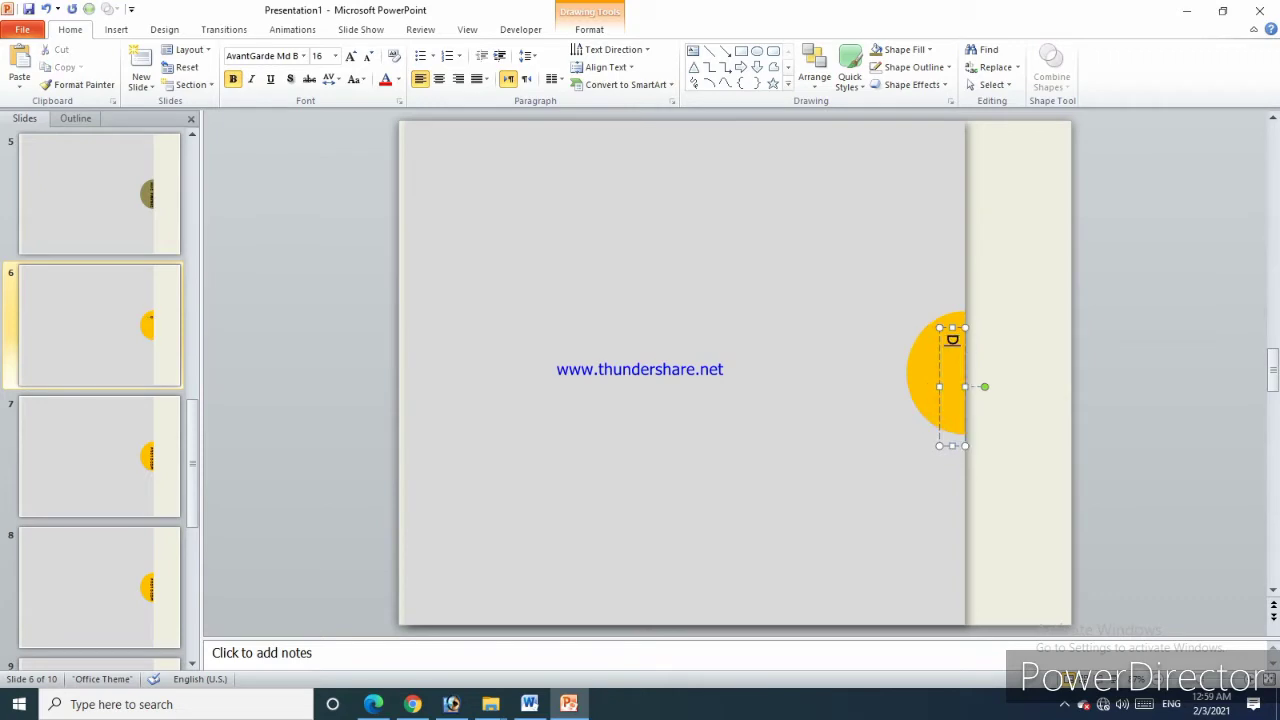
text(ESIG)
text(ANING)
Fill the DESIGANING half-circle light purple.
click(912, 376)
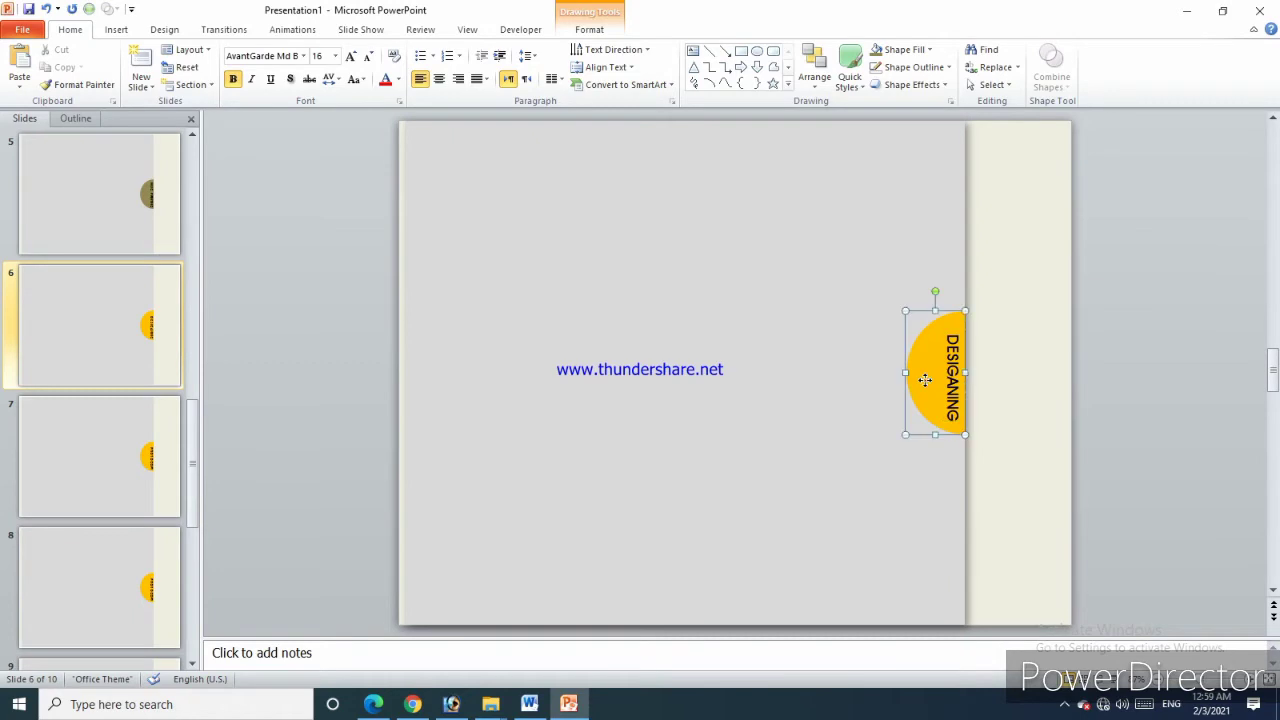
click(589, 29)
click(588, 50)
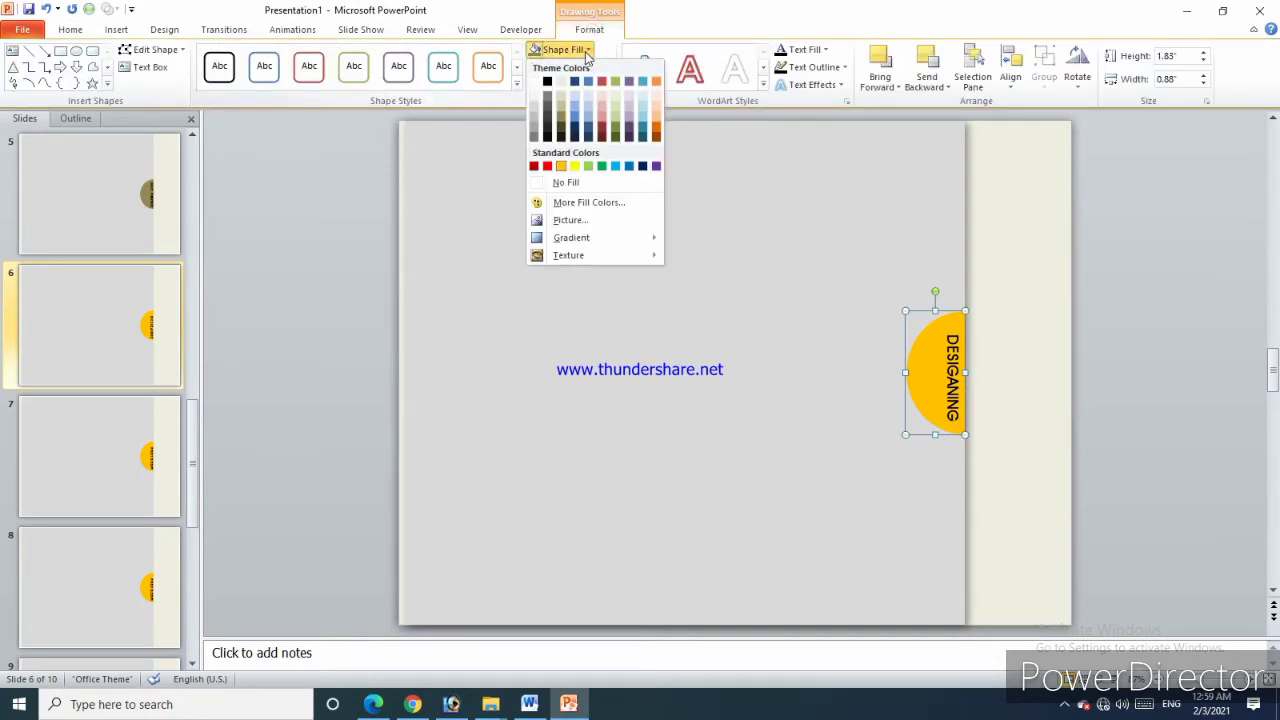
click(630, 110)
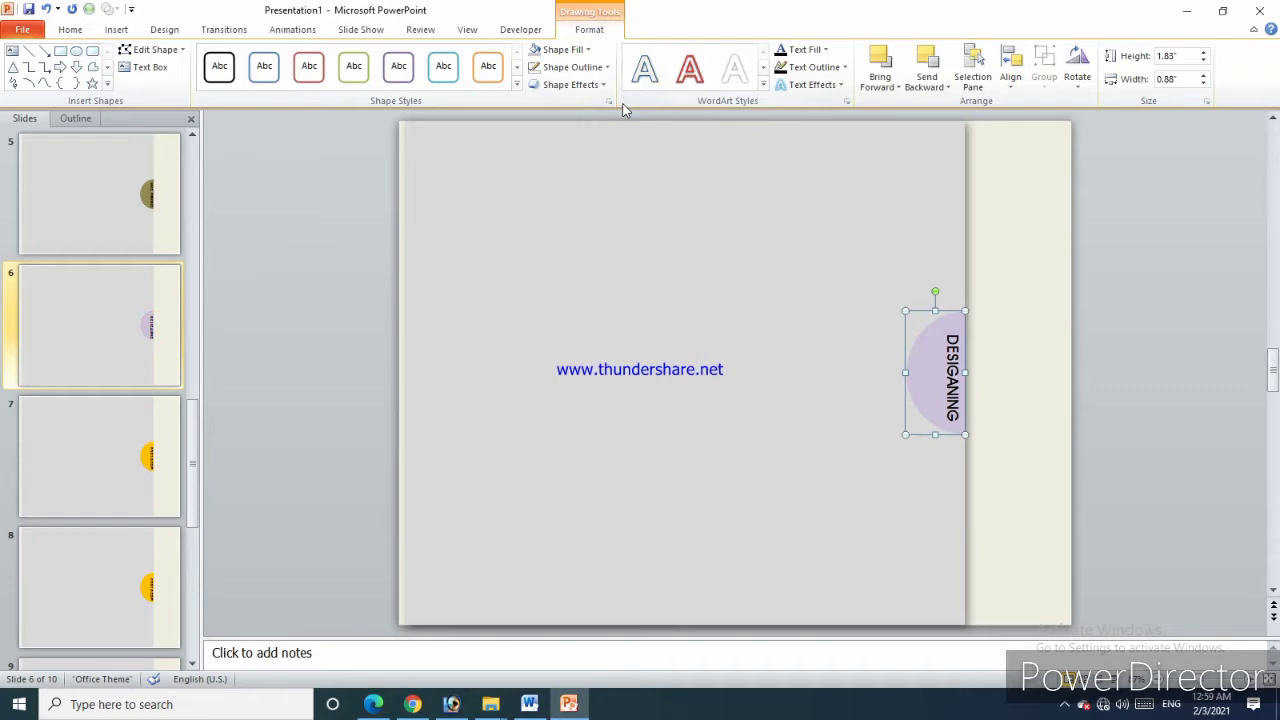
click(140, 263)
scroll(135, 261, up, 5)
scroll(133, 261, down, 3)
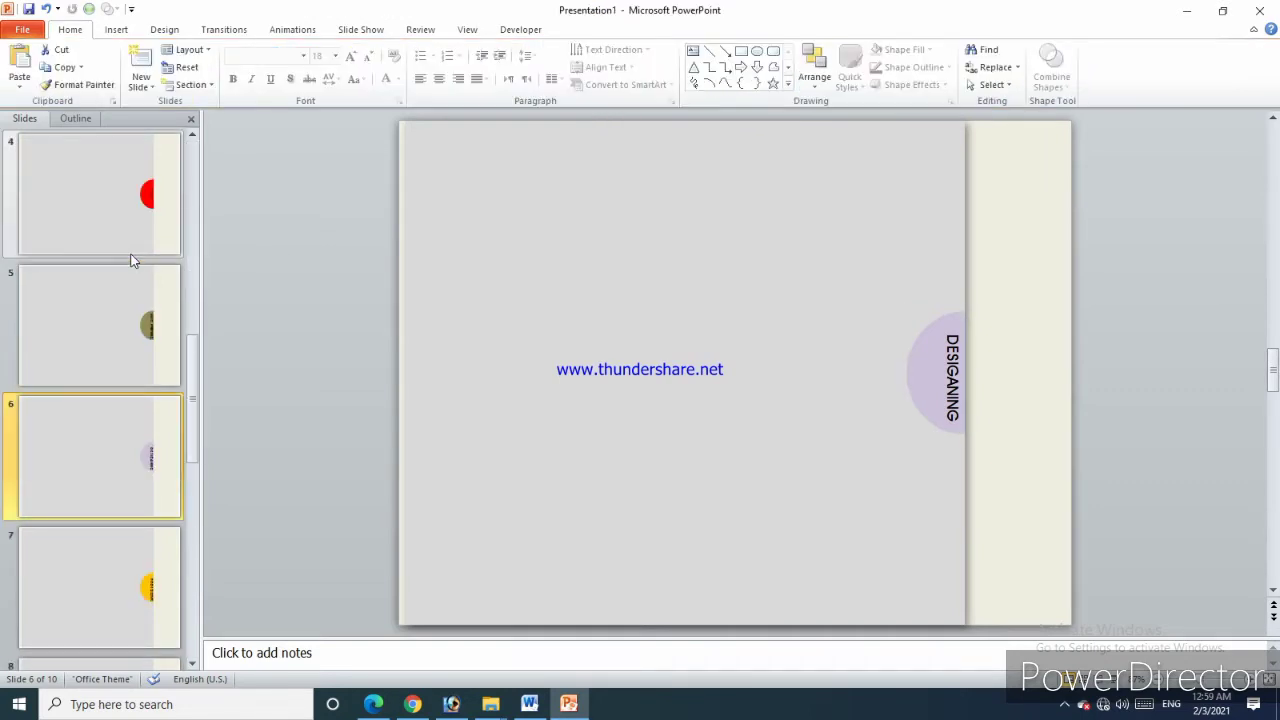
scroll(130, 261, down, 1)
On slide 7, relabel the tab VISITING CARD and move the label slightly upward.
click(145, 462)
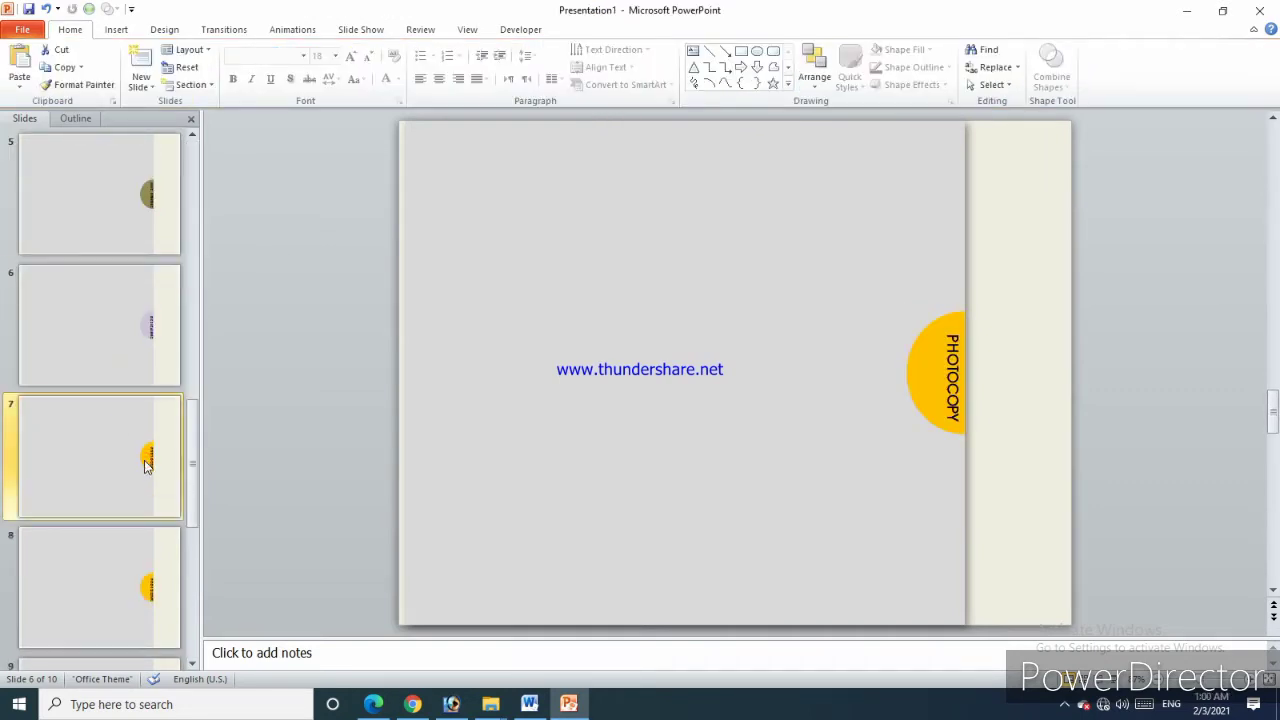
click(940, 362)
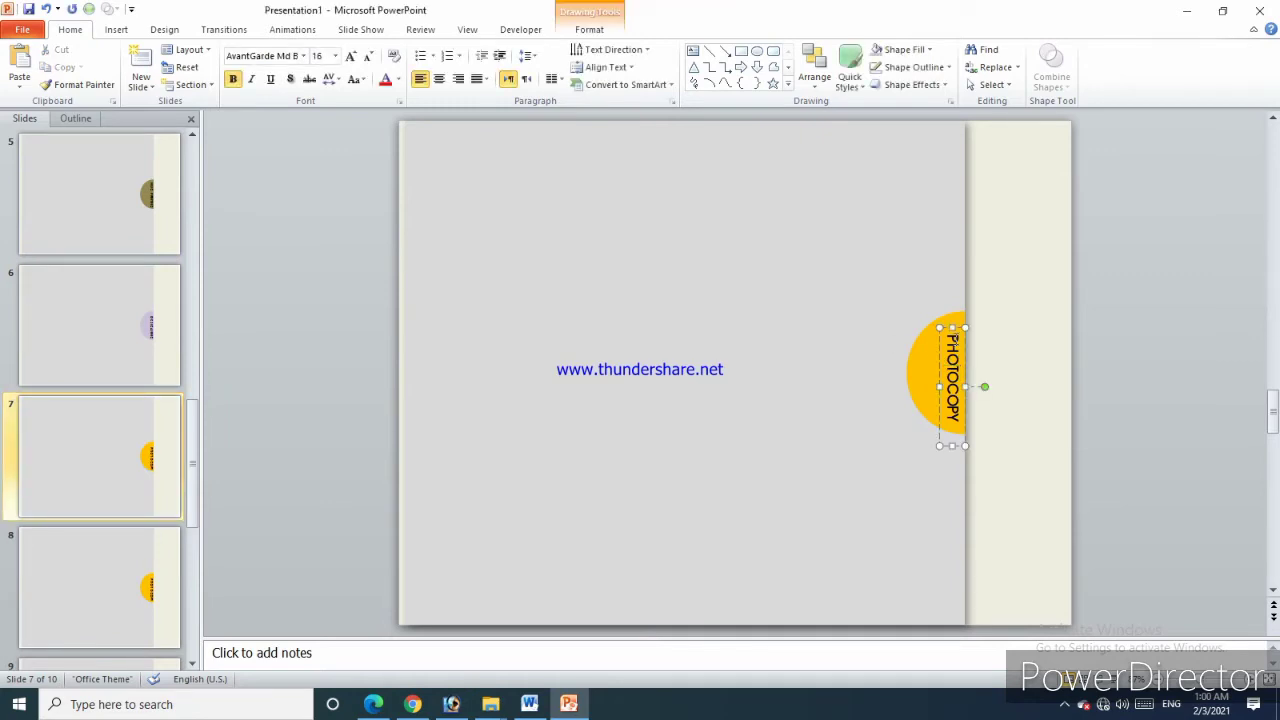
key(ctrl+a)
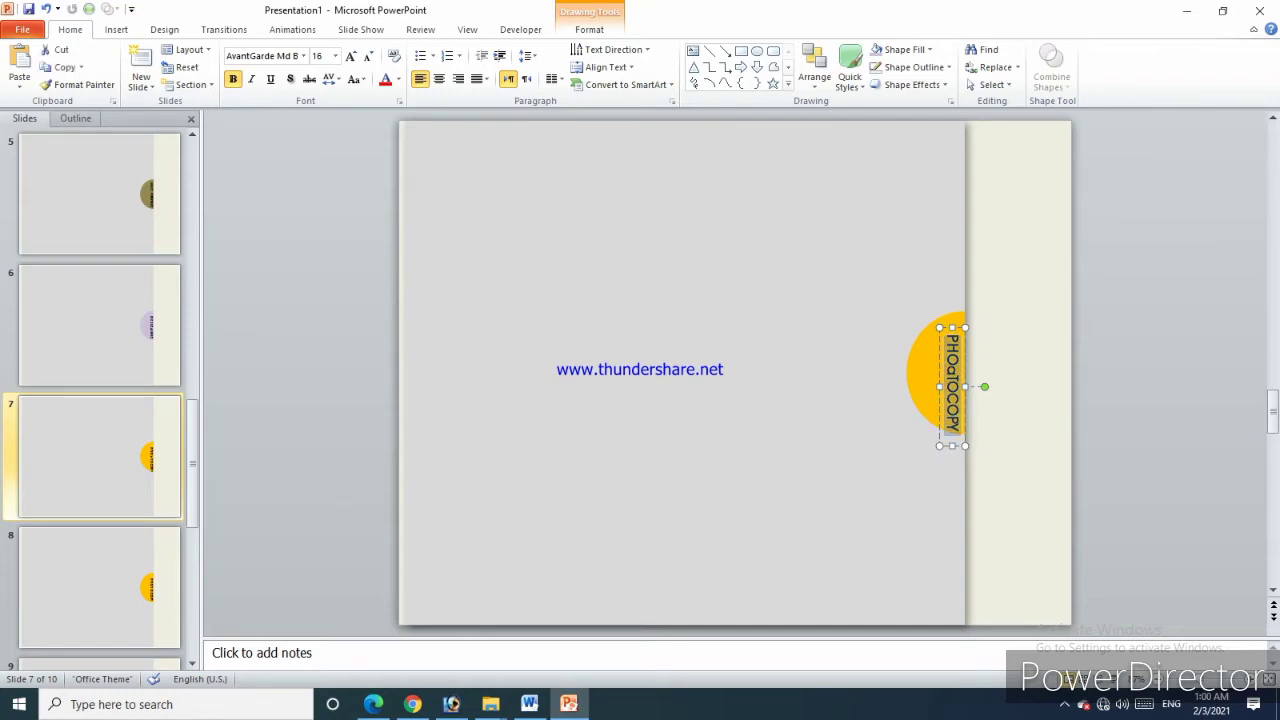
text(VIS)
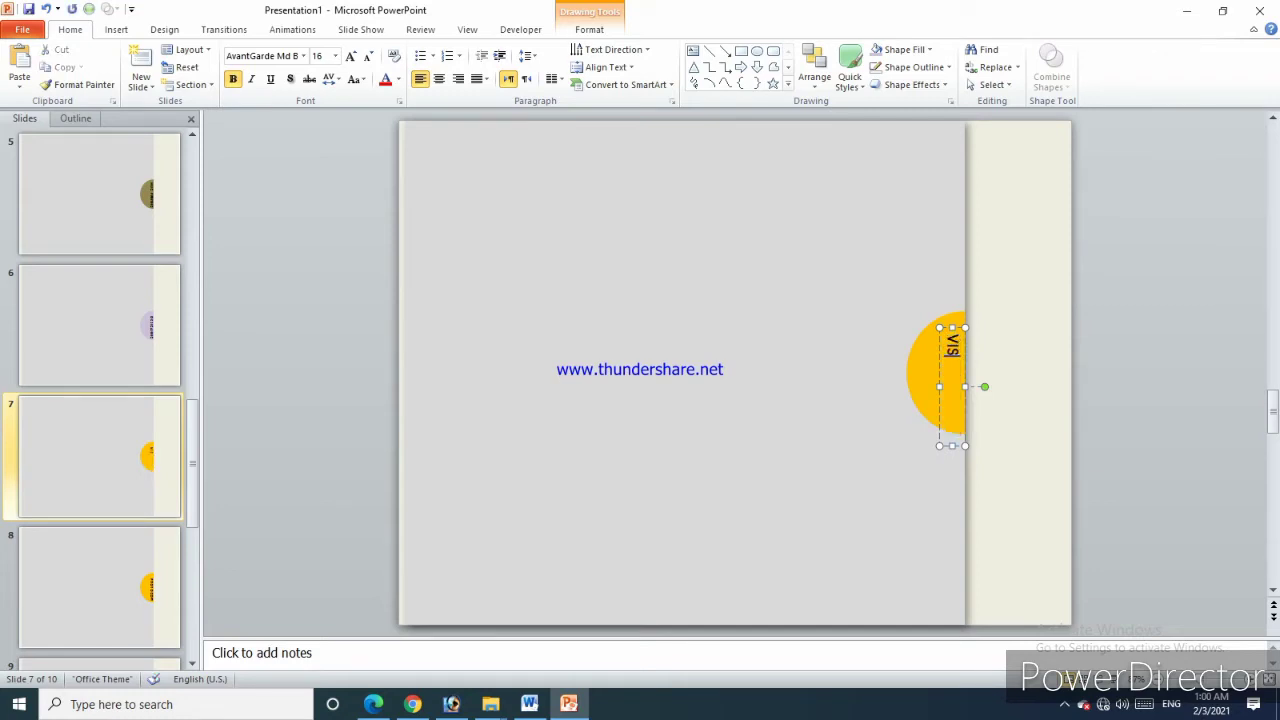
text(ITING)
text( CARD)
click(945, 327)
drag(945, 327, 945, 316)
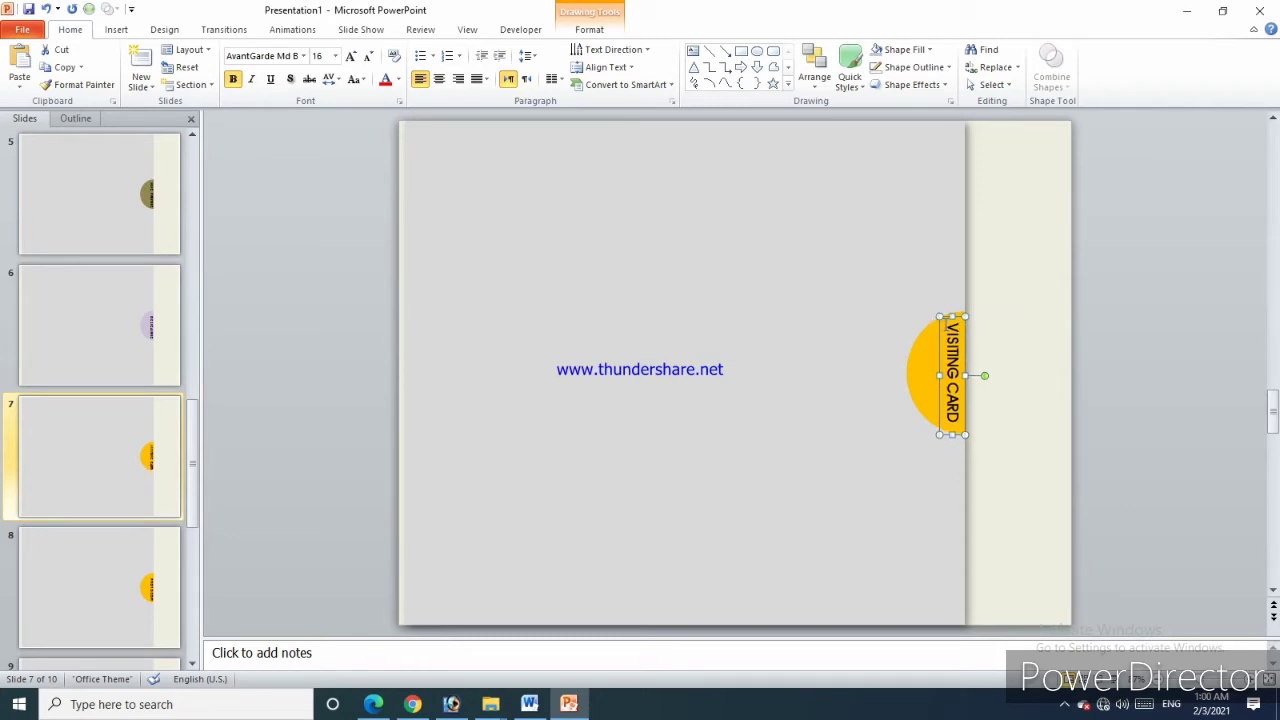
Fill the VISITING CARD half-circle with green from the More Colors hexagon palette, then open slide 8.
click(925, 360)
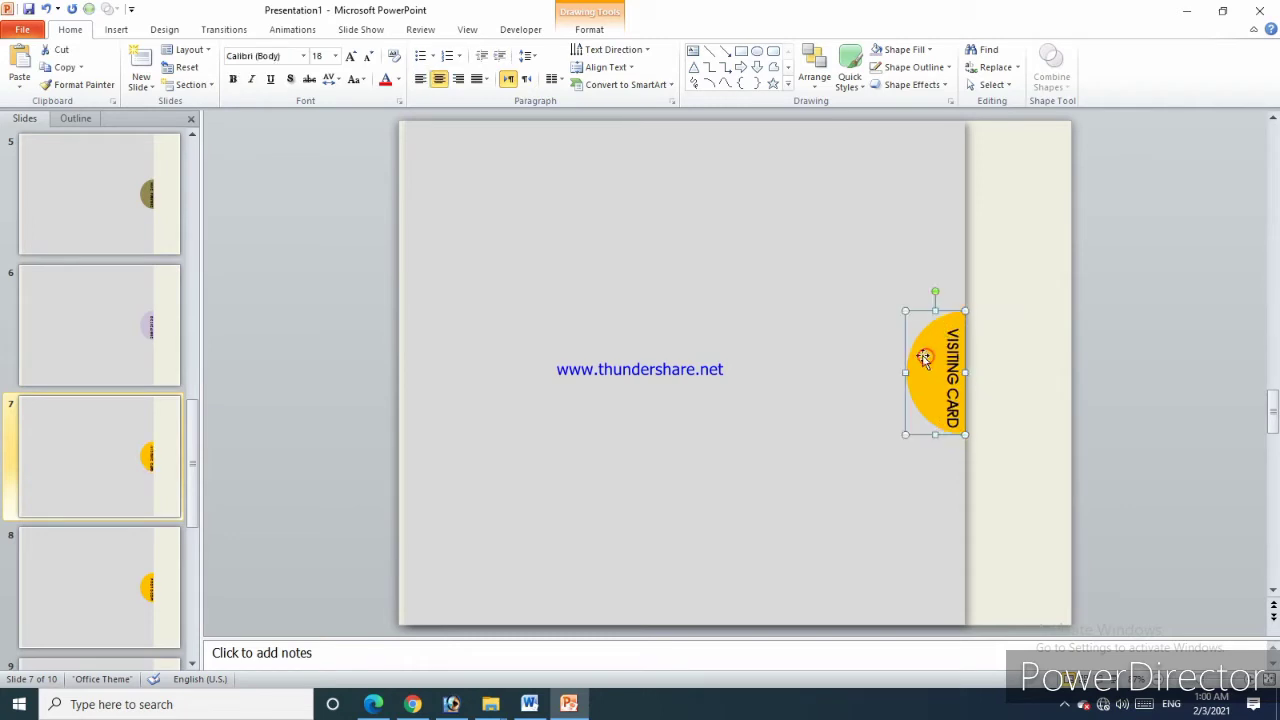
click(589, 29)
click(585, 53)
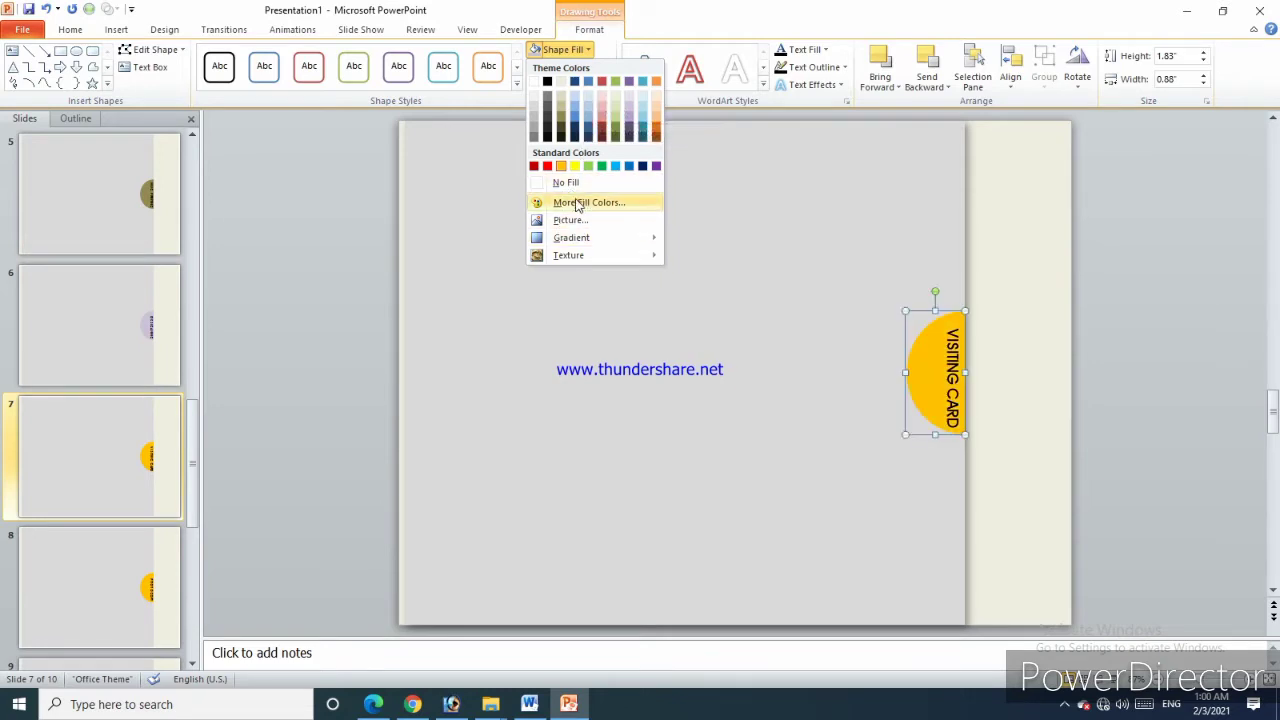
mouse_move(576, 240)
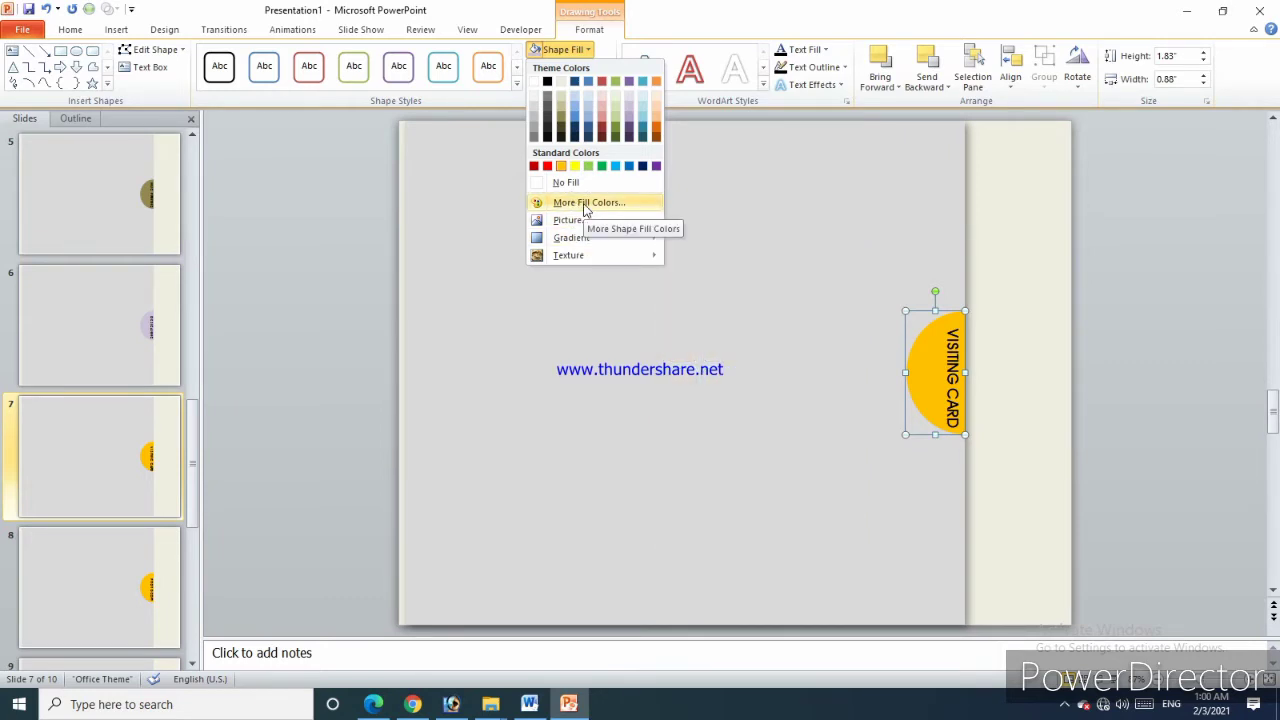
click(588, 204)
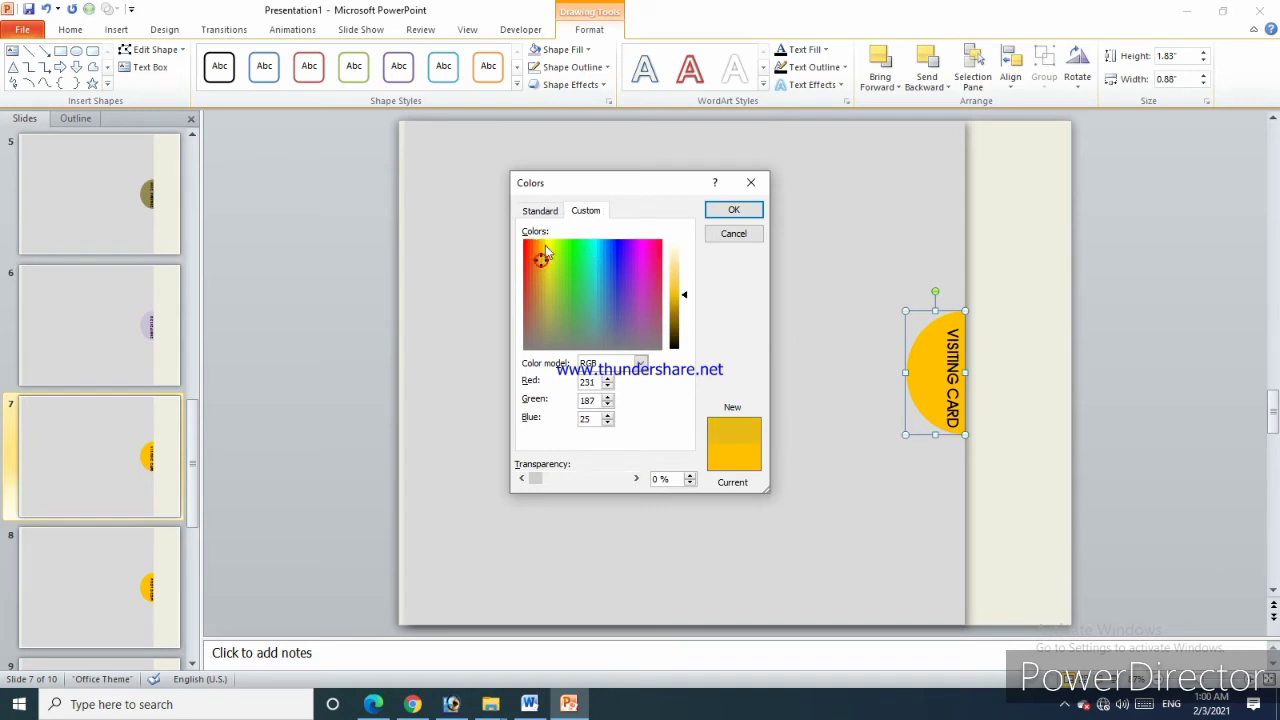
click(540, 211)
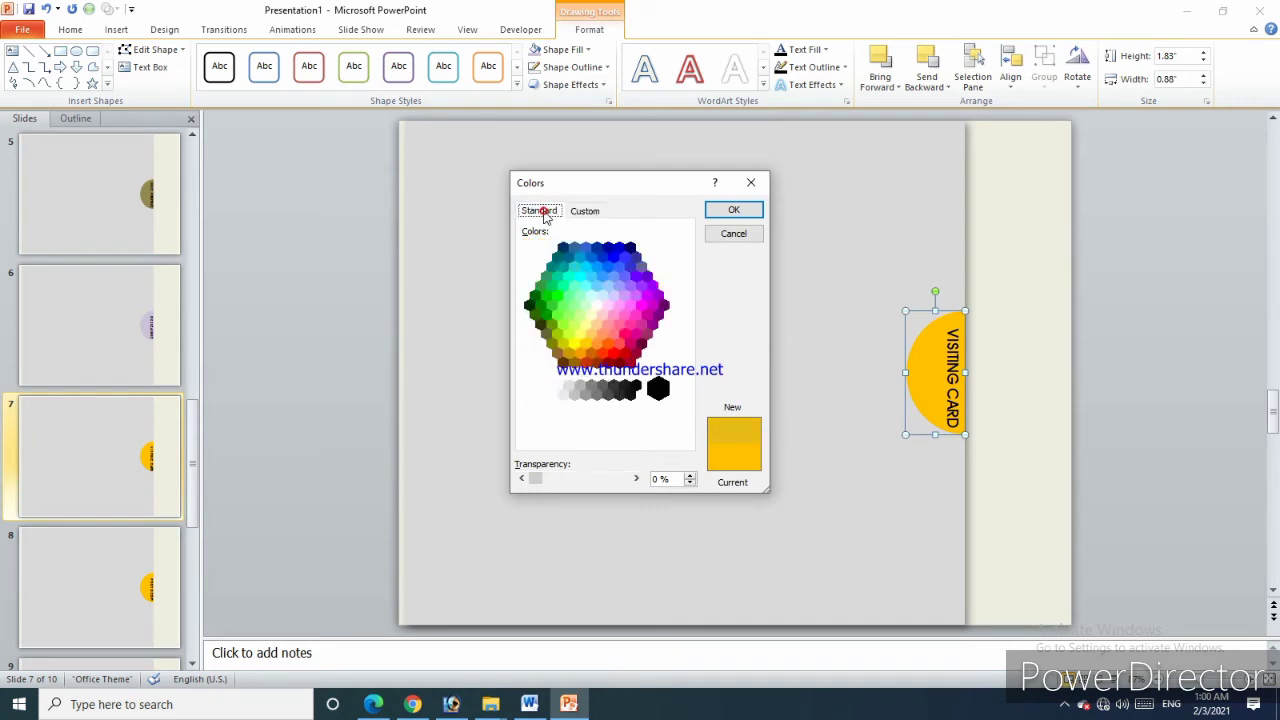
click(552, 286)
click(733, 210)
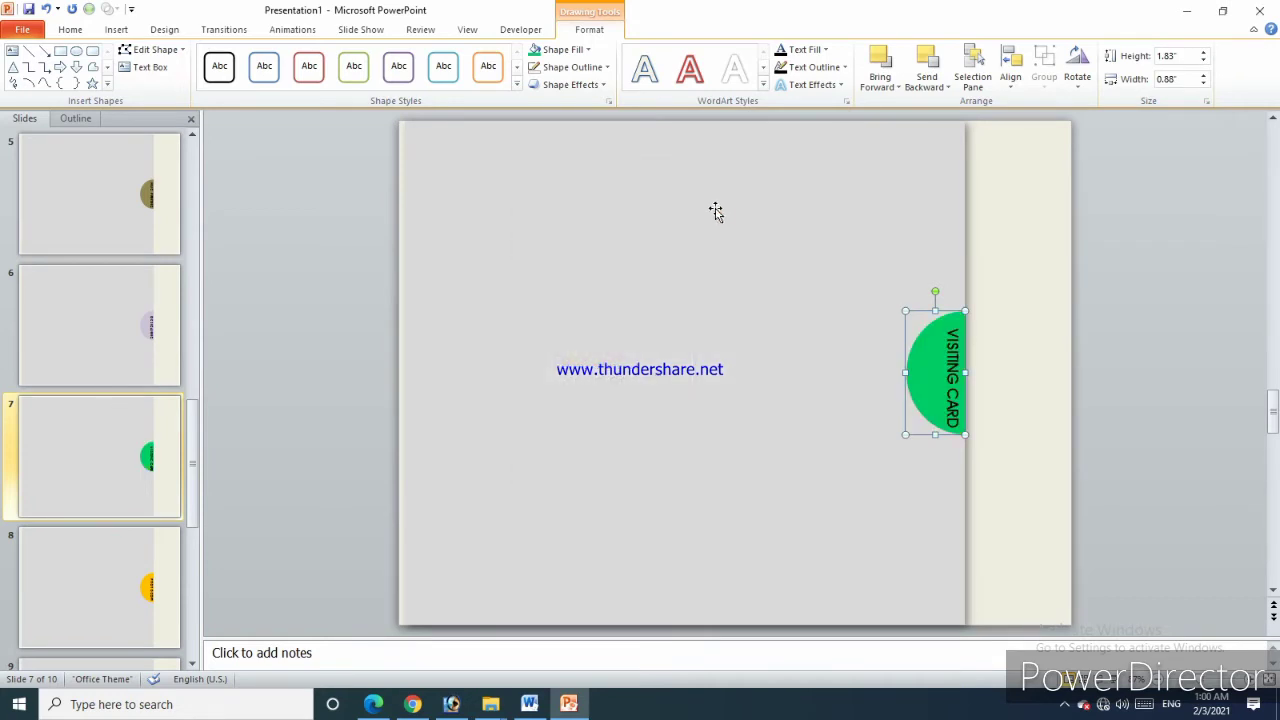
scroll(145, 333, up, 2)
scroll(145, 333, up, 3)
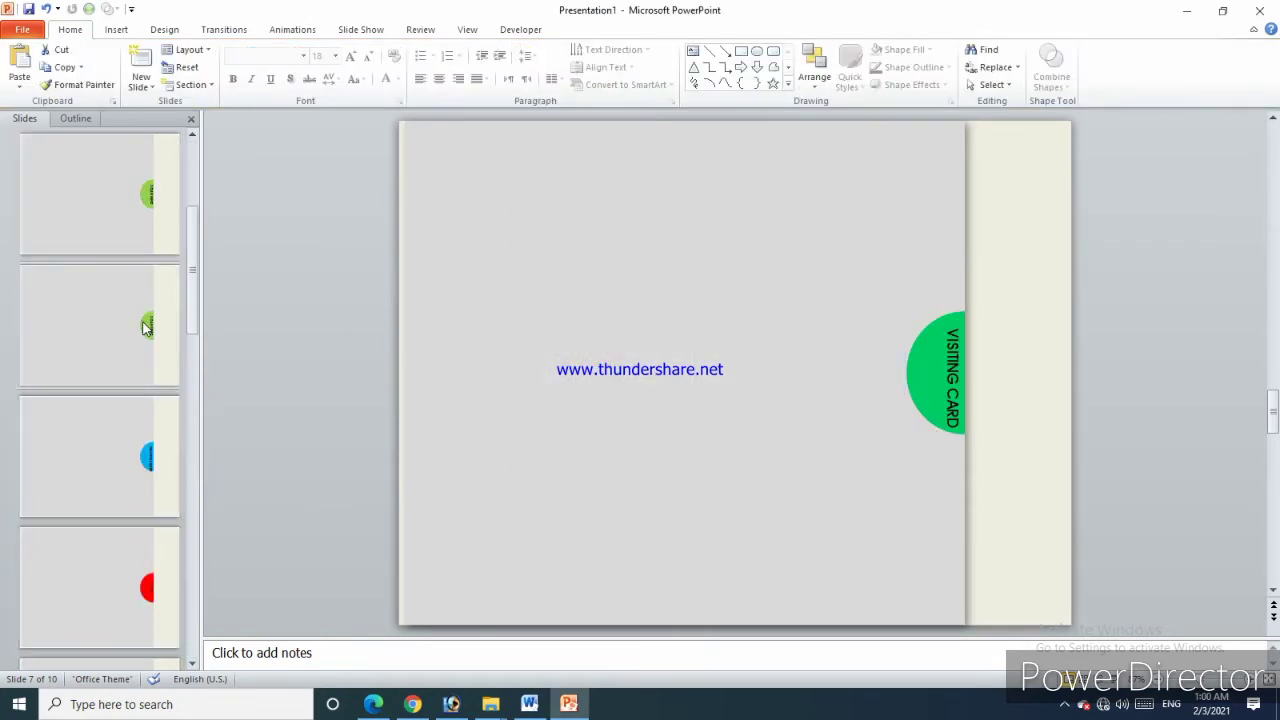
scroll(145, 328, down, 3)
scroll(145, 327, down, 1)
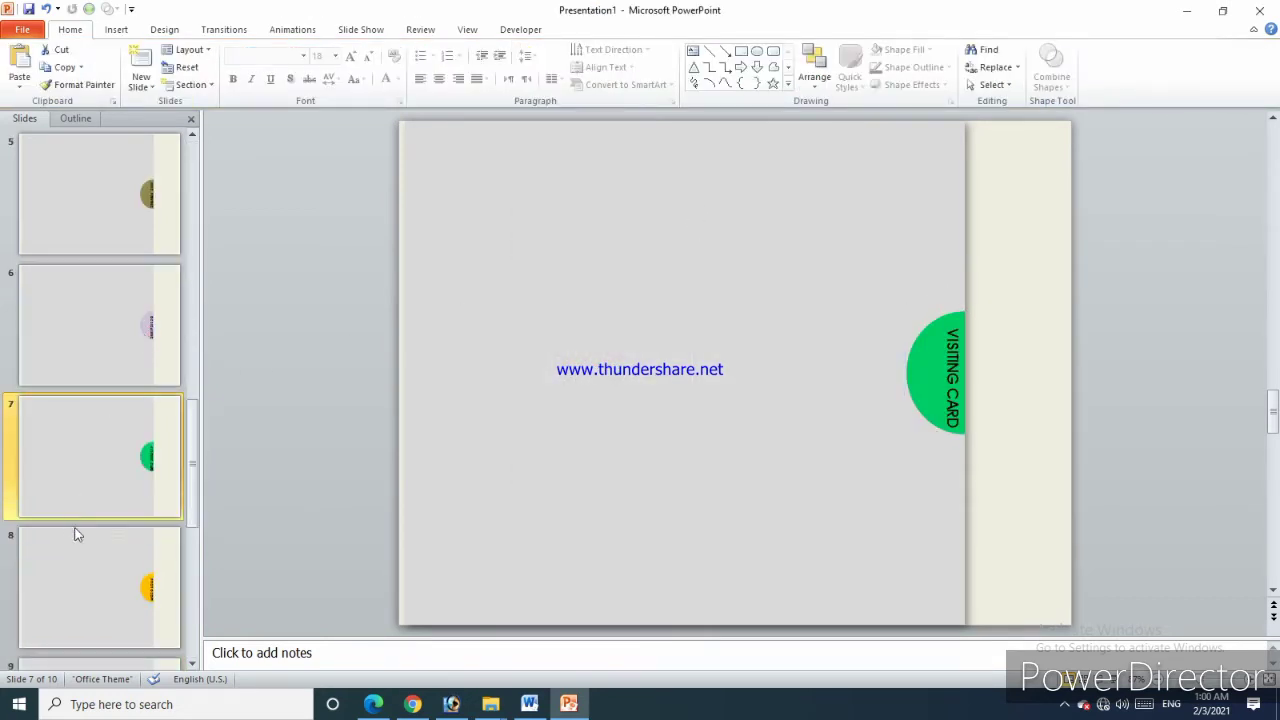
click(136, 584)
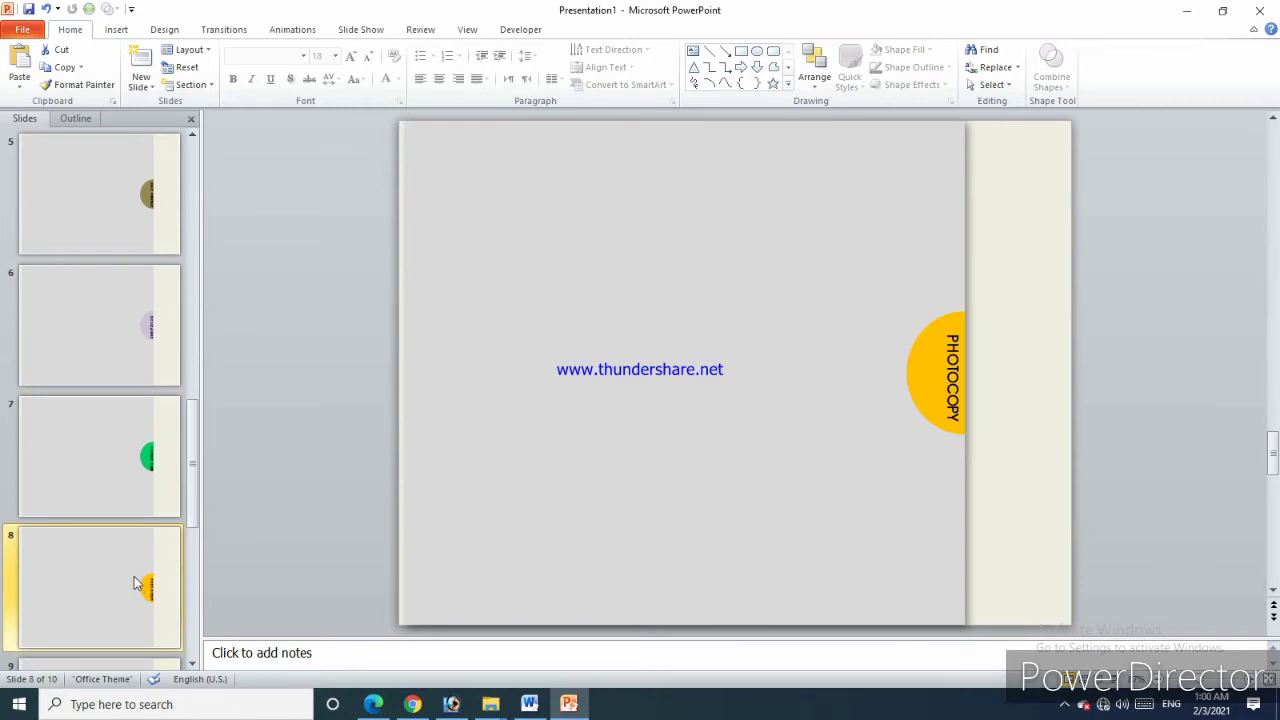
Replace slide 8's PHOTOCOPY label with FOLLOW ME.
click(951, 365)
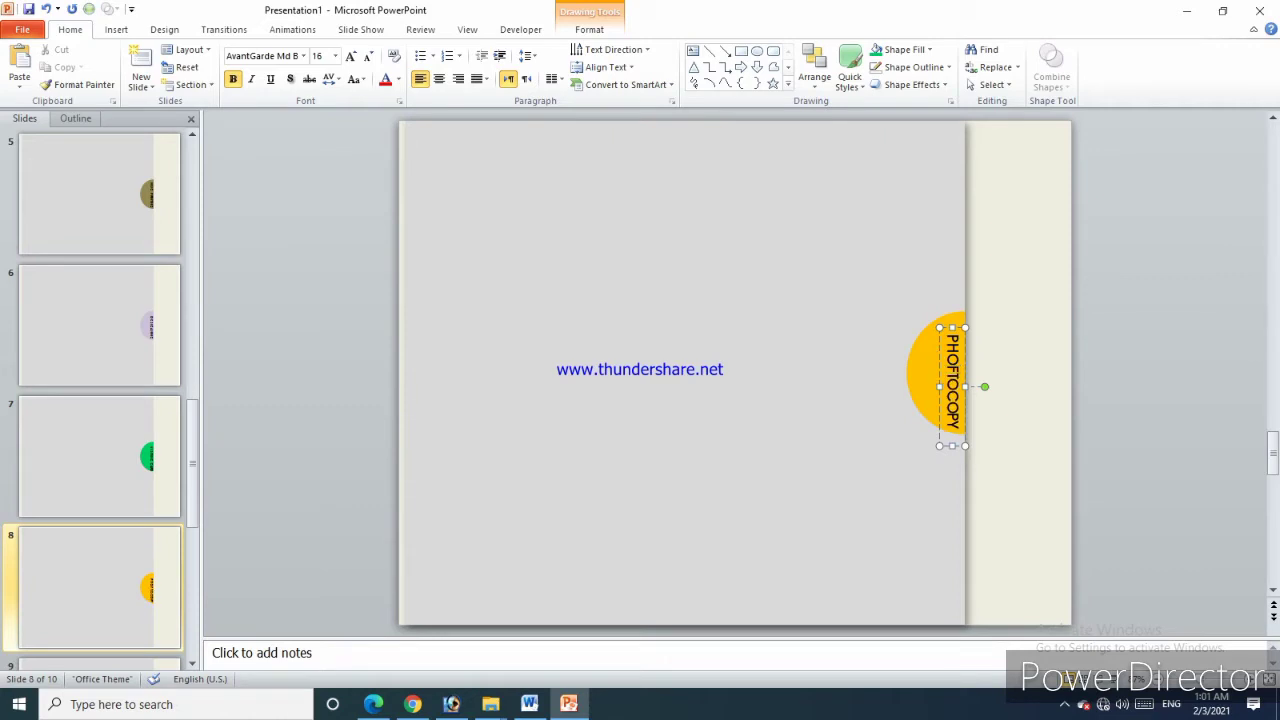
key(ctrl+a)
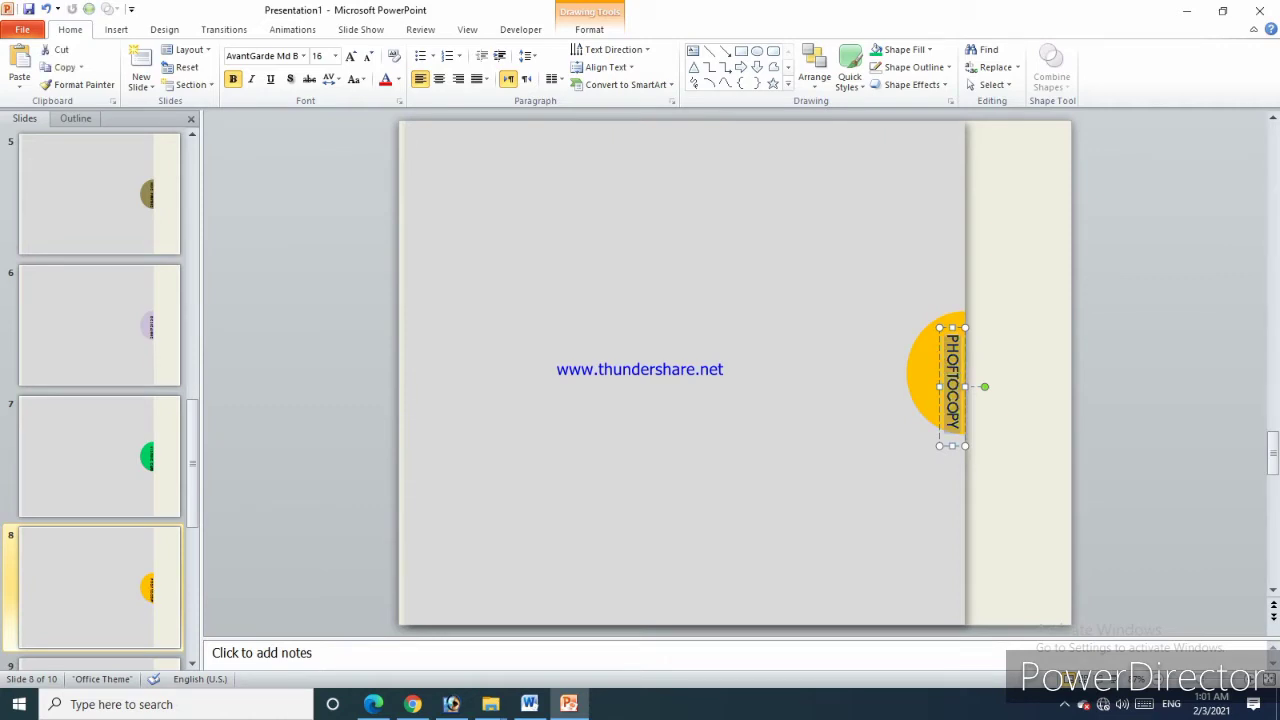
text(POLL)
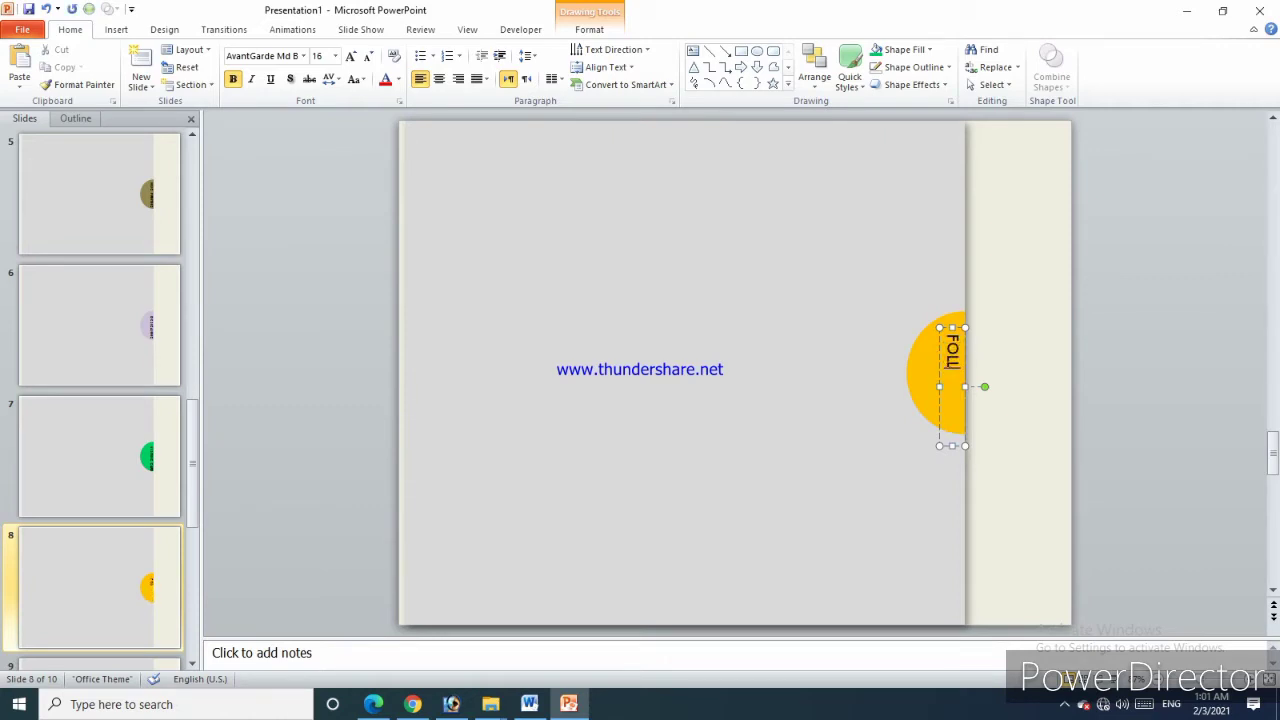
text(OW ME)
key(BackSpace)
key(BackSpace)
text(ME)
click(846, 409)
Fill the FOLLOW ME half-circle pale olive (Olive Green, Accent 3, Lighter 80%).
click(905, 370)
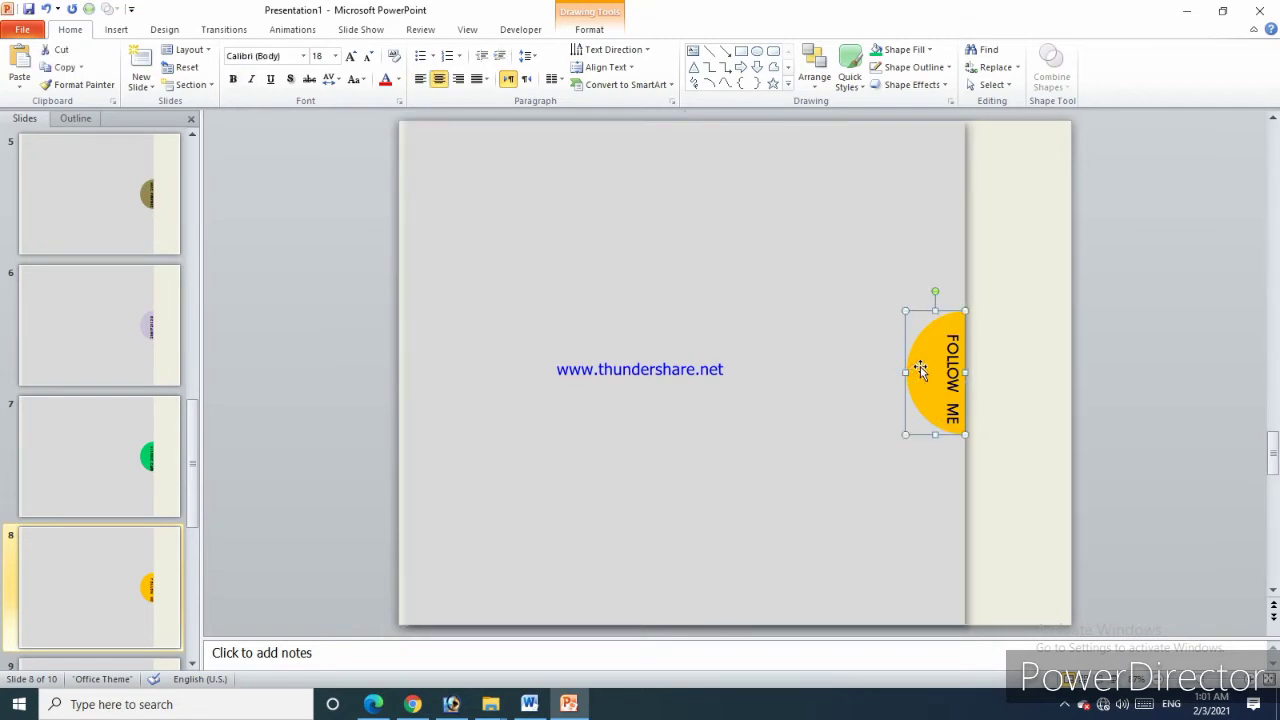
click(589, 29)
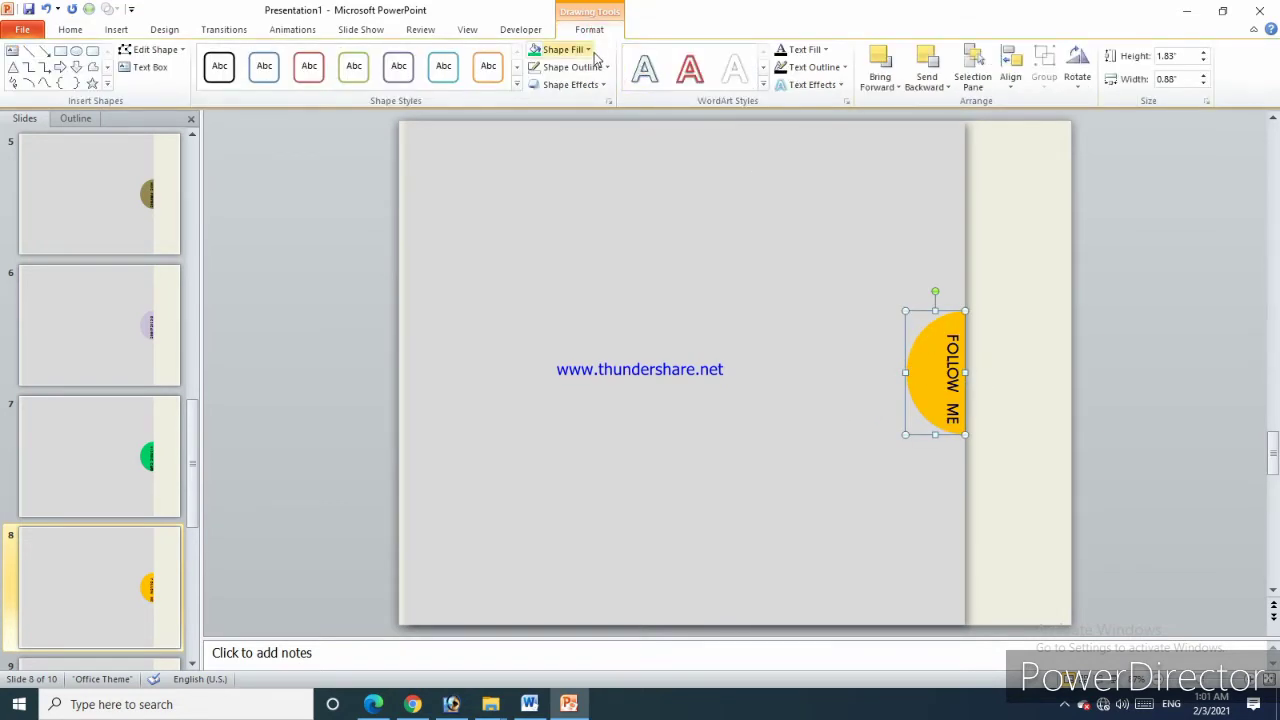
click(590, 50)
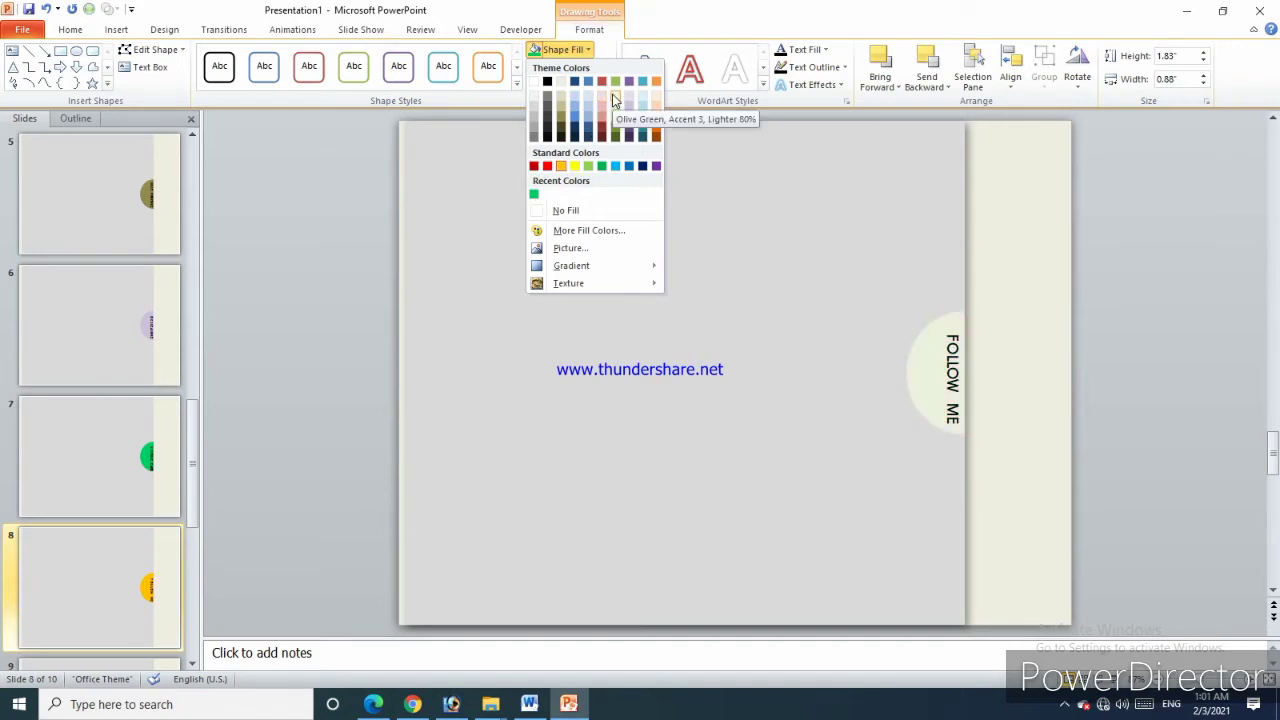
click(614, 100)
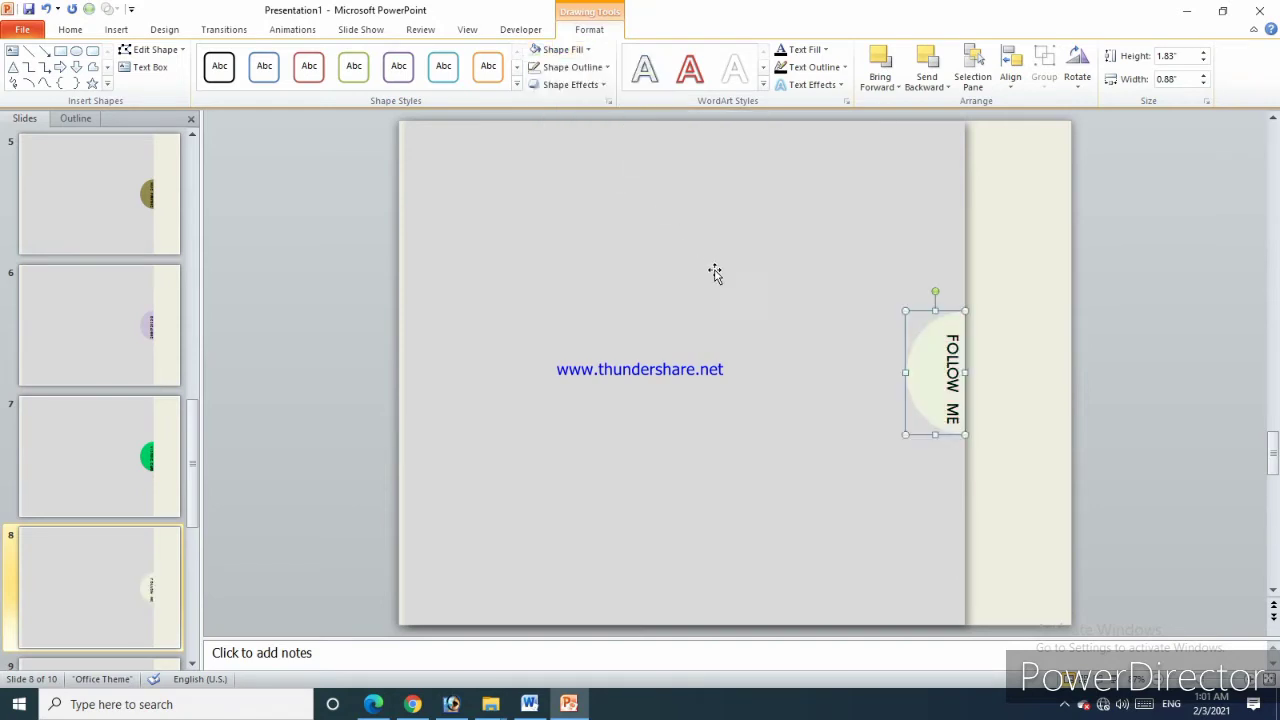
click(720, 285)
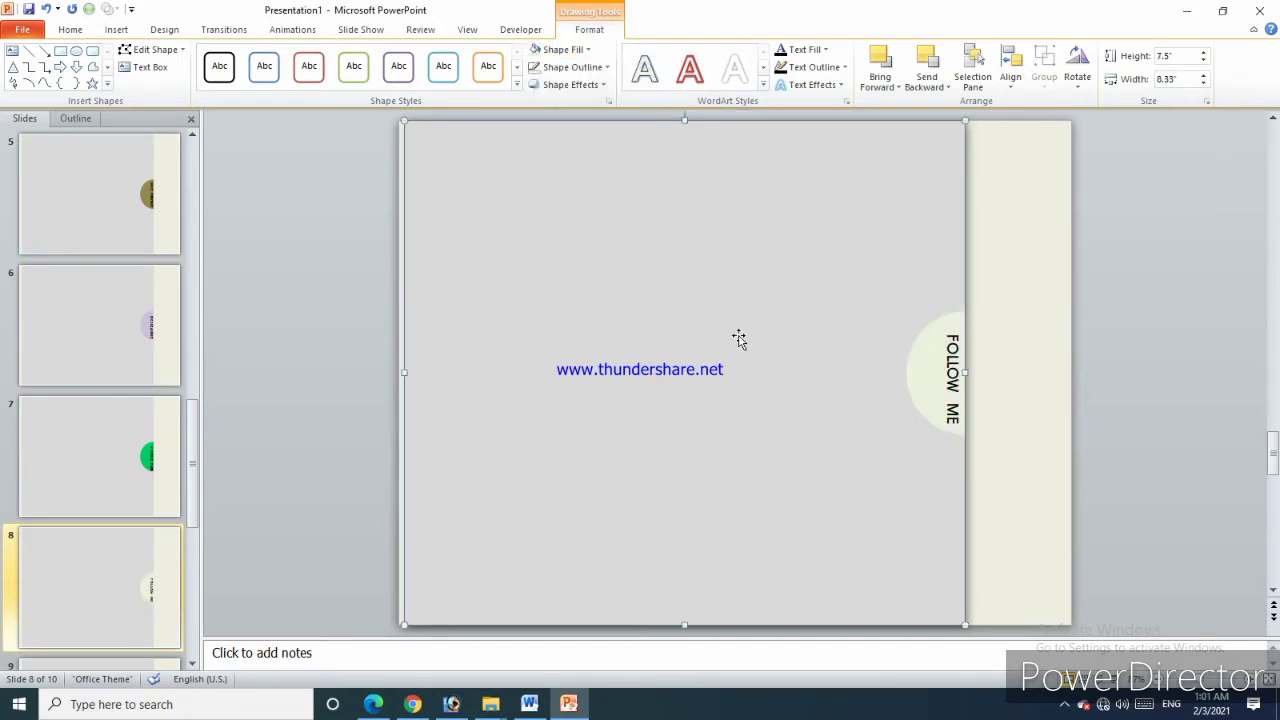
Bring up the Free Screen Recorder window over PowerPoint.
click(1064, 704)
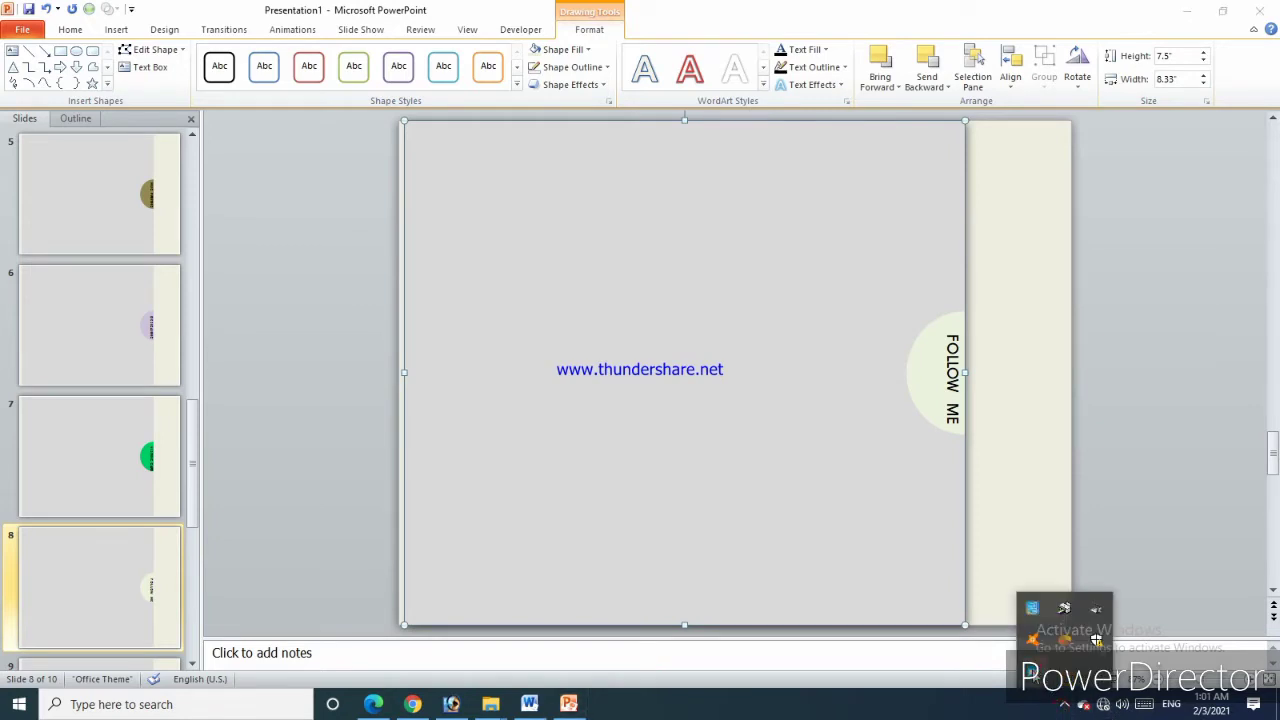
click(1096, 638)
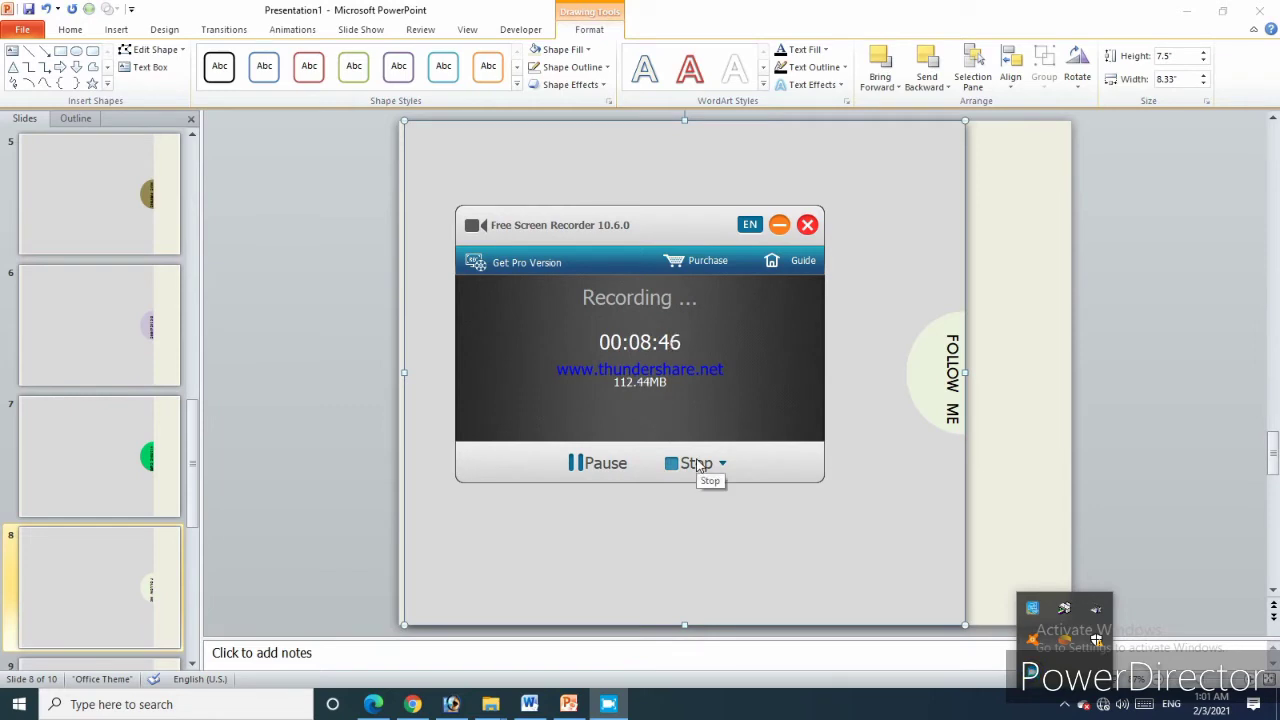
click(578, 464)
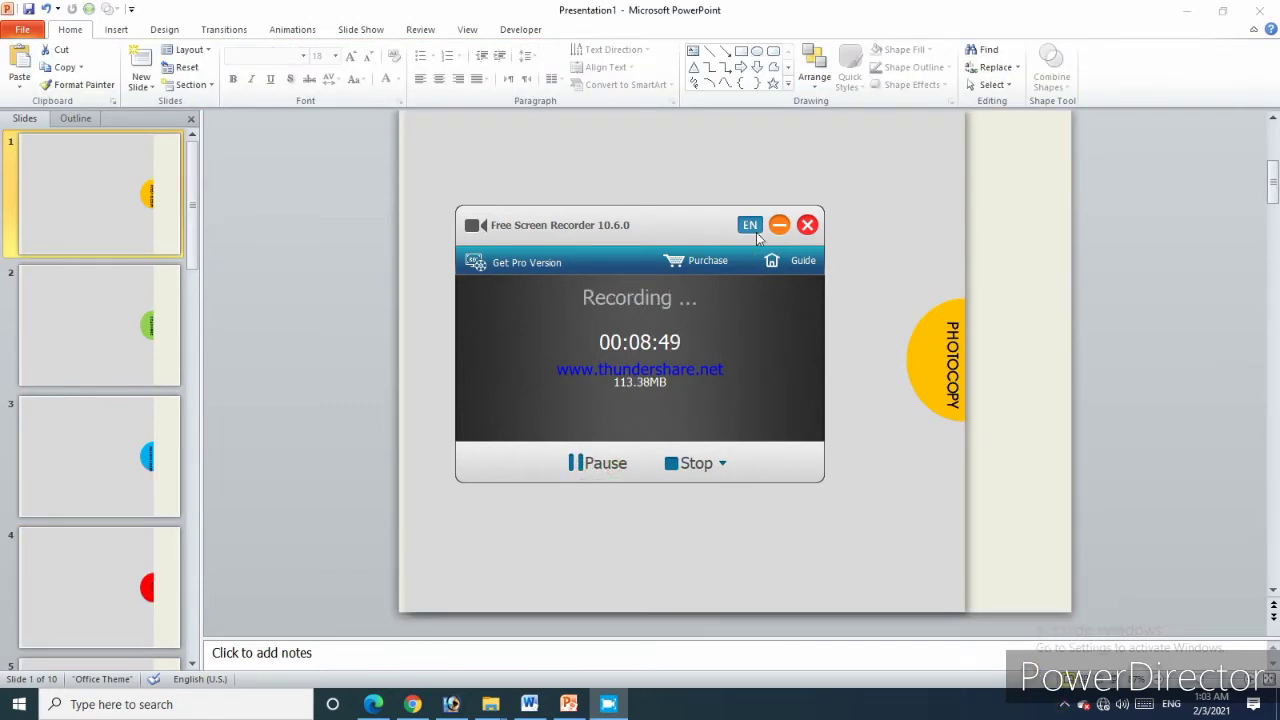
Back in PowerPoint, open slide 2 and use Ctrl+A to select its grey page and SCANNING tab.
click(779, 224)
click(100, 176)
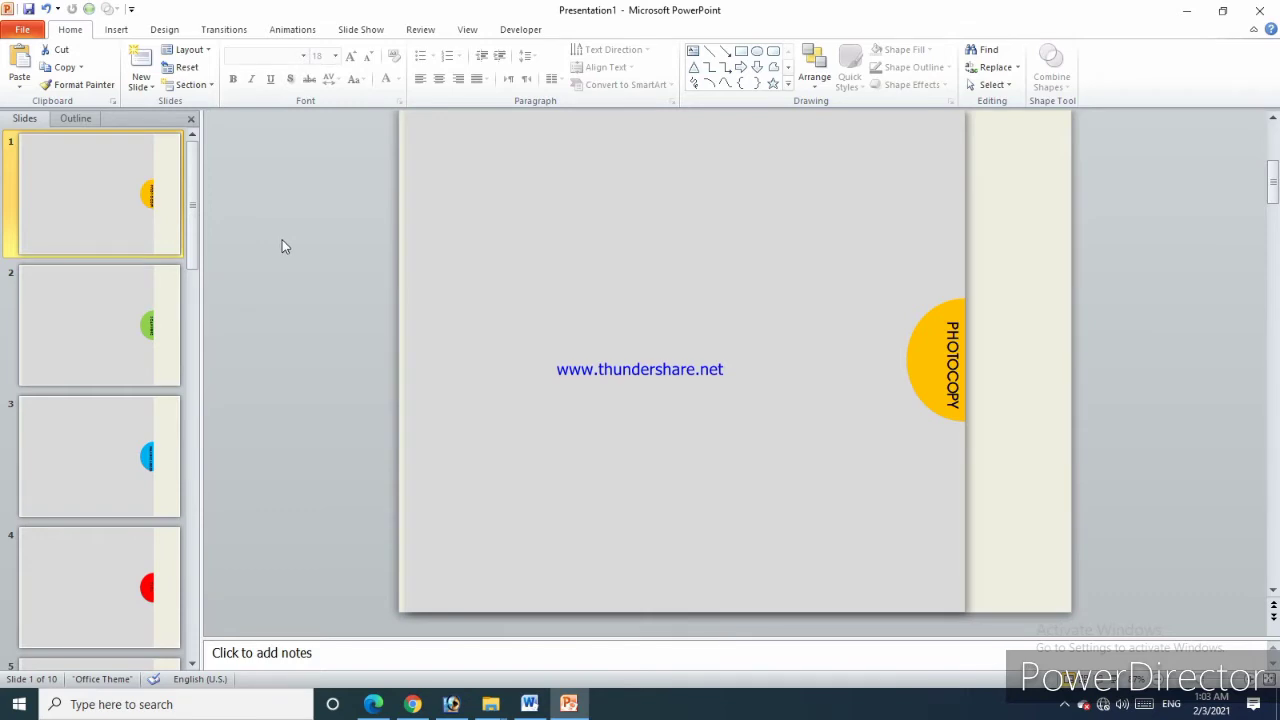
click(138, 312)
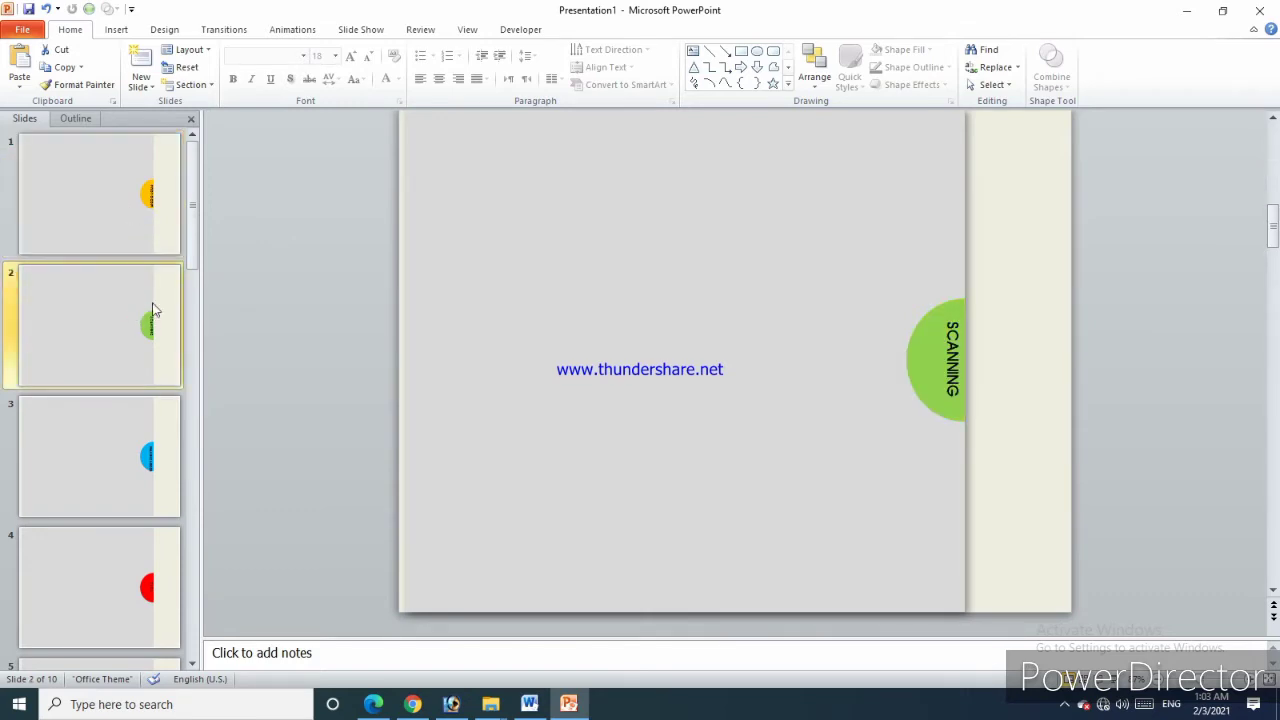
key(ctrl+a)
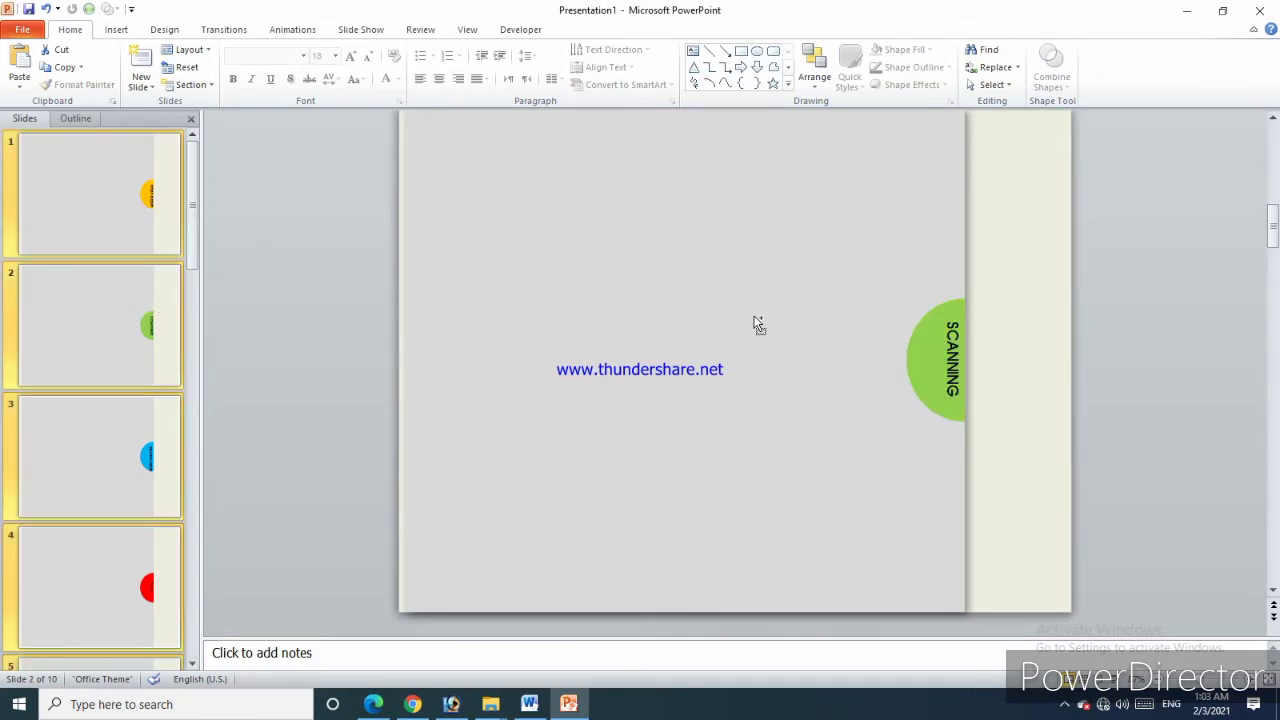
click(114, 245)
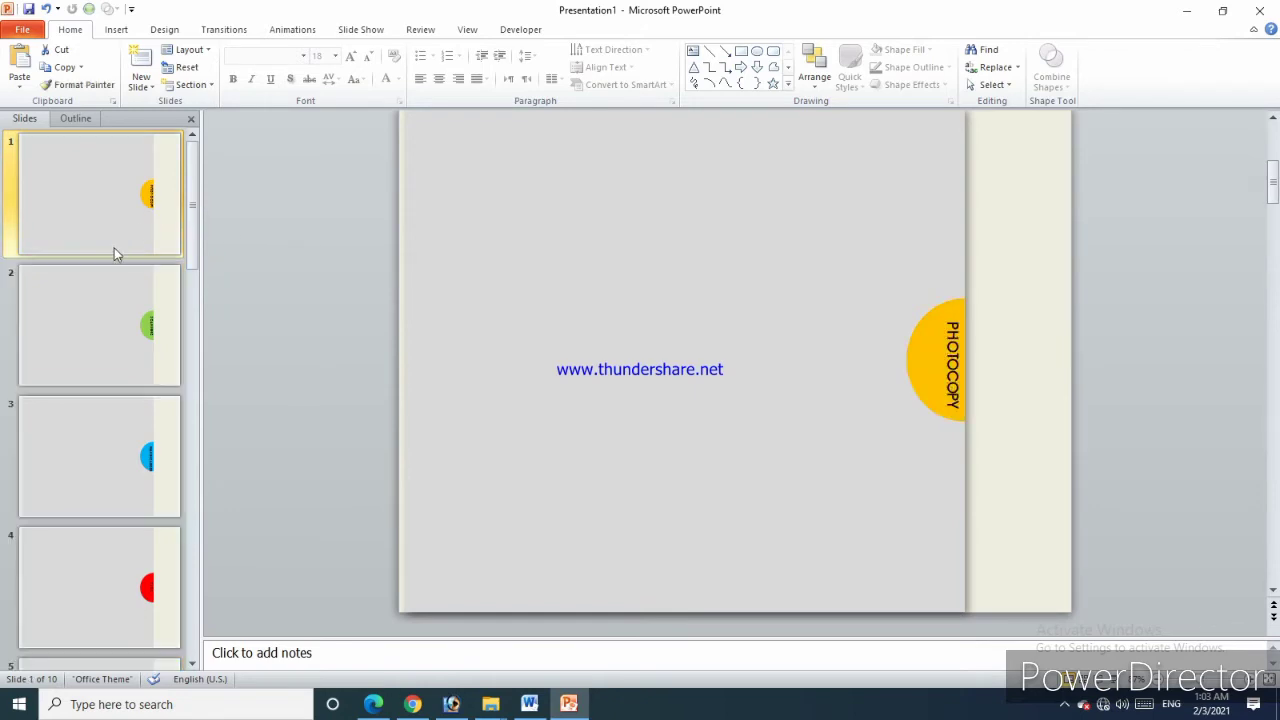
click(97, 305)
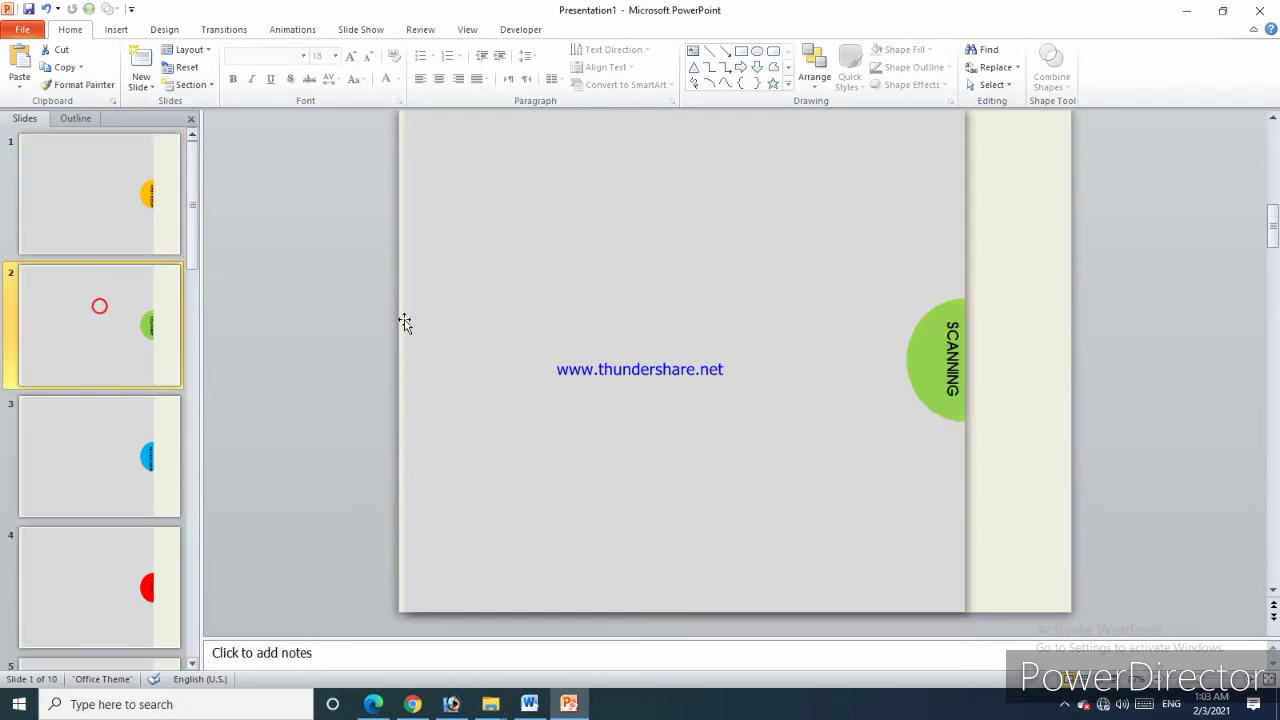
click(722, 331)
key(ctrl+a)
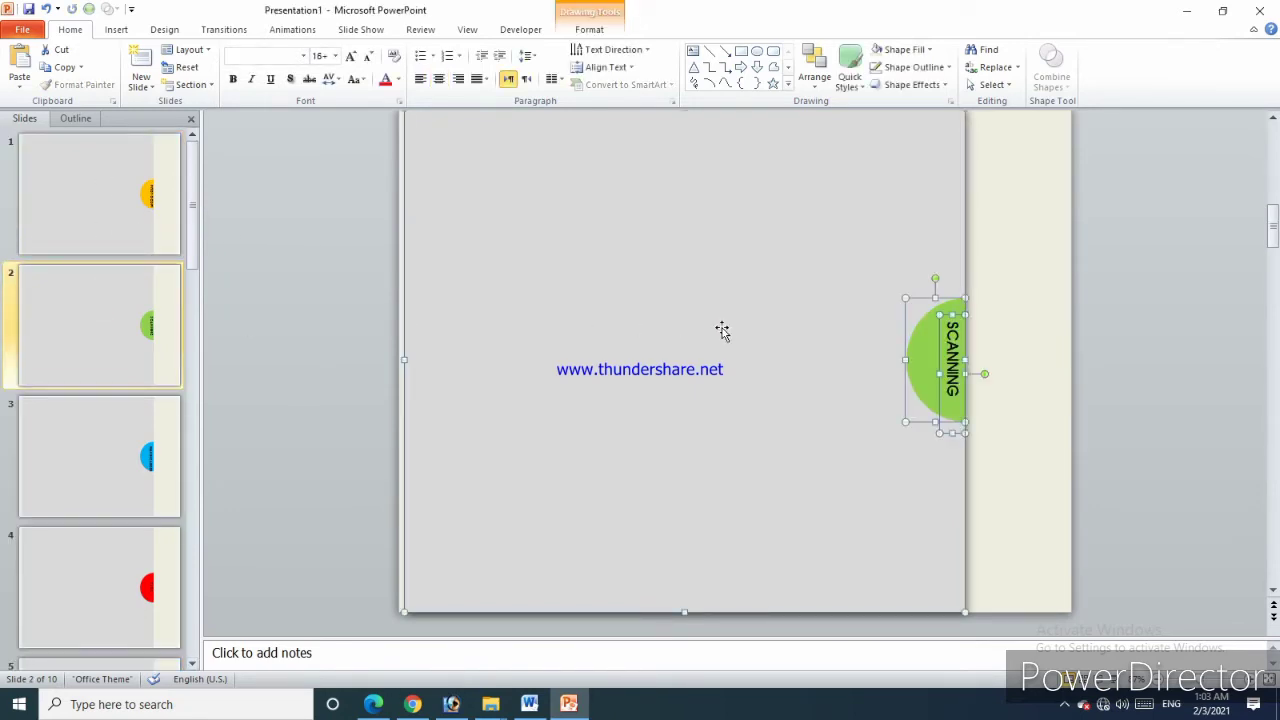
Group slide 2's grey SCANNING page with its green tab and cut the group.
right_click(860, 299)
mouse_move(906, 390)
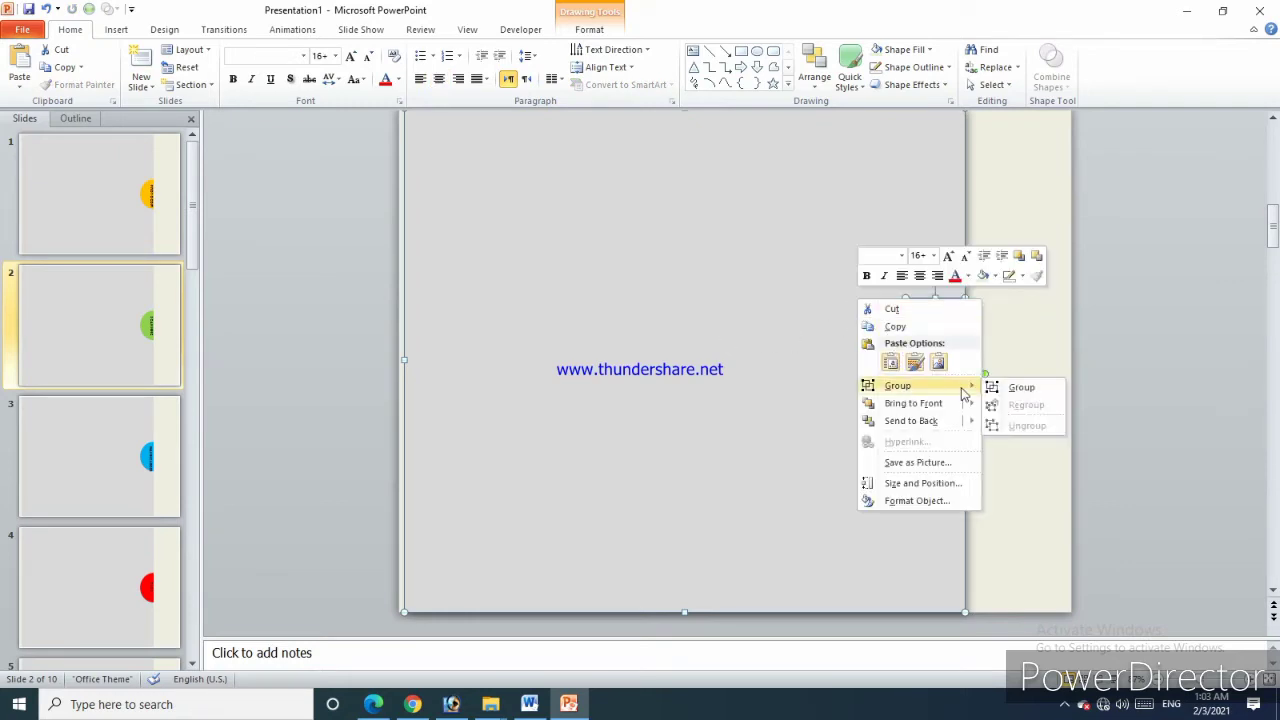
click(992, 391)
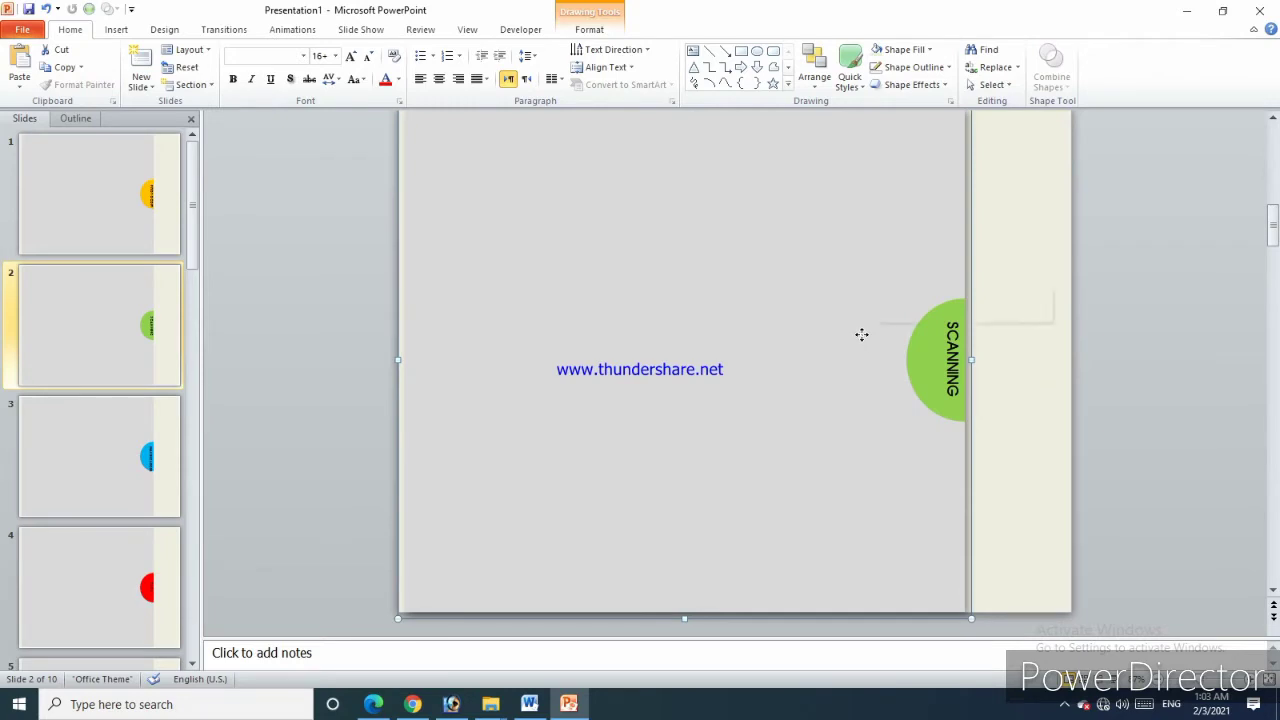
right_click(862, 337)
click(897, 345)
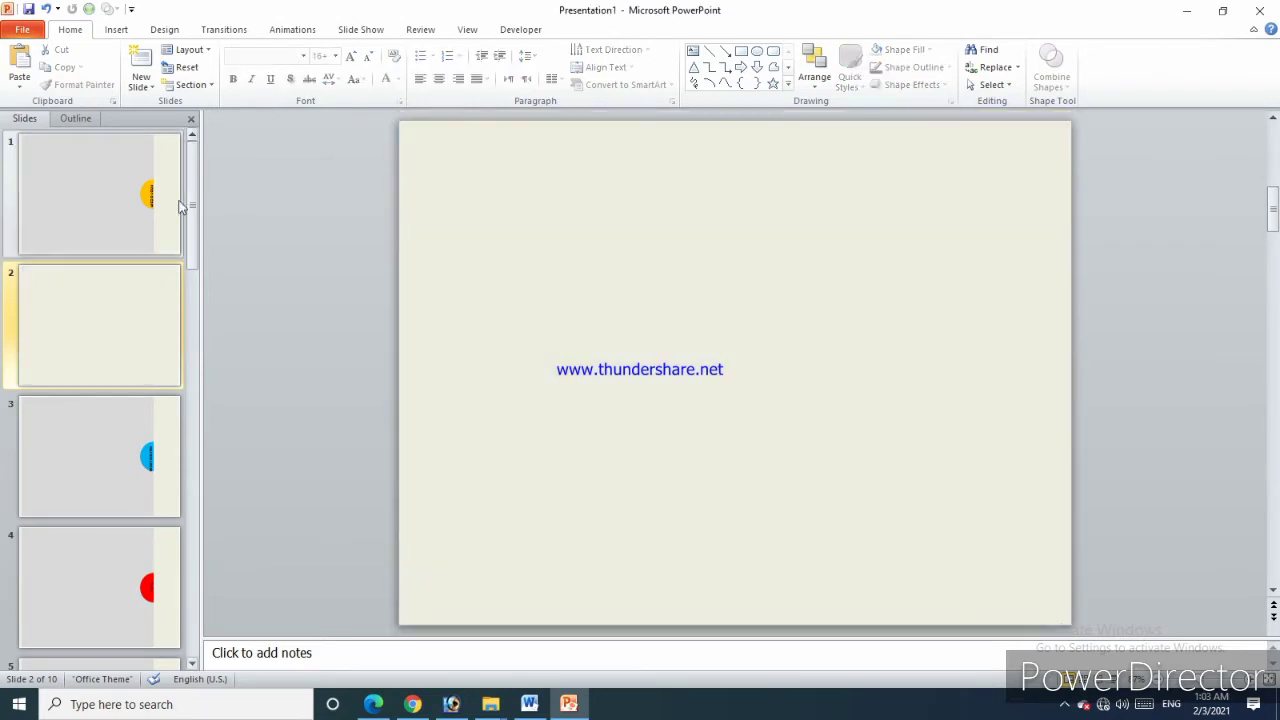
Paste the SCANNING page onto slide 1, offset left of the PHOTOCOPY tab.
click(110, 191)
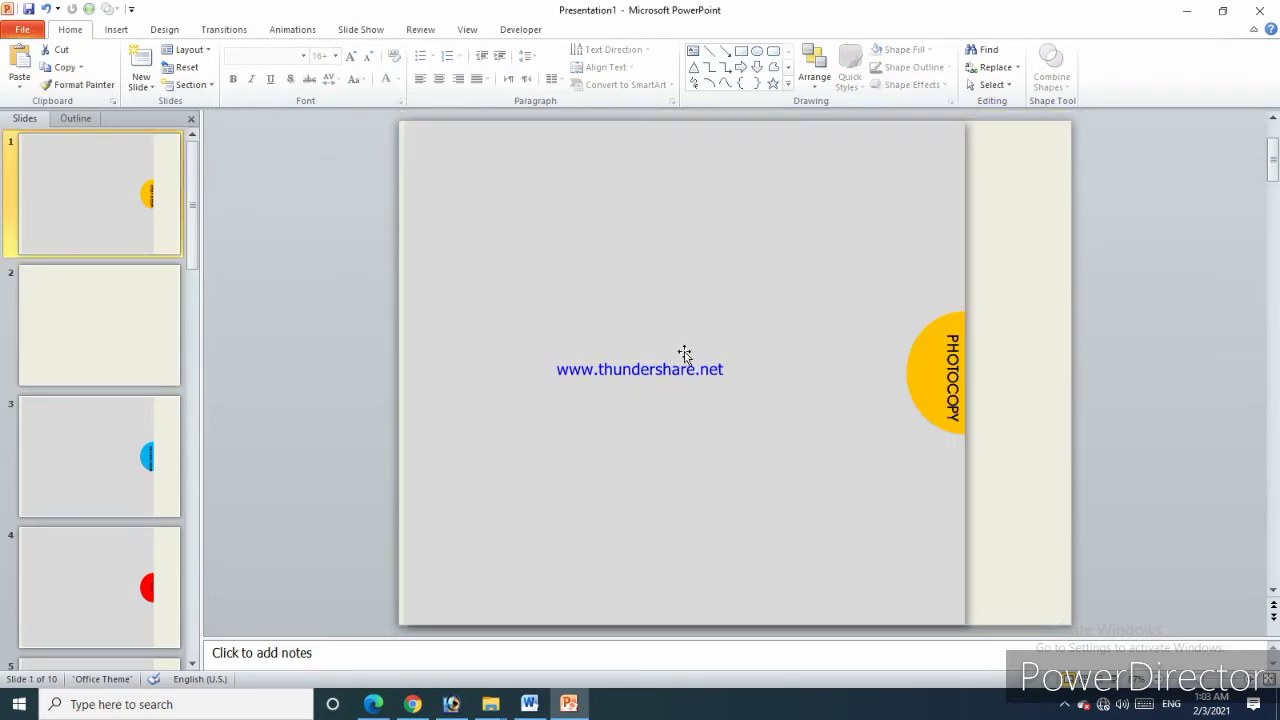
key(ctrl+v)
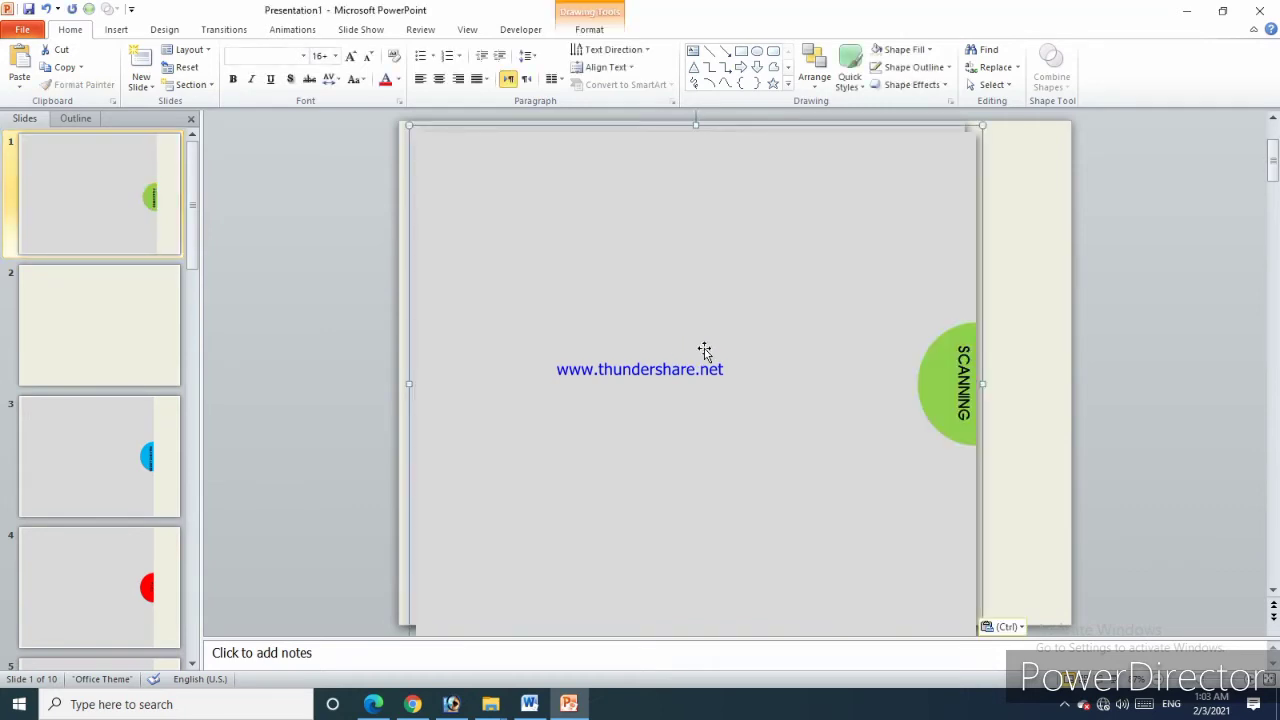
drag(753, 330, 730, 335)
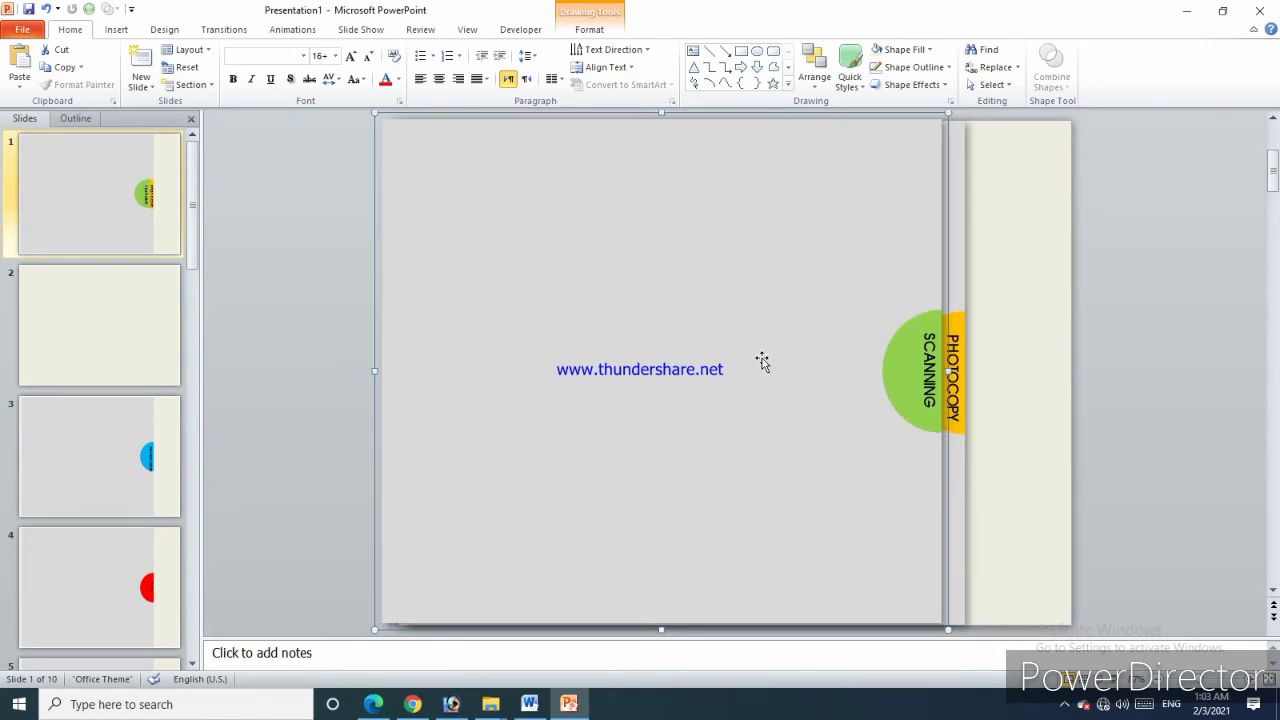
drag(753, 362, 752, 364)
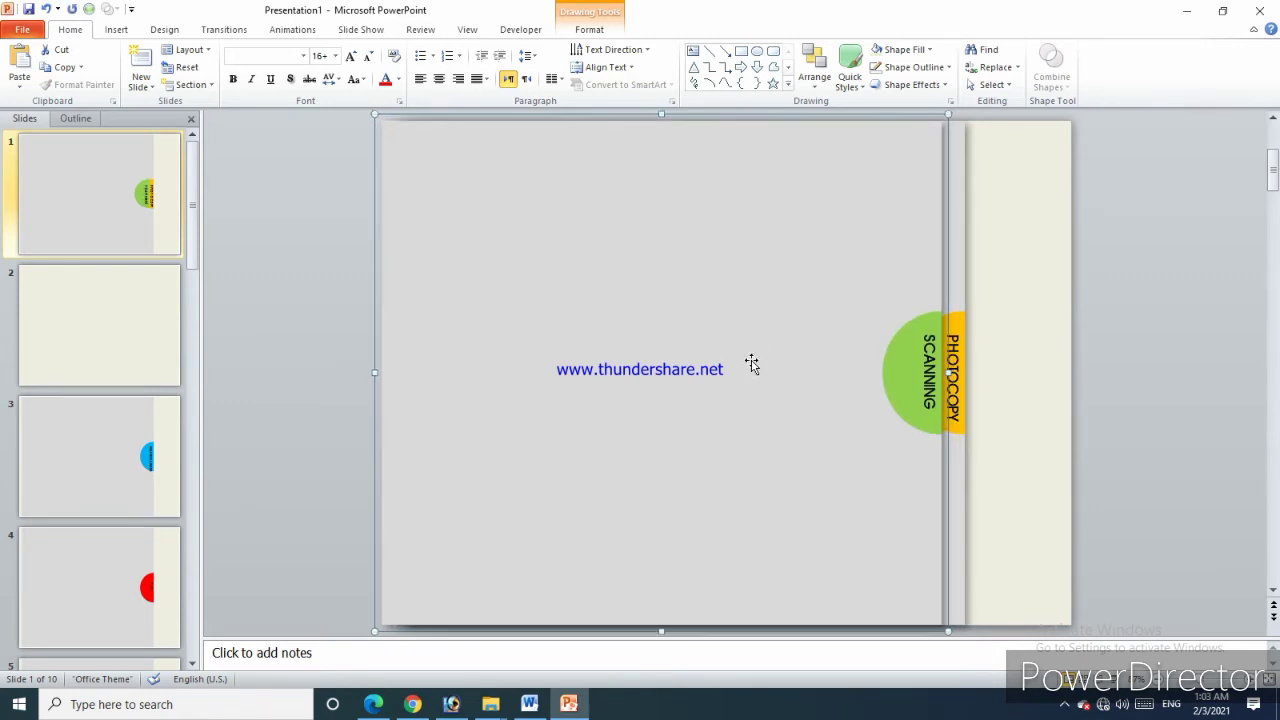
click(996, 358)
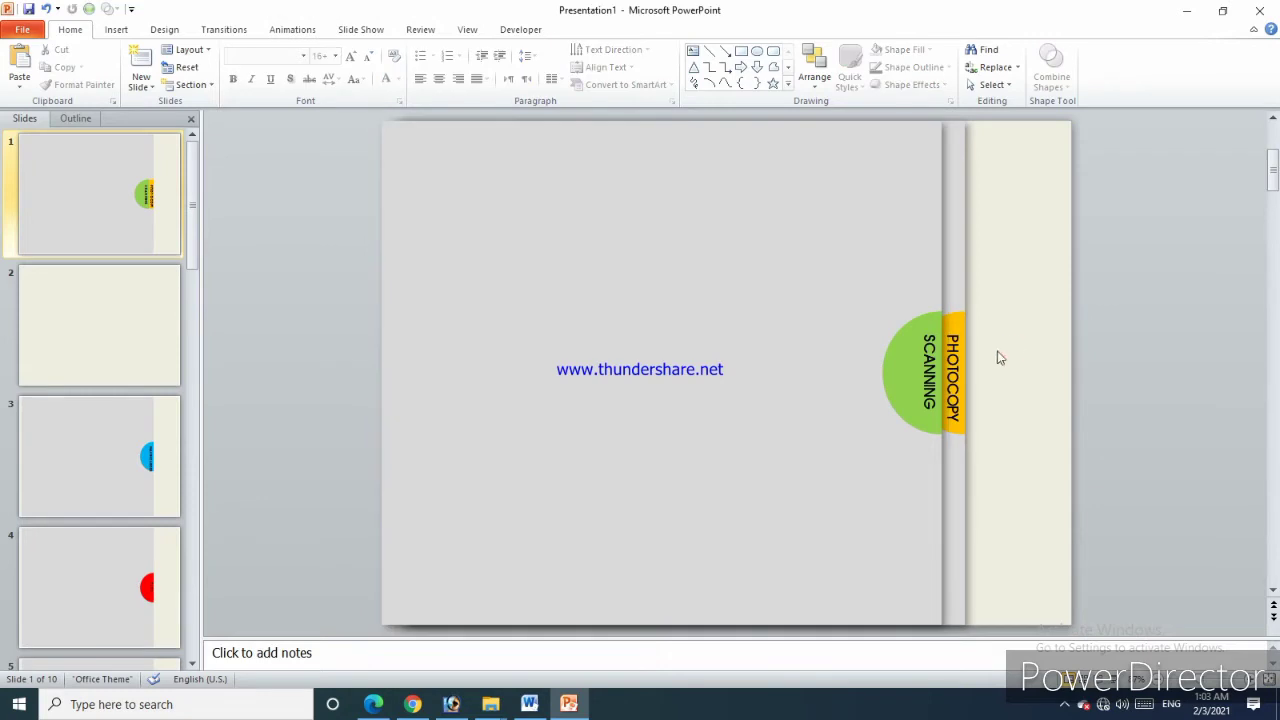
On slide 3, group the grey page with its blue MAKING LOGOS tab and cut it.
click(89, 437)
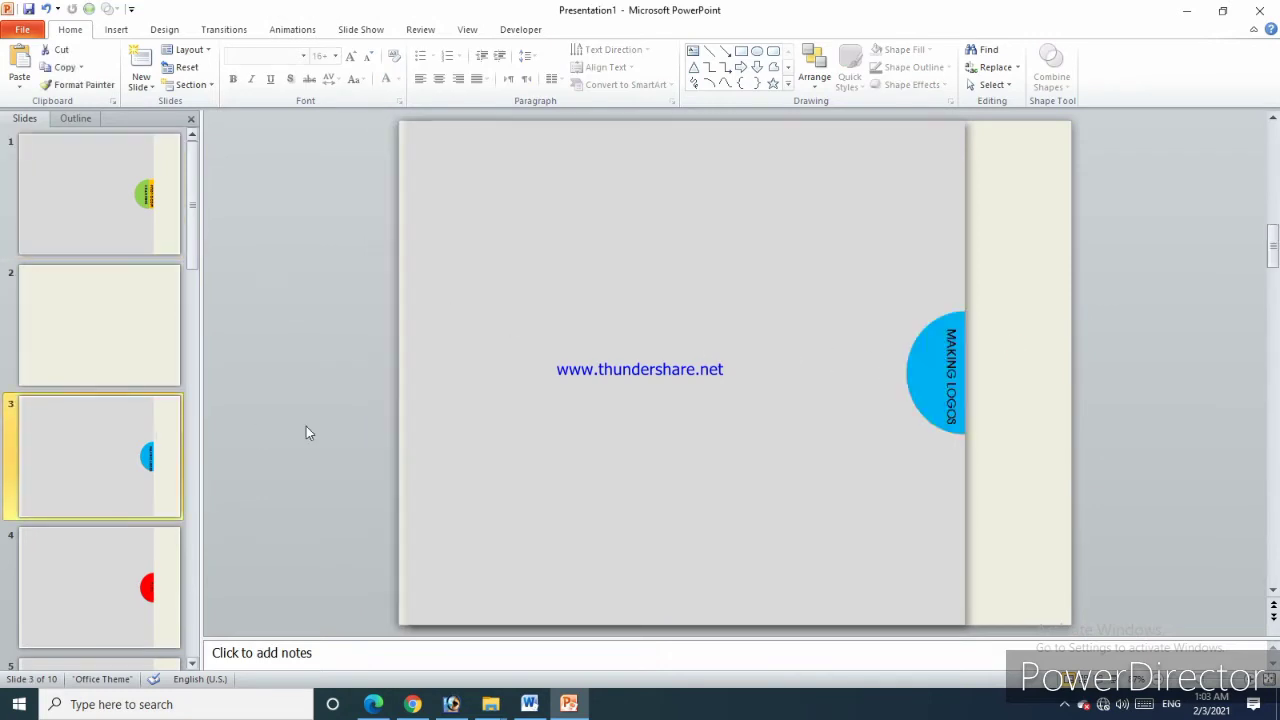
click(673, 407)
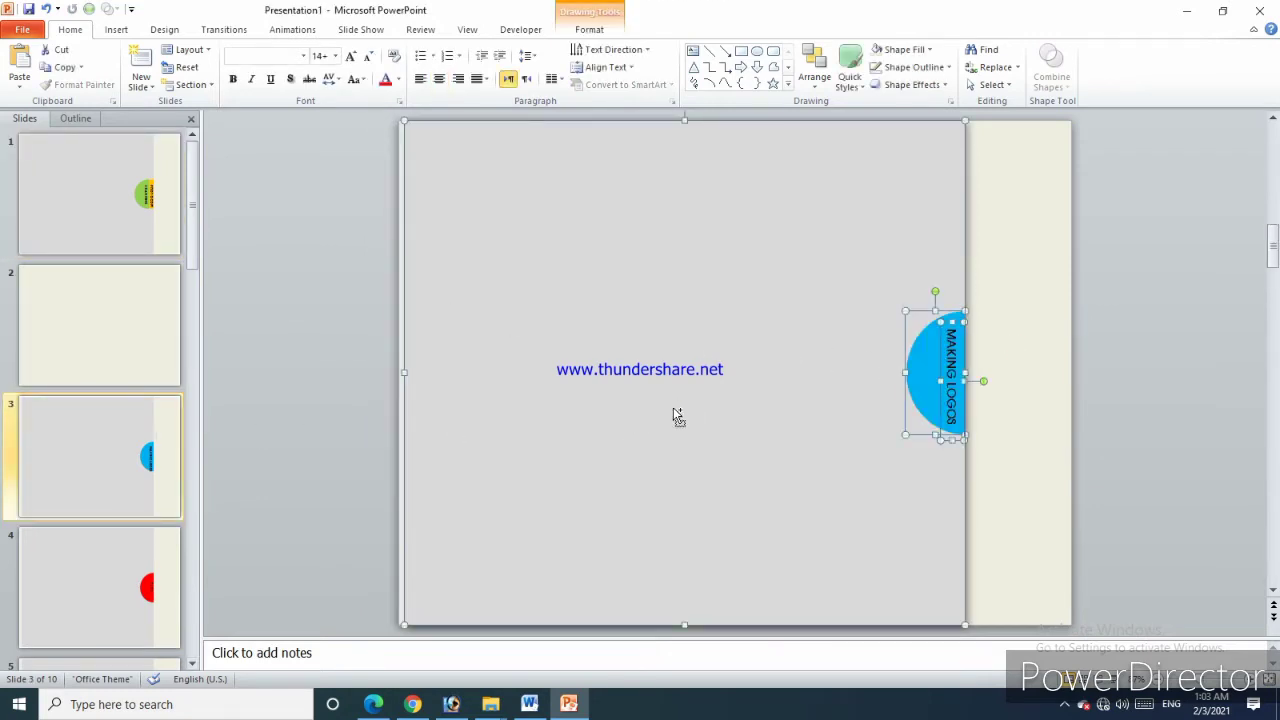
right_click(667, 365)
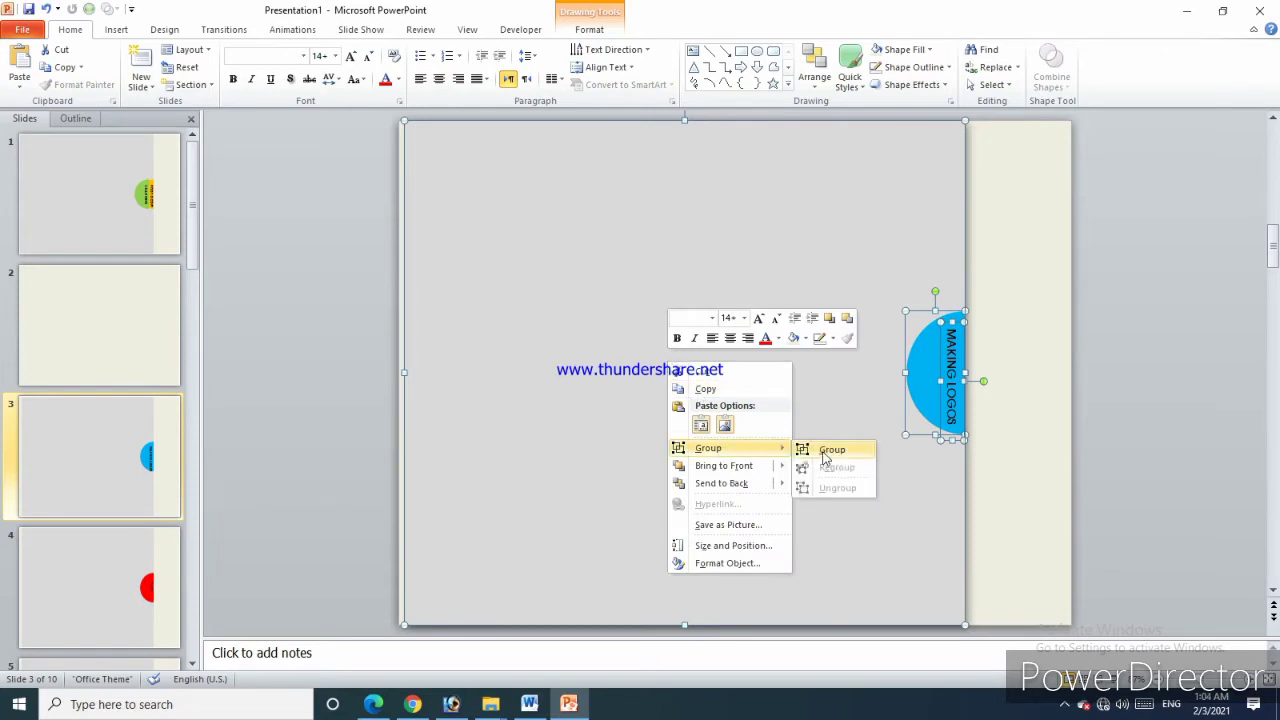
click(822, 452)
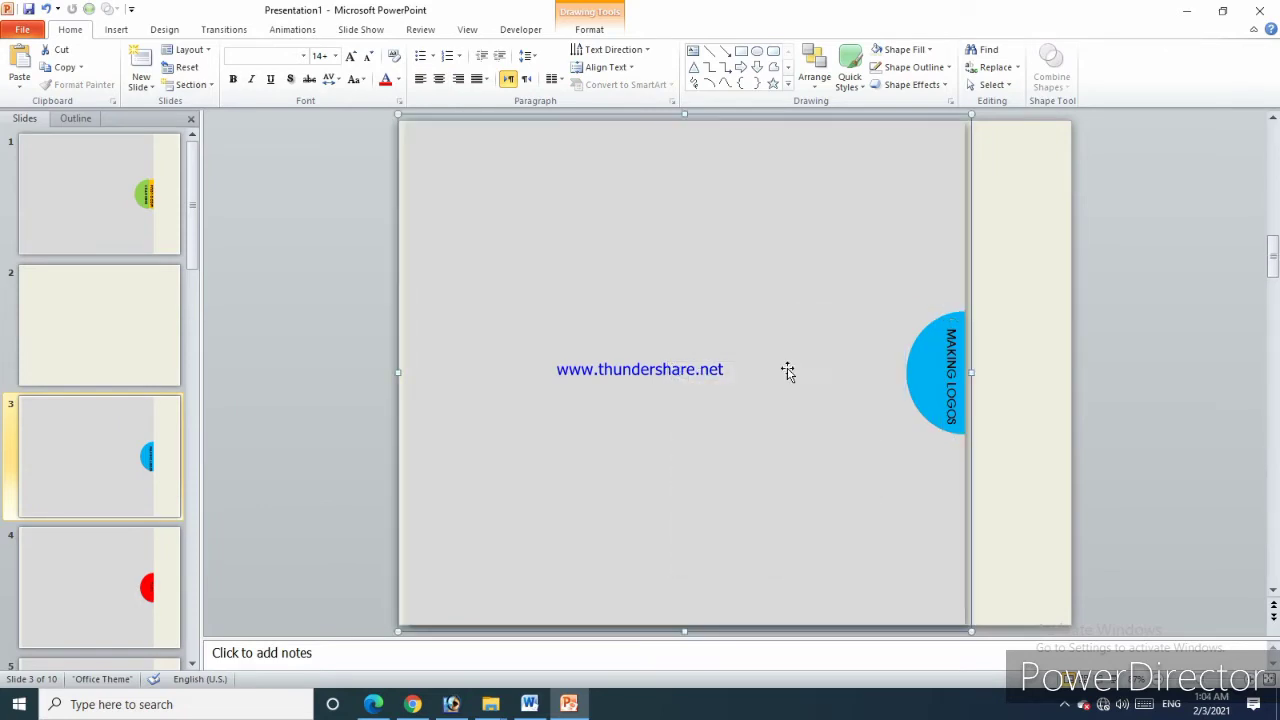
right_click(788, 372)
click(820, 377)
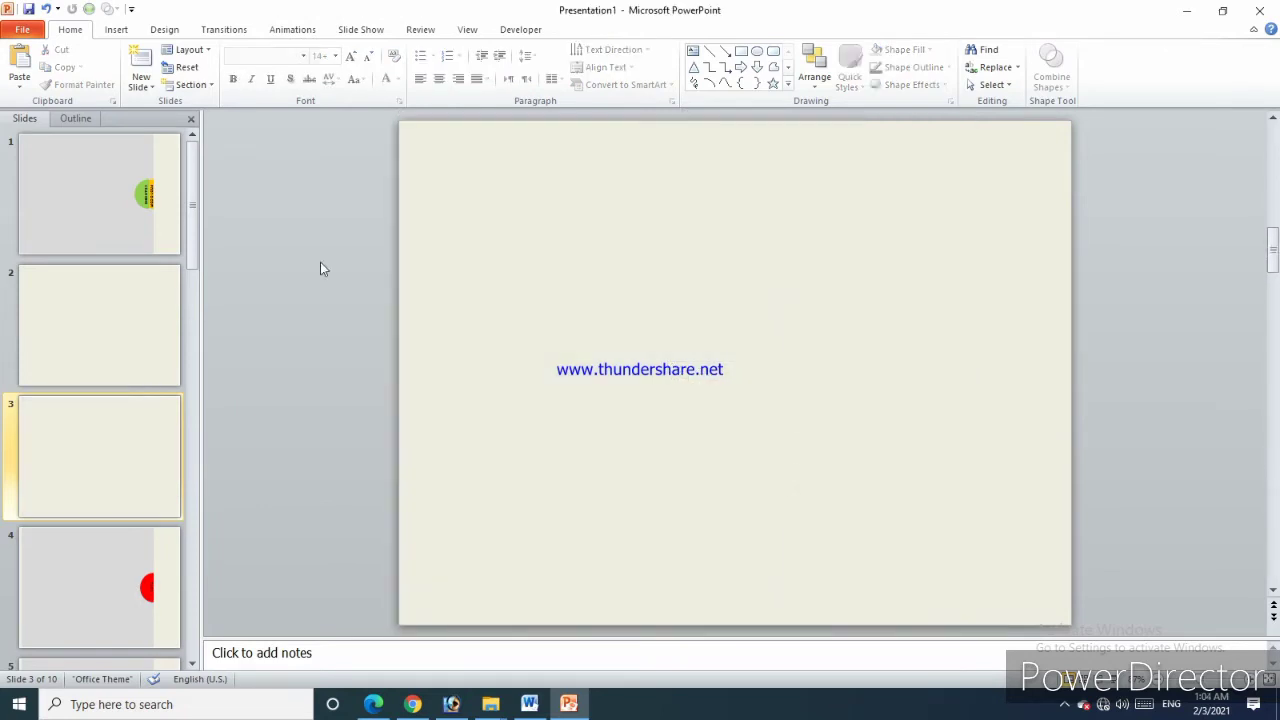
Paste the MAKING LOGOS page onto slide 1 with the destination theme, in front of SCANNING, then open slide 4.
click(125, 185)
right_click(646, 272)
click(679, 337)
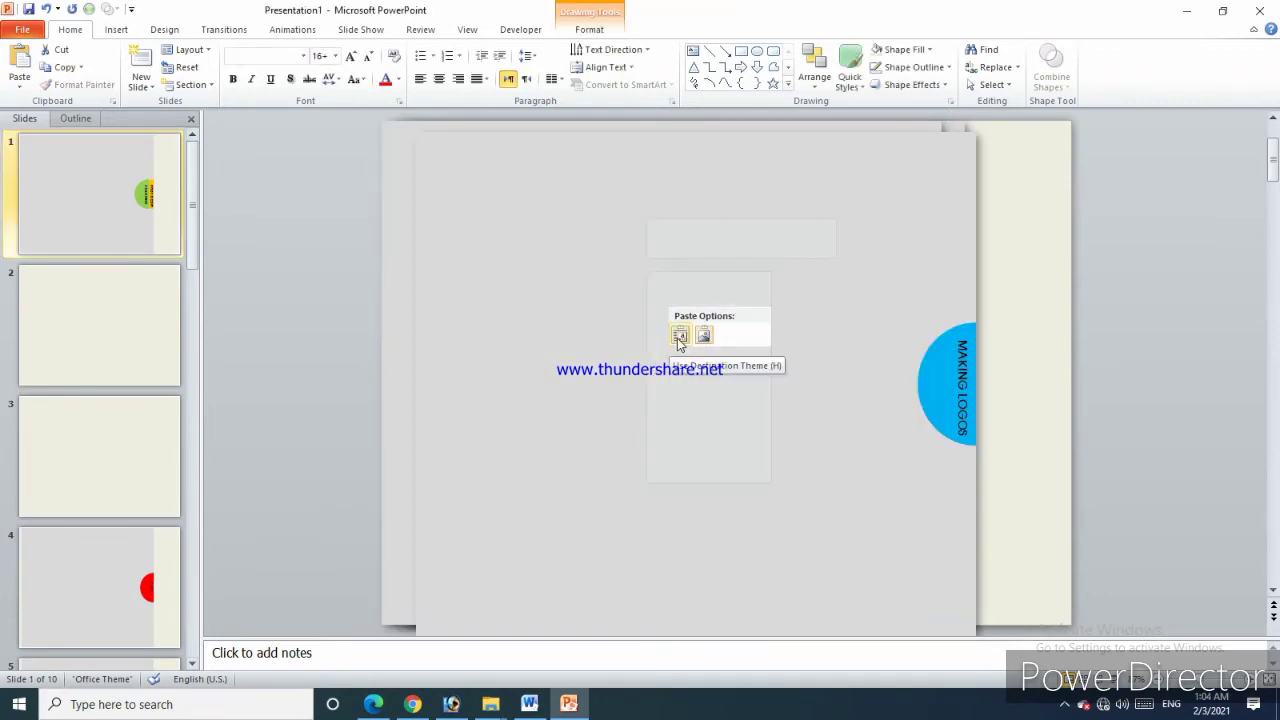
click(679, 337)
mouse_move(797, 337)
mouse_down()
mouse_move(757, 319)
mouse_move(666, 349)
mouse_up()
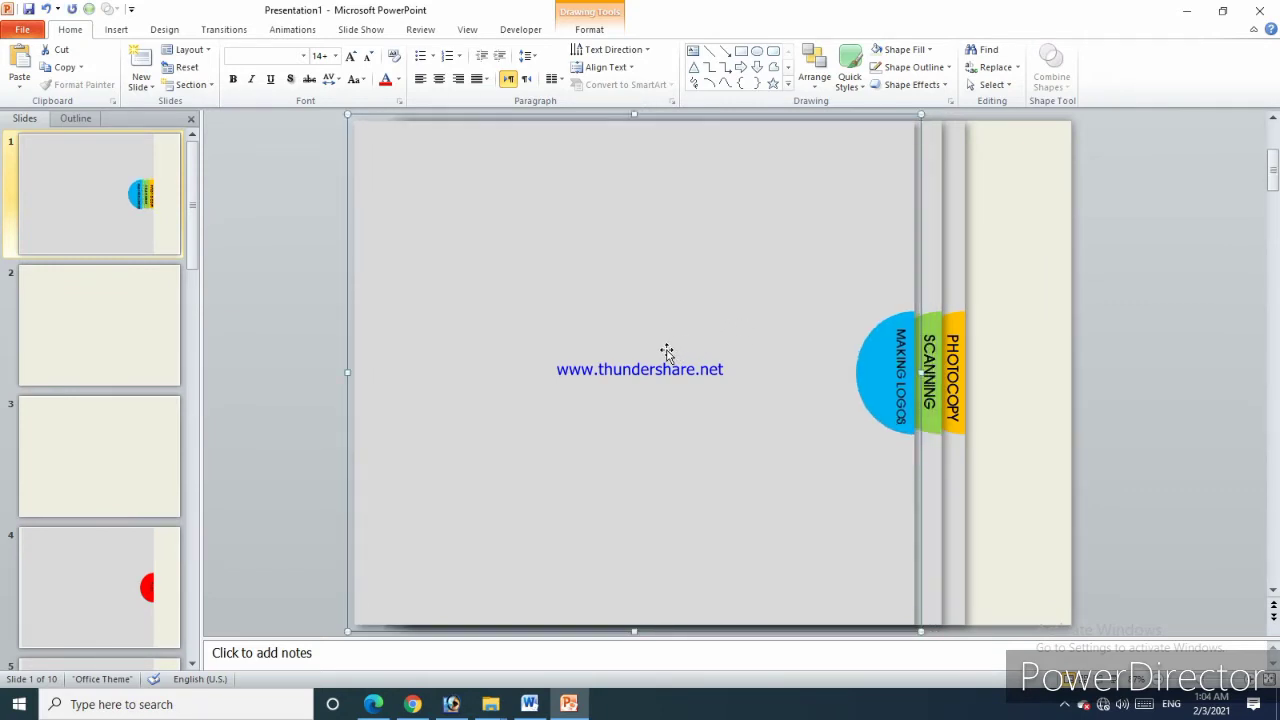
click(958, 316)
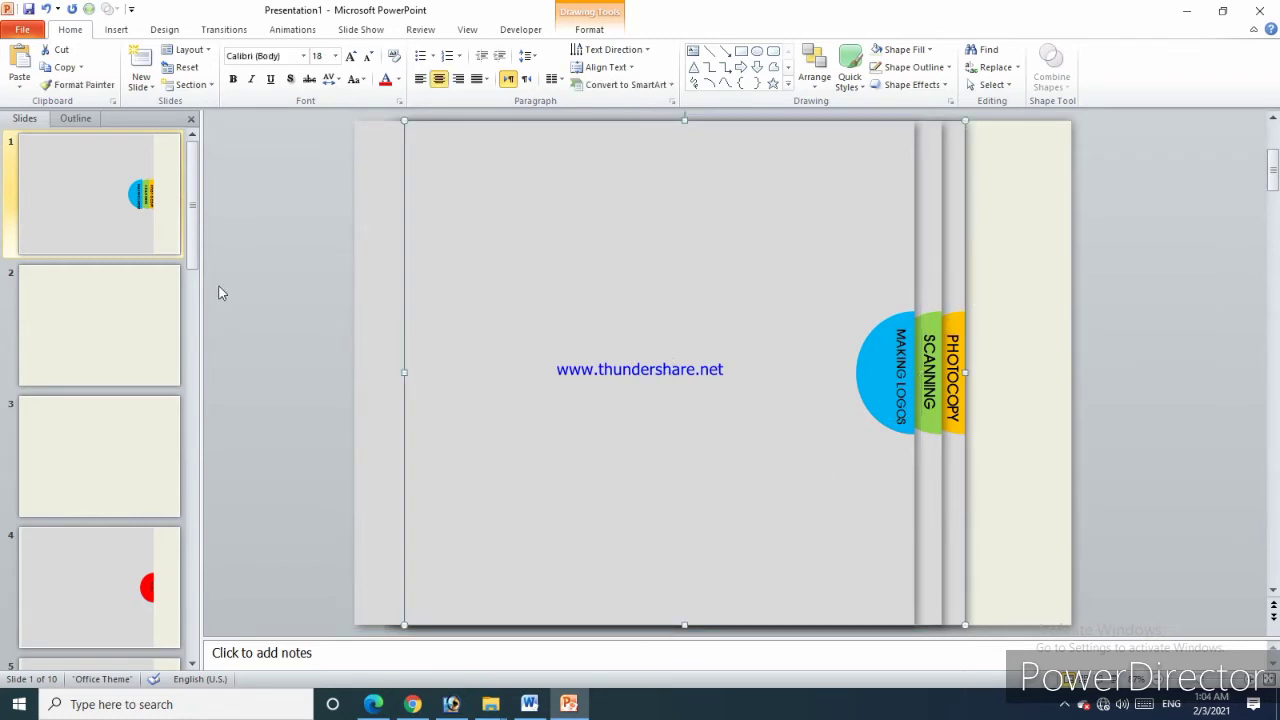
click(104, 584)
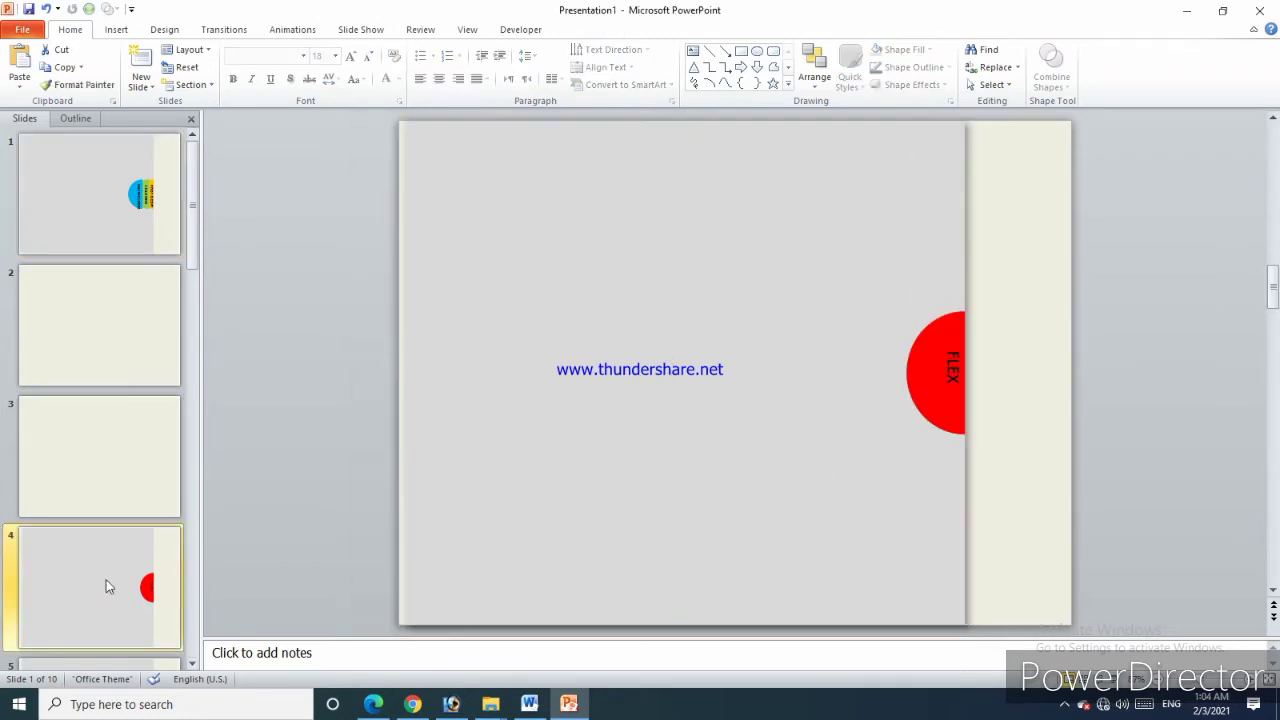
On slide 4, group the grey page with its red FLEX tab and cut the group.
click(821, 375)
right_click(824, 378)
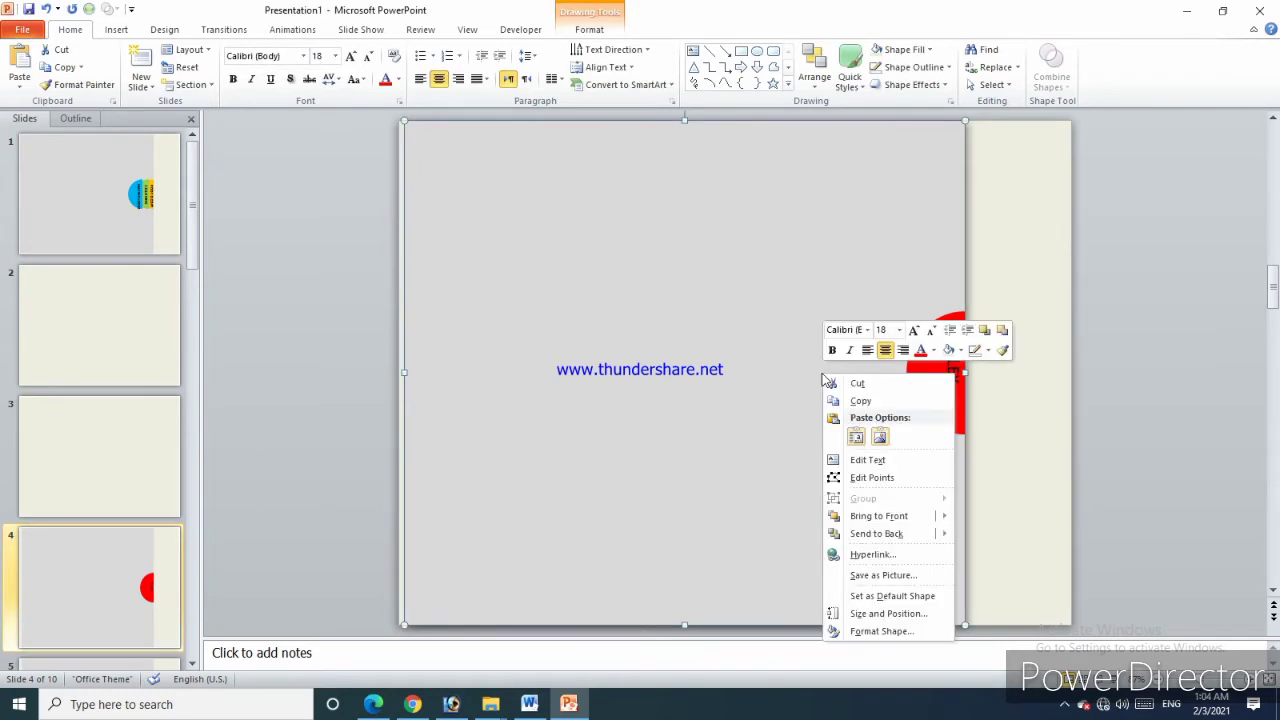
key(Escape)
key(ctrl+a)
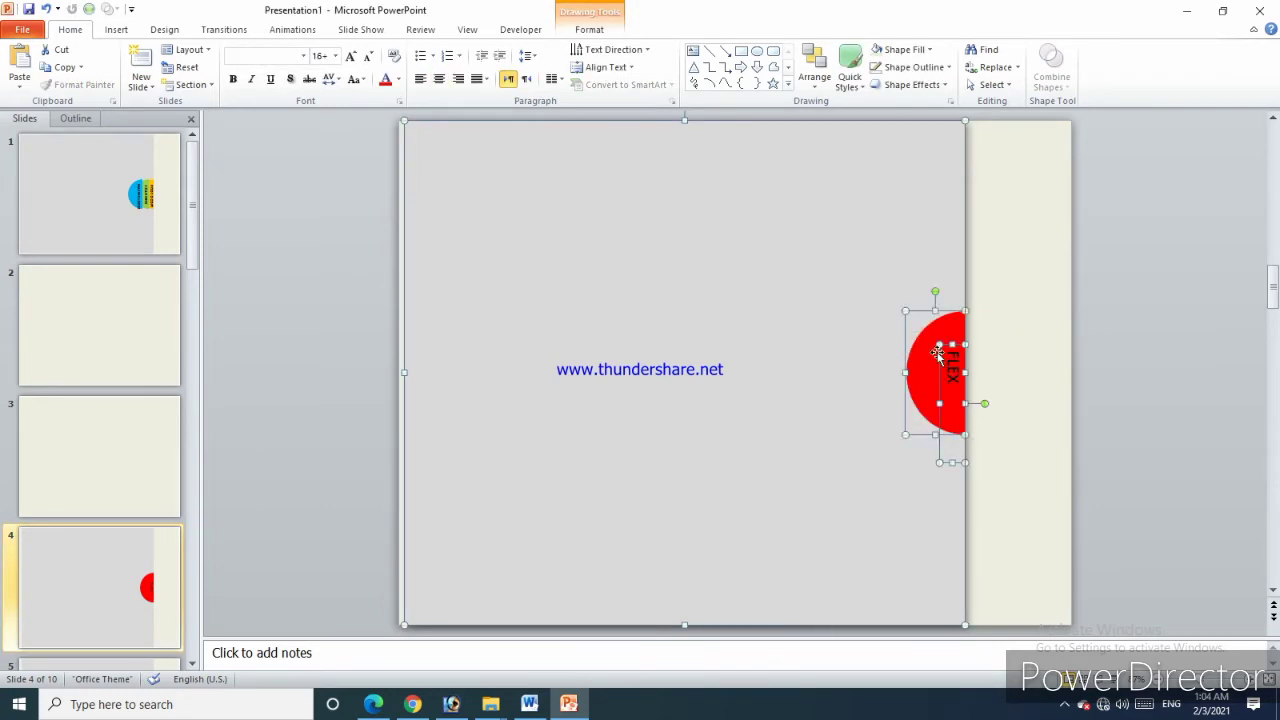
right_click(924, 331)
mouse_move(945, 418)
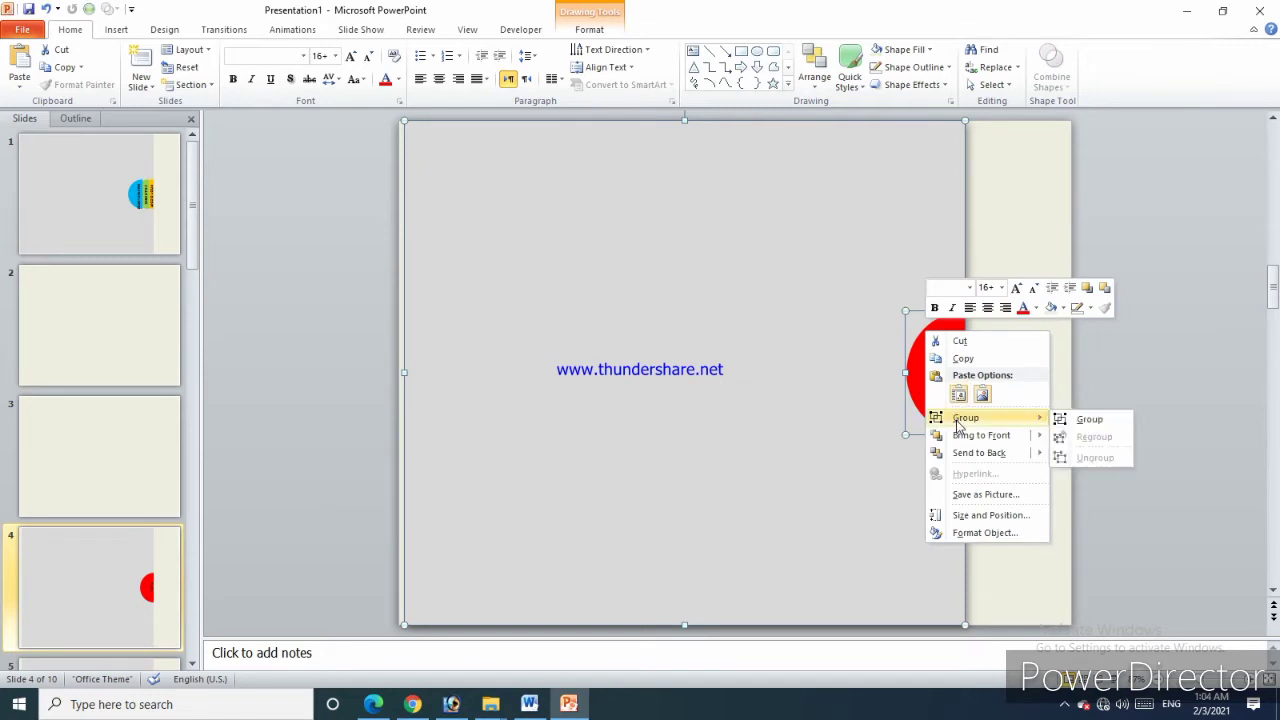
click(1088, 418)
right_click(741, 329)
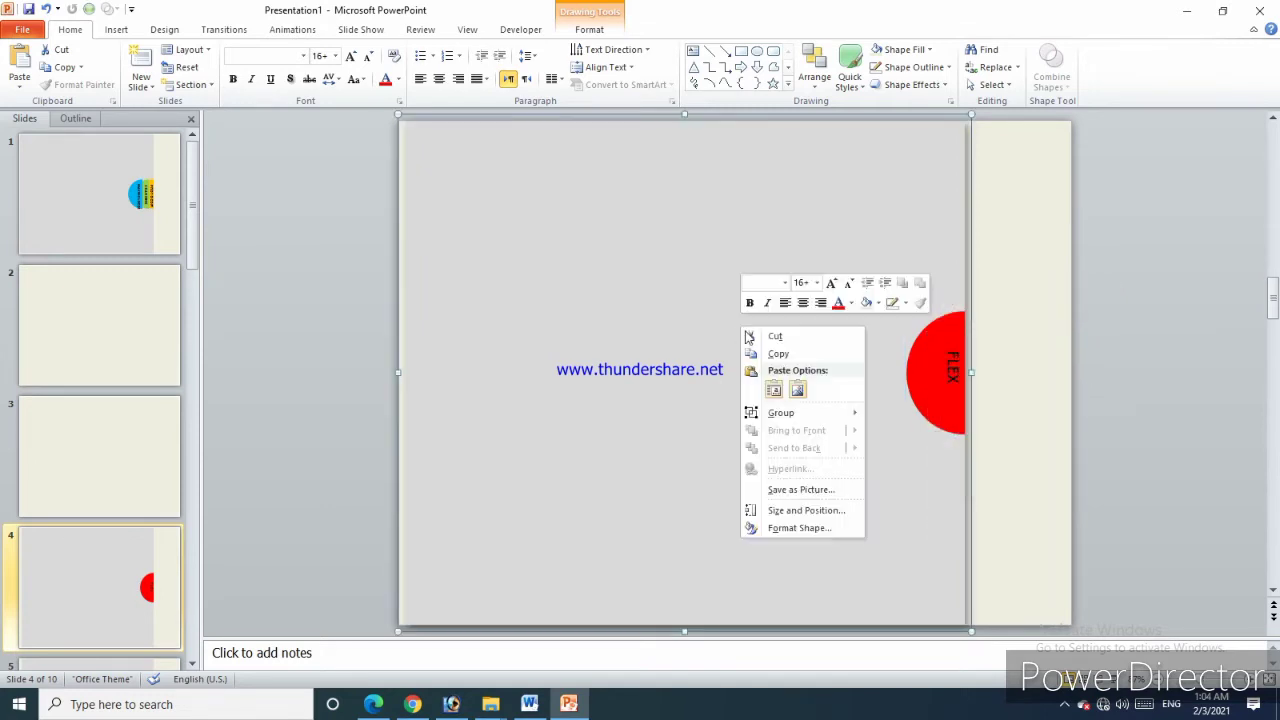
click(772, 336)
On slide 1, shift the existing tab stack slightly right.
click(94, 189)
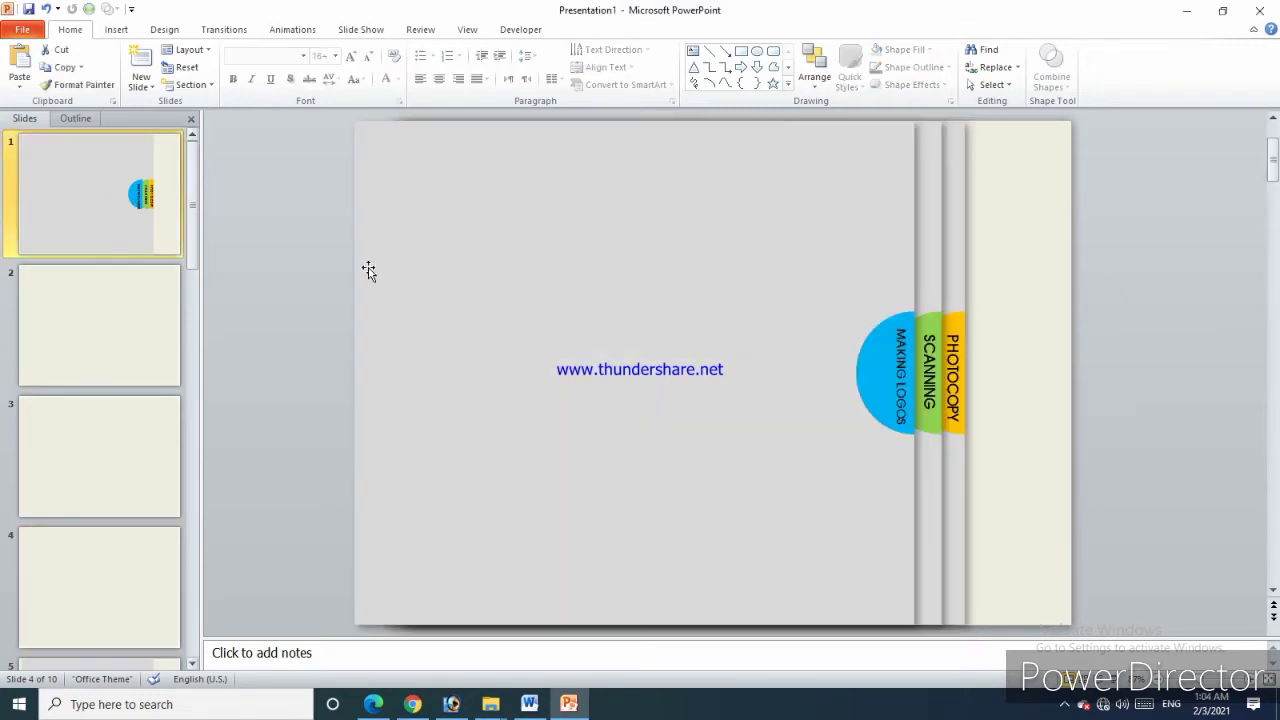
click(878, 350)
key(Right)
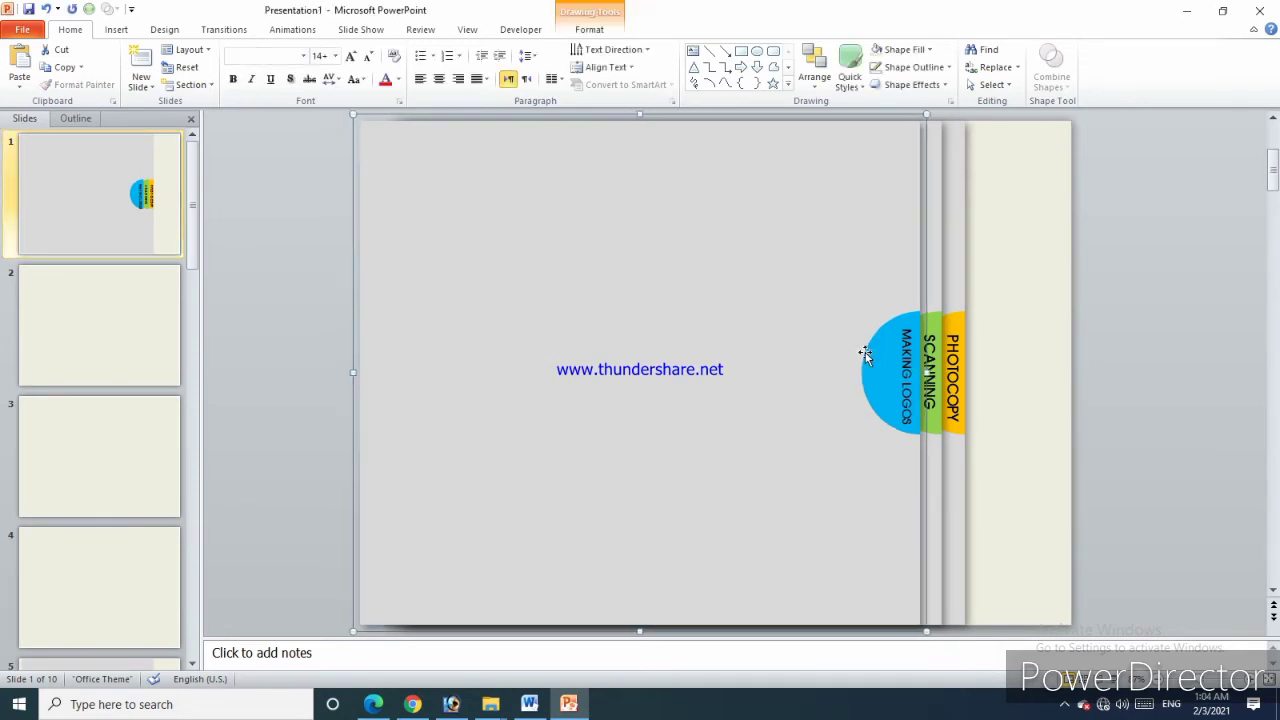
click(807, 354)
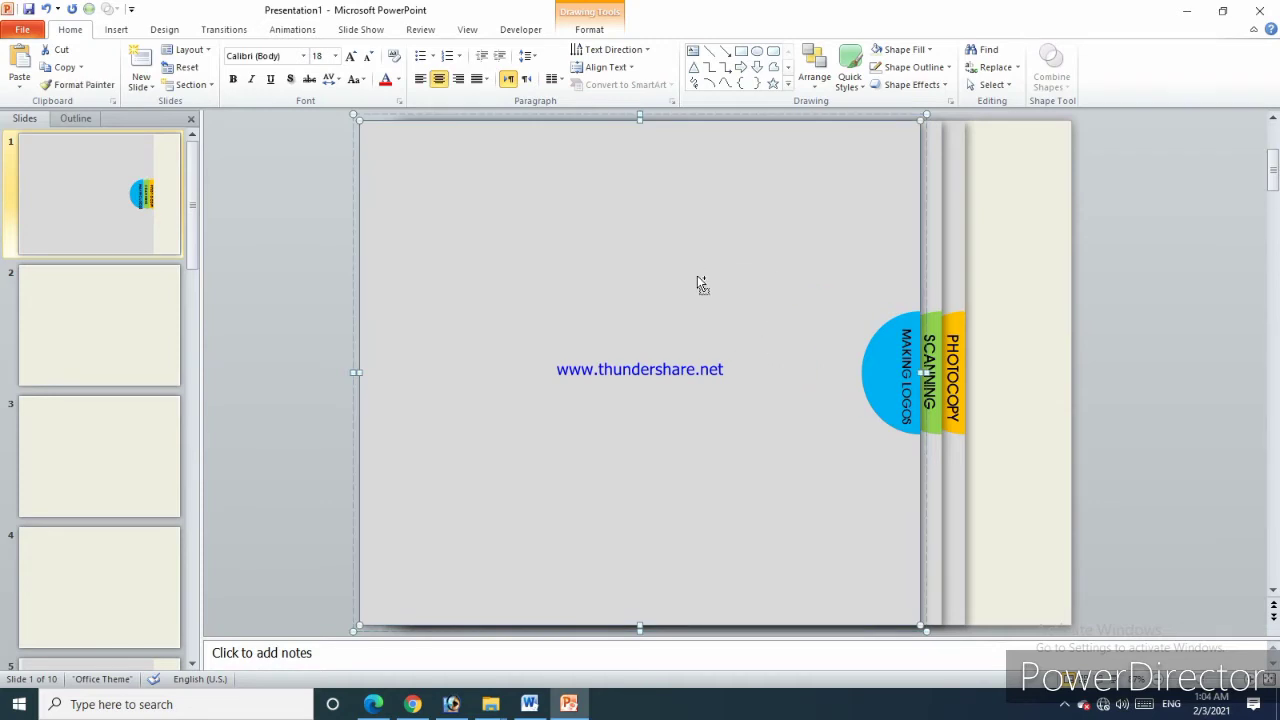
Paste the FLEX page in front of MAKING LOGOS, fine-tune its position, then open slide 5.
key(ctrl+v)
drag(835, 338, 746, 309)
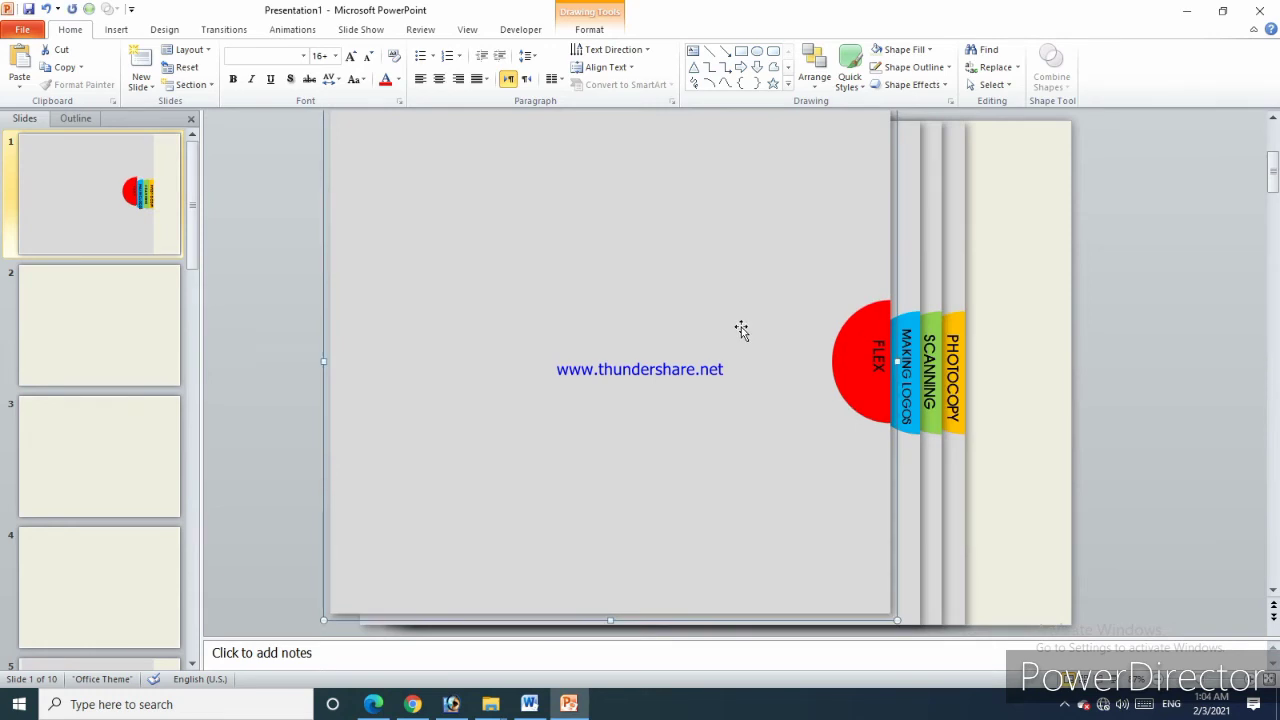
key(Down)
key(Down)
key(Down)
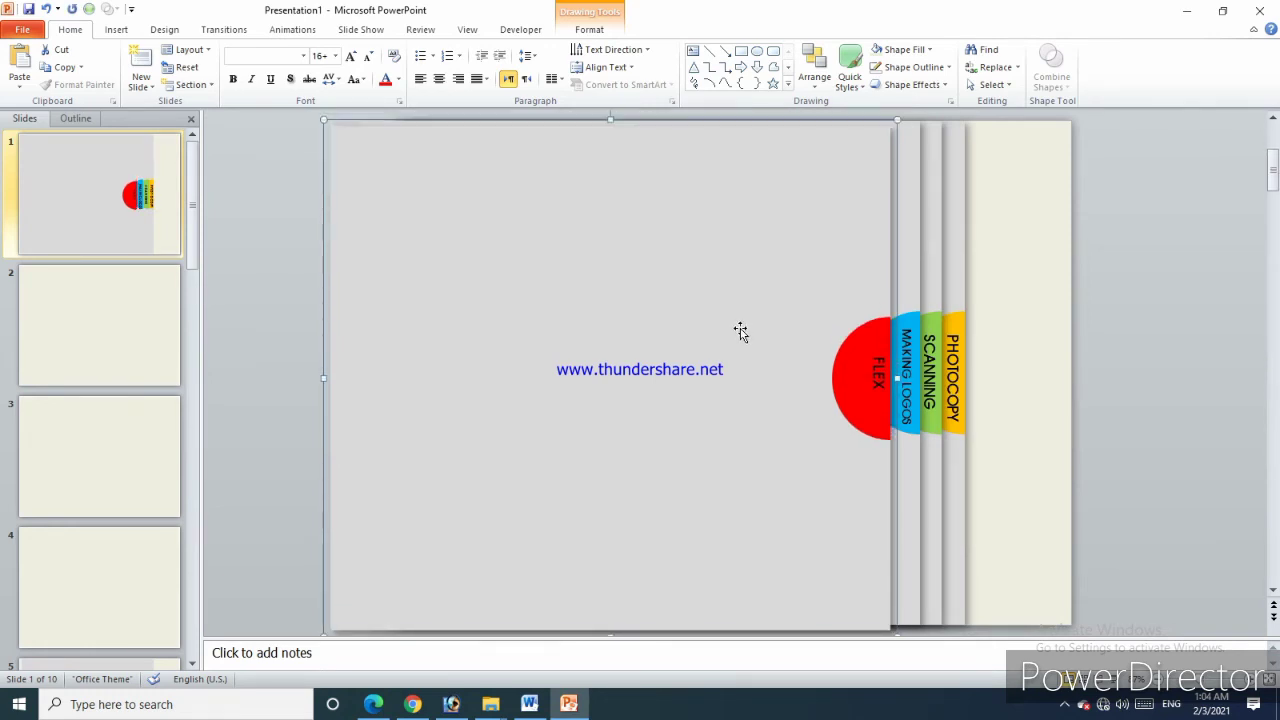
key(Up)
key(Right)
key(Right)
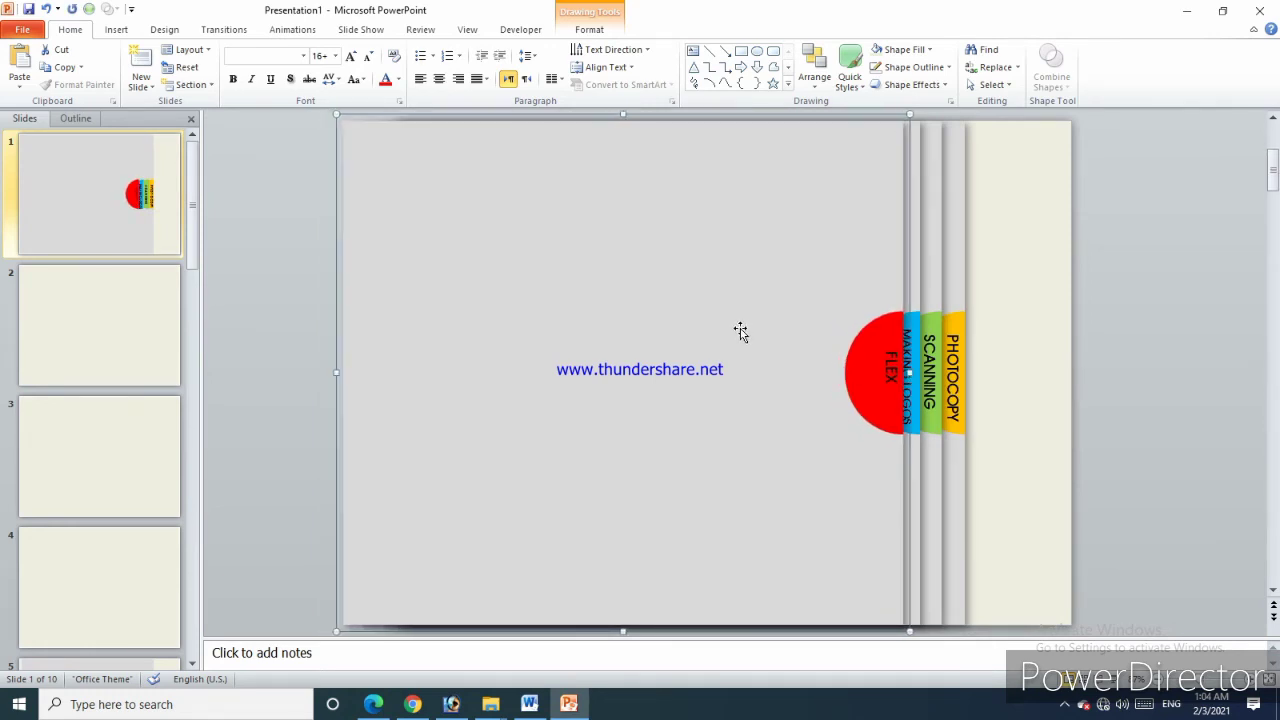
key(Left)
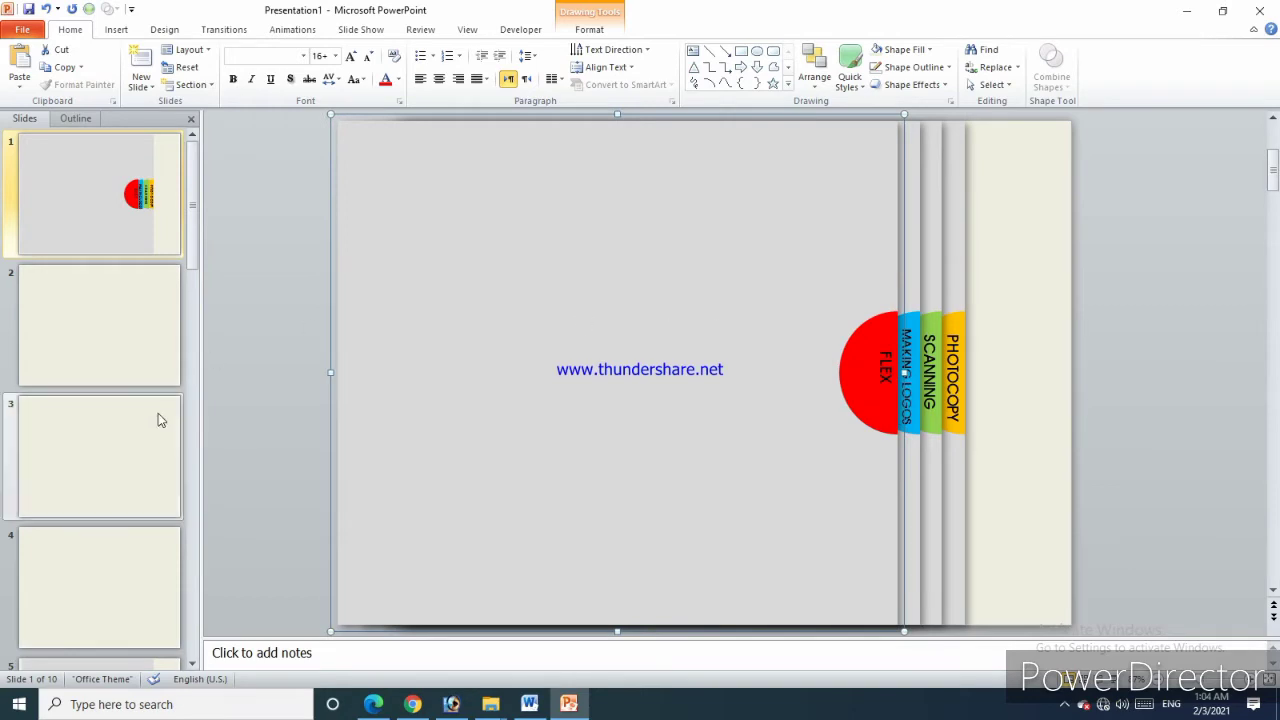
scroll(125, 440, down, 2)
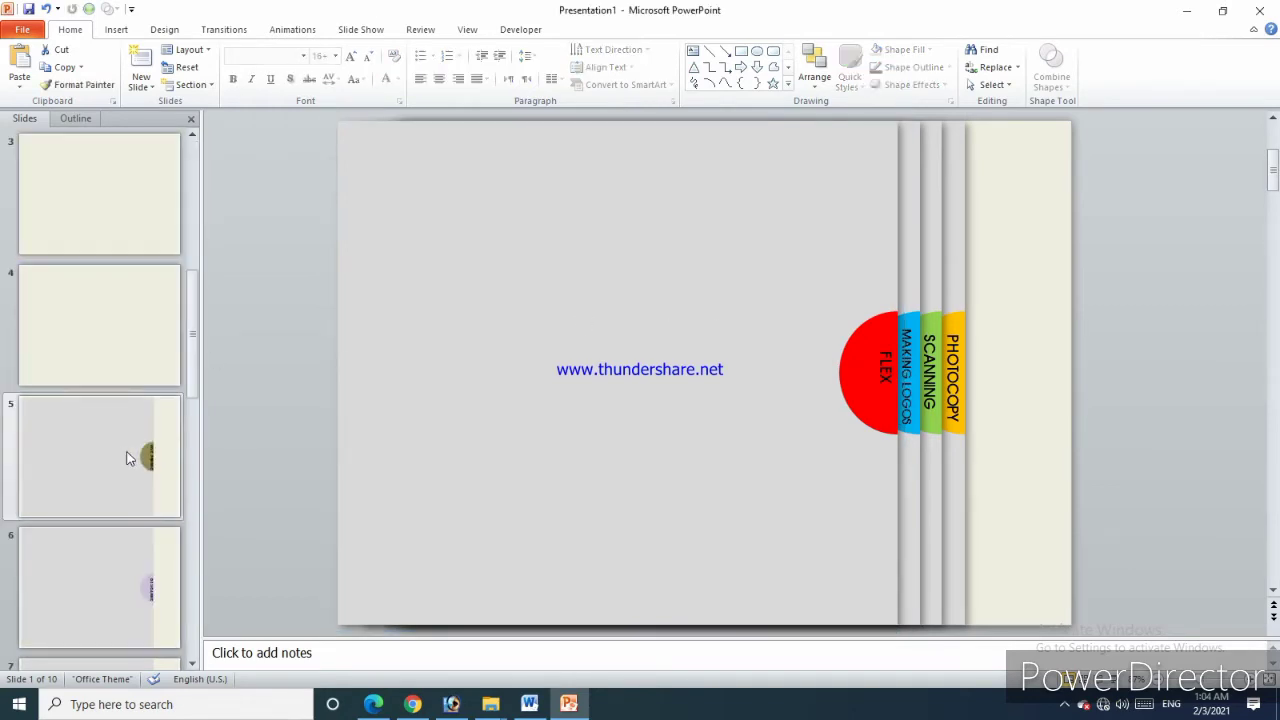
click(127, 446)
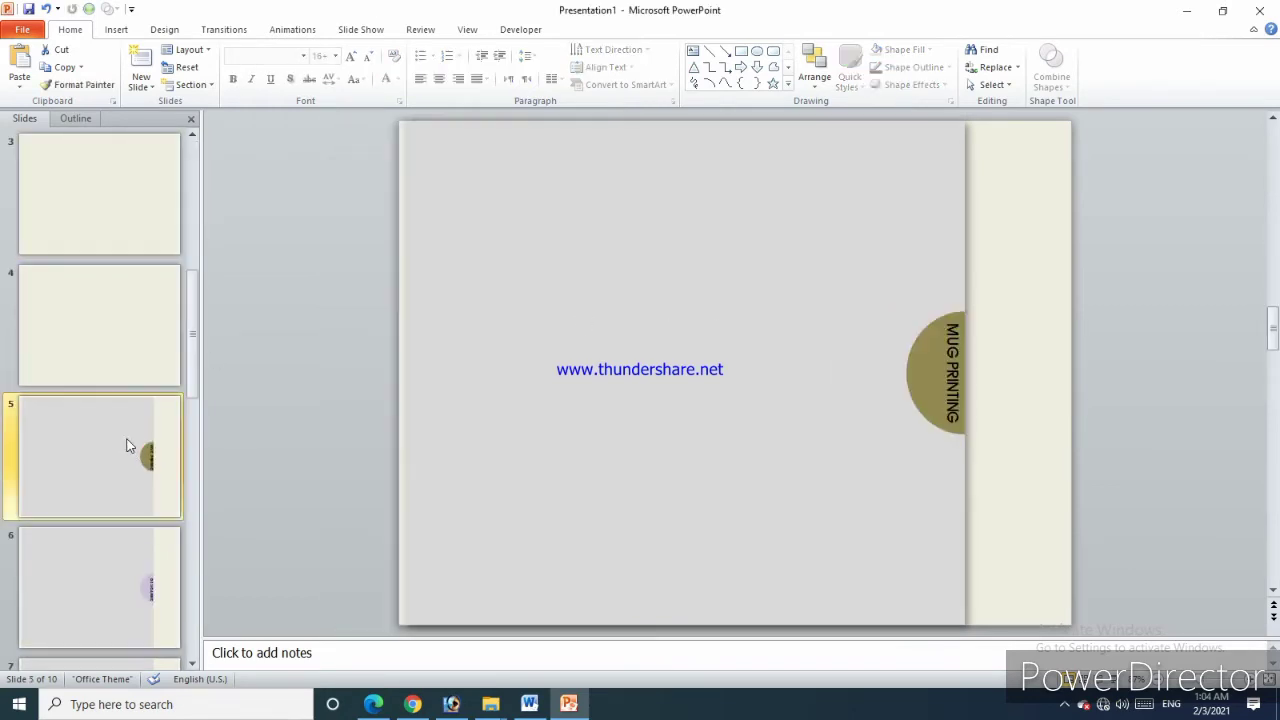
On slide 5, group the grey page with its MUG PRINTING tab and cut the group.
click(889, 325)
click(879, 329)
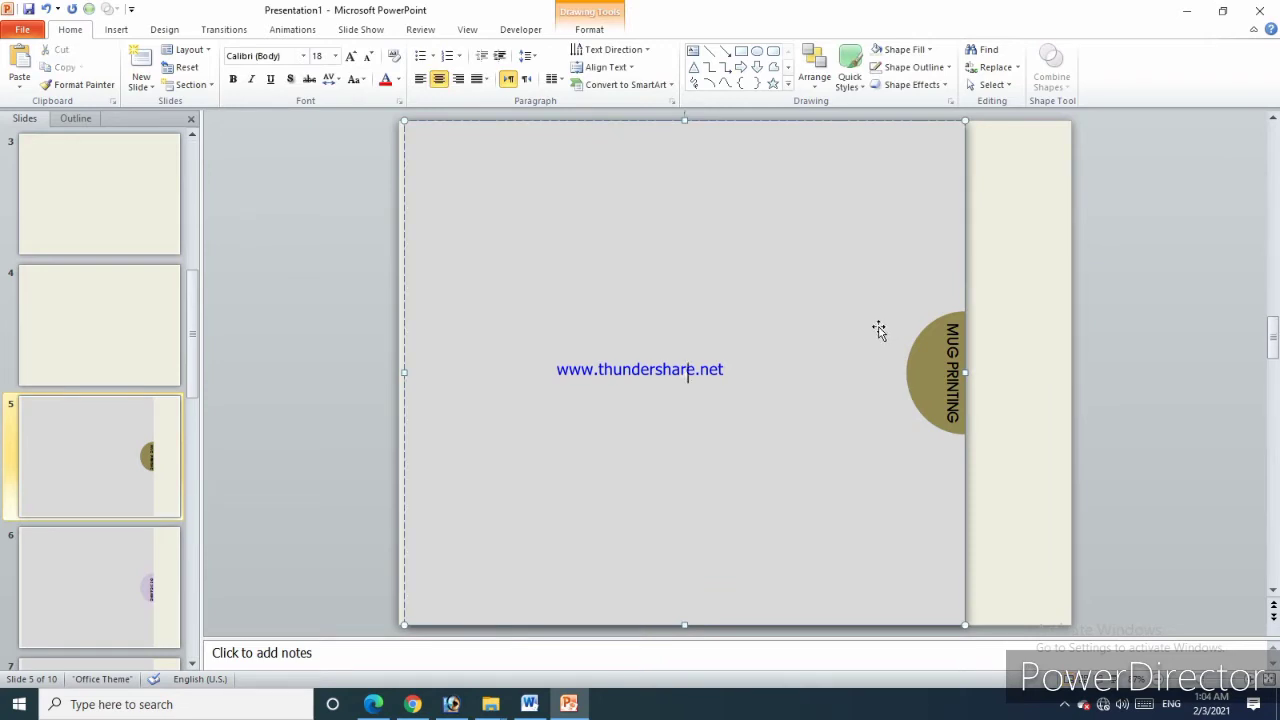
key(Escape)
key(ctrl+a)
right_click(922, 323)
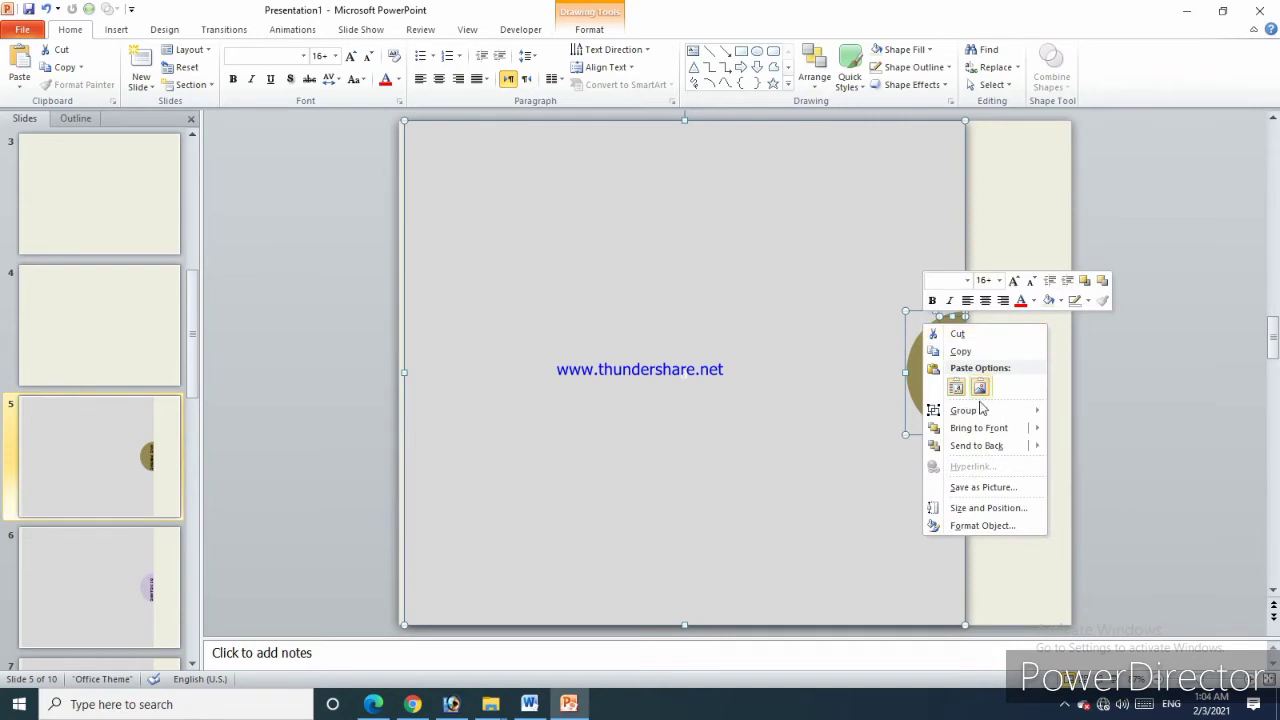
mouse_move(985, 415)
click(1075, 412)
right_click(860, 354)
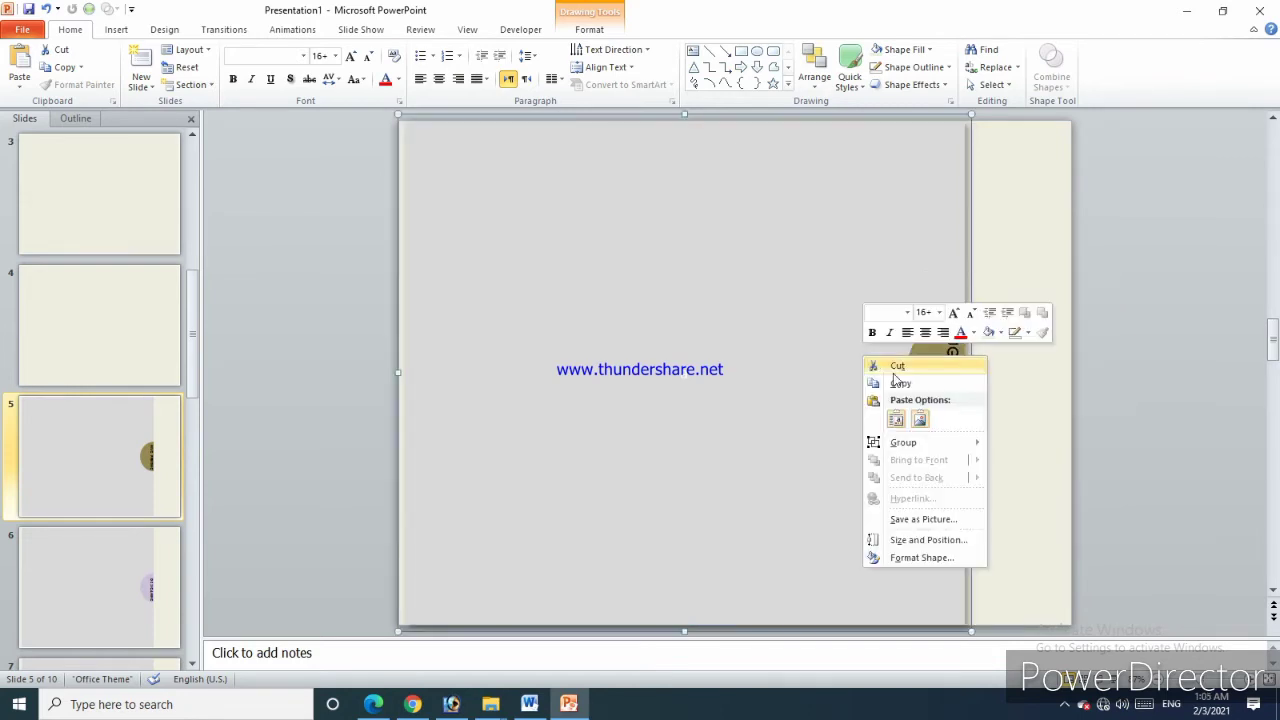
click(891, 366)
Paste the MUG PRINTING page onto slide 1 and nudge it into place in front of FLEX.
scroll(121, 210, up, 3)
click(118, 160)
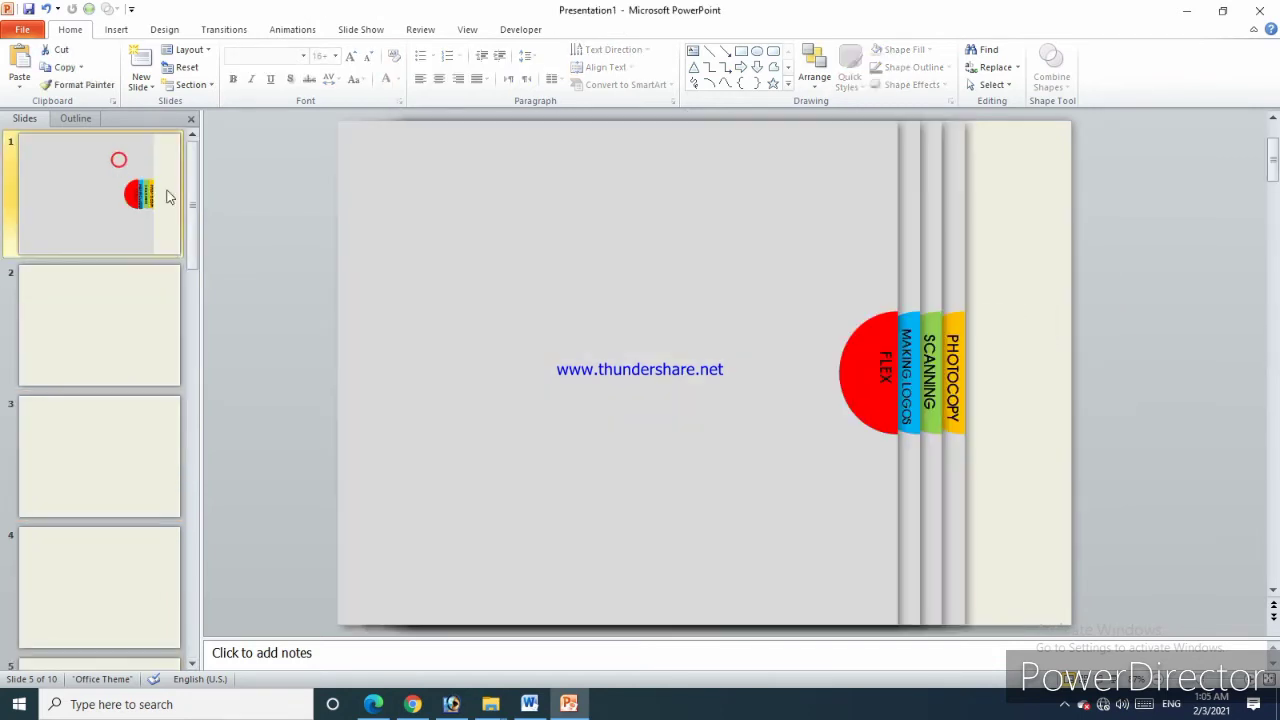
click(724, 365)
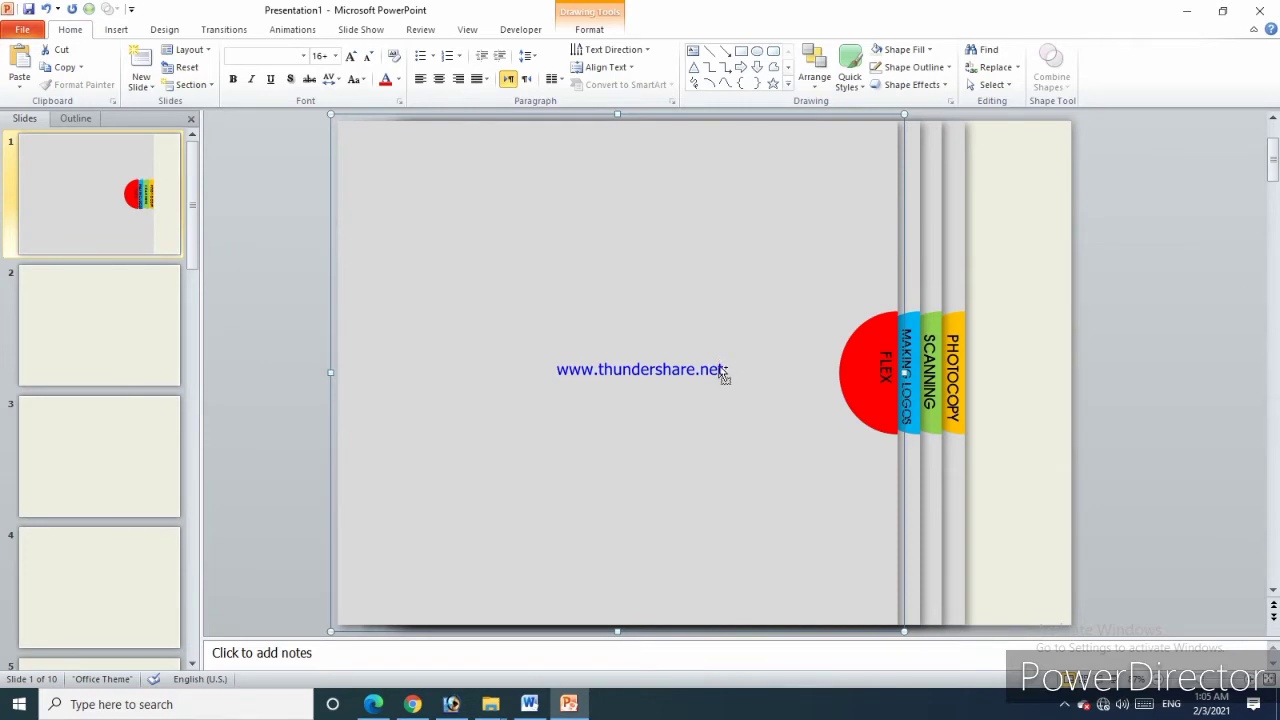
key(ctrl+v)
drag(811, 380, 730, 358)
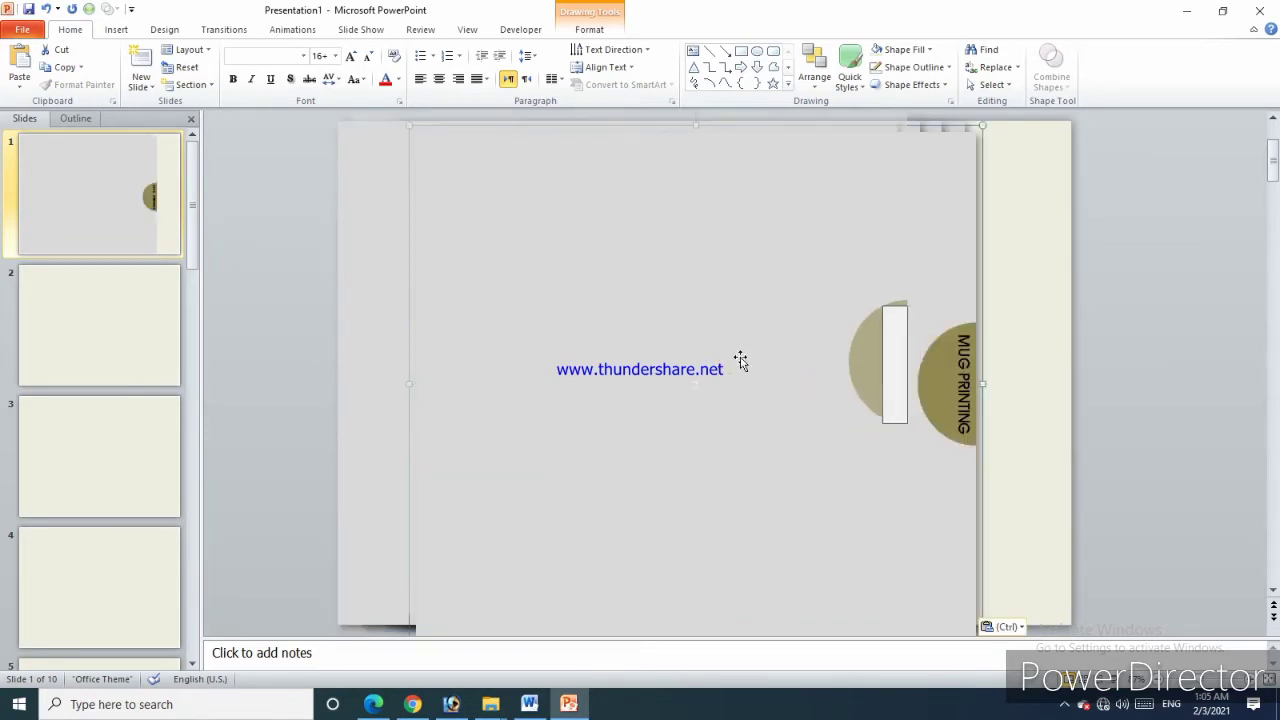
key(Left)
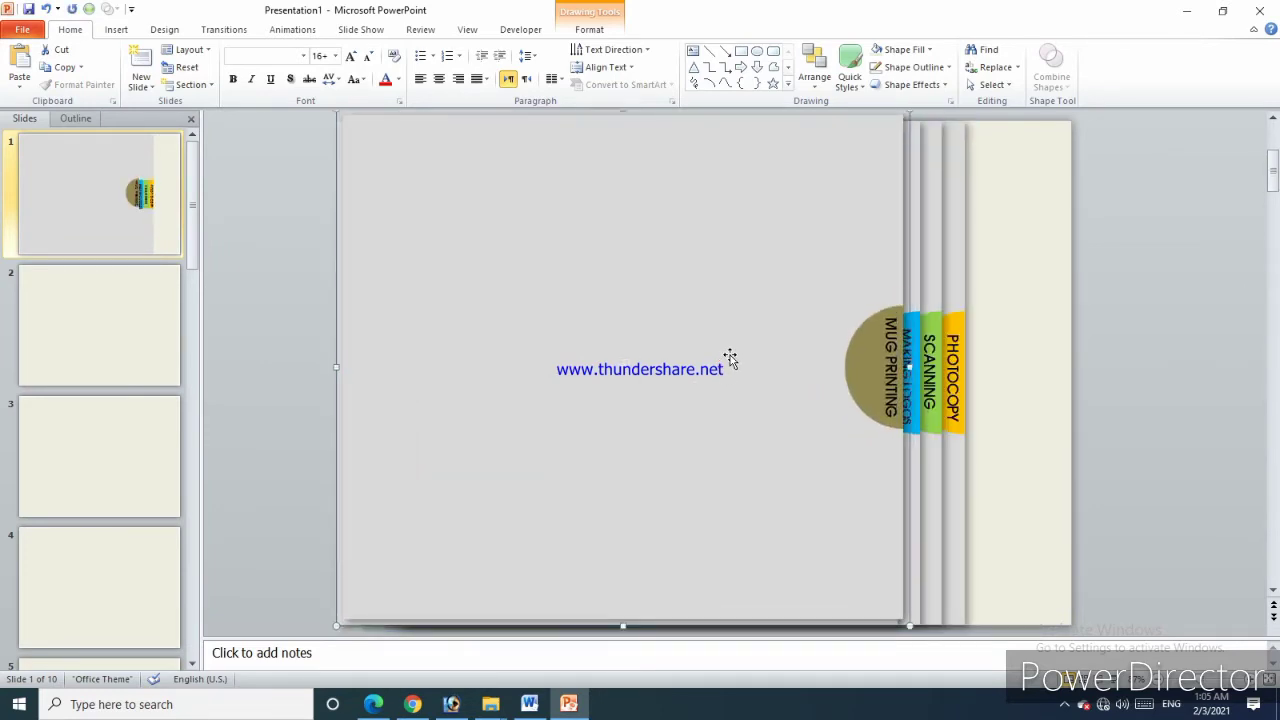
key(Left)
key(Left)
key(Left)
key(Left)
key(Left)
key(Left)
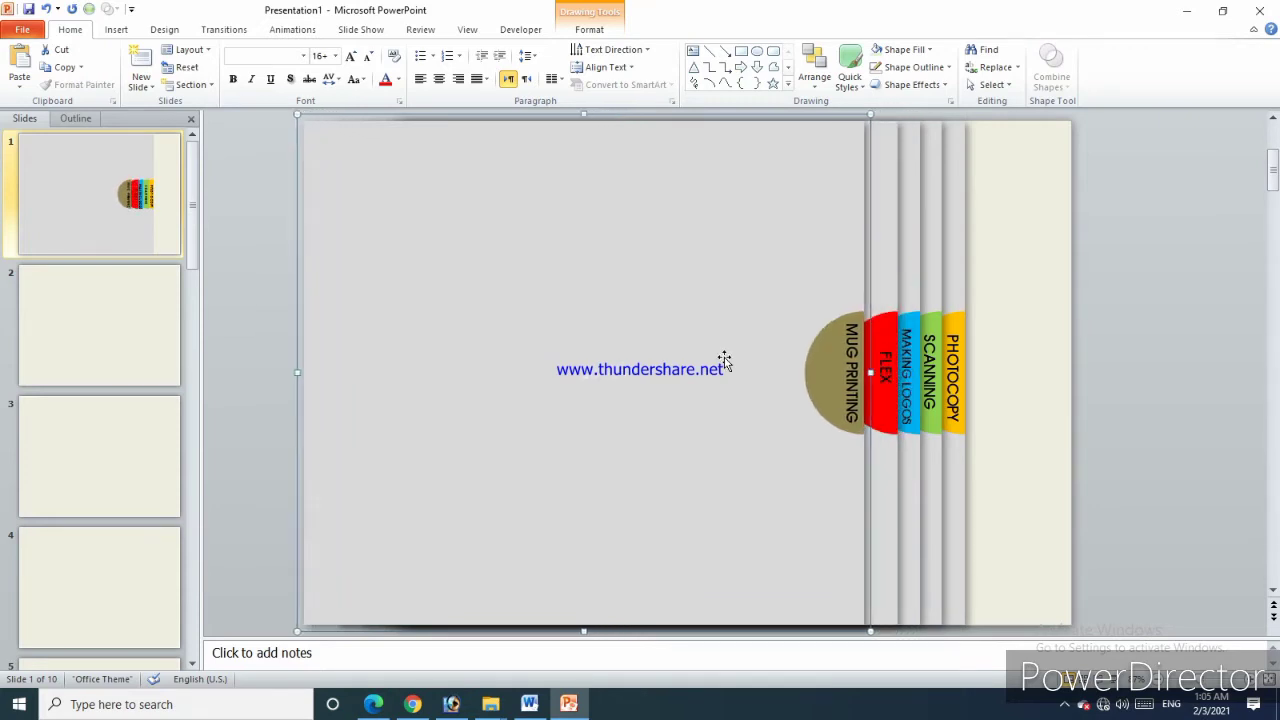
key(Left)
key(Right)
key(Right)
key(Right)
key(Right)
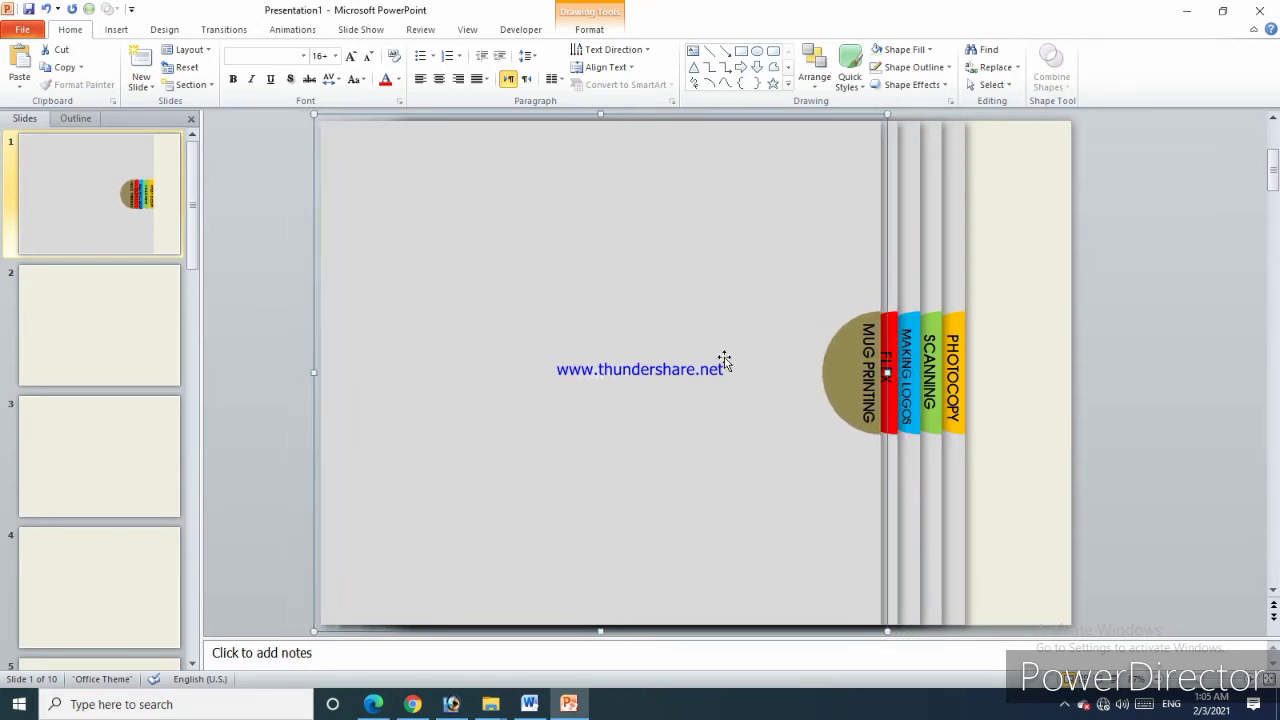
key(Left)
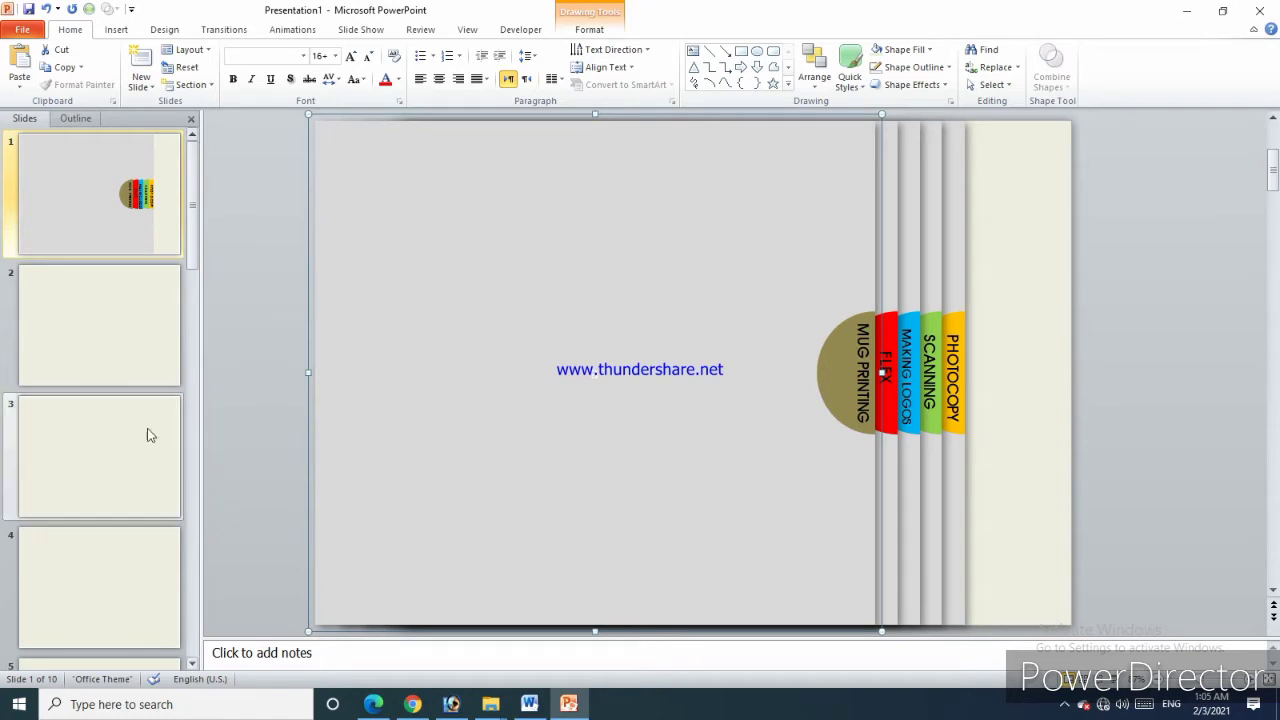
scroll(149, 434, down, 3)
On slide 6, group the grey page with its DESIGANING tab and cut the group.
click(108, 455)
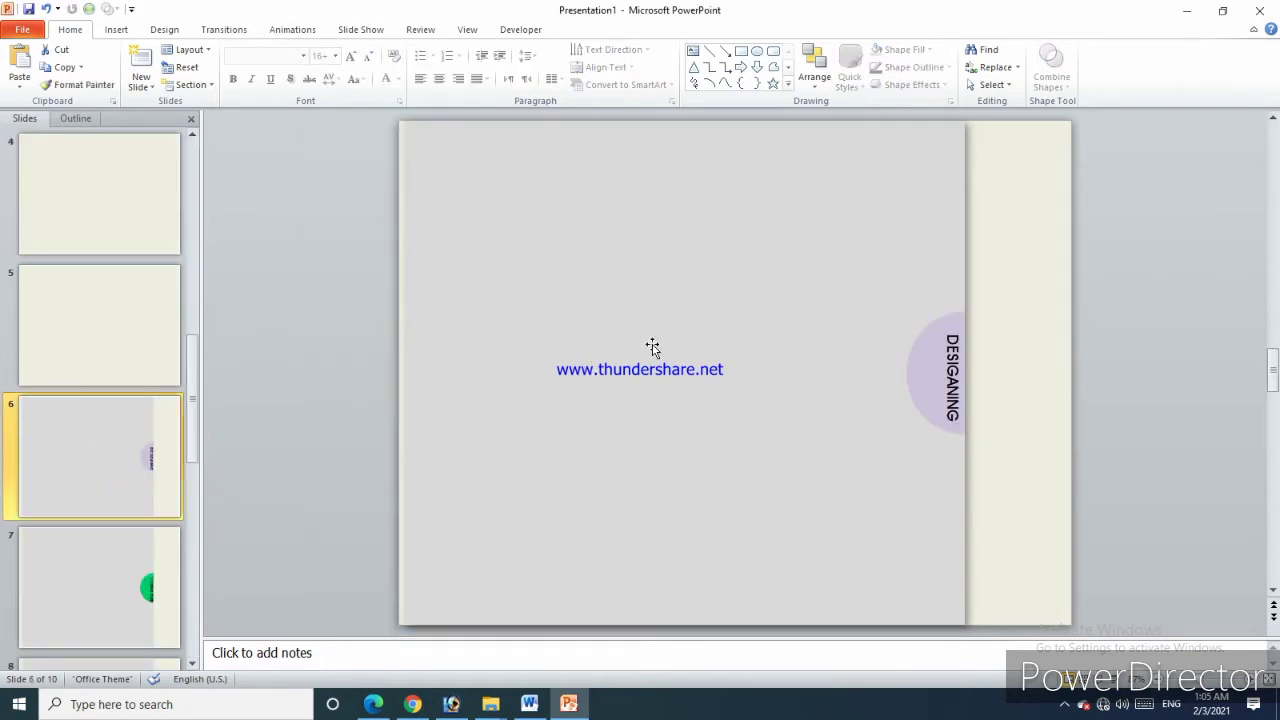
click(857, 344)
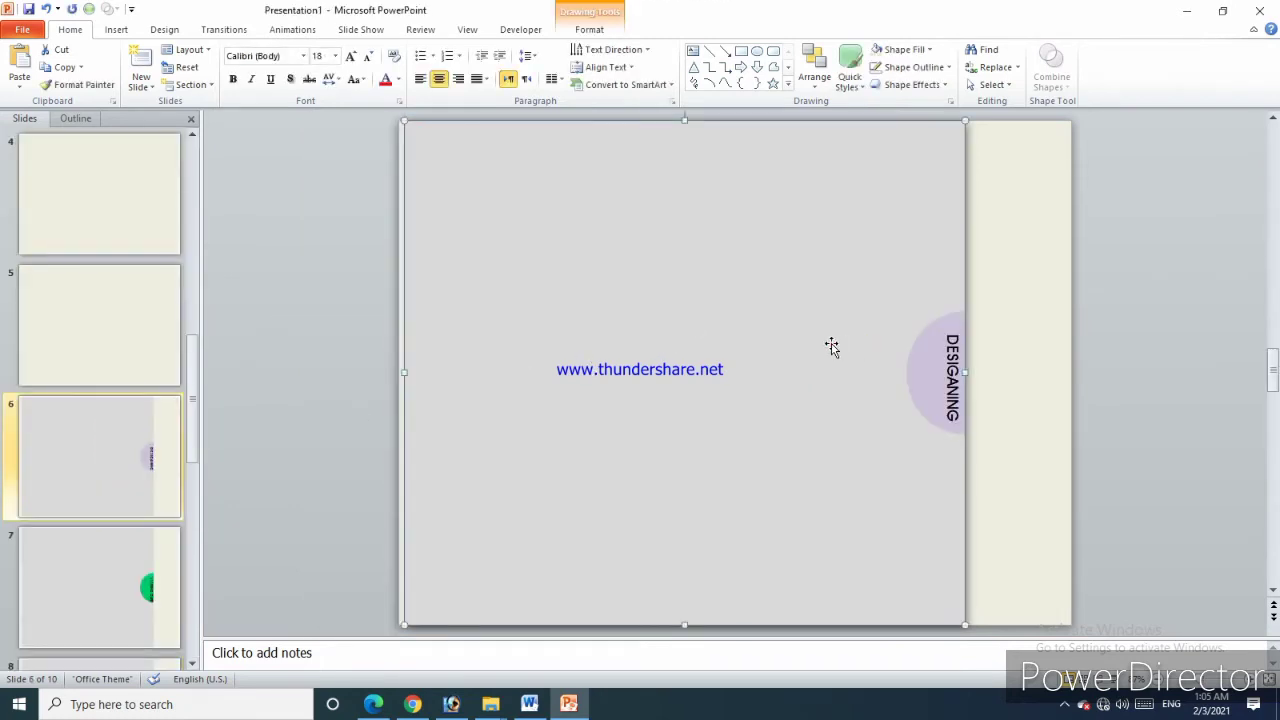
key(Tab)
right_click(912, 340)
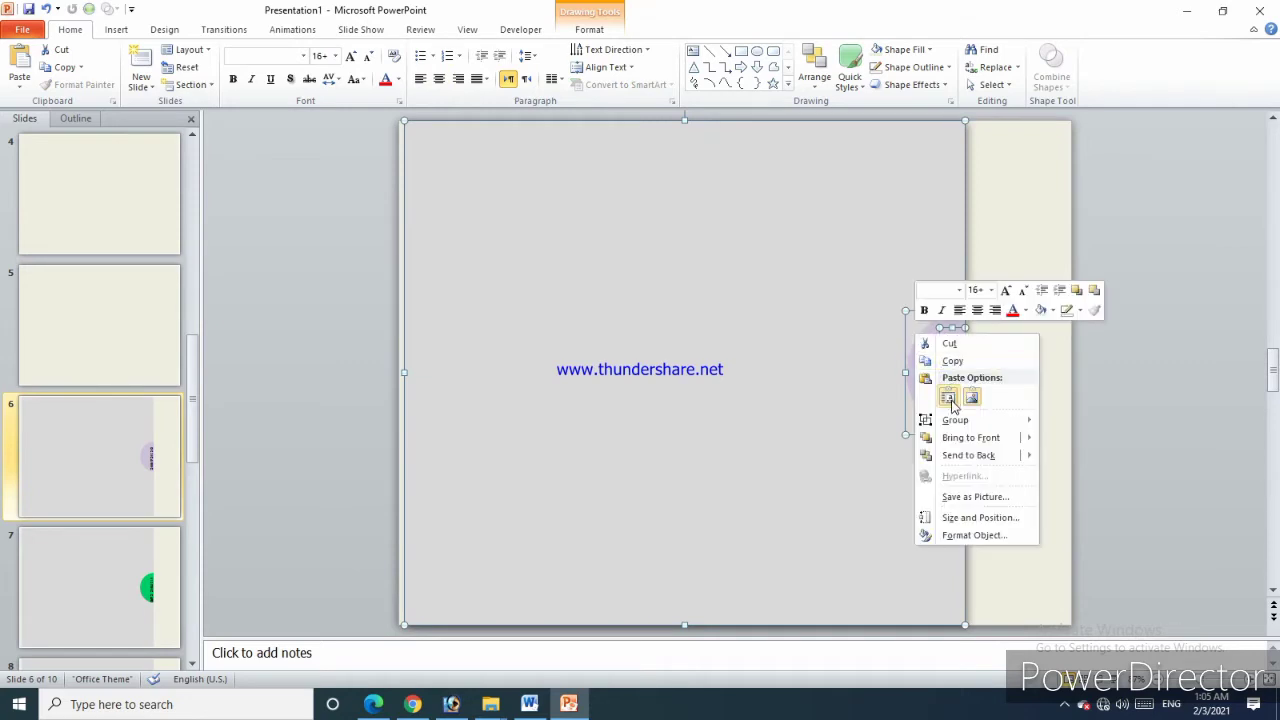
mouse_move(960, 421)
click(1065, 424)
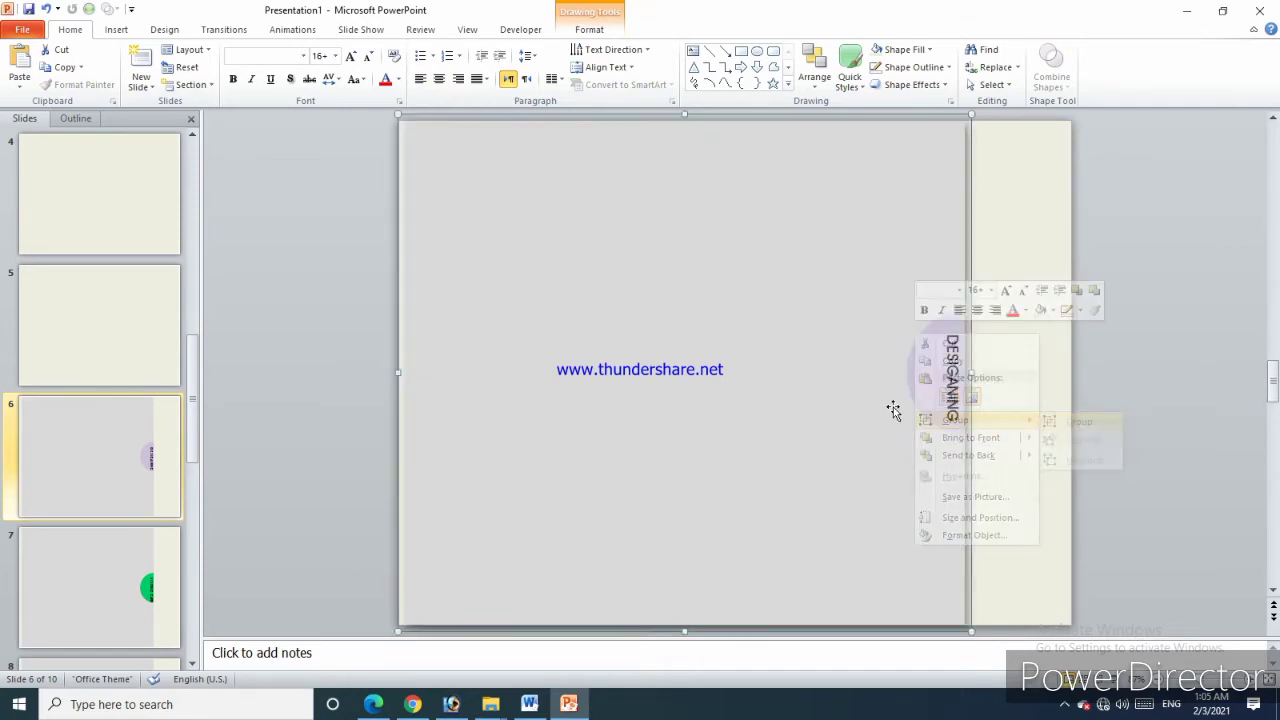
right_click(700, 357)
click(733, 365)
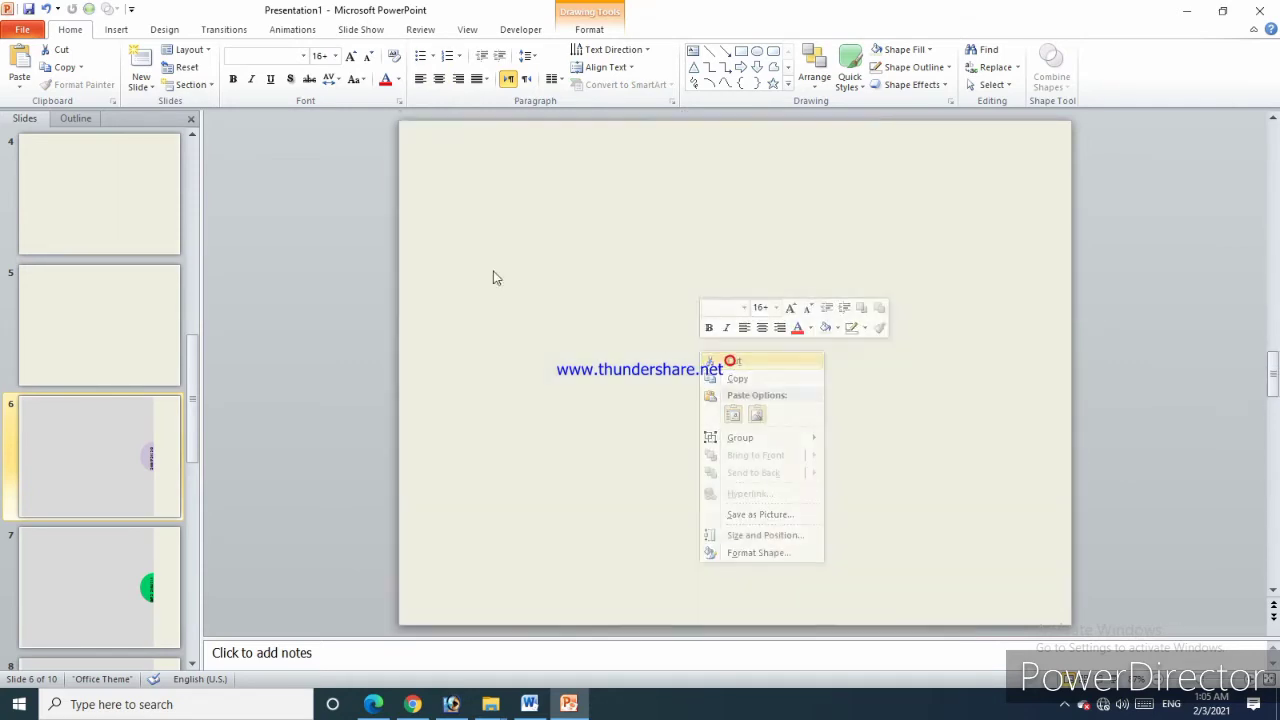
Paste the DESIGANING page onto slide 1 and nudge its tab into line left of MUG PRINTING.
scroll(68, 193, up, 3)
click(68, 193)
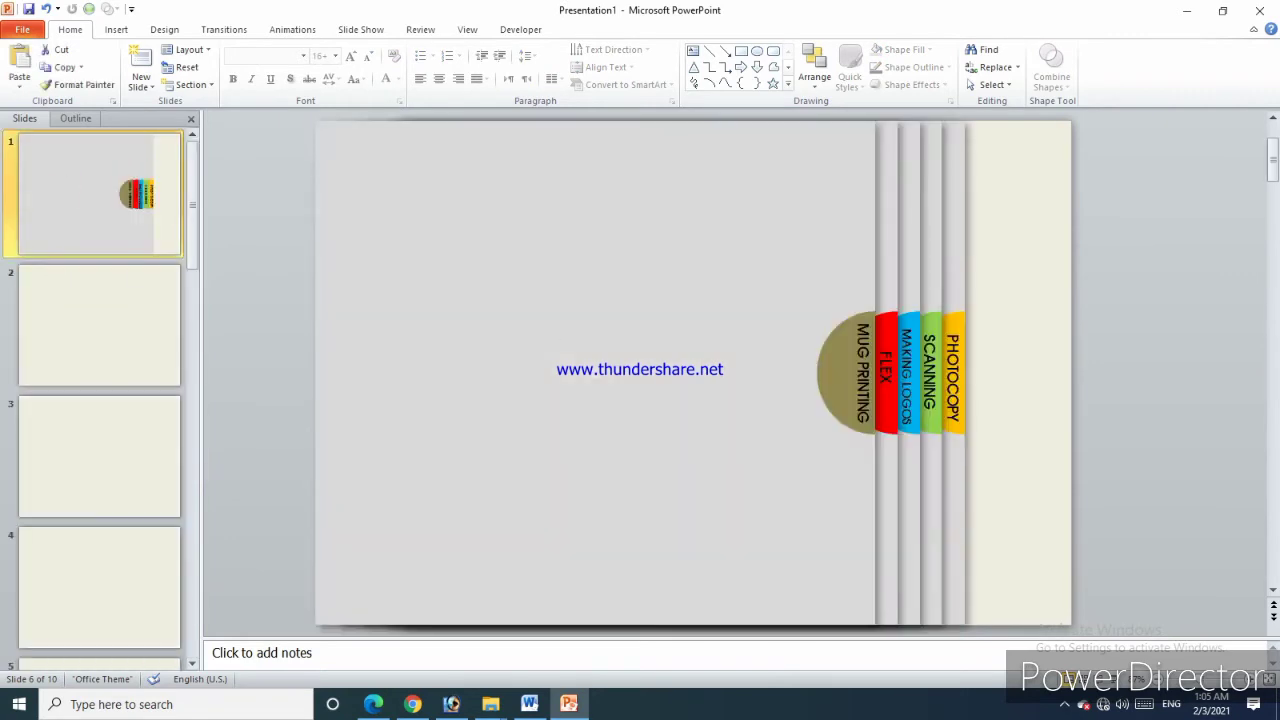
click(733, 360)
right_click(676, 333)
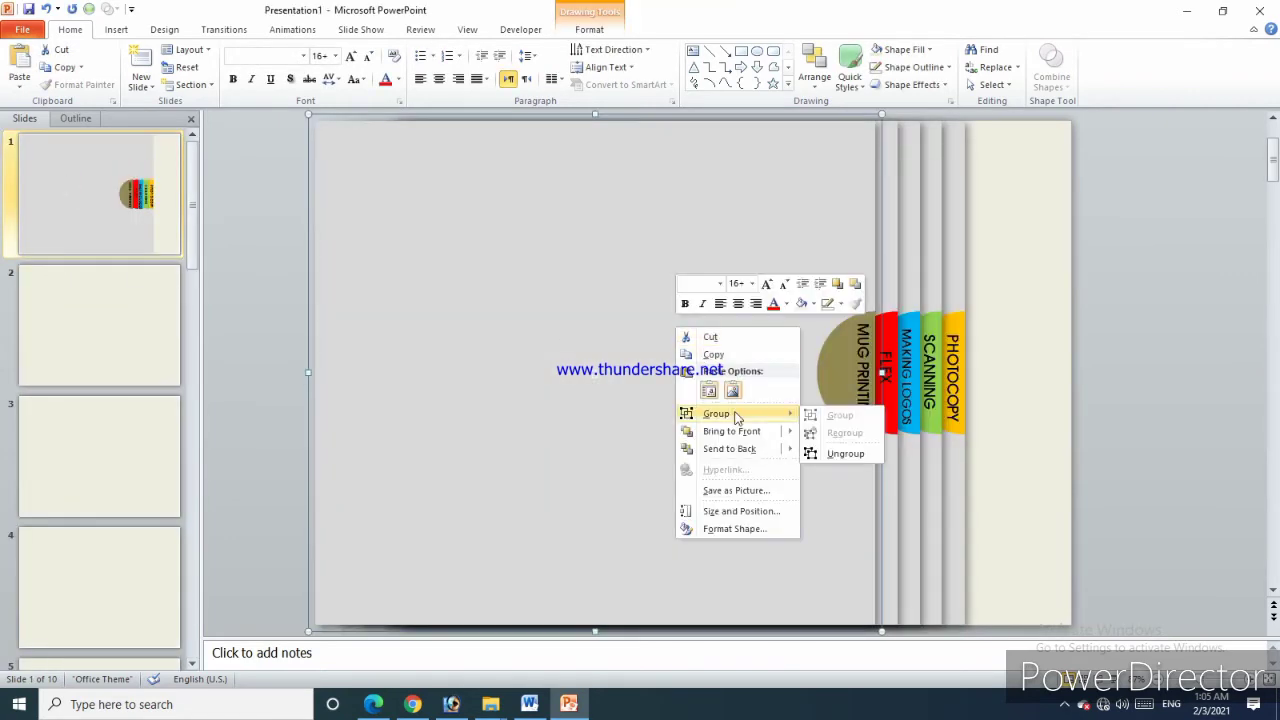
click(710, 391)
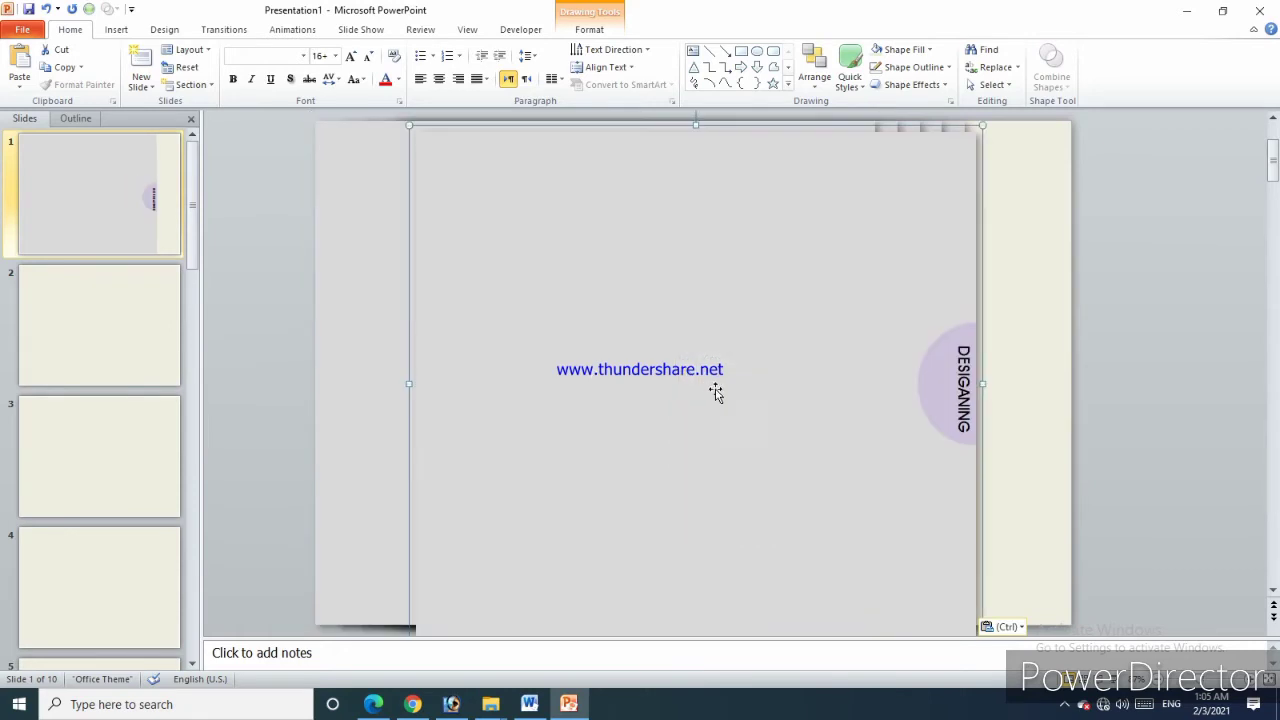
drag(939, 403, 816, 386)
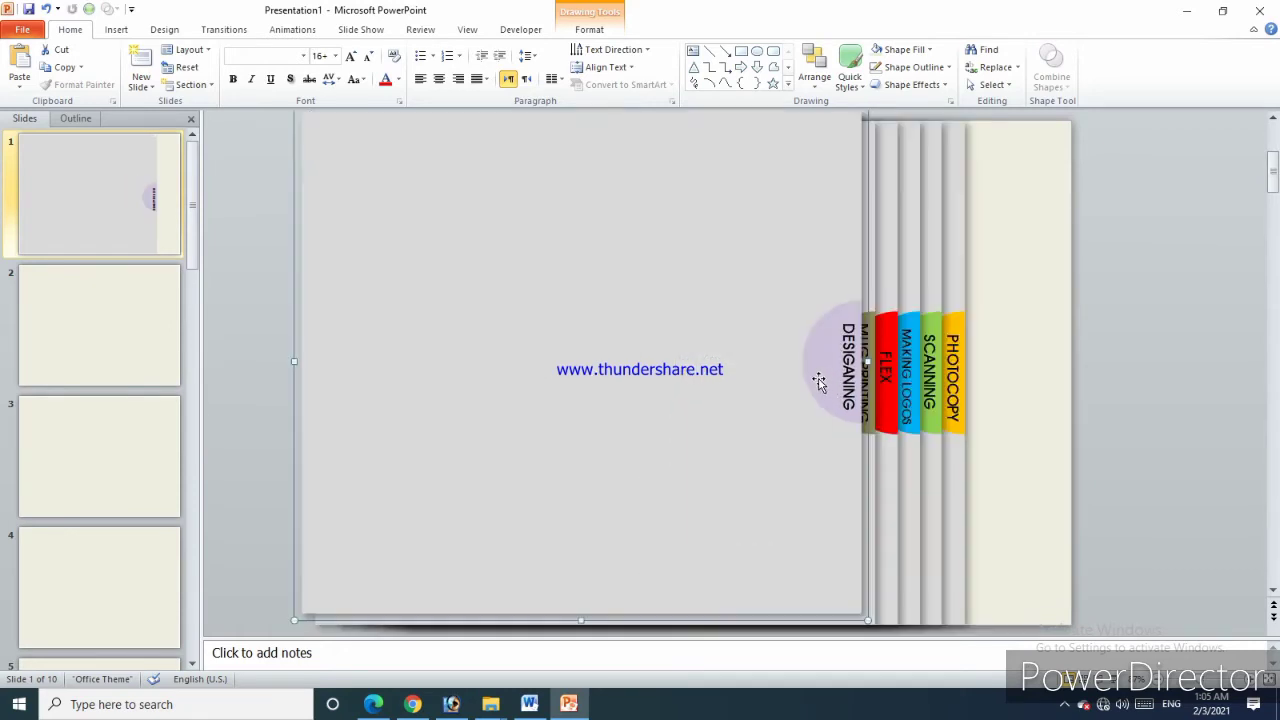
key(Left)
key(Left)
key(Left)
key(Left)
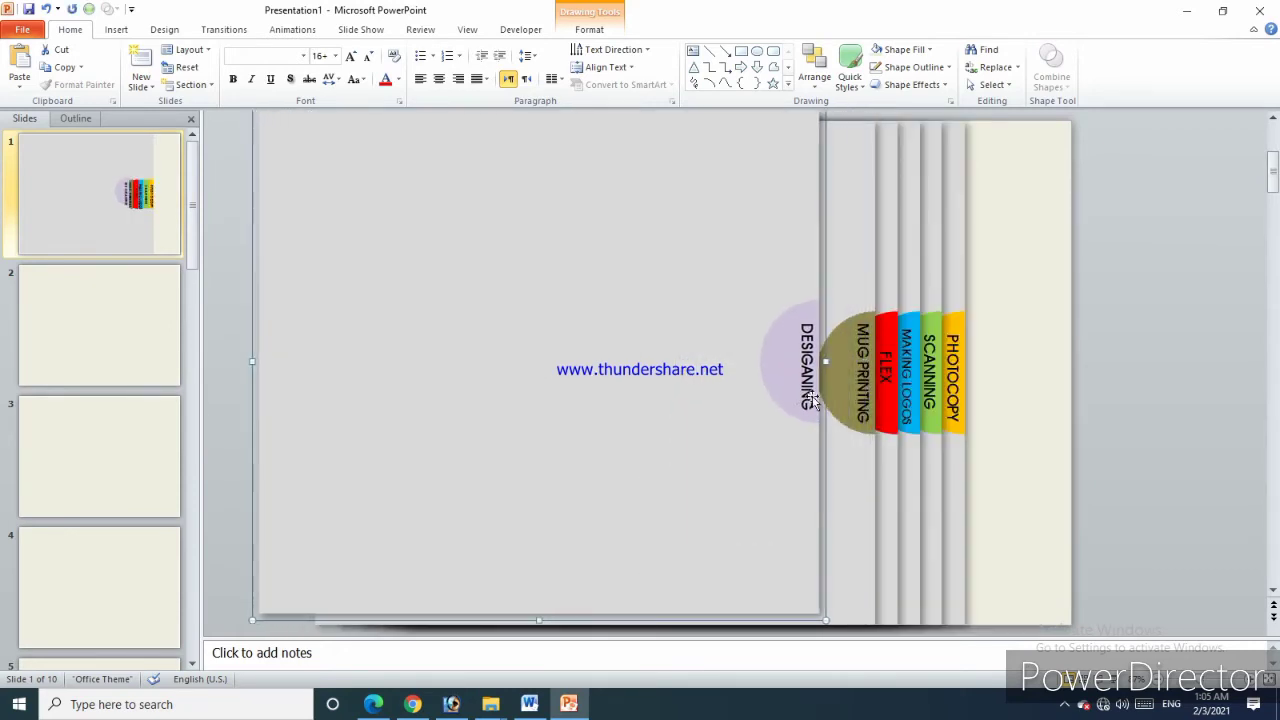
key(Left)
key(Left)
key(Right)
key(Right)
key(Down)
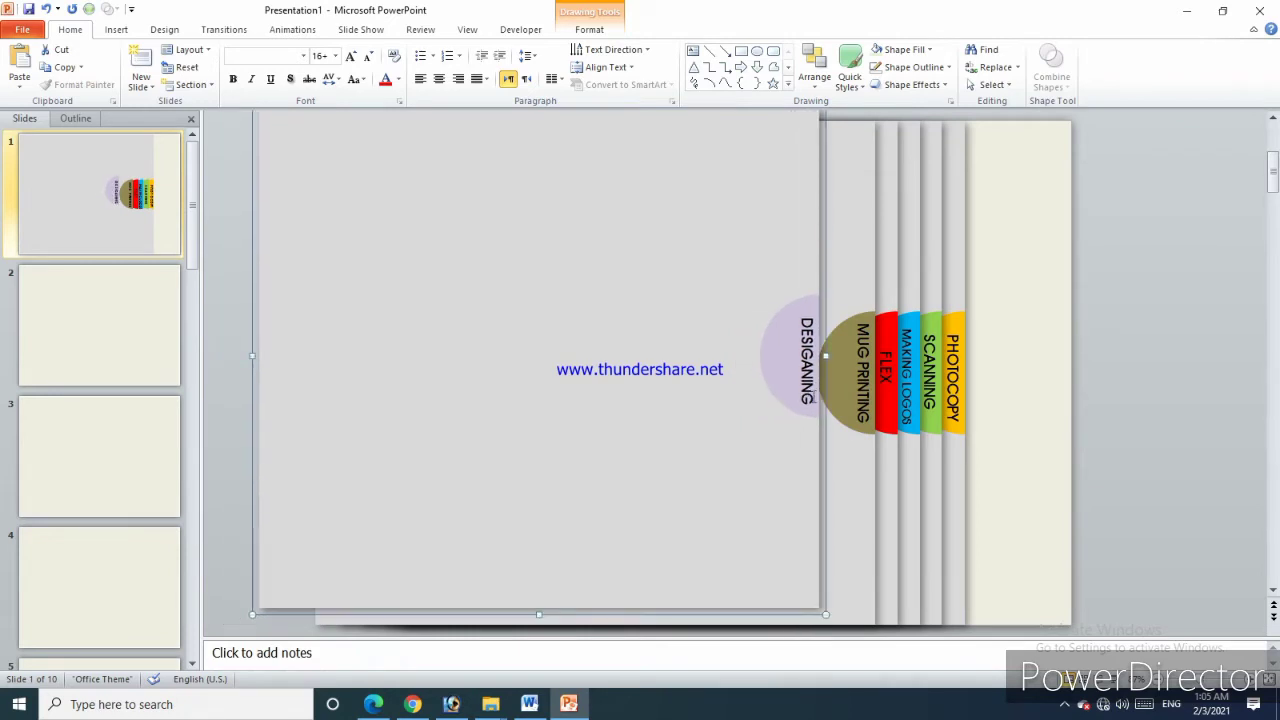
key(Down)
key(Down)
key(Right)
key(Right)
key(Right)
key(Right)
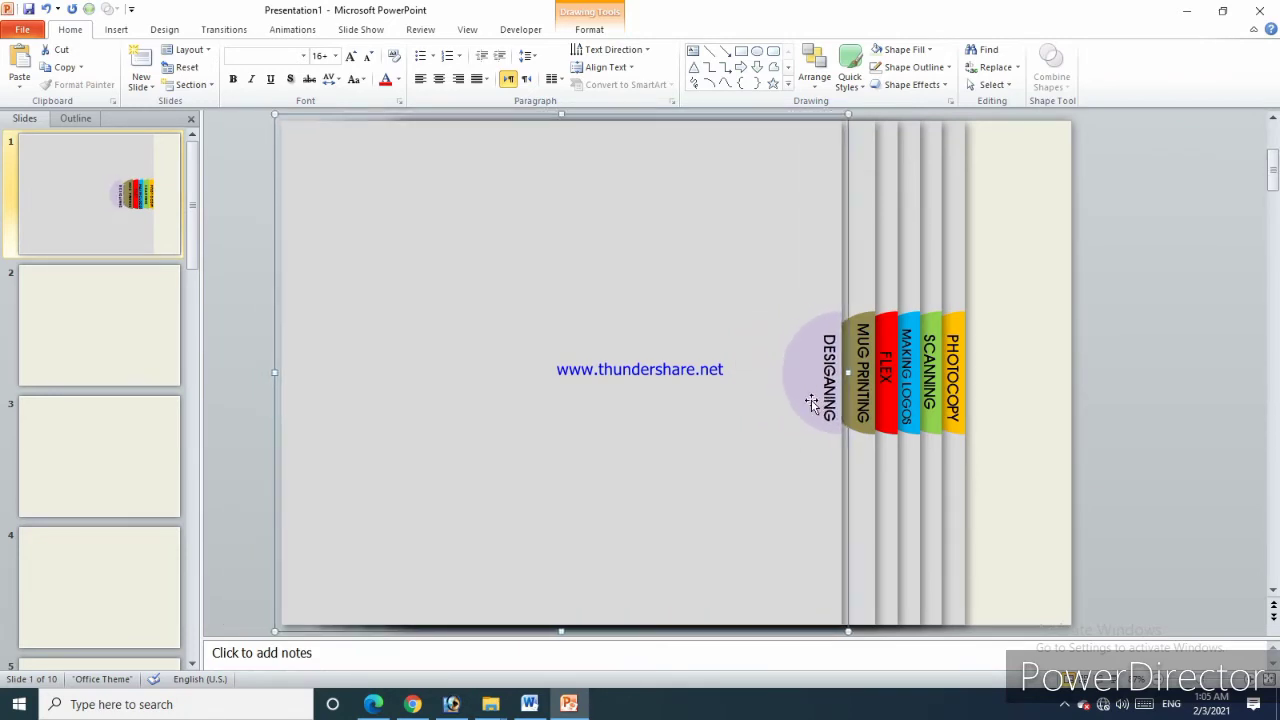
key(Right)
key(Right)
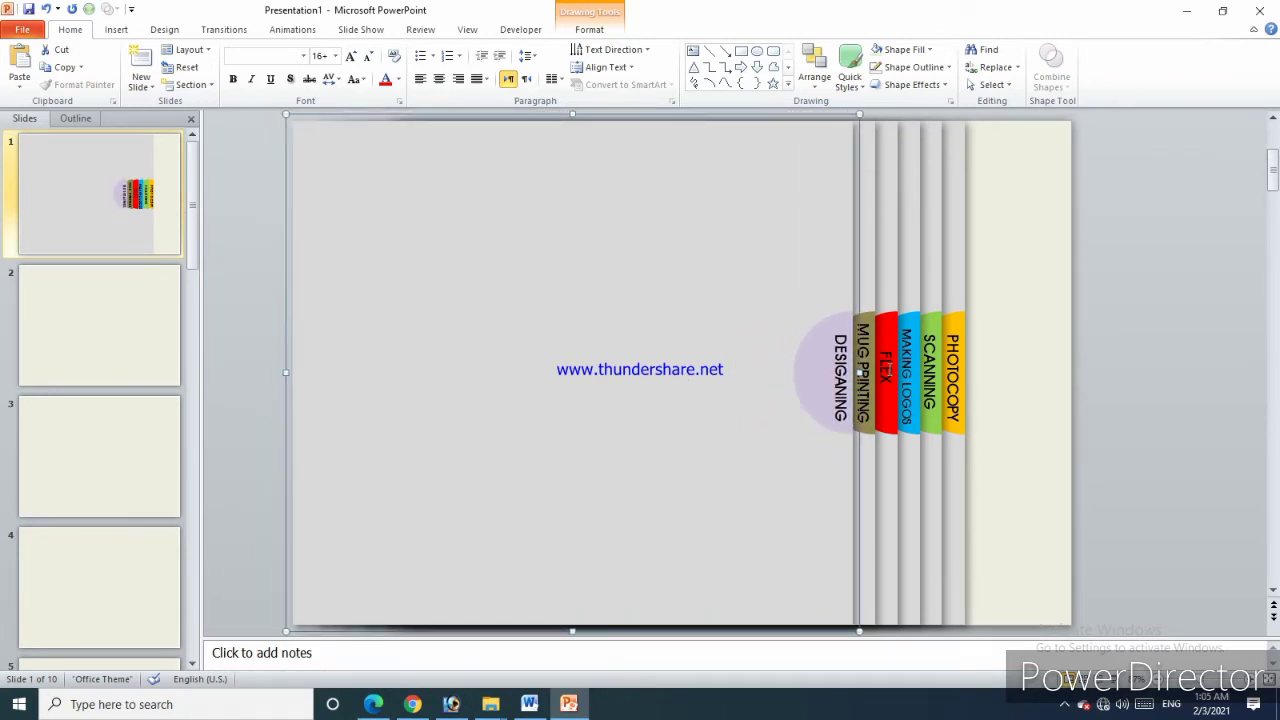
scroll(117, 467, down, 4)
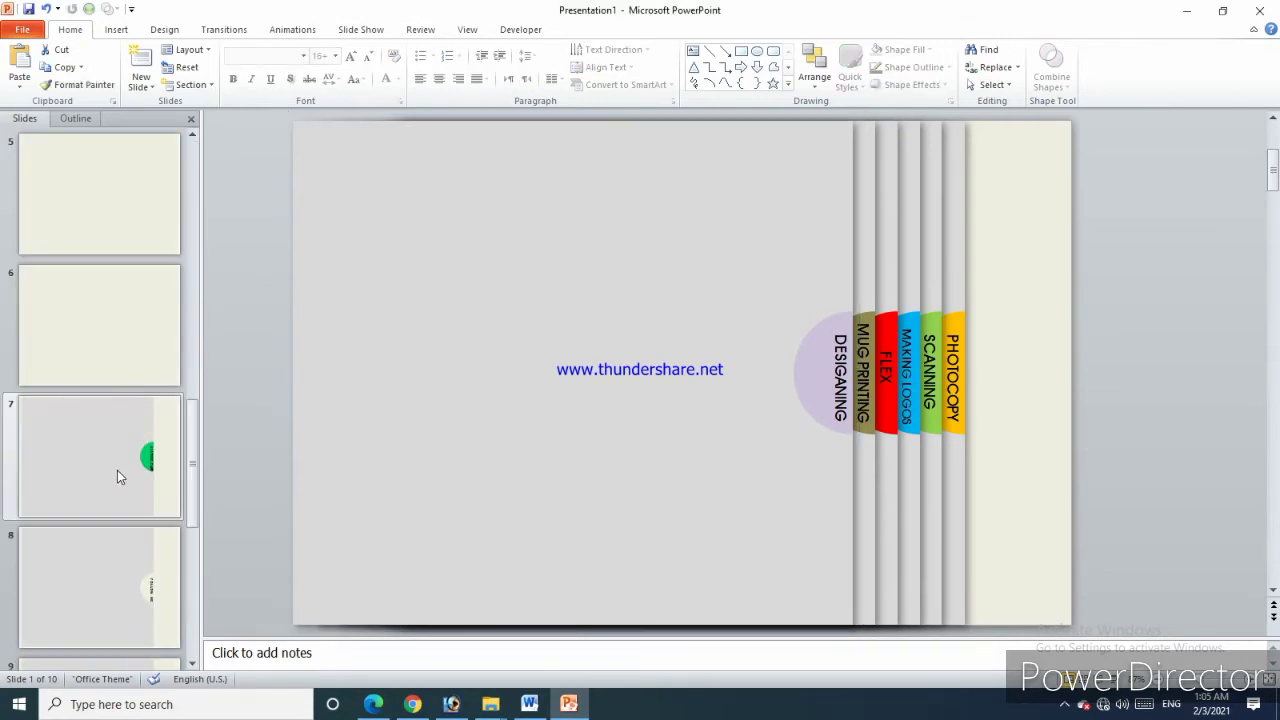
On slide 7, group the grey page with its green VISITING CARD tab and cut it.
click(117, 468)
click(640, 386)
click(647, 384)
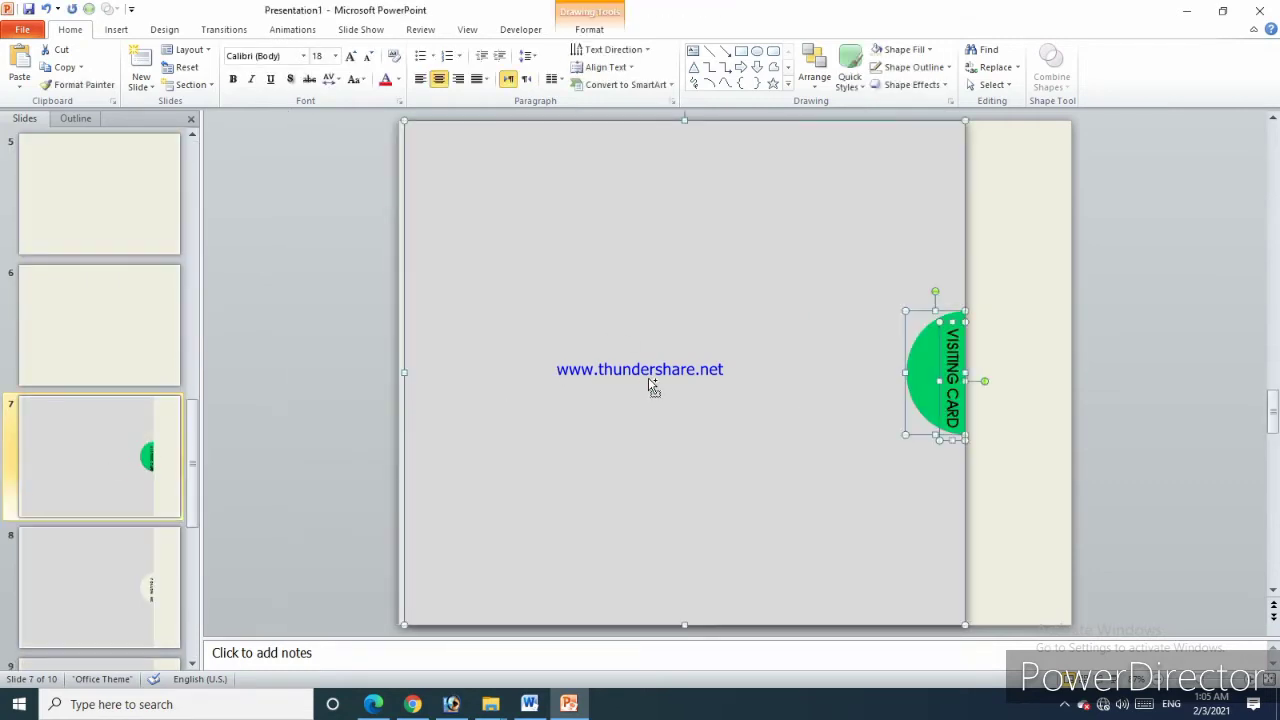
right_click(678, 366)
mouse_move(760, 450)
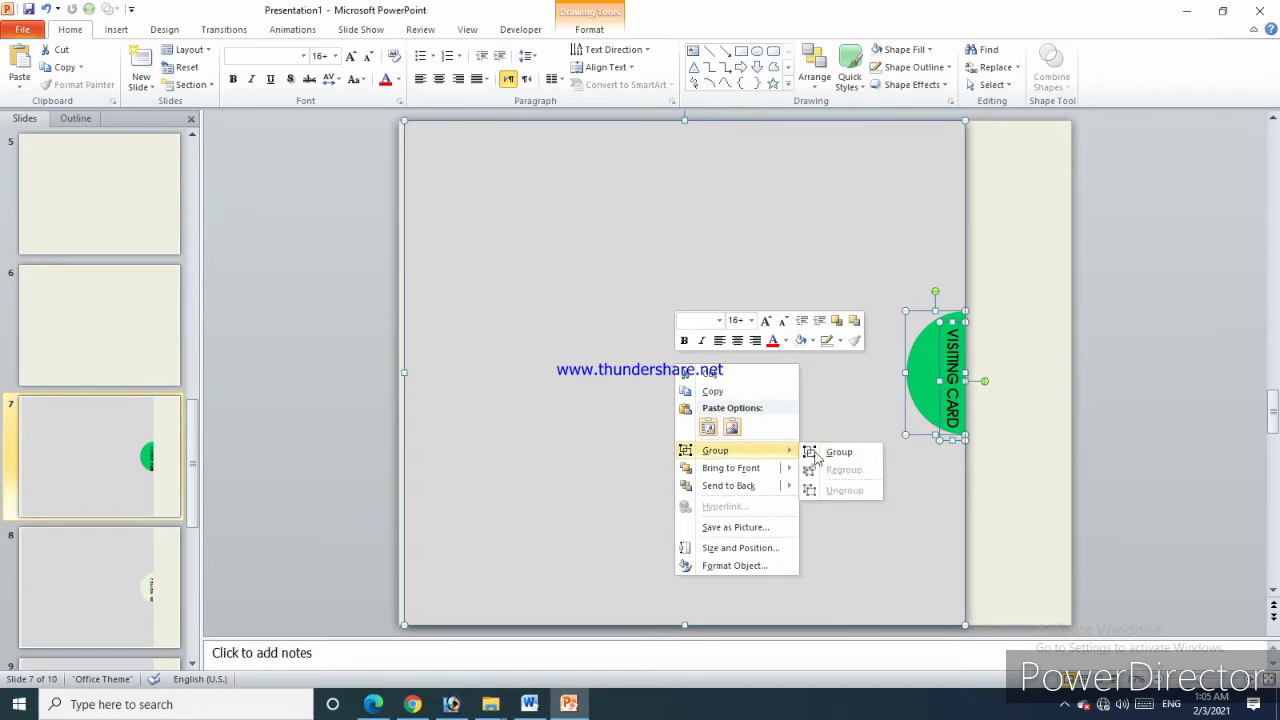
click(840, 451)
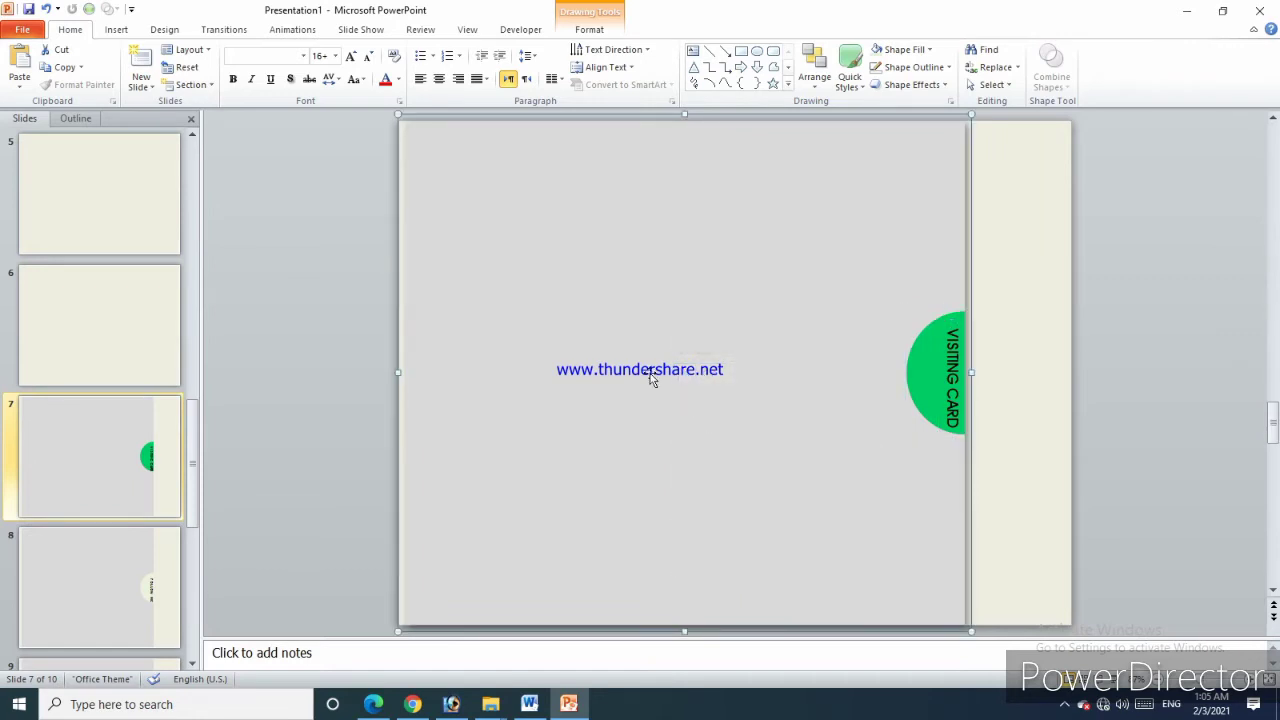
right_click(606, 358)
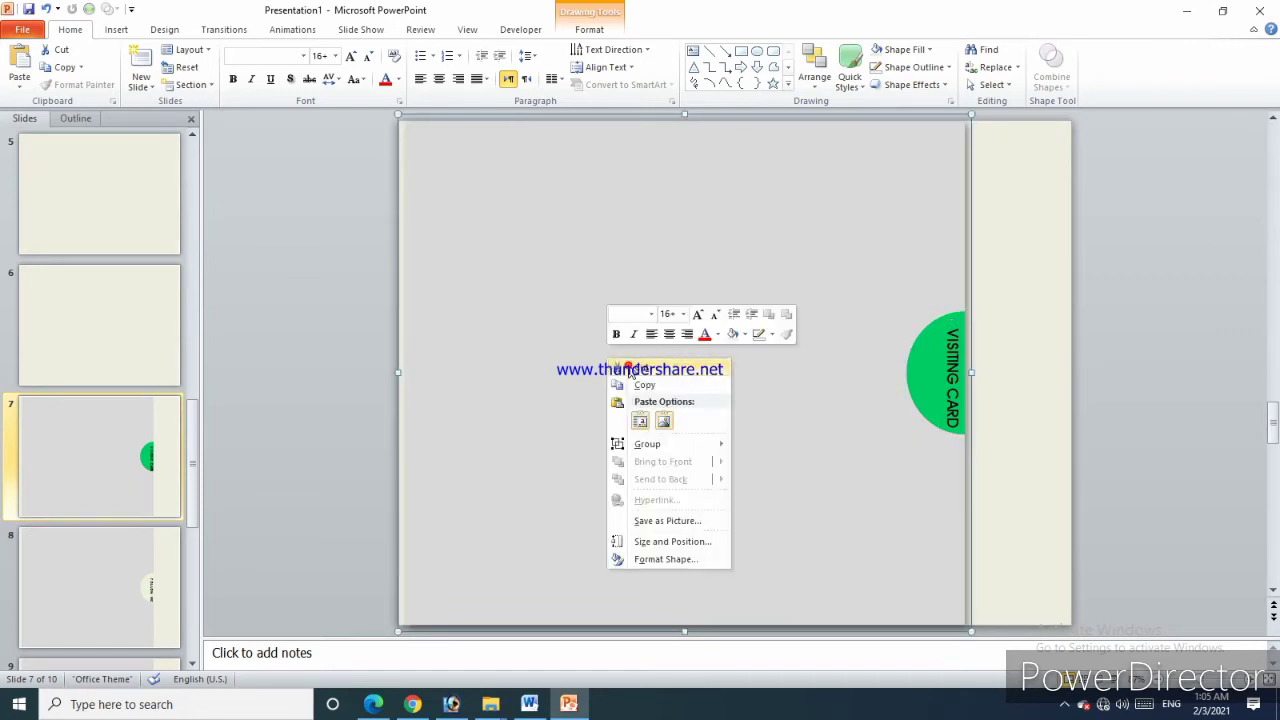
click(636, 381)
Paste the VISITING CARD page onto slide 1 and nudge it beside the DESIGANING tab.
scroll(113, 190, up, 4)
click(113, 190)
click(729, 378)
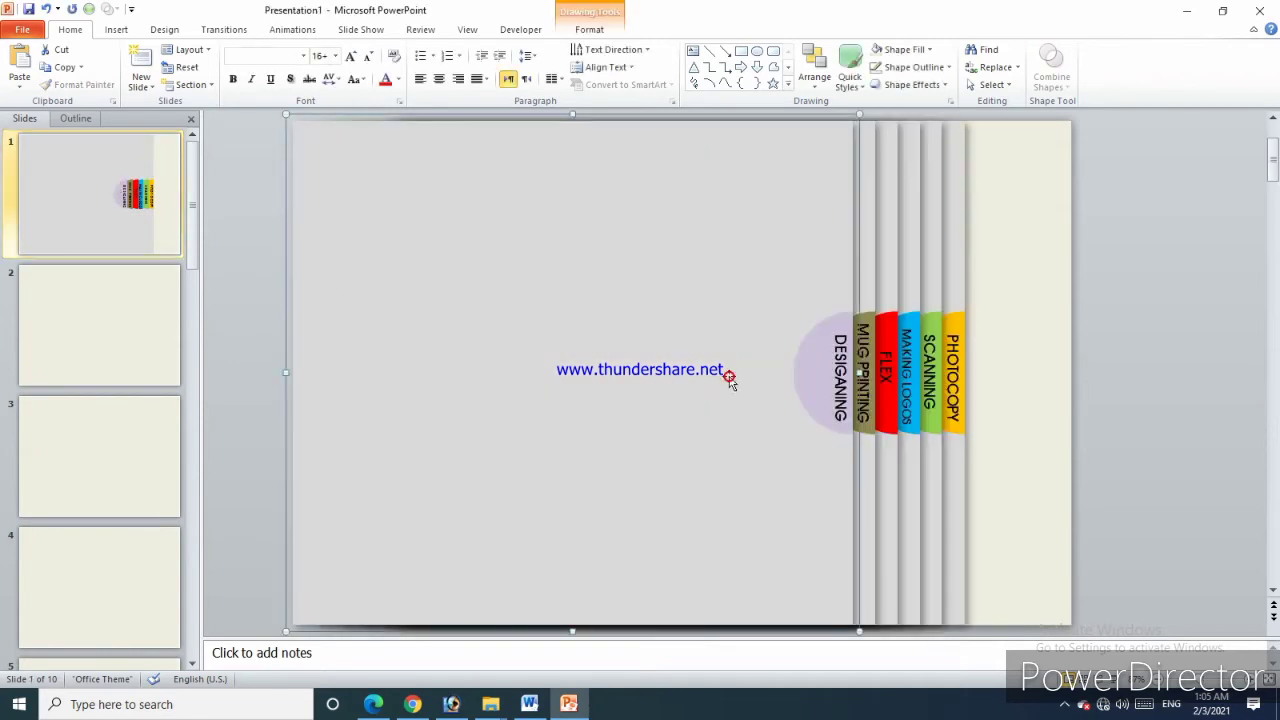
key(ctrl+v)
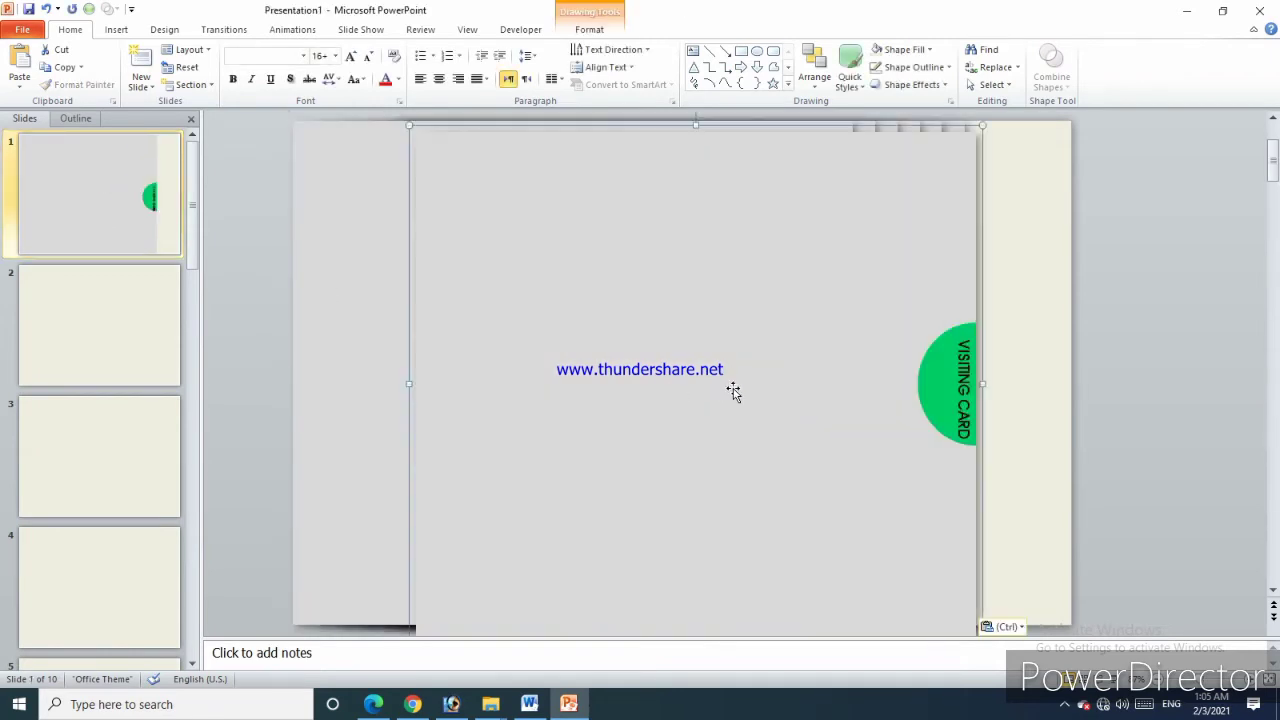
drag(790, 392, 657, 385)
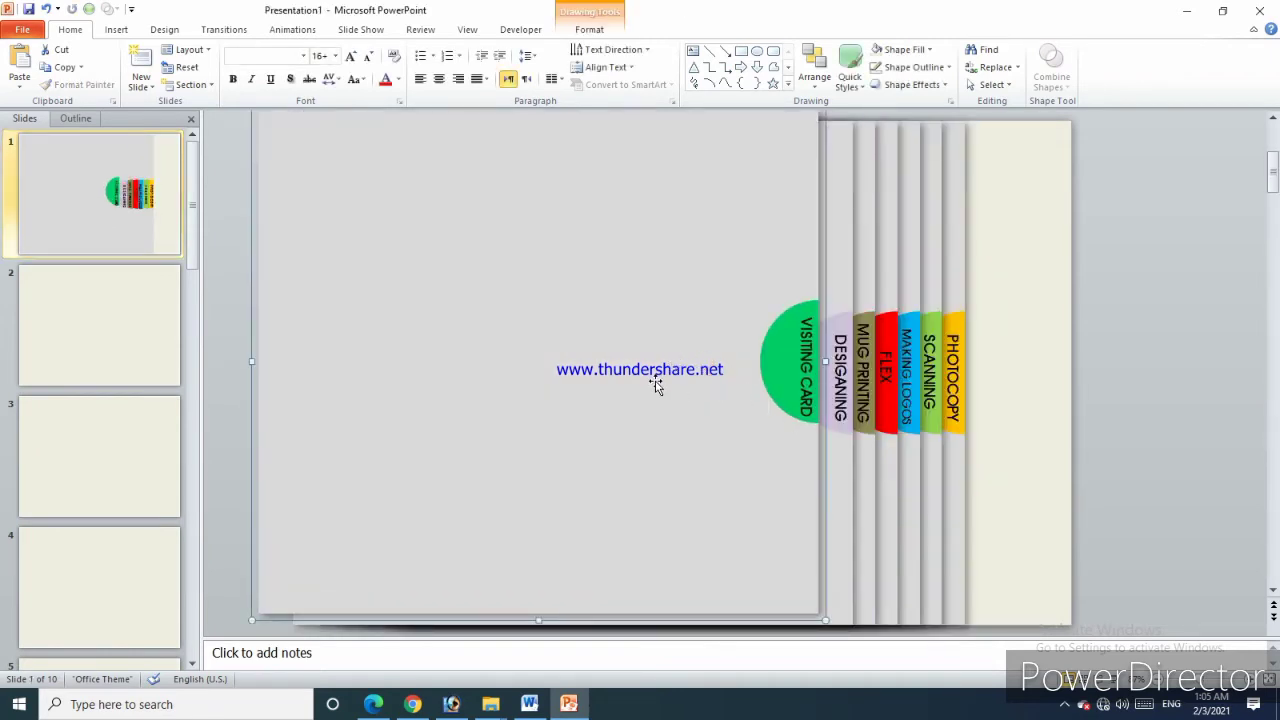
key(Down)
key(Down)
key(Down)
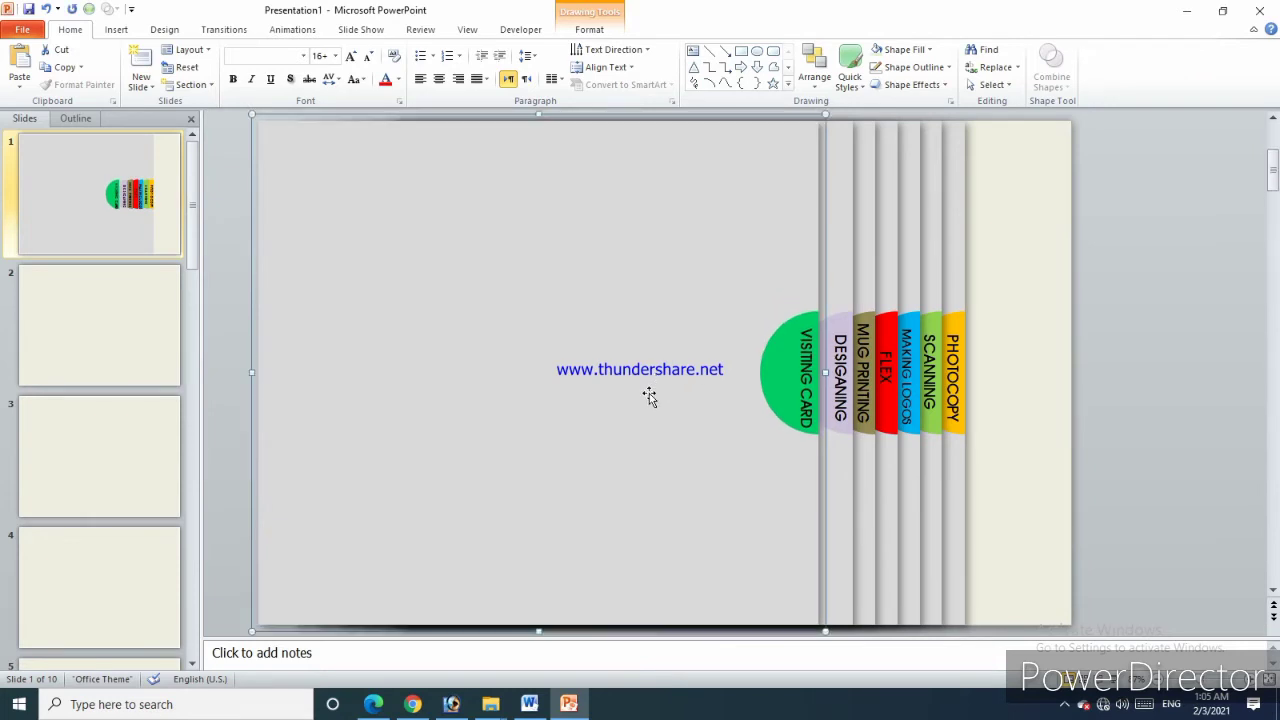
key(Right)
key(Right)
key(Right)
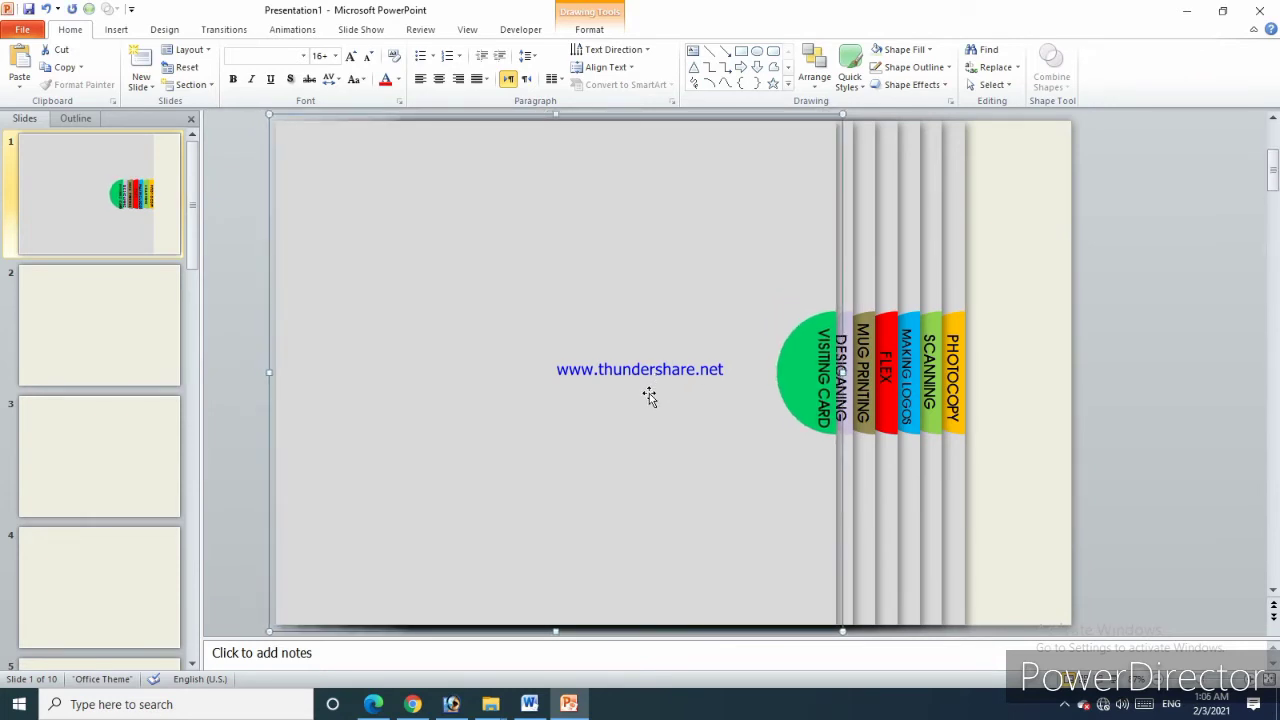
key(Left)
scroll(80, 449, down, 6)
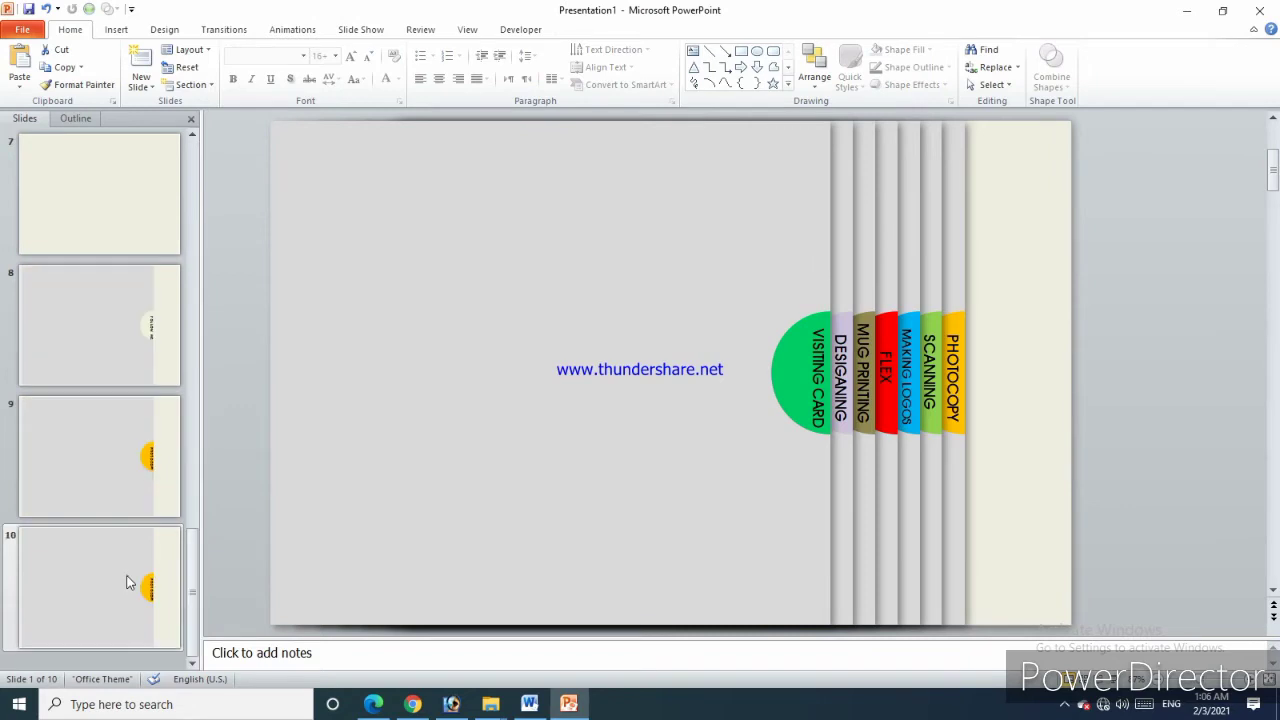
scroll(134, 557, up, 6)
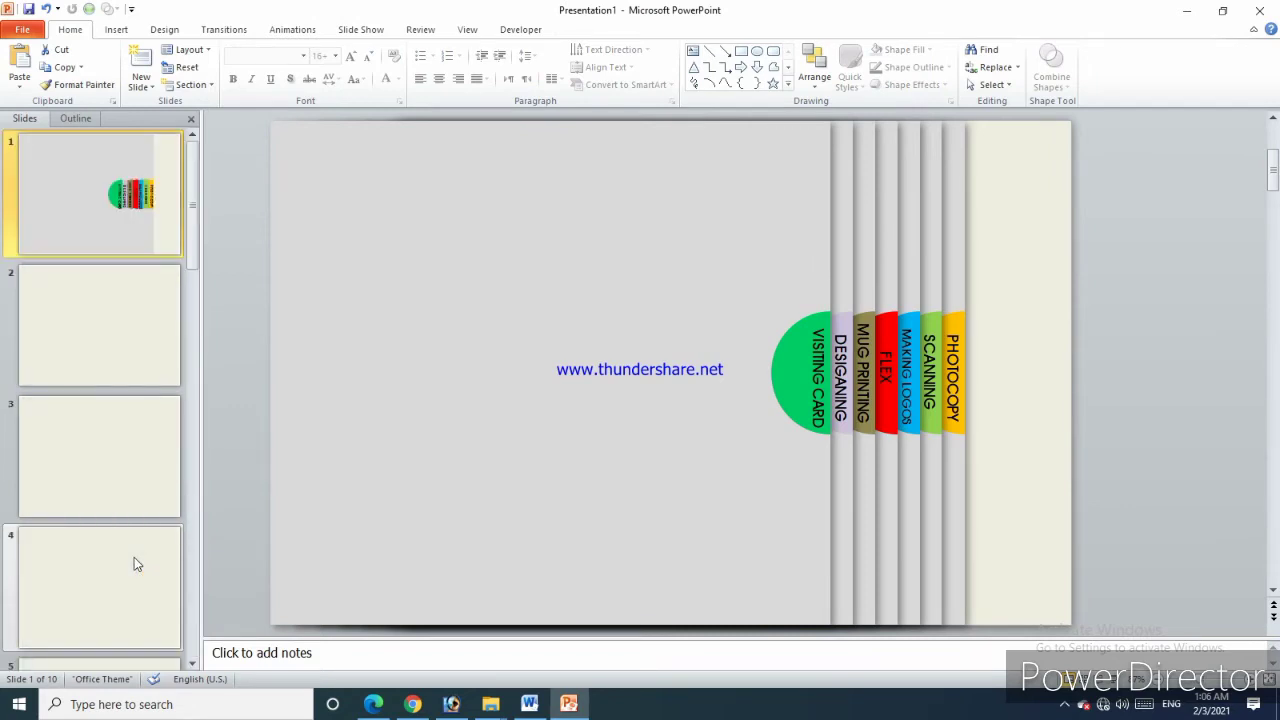
scroll(134, 557, down, 5)
scroll(134, 564, down, 1)
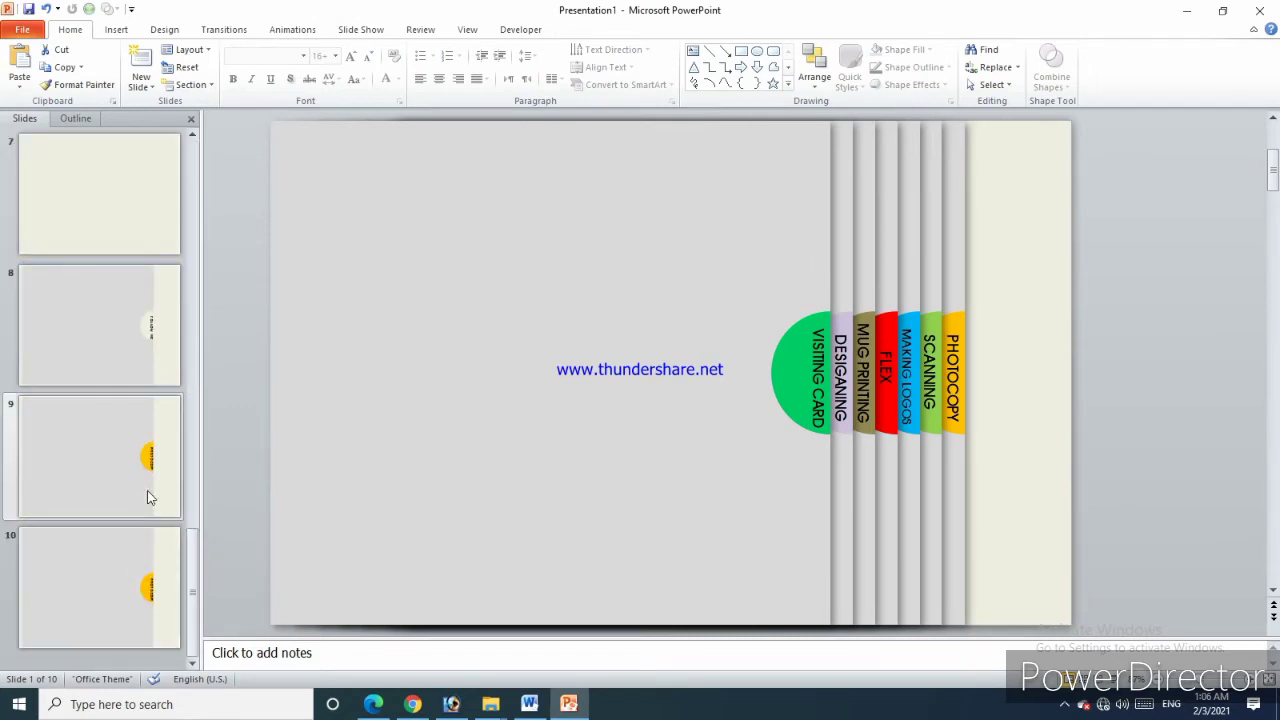
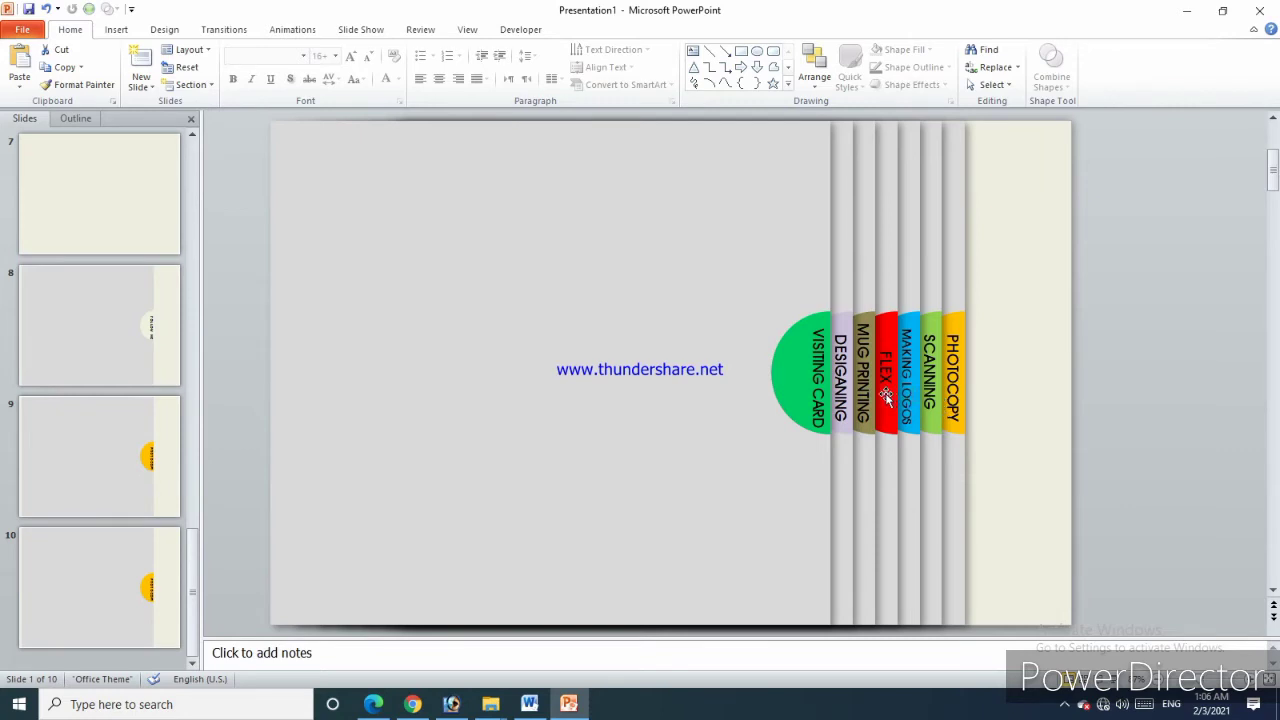
On slide 8, group all shapes, the FOLLOW ME tab and its page, into one group.
click(110, 340)
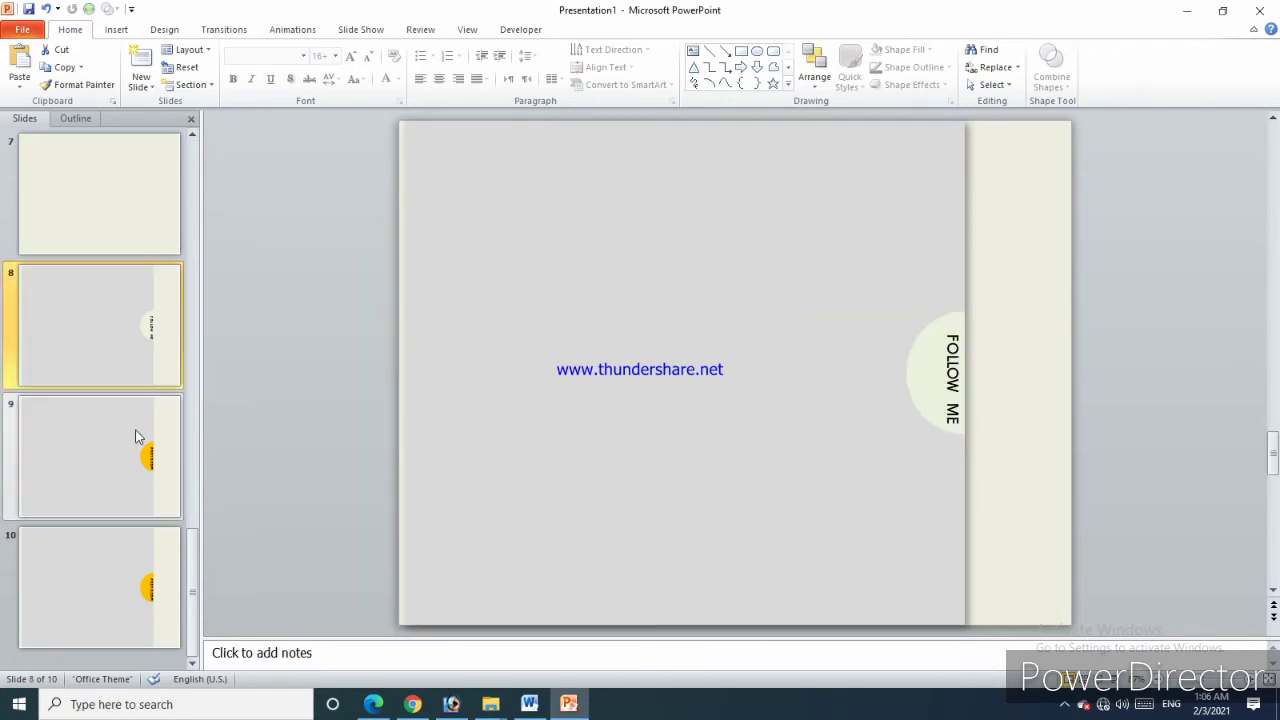
click(138, 440)
click(123, 325)
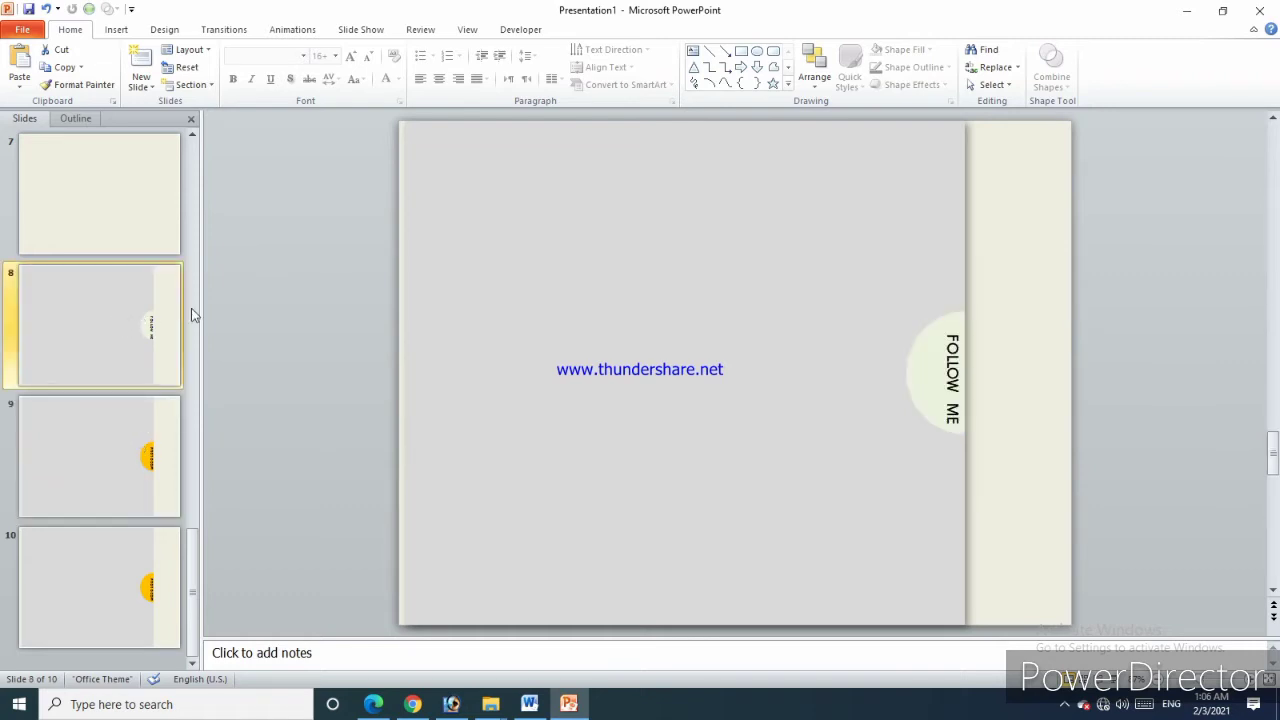
key(ctrl+a)
click(770, 365)
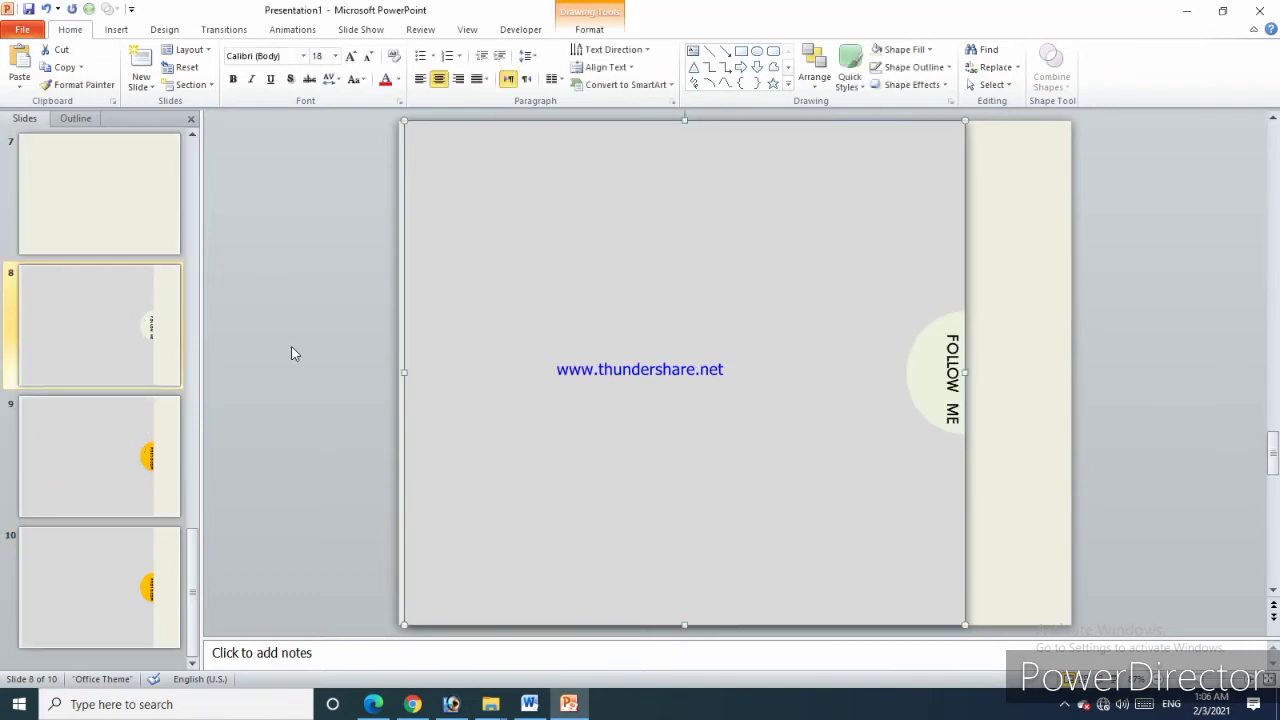
key(ctrl+a)
right_click(786, 341)
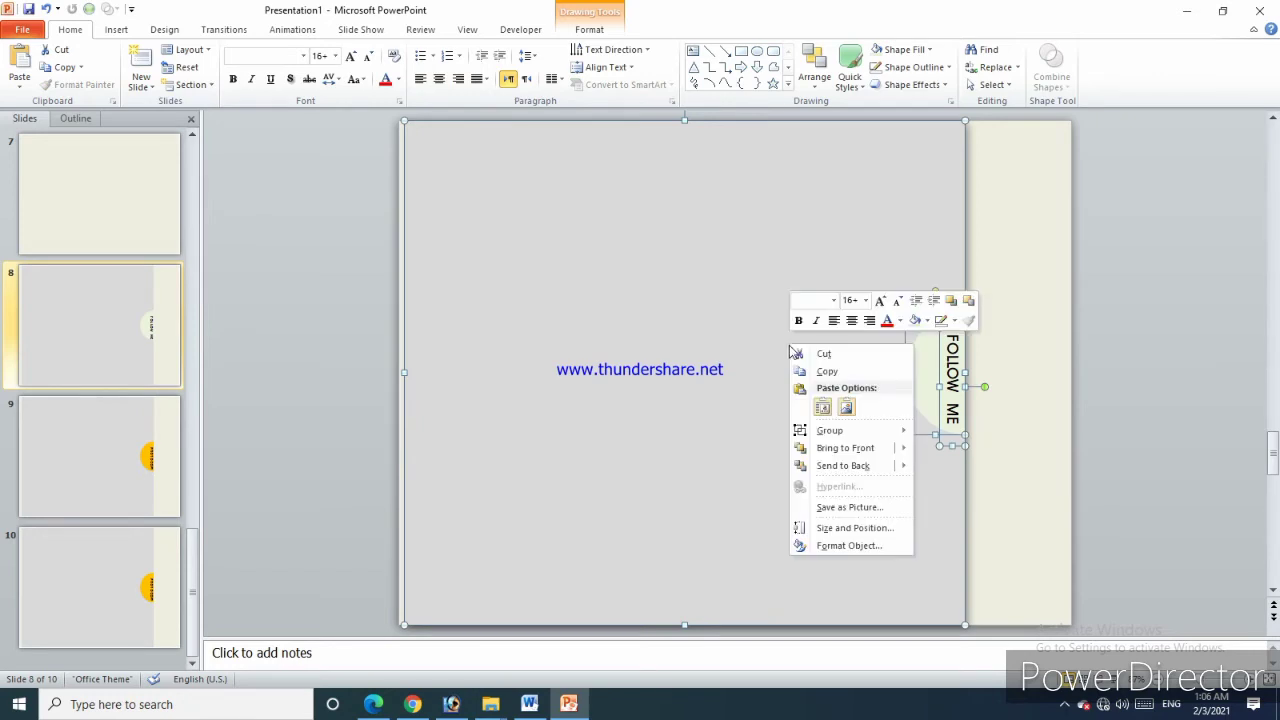
mouse_move(866, 432)
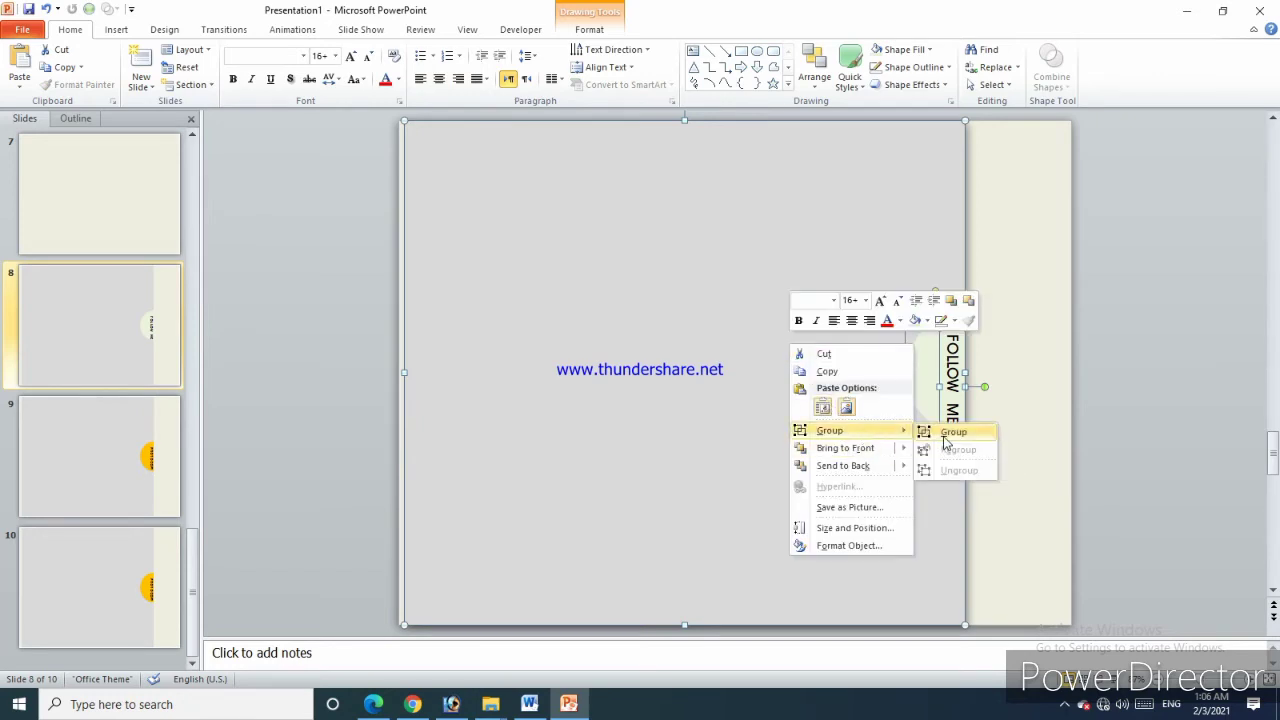
click(945, 437)
Cut the FOLLOW ME group off slide 8 and return to slide 1.
right_click(846, 389)
click(858, 399)
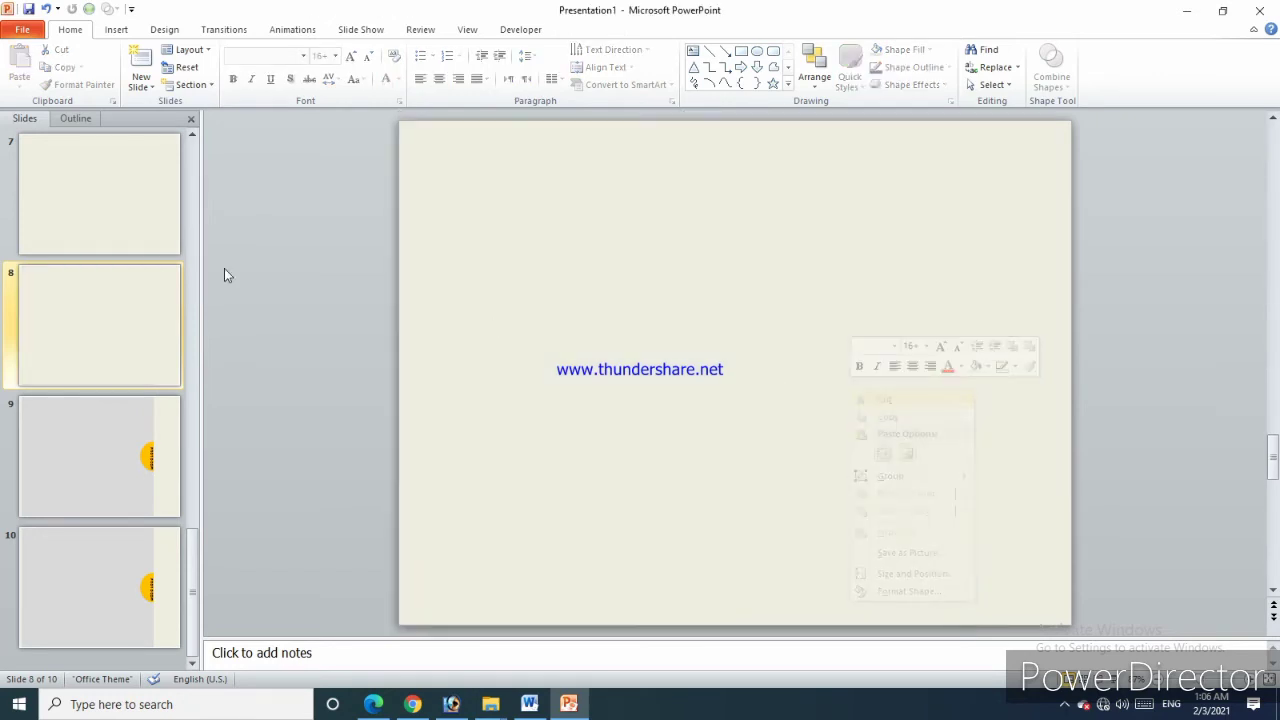
scroll(101, 331, up, 4)
scroll(101, 331, up, 3)
click(94, 165)
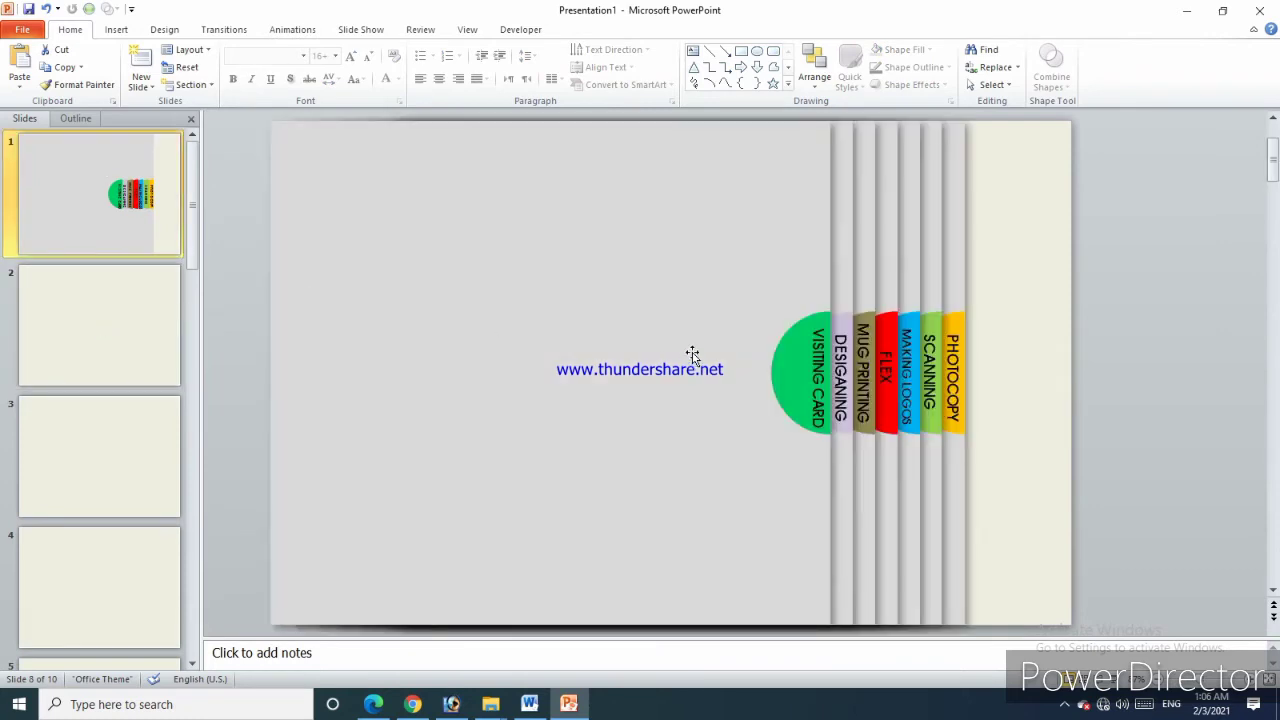
Paste the FOLLOW ME group onto slide 1 and nudge it slightly right.
click(690, 358)
key(ctrl+v)
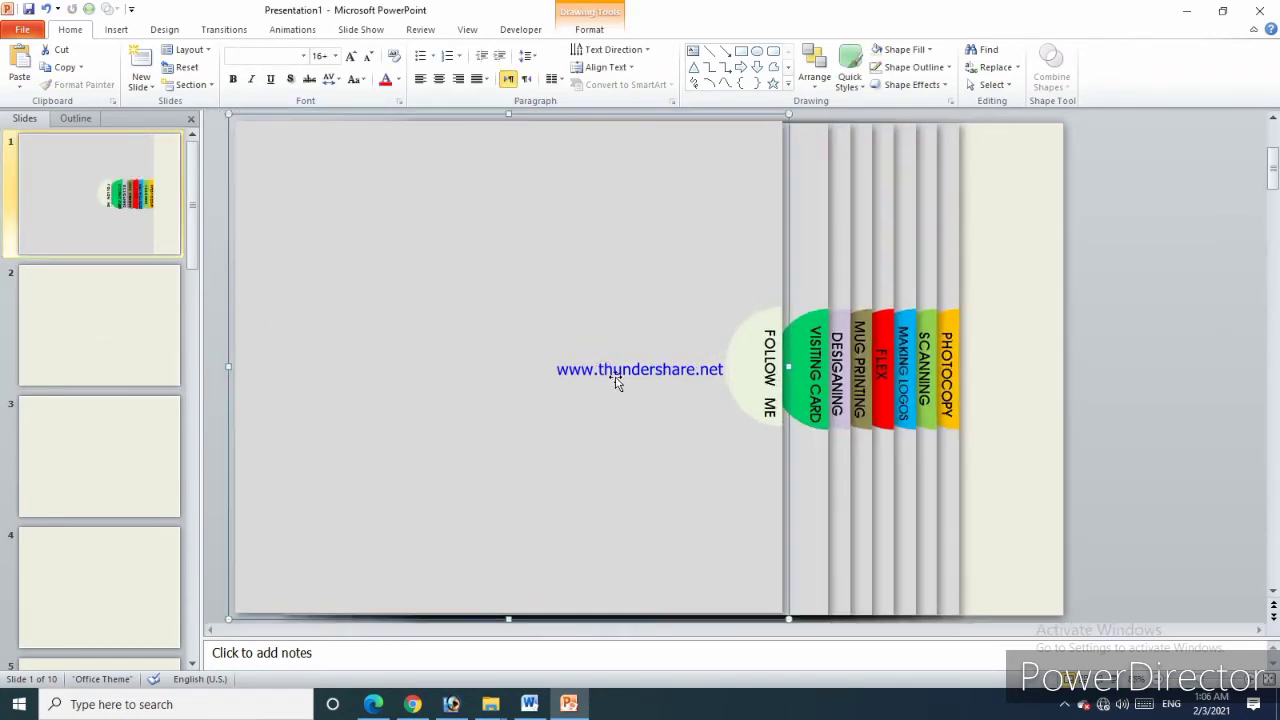
key(Right)
key(Right)
key(Right)
key(Right)
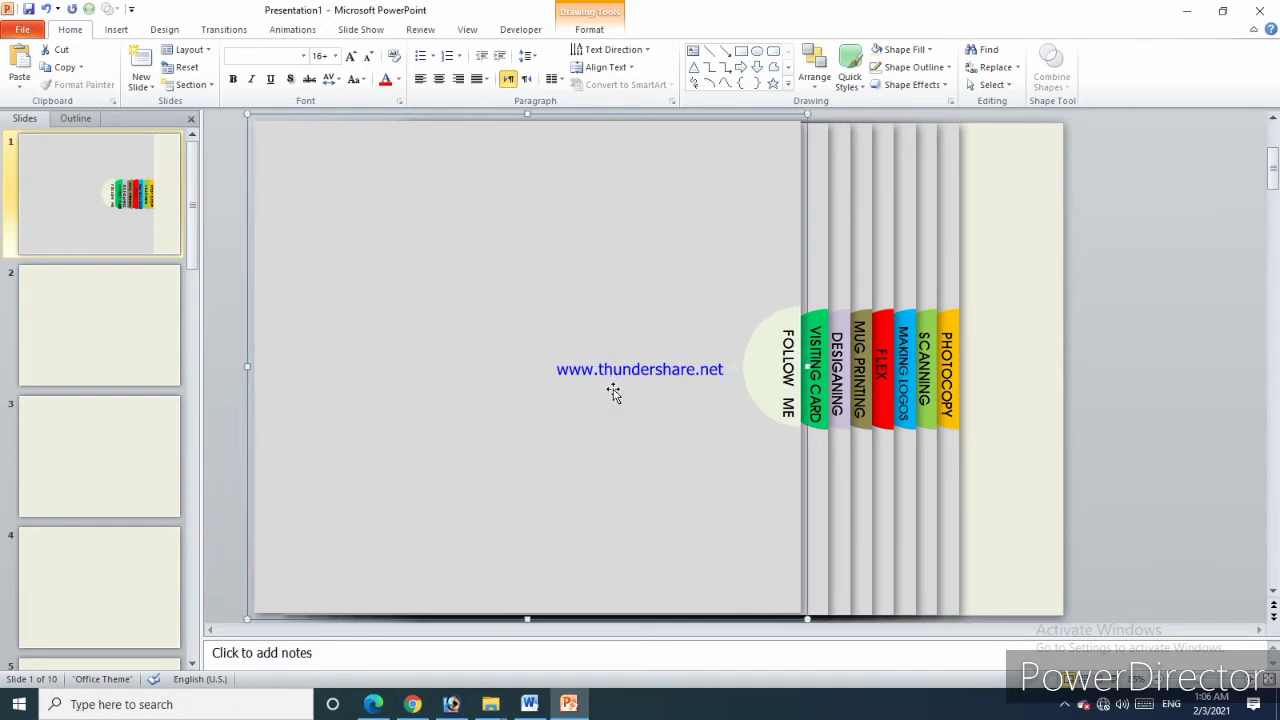
key(Right)
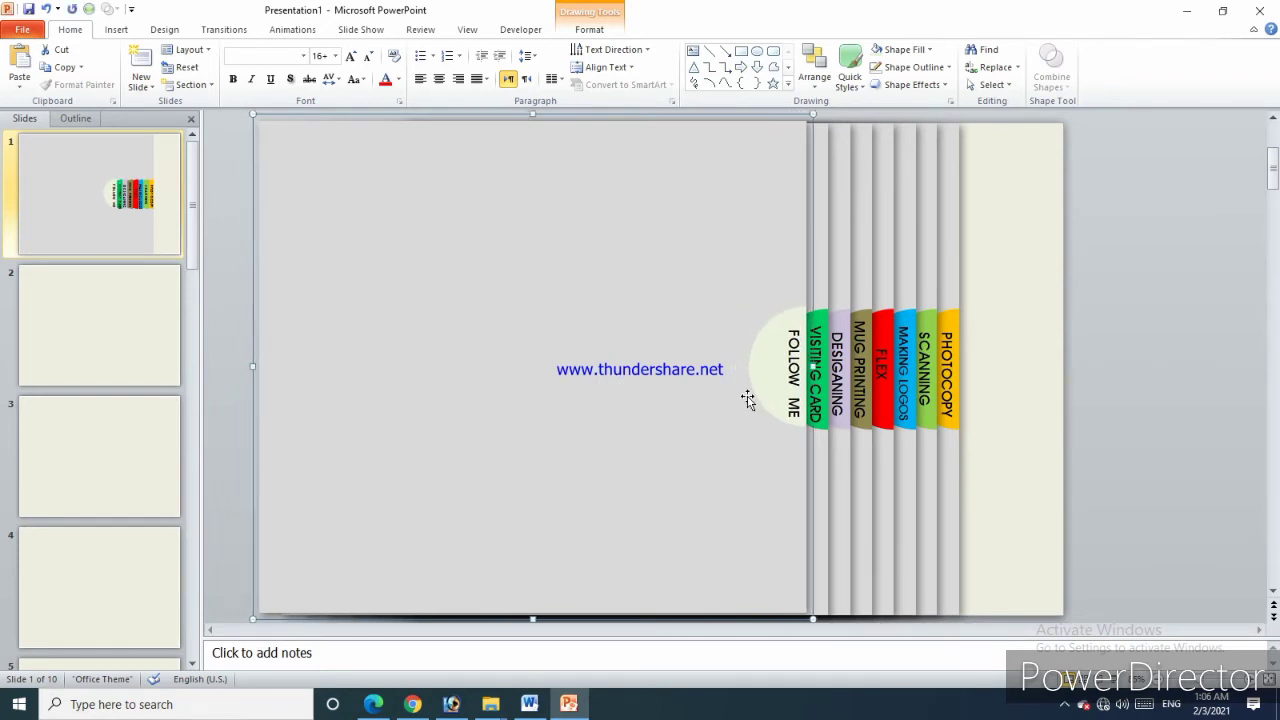
Select every shape on slide 1 and shift the whole tab stack toward the left edge.
click(1010, 268)
key(ctrl+a)
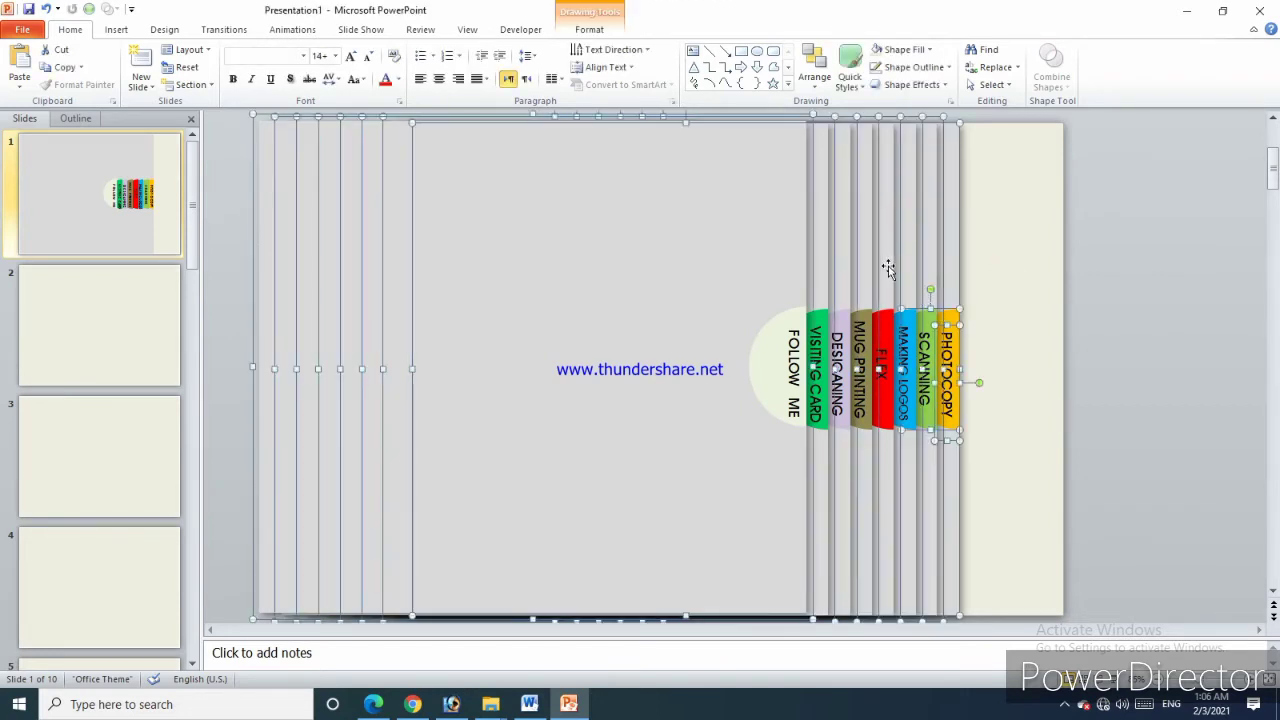
key(Left)
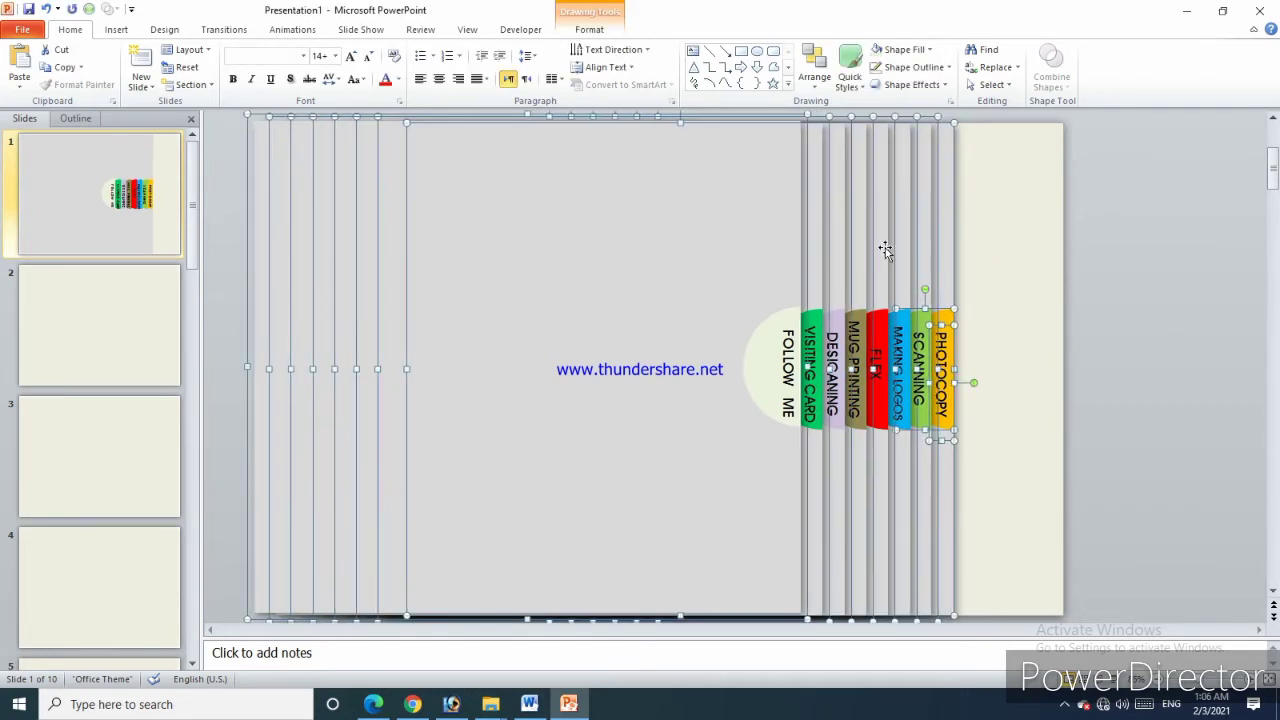
key(Left)
key(Left)
key(Left)
key(Left)
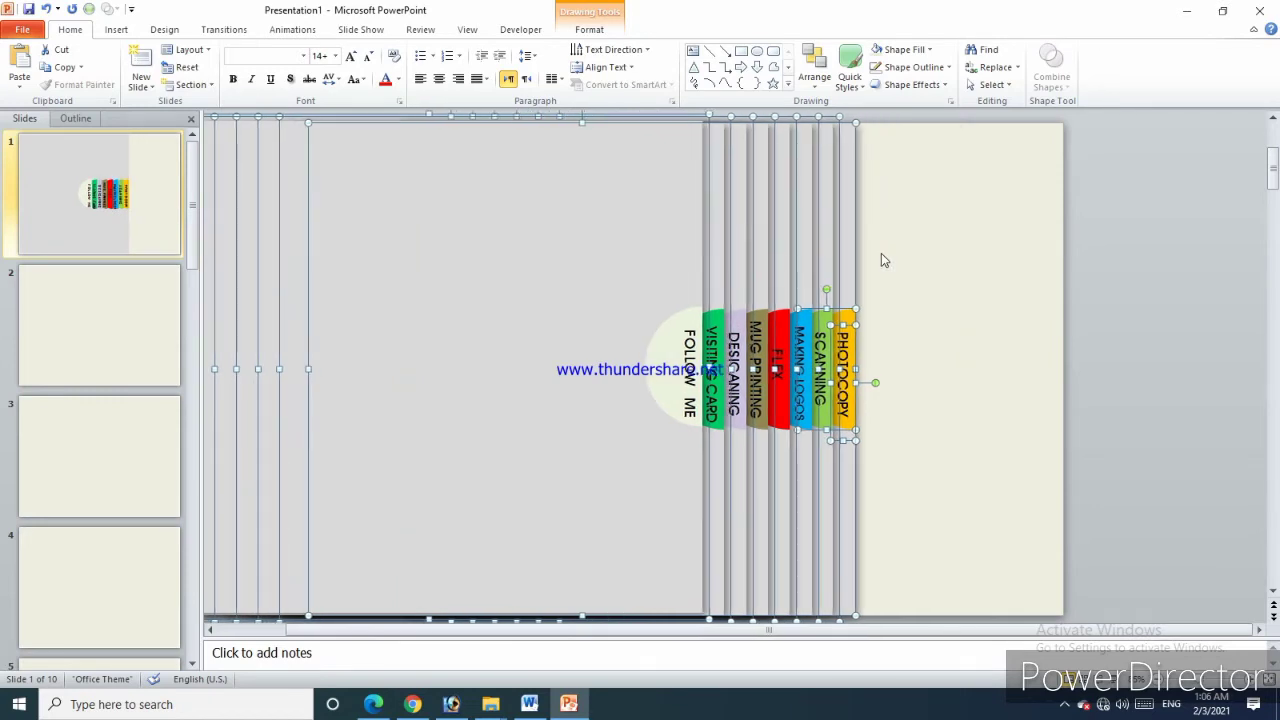
key(Left)
key(Left)
key(Left)
key(Left)
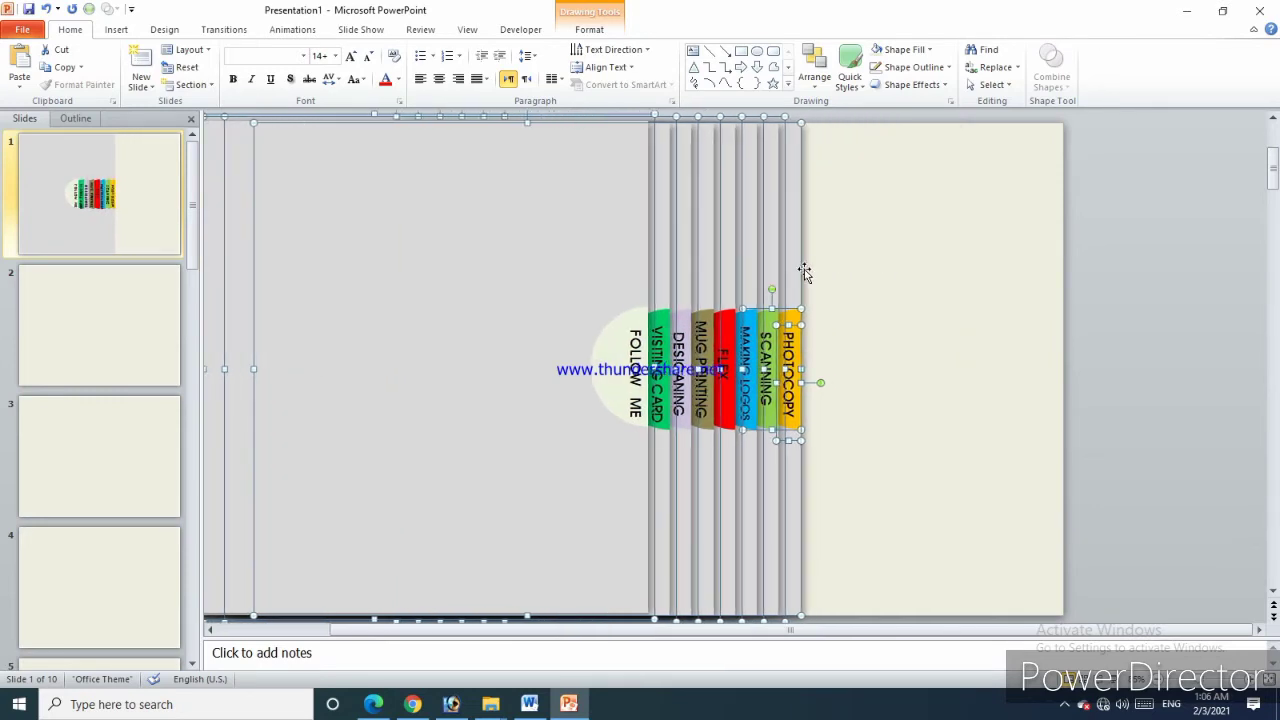
key(Left)
key(Left)
key(Left)
key(Left)
key(Left)
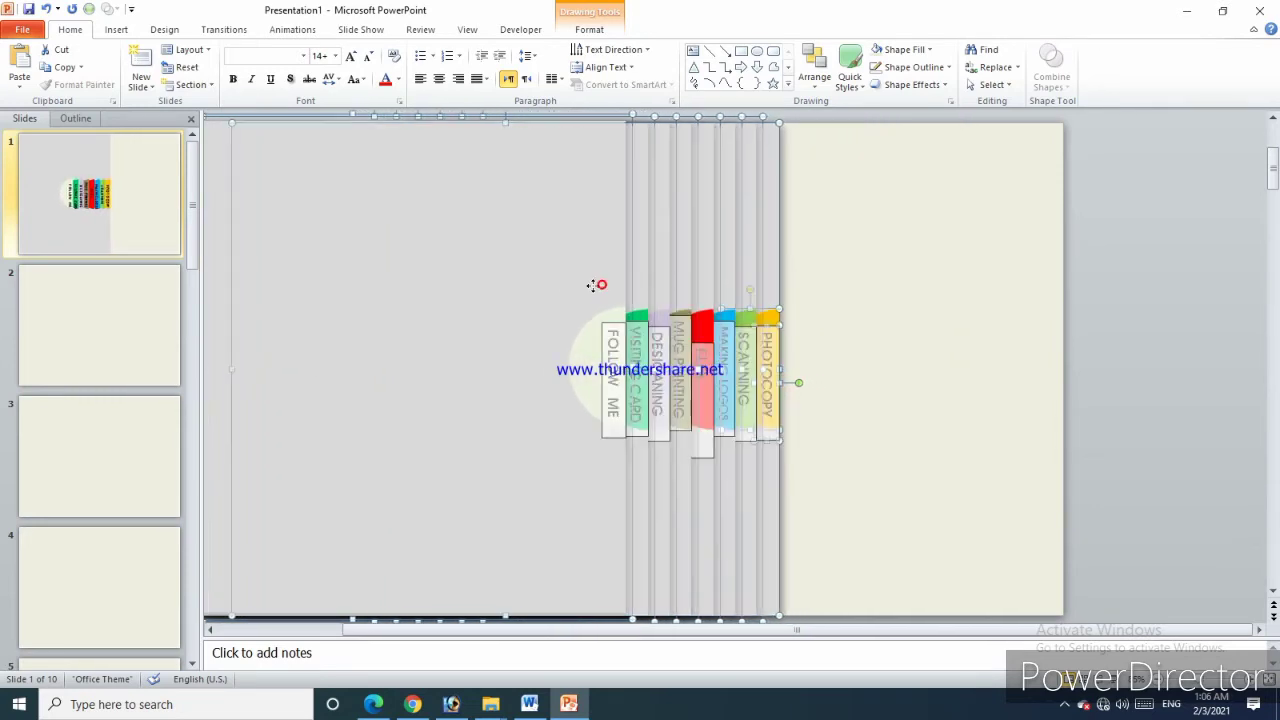
drag(606, 287, 421, 287)
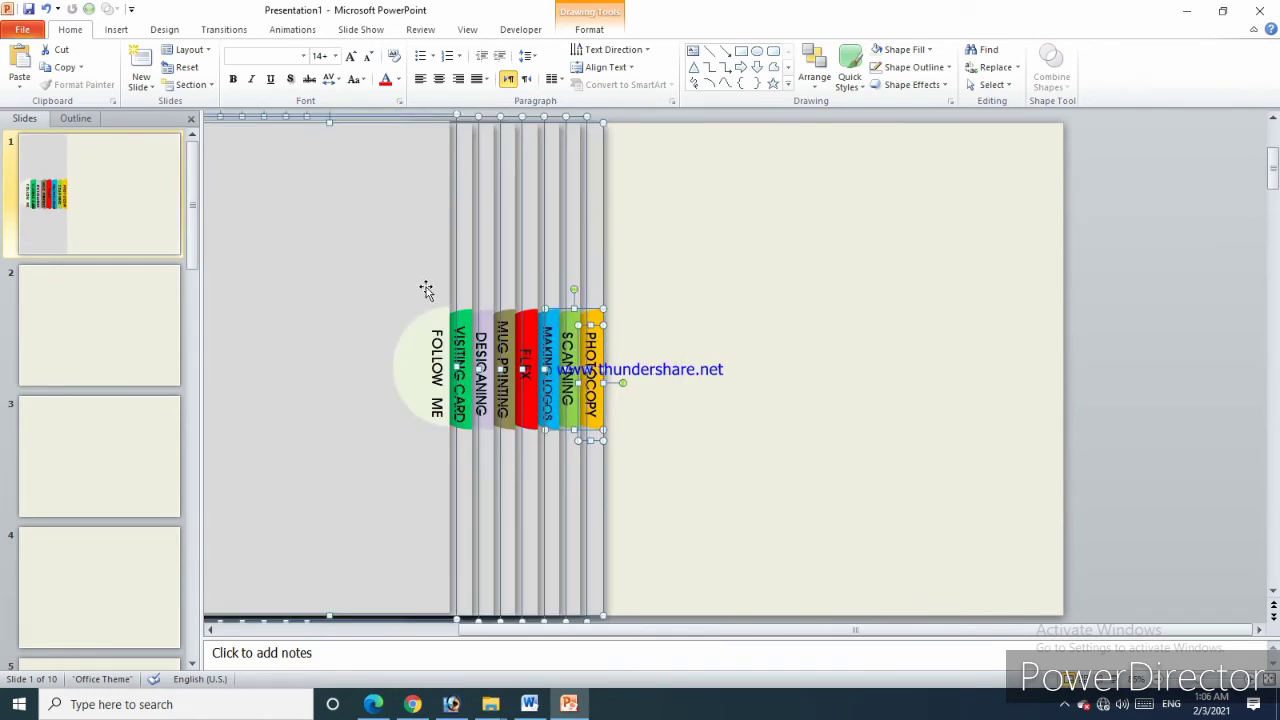
key(Left)
key(Left)
key(Left)
key(Left)
key(Left)
key(Left)
key(Left)
key(Left)
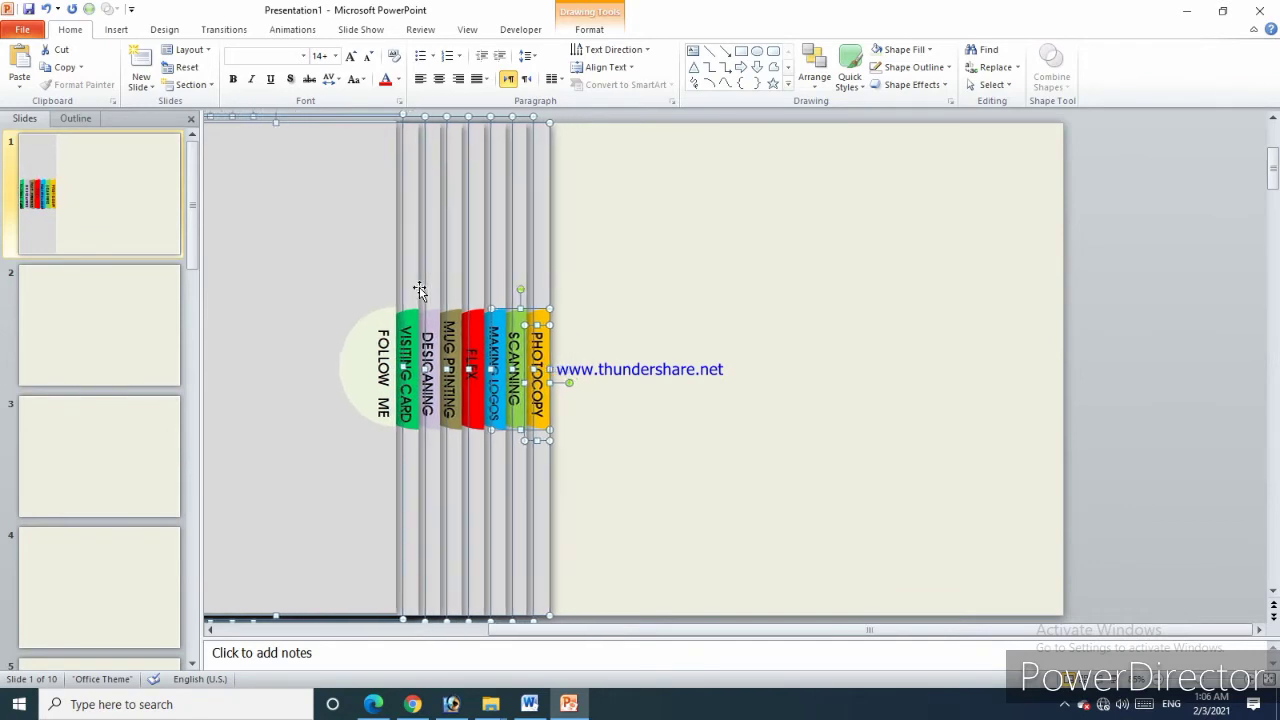
key(Left)
key(Left)
key(Left)
key(Left)
key(Left)
key(Left)
key(Left)
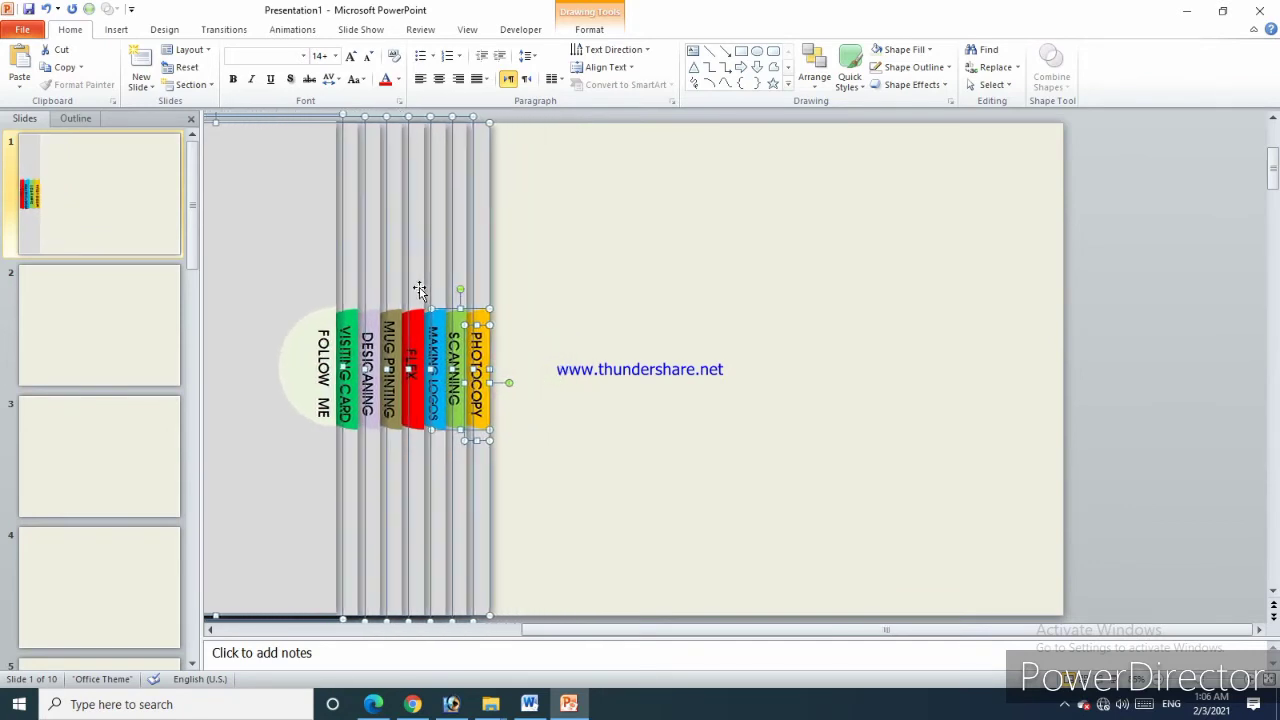
key(Left)
key(Left)
key(Left)
key(Left)
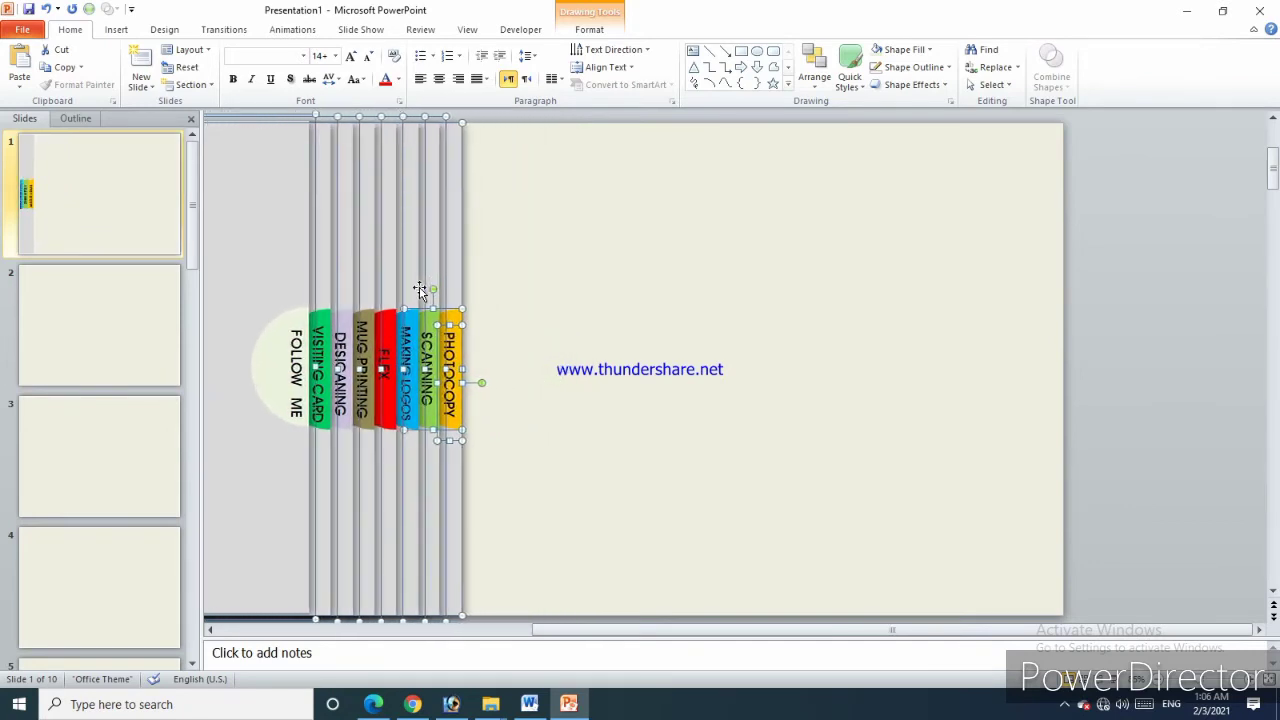
Delete slides 2 through 10, leaving only slide 1.
click(519, 288)
right_click(157, 324)
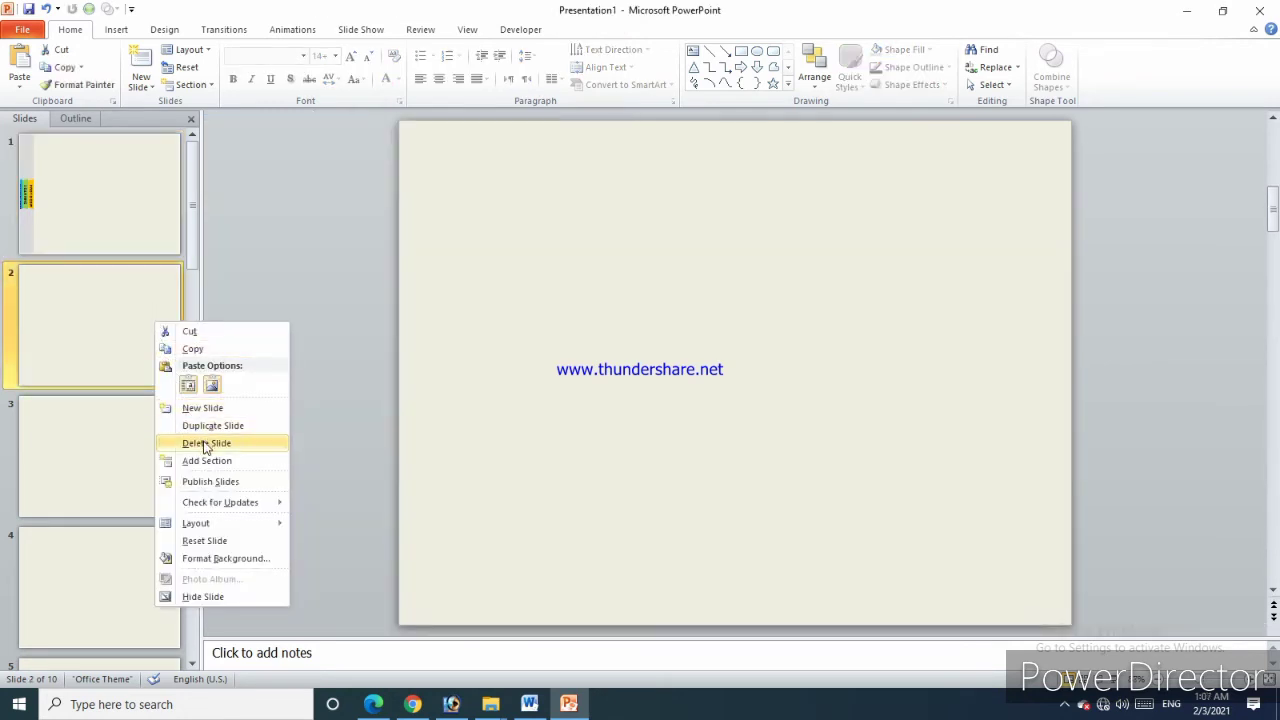
click(86, 324)
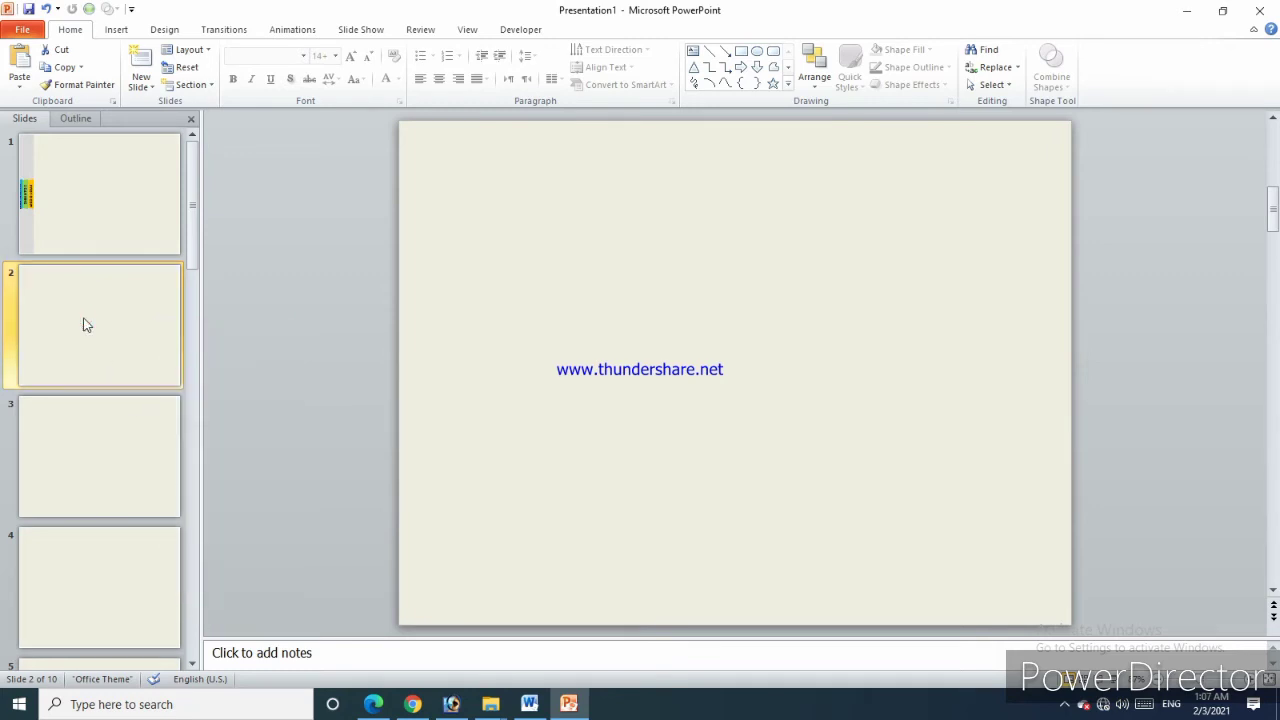
key(Delete)
key(Delete)
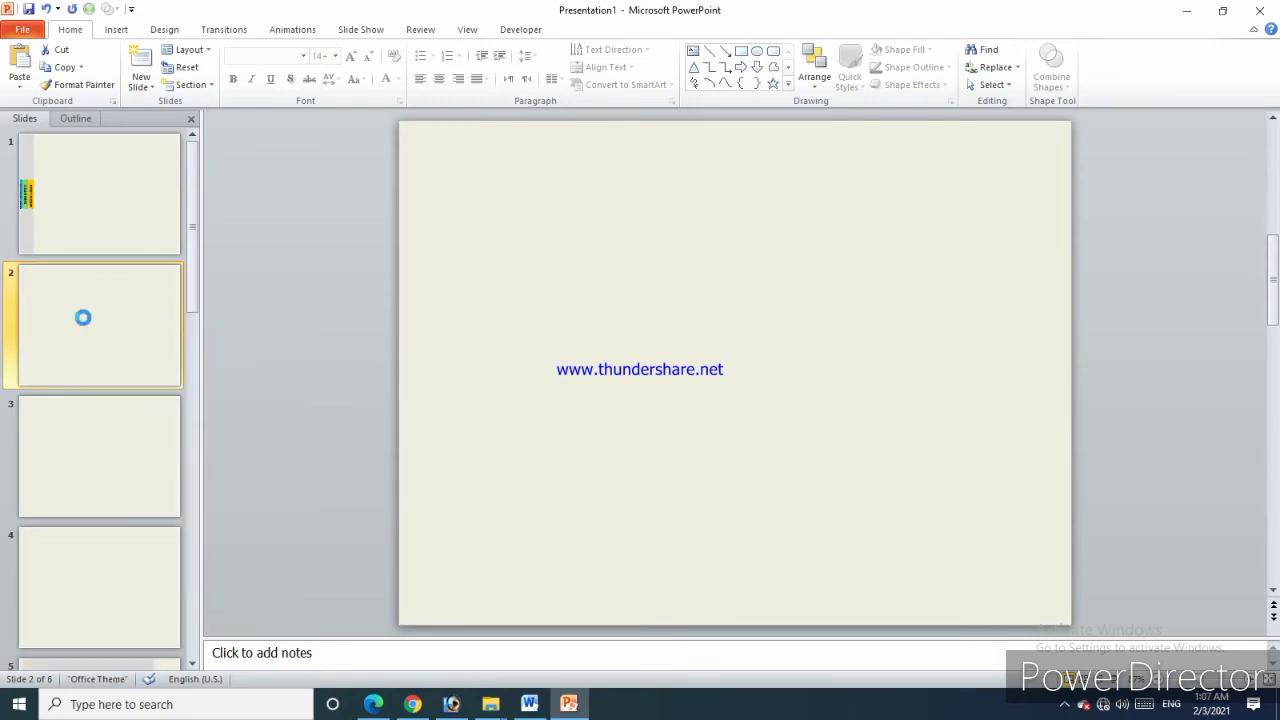
key(Delete)
key(Delete)
key(Delete)
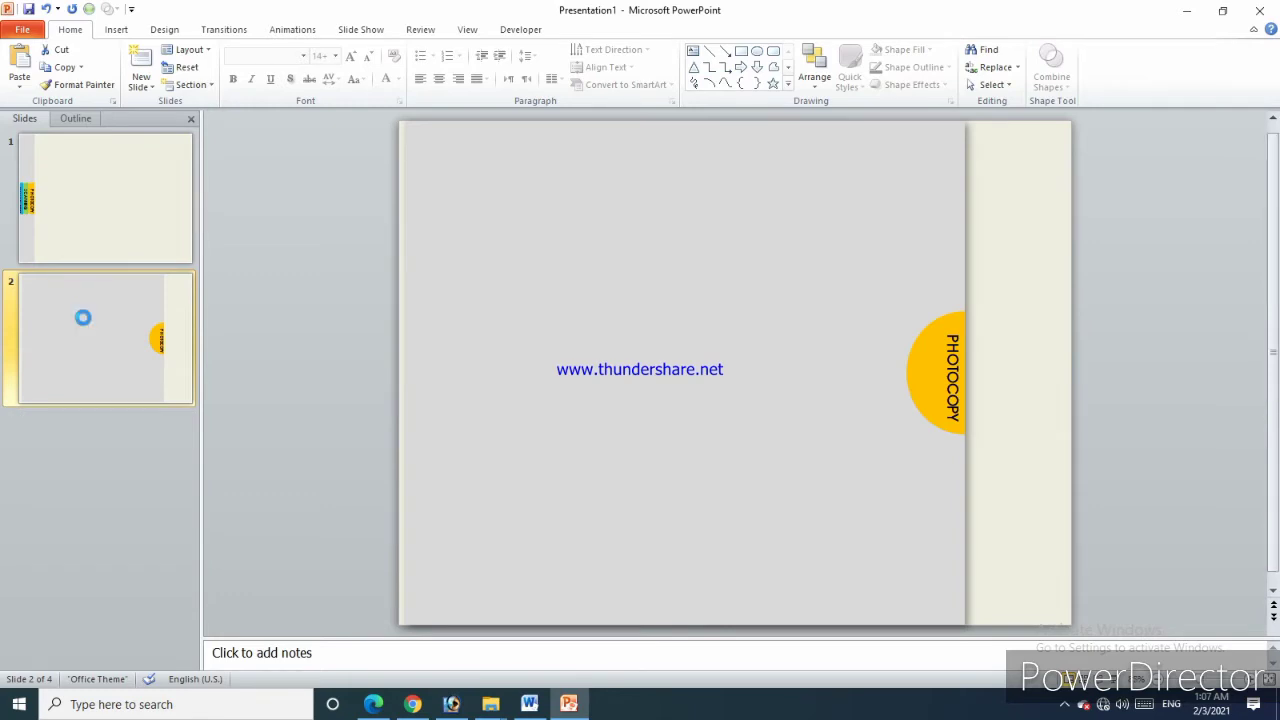
key(Delete)
key(Delete)
key(Delete)
Duplicate slide 1 so the deck has two identical slides.
right_click(113, 209)
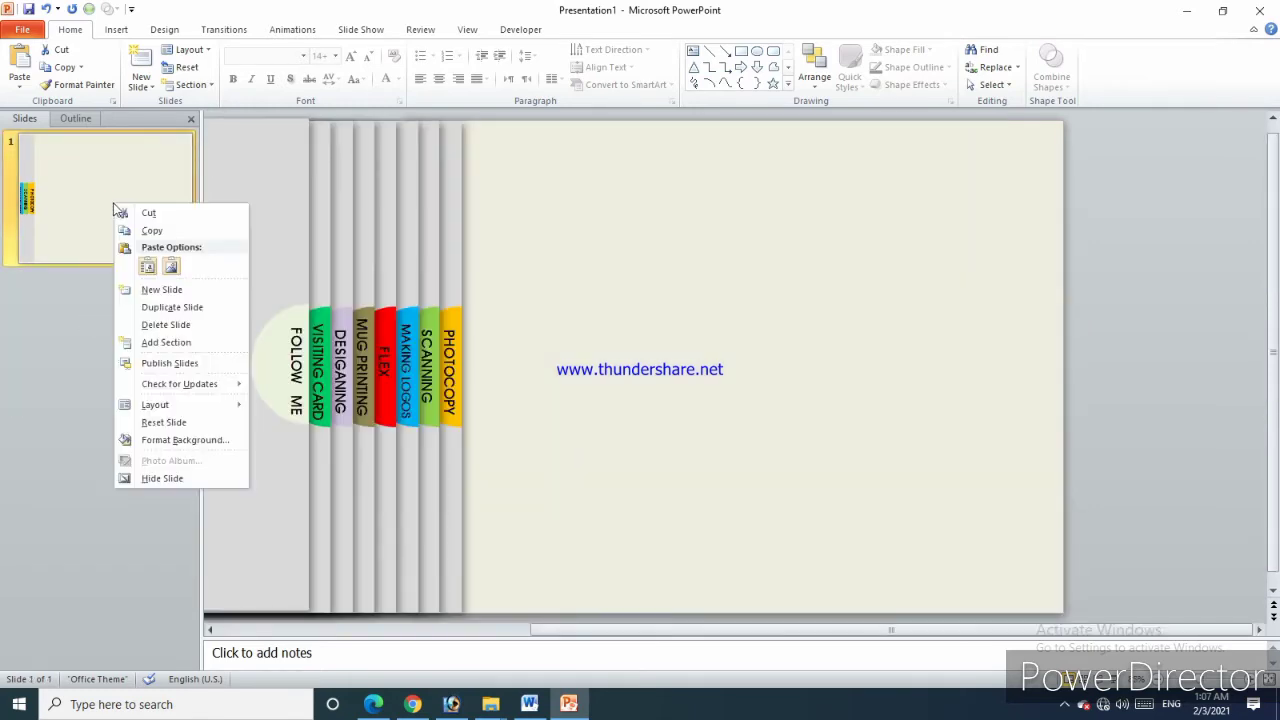
click(152, 313)
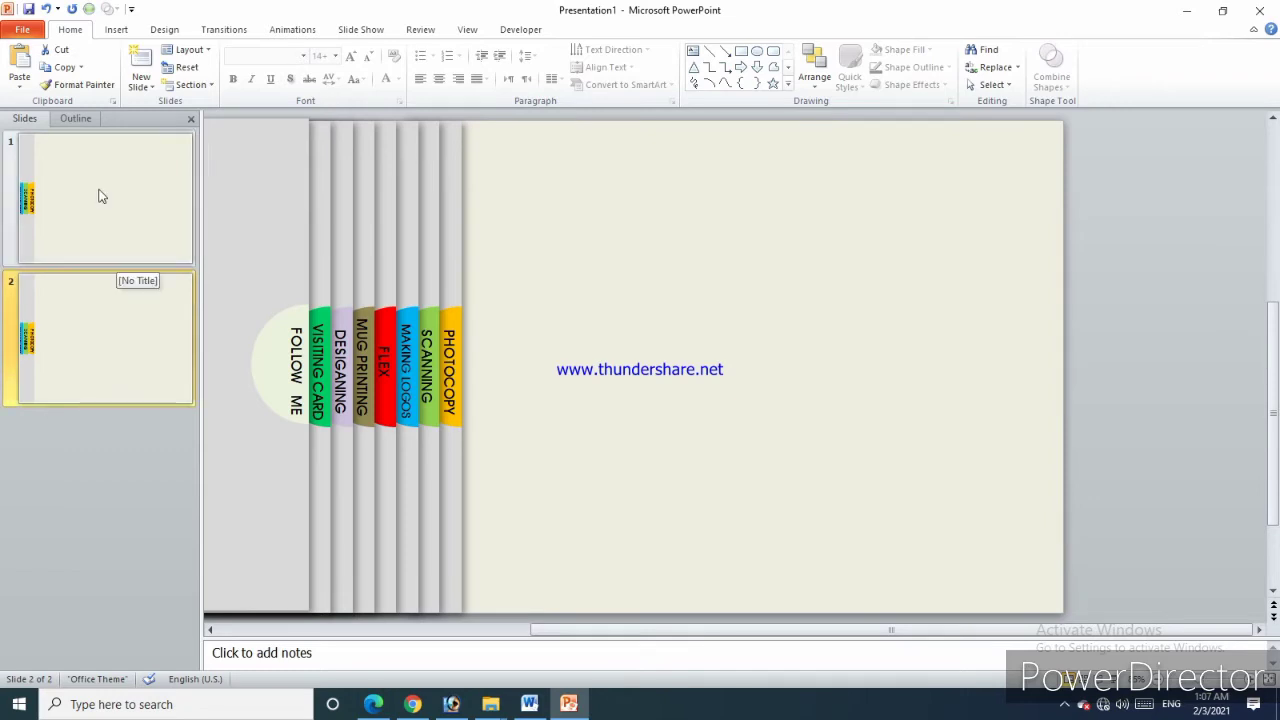
click(1065, 705)
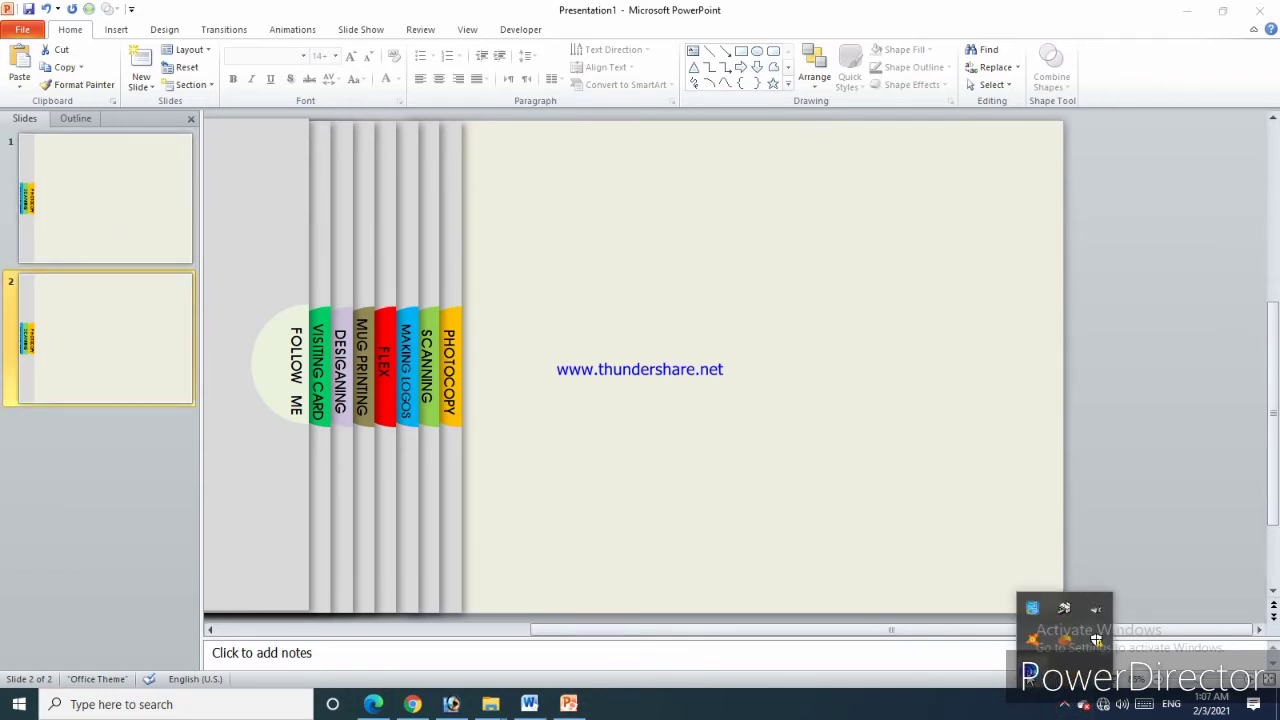
Pause the screen recording and hide the recorder window.
click(1032, 607)
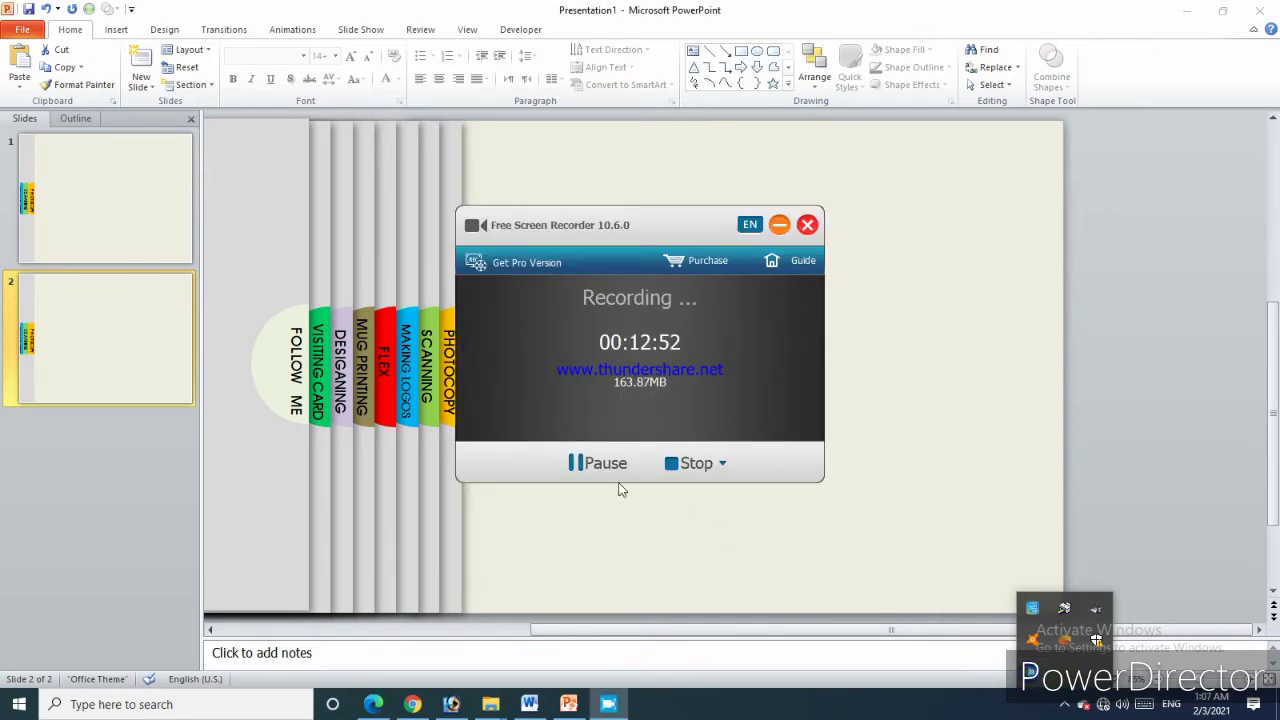
click(590, 460)
click(250, 343)
click(411, 104)
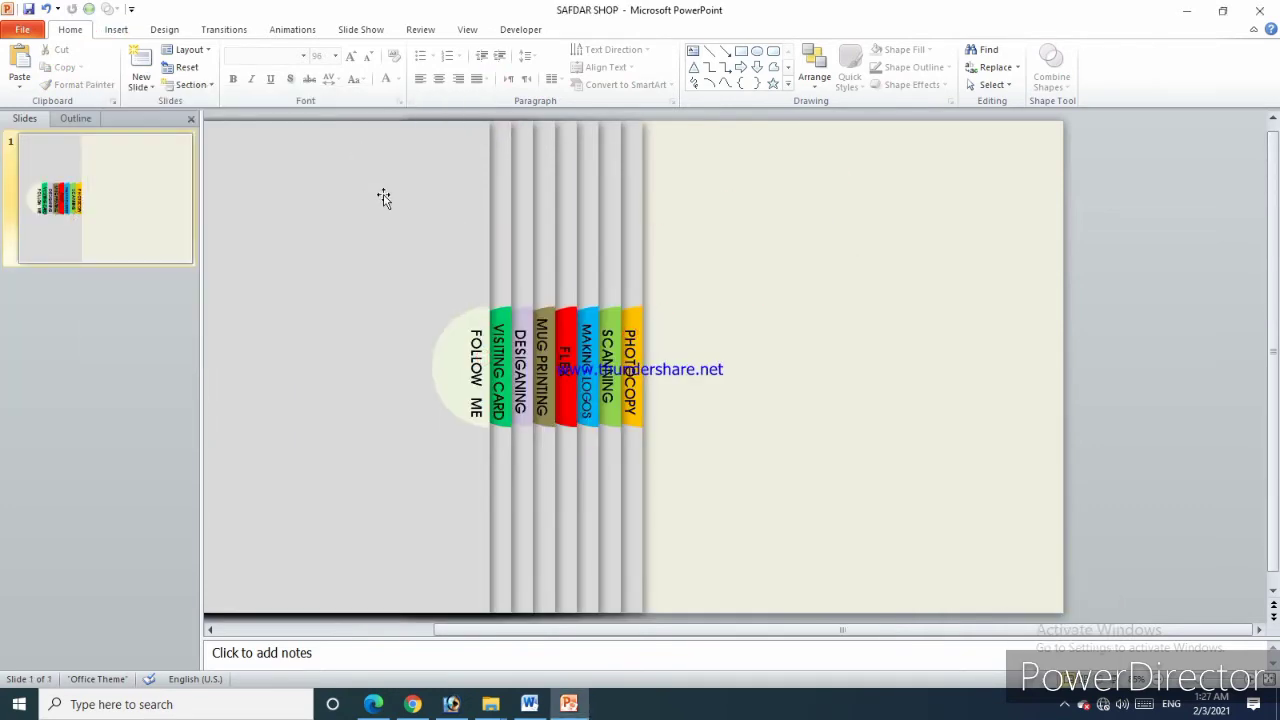
Insert a blue-style WordArt box and move it near the slide's top right.
click(116, 30)
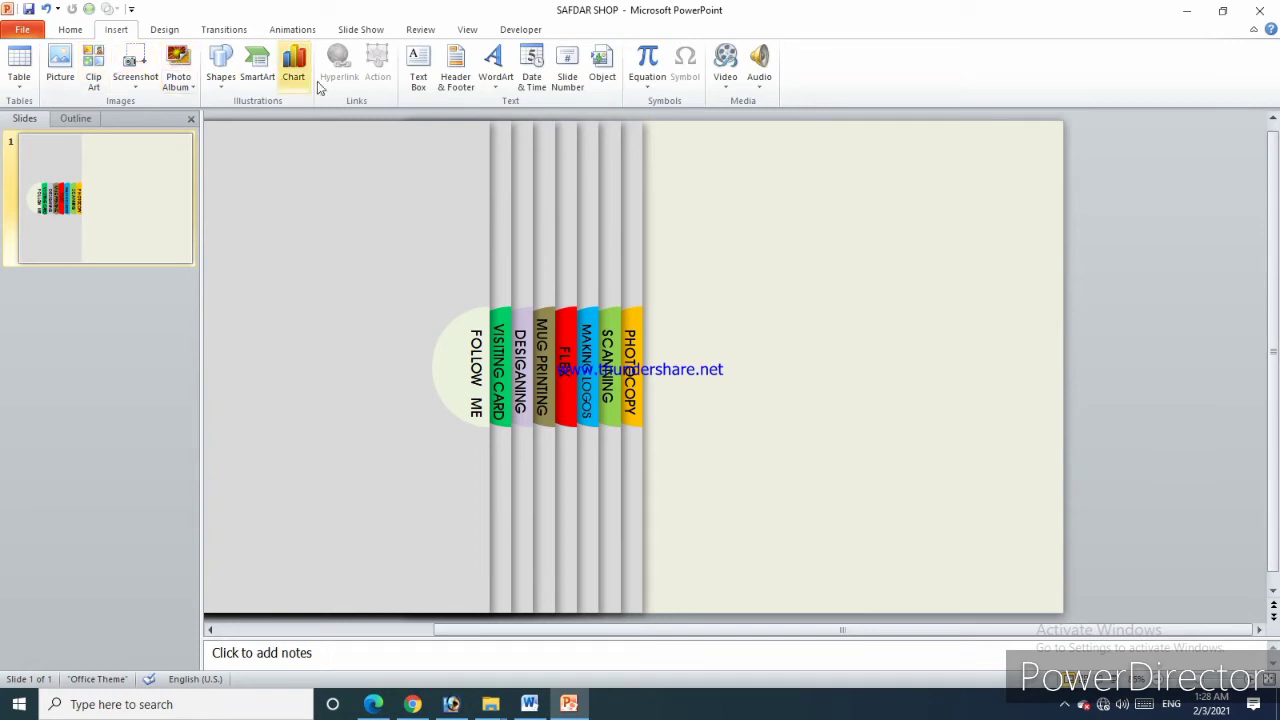
click(497, 78)
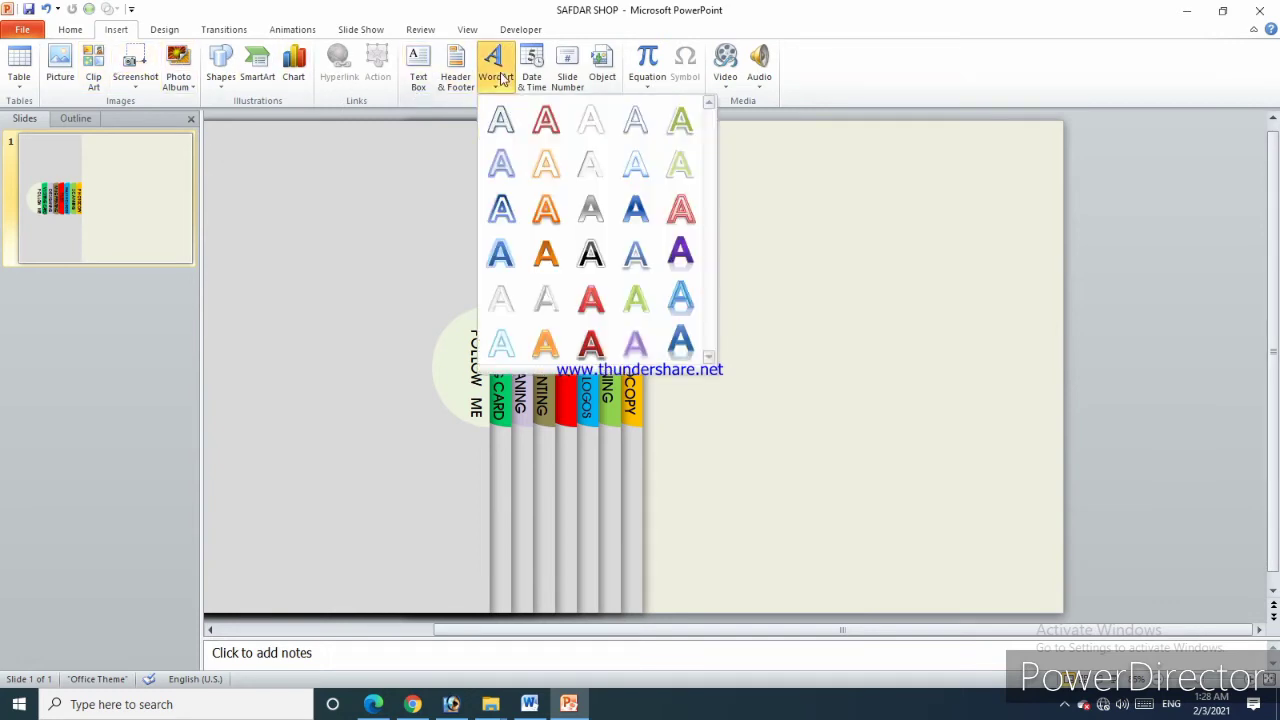
click(636, 208)
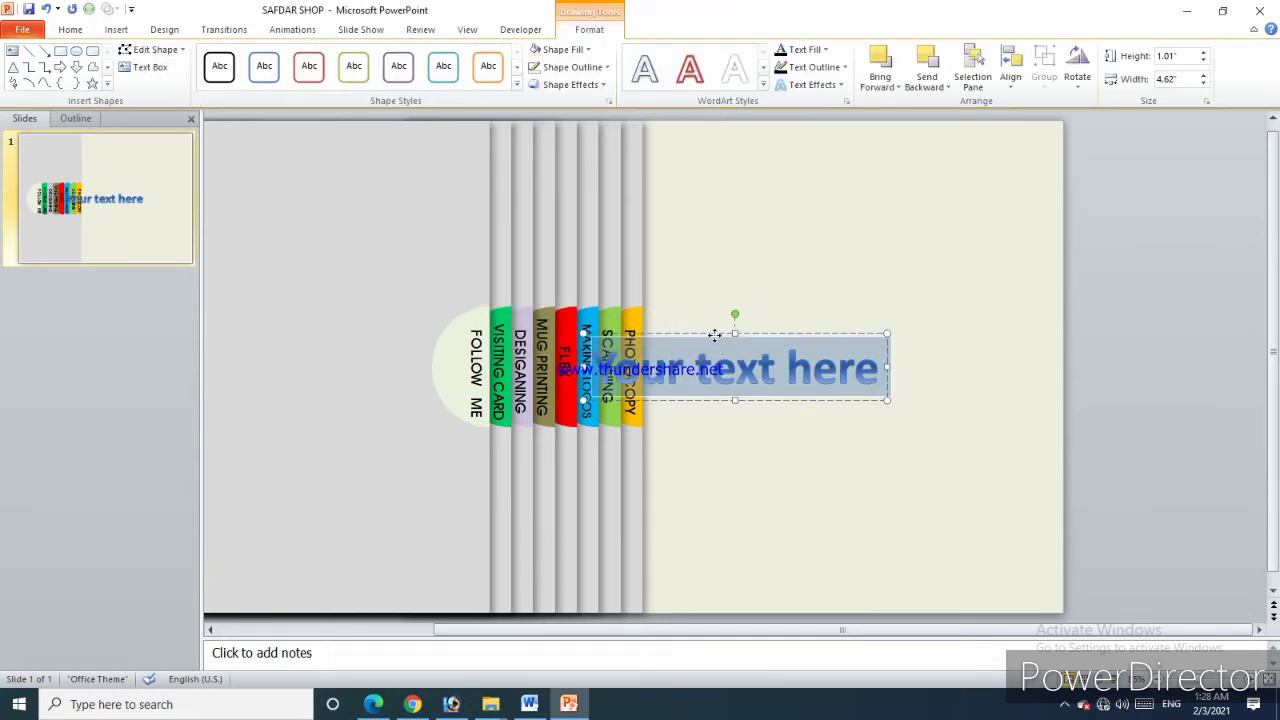
click(797, 202)
mouse_move(725, 347)
mouse_down()
mouse_move(780, 287)
mouse_move(799, 170)
mouse_up()
click(765, 283)
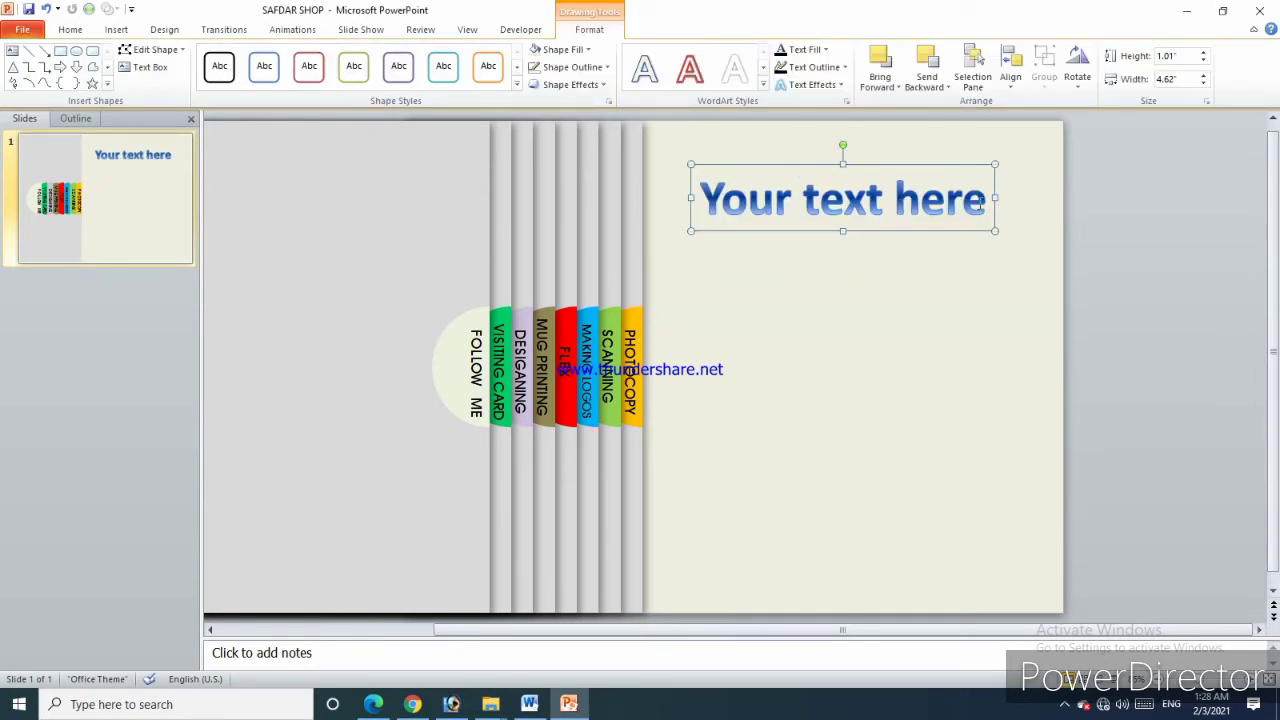
Replace the WordArt placeholder with FURQAN and widen the box.
click(984, 200)
drag(987, 200, 700, 200)
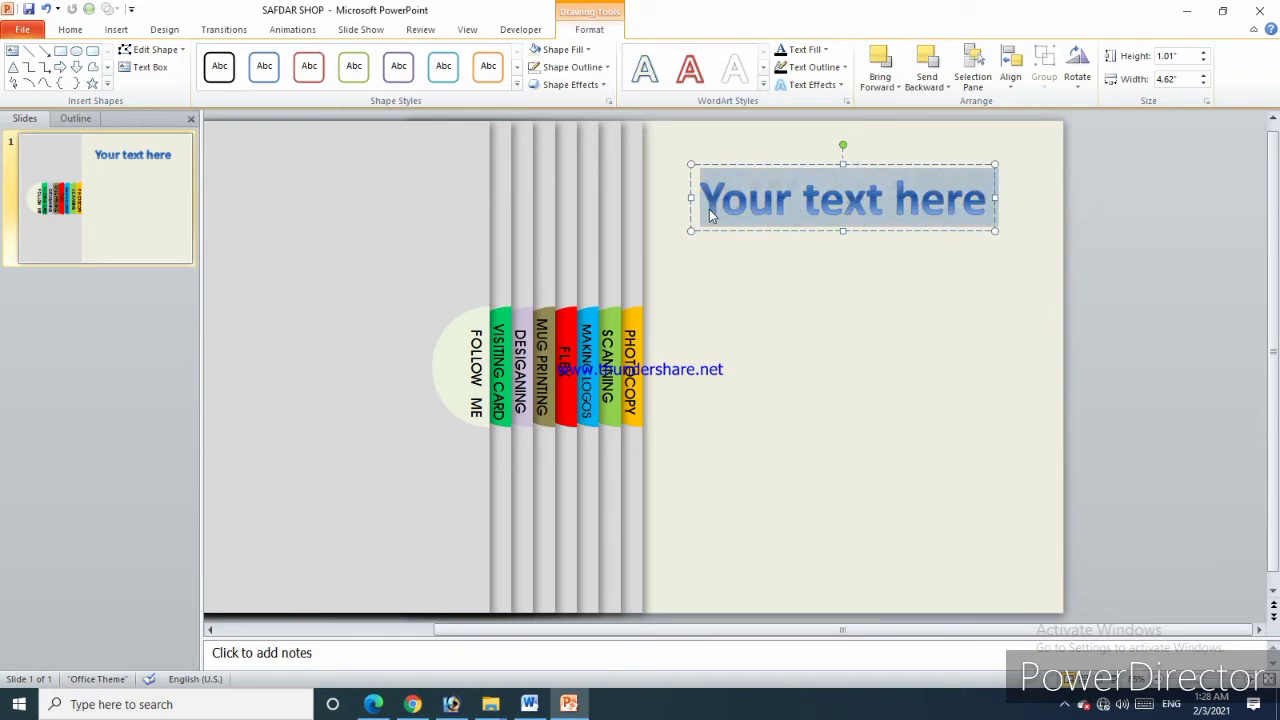
text(FURQAN)
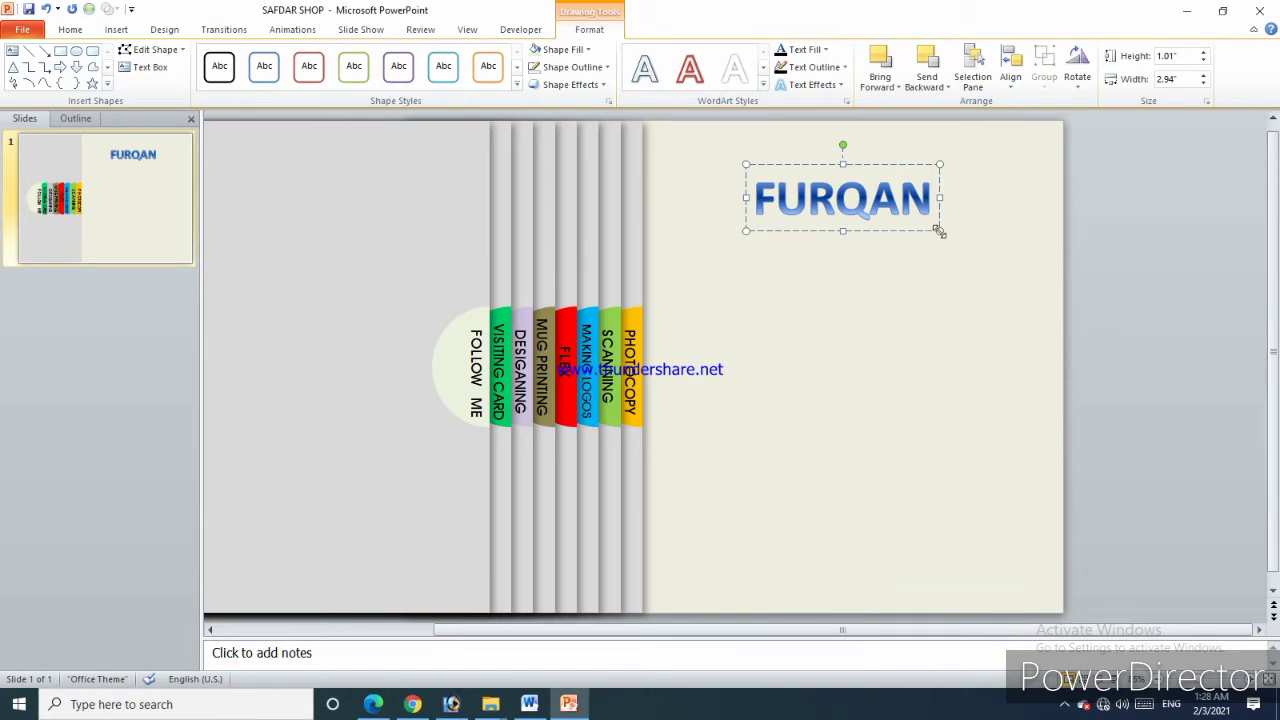
drag(940, 231, 1006, 262)
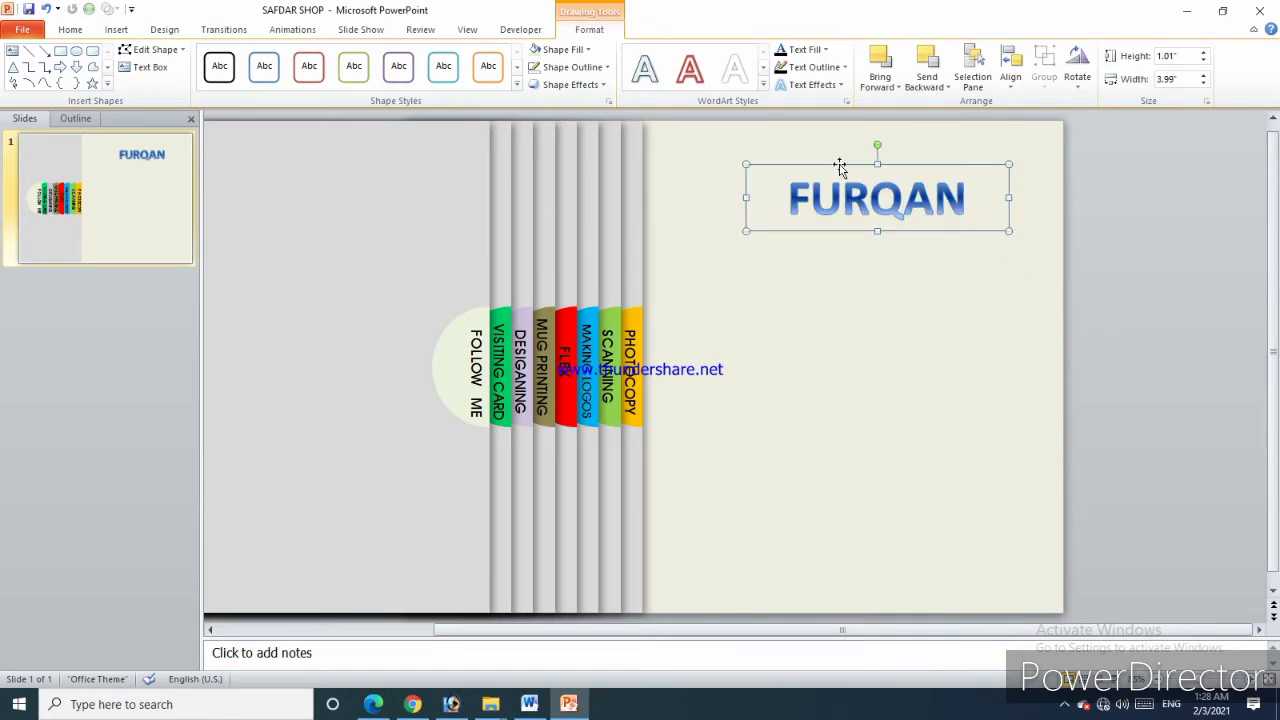
drag(840, 167, 803, 167)
drag(970, 231, 1014, 254)
Set the FURQAN text in the Algerian font and enlarge it to 80 pt.
click(957, 196)
key(Escape)
key(Escape)
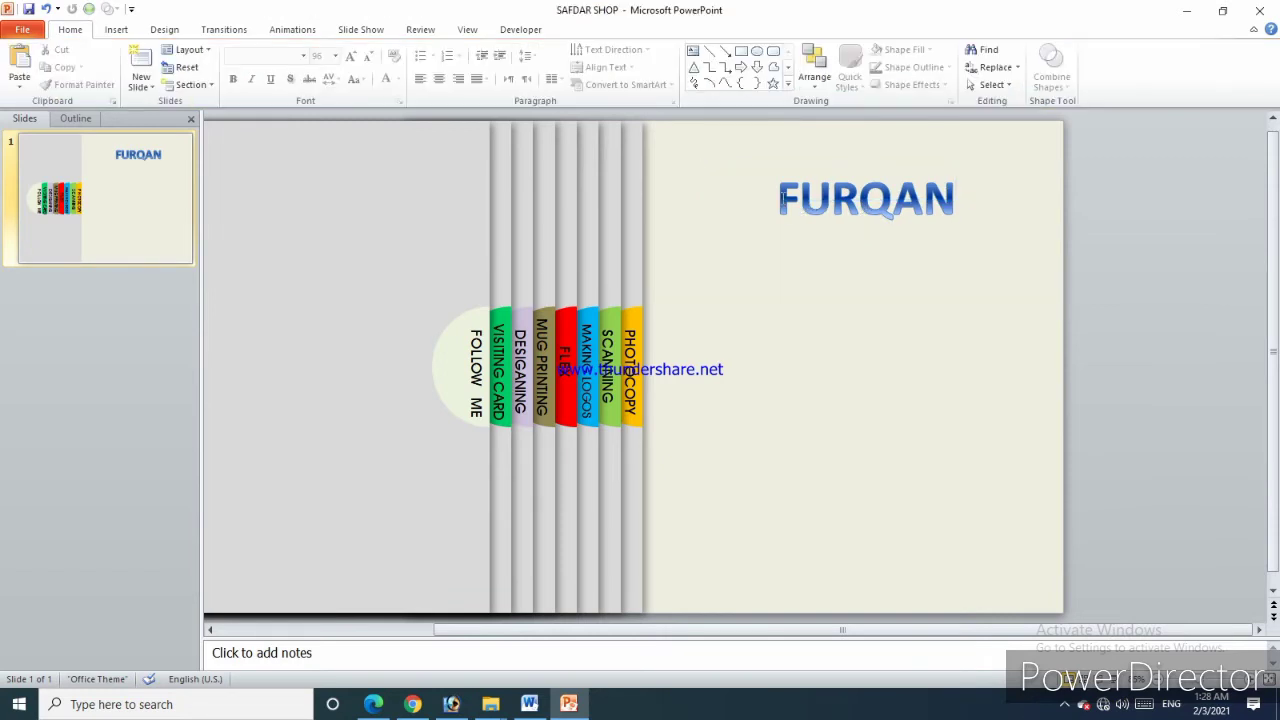
click(831, 197)
key(Escape)
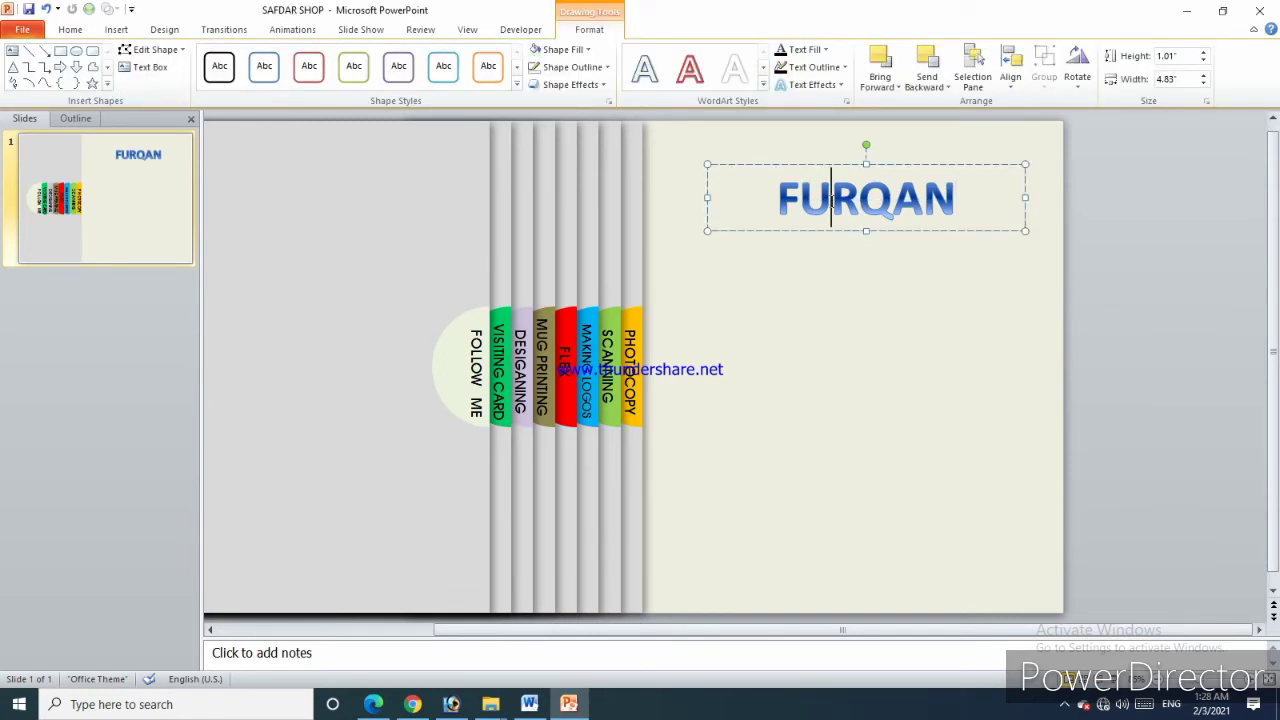
double_click(831, 199)
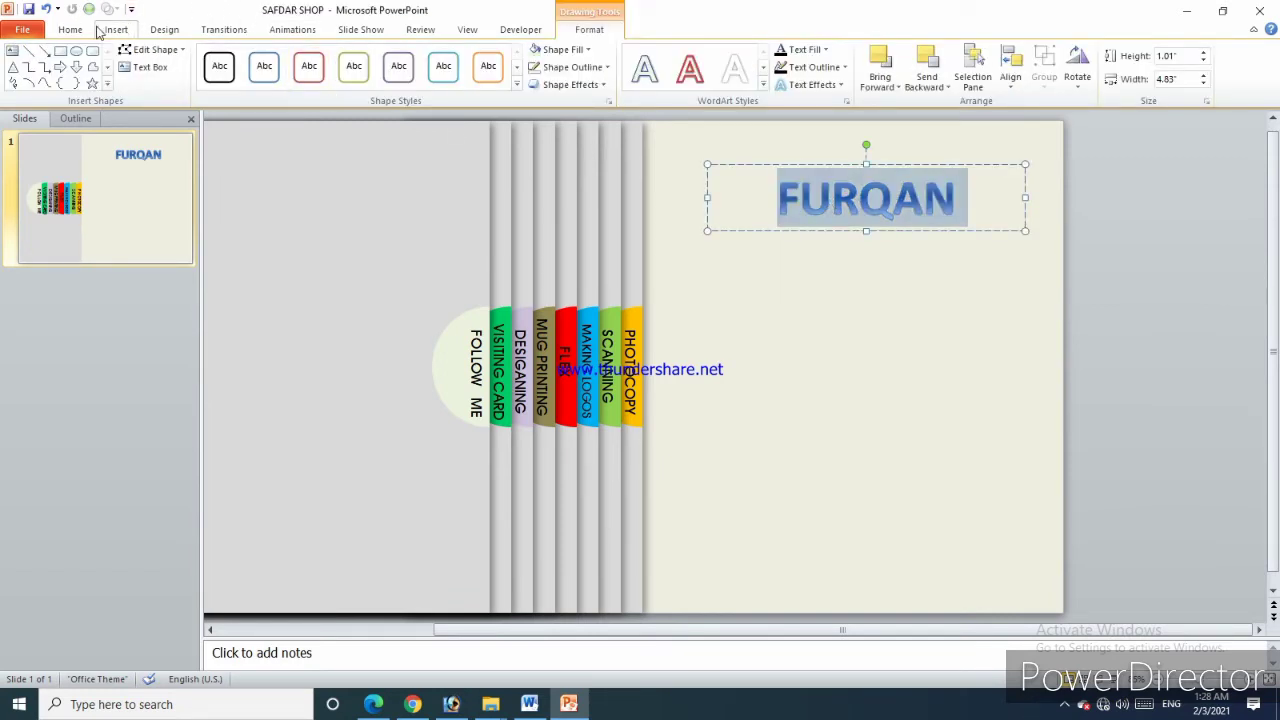
click(70, 29)
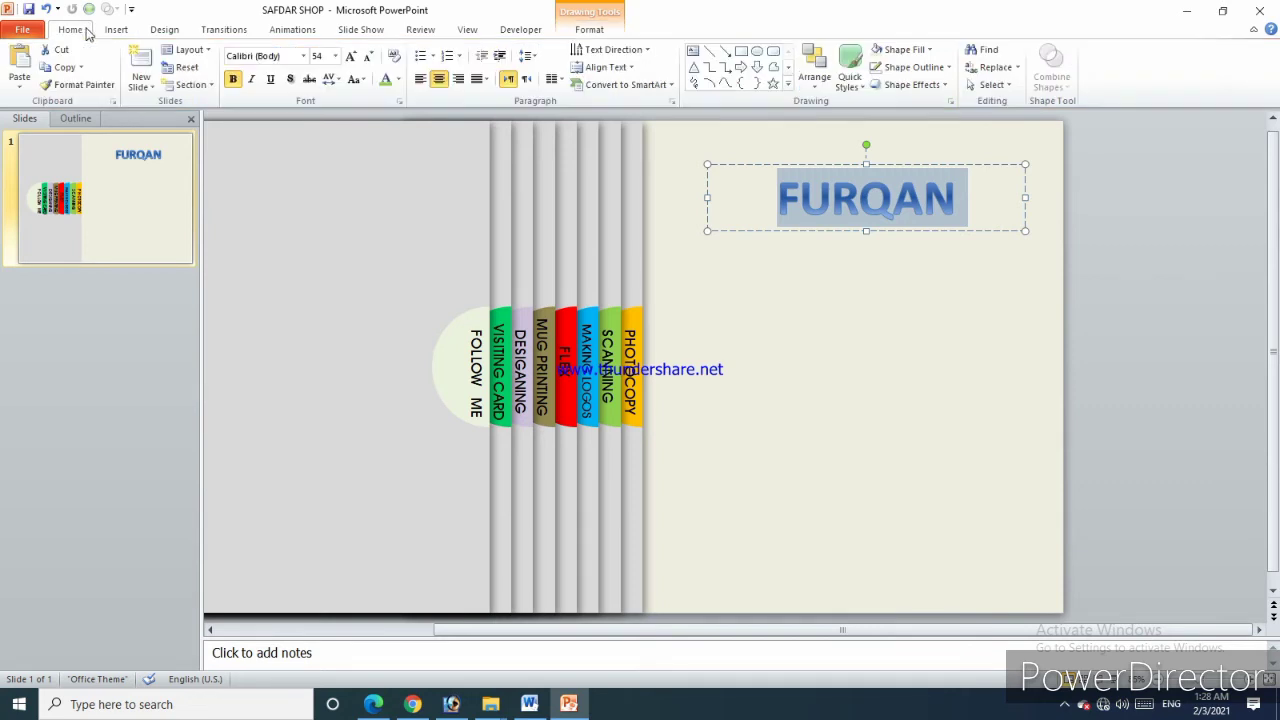
click(303, 56)
click(294, 148)
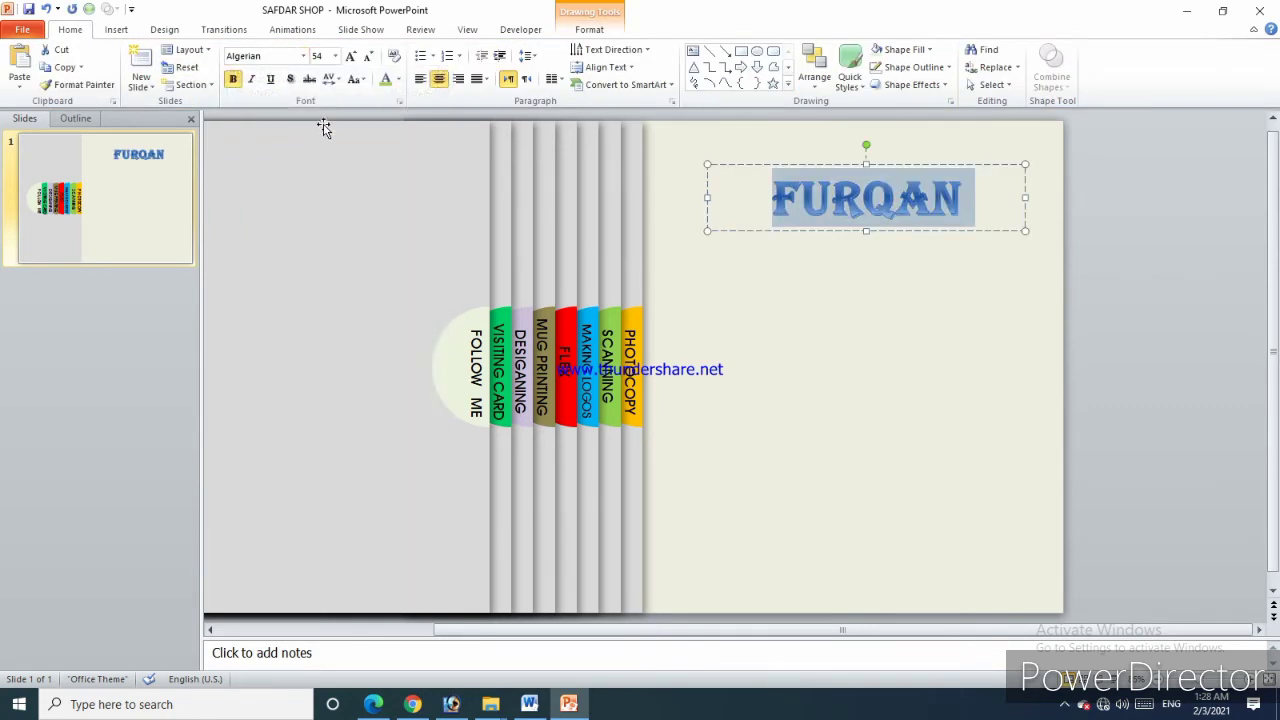
click(350, 56)
click(350, 56)
click(350, 56)
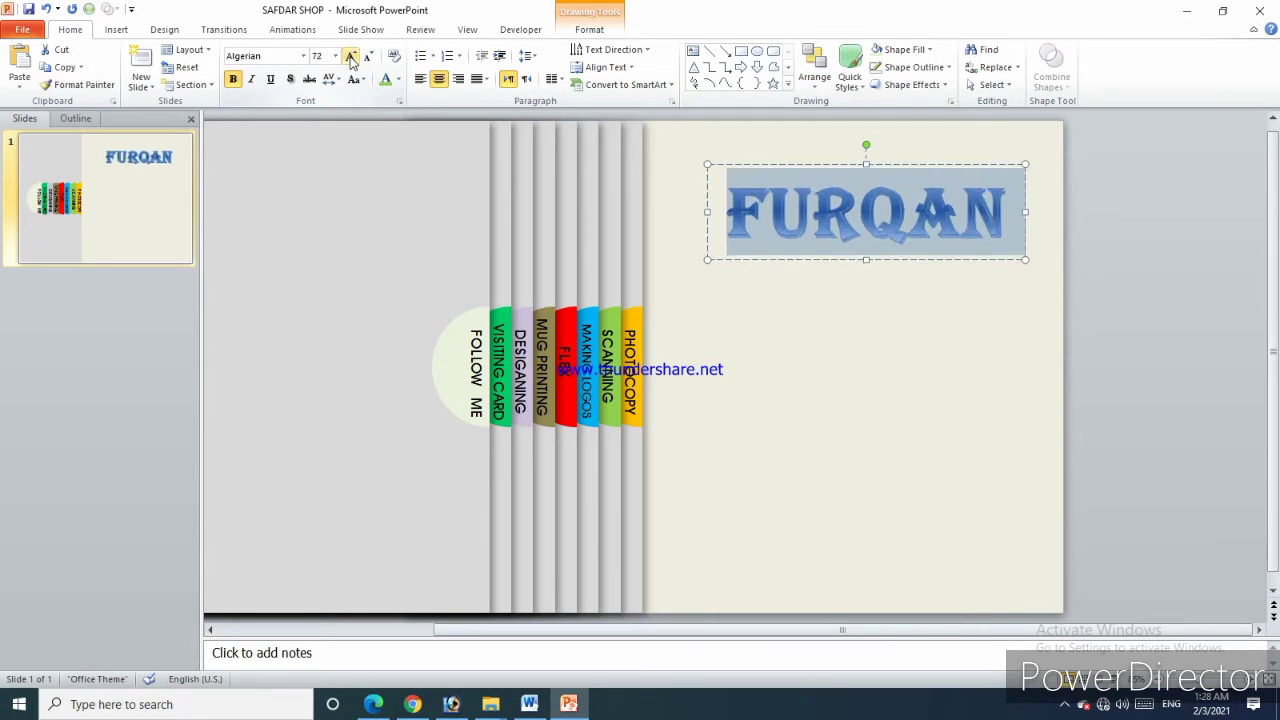
click(350, 56)
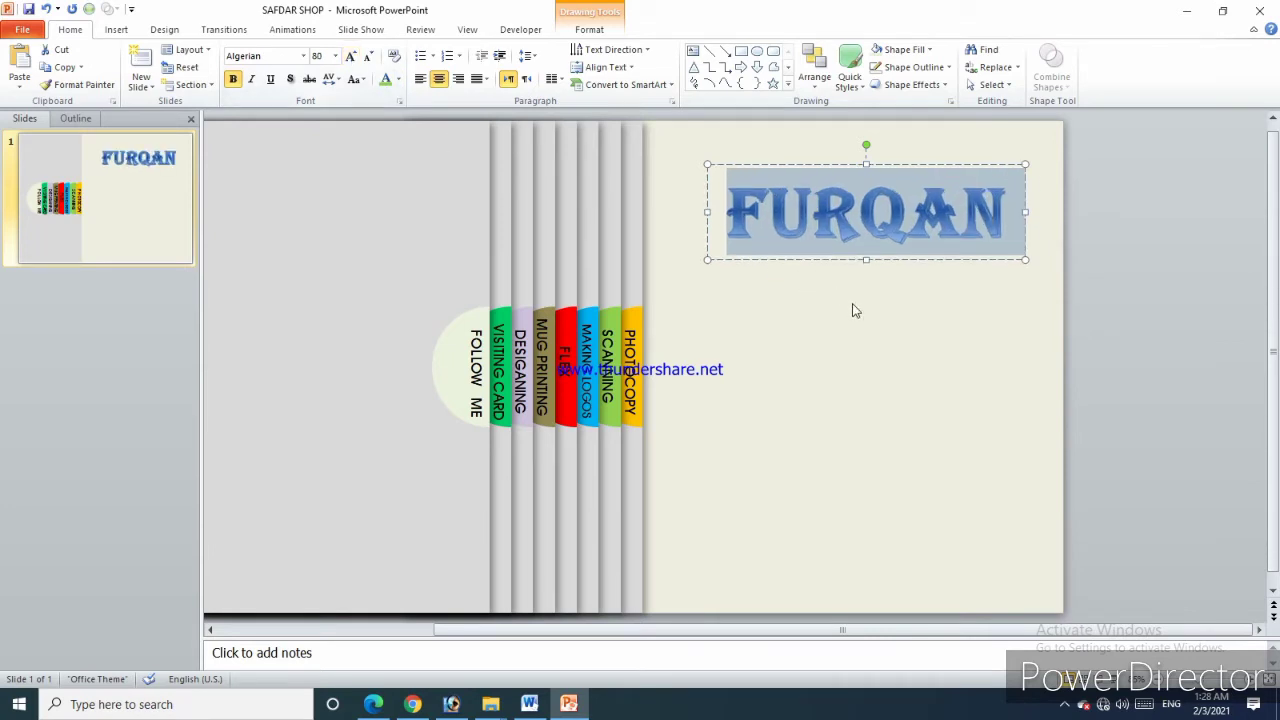
Nudge the FURQAN box slightly left and up.
click(852, 303)
click(808, 178)
click(792, 164)
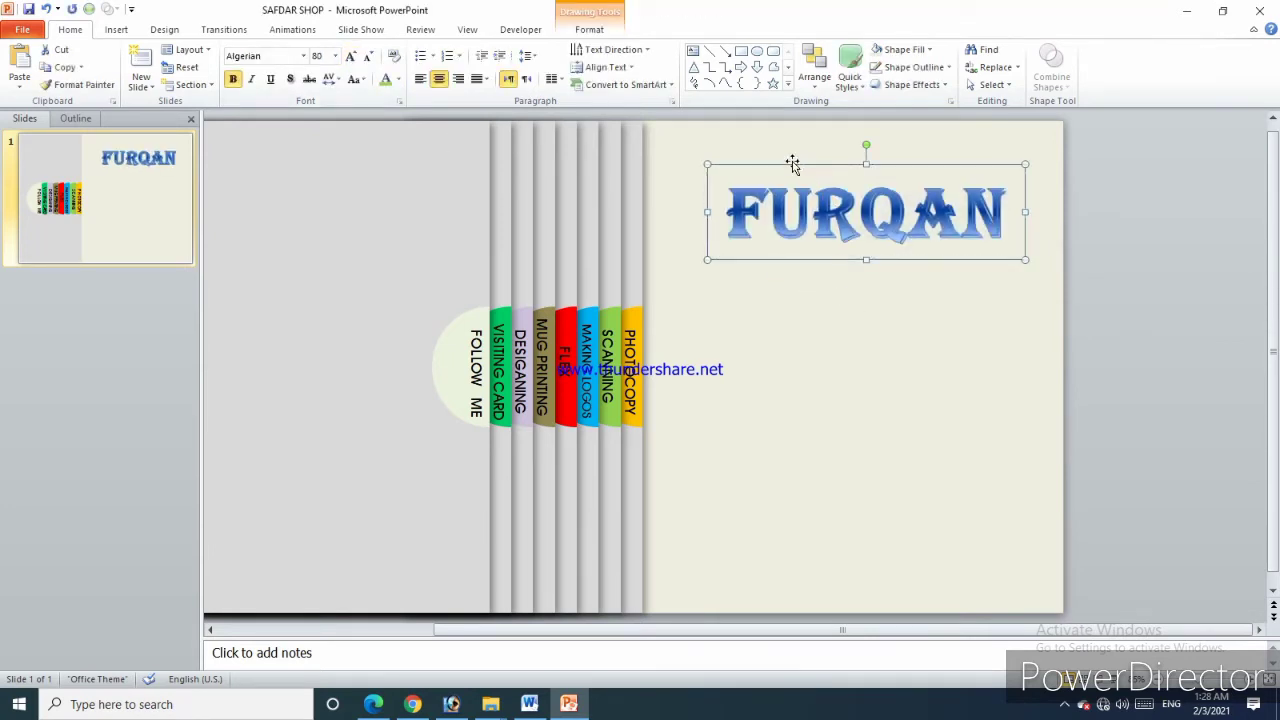
key(Left)
key(Left)
key(Up)
key(Left)
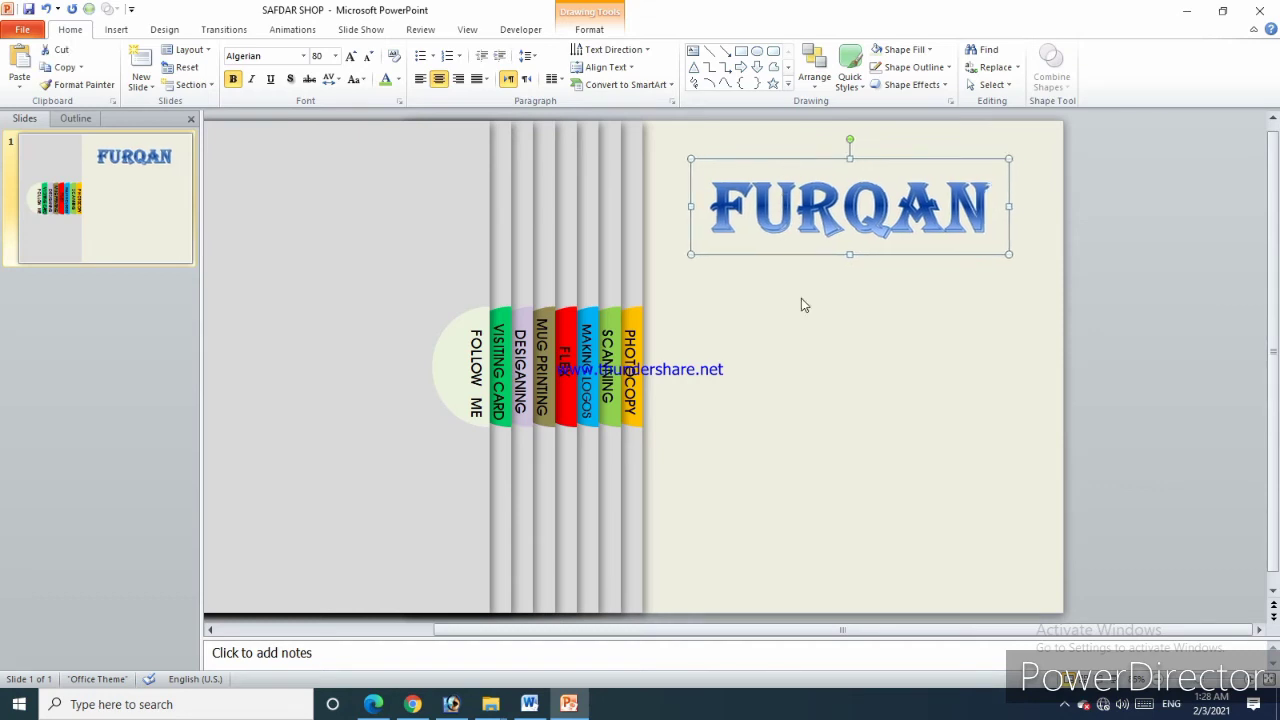
click(801, 298)
Insert a blue WordArt just below FURQAN reading COMPOSING.
click(116, 30)
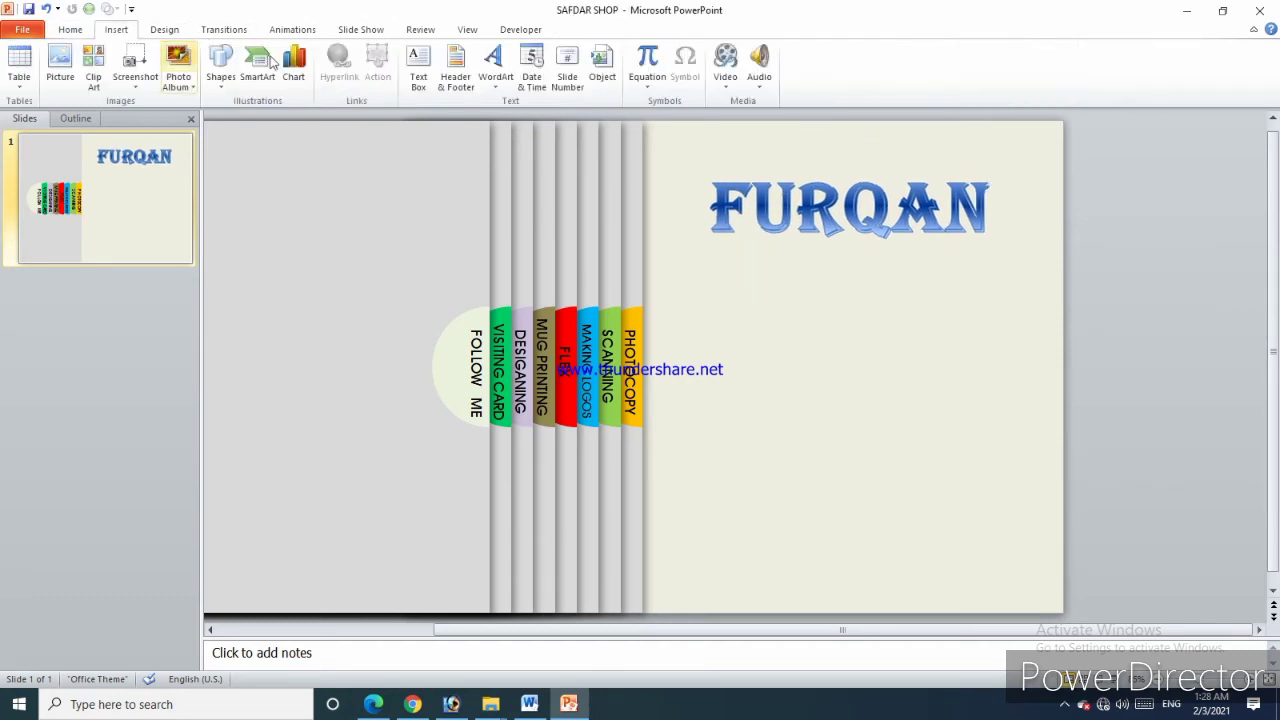
click(496, 78)
click(634, 209)
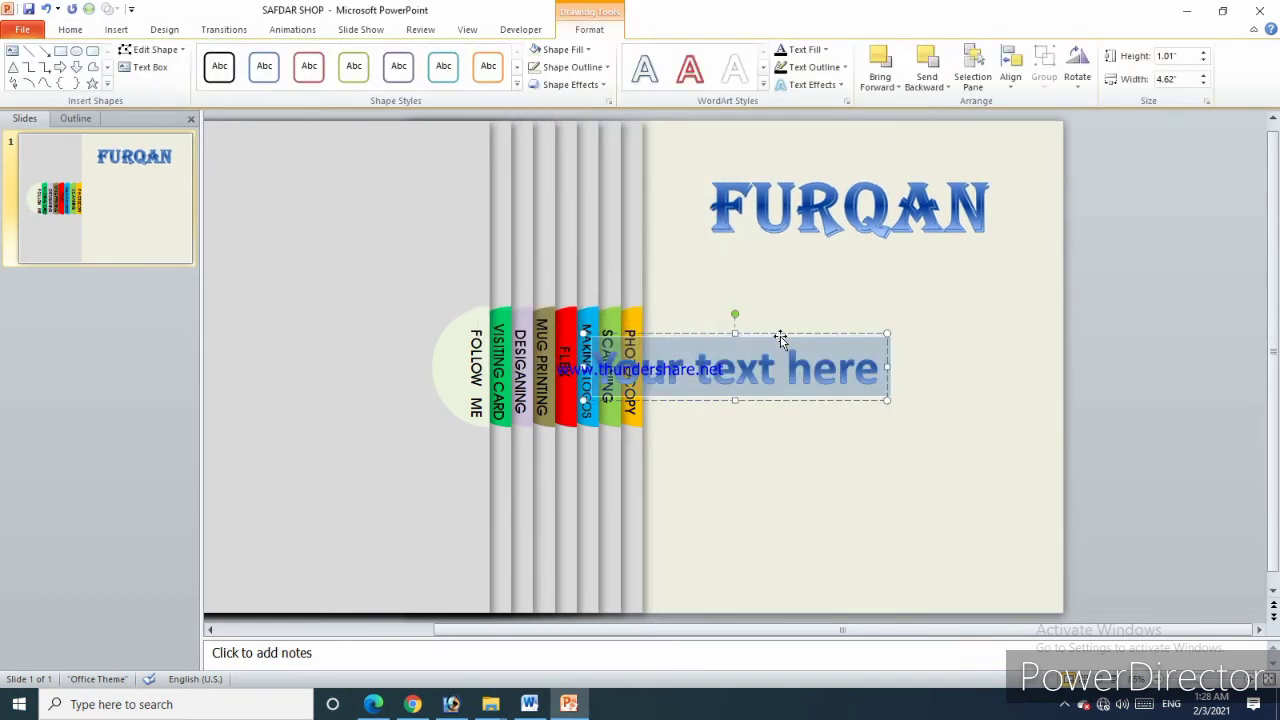
drag(720, 334, 834, 267)
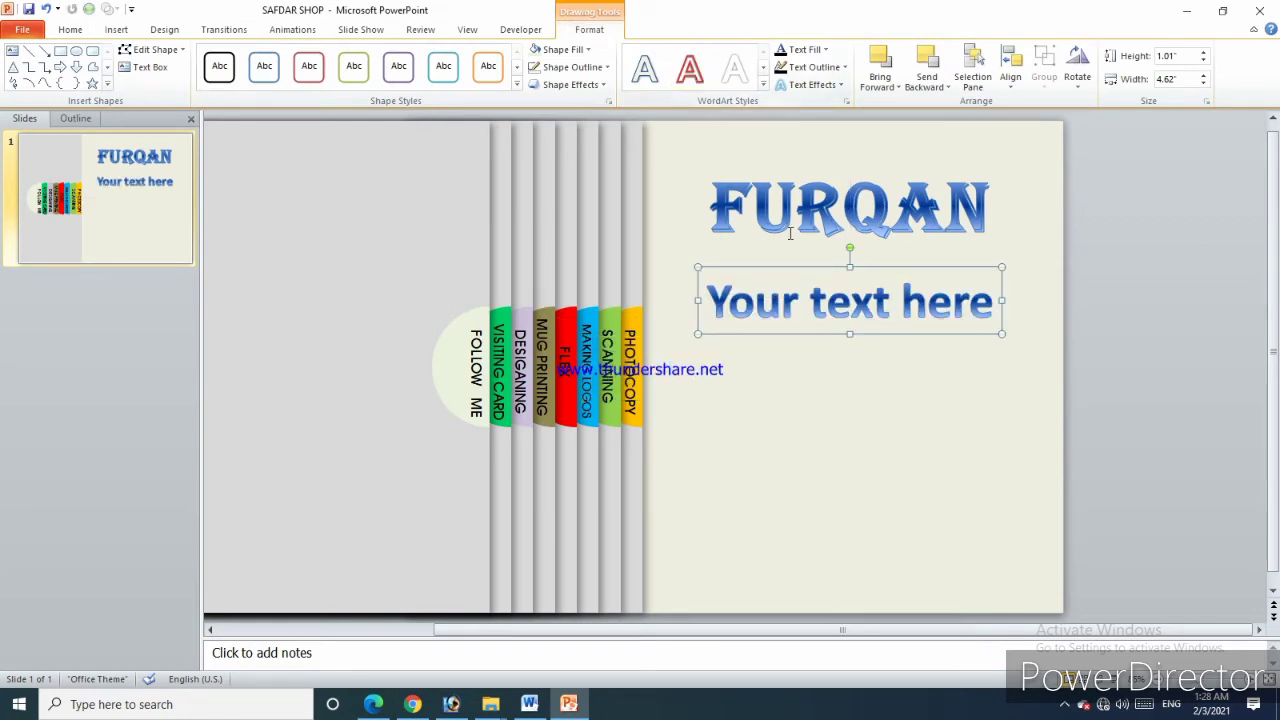
triple_click(799, 298)
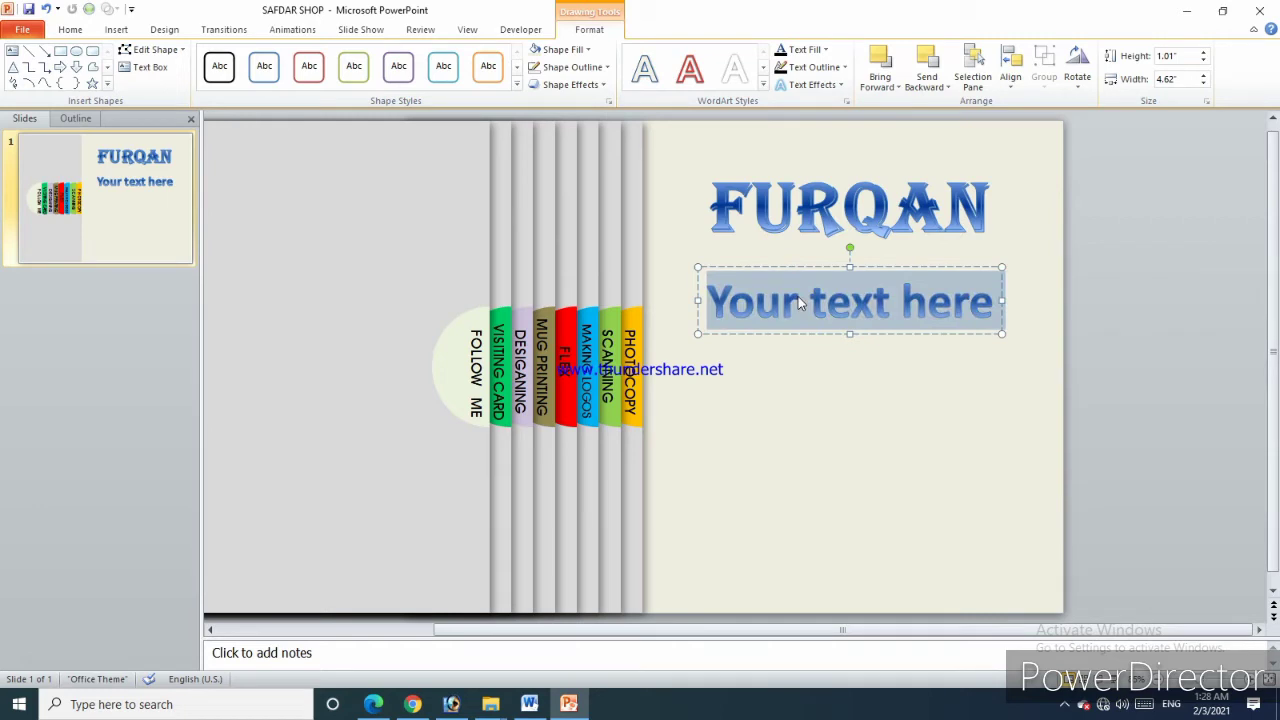
text(COMPO)
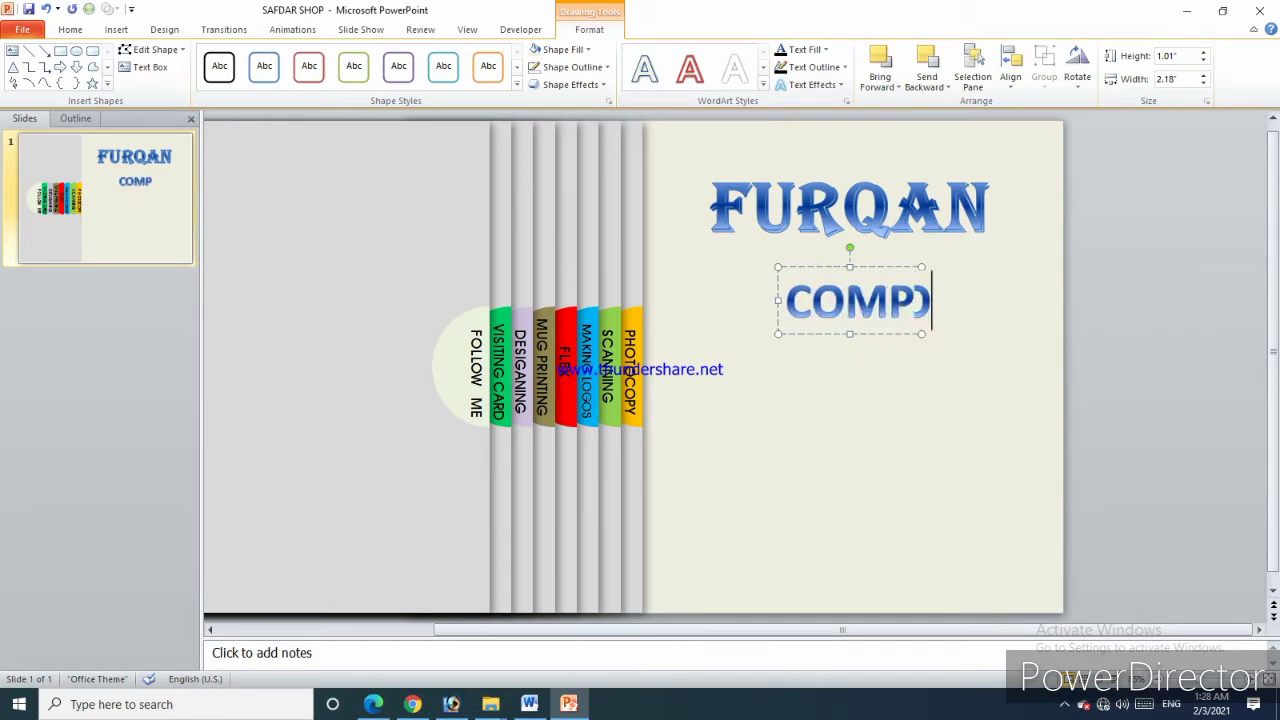
text(SING)
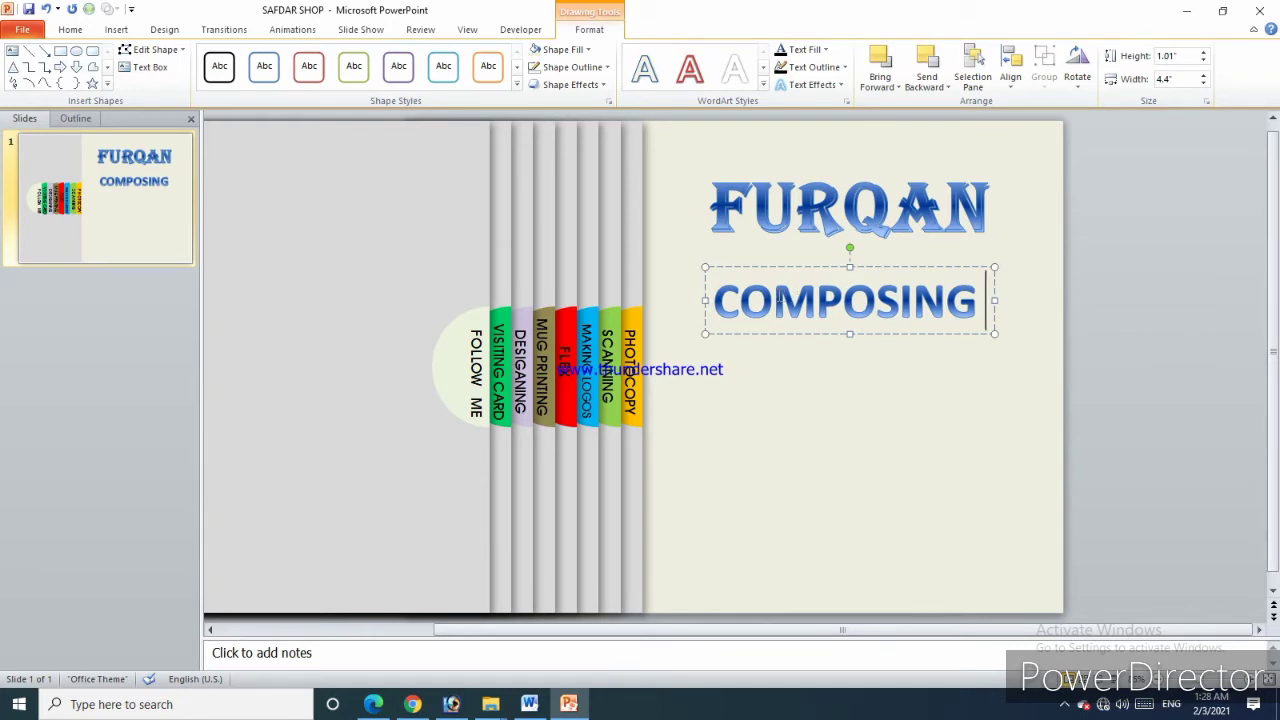
Set COMPOSING in the Algerian font and place a copy directly below it.
key(ctrl+a)
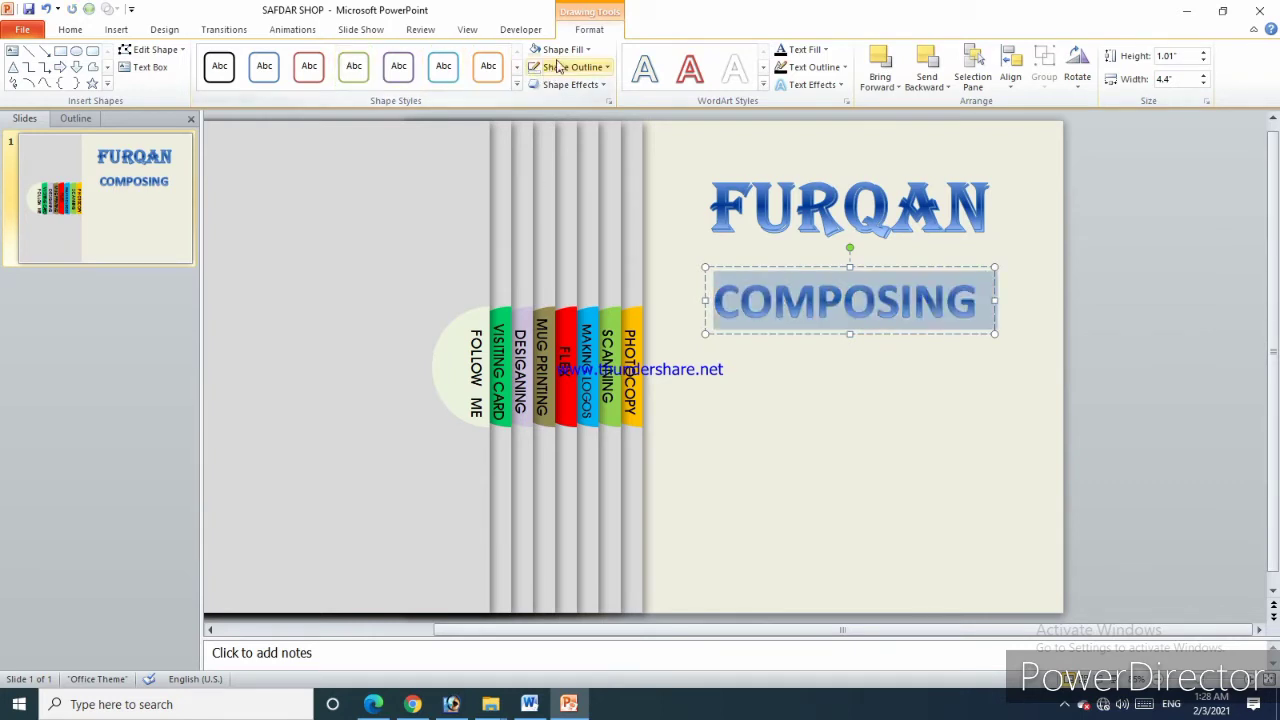
click(70, 29)
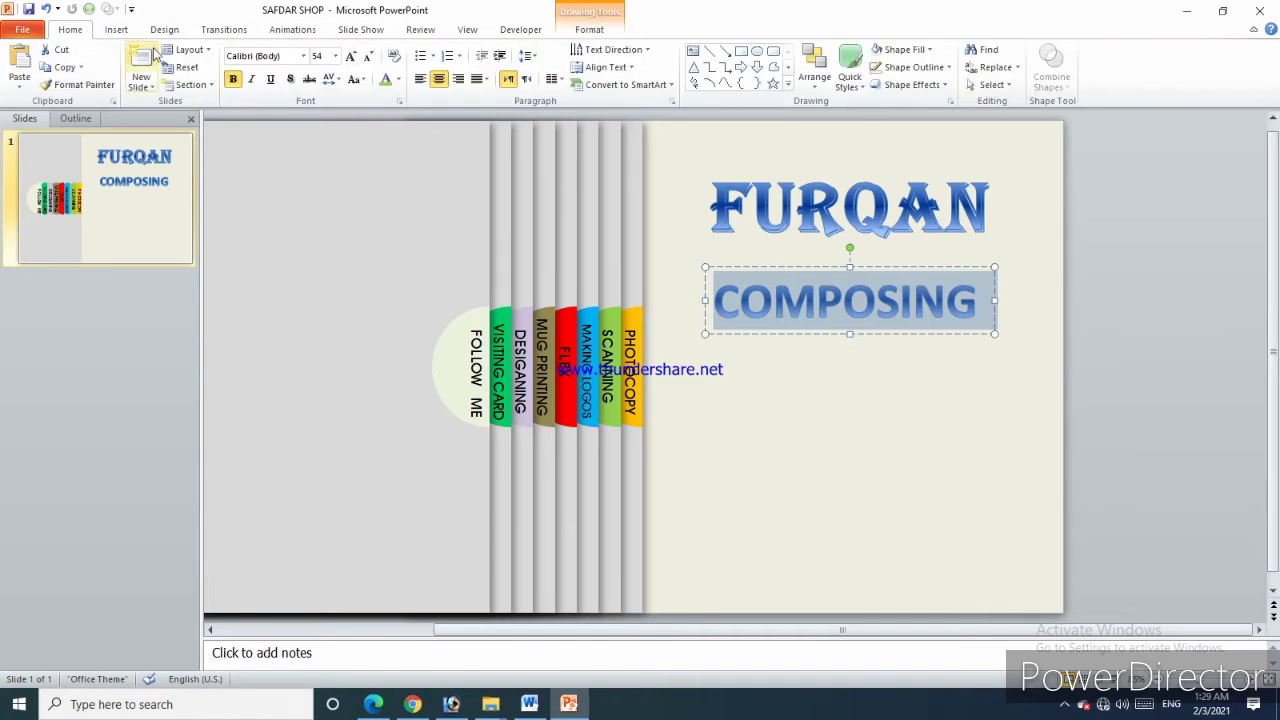
click(305, 57)
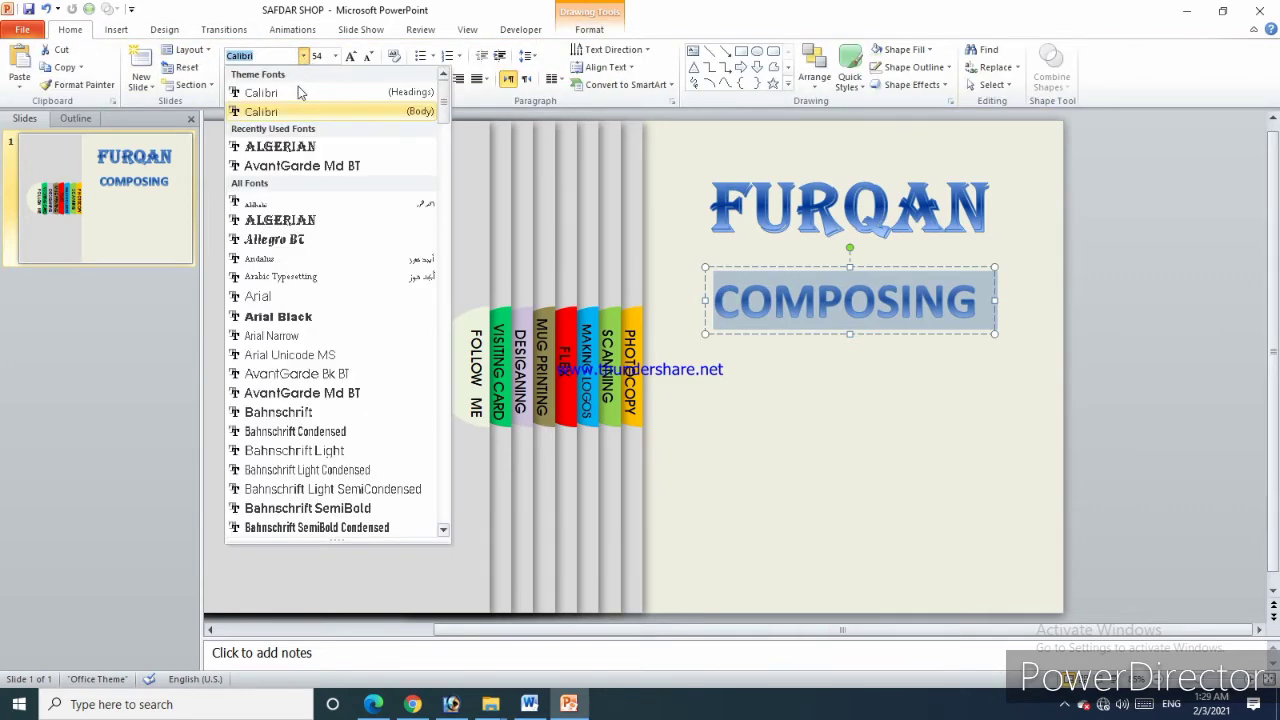
click(297, 143)
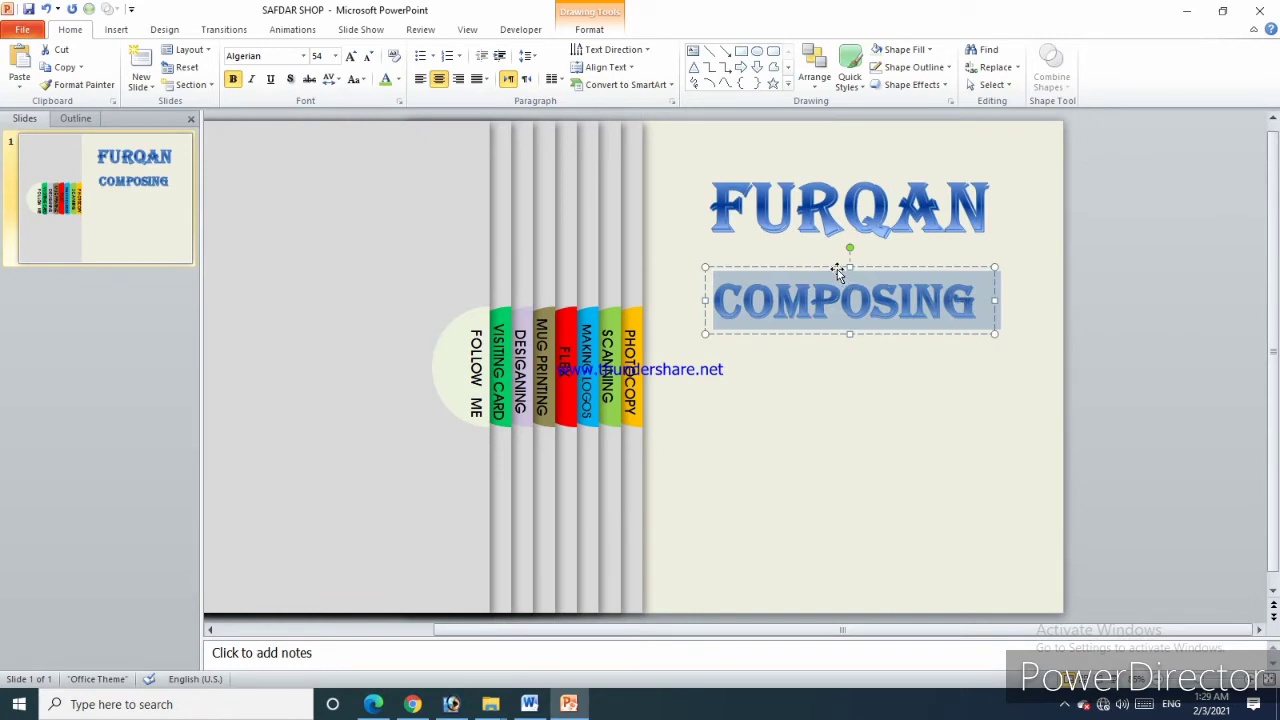
ctrl+drag(838, 272, 840, 352)
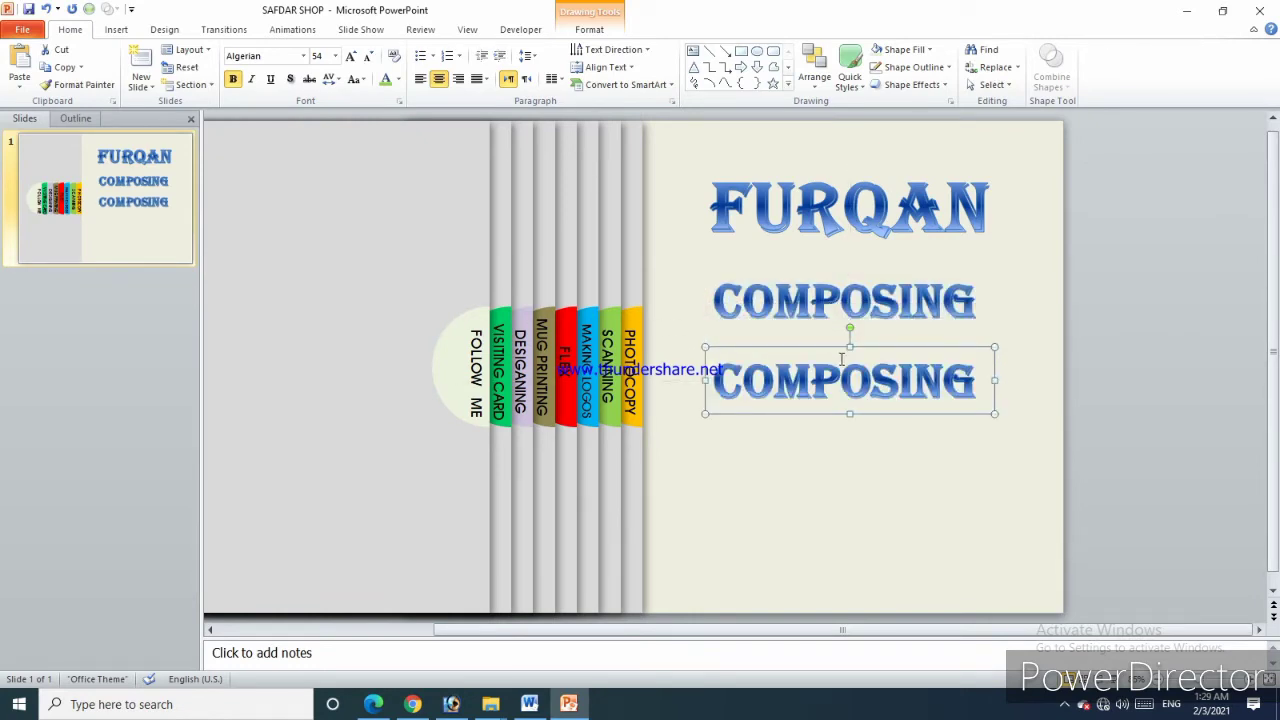
Change the lower COMPOSING copy to read SHOP.
click(838, 363)
double_click(826, 377)
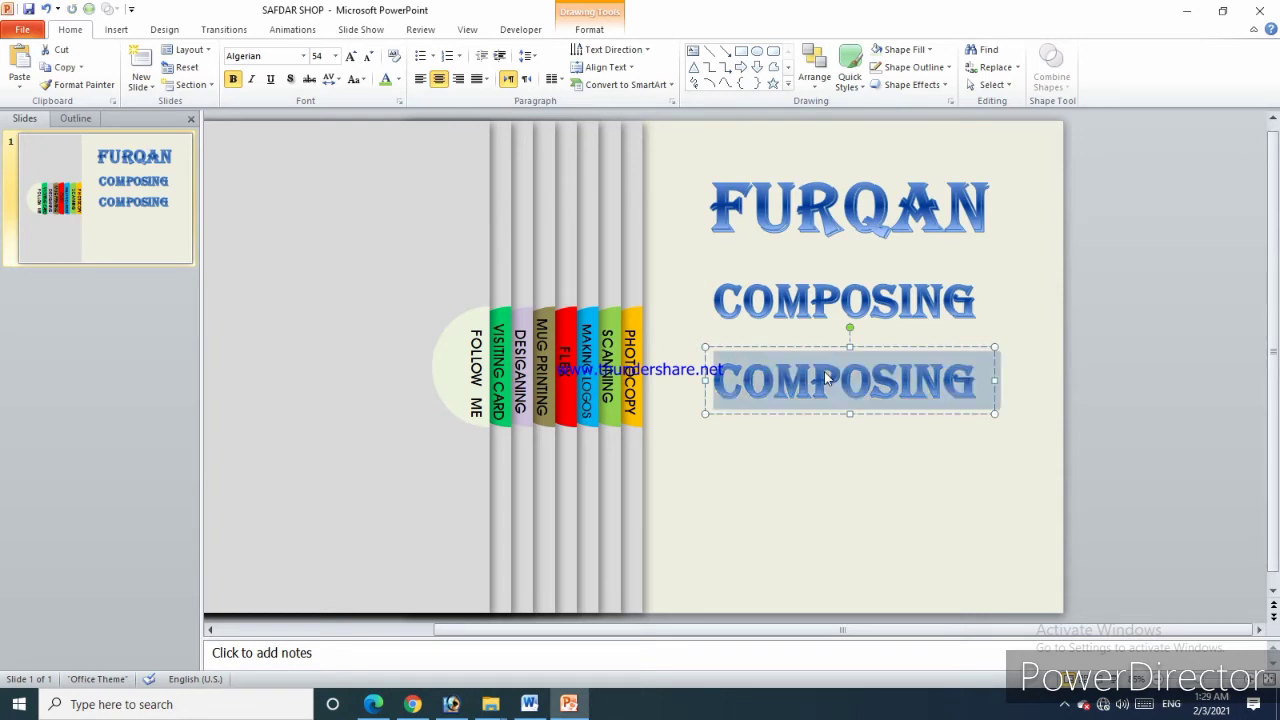
text(SH)
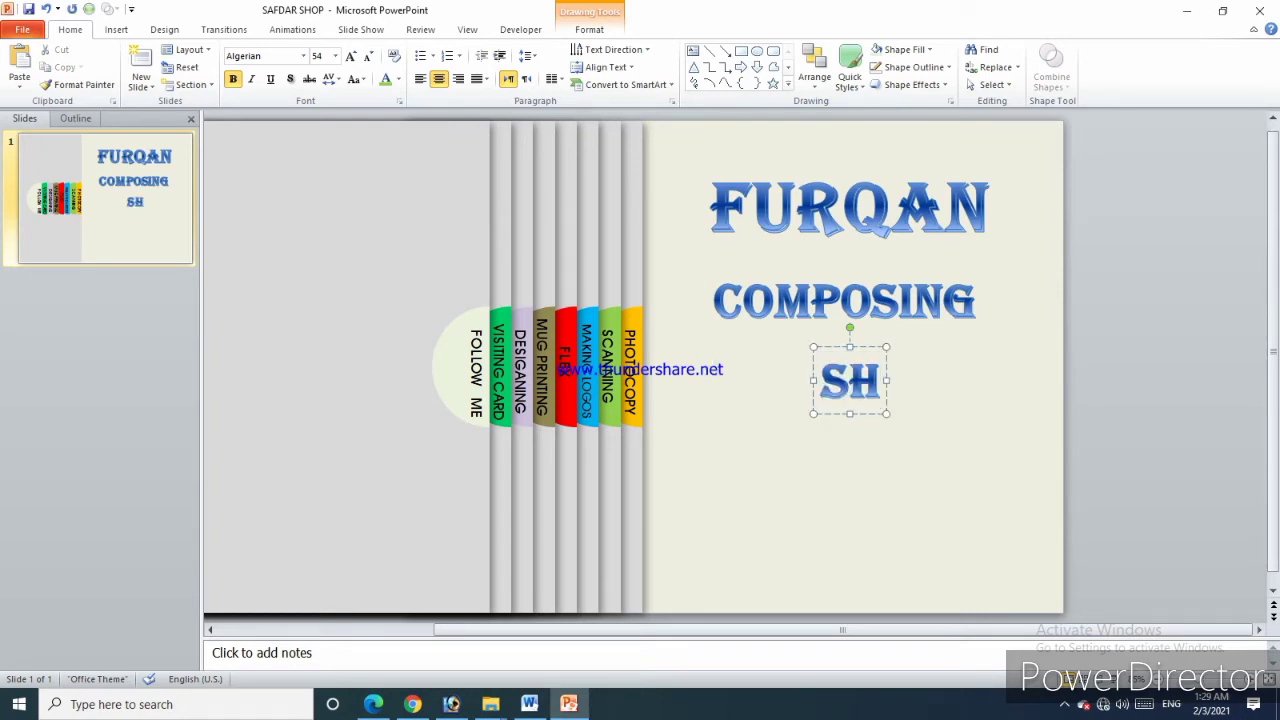
text(OP)
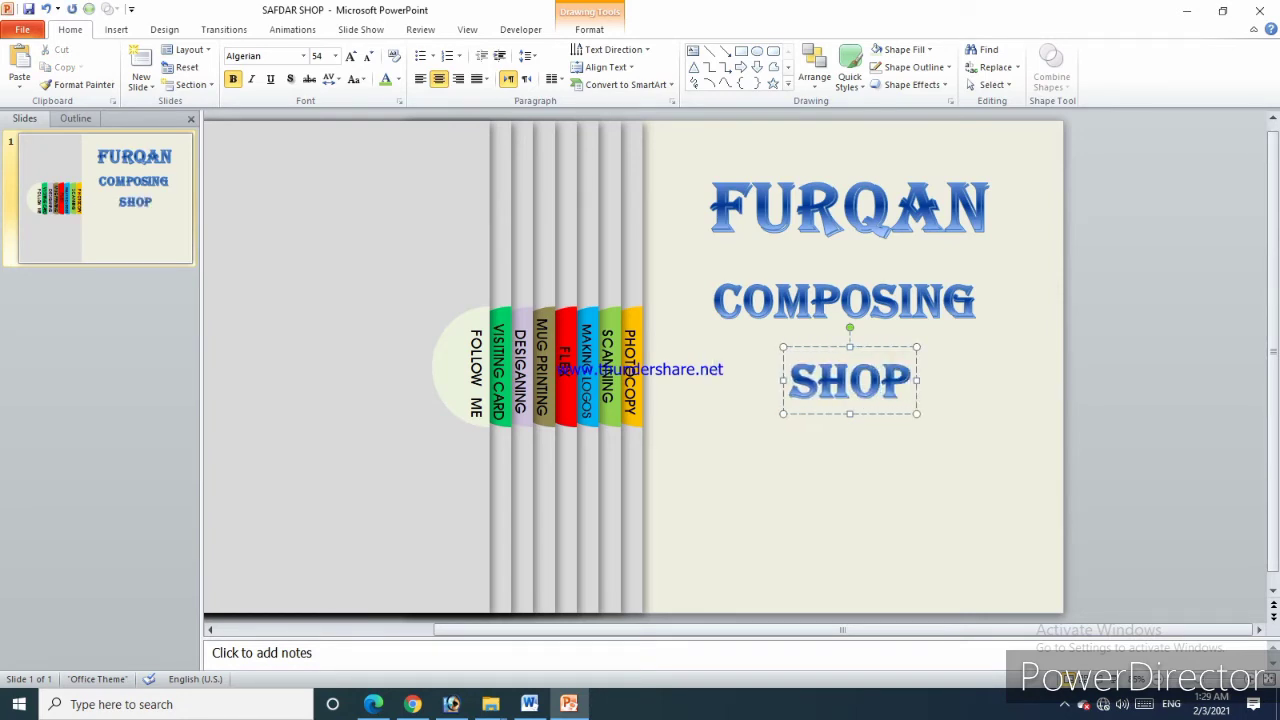
click(945, 392)
Colour the COMPOSING title gold.
click(824, 276)
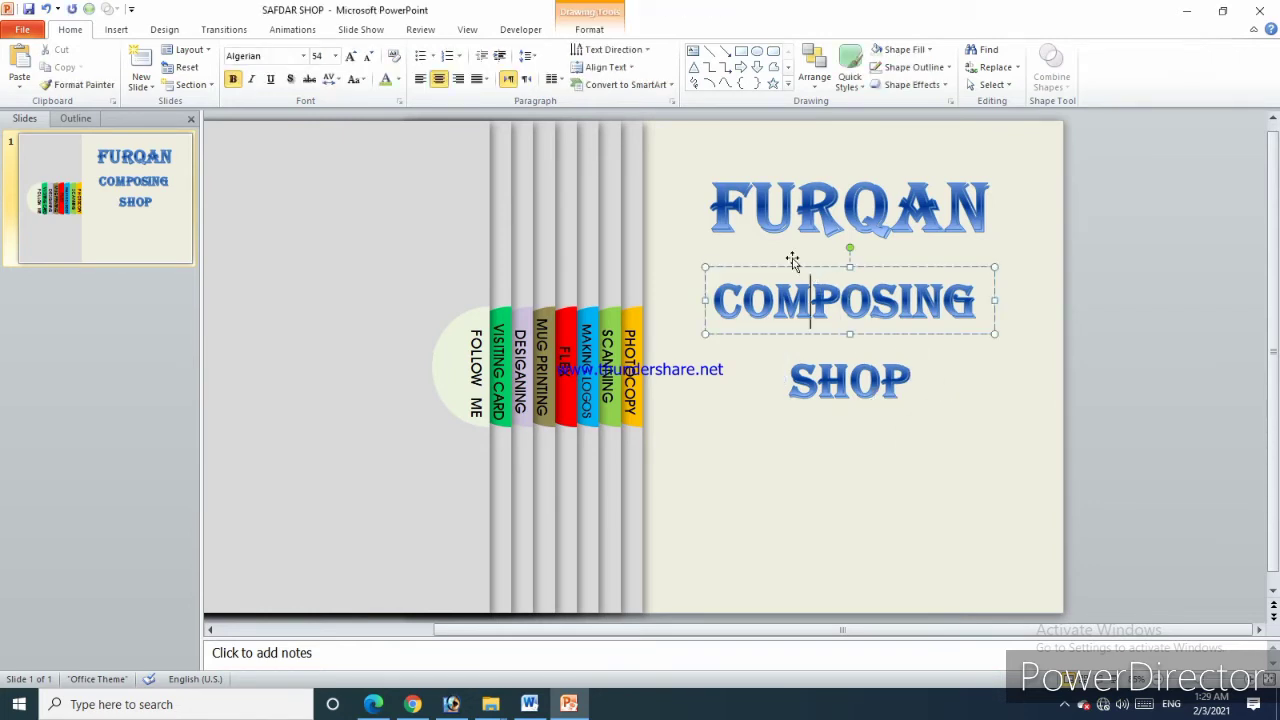
click(791, 268)
click(799, 290)
double_click(796, 296)
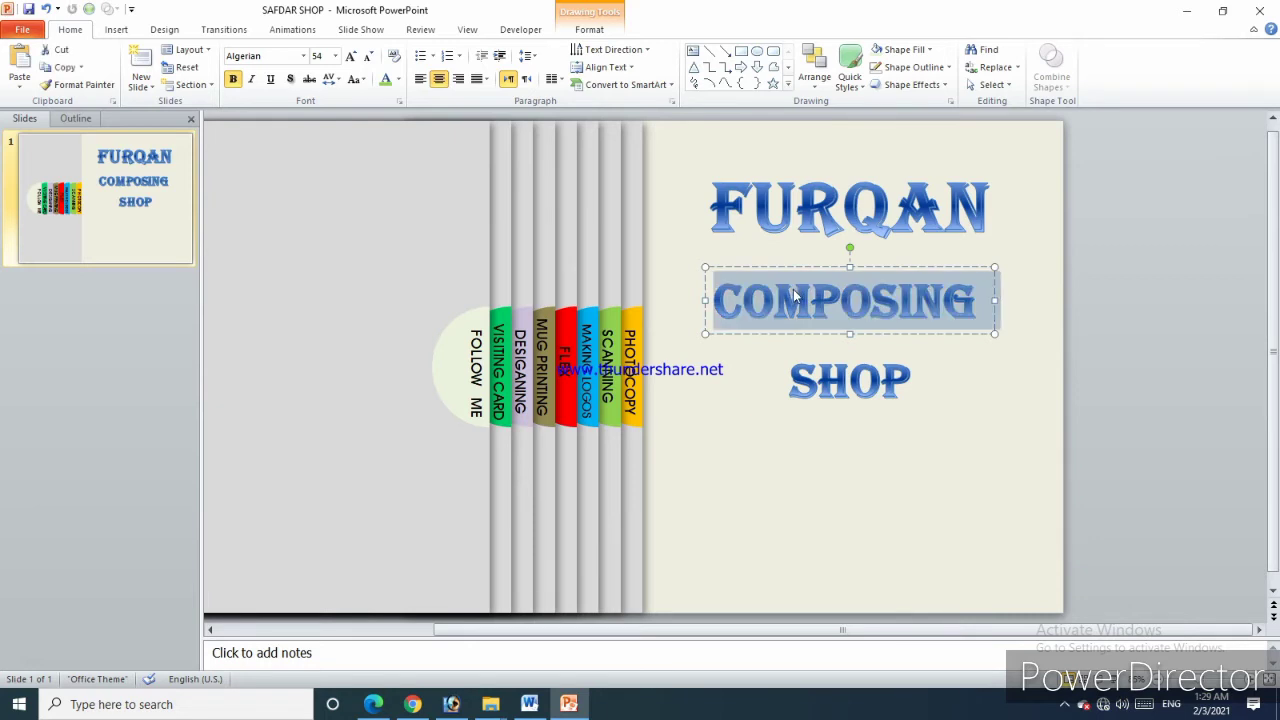
click(396, 82)
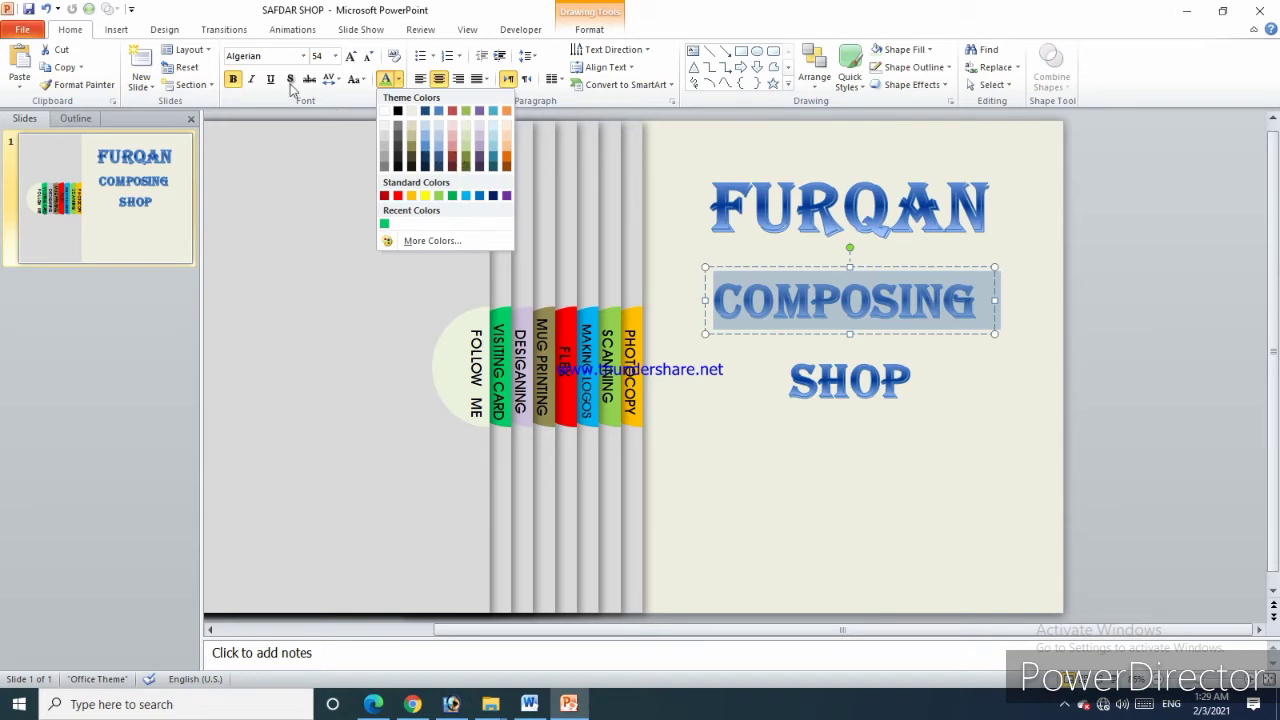
click(780, 295)
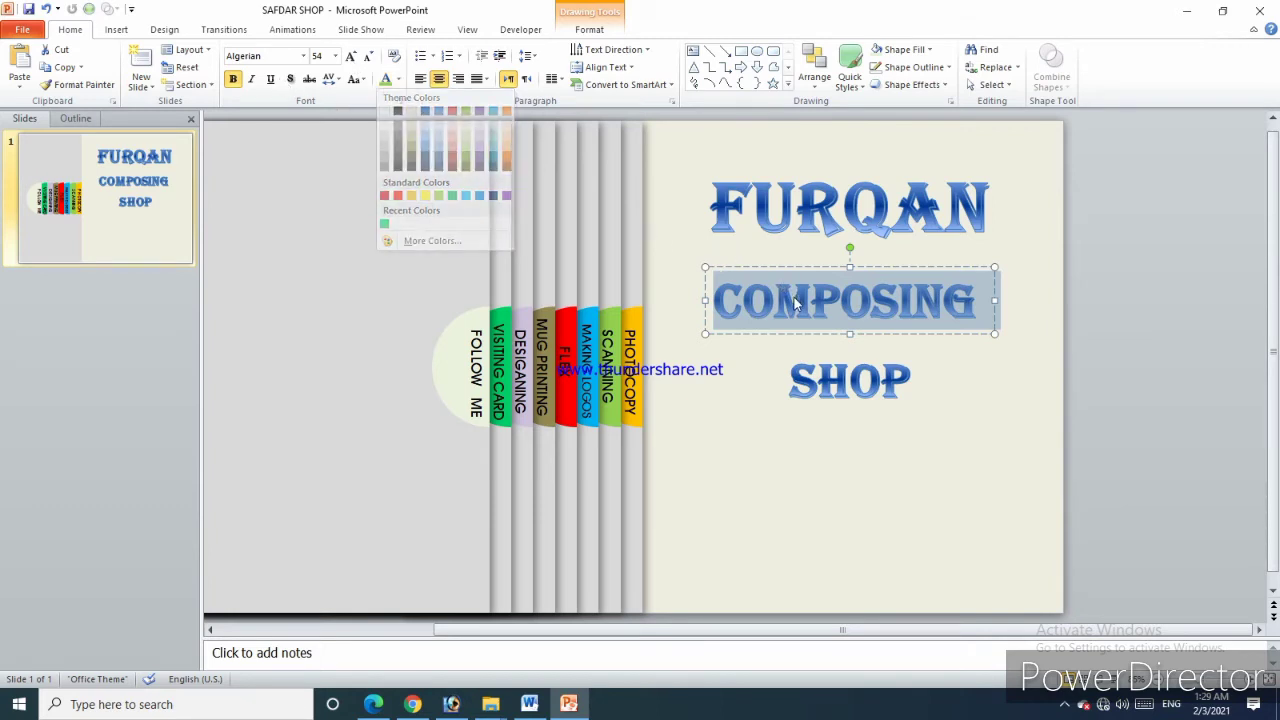
double_click(778, 303)
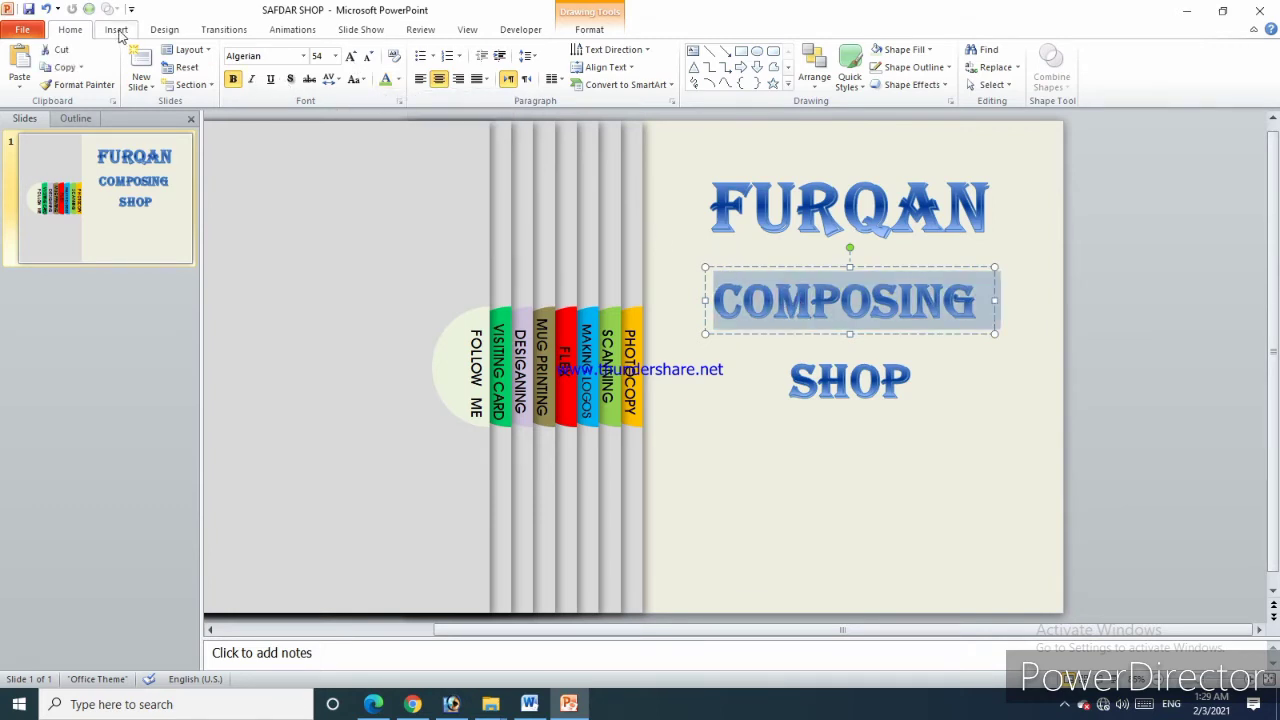
click(386, 84)
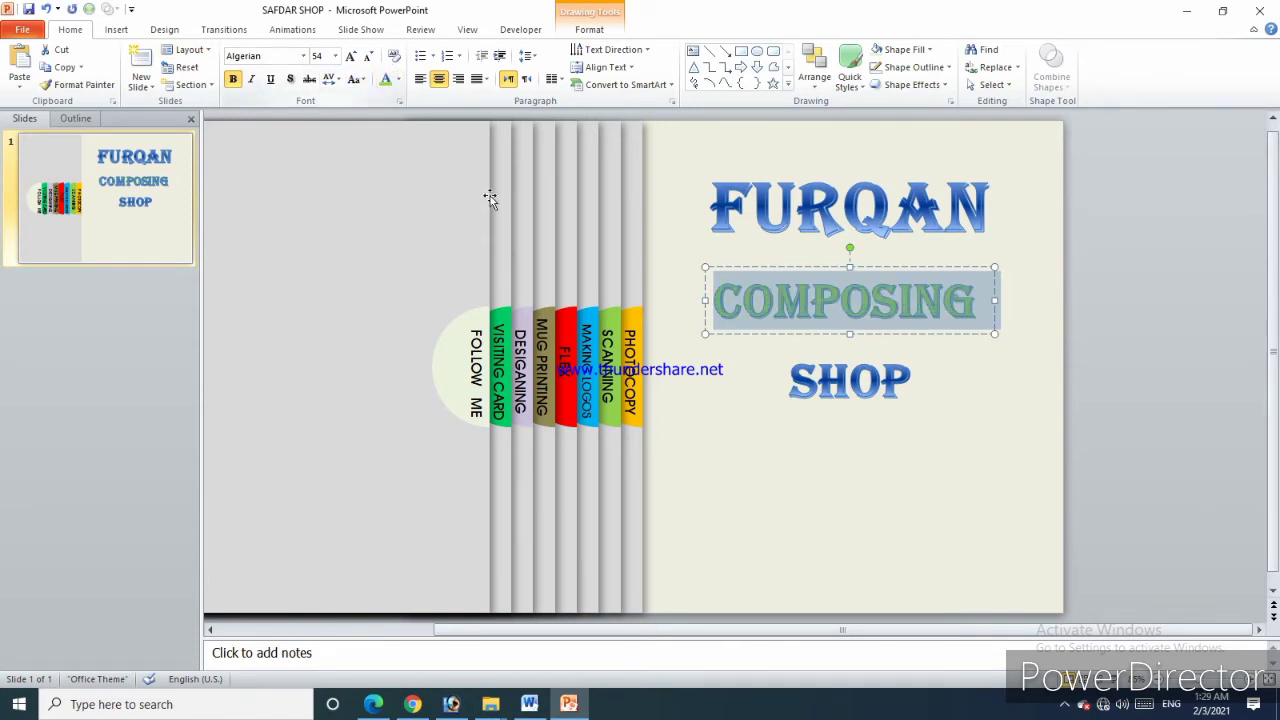
click(397, 82)
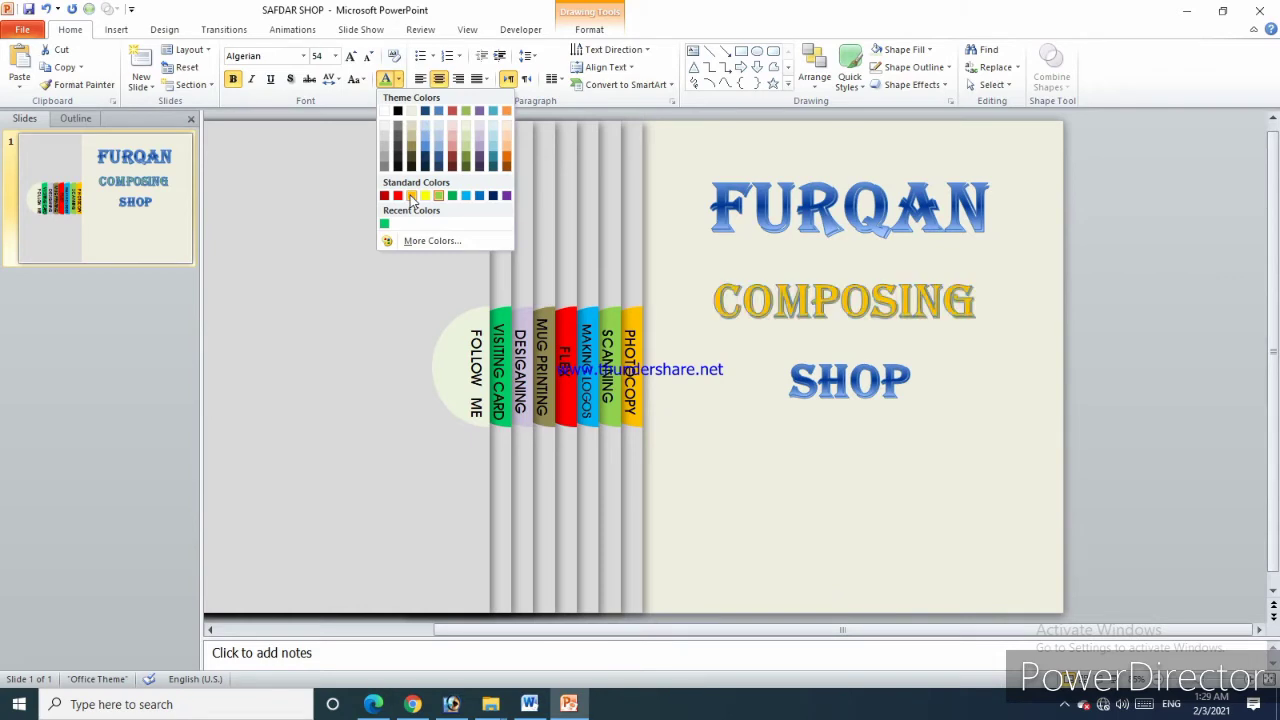
click(413, 196)
Colour the SHOP title green.
click(826, 355)
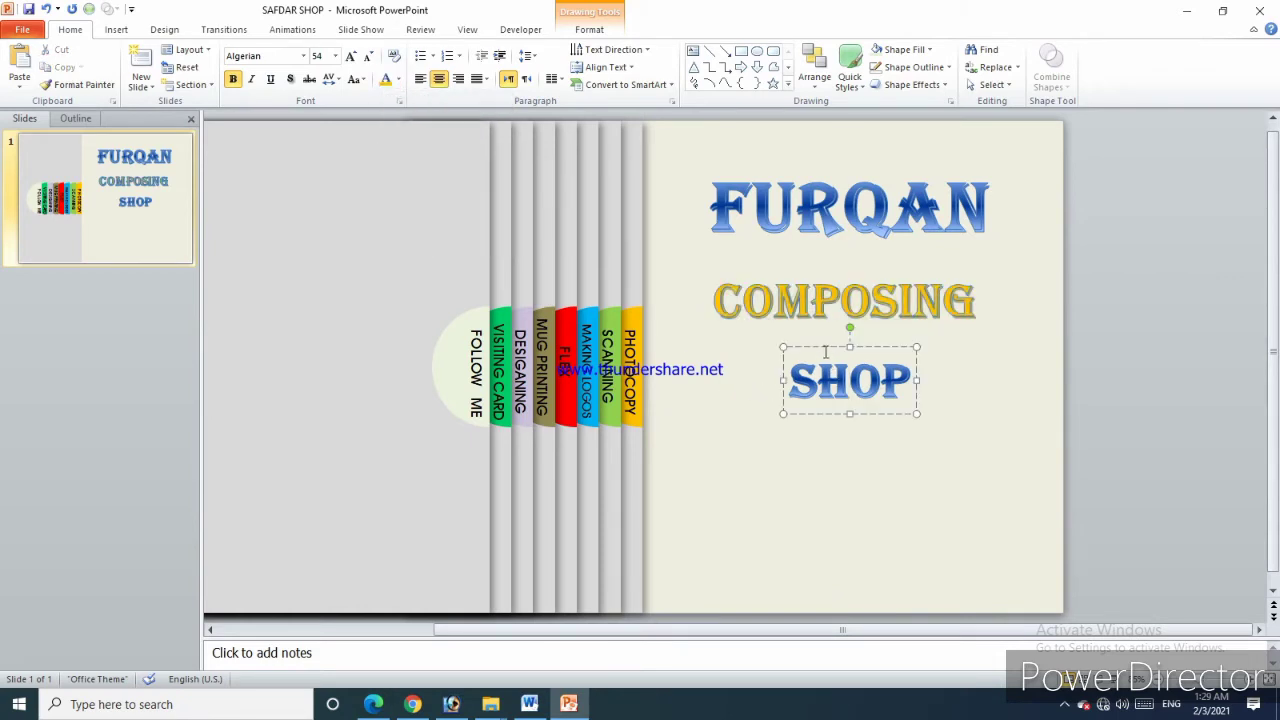
double_click(815, 365)
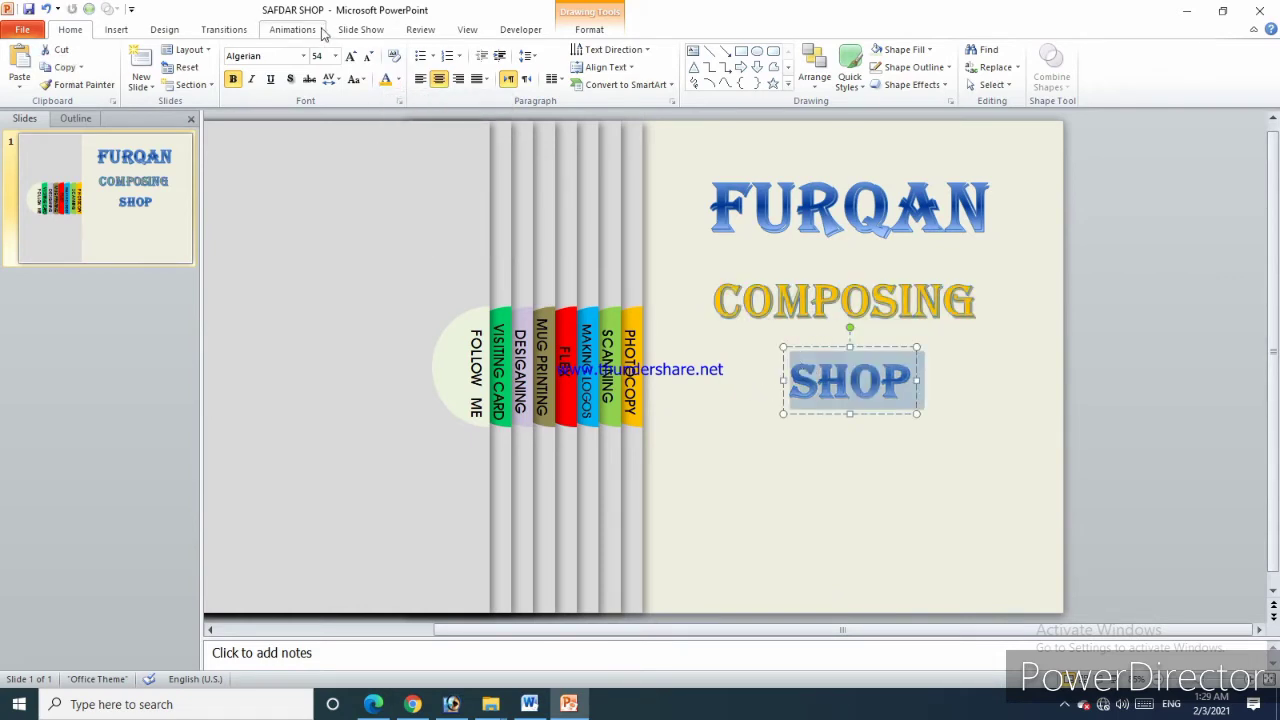
click(398, 80)
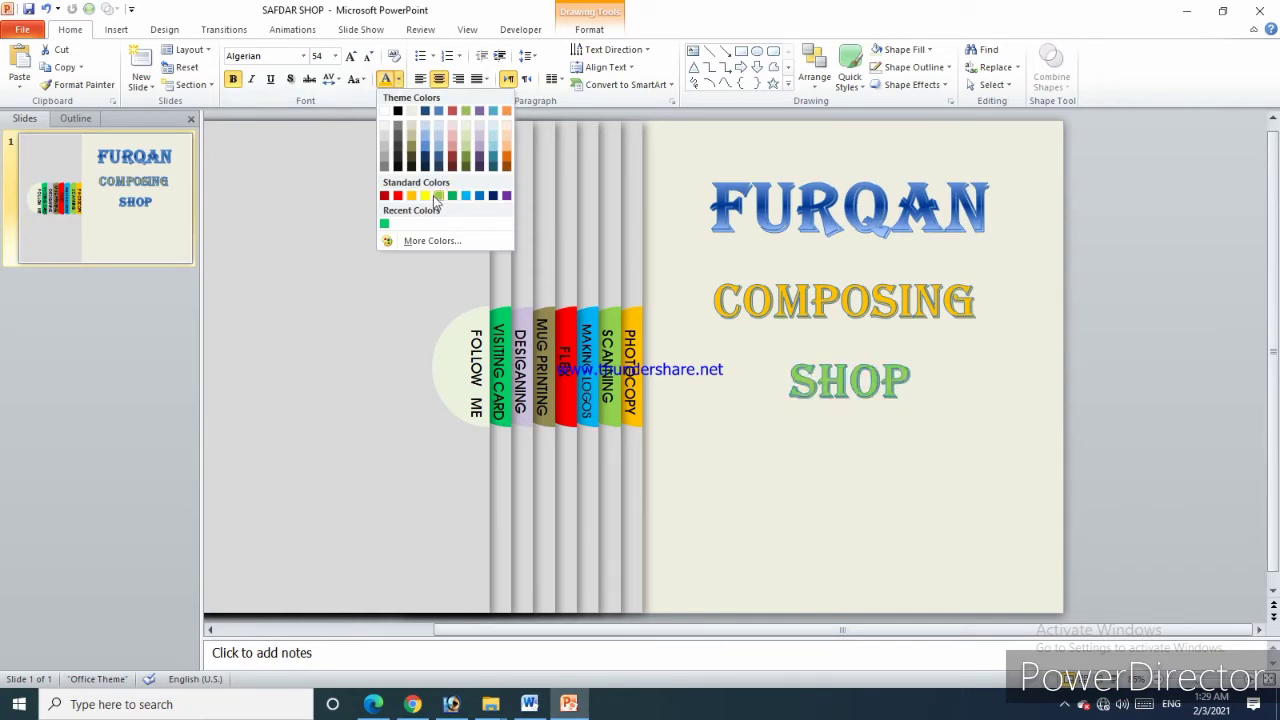
click(450, 196)
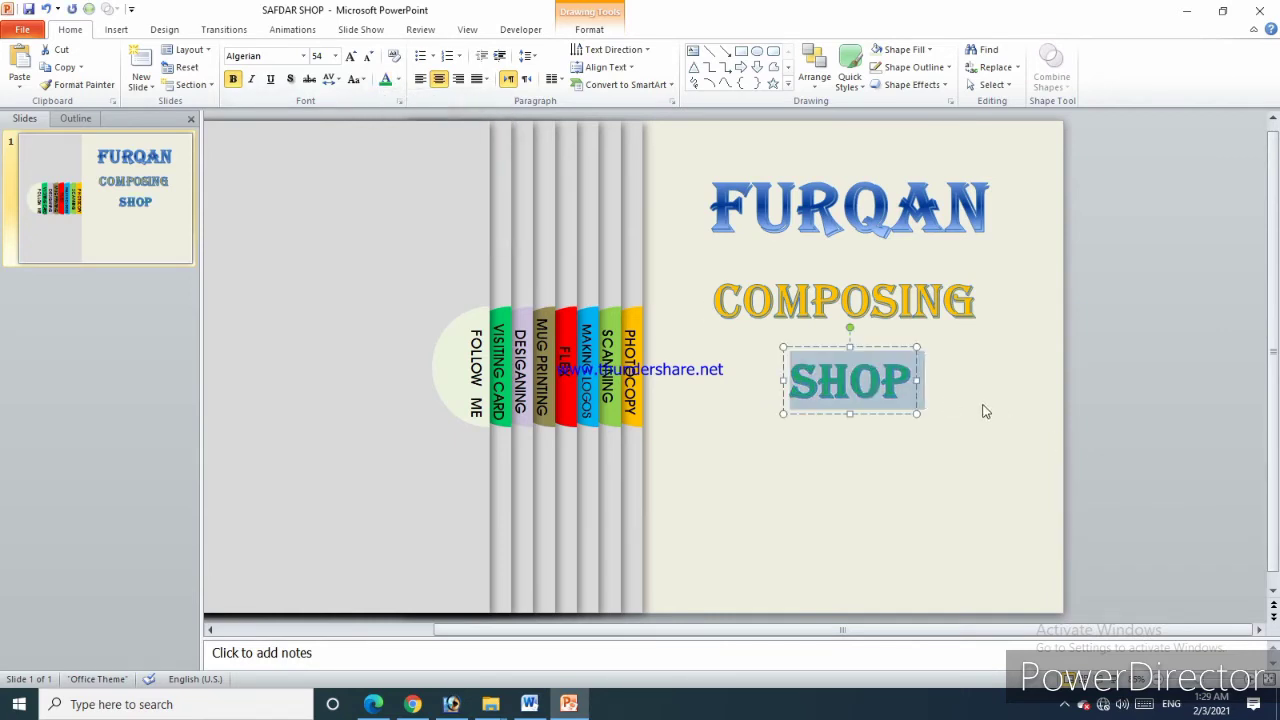
click(985, 411)
click(849, 383)
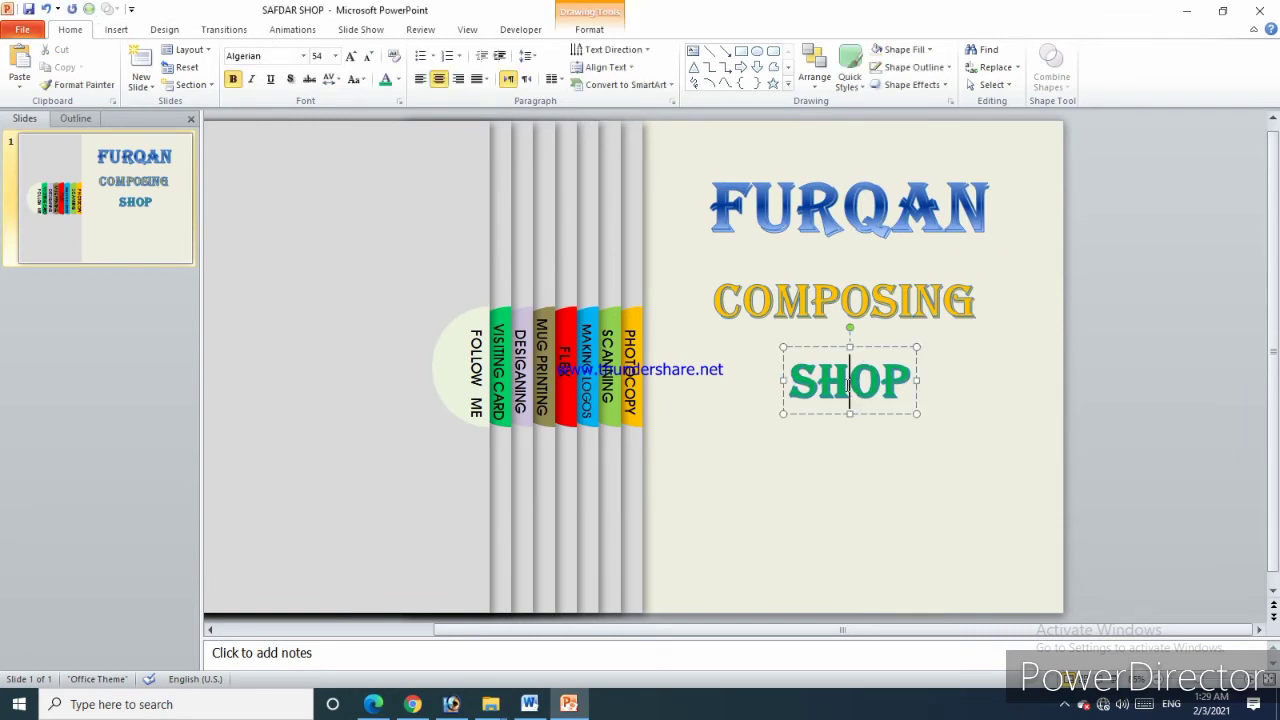
Copy the SHOP box just below it and widen the copy on both sides.
ctrl+drag(818, 350, 803, 455)
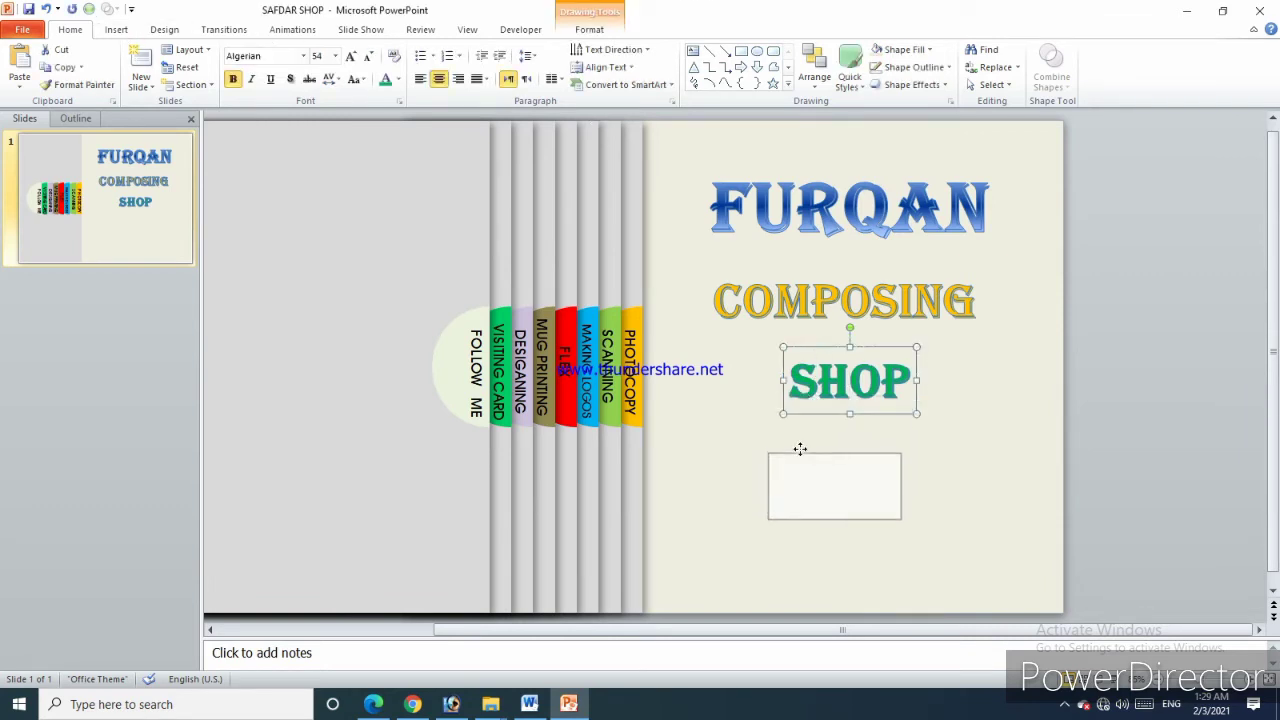
drag(901, 518, 1010, 519)
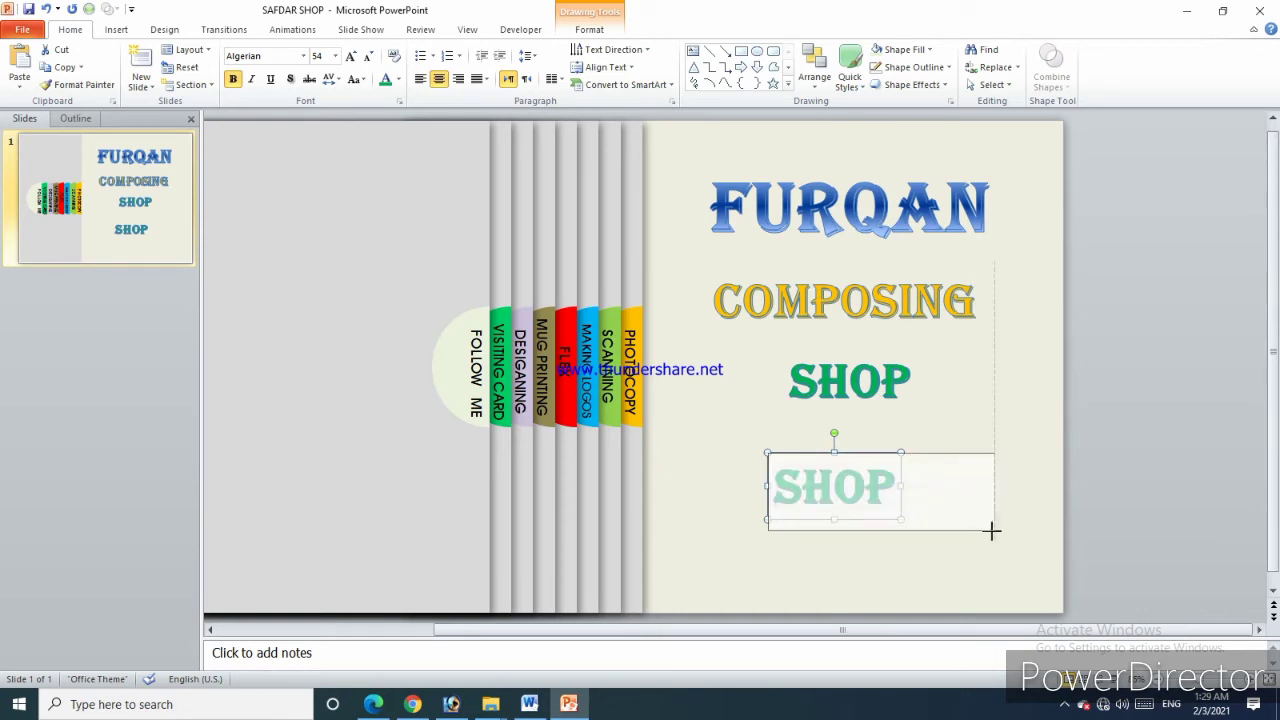
drag(767, 485, 691, 487)
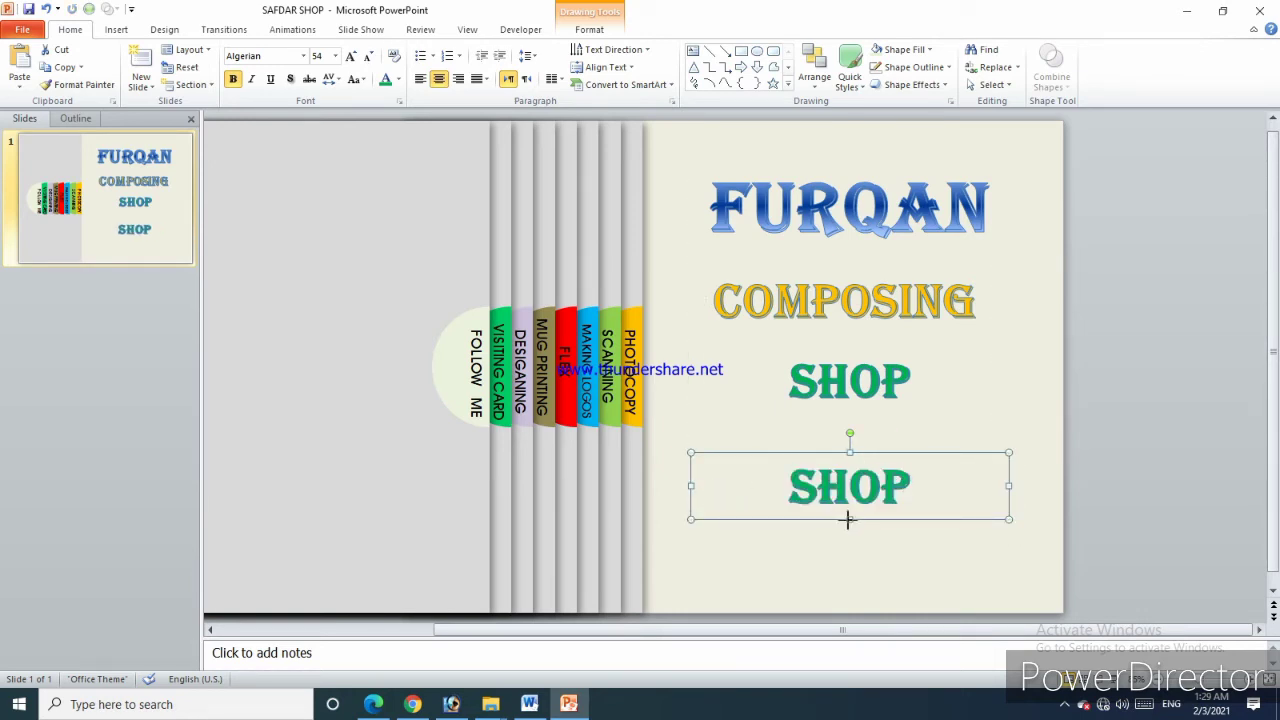
drag(847, 519, 849, 519)
Shrink the copied text to size 20 and replace it with 'PROPRIETOR.' plus the owner's name.
click(849, 487)
double_click(847, 494)
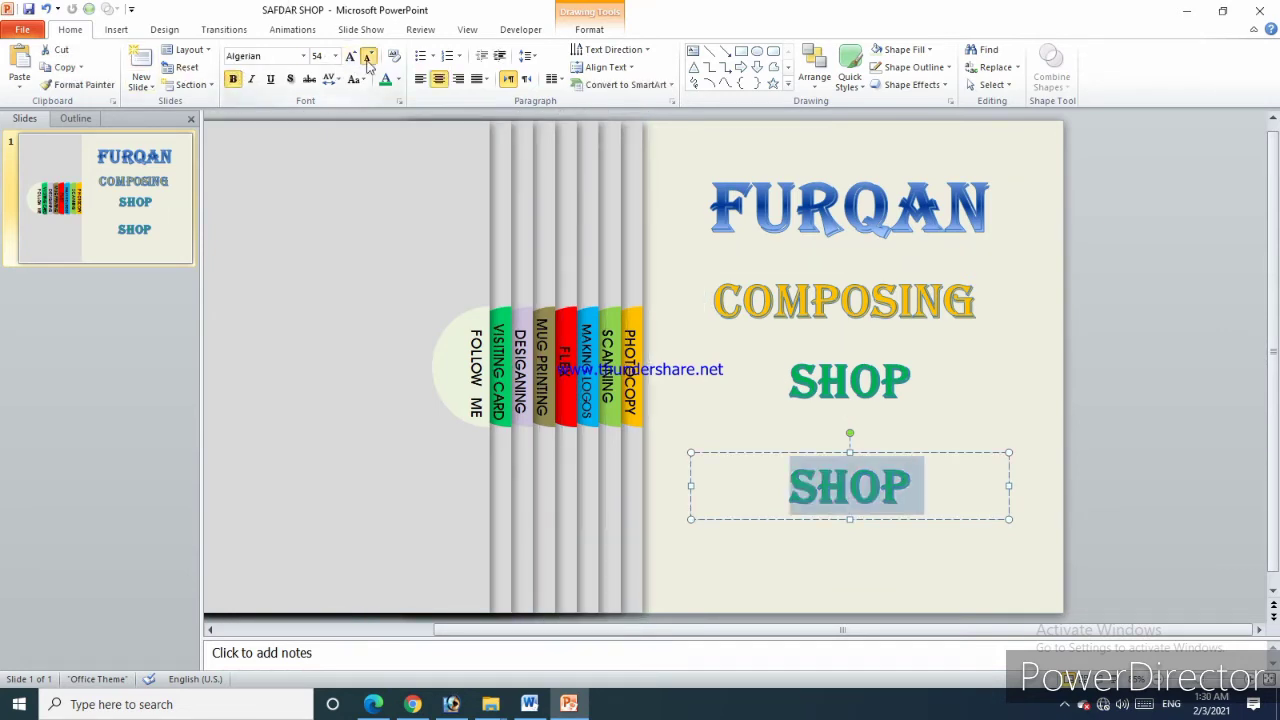
click(368, 56)
click(368, 56)
click(368, 56)
click(368, 56)
click(368, 56)
click(368, 56)
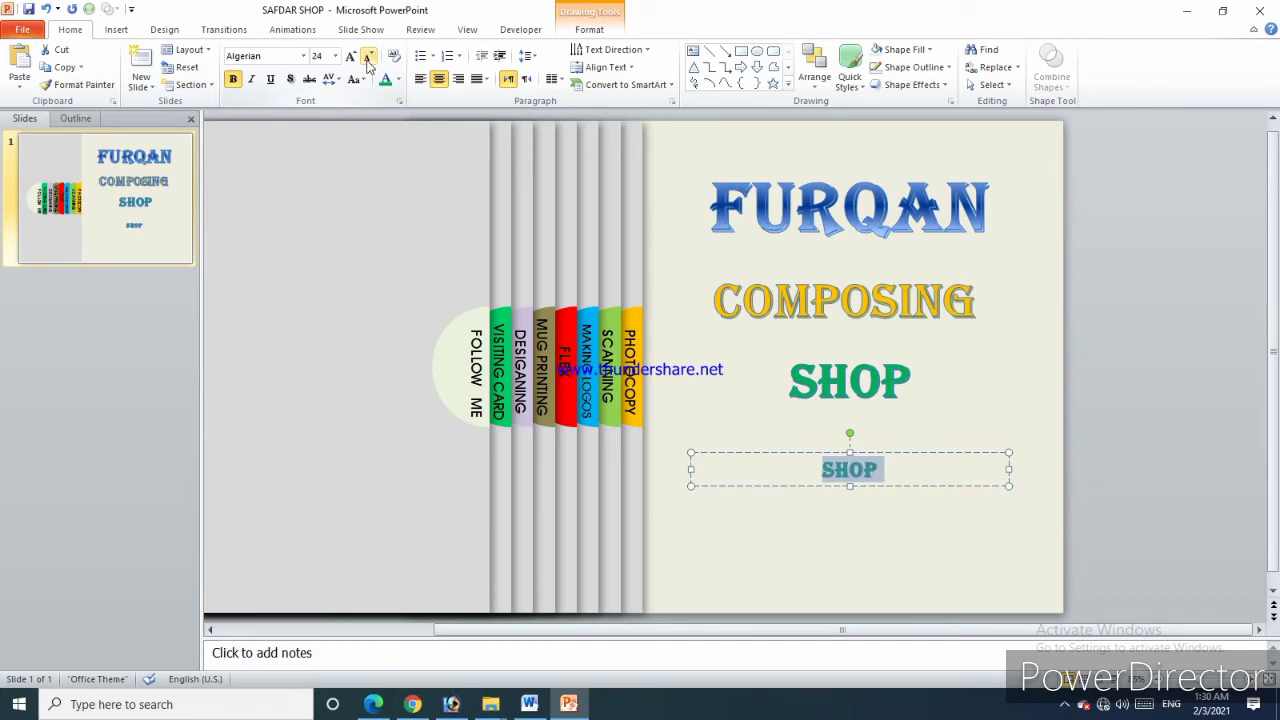
click(368, 58)
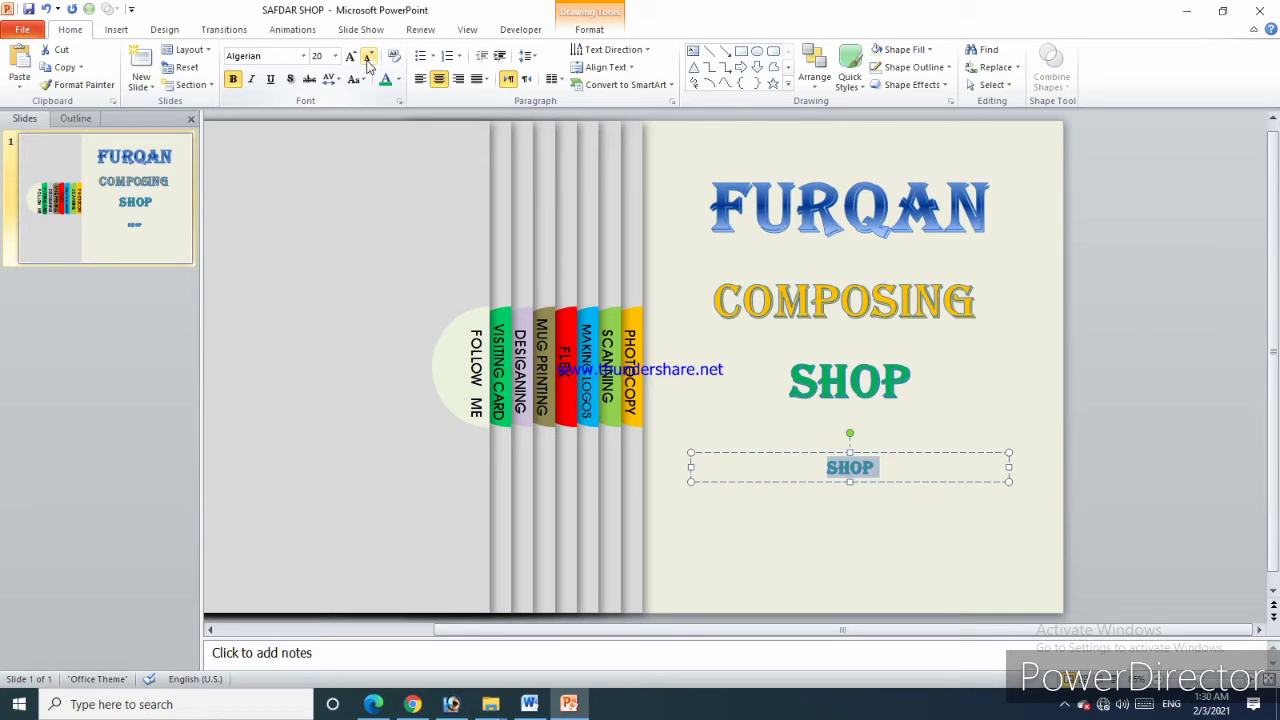
text(PROP)
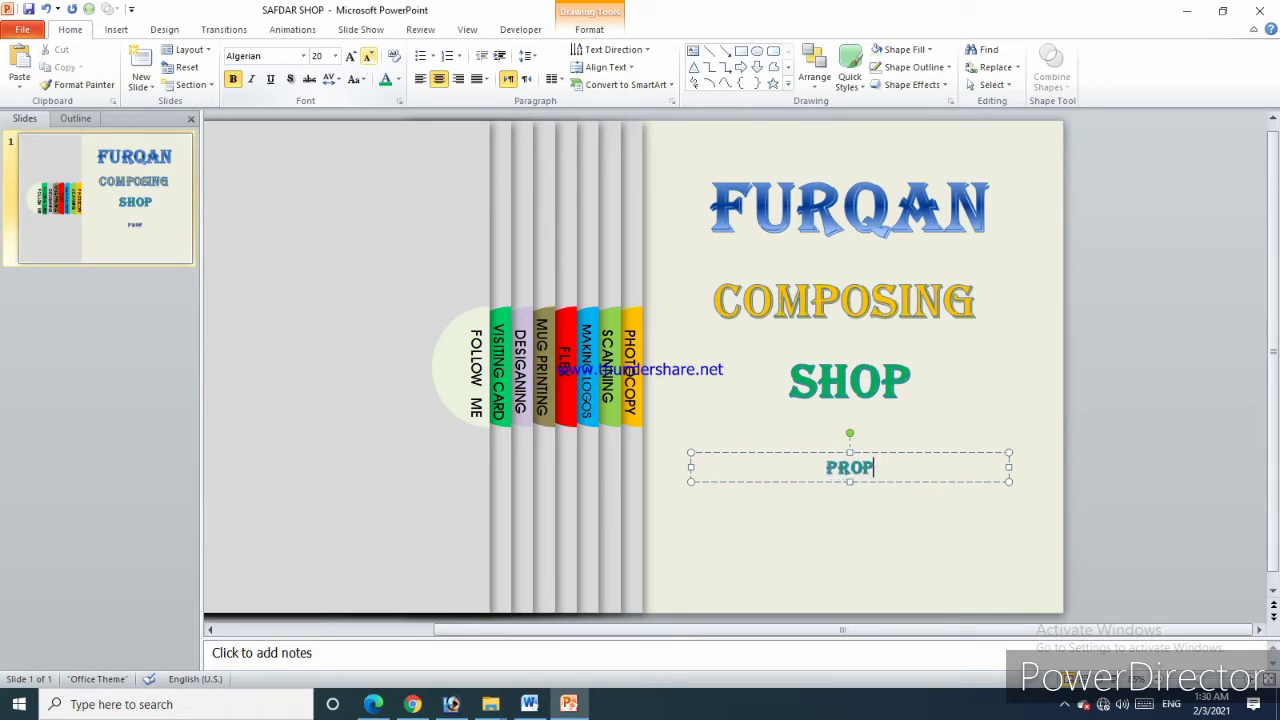
text(RI)
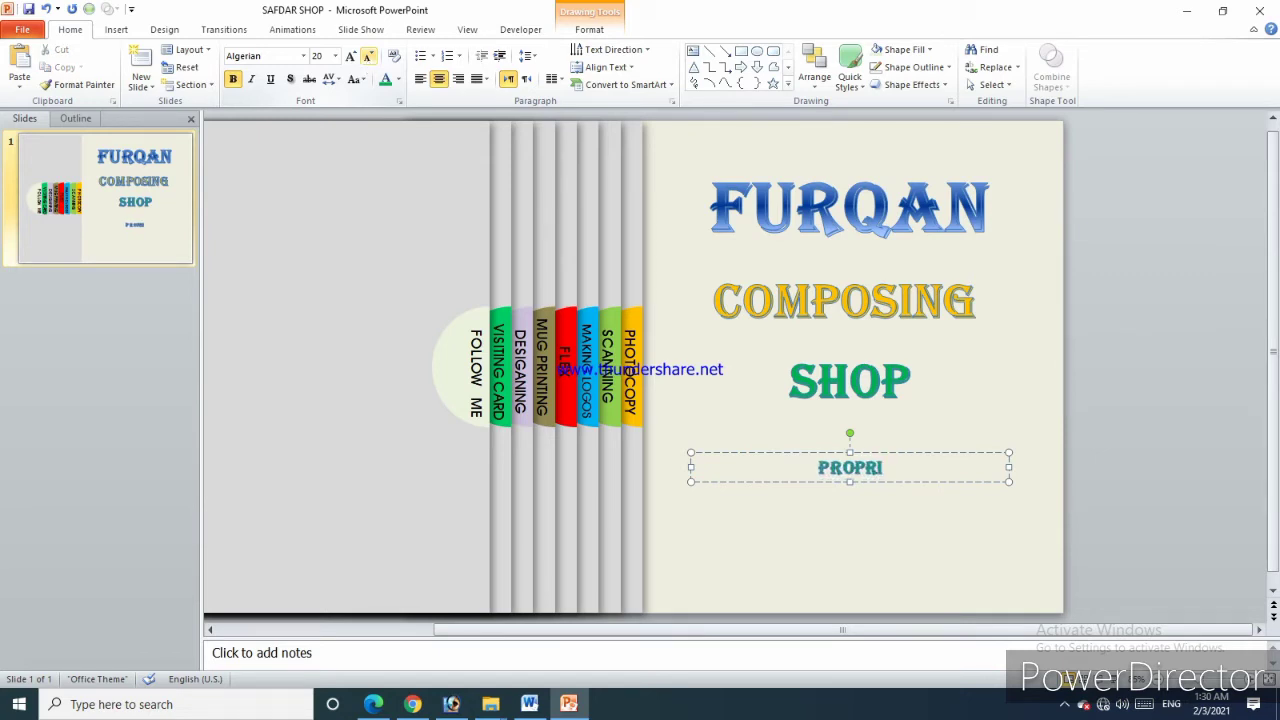
text(ET)
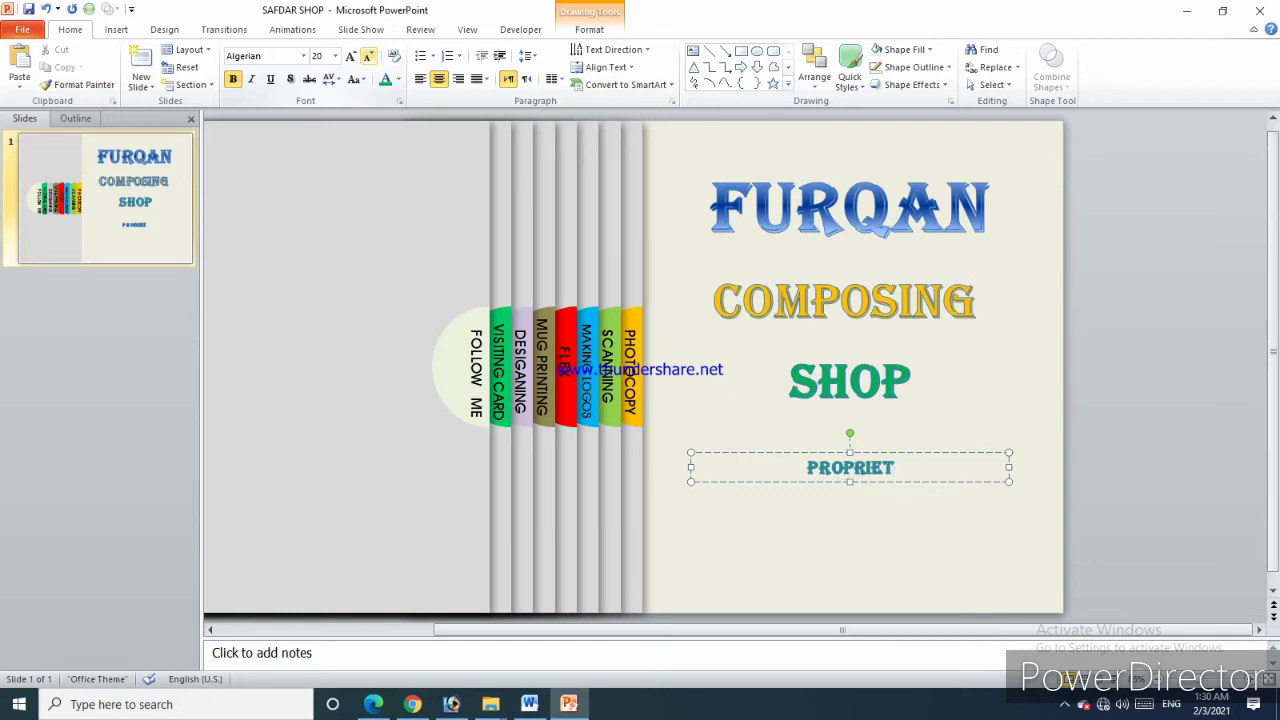
text(OR)
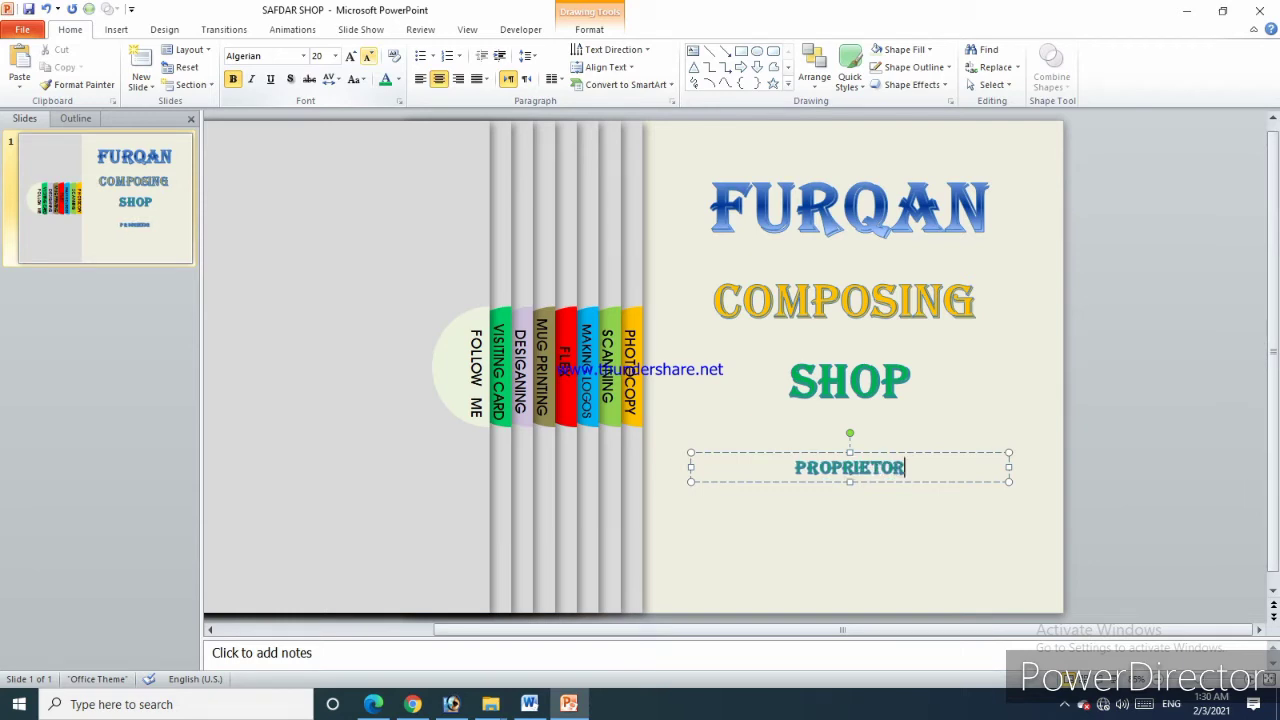
text(-)
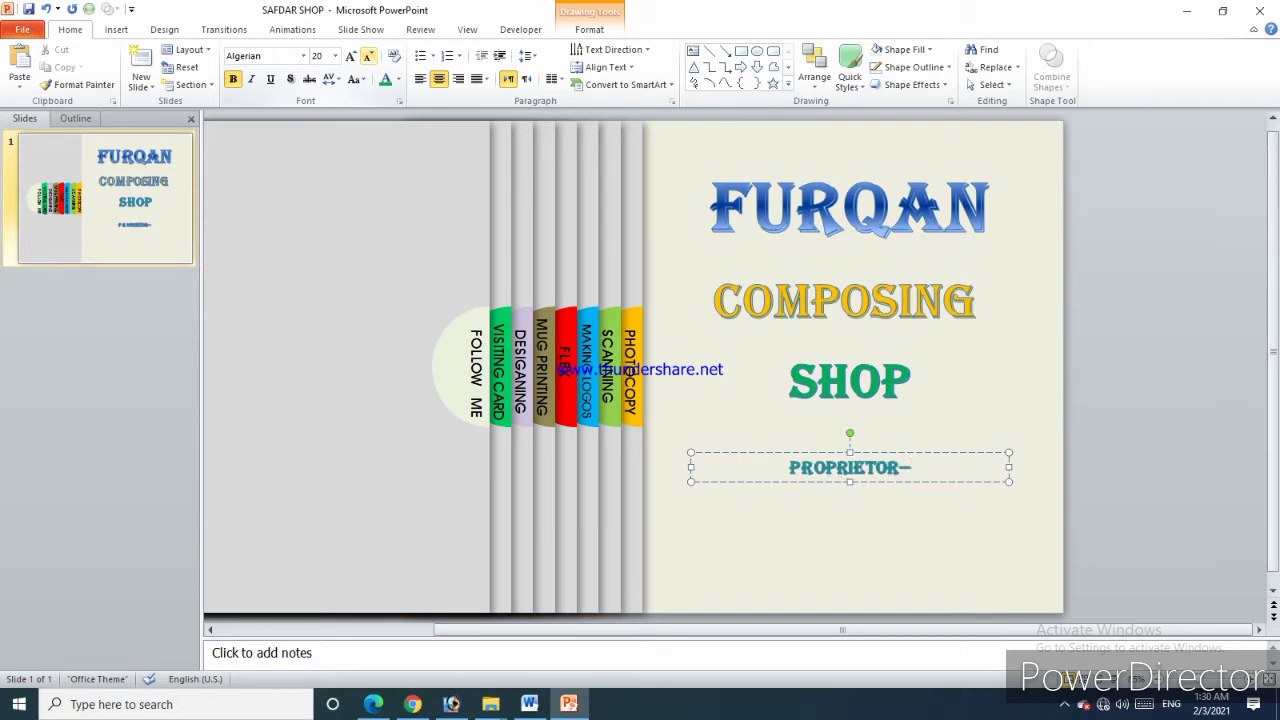
key(BackSpace)
text(.)
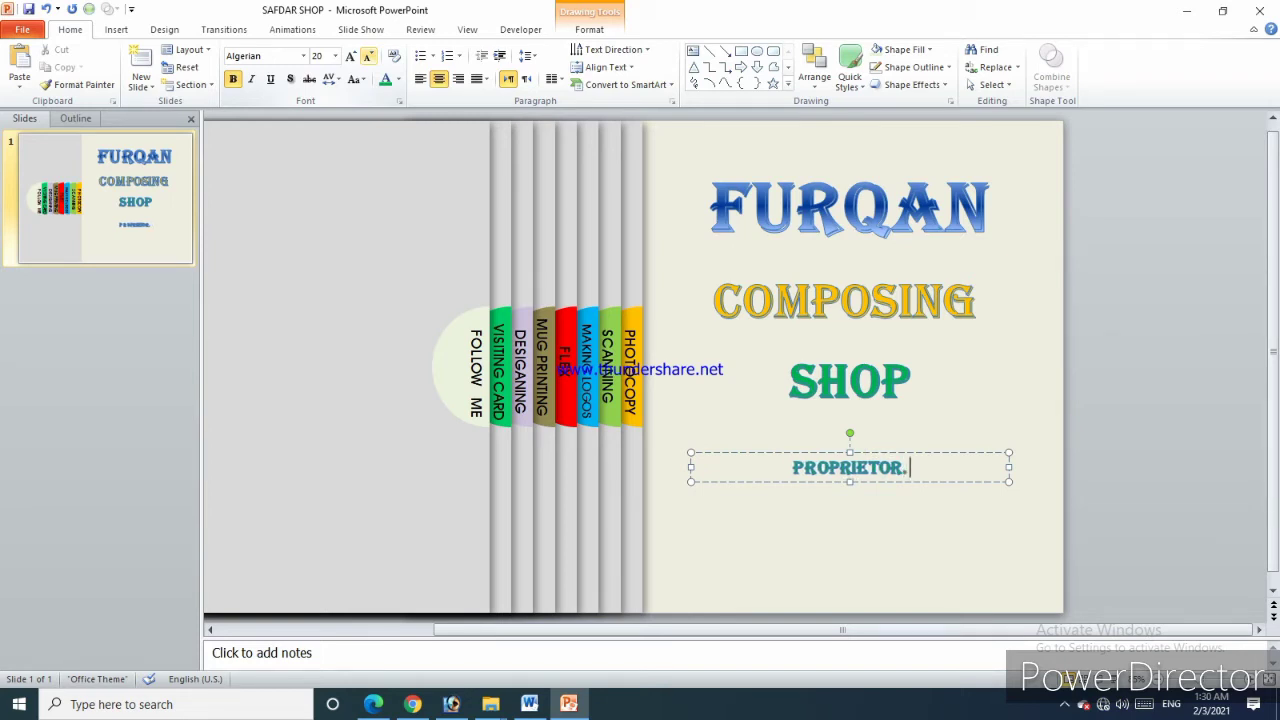
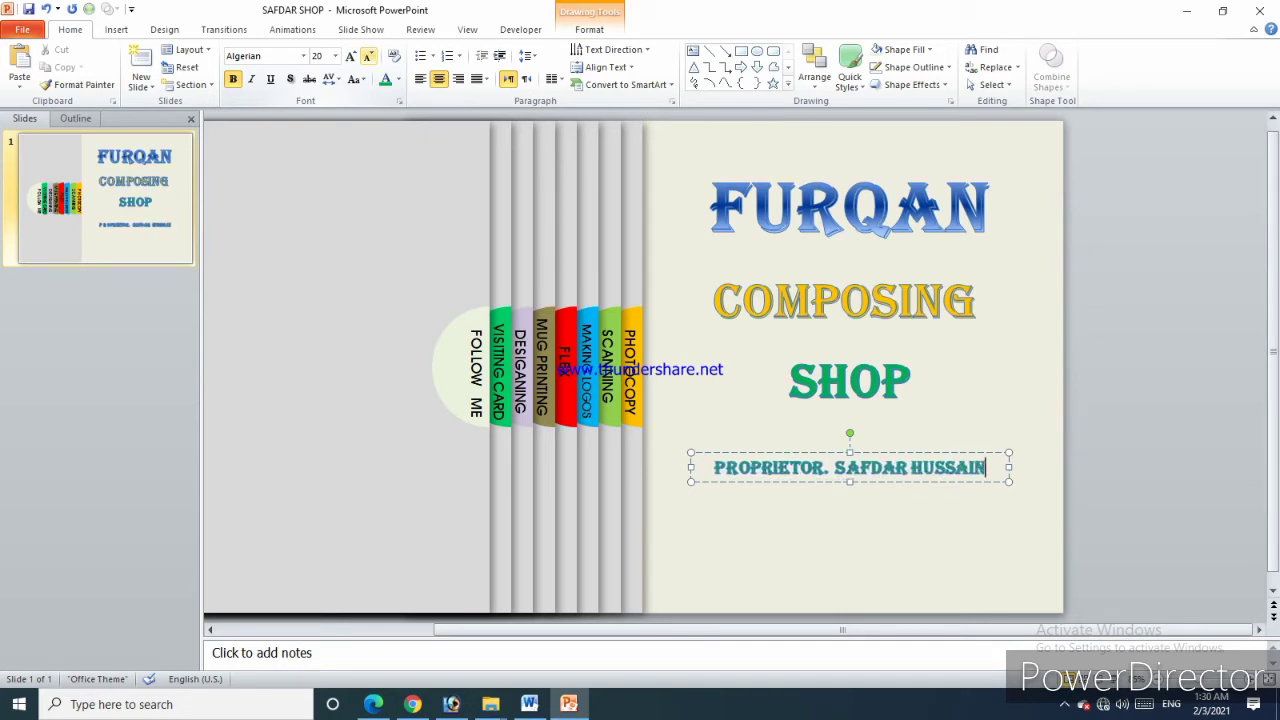
Give the whole proprietor line a darker grey-blue font colour.
key(ctrl+a)
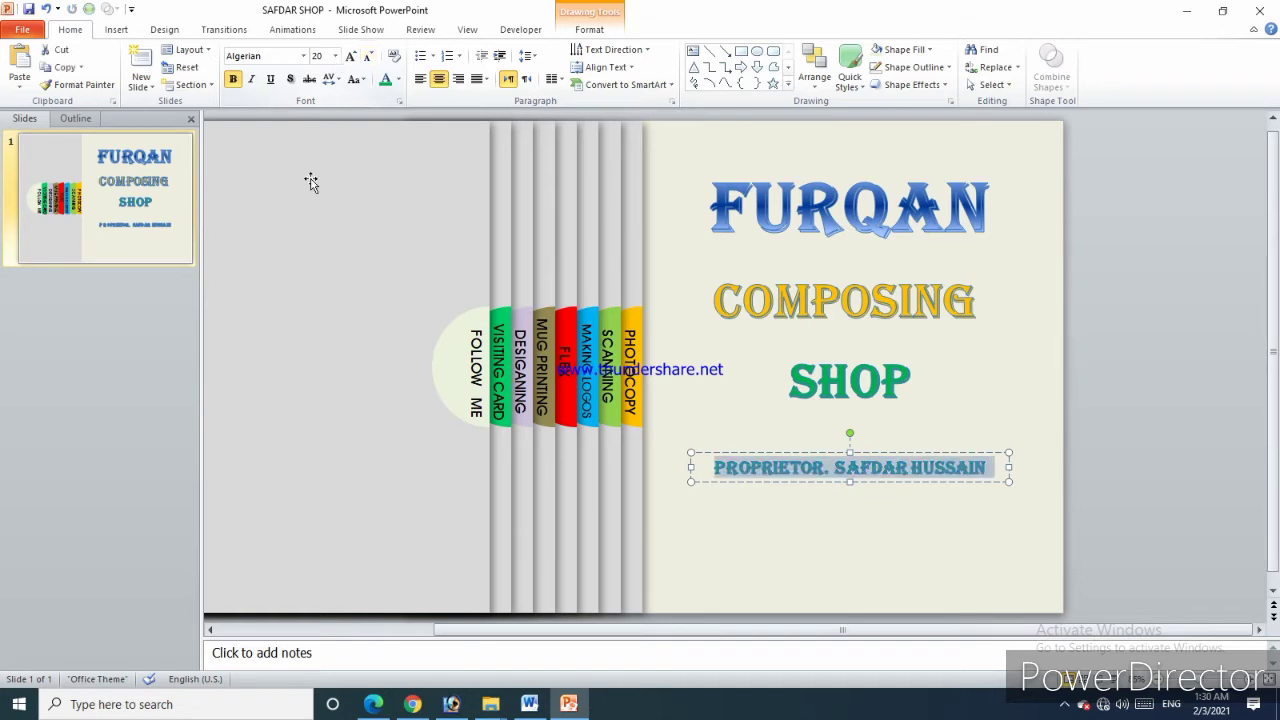
click(399, 79)
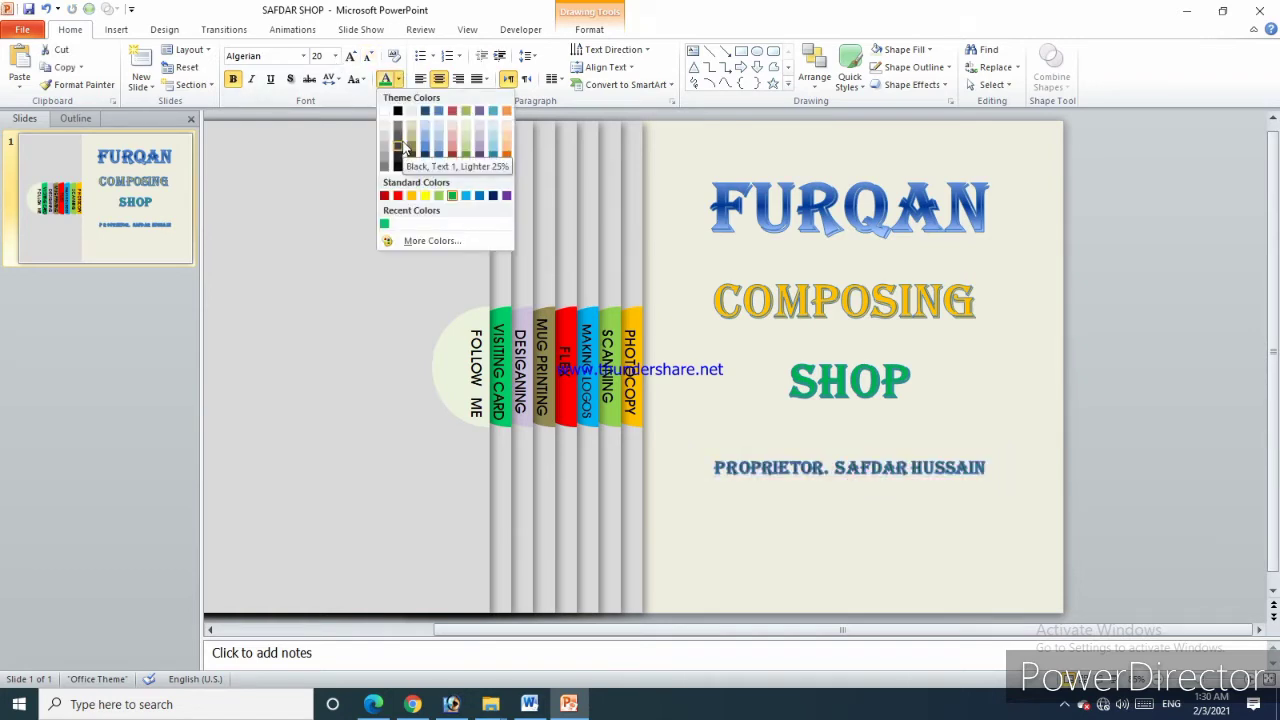
click(404, 146)
click(916, 510)
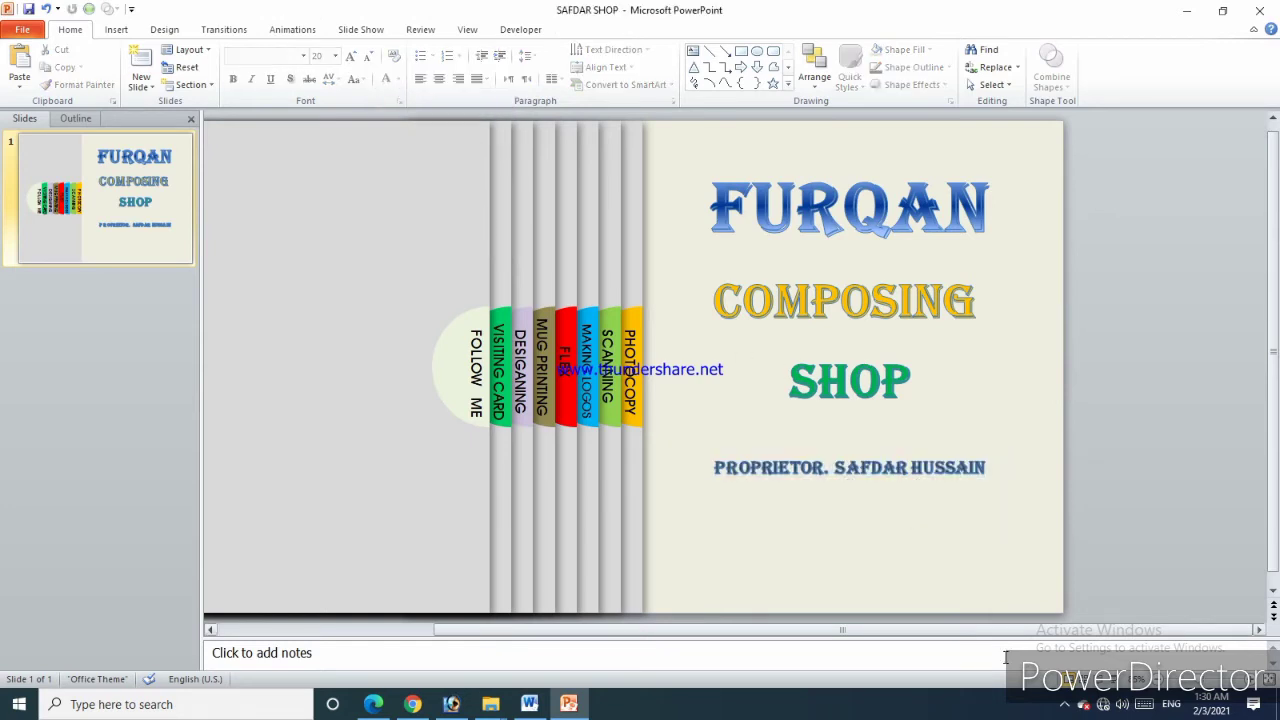
Resume the Free Screen Recorder recording and minimize its window to reveal slide 2.
click(1064, 704)
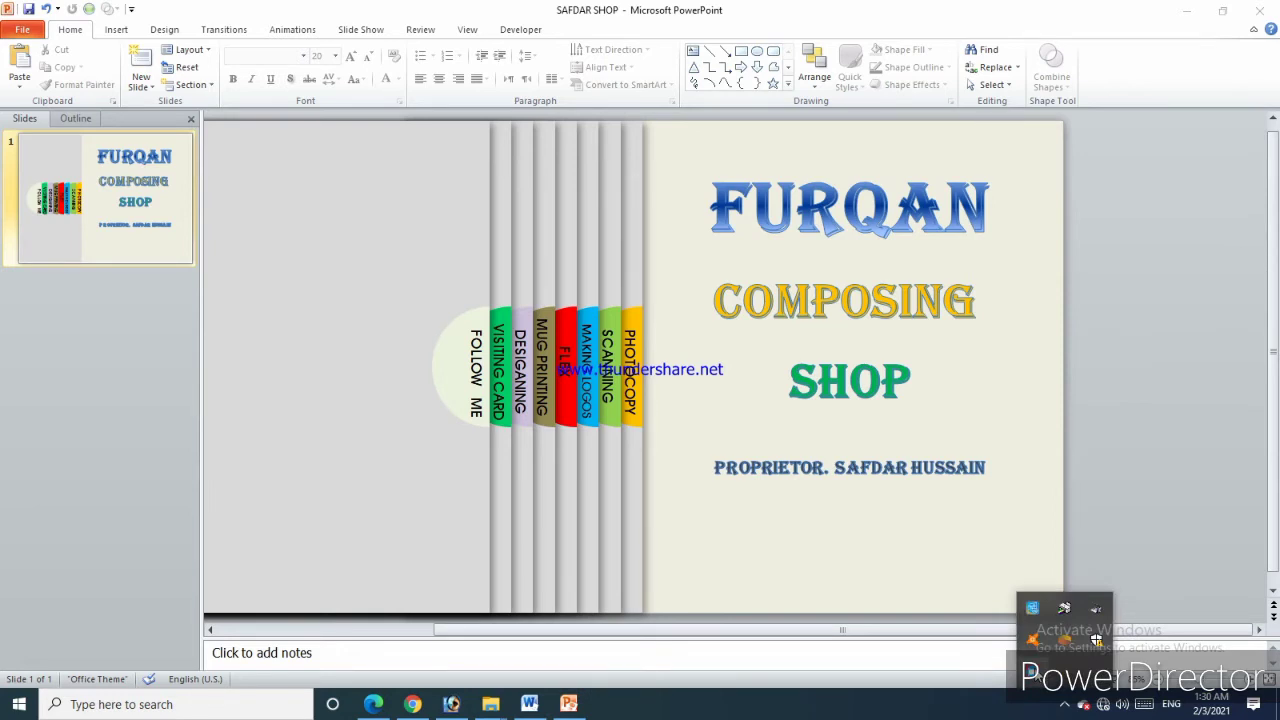
click(1096, 638)
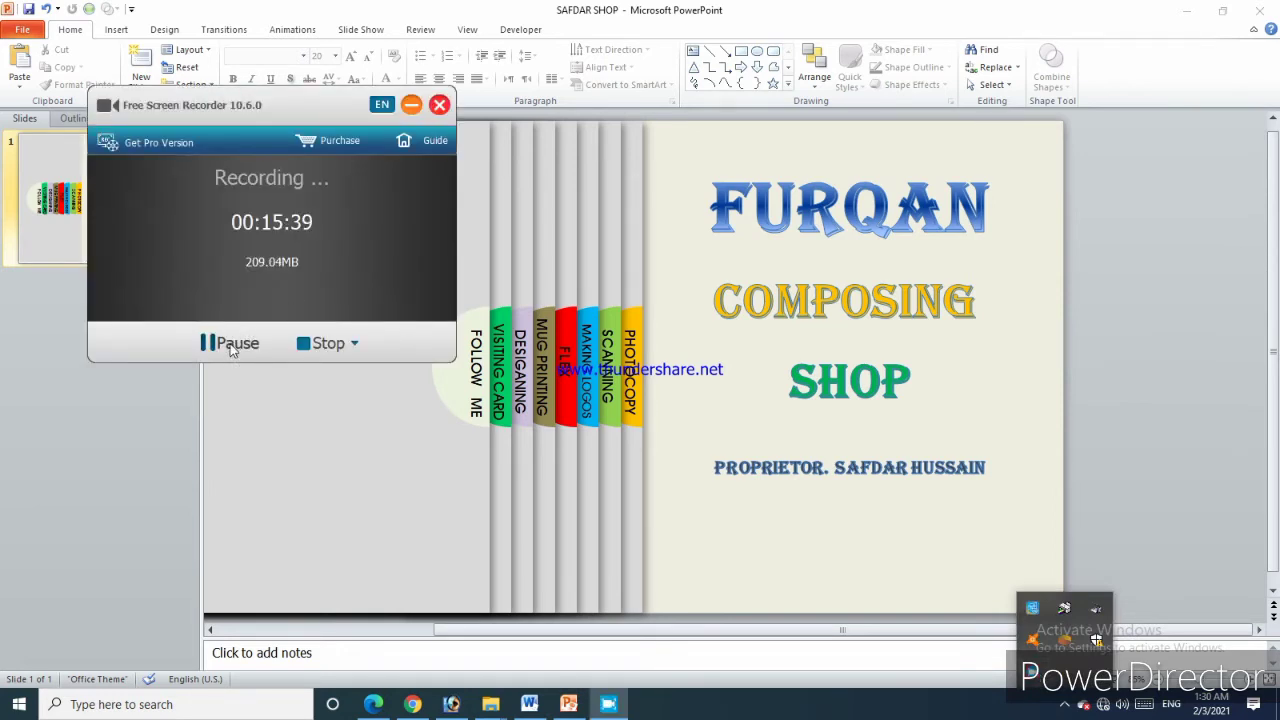
click(230, 345)
click(716, 155)
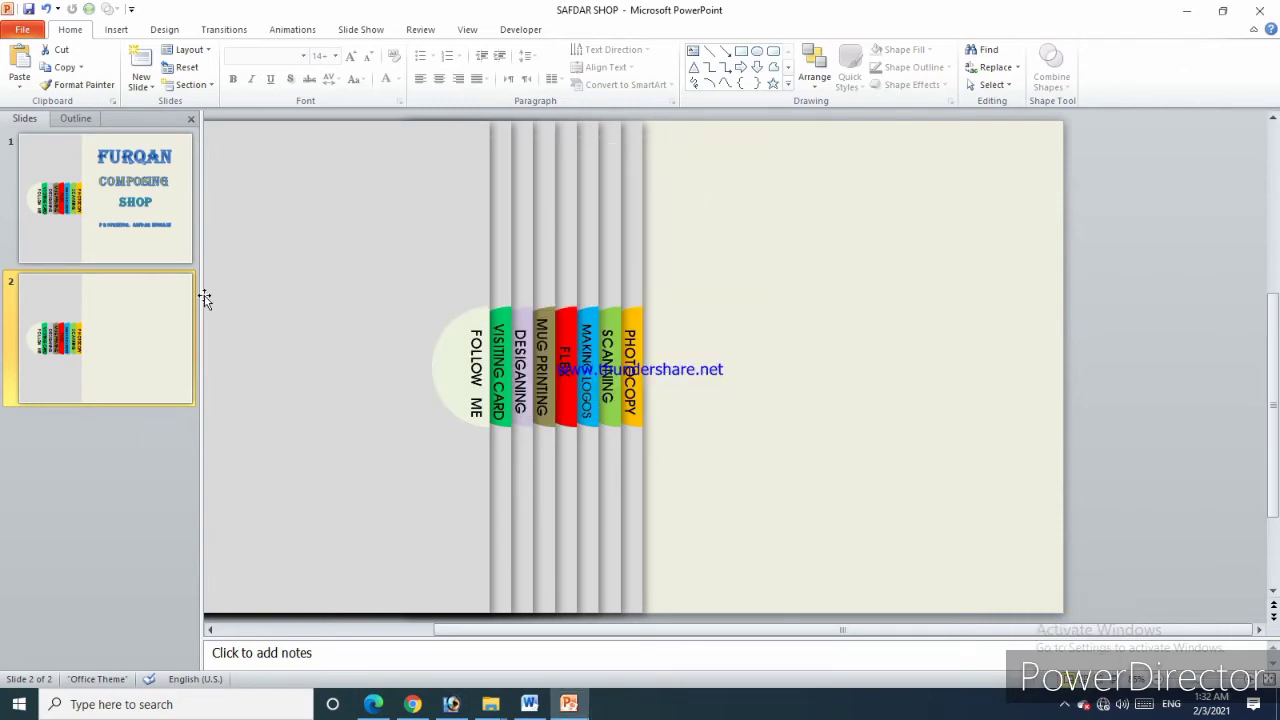
Move the orange PHOTOCOPY tab on slide 2 to the slide's right edge.
click(633, 300)
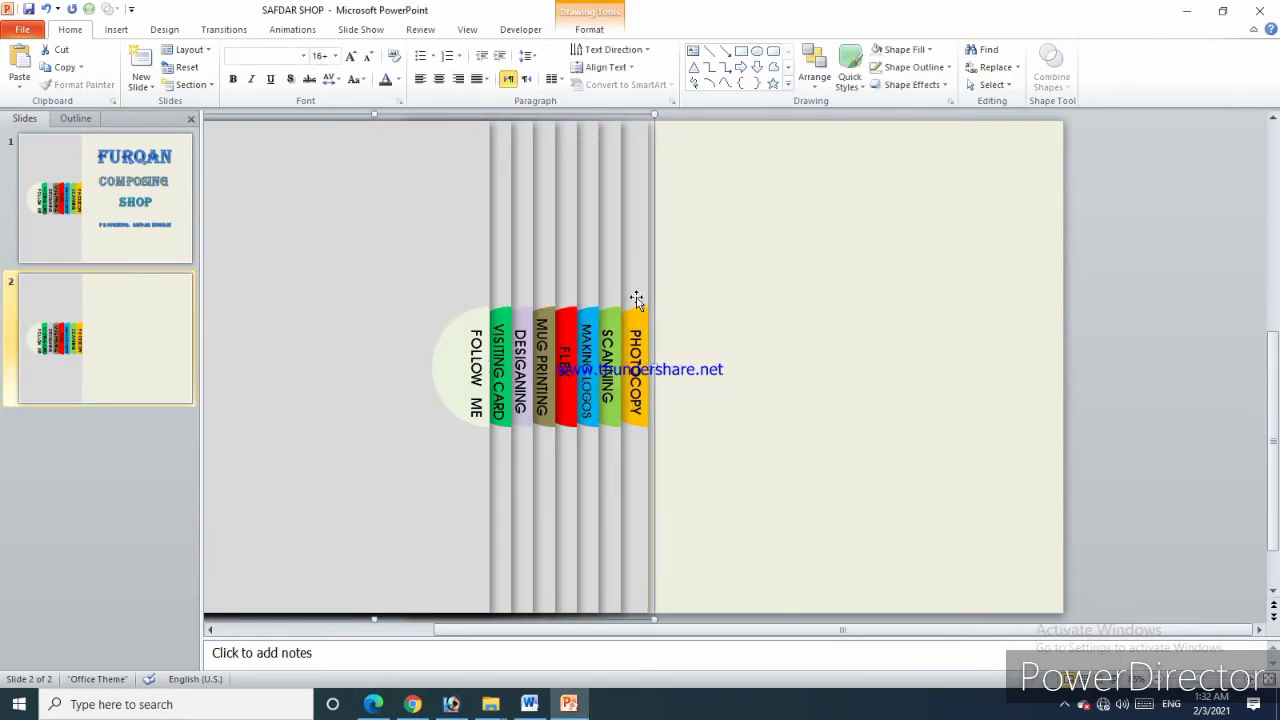
key(Right)
key(Right)
key(Right)
key(Right)
key(Right)
key(Right)
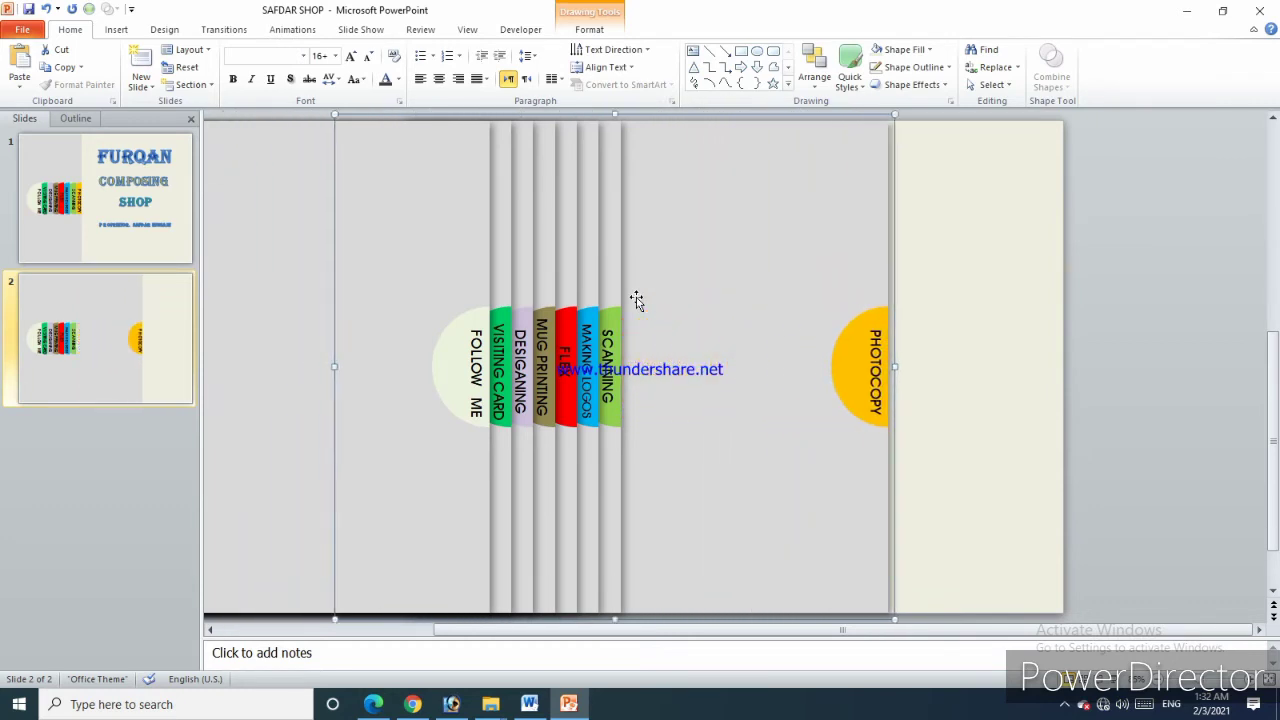
key(Right)
key(Right)
key(Right)
key(Right)
key(Right)
key(Right)
key(Right)
key(Right)
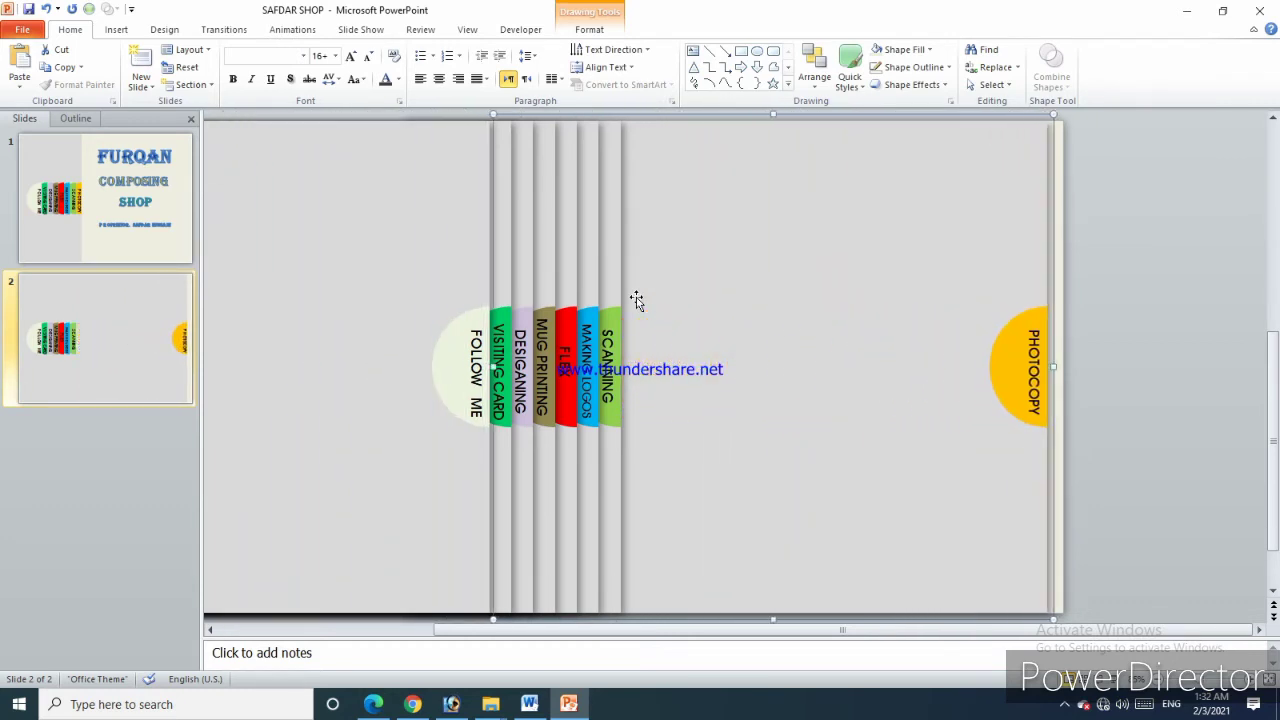
key(Right)
key(Right)
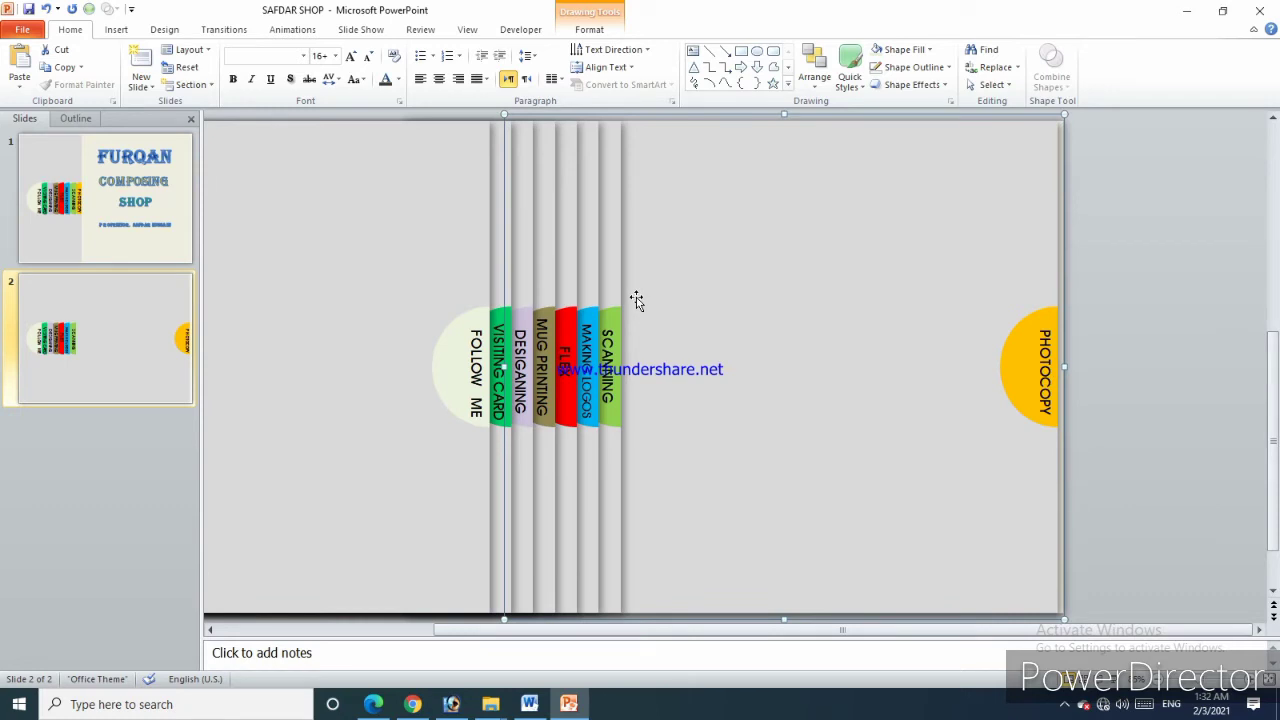
key(Right)
key(Left)
click(749, 371)
Insert the photostate photocopier picture from the logos folder onto slide 2.
click(511, 263)
click(116, 30)
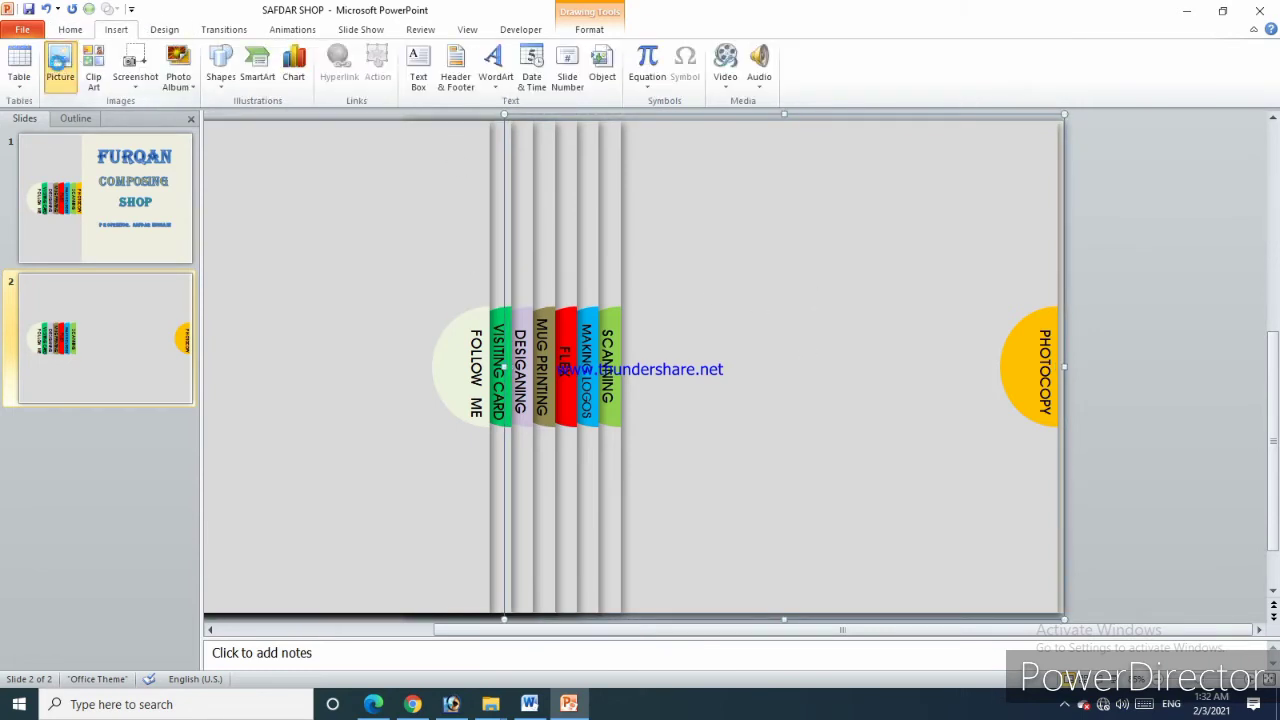
click(59, 64)
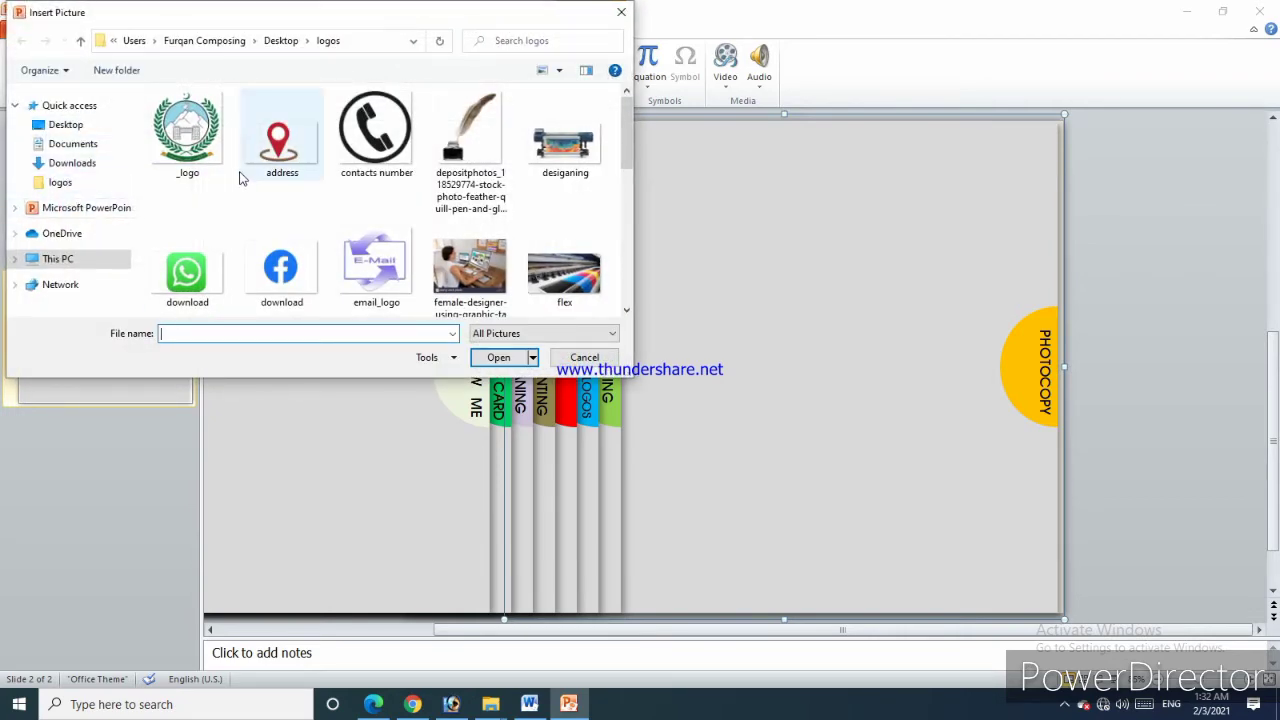
scroll(365, 230, down, 2)
scroll(340, 248, down, 1)
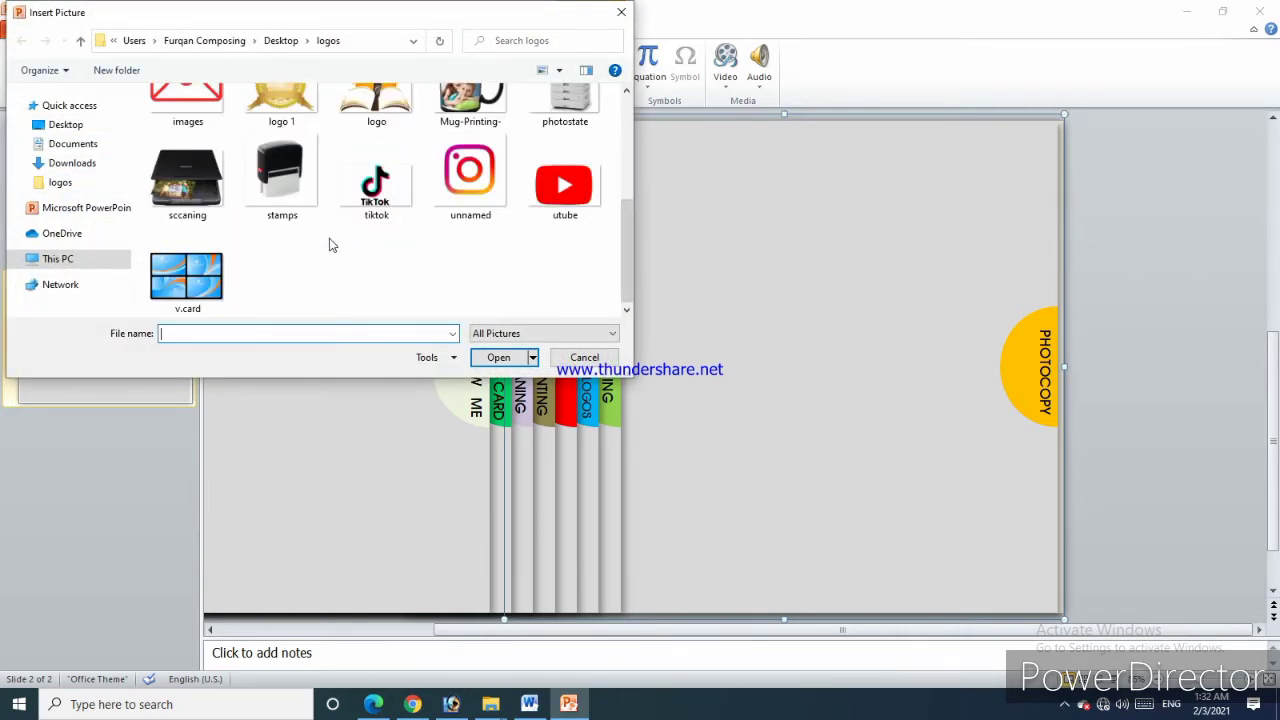
scroll(296, 243, up, 3)
scroll(278, 234, down, 3)
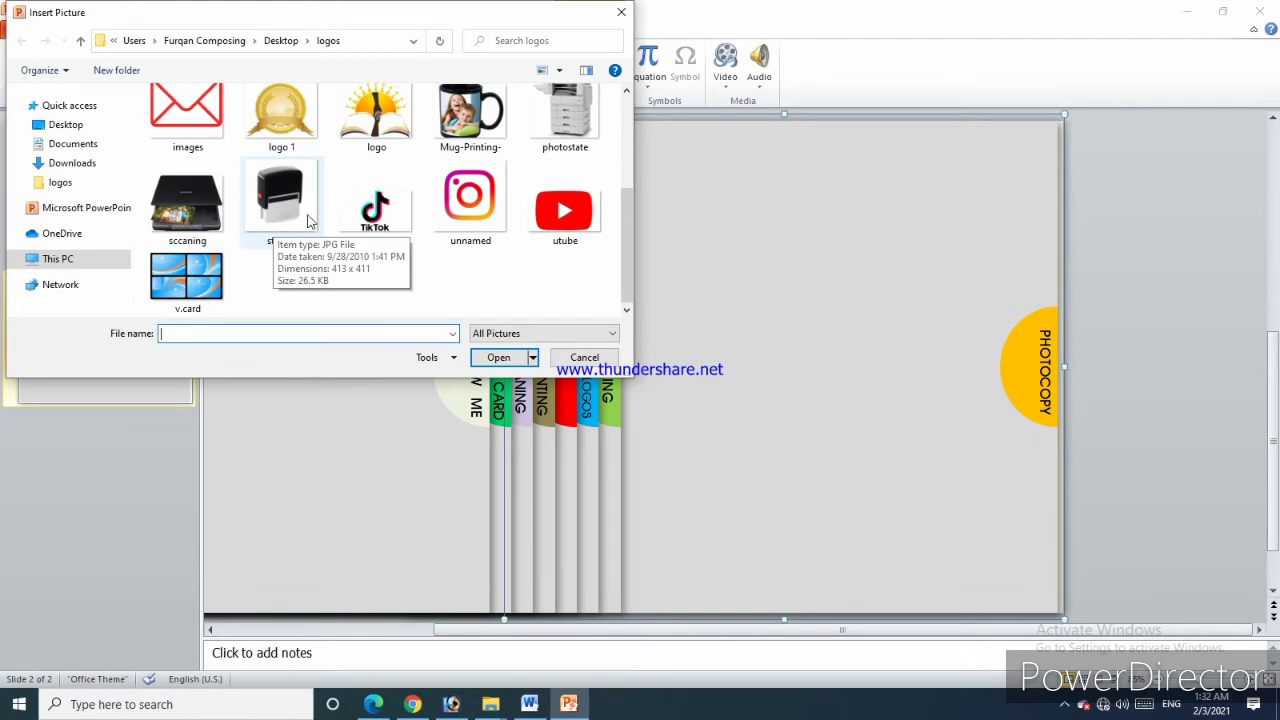
scroll(314, 223, up, 1)
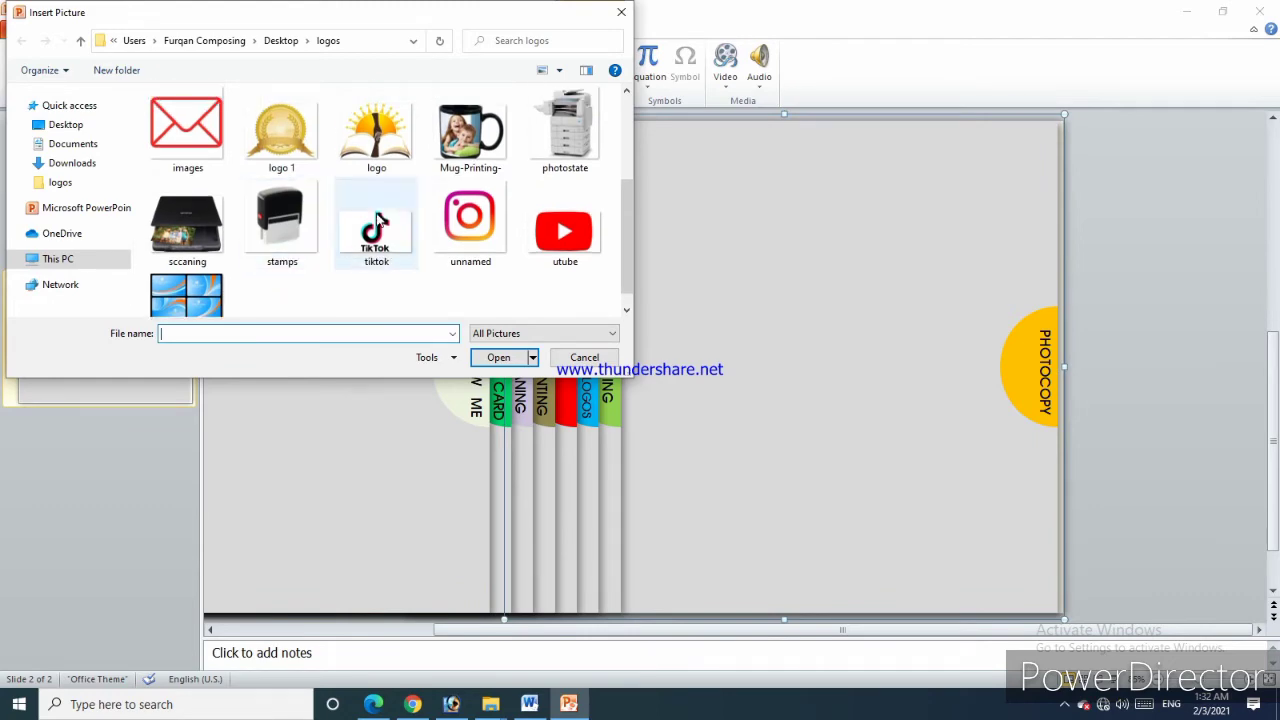
click(565, 140)
click(510, 357)
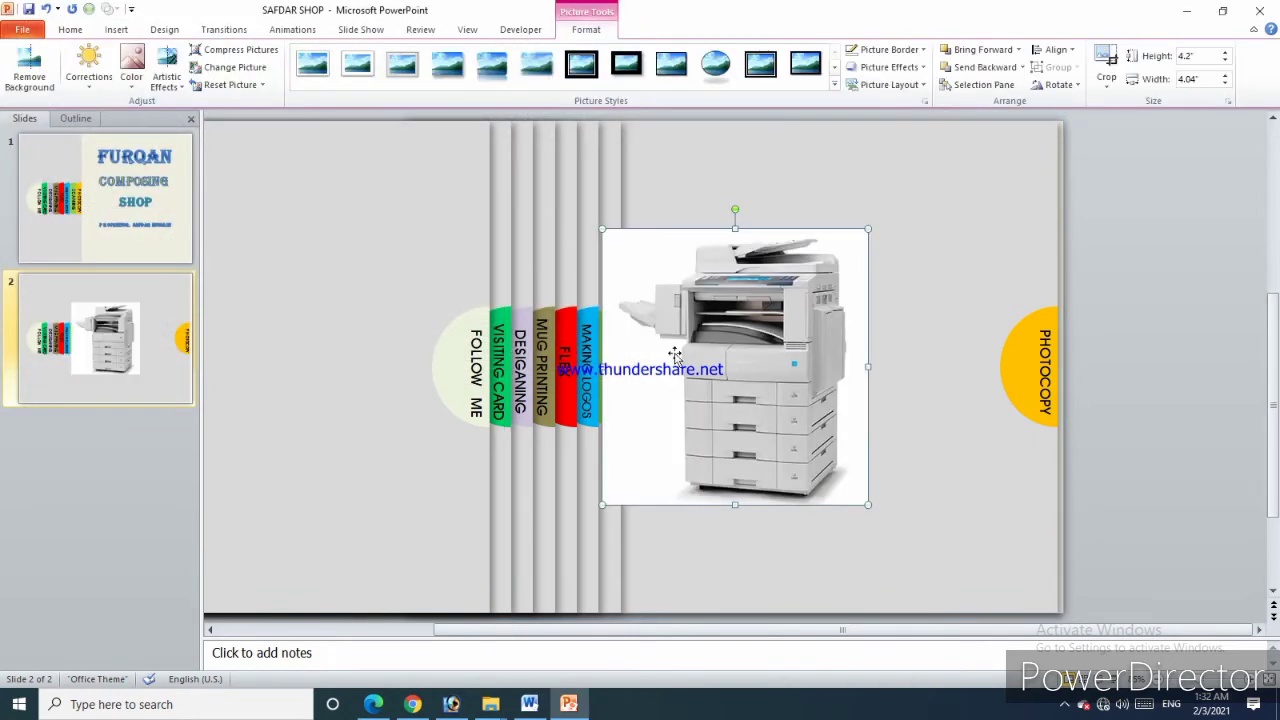
Move the photocopier picture right of the tabs and apply the rounded-corner reflected picture style.
drag(675, 355, 736, 339)
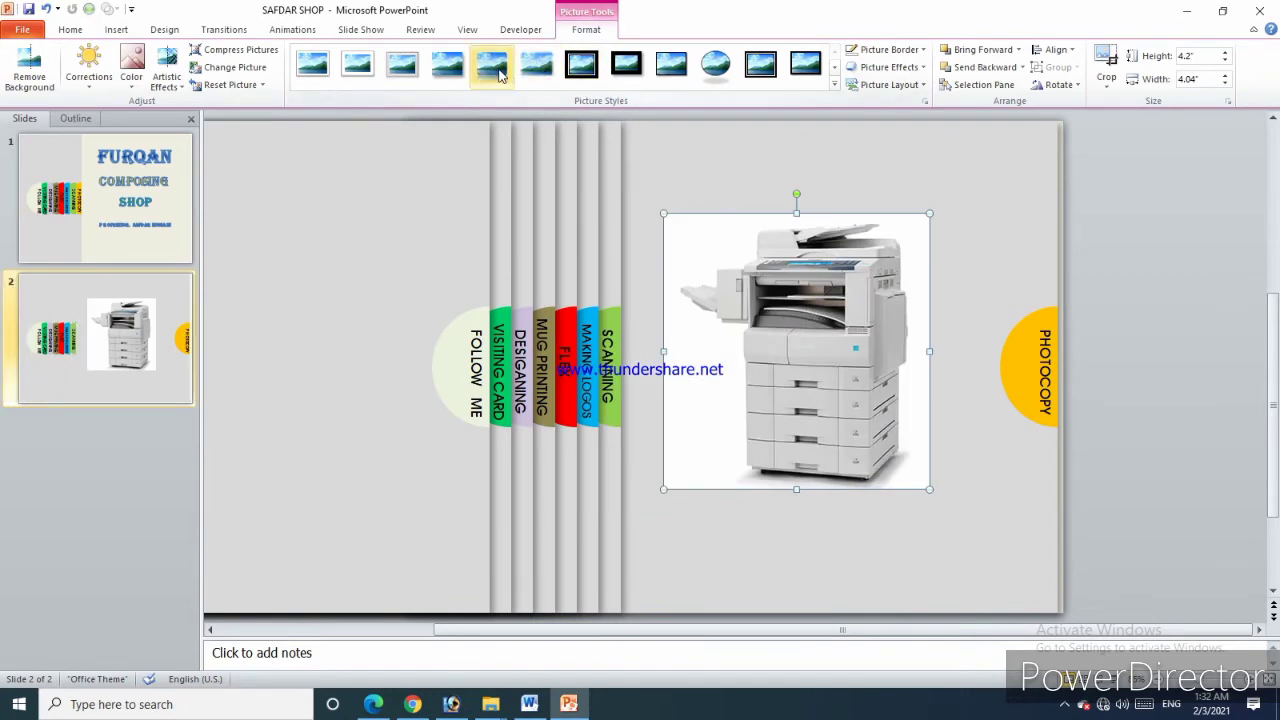
click(714, 68)
click(440, 72)
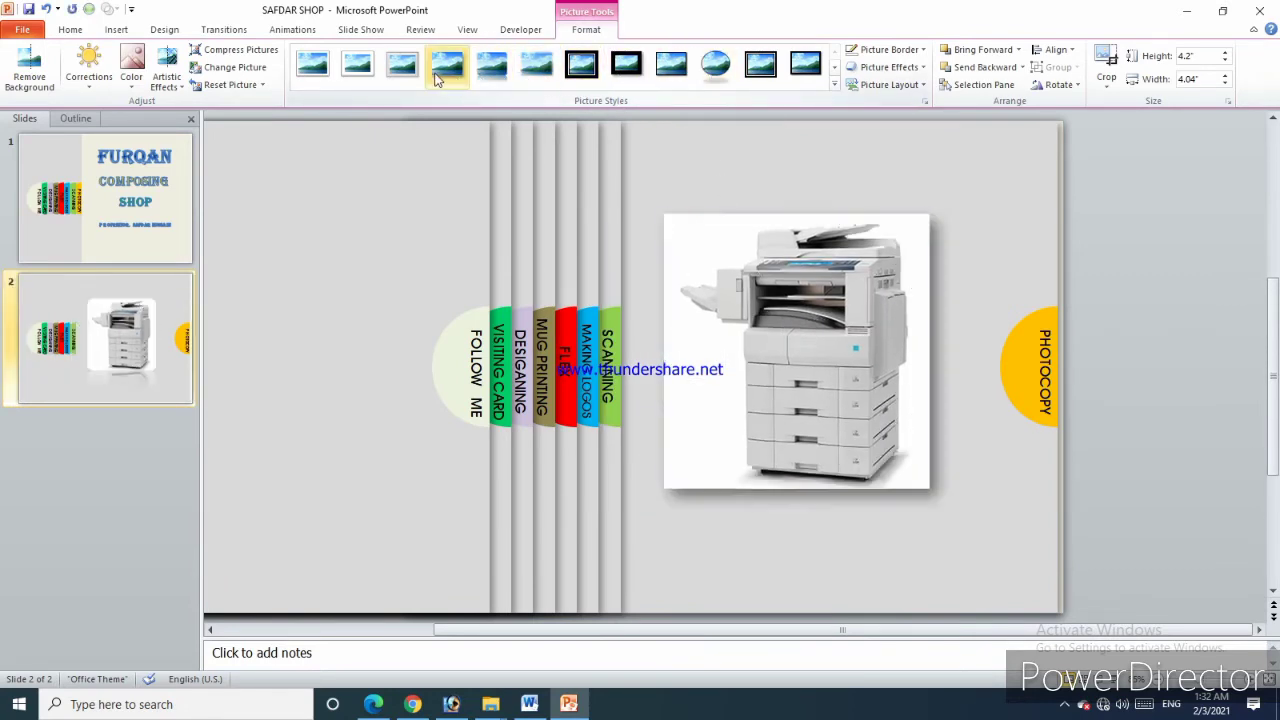
click(478, 78)
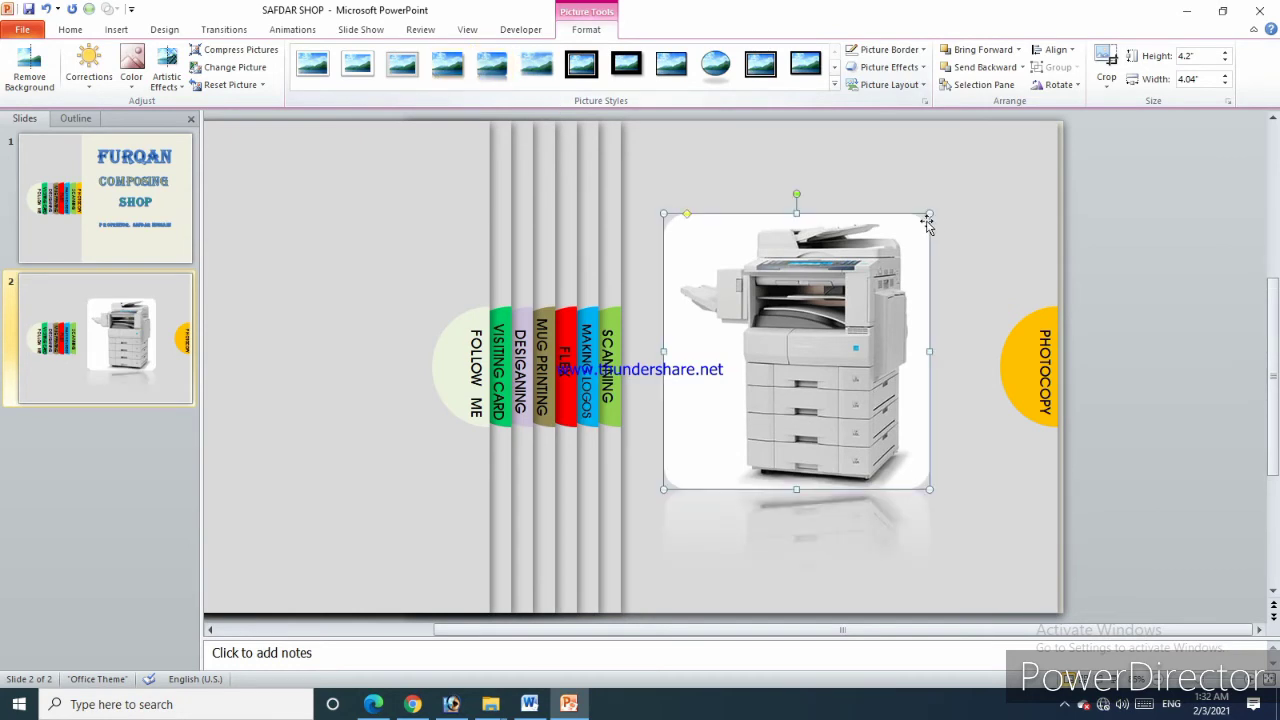
drag(826, 255, 861, 231)
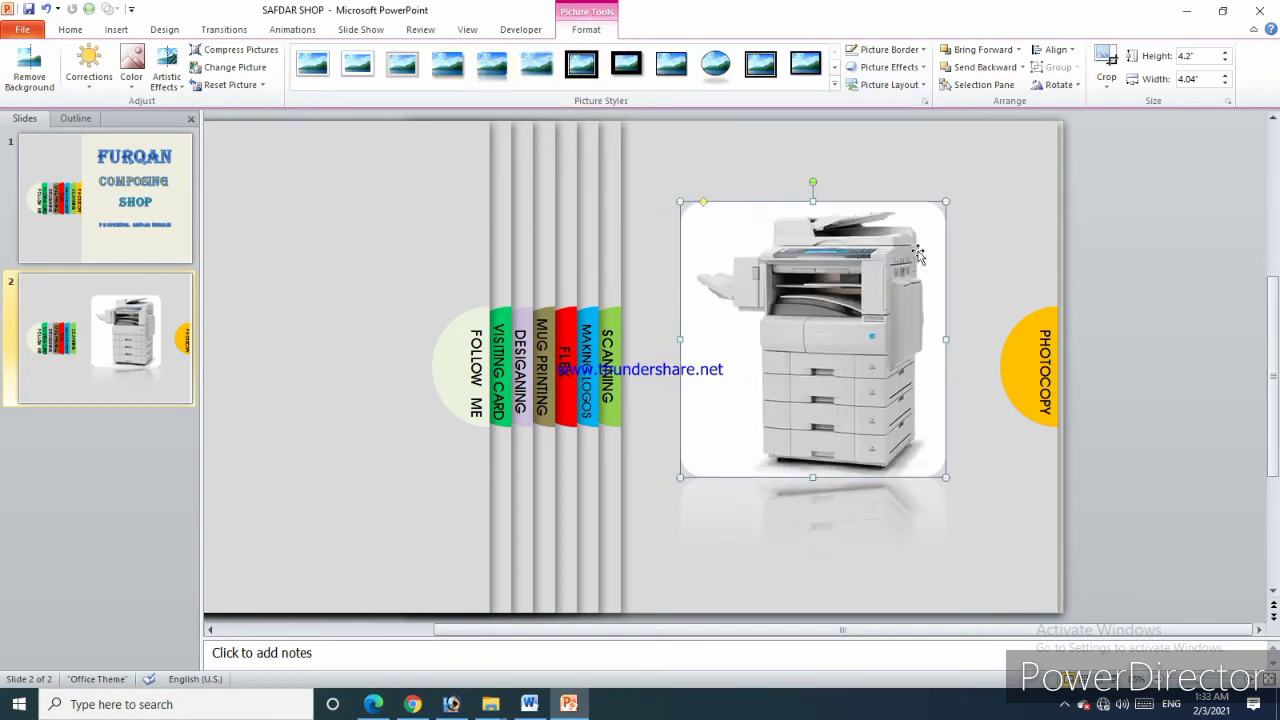
click(974, 254)
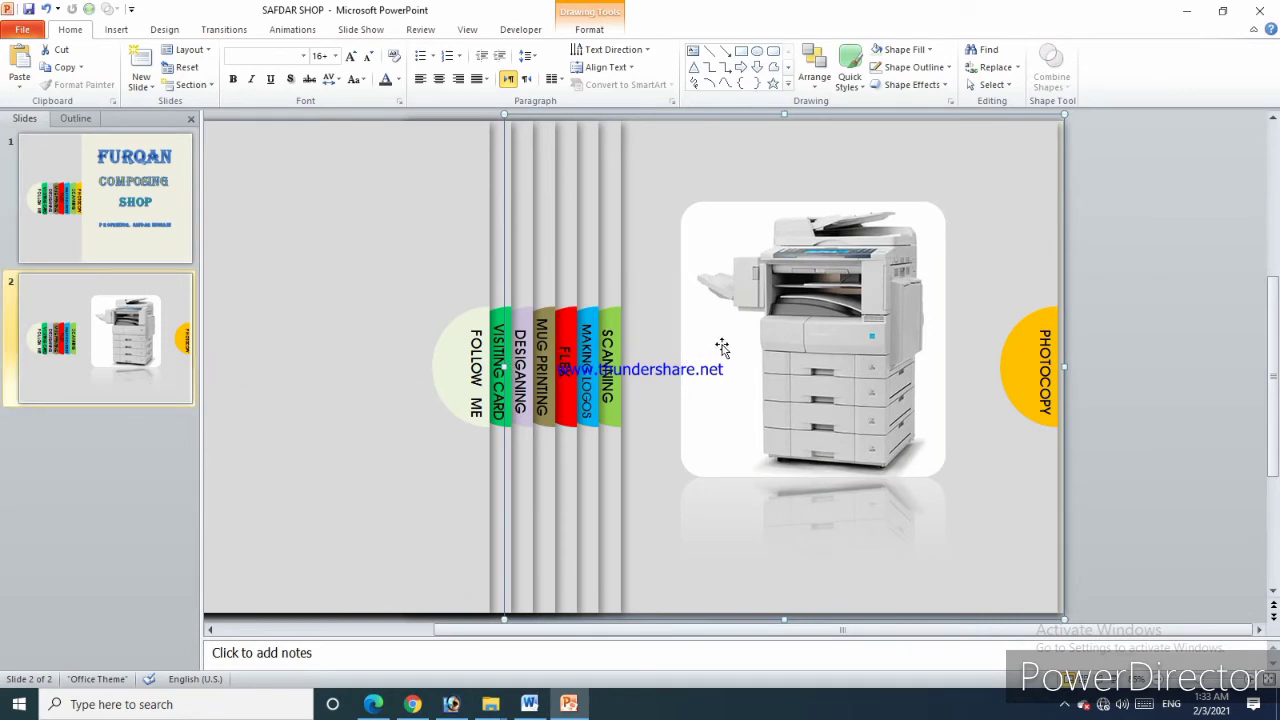
Add a new slide after slide 2, then delete that unwanted blank slide.
right_click(138, 376)
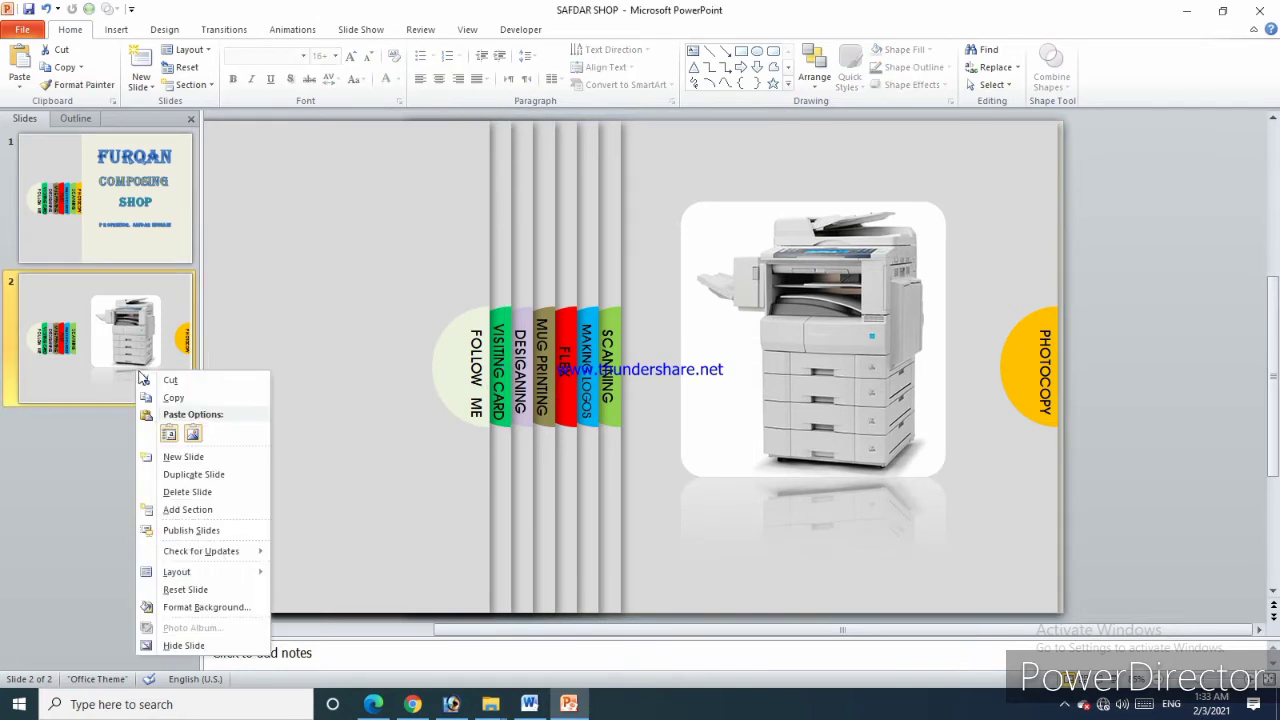
click(175, 457)
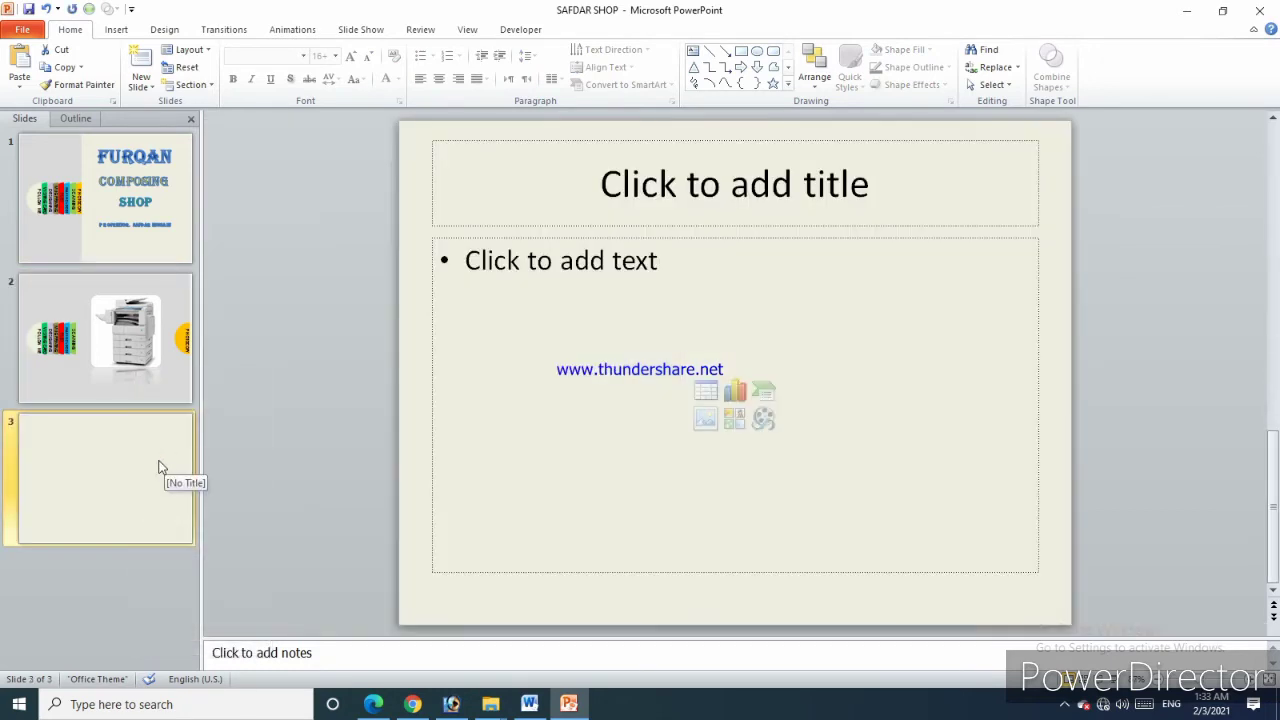
right_click(148, 452)
click(200, 172)
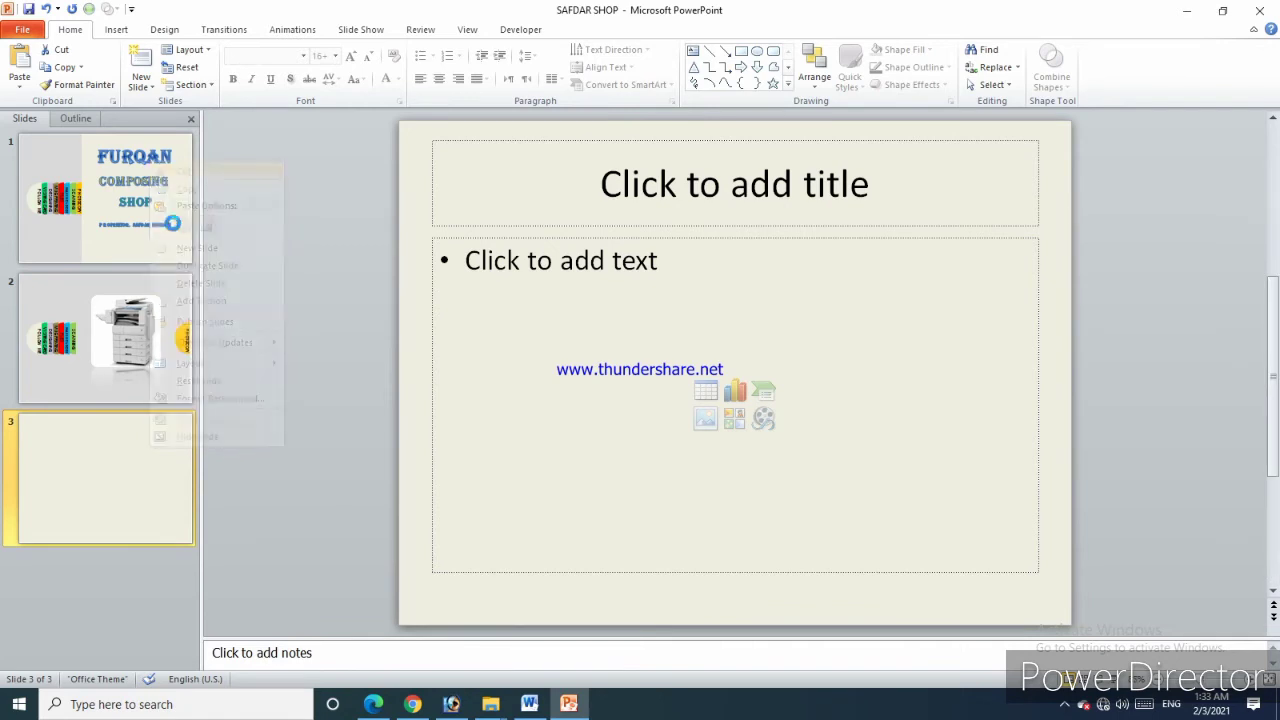
Duplicate slide 2 as slide 3 and delete the photocopier picture from the copy.
right_click(119, 370)
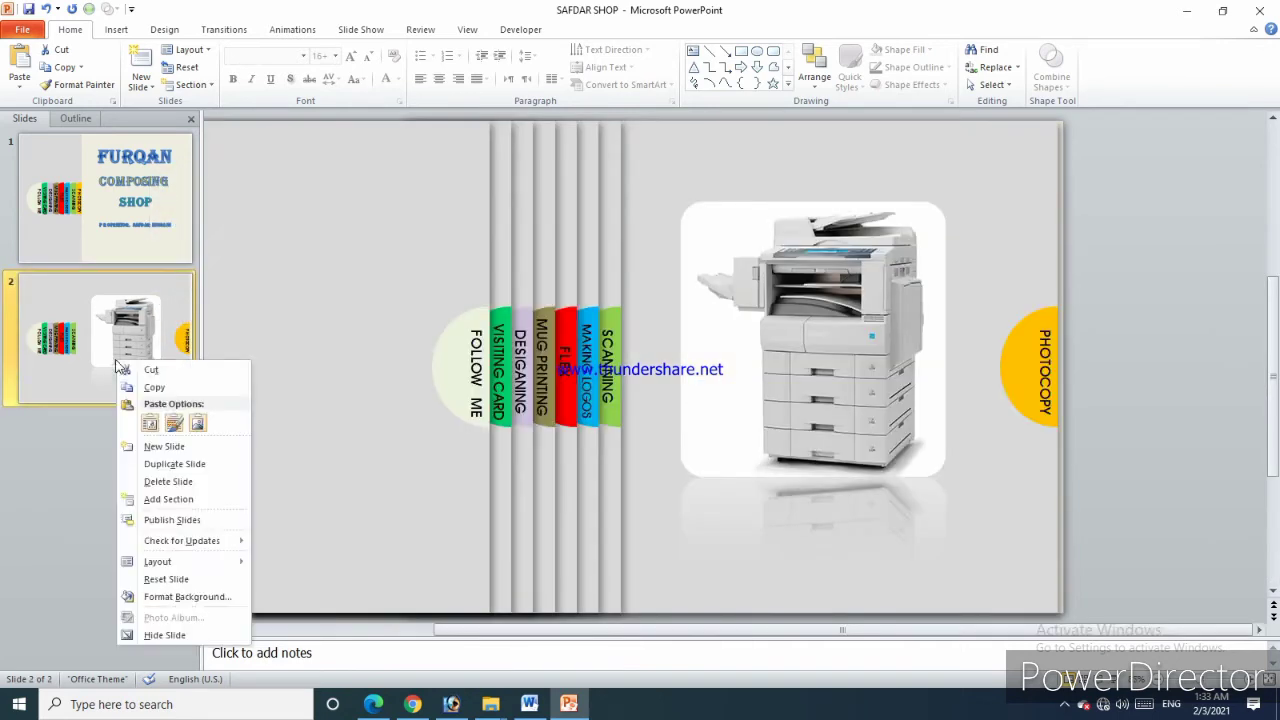
click(168, 465)
click(892, 308)
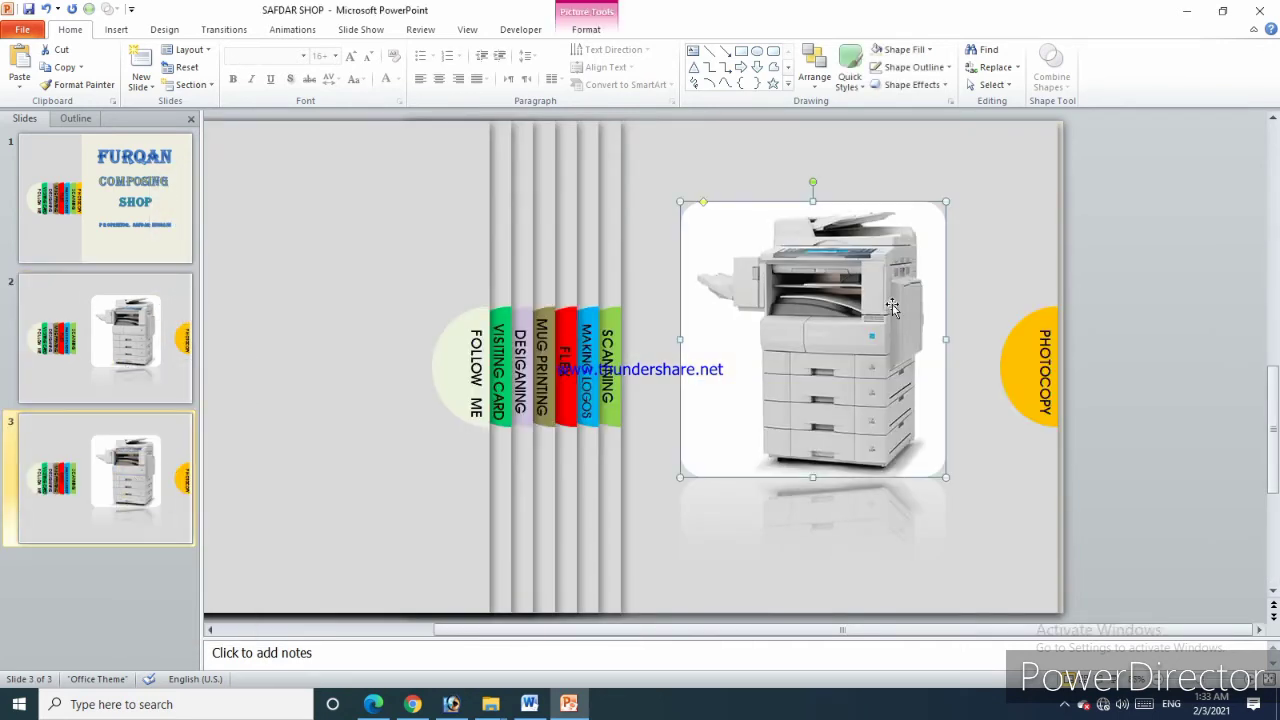
key(Delete)
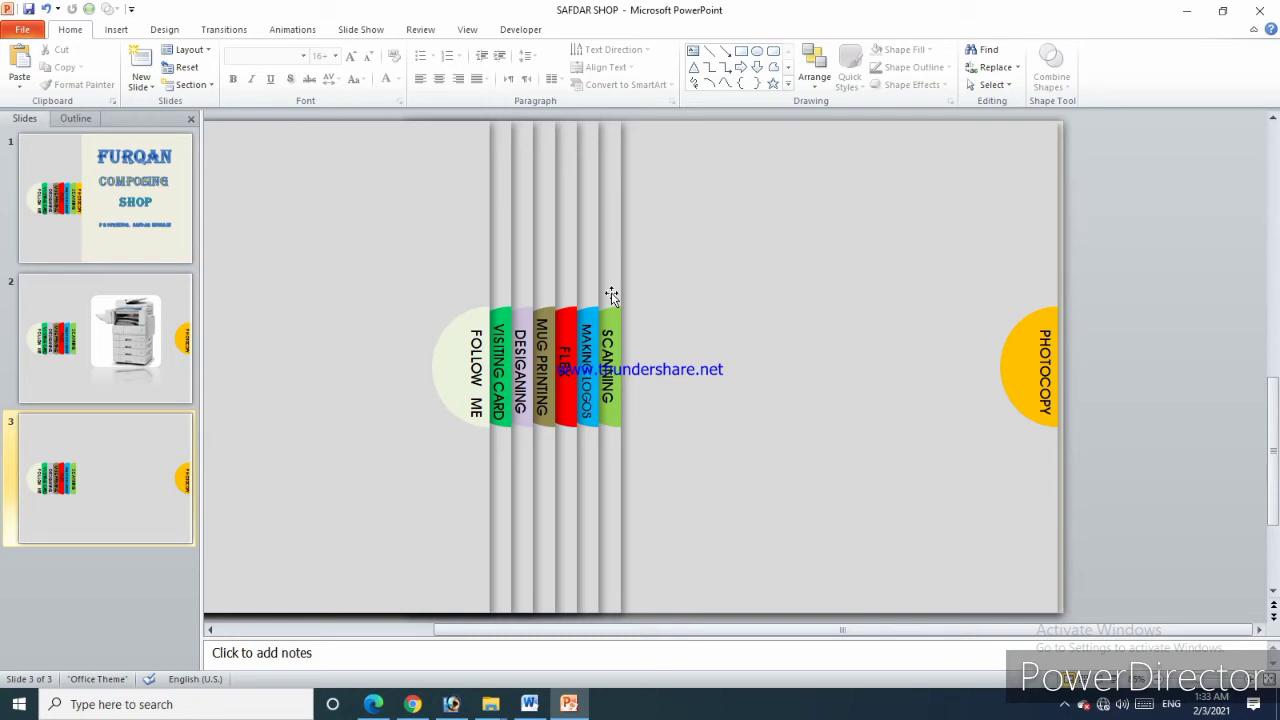
Move the green SCANNING tab on slide 3 to the right edge, just left of PHOTOCOPY.
drag(612, 296, 650, 298)
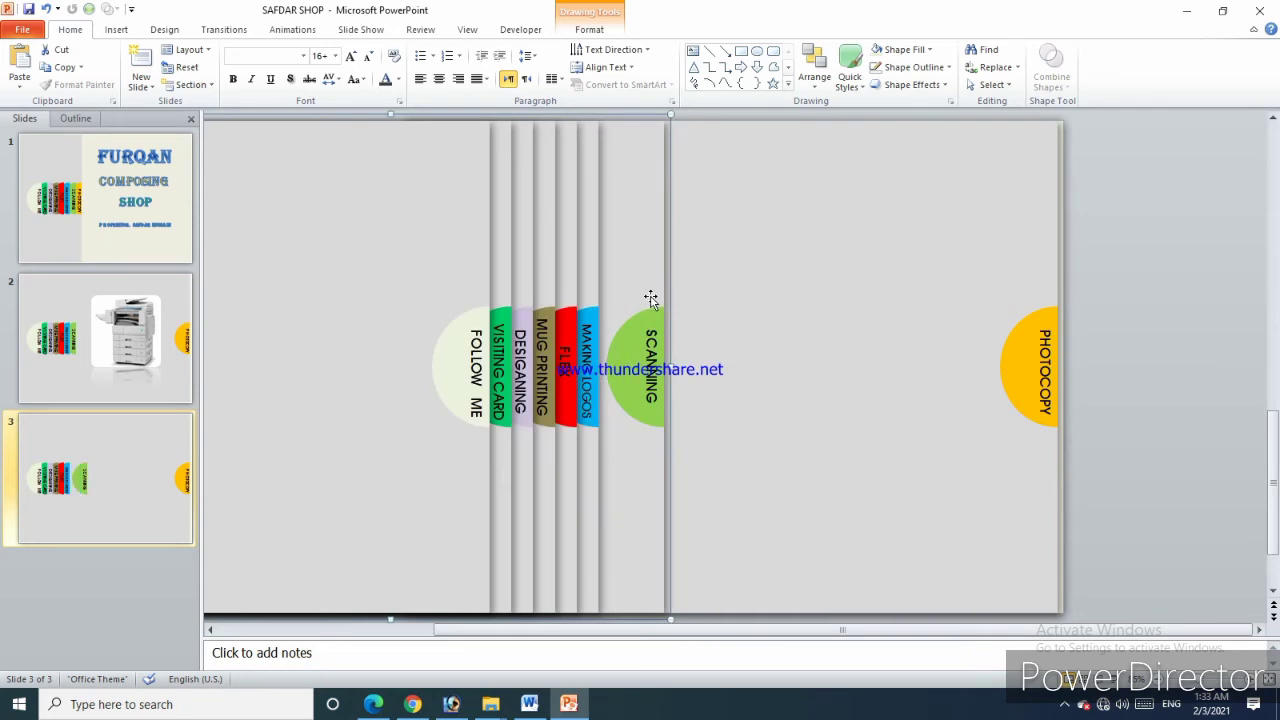
key(shift+Right)
key(shift+Right)
key(shift+Right)
key(shift+Right)
key(shift+Right)
key(shift+Right)
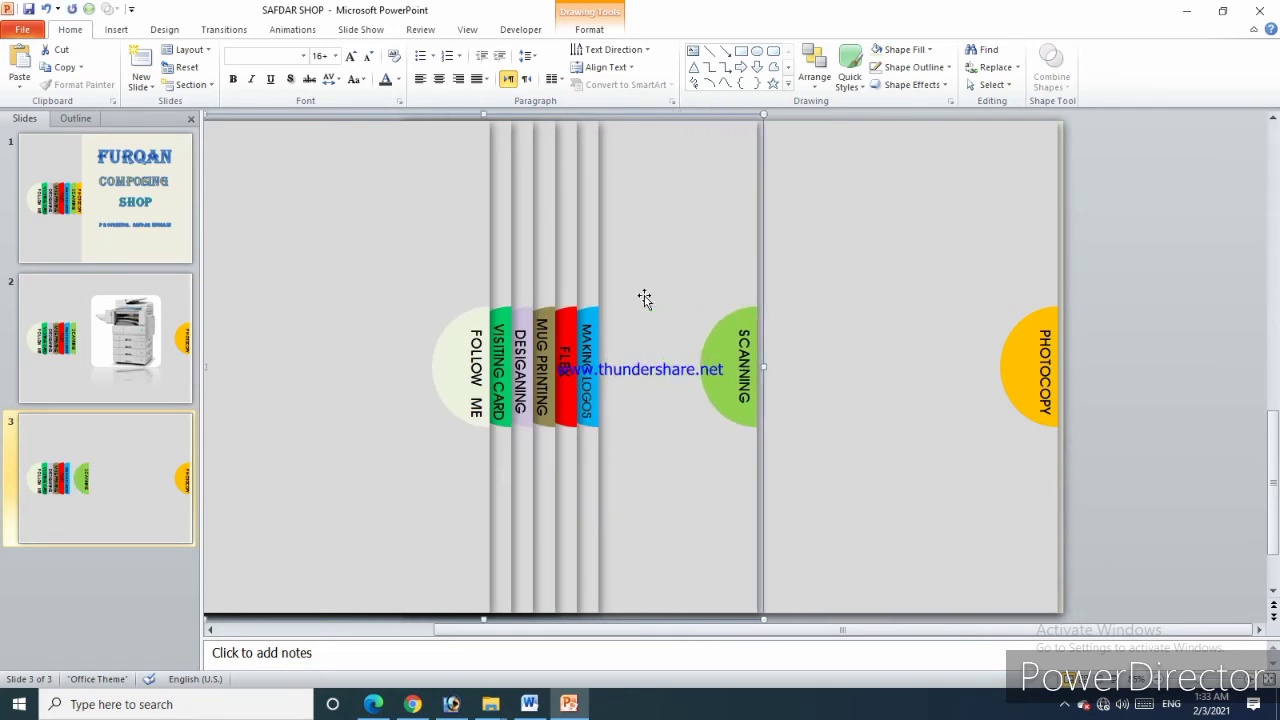
key(shift+Right)
key(shift+Right)
key(shift+Right)
key(shift+Right)
key(shift+Right)
key(shift+Right)
key(Right)
key(Right)
key(Right)
key(Right)
key(Right)
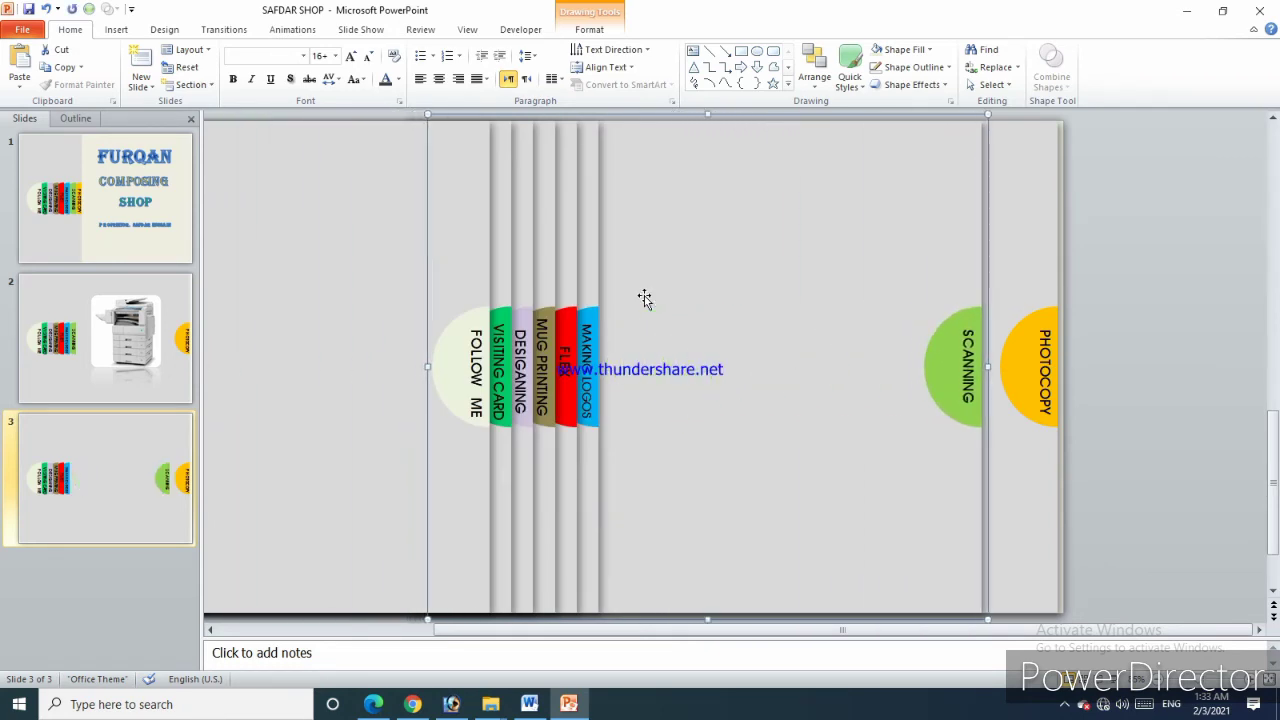
key(Right)
key(Right)
key(Right)
key(Right)
key(Right)
key(Right)
key(Right)
key(Right)
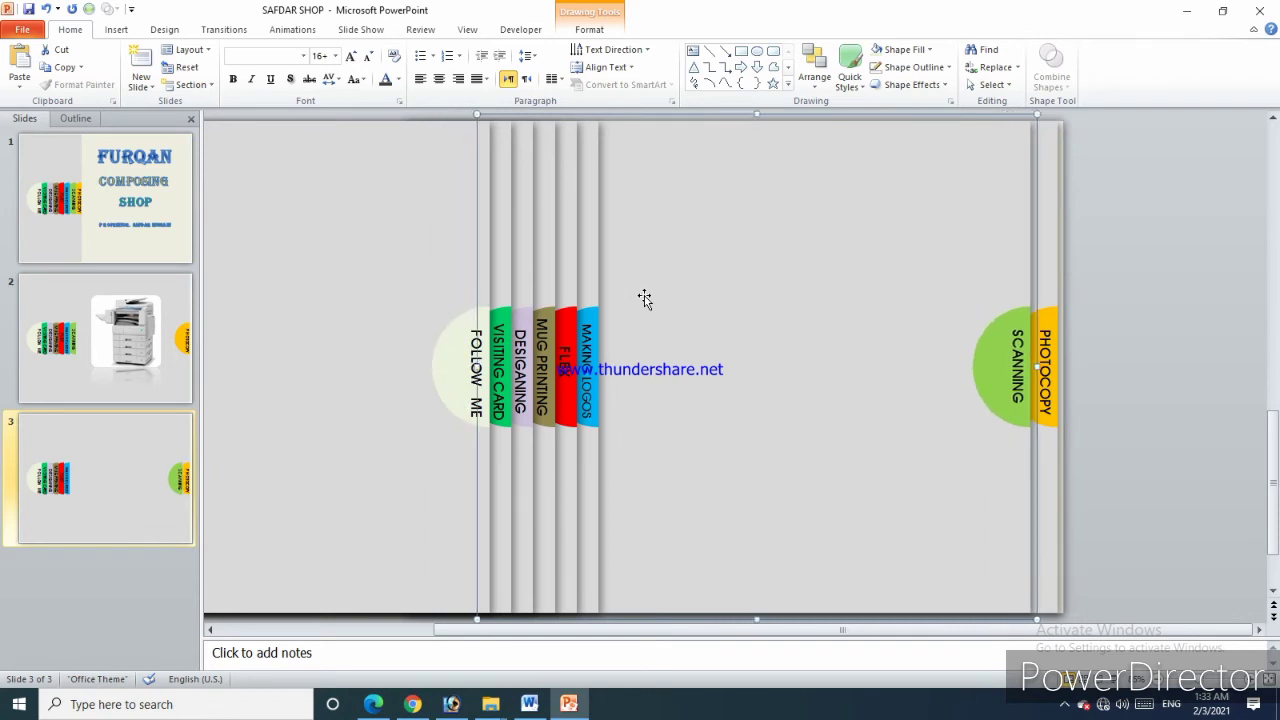
key(Right)
key(Right)
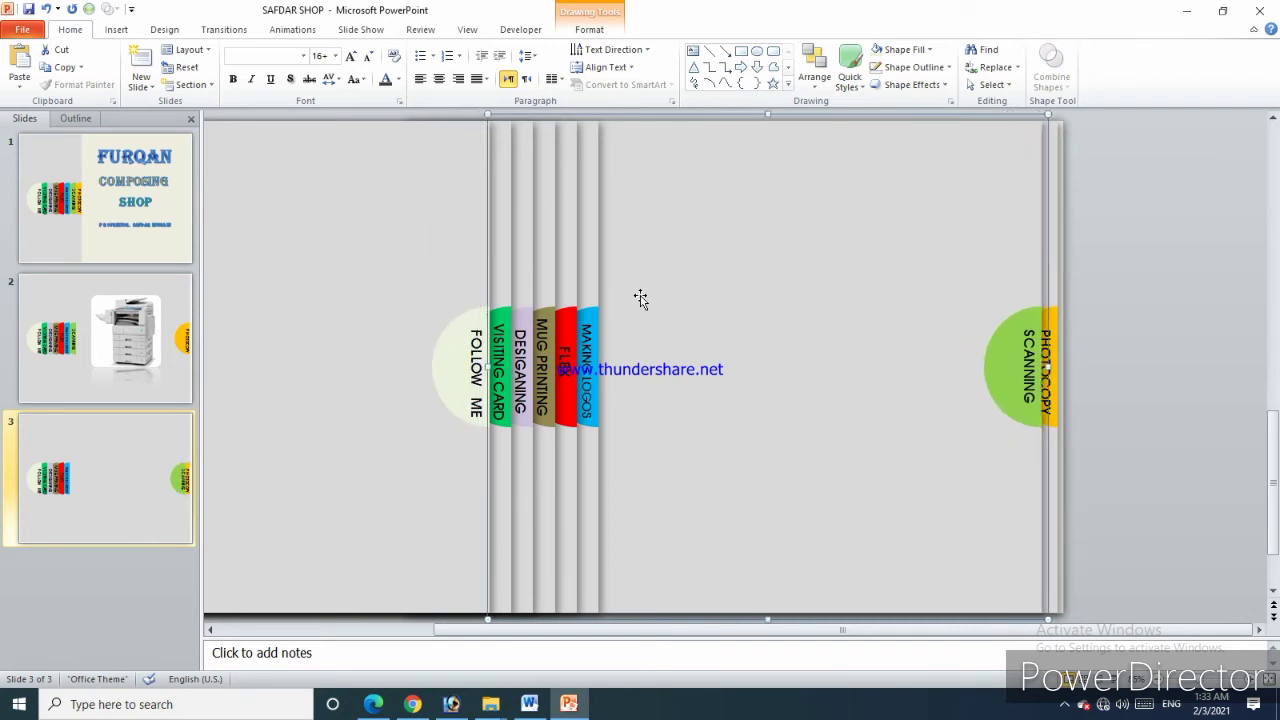
key(Down)
key(Up)
key(Left)
right_click(95, 459)
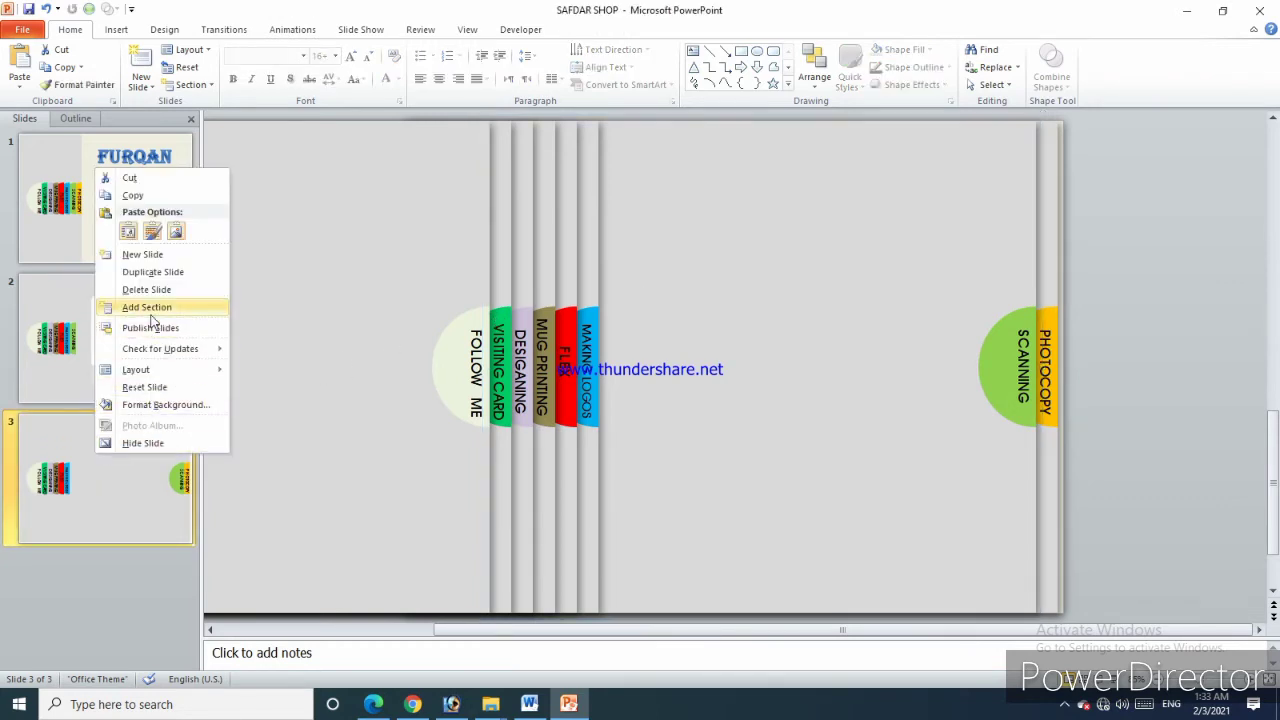
Duplicate slide 3 as slide 4, then insert the sccaning scanner photo from logos onto slide 3.
click(150, 273)
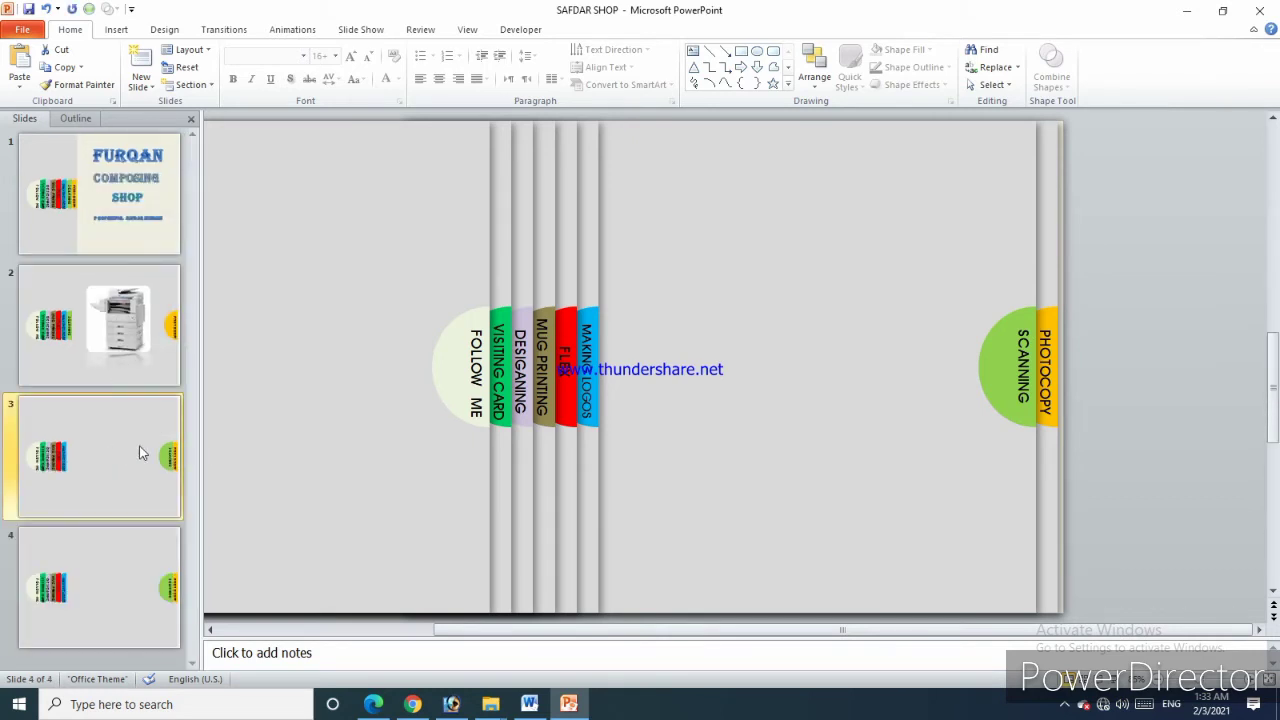
click(141, 453)
click(116, 30)
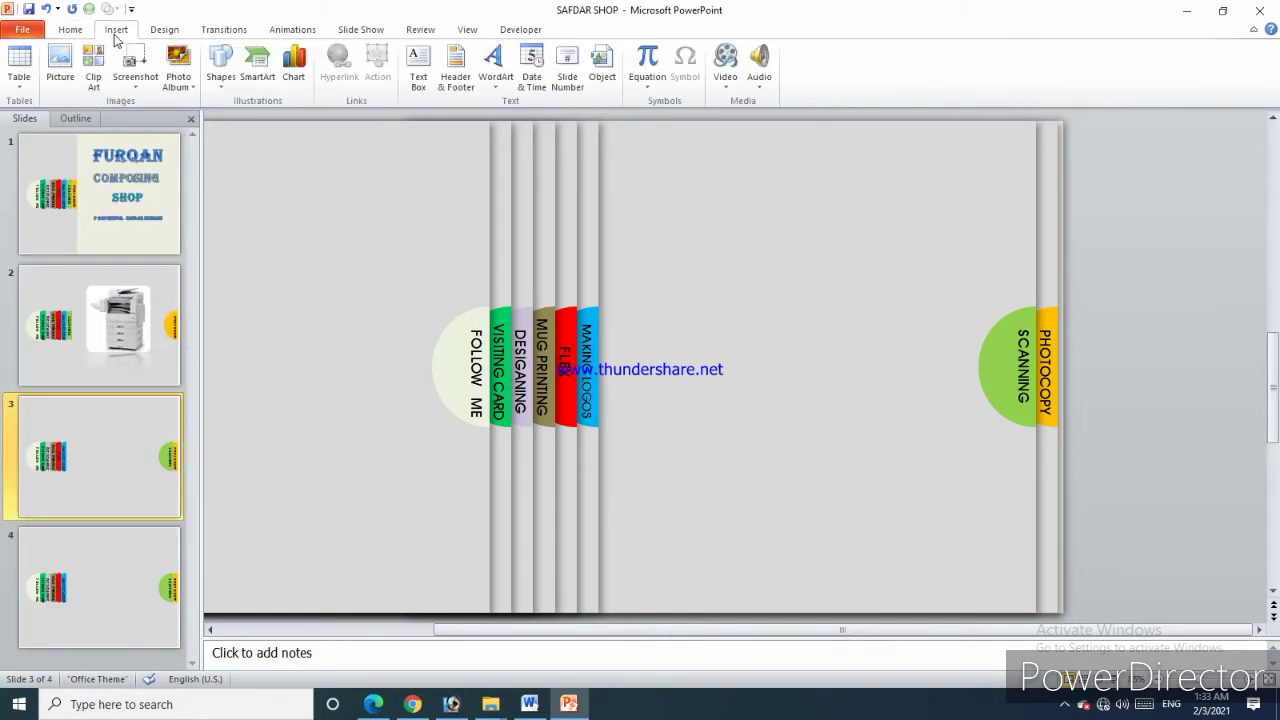
click(60, 75)
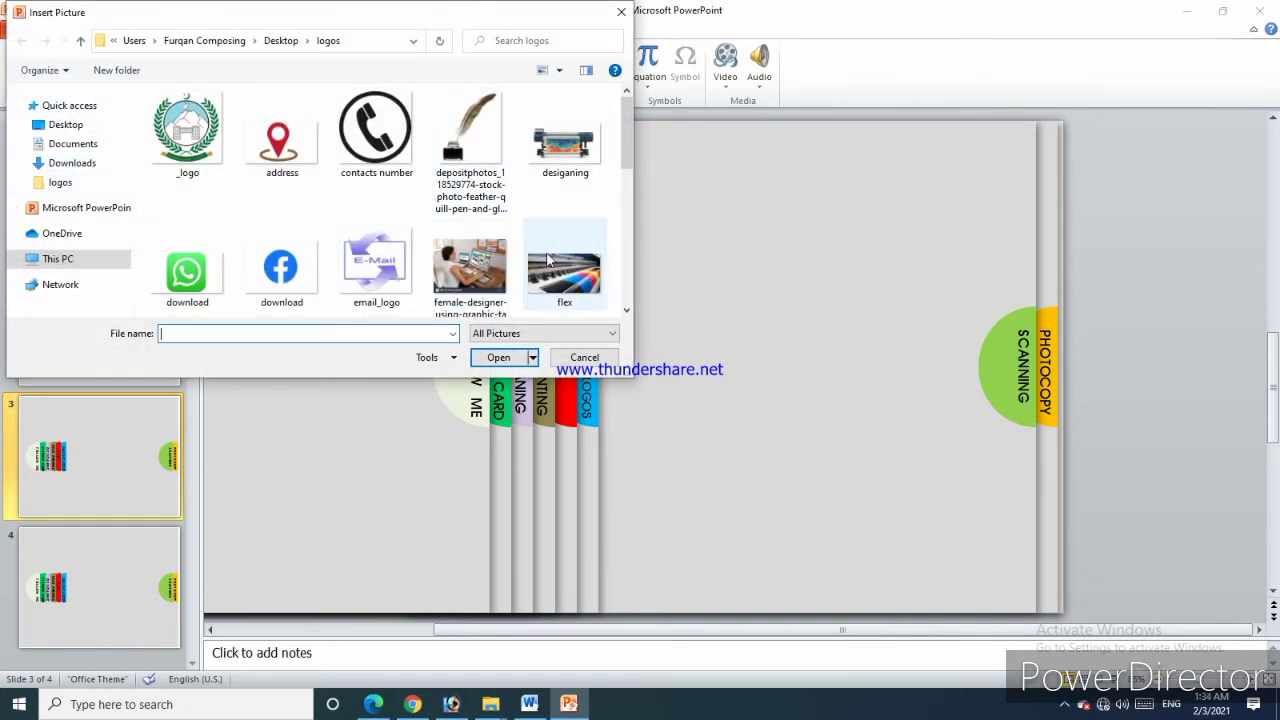
scroll(550, 230, down, 1)
scroll(547, 231, up, 1)
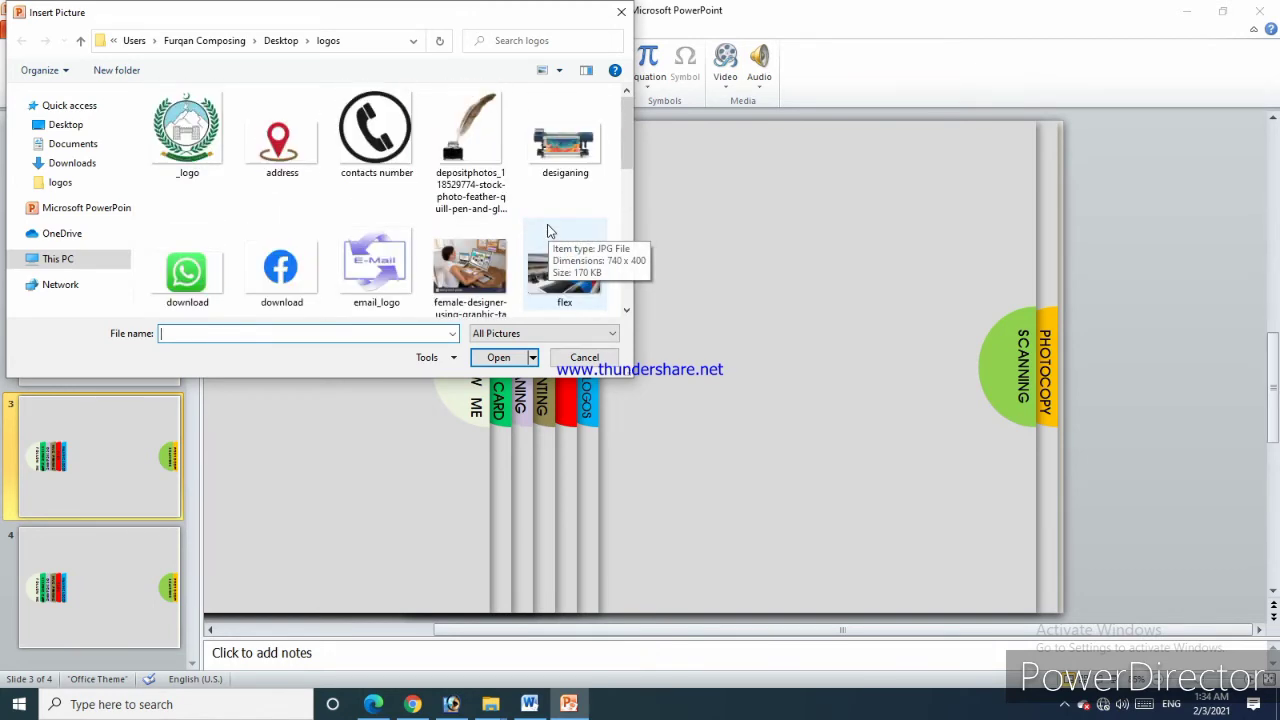
scroll(547, 231, down, 1)
scroll(547, 224, down, 1)
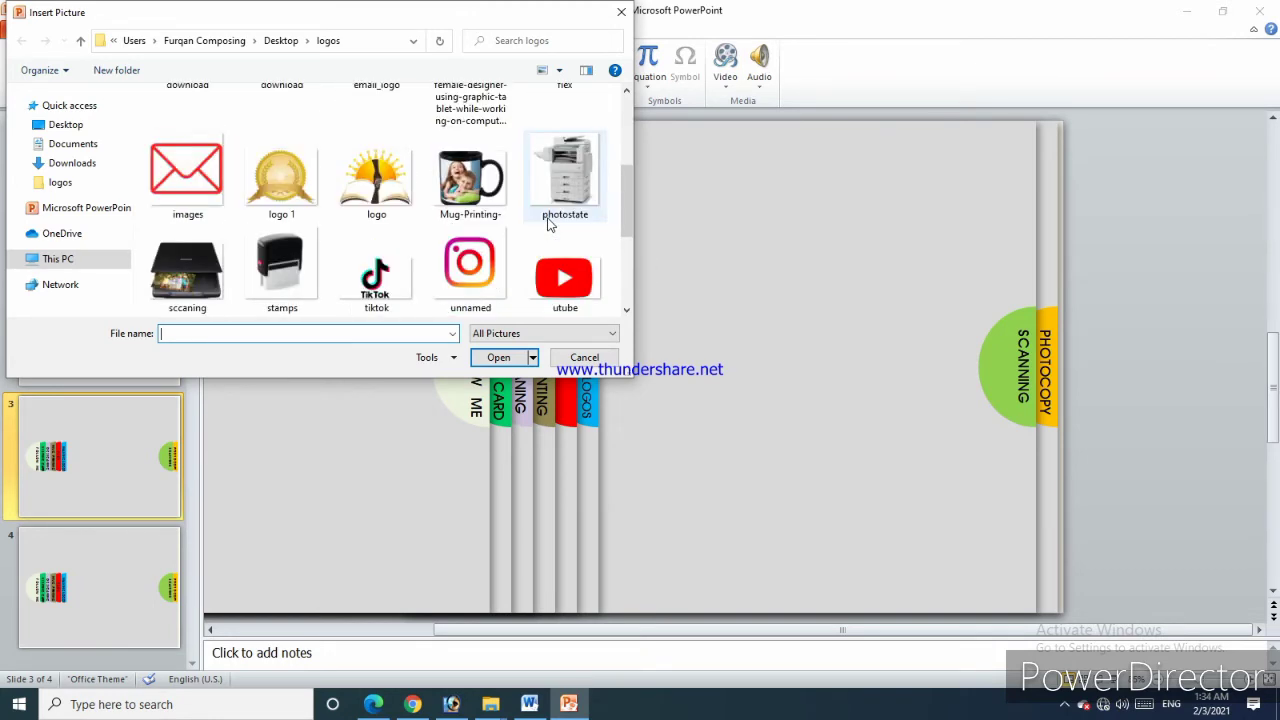
click(186, 268)
click(498, 357)
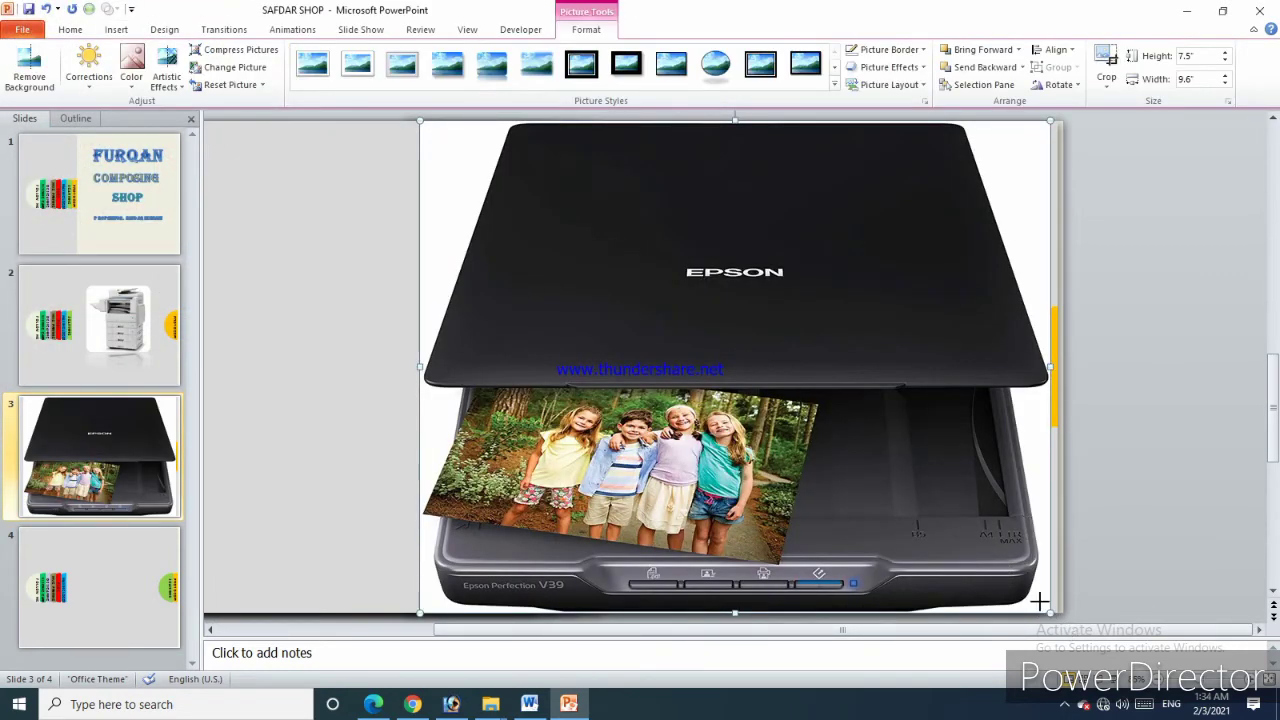
Shrink the scanner photo to 3.33 x 4.27 inches, place it between the tabs, and apply Reflected Rounded Rectangle.
drag(1040, 600, 690, 326)
drag(553, 279, 777, 378)
click(715, 64)
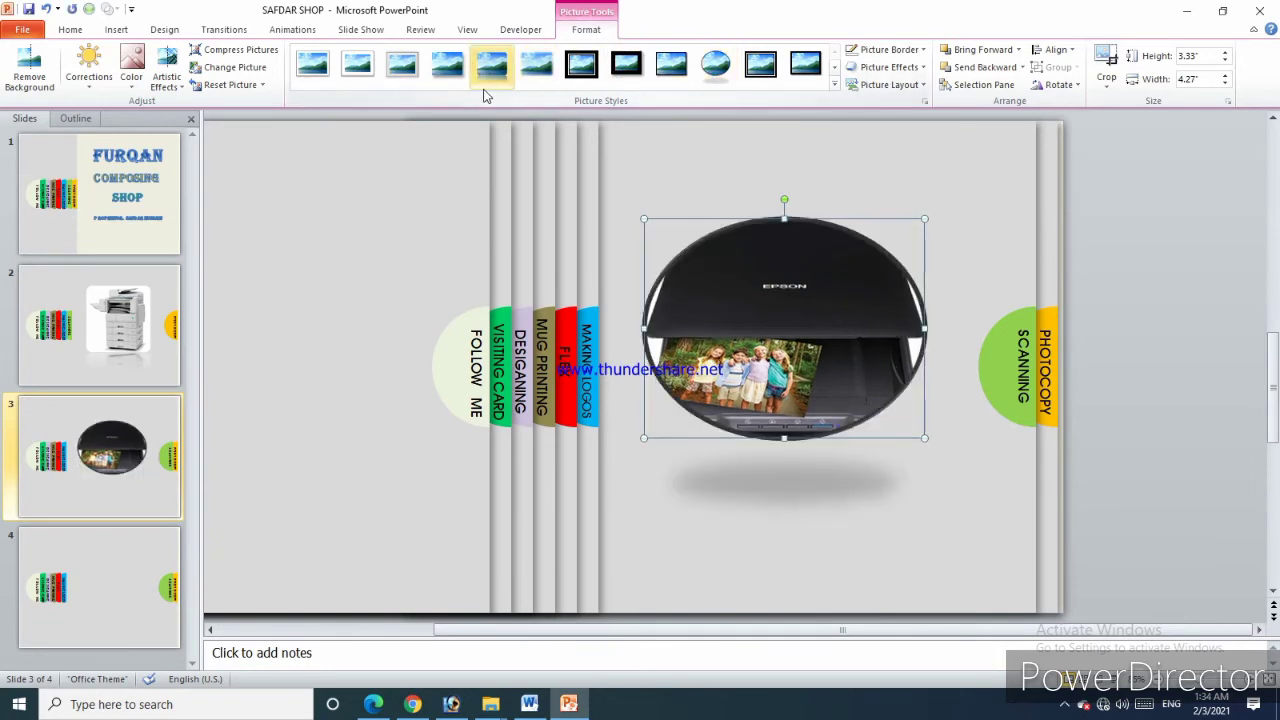
click(485, 77)
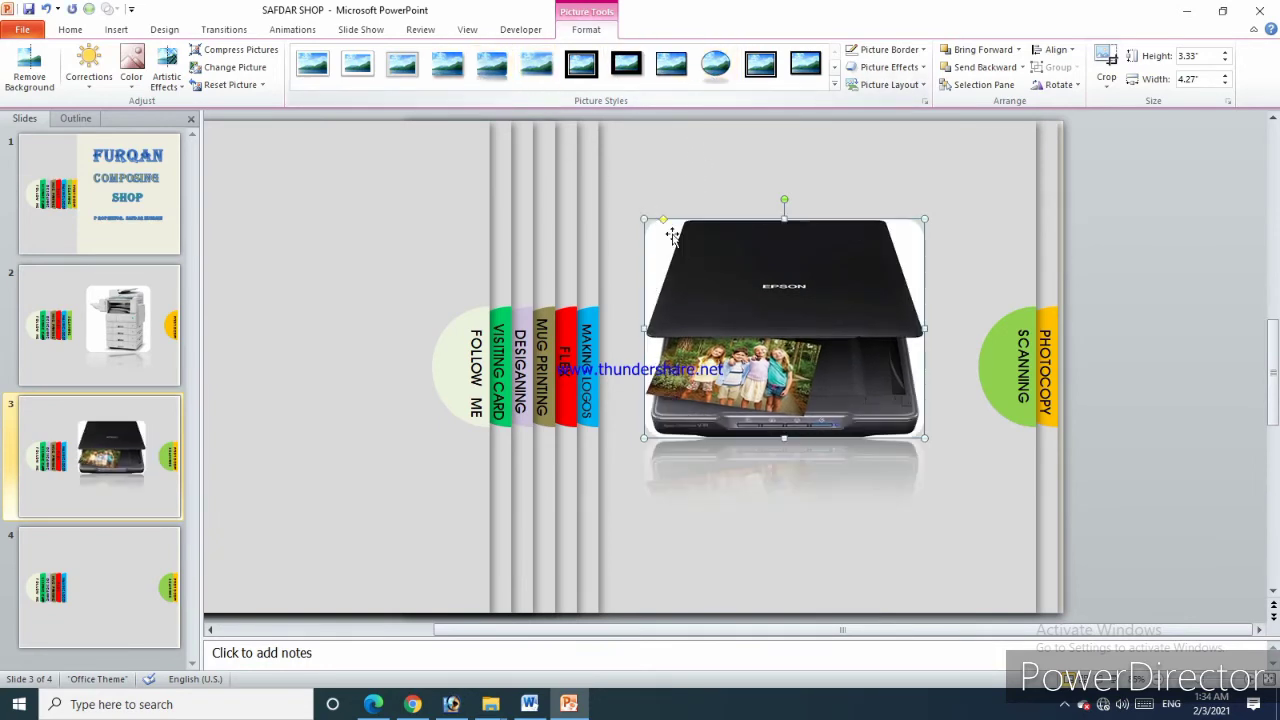
Fine-tune the scanner photo's position slightly lower between the tab stack and SCANNING.
click(936, 206)
drag(824, 305, 828, 323)
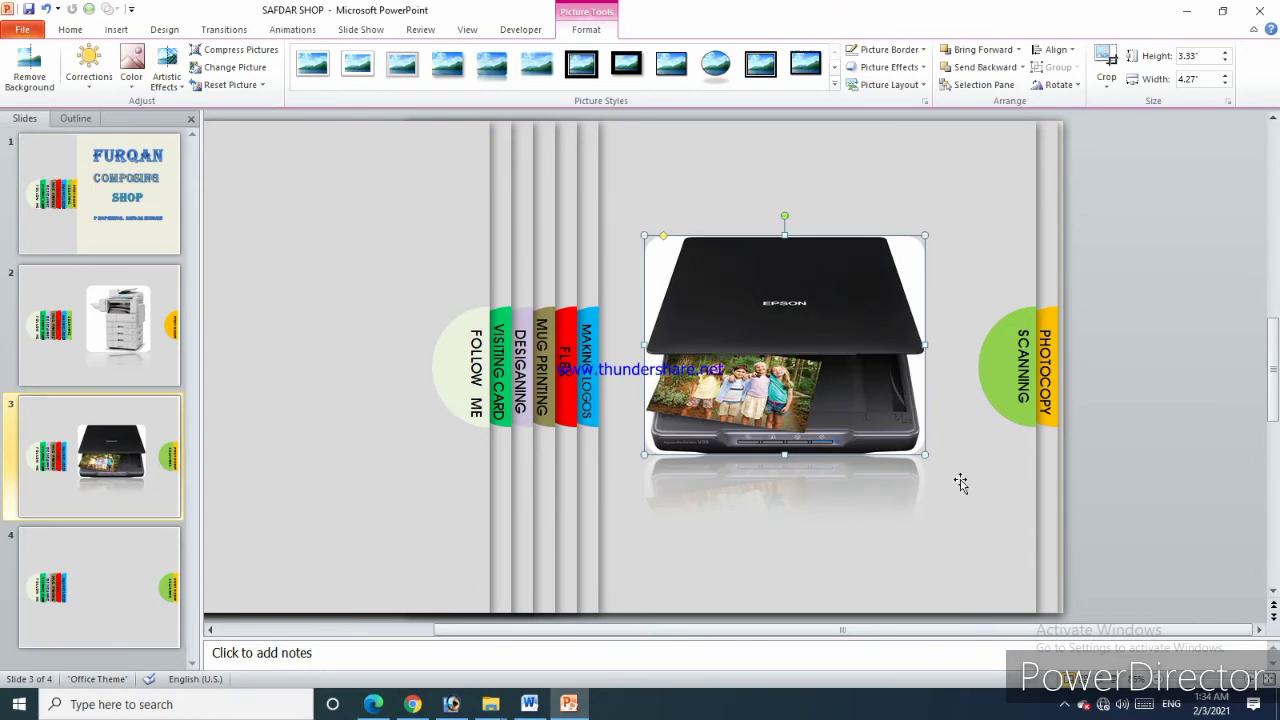
key(Down)
key(Down)
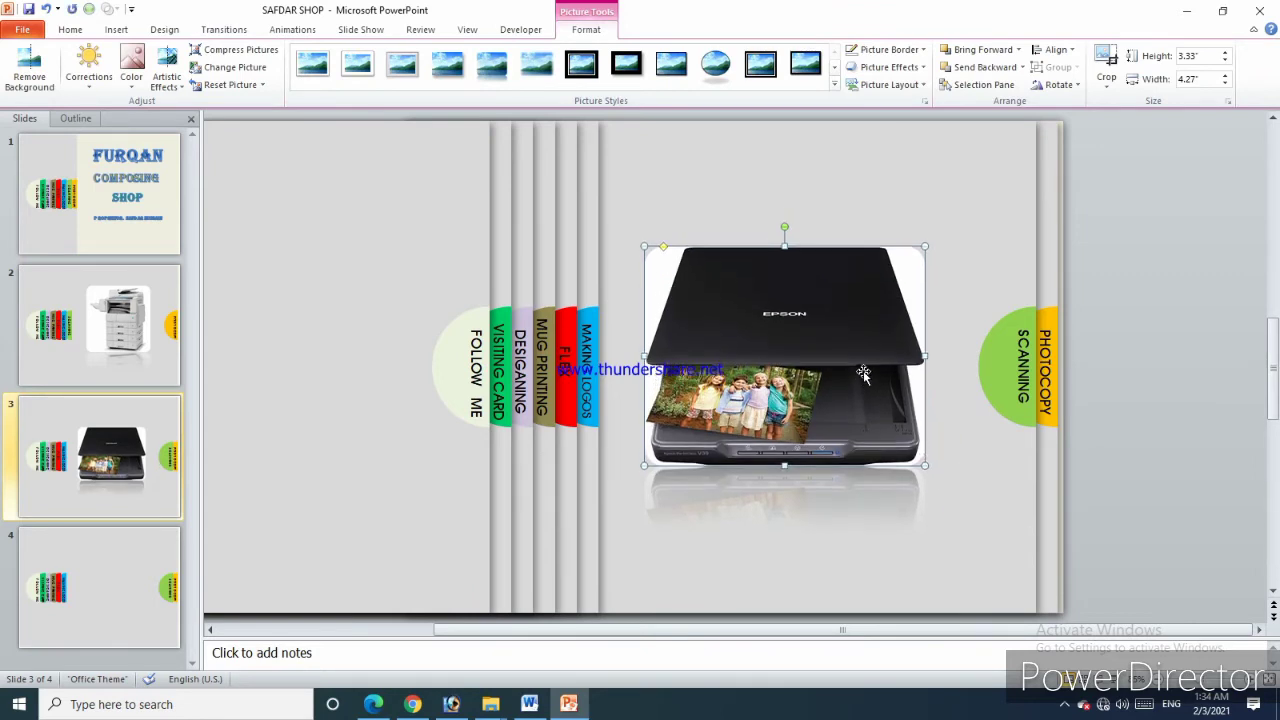
key(Down)
key(Down)
key(Up)
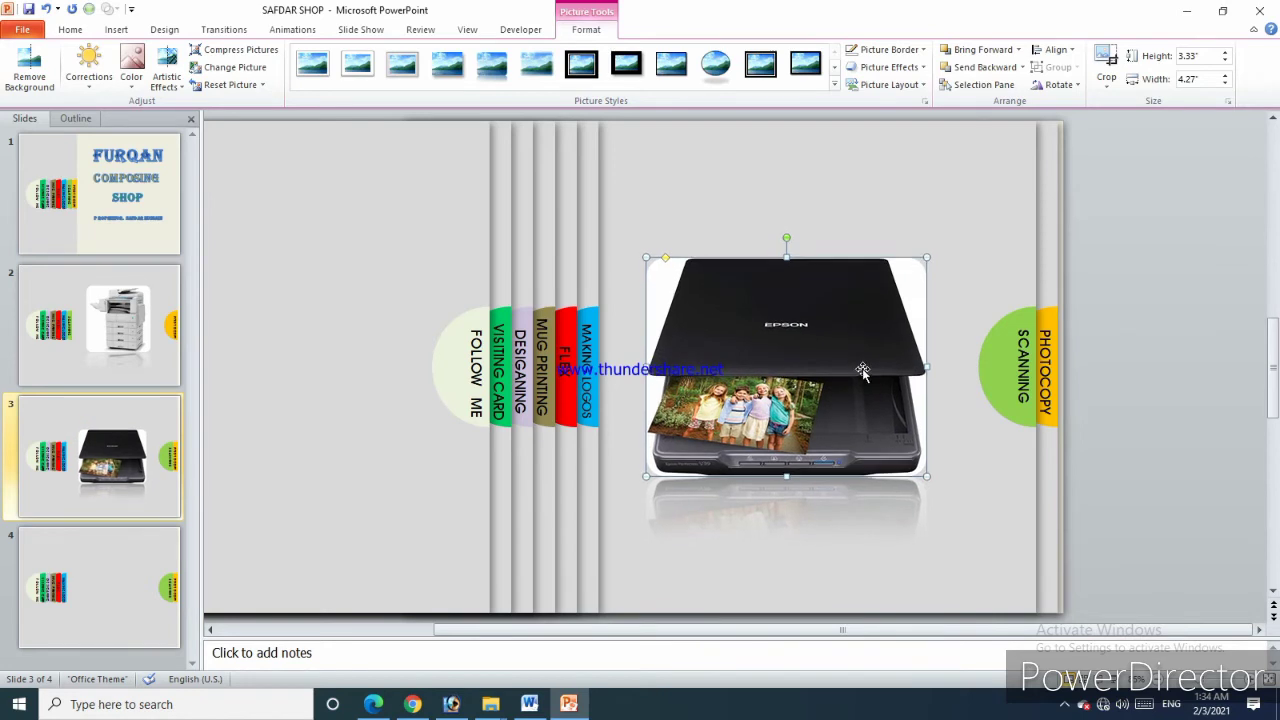
click(964, 474)
scroll(205, 504, down, 1)
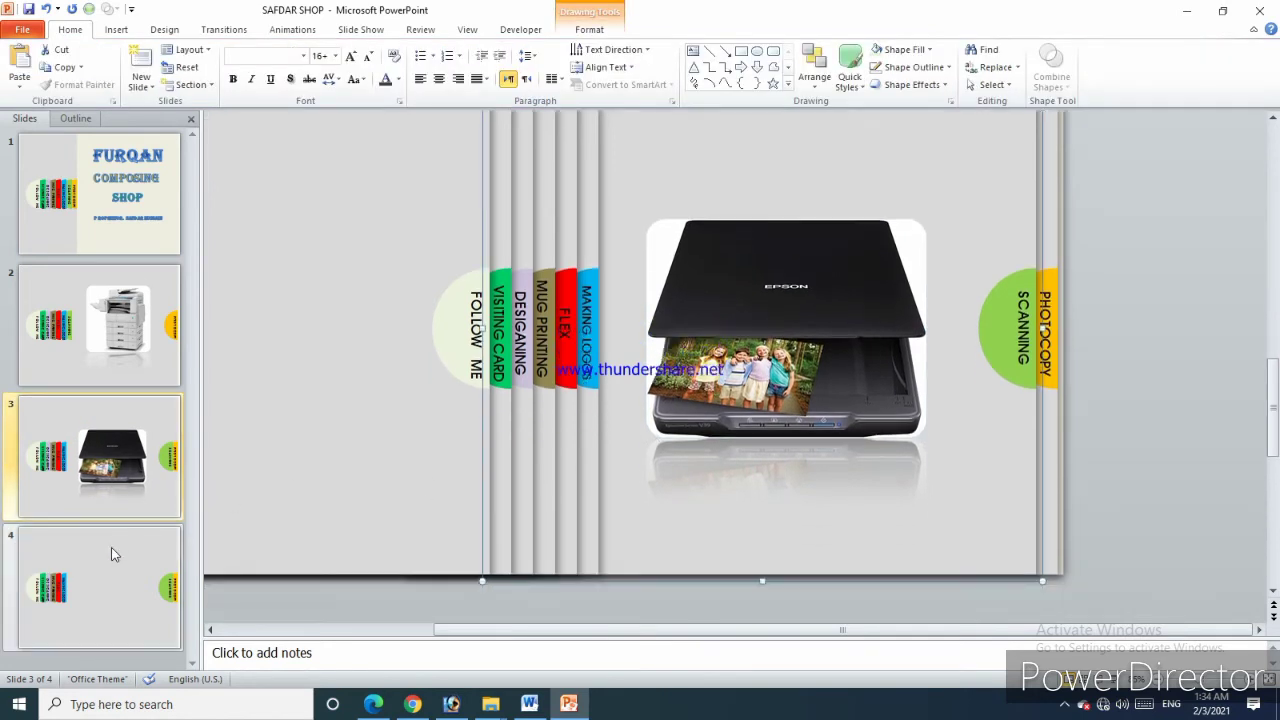
click(112, 557)
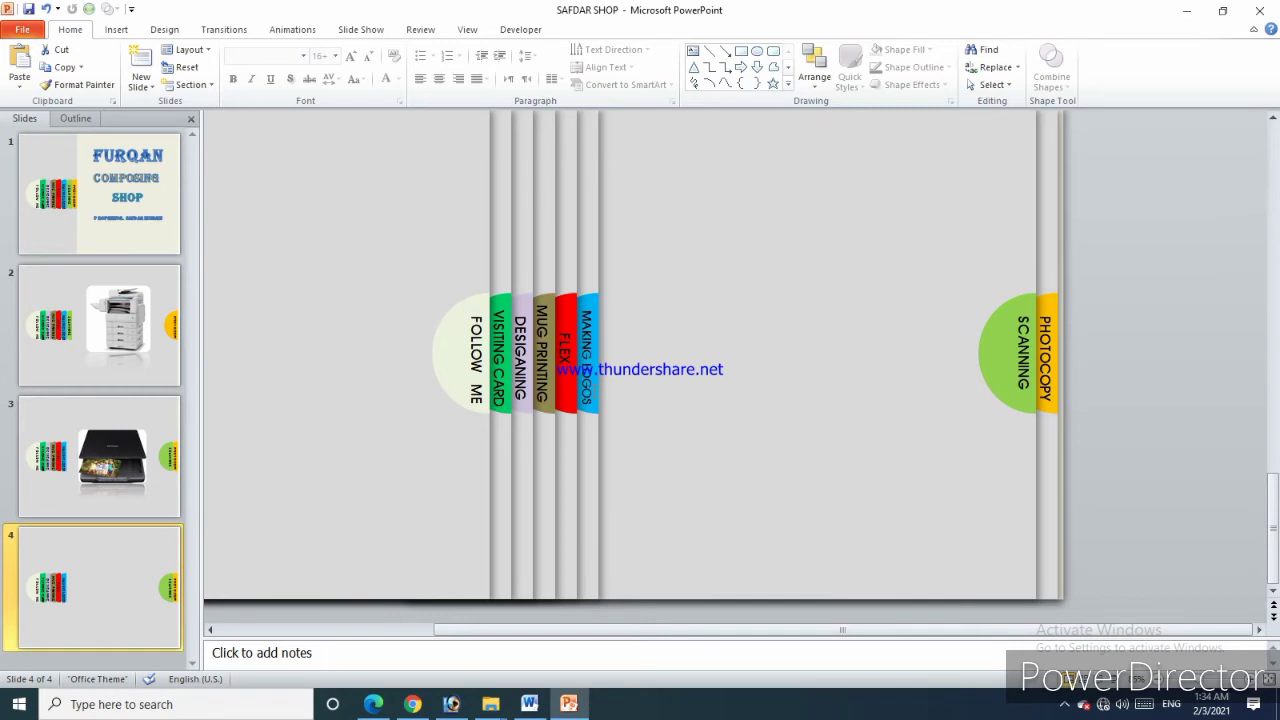
click(590, 300)
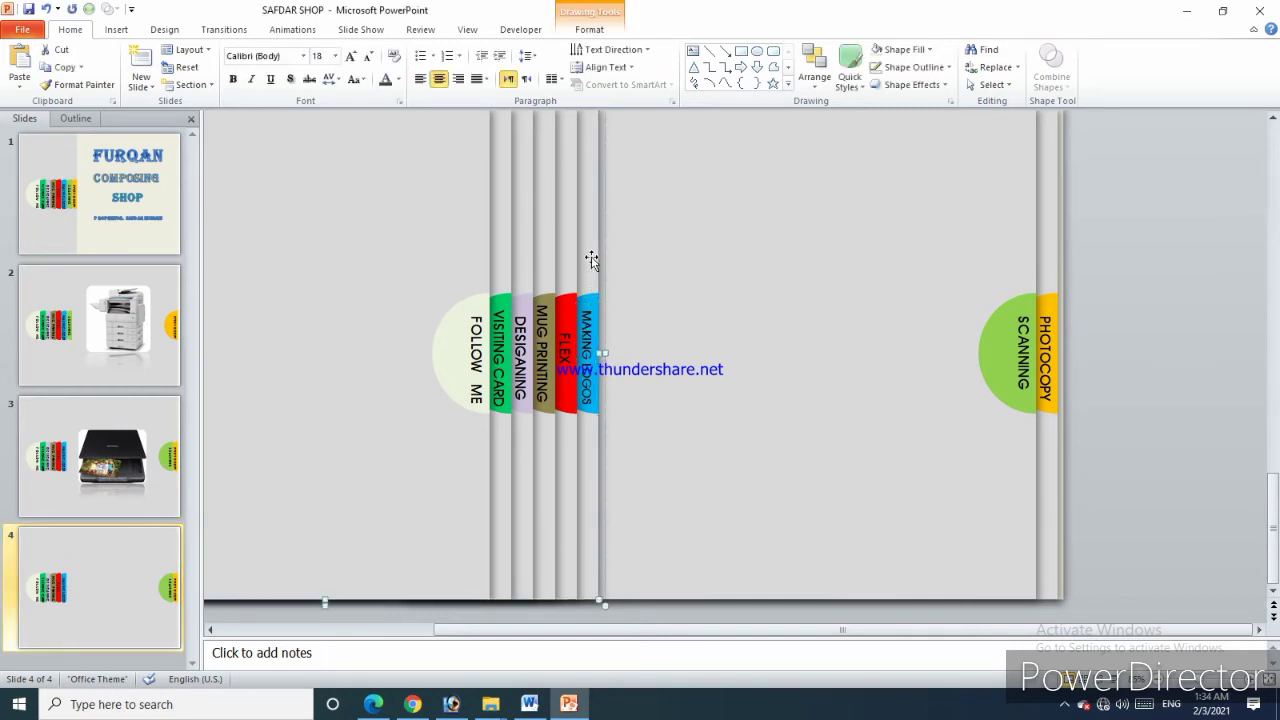
key(Right)
key(Right)
key(Right)
key(Right)
key(Right)
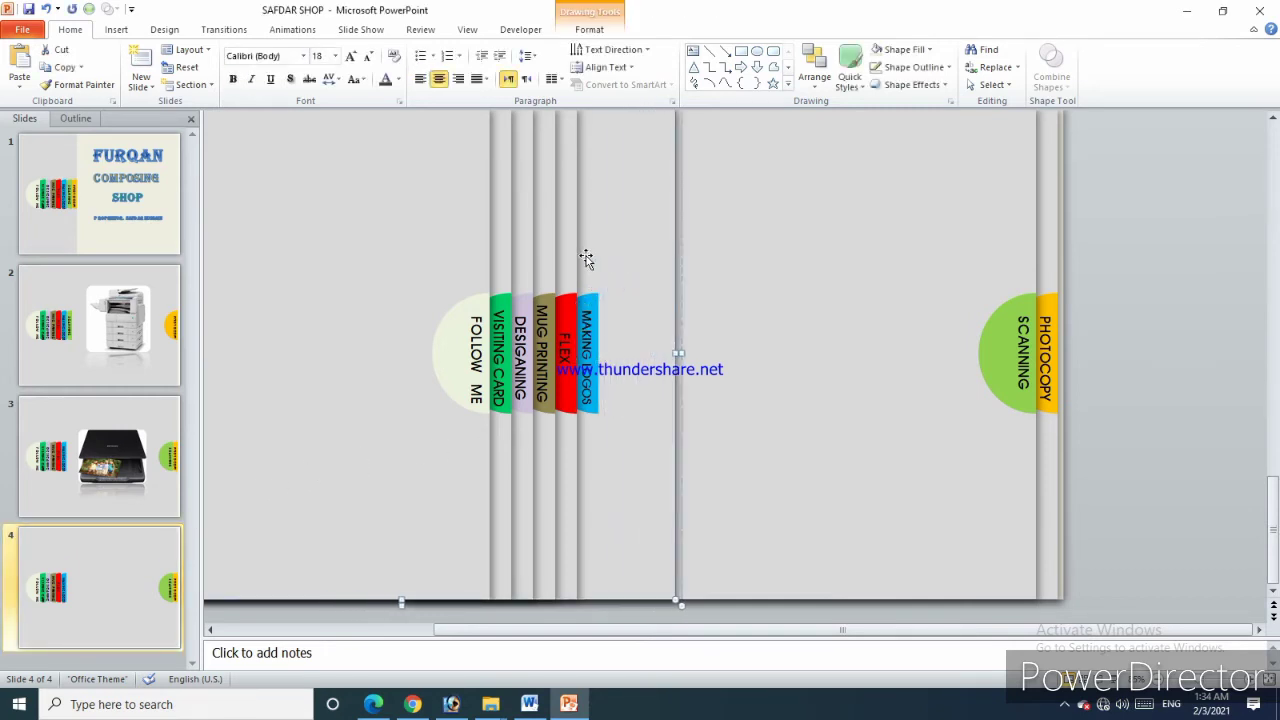
key(Right)
key(Left)
key(Left)
key(Left)
key(Left)
key(Left)
key(Left)
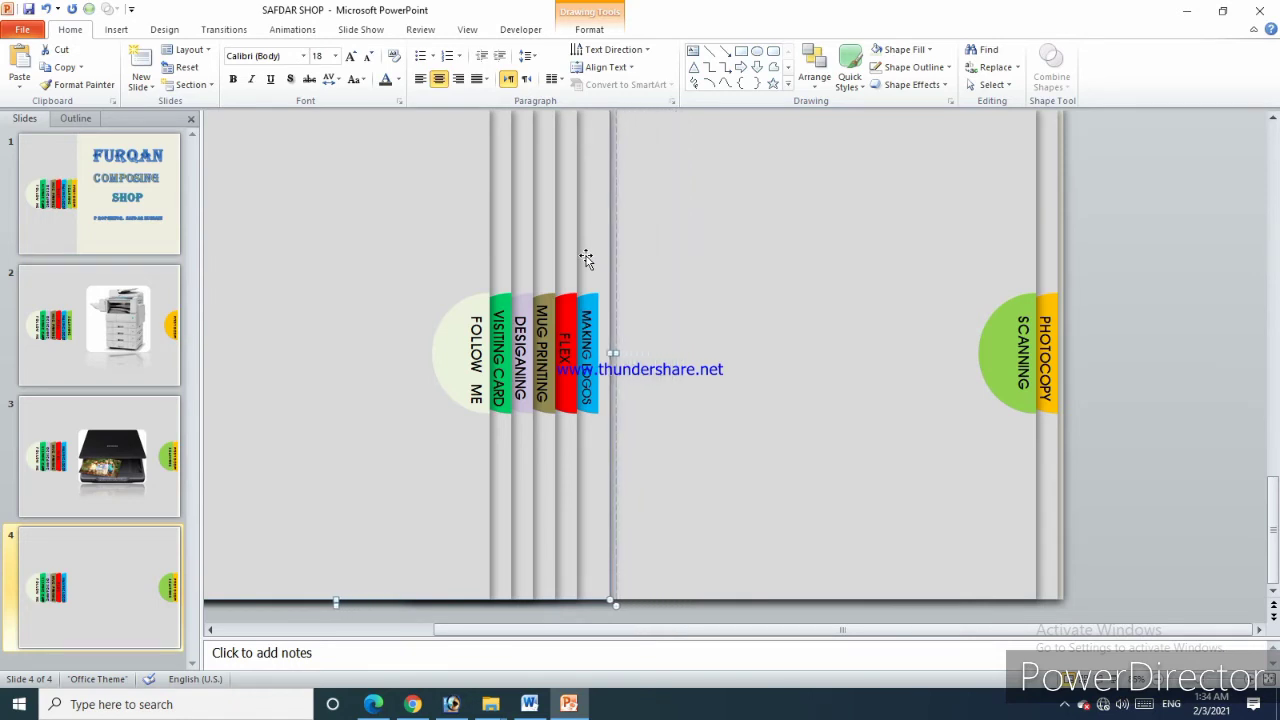
key(Left)
key(Left)
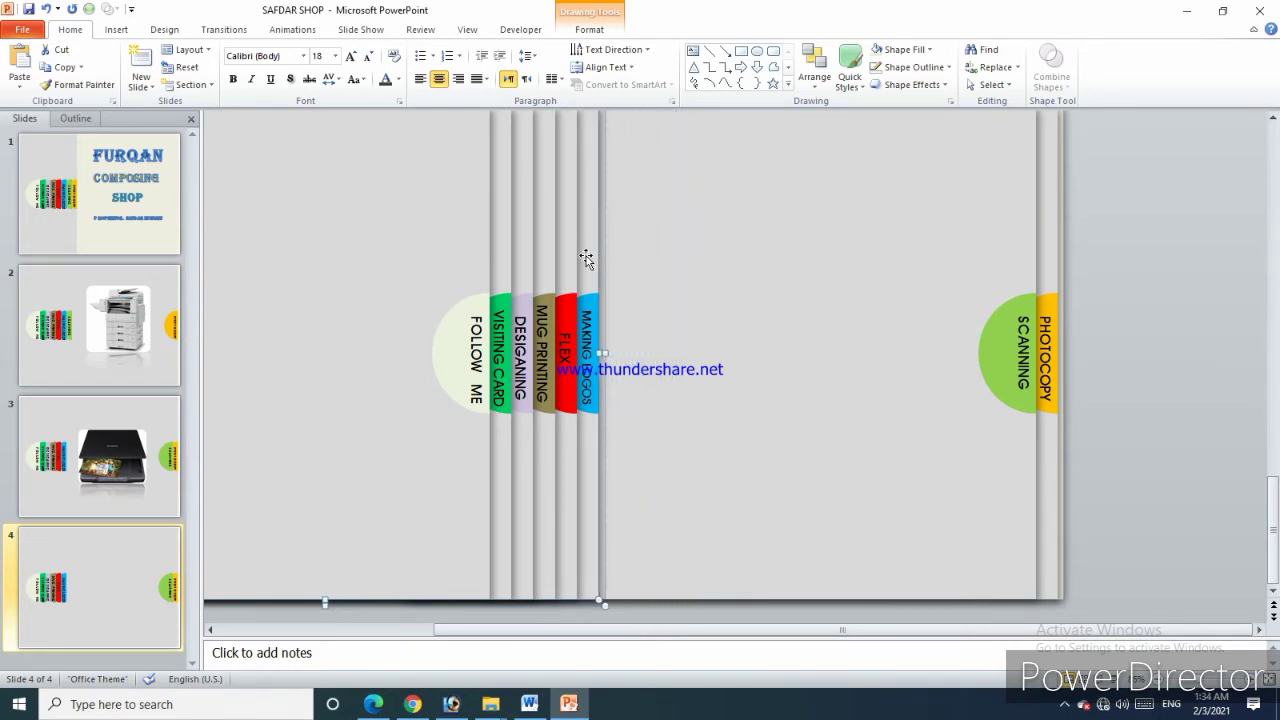
click(586, 304)
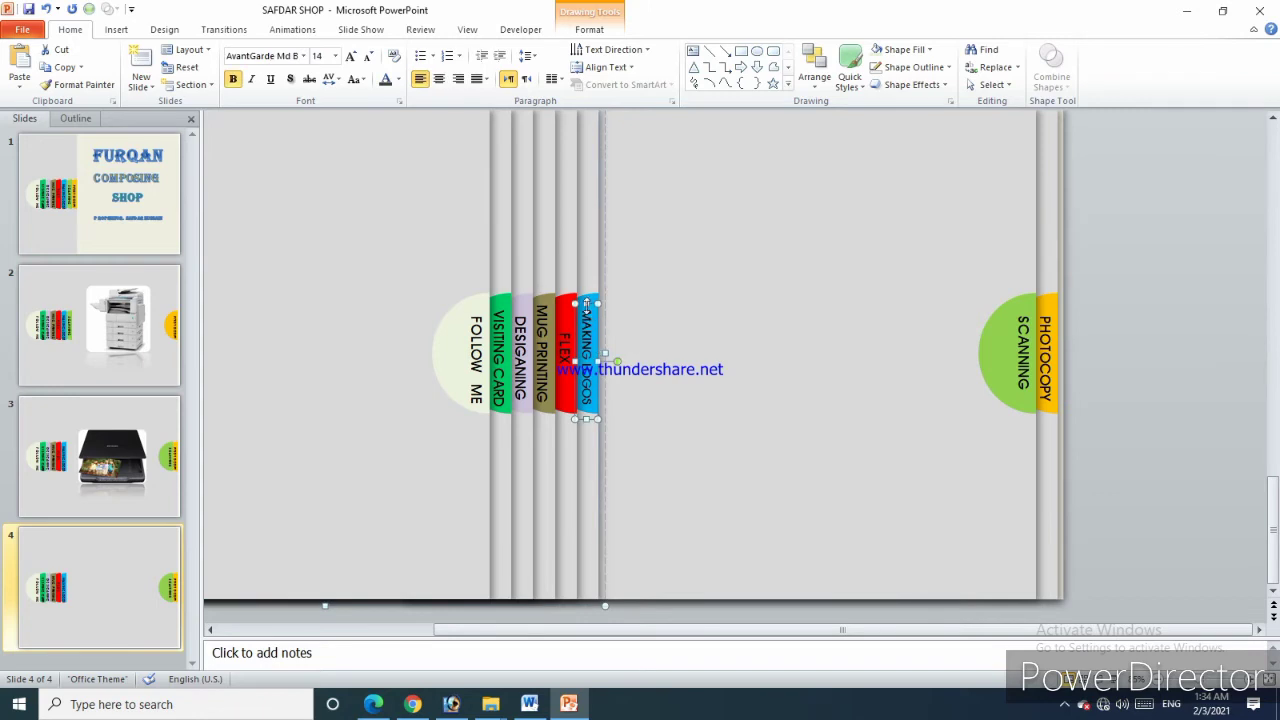
click(594, 288)
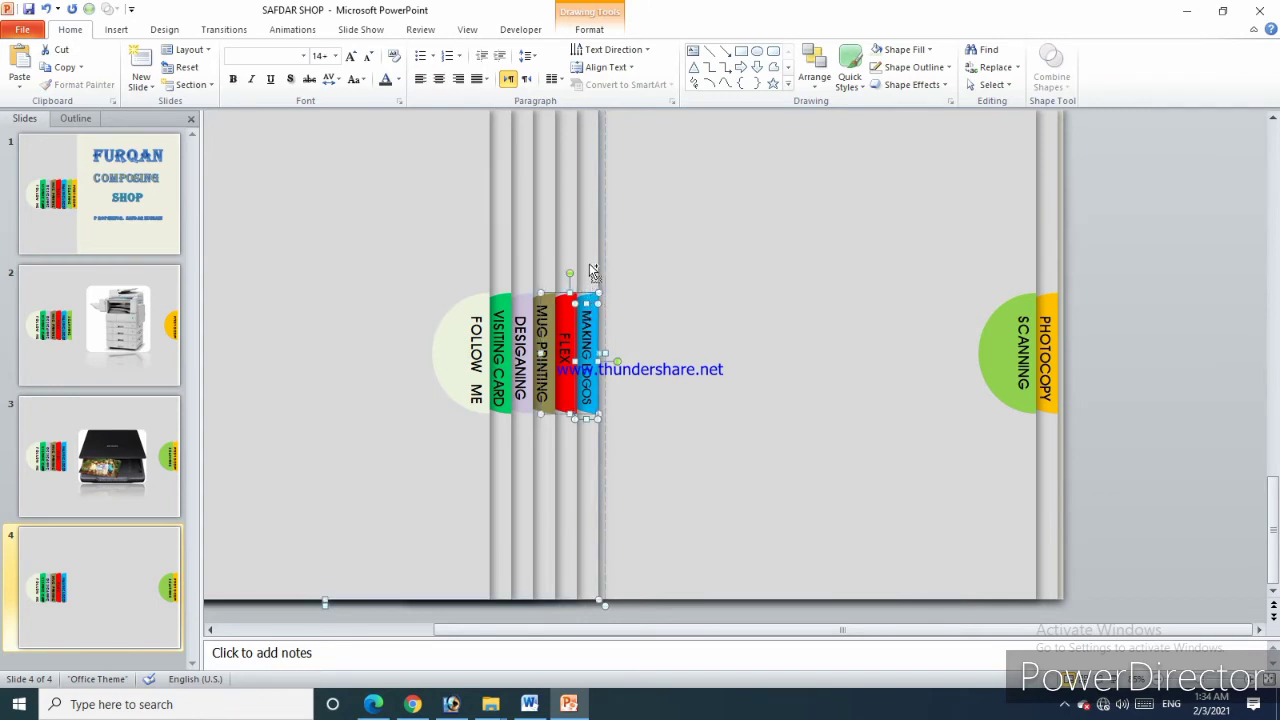
click(588, 304)
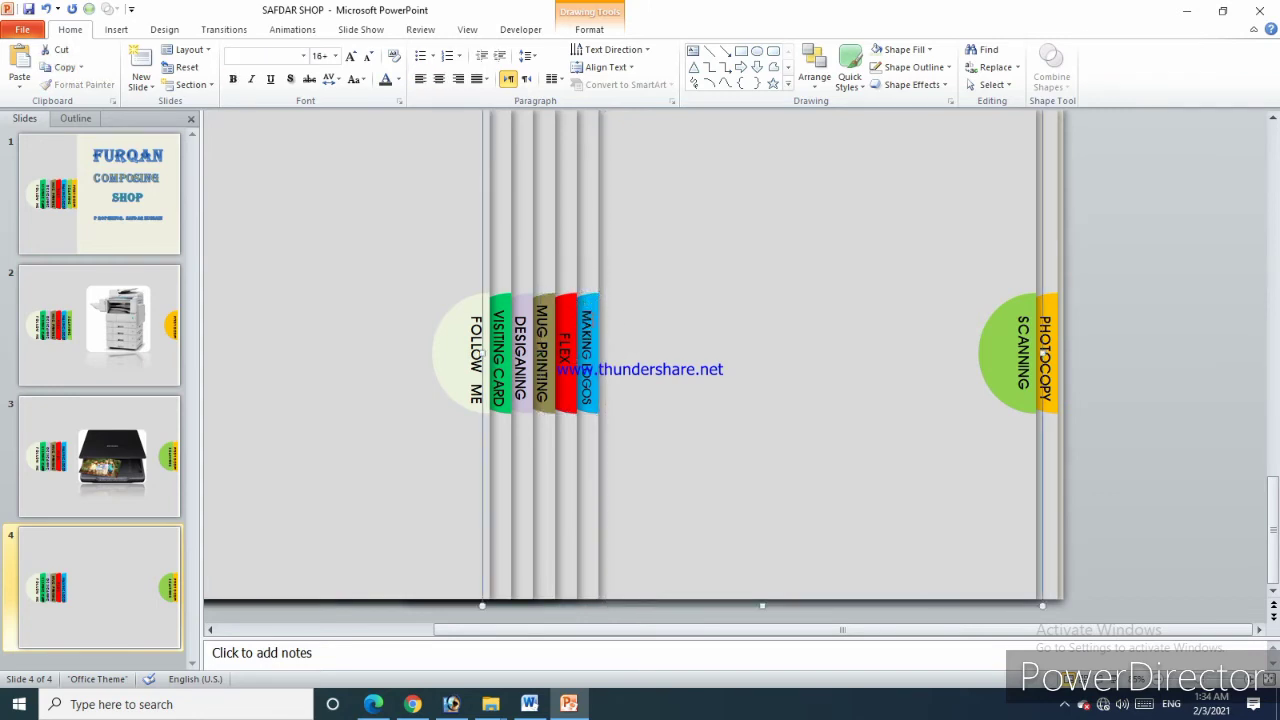
click(655, 293)
click(593, 247)
click(594, 300)
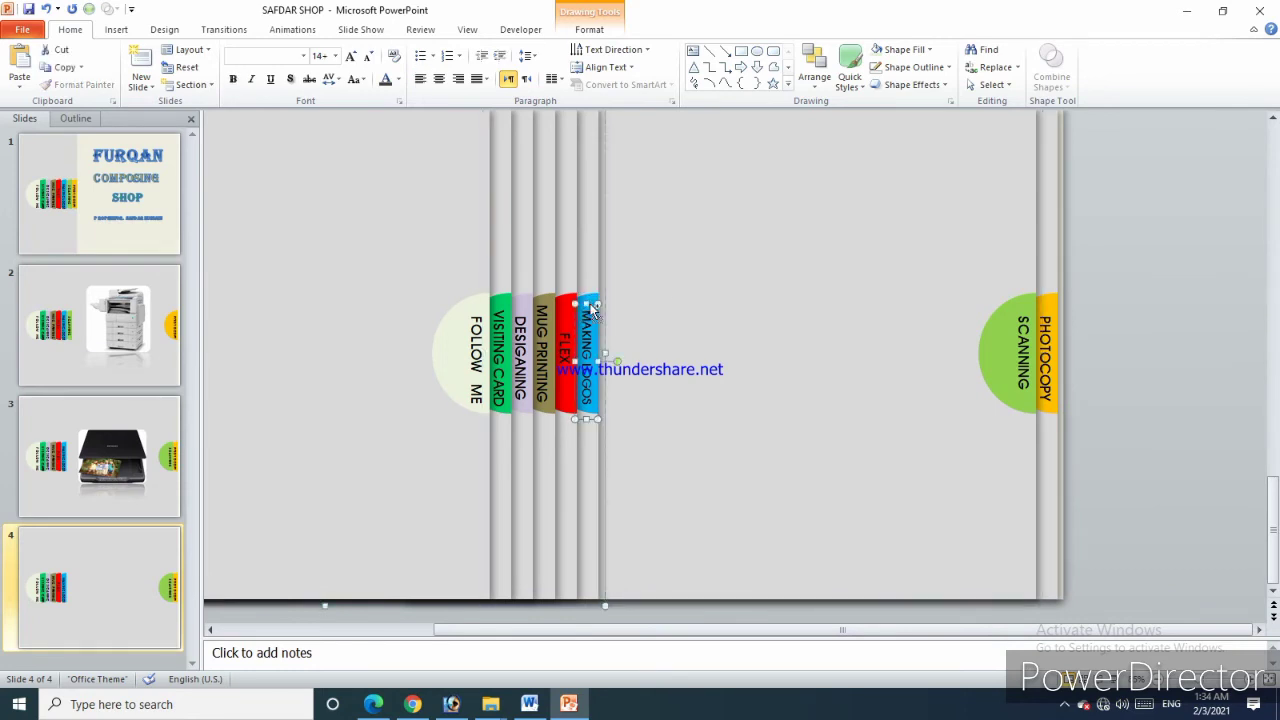
click(592, 298)
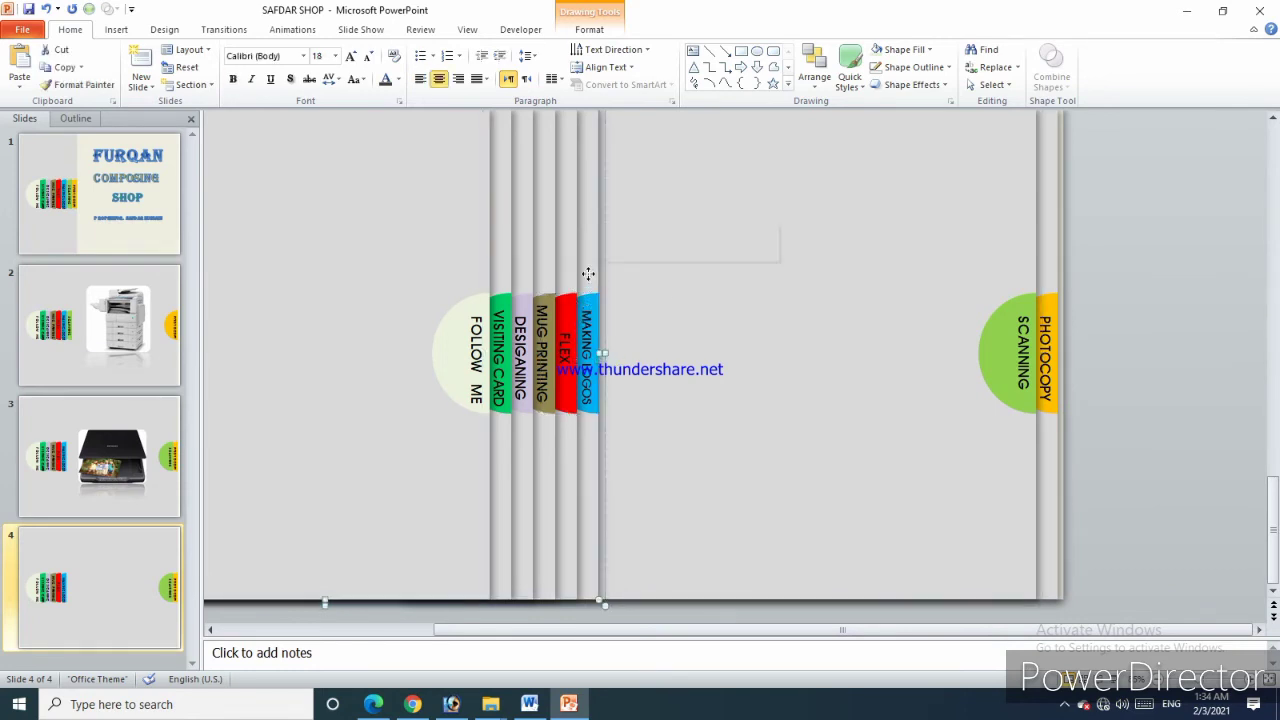
right_click(590, 280)
mouse_move(645, 399)
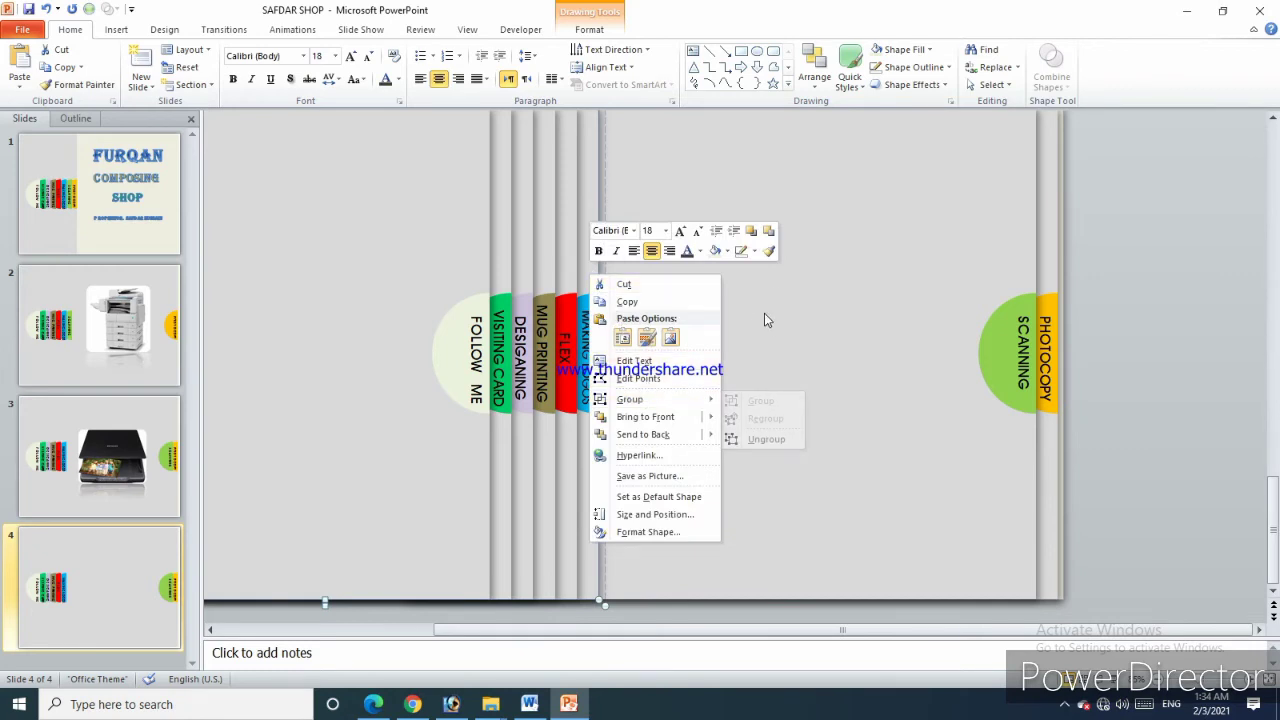
click(588, 350)
click(586, 300)
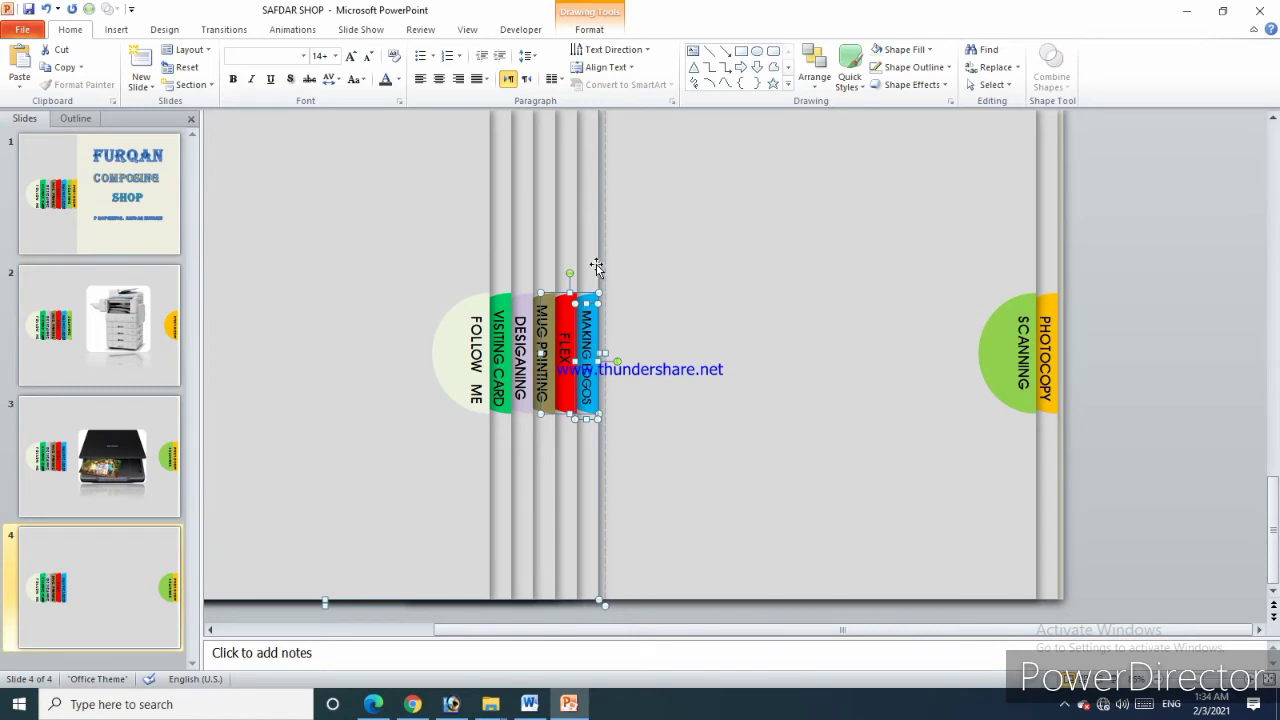
right_click(596, 266)
mouse_move(672, 356)
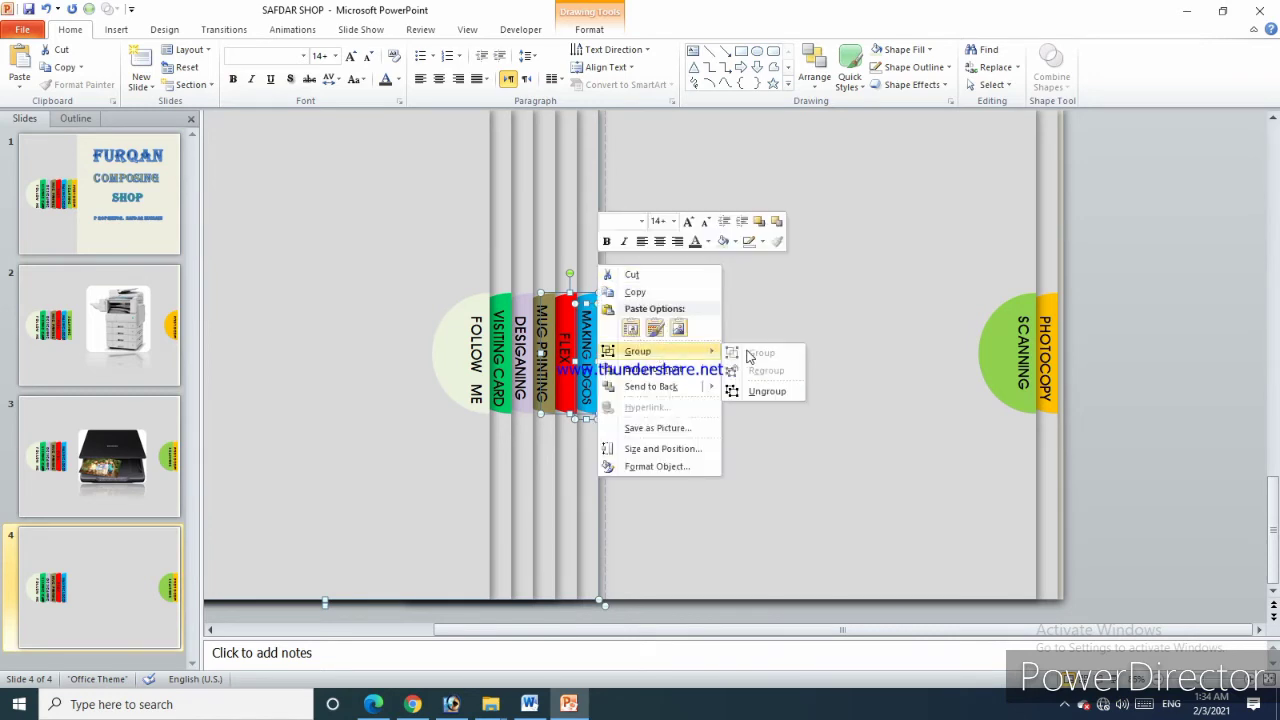
click(597, 357)
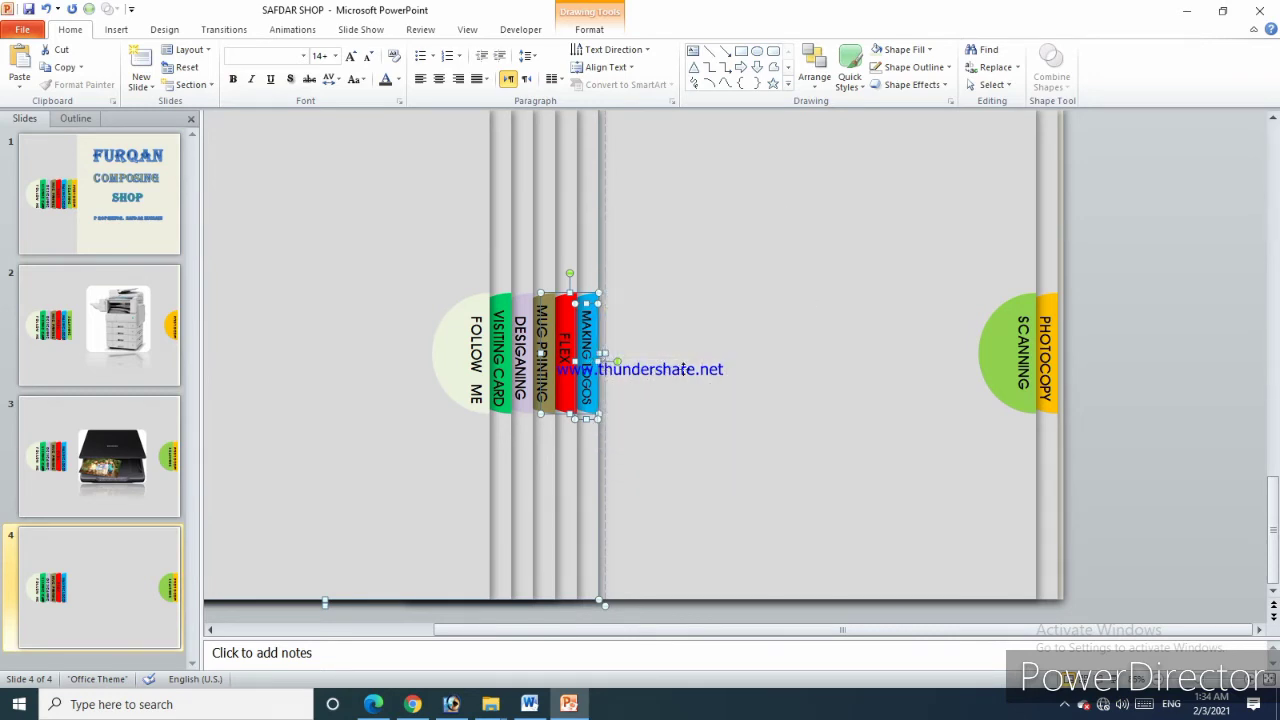
click(600, 385)
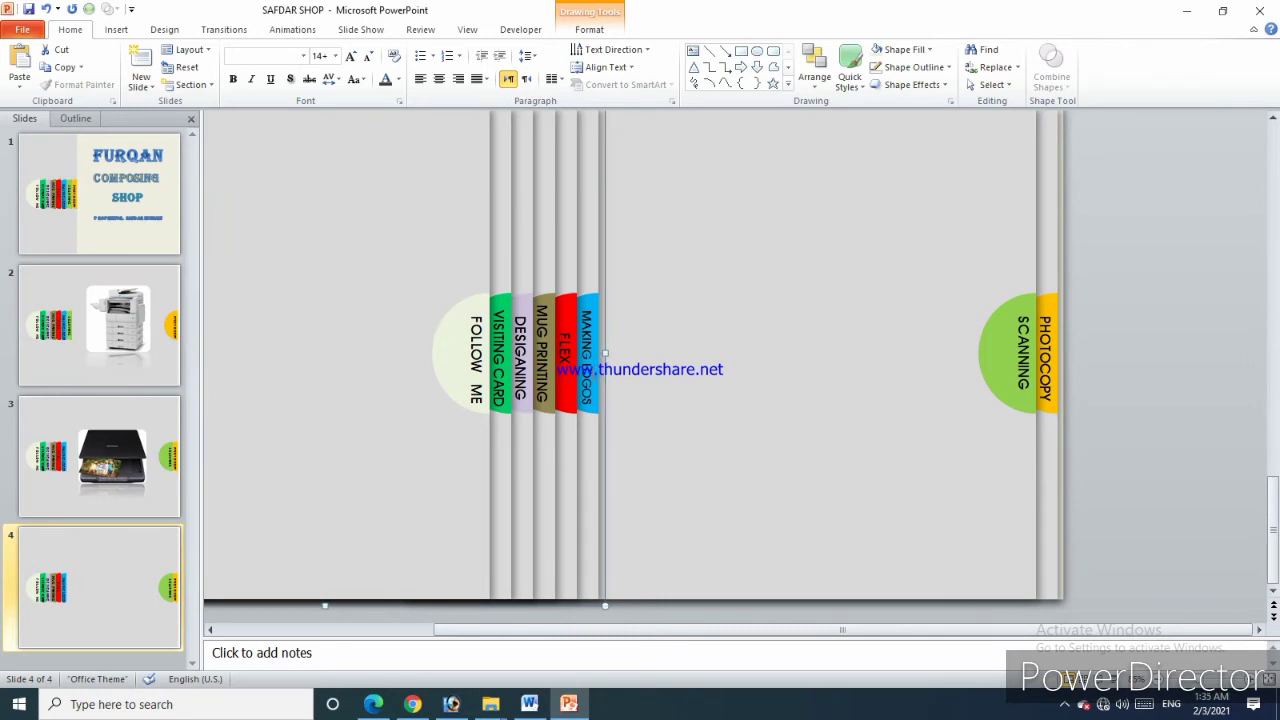
click(598, 355)
click(595, 300)
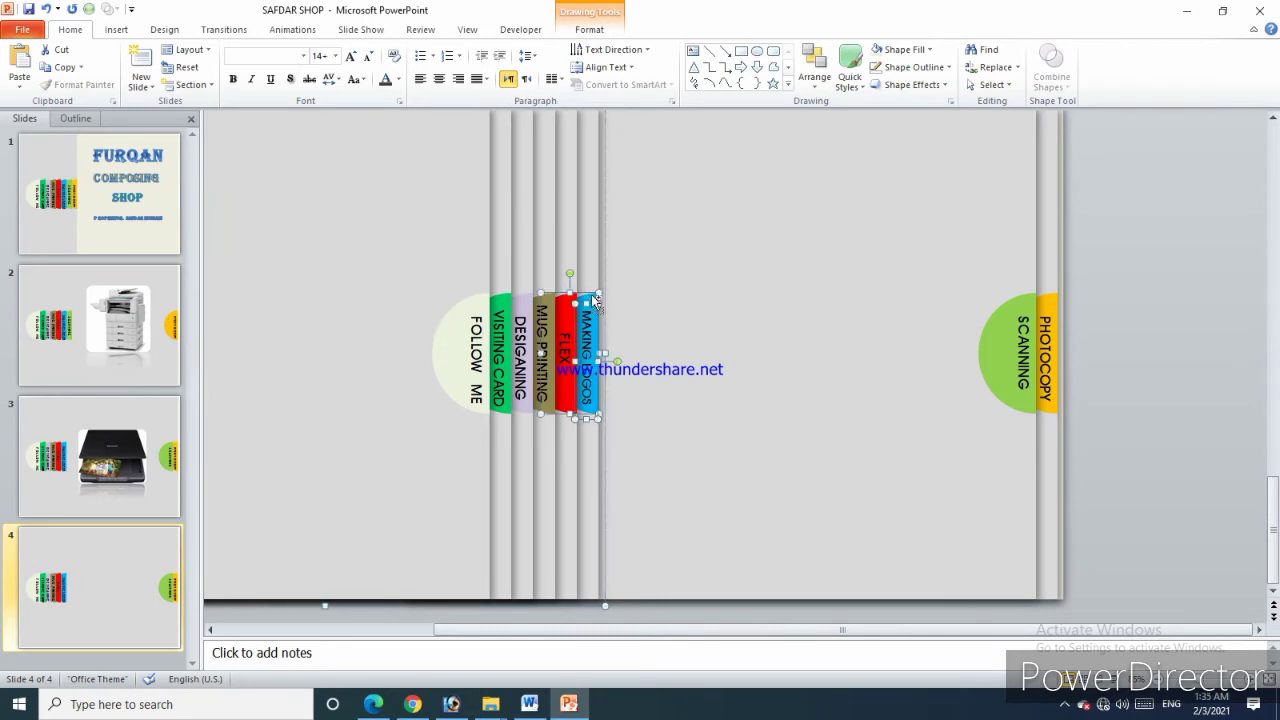
right_click(597, 300)
mouse_move(658, 386)
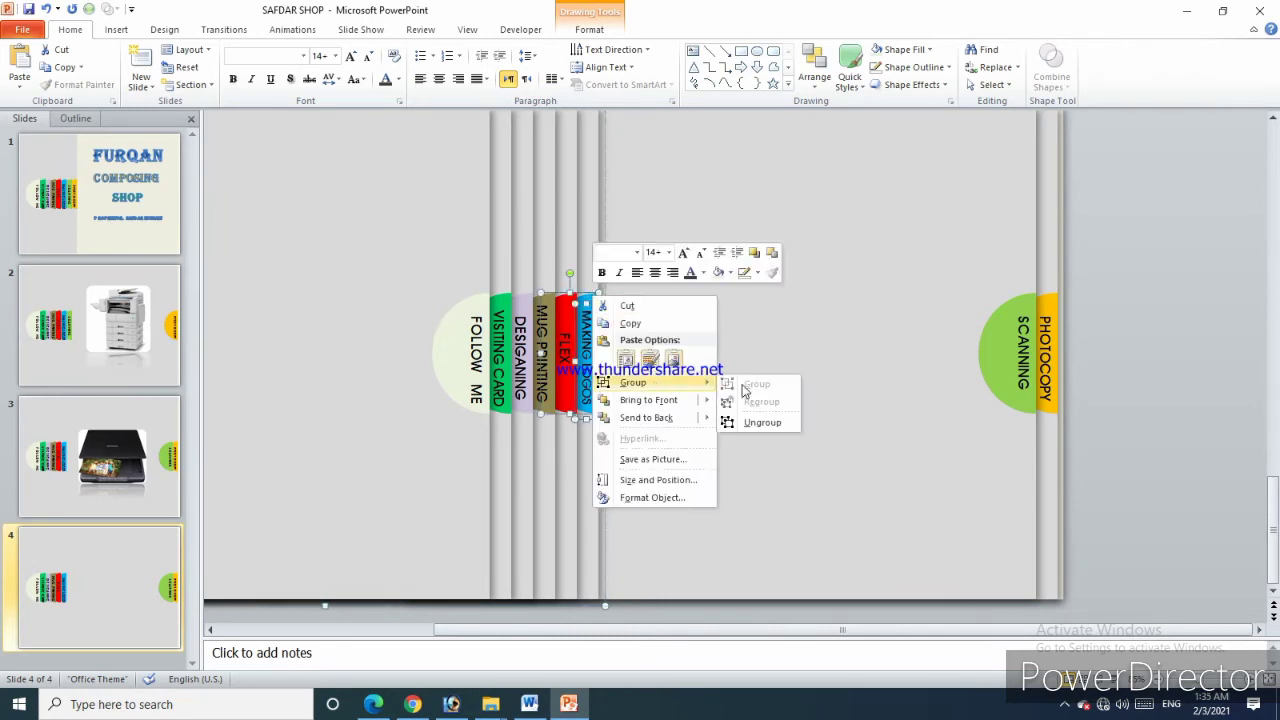
click(780, 310)
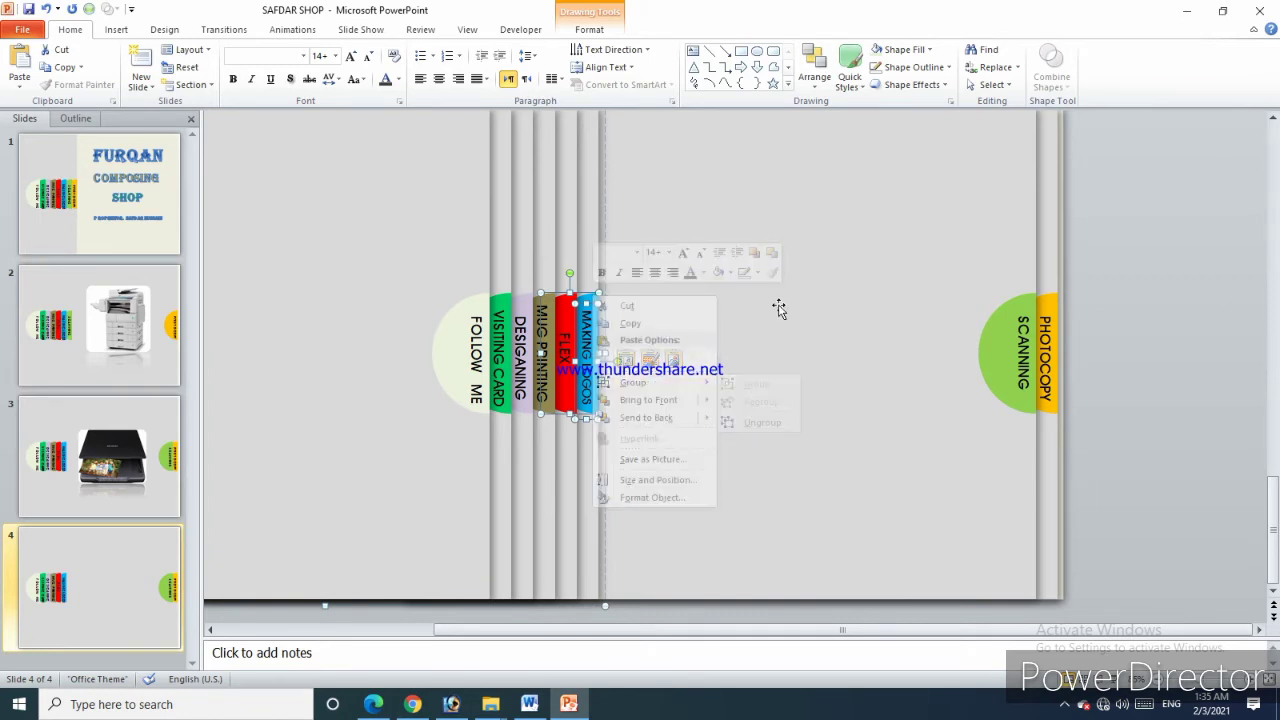
click(1065, 703)
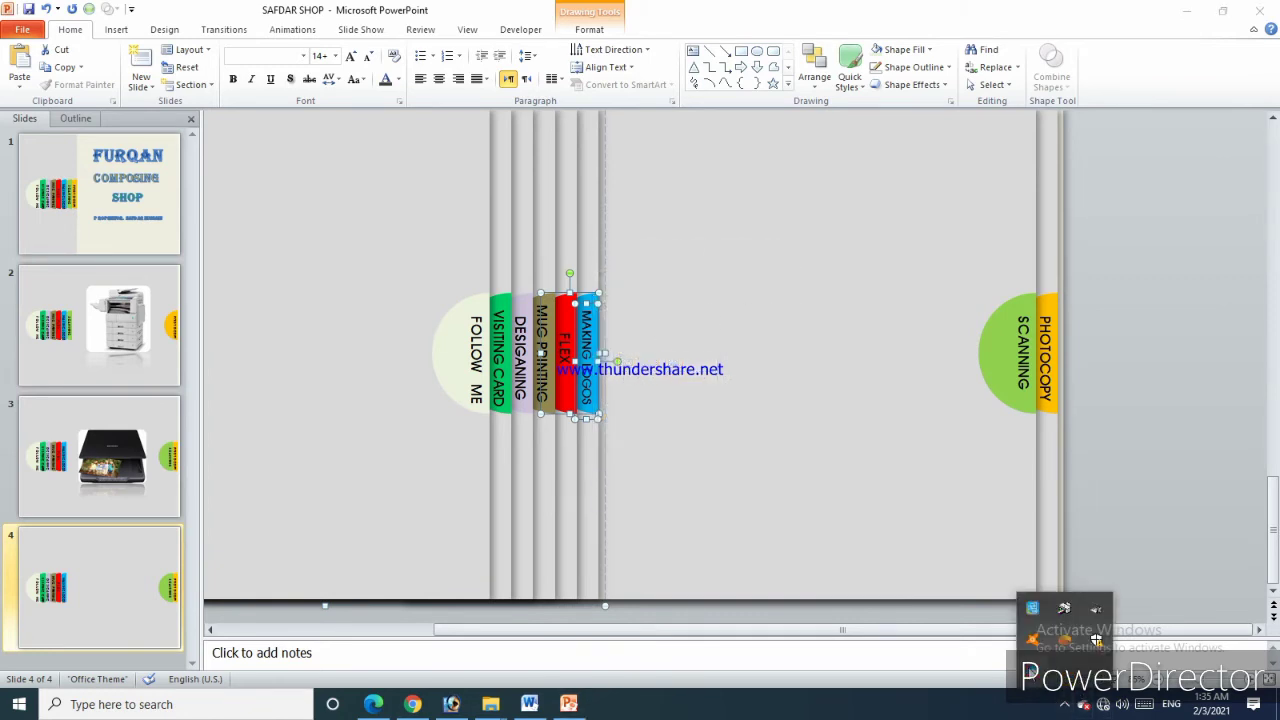
click(1032, 670)
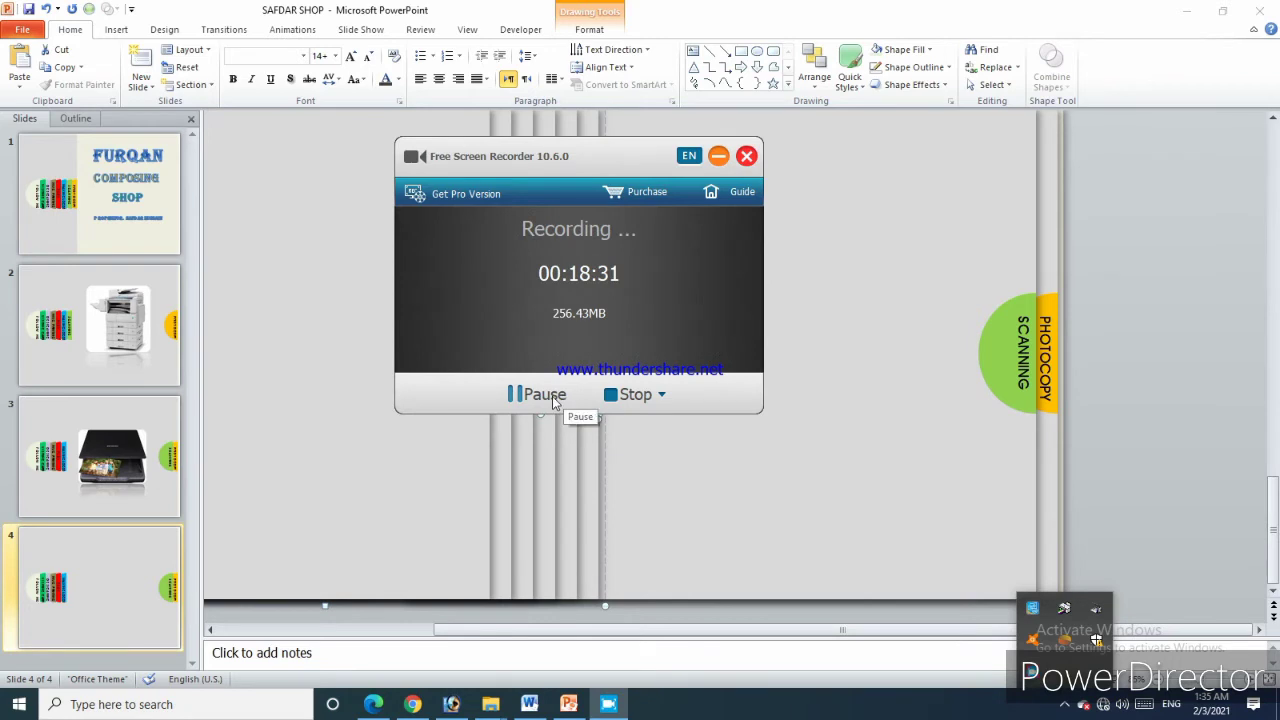
click(560, 420)
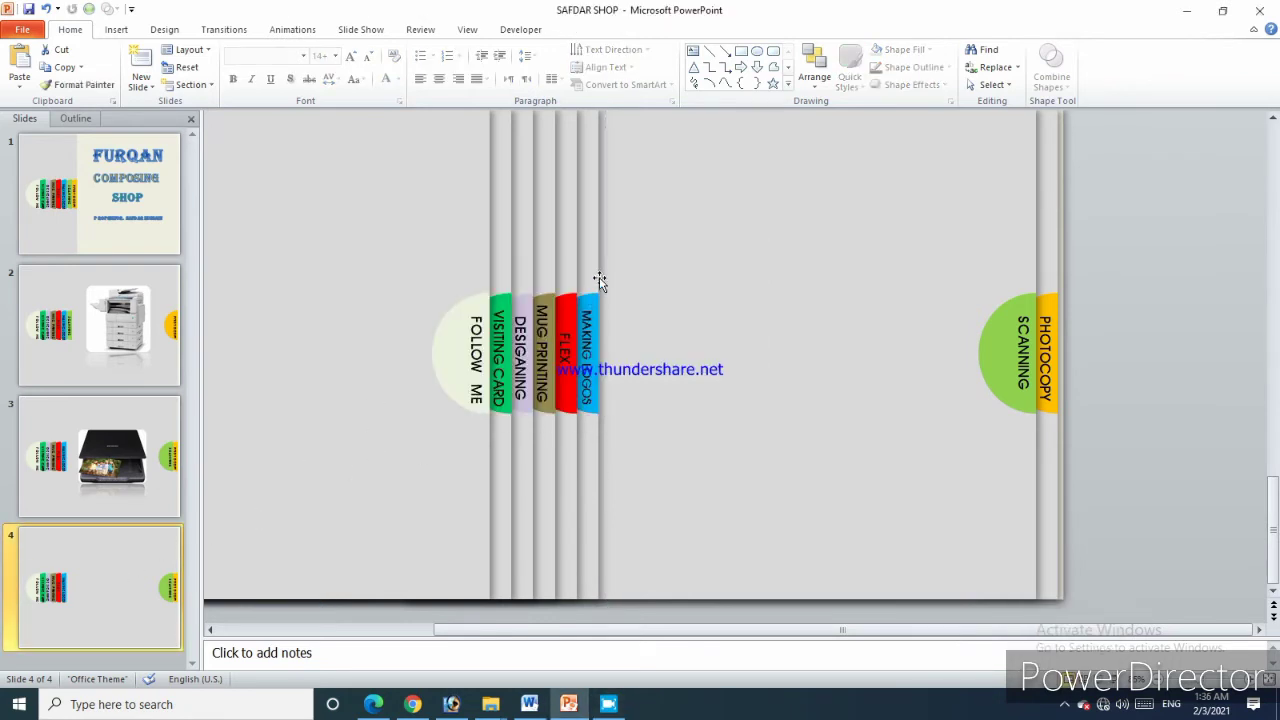
Move the blue MAKING LOGOS tab right to the slide edge beside SCANNING.
click(557, 263)
key(shift+Right)
key(shift+Right)
key(shift+Right)
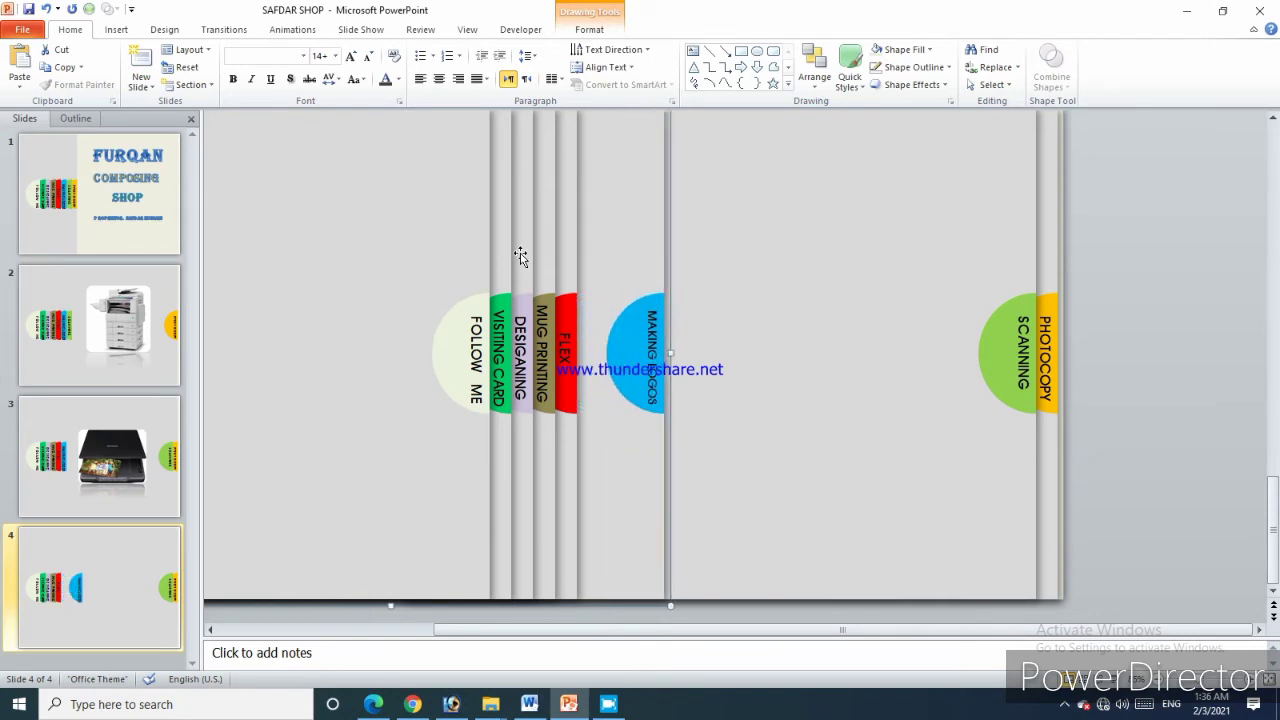
key(shift+Right)
key(shift+Right)
key(shift+Right)
key(shift+Right)
key(shift+Right)
key(shift+Right)
key(shift+Right)
key(shift+Right)
key(shift+Right)
key(Right)
key(Right)
key(Right)
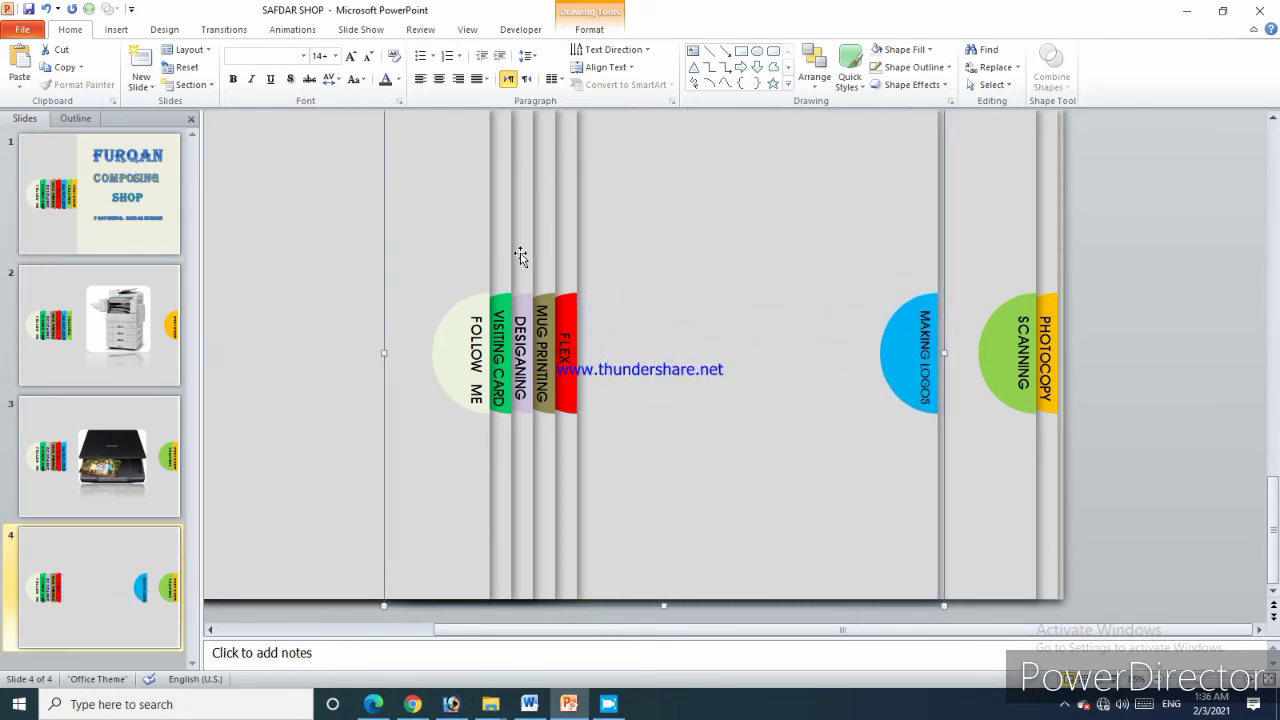
key(Right)
key(Right)
key(Right)
key(Right)
key(Right)
key(Right)
key(Right)
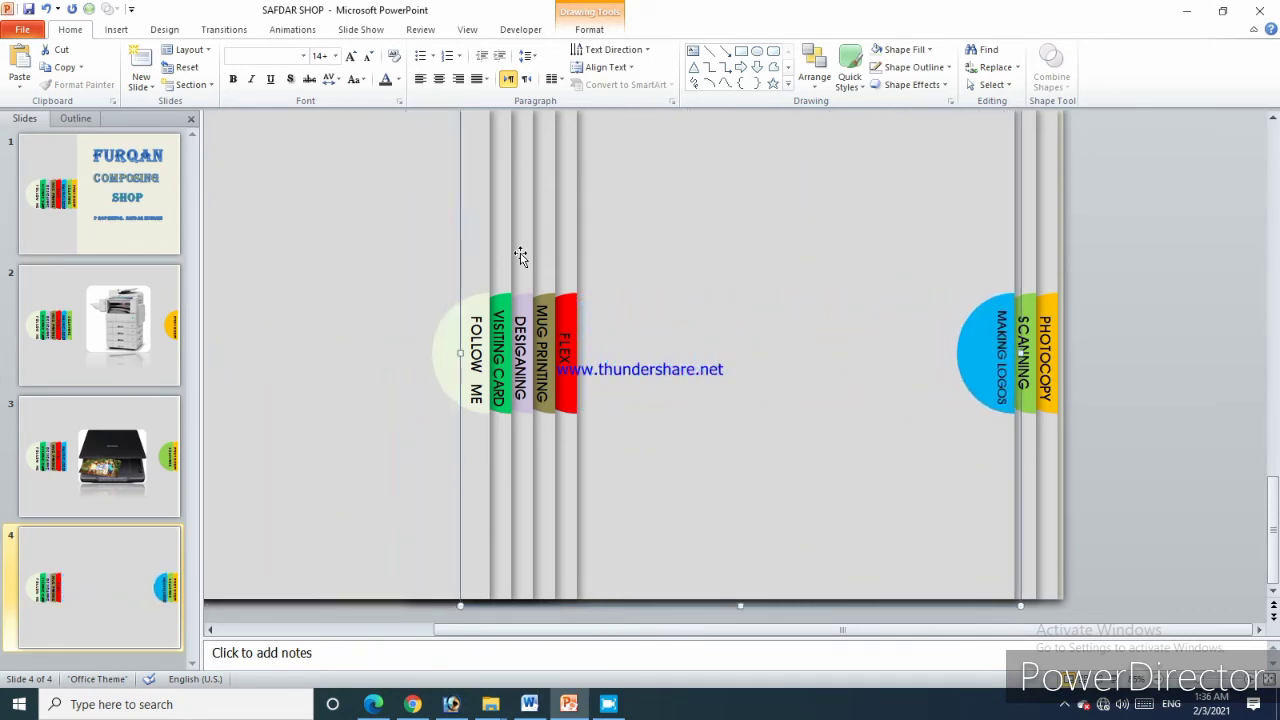
Duplicate slide 4 as a new slide 5 and return to slide 4.
click(104, 530)
right_click(100, 546)
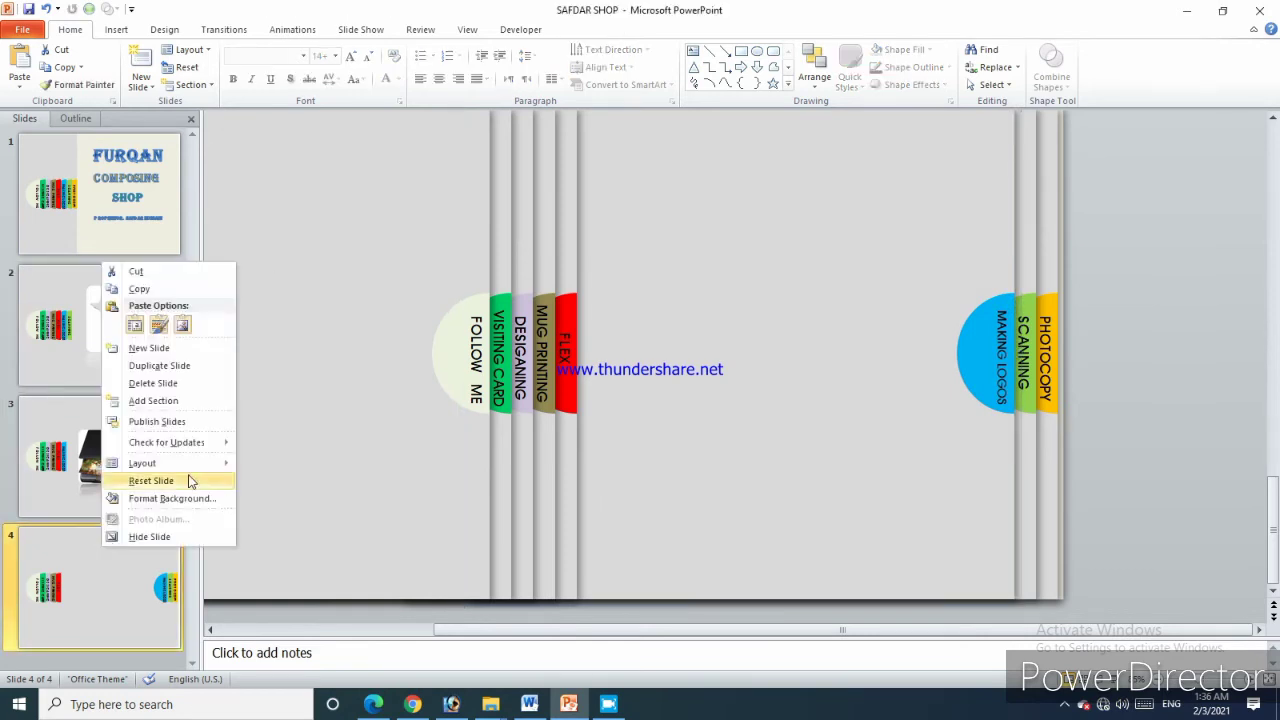
click(166, 369)
click(111, 450)
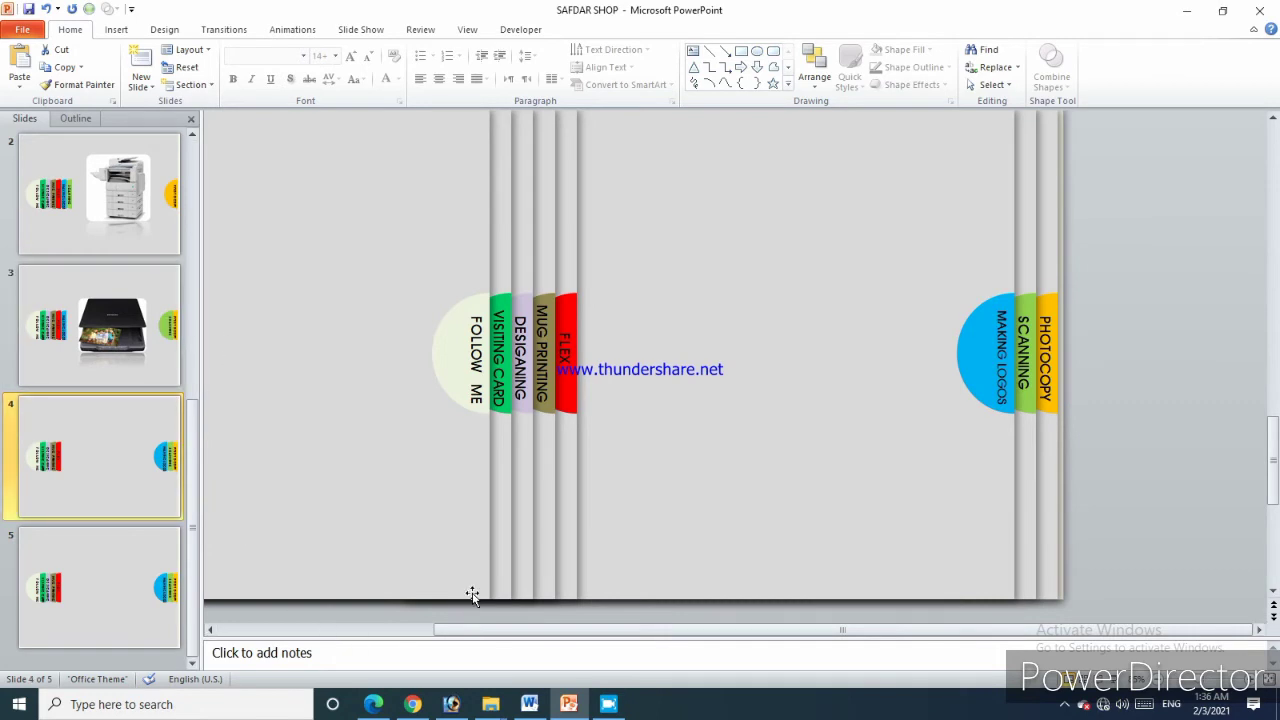
Insert the _logo emblem picture, shrink it, and place it at the top of slide 4.
click(108, 32)
click(60, 65)
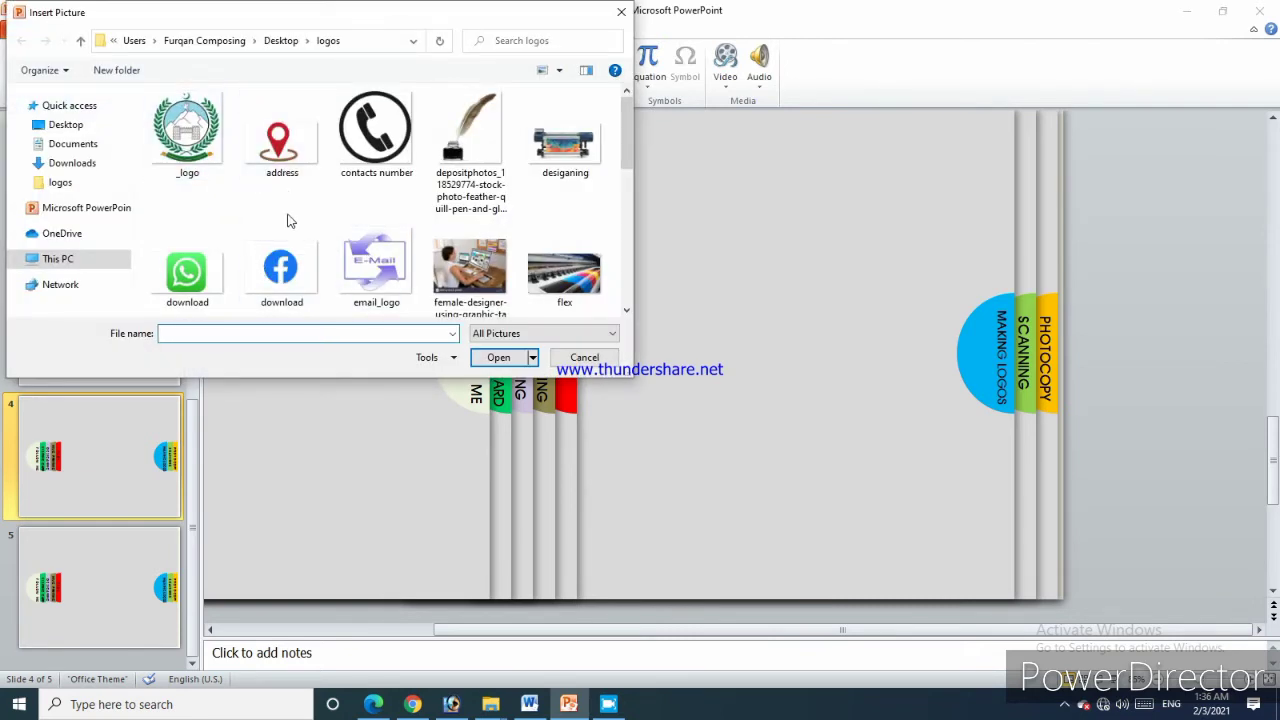
click(203, 130)
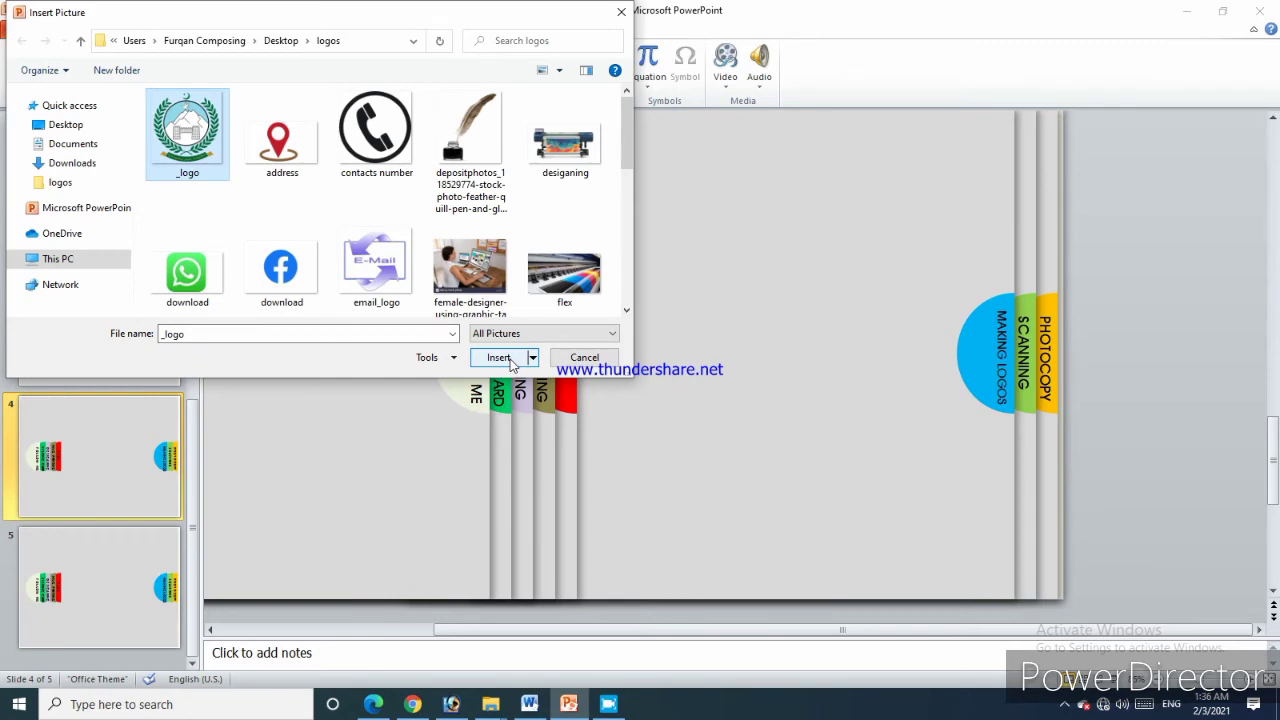
click(510, 361)
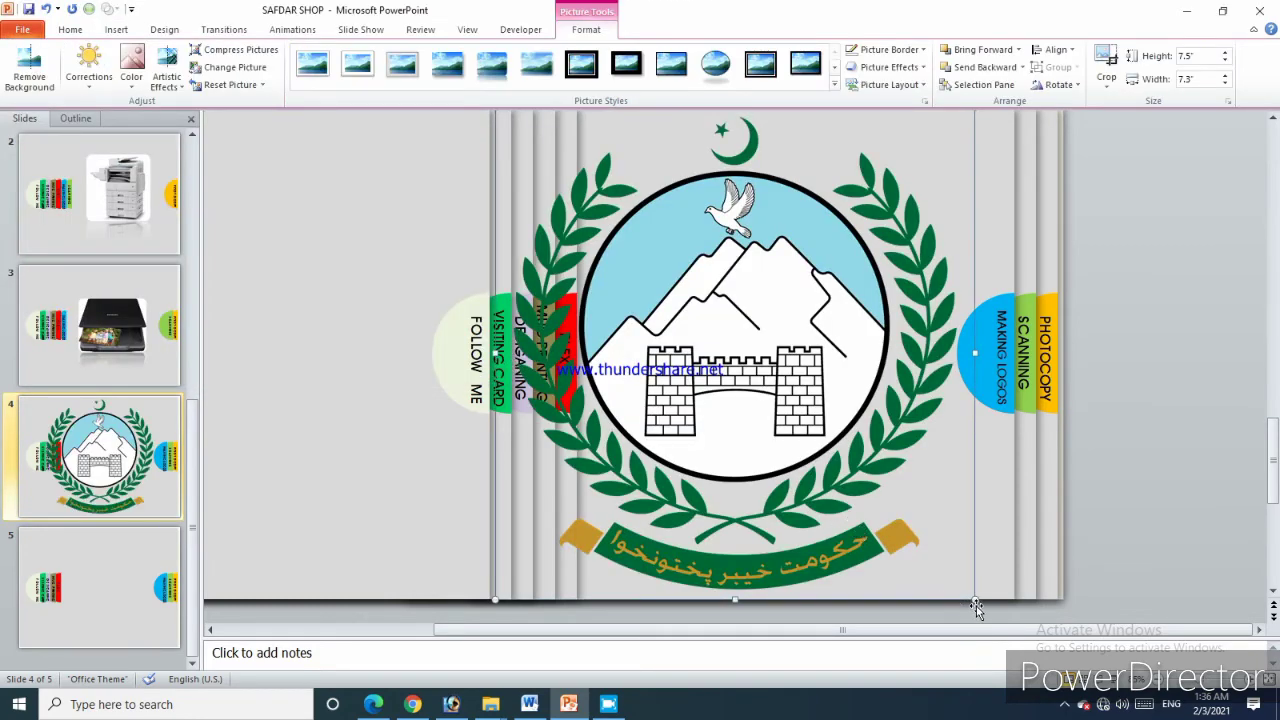
mouse_move(969, 596)
mouse_down()
mouse_move(637, 270)
mouse_move(645, 262)
mouse_up()
drag(545, 175, 664, 200)
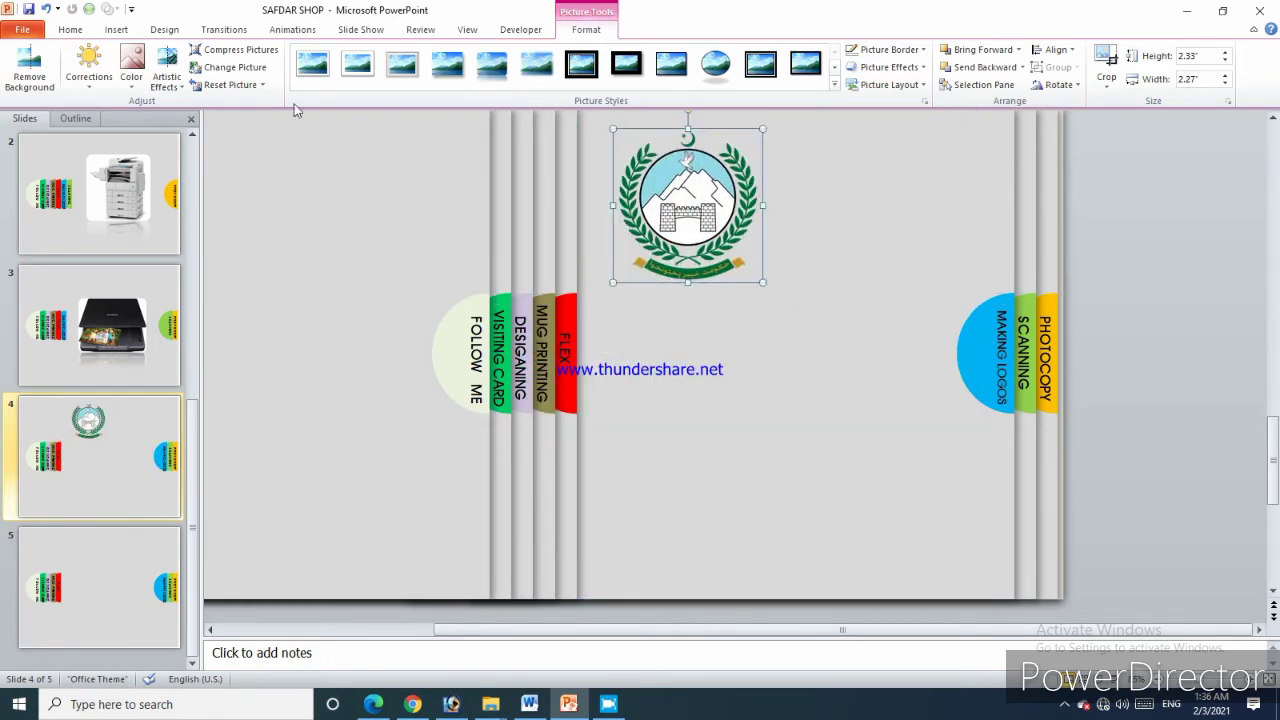
Insert the logo sun-and-book picture, shrink it, and place it beside the emblem.
click(115, 30)
click(60, 70)
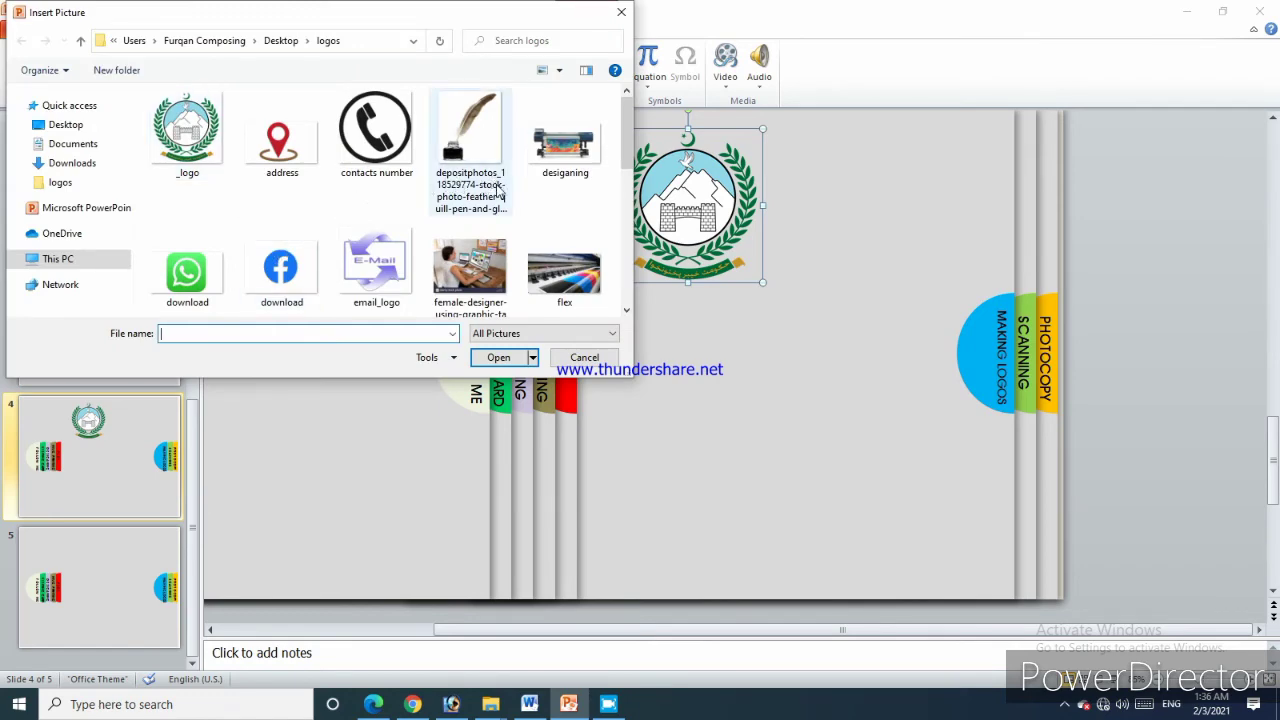
scroll(497, 190, down, 1)
scroll(430, 210, down, 3)
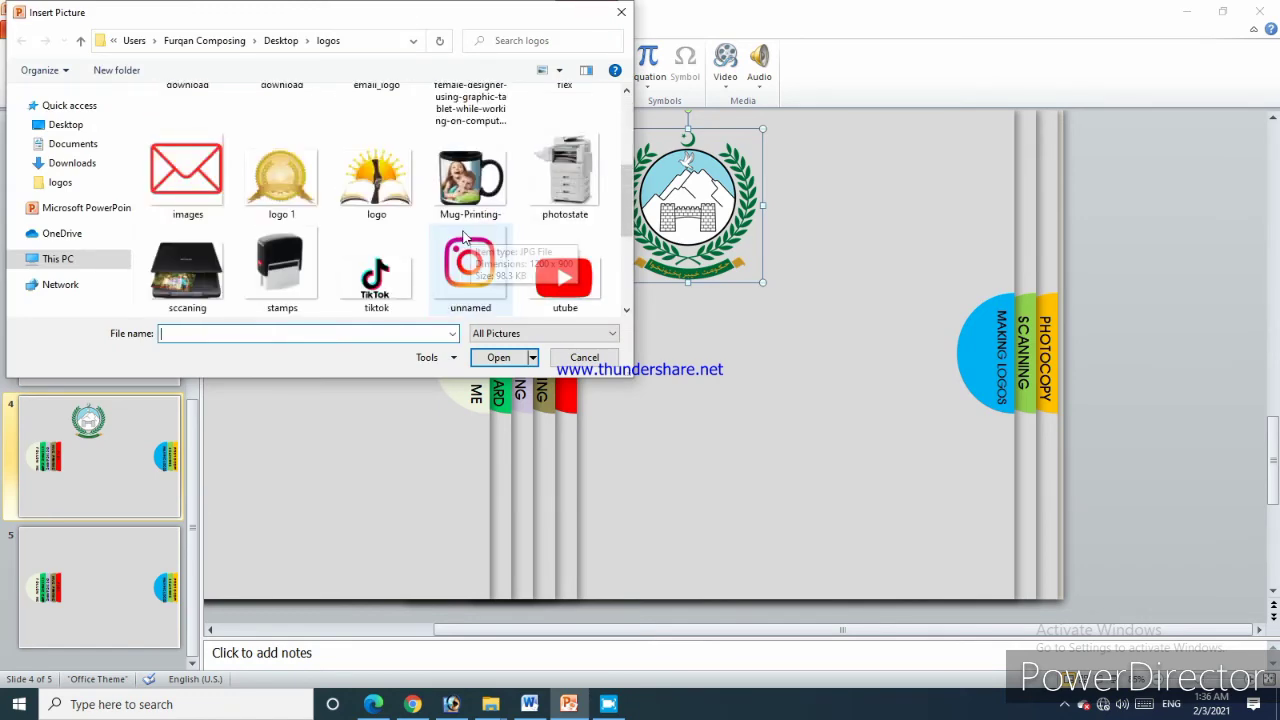
click(378, 180)
click(498, 357)
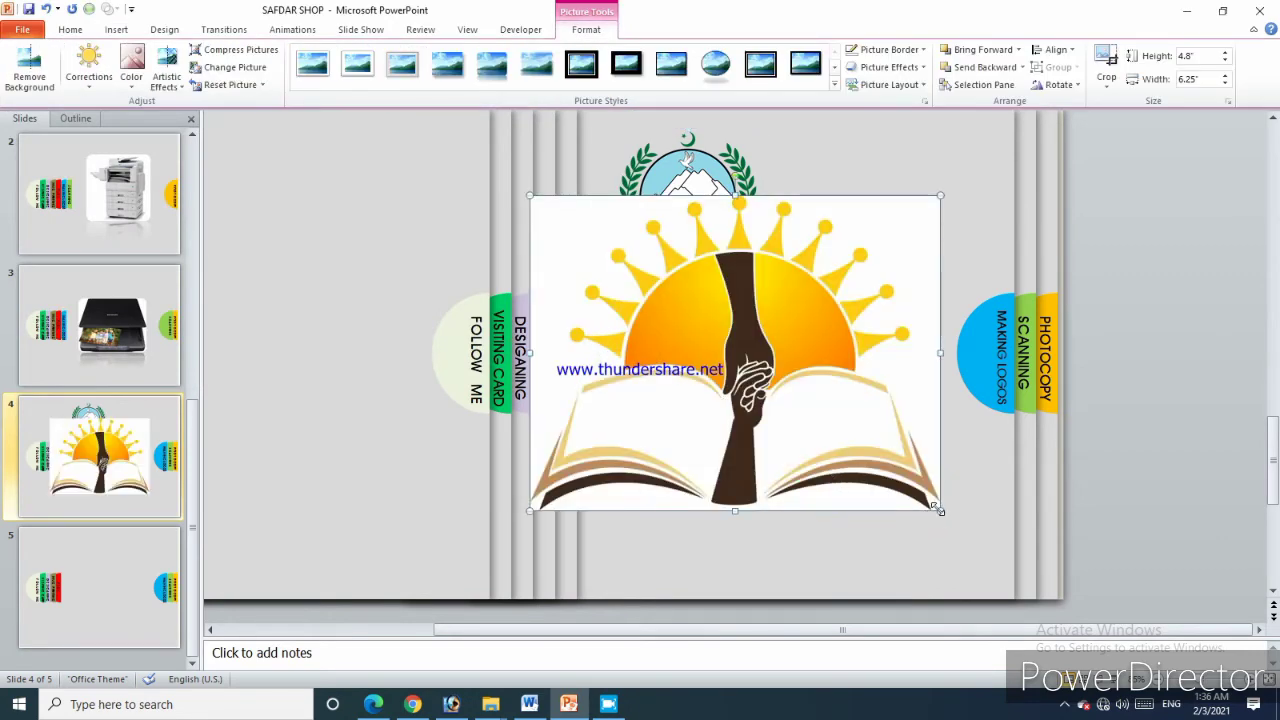
drag(940, 508, 700, 325)
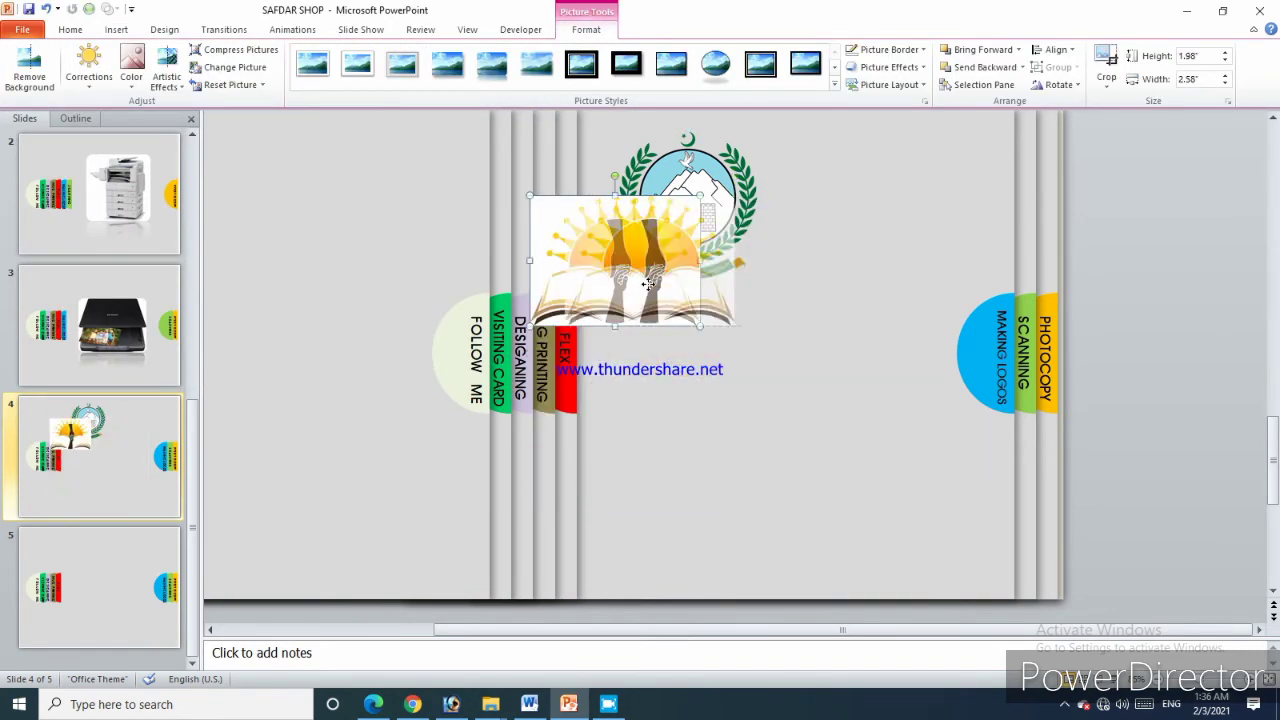
mouse_move(618, 283)
mouse_down()
mouse_move(851, 251)
mouse_move(875, 236)
mouse_move(847, 235)
mouse_up()
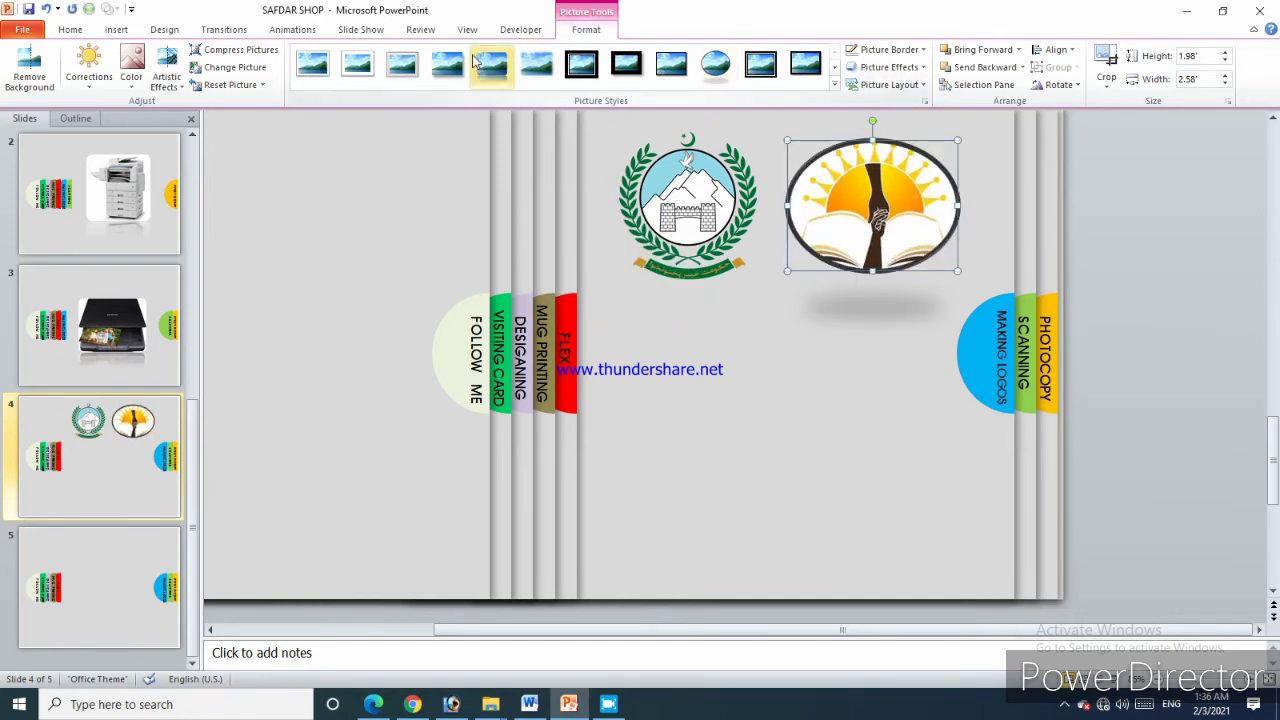
Apply the same rounded reflected picture style to the emblem.
key(Tab)
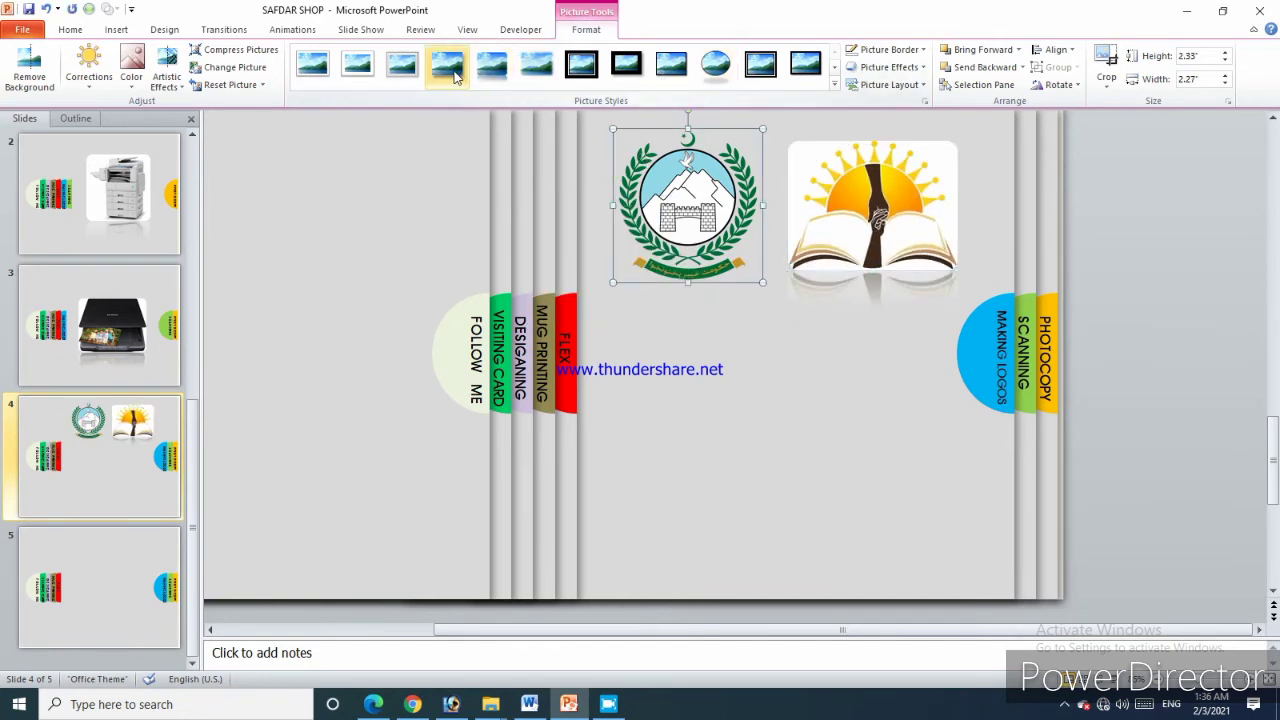
click(491, 62)
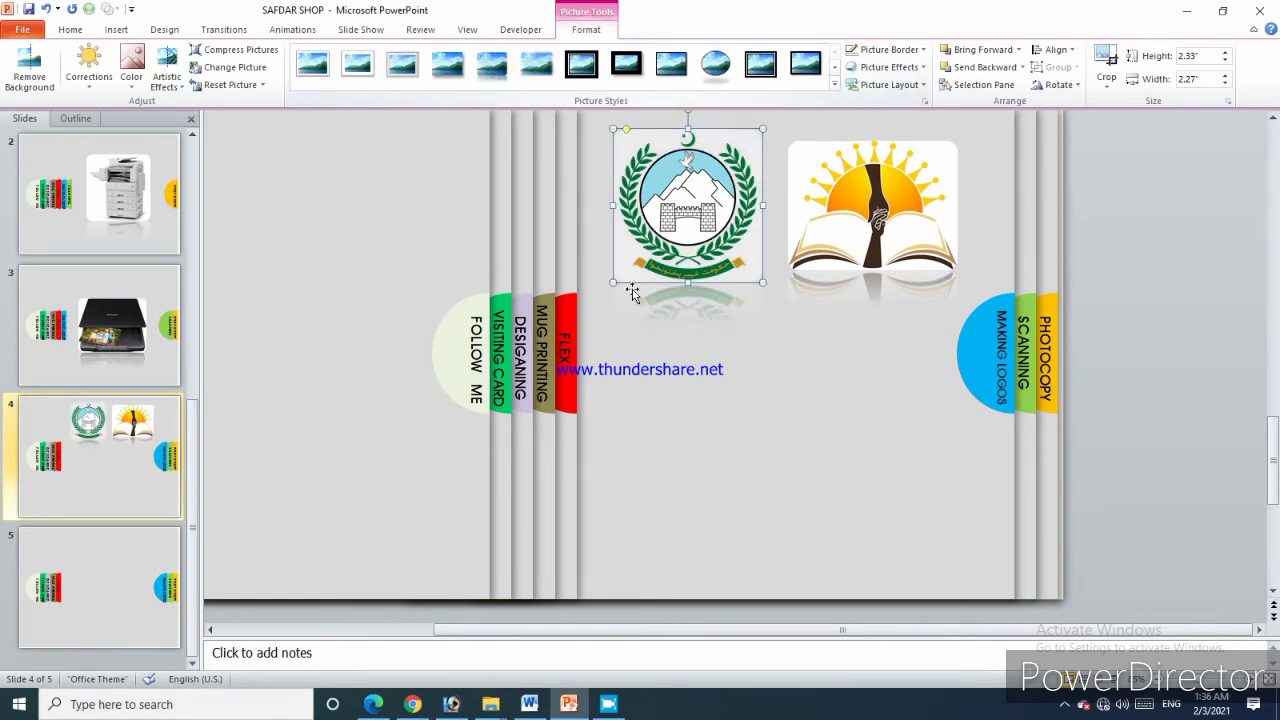
click(811, 405)
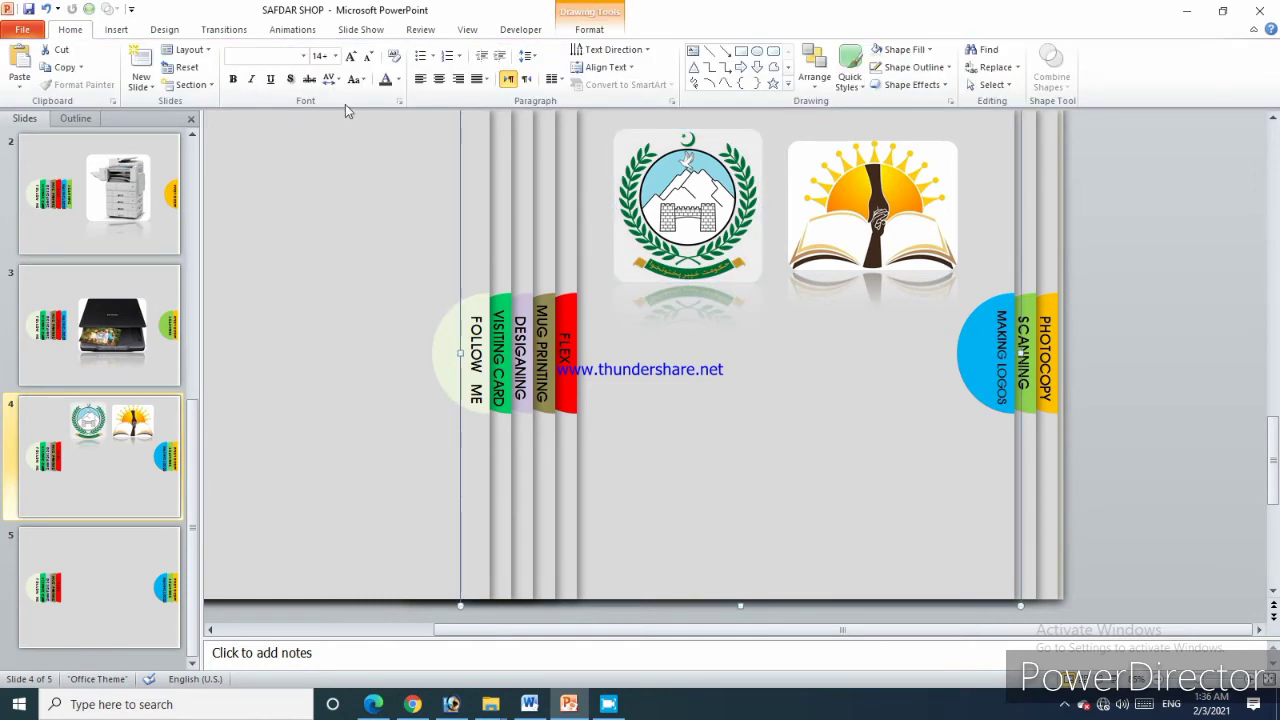
Insert the logo 1 gold seal picture, shrink it, and place it below the two logos.
click(116, 30)
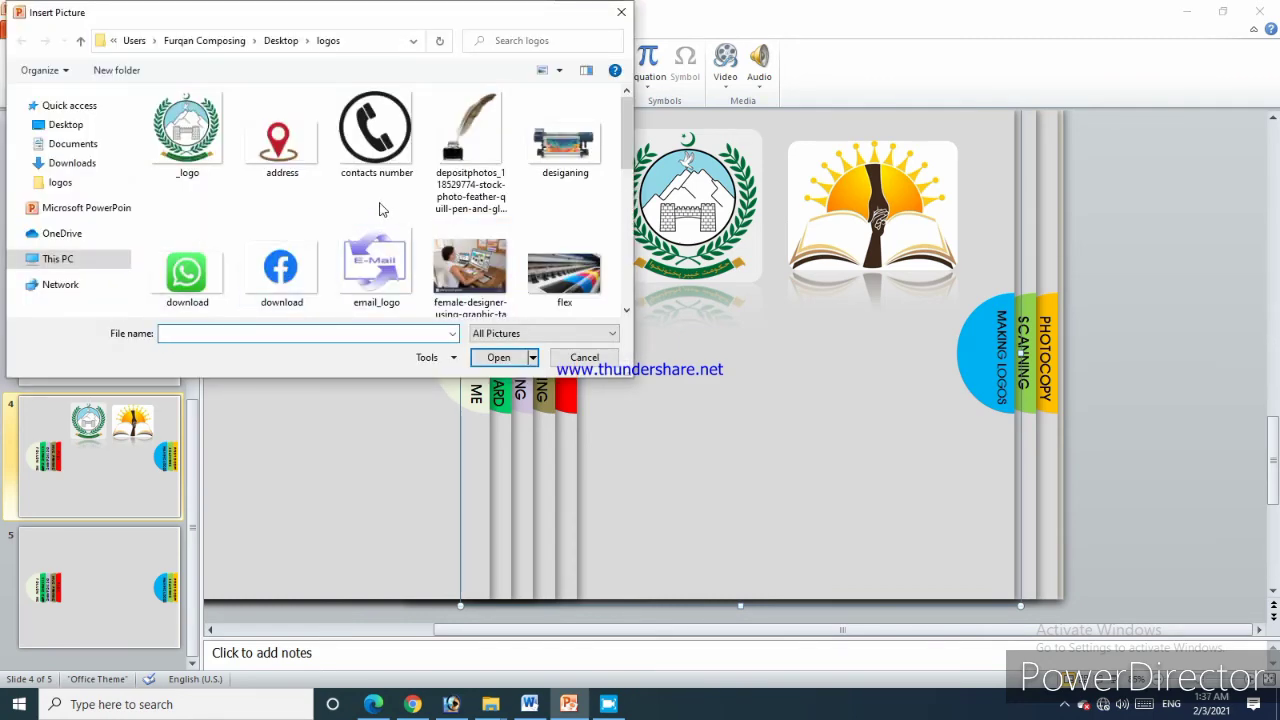
scroll(442, 198, down, 1)
scroll(475, 194, down, 2)
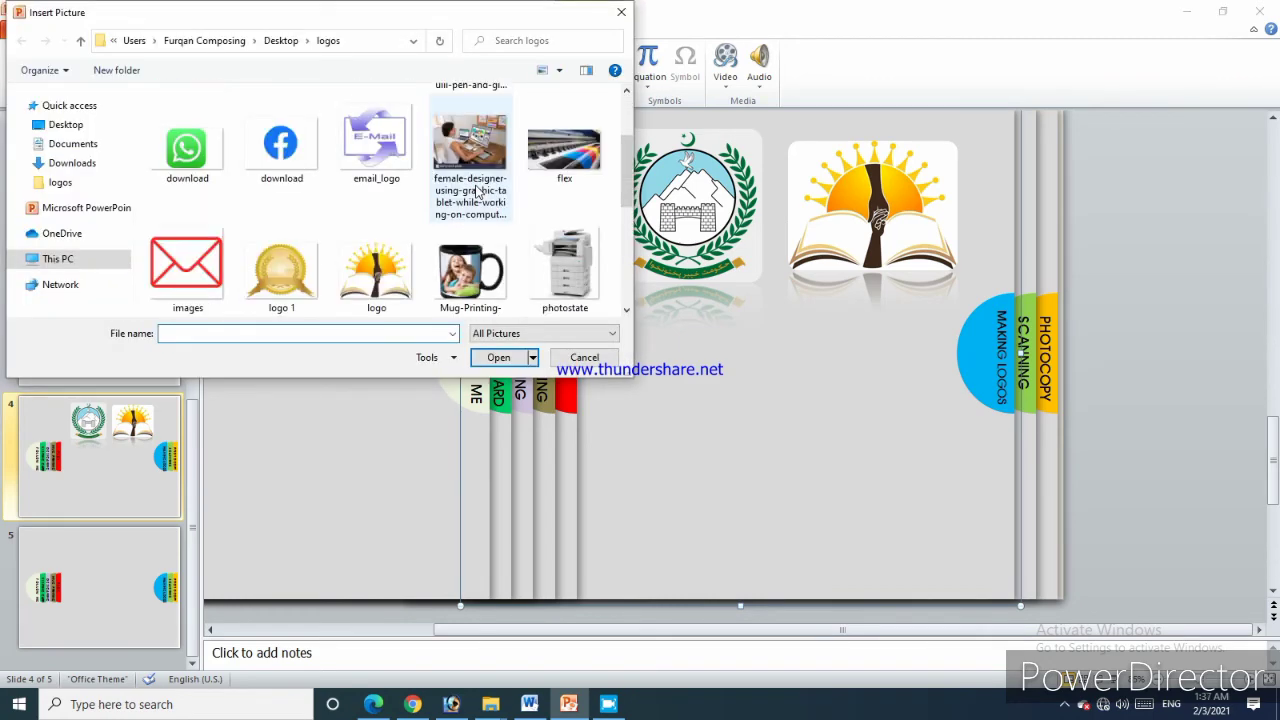
click(281, 265)
click(498, 357)
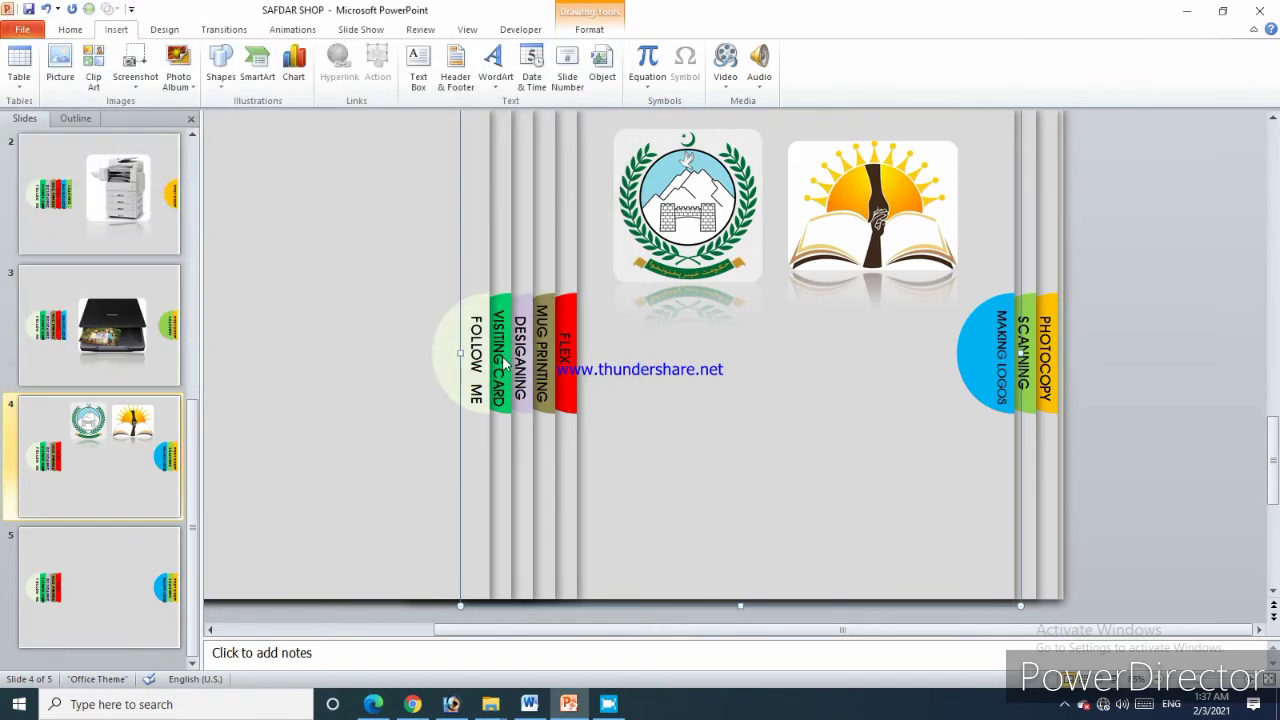
drag(850, 442, 789, 394)
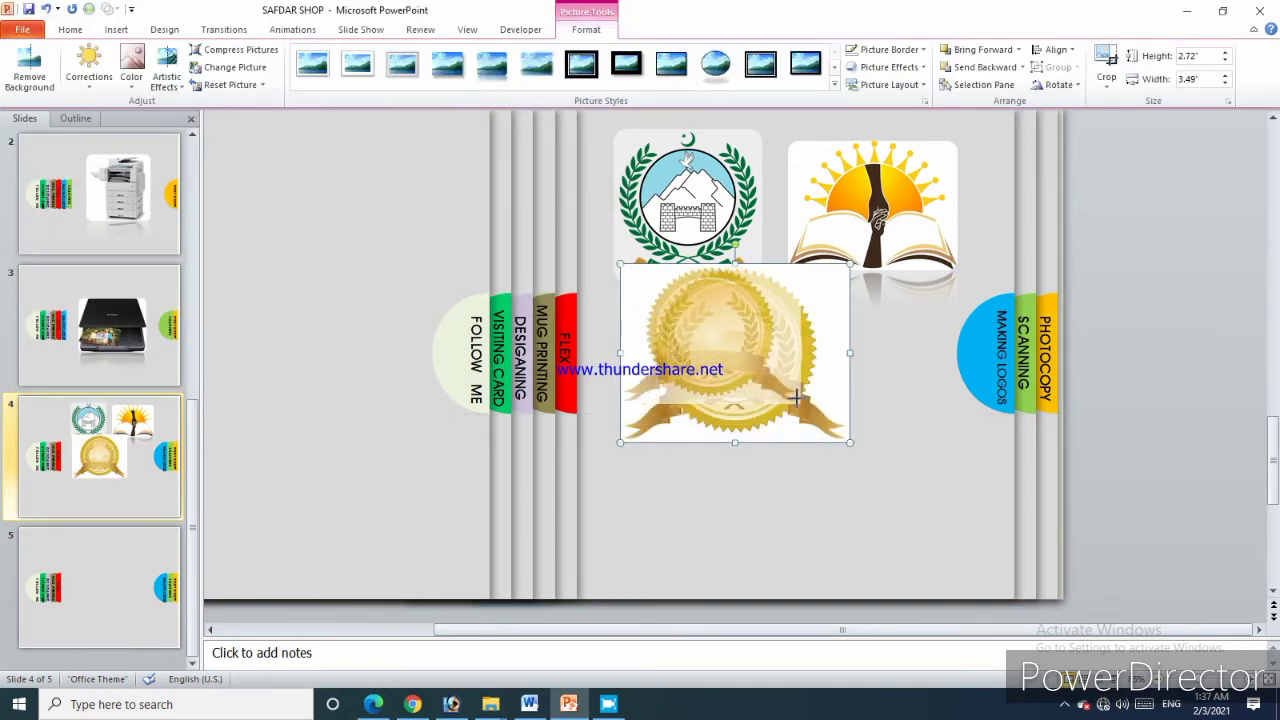
mouse_move(726, 347)
mouse_down()
mouse_move(812, 420)
mouse_move(810, 436)
mouse_up()
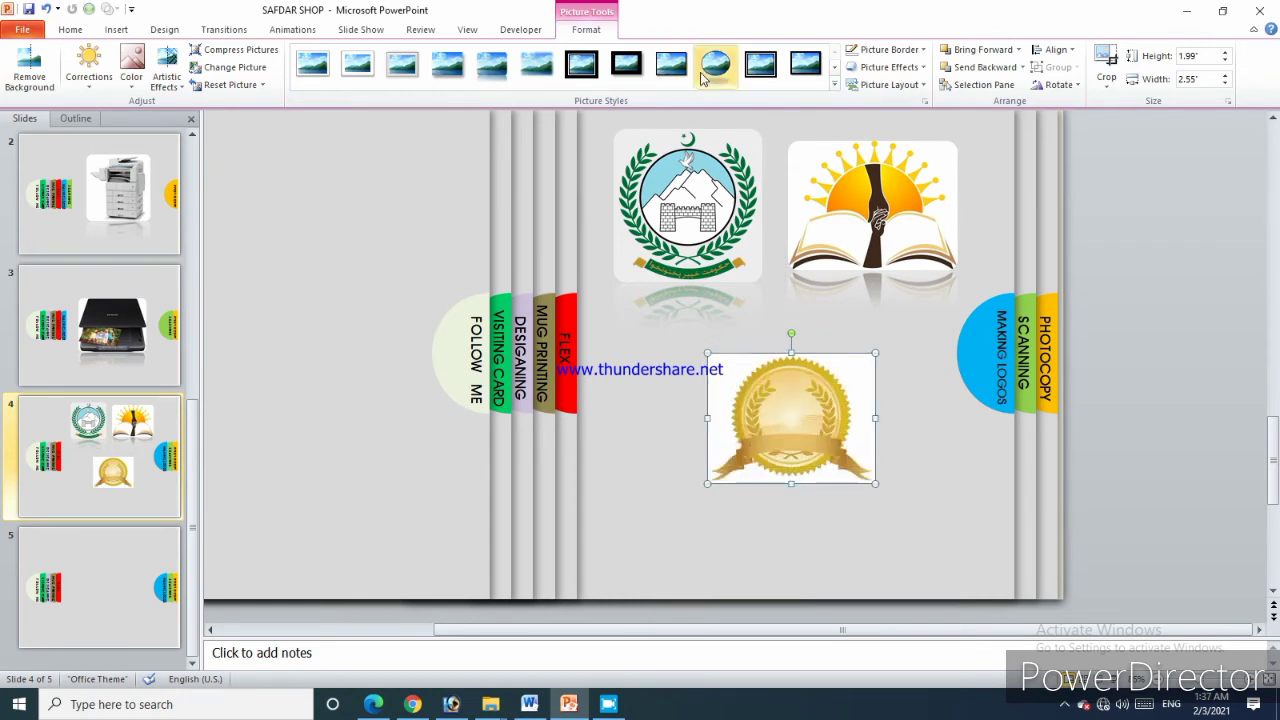
Give the gold seal the rounded reflected picture style, then go to slide 5.
click(491, 65)
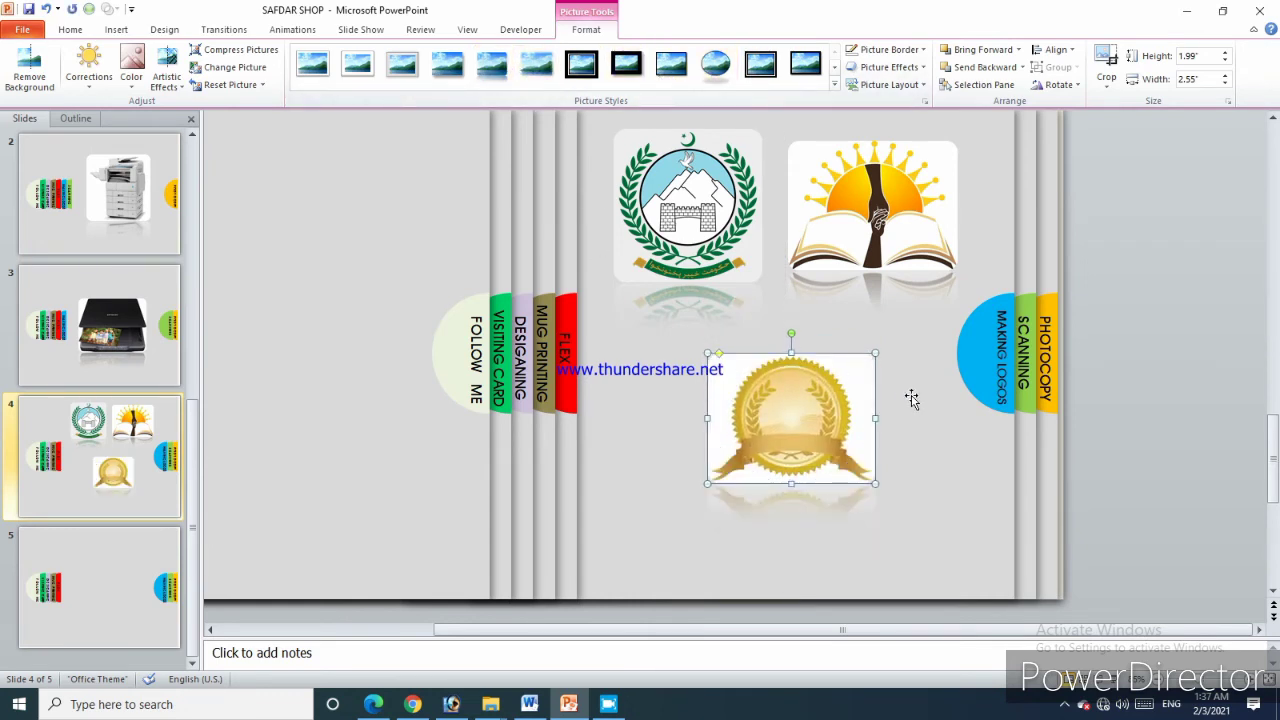
key(Tab)
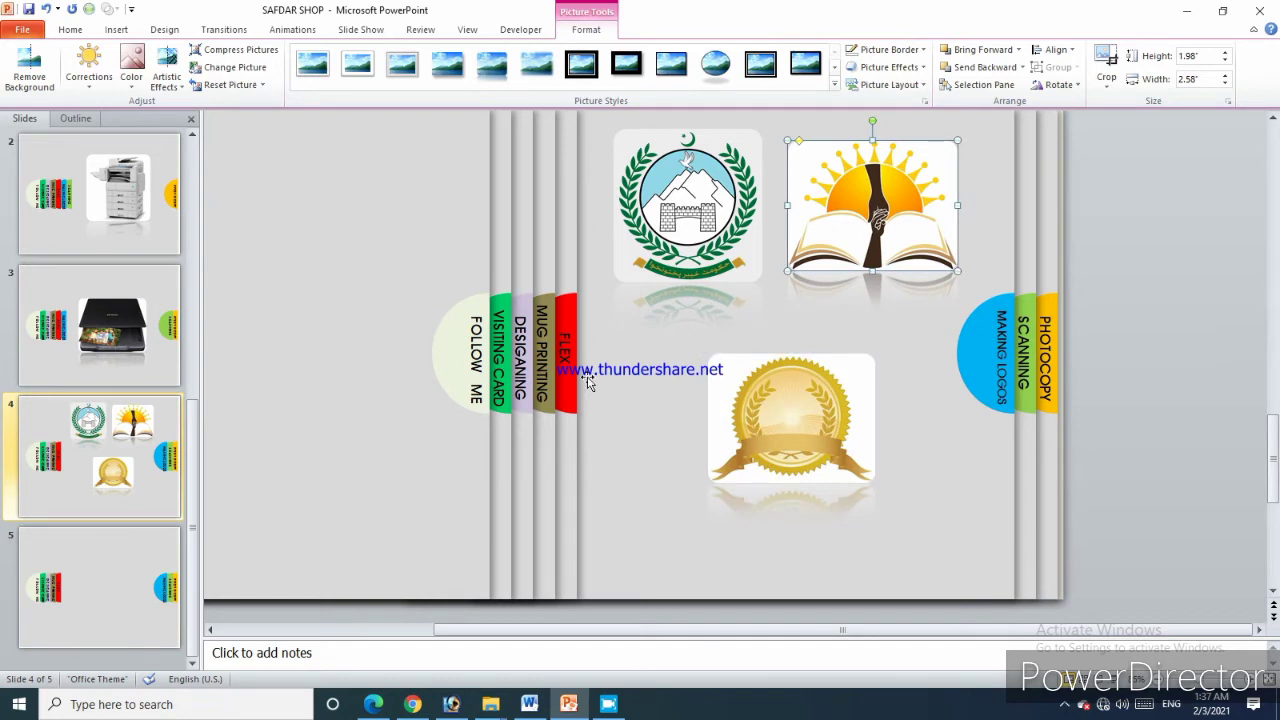
click(86, 578)
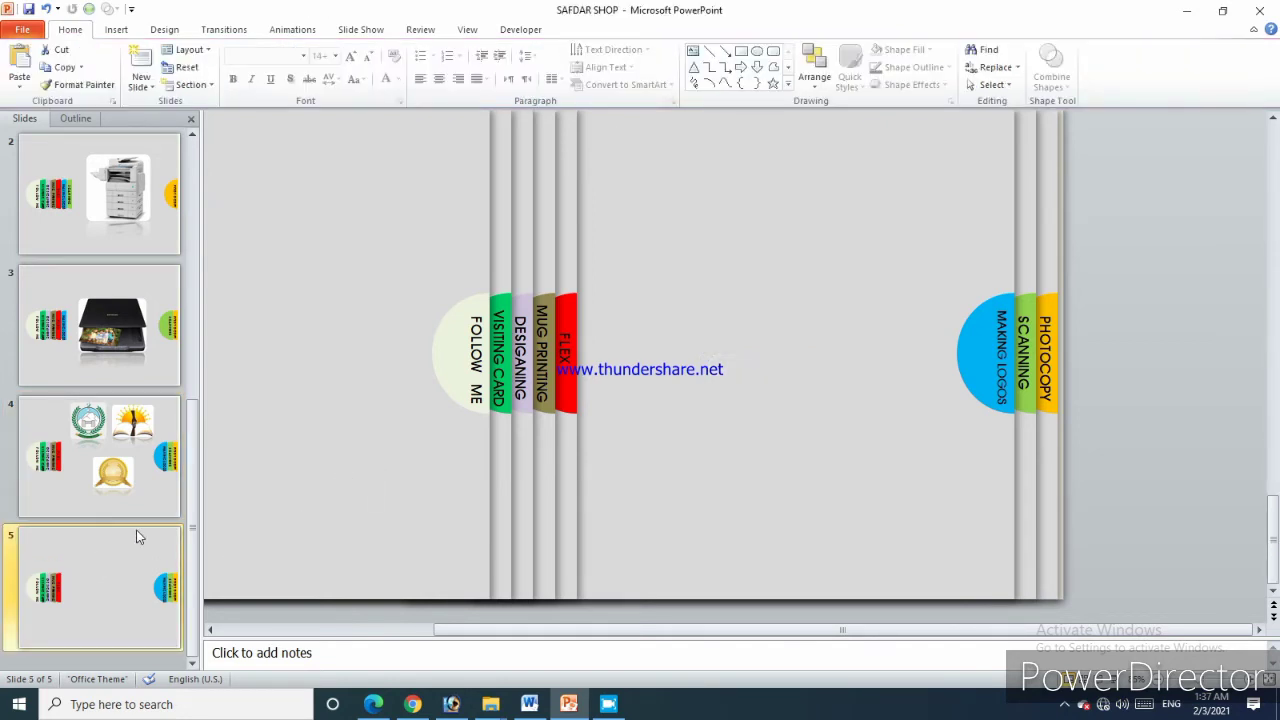
Move the red FLEX tab on slide 5 to the right edge.
click(572, 262)
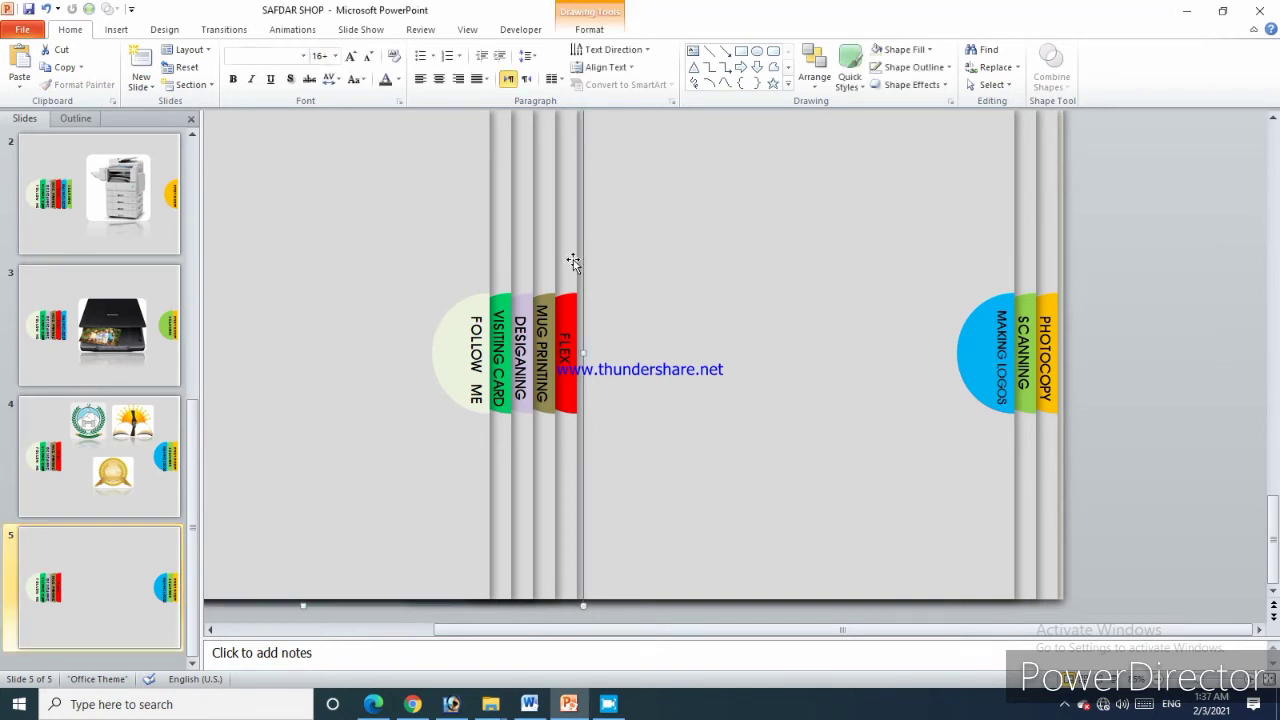
key(Right)
key(Right)
key(Right)
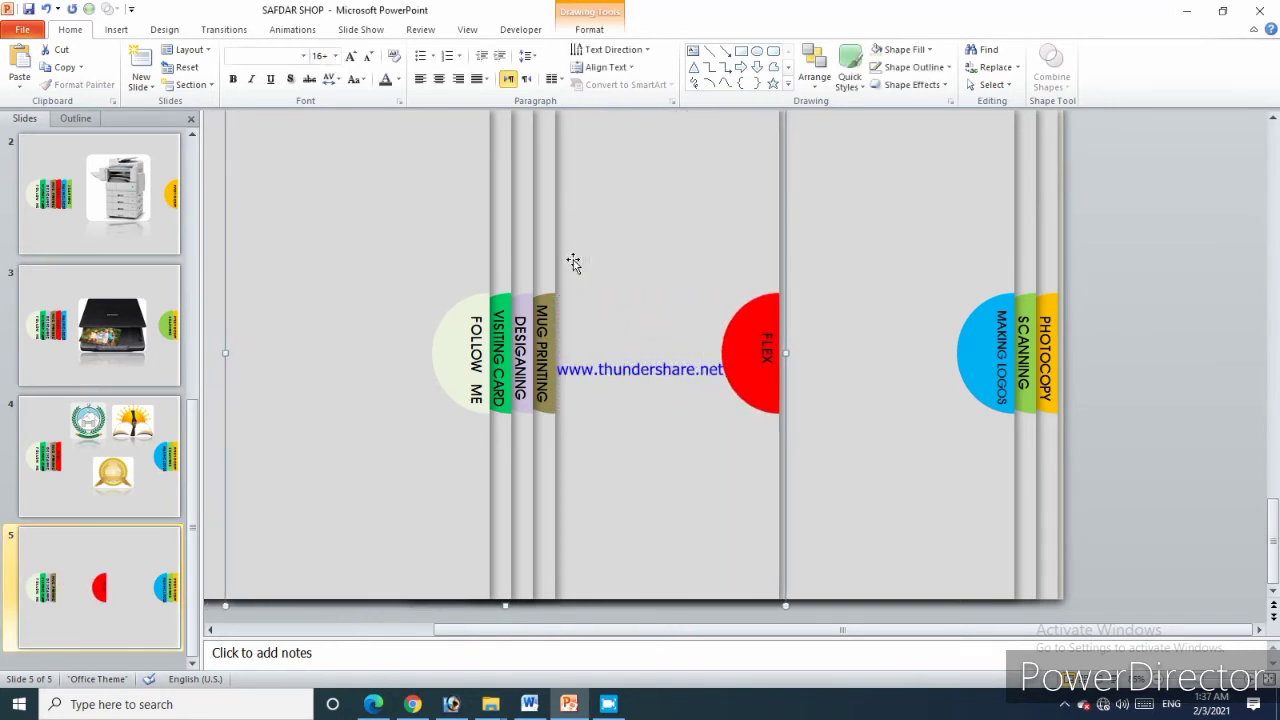
key(Right)
key(Right)
key(Right)
key(Right)
key(Right)
key(Right)
key(Right)
key(Right)
key(Right)
key(Right)
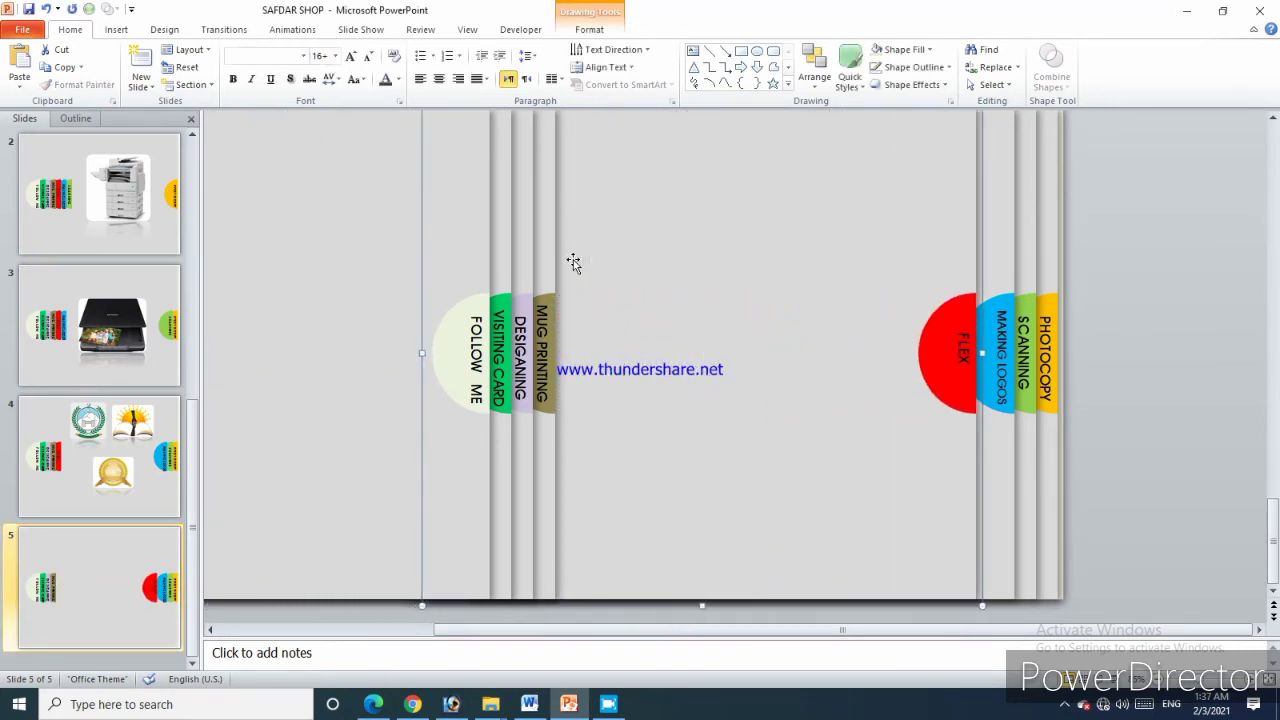
key(Right)
key(Right)
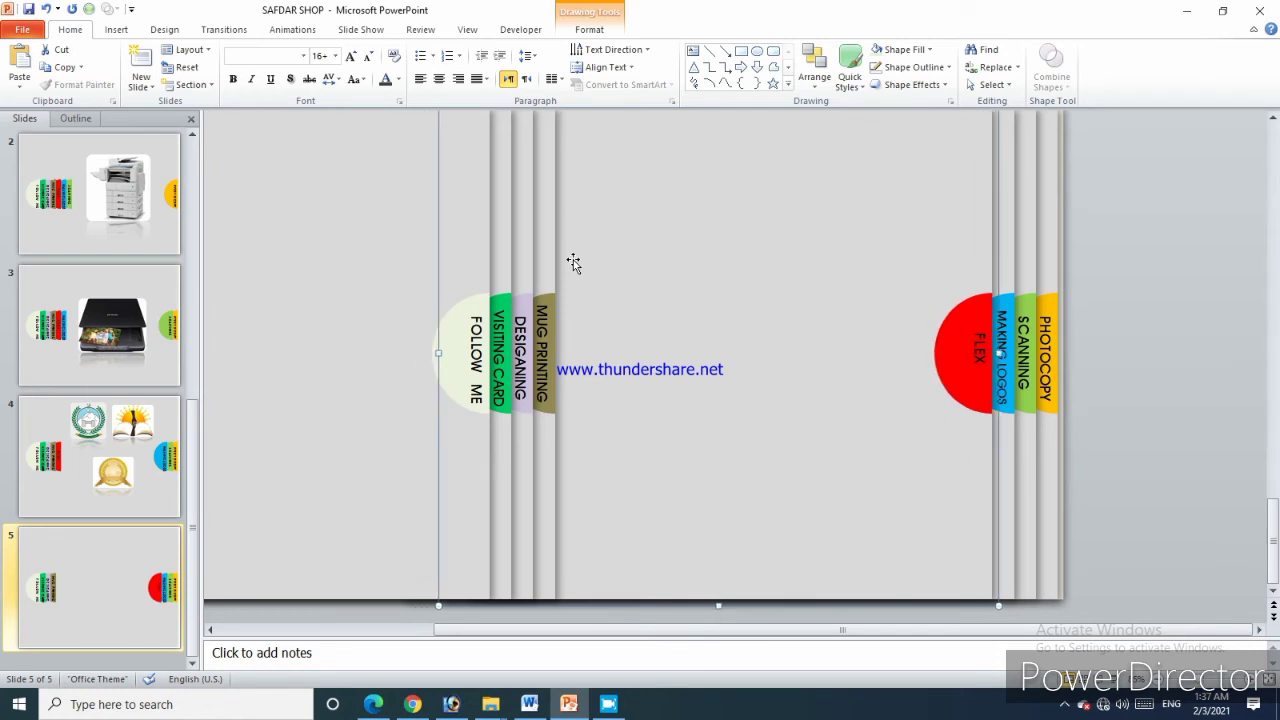
Duplicate slide 5 as slide 6 and start inserting a picture from the logos folder.
right_click(113, 559)
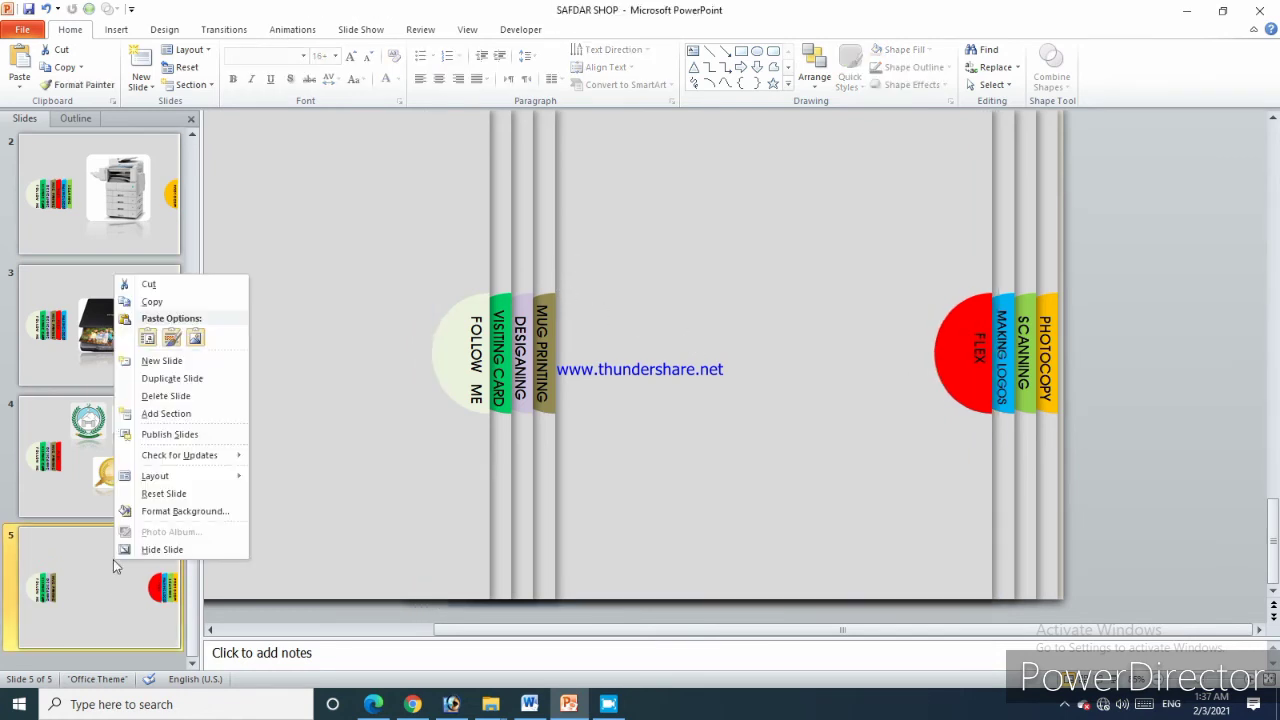
click(167, 380)
click(680, 383)
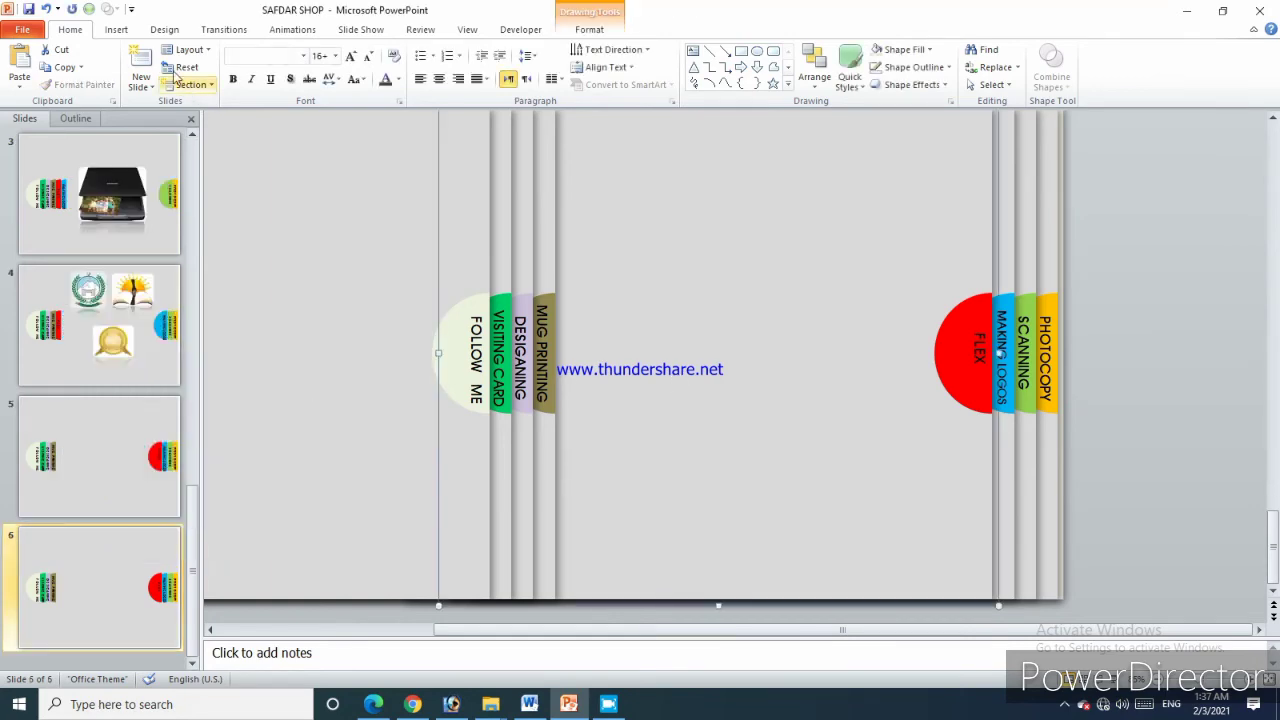
click(116, 30)
click(61, 67)
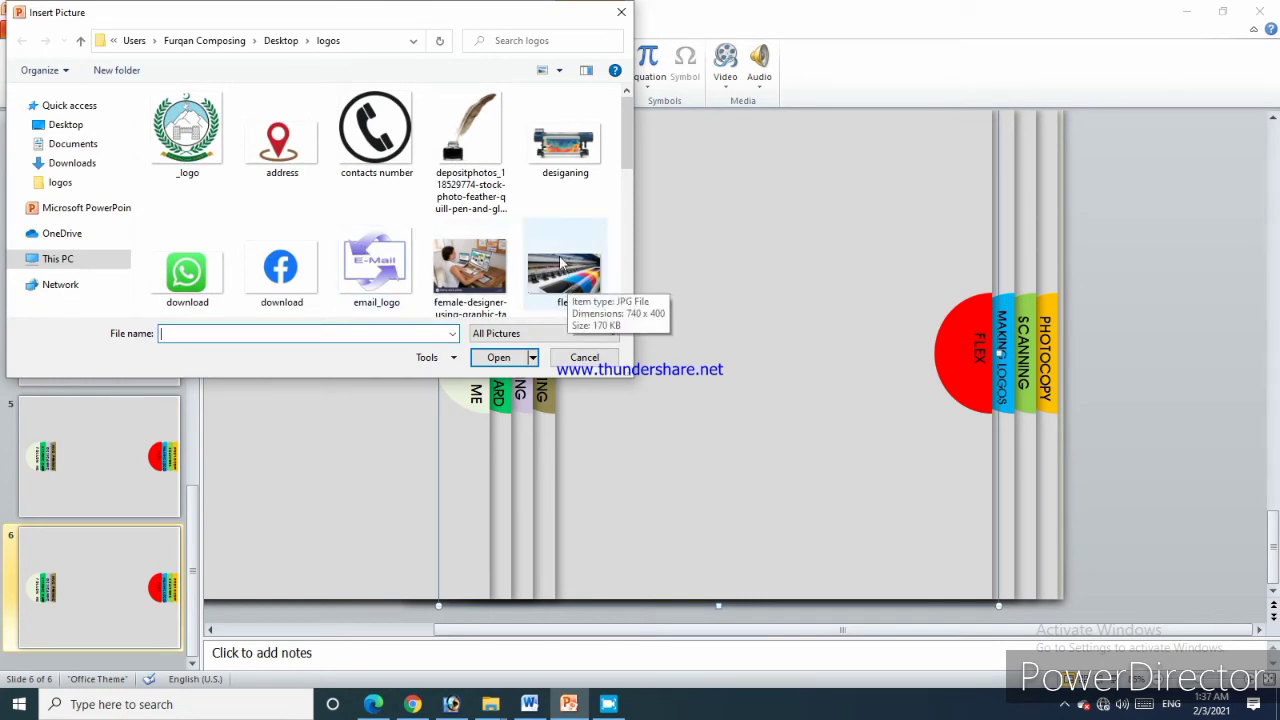
Insert the flex printer photo on slide 6, shrink it to about half size, move it up-right and give it a reflection style.
scroll(561, 262, down, 1)
click(556, 288)
click(520, 357)
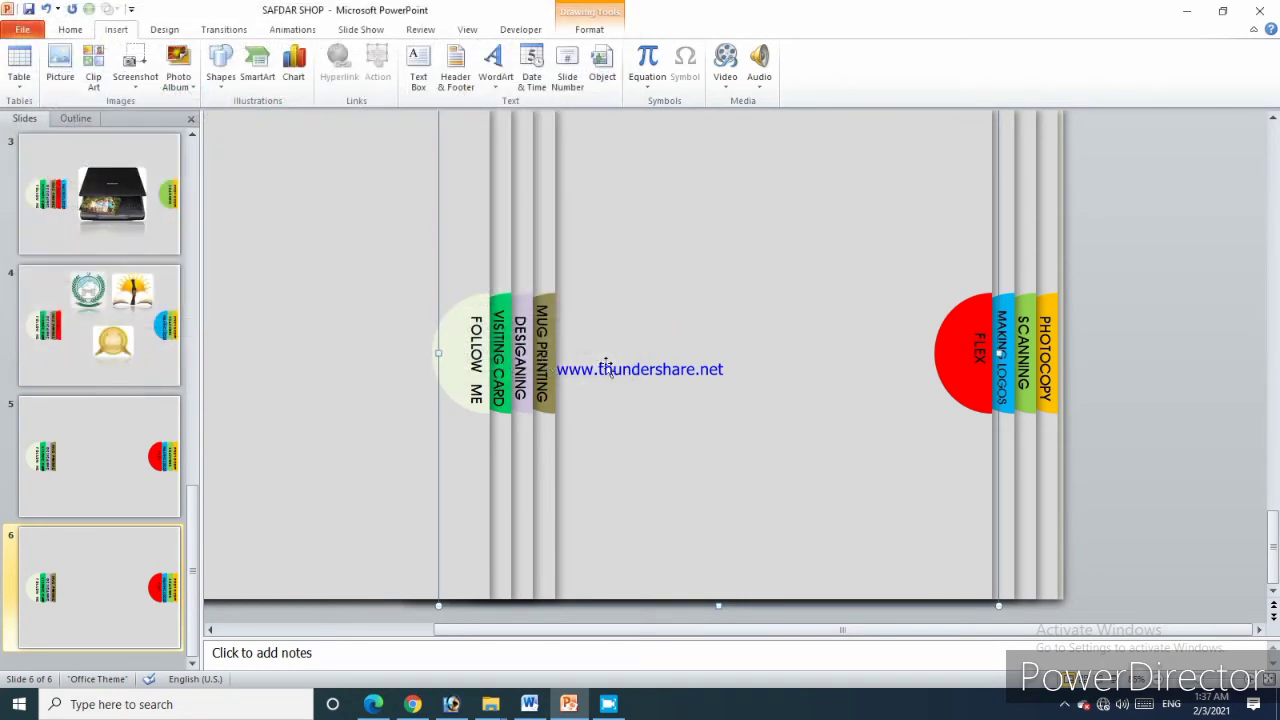
drag(988, 490, 750, 360)
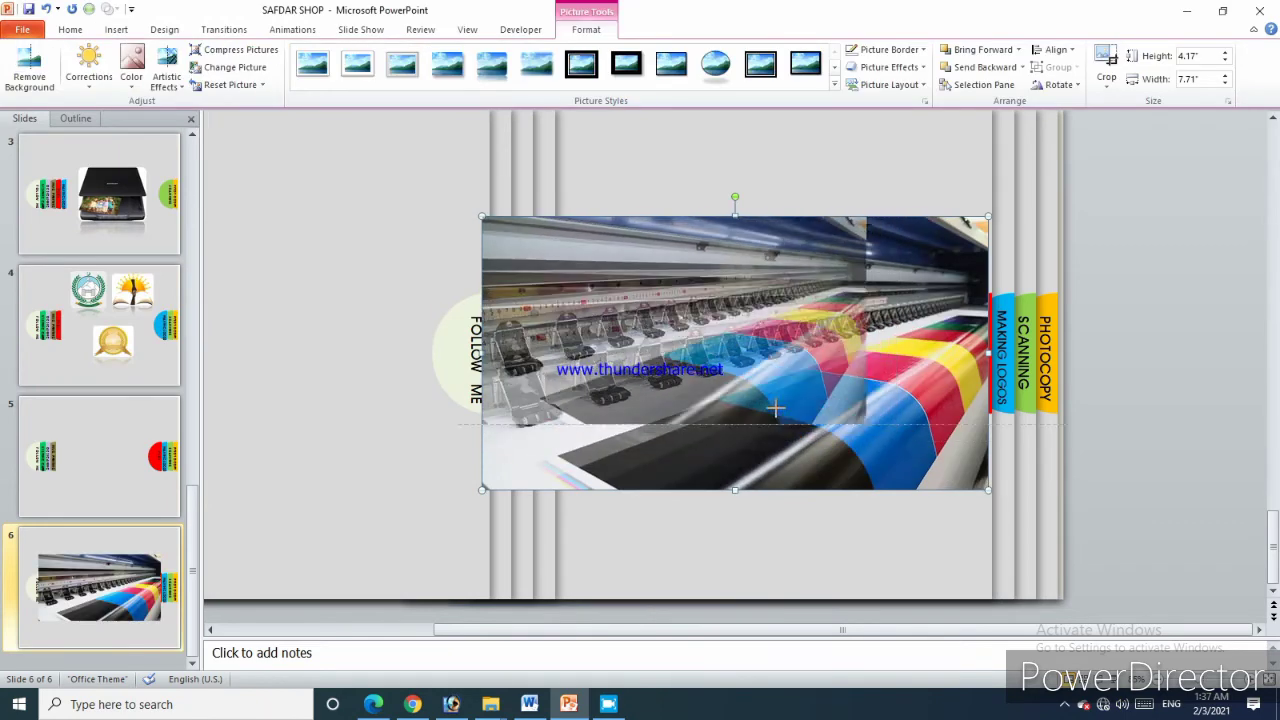
drag(631, 308, 763, 278)
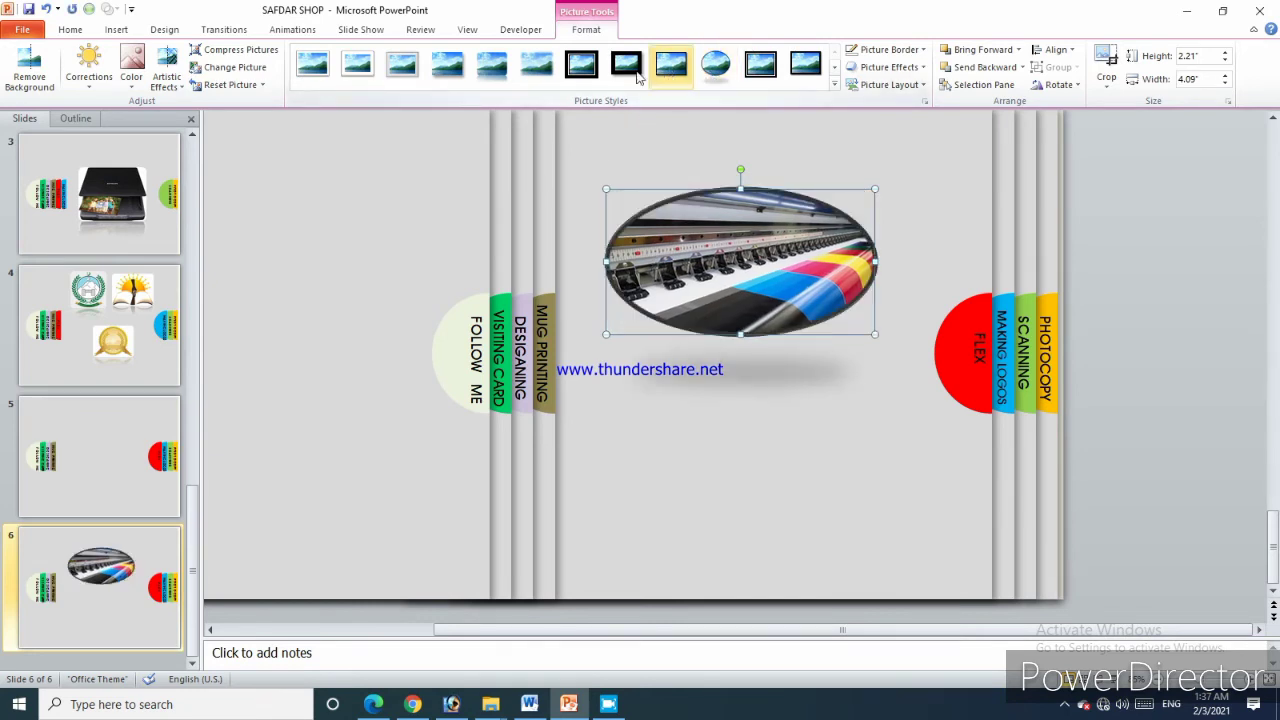
click(490, 68)
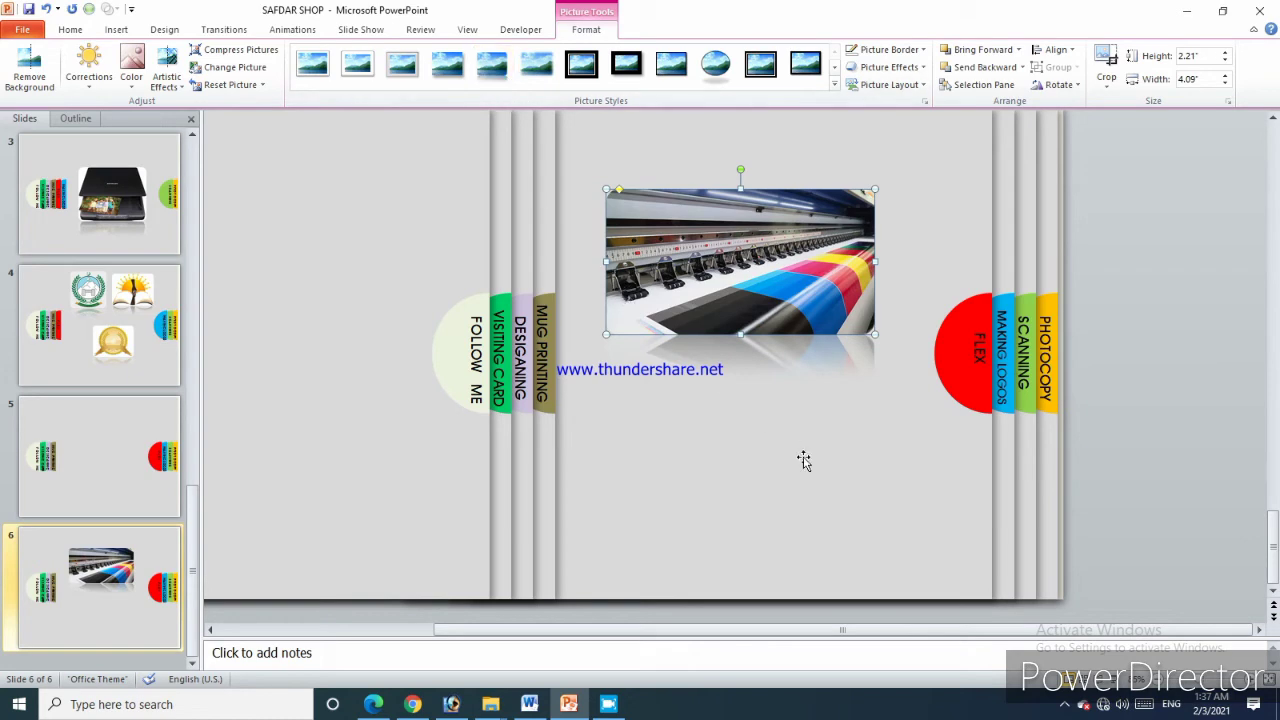
Delete the trial flex printer photo from slide 6.
click(798, 163)
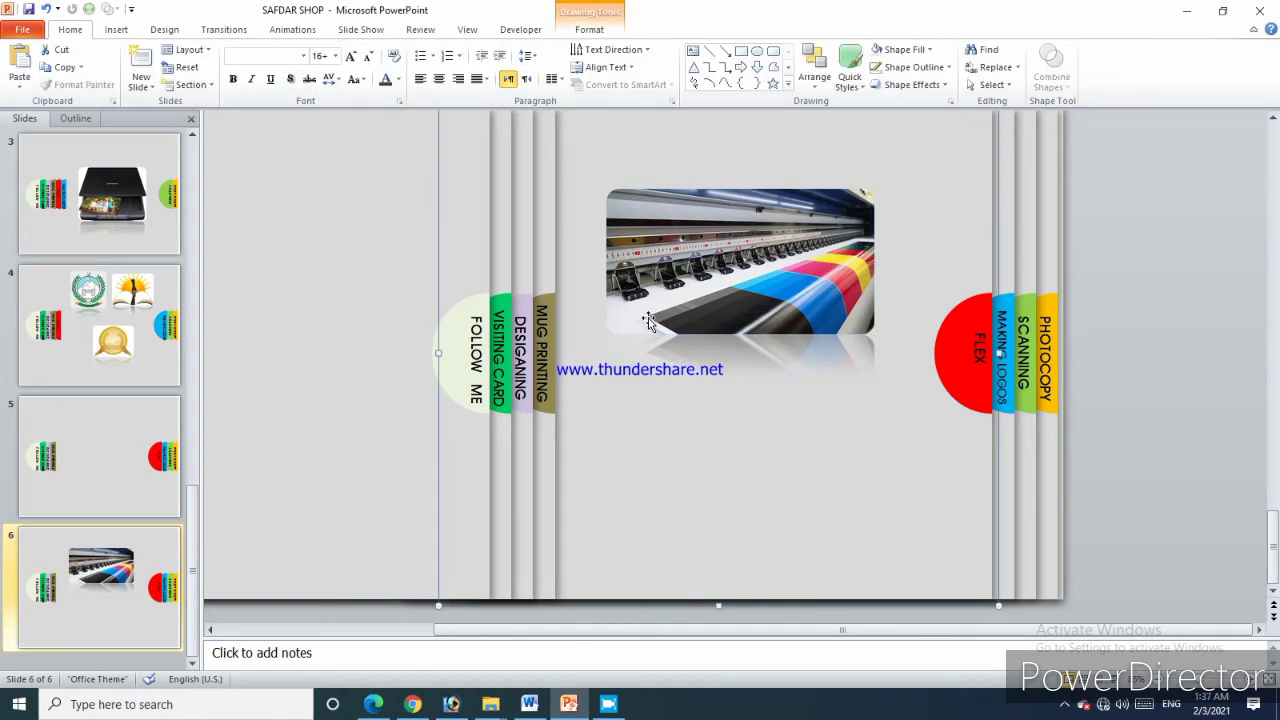
click(682, 412)
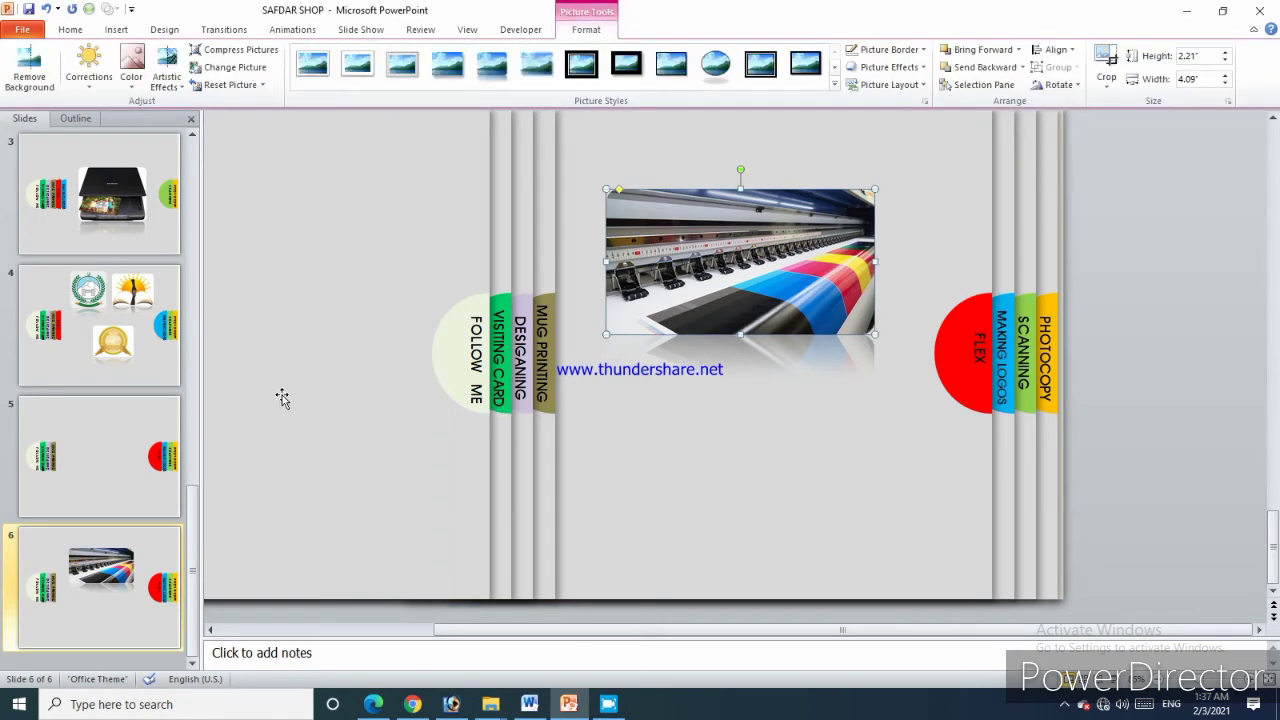
click(98, 457)
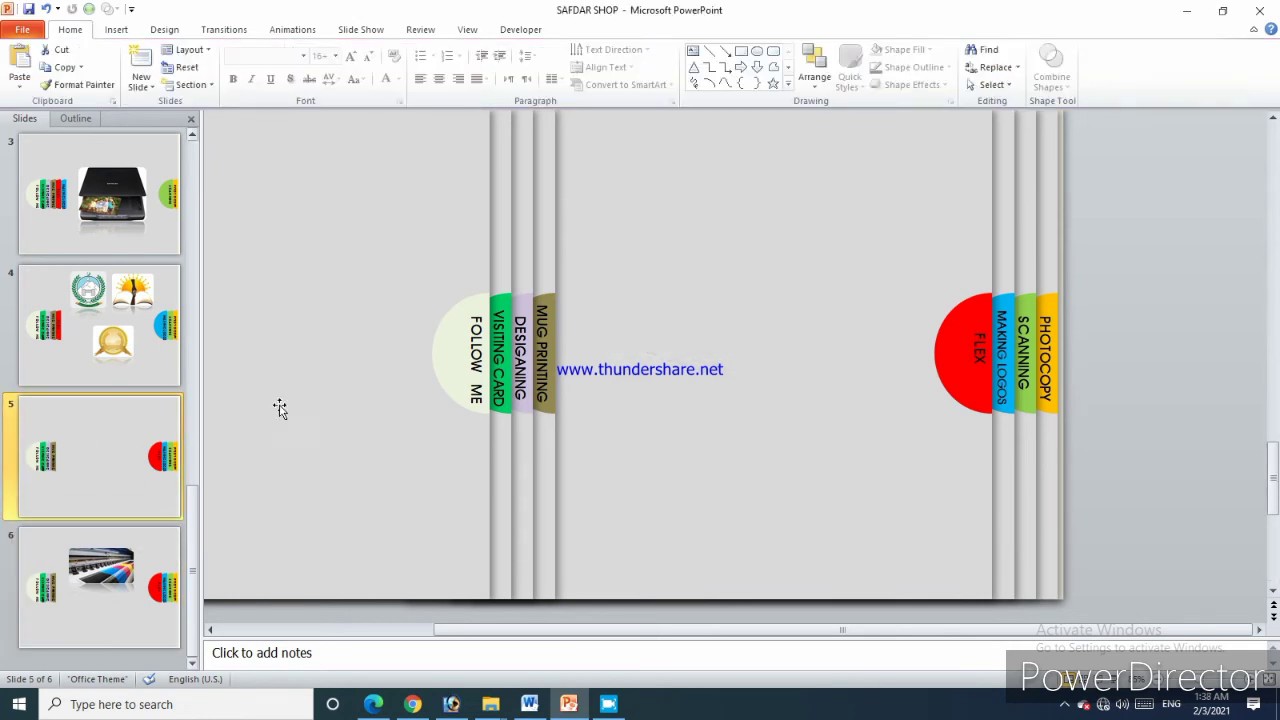
click(108, 556)
click(673, 268)
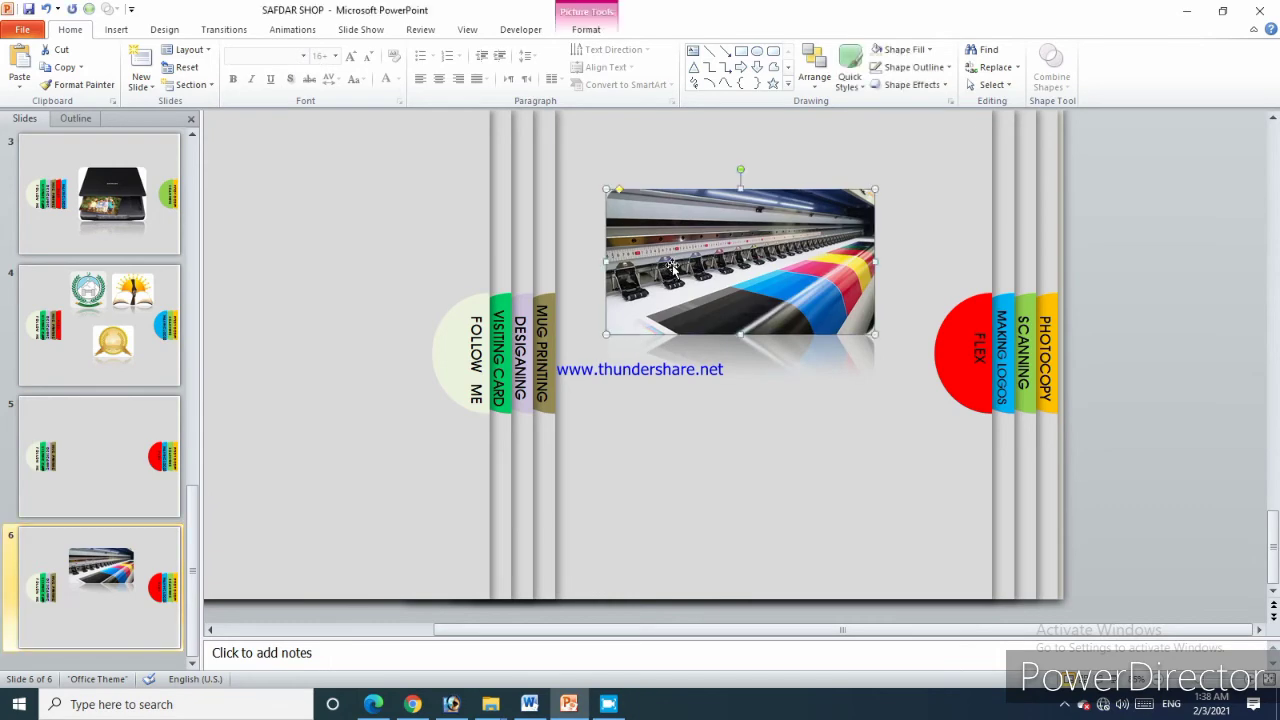
key(Delete)
Insert the flex printer photo onto slide 5.
click(103, 443)
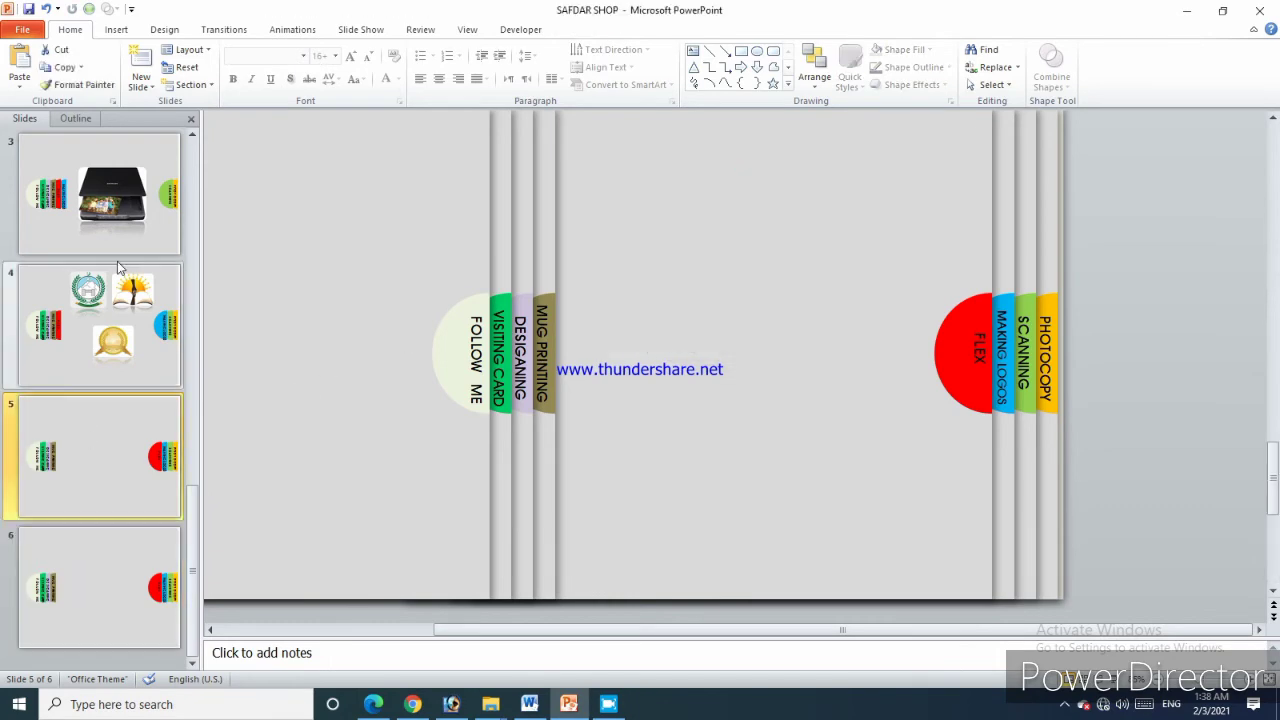
click(116, 29)
click(88, 60)
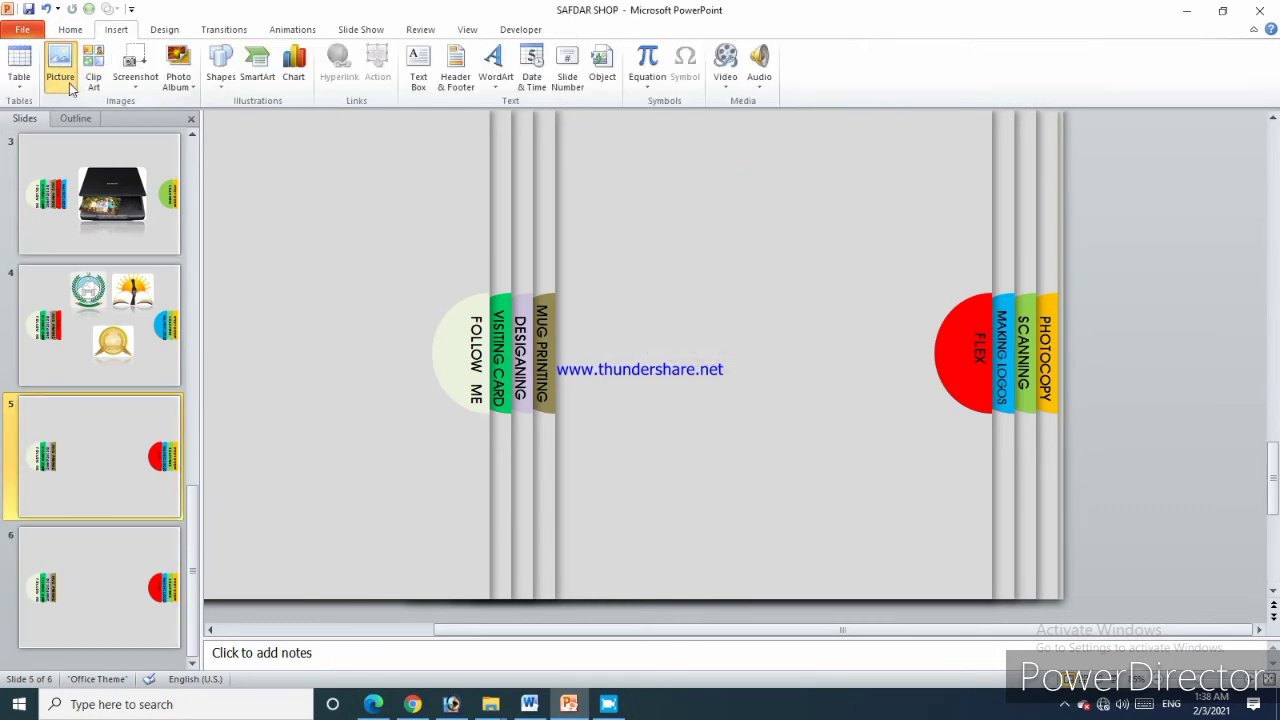
scroll(329, 220, down, 3)
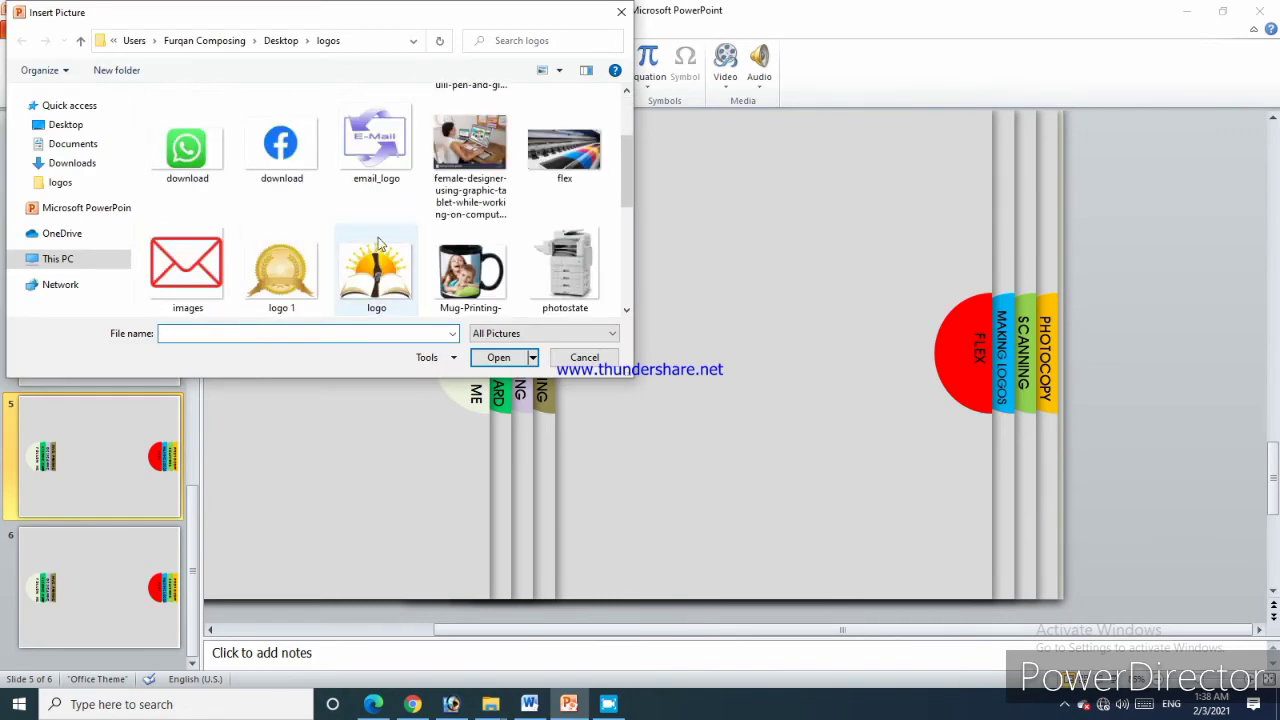
click(564, 155)
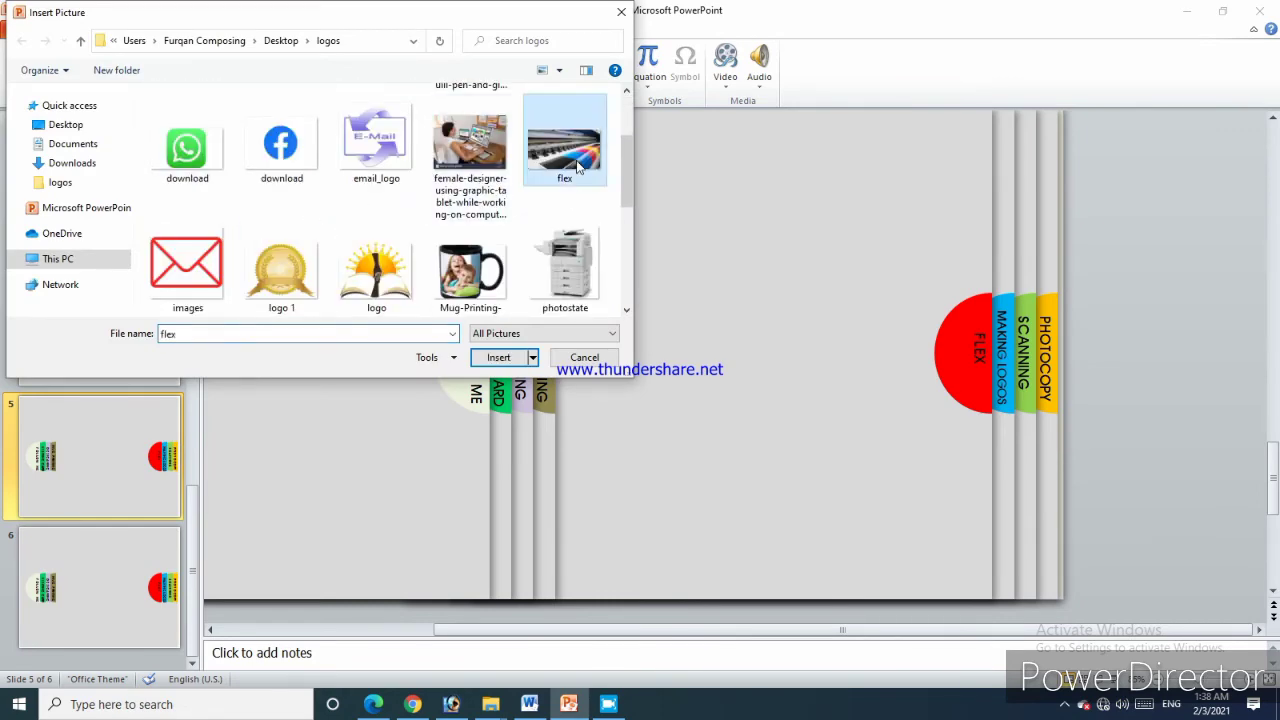
click(498, 357)
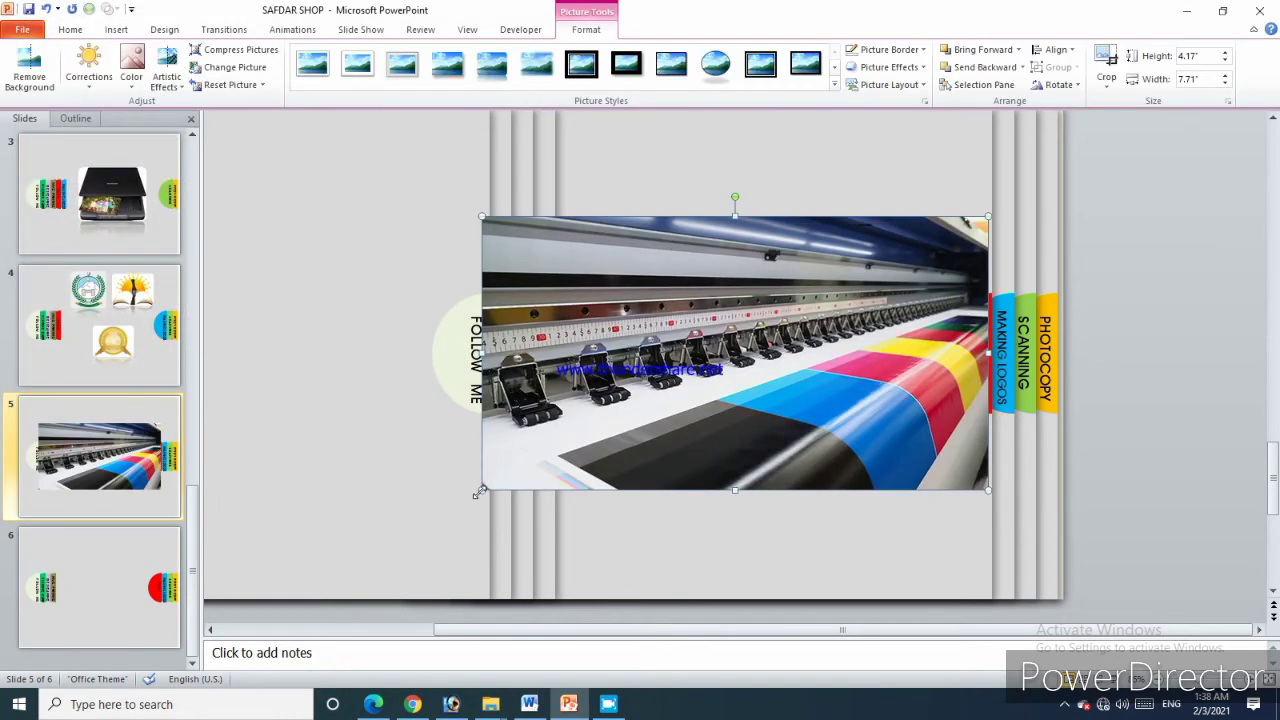
Resize the flex photo to 2.68 by 4.96 inches above the FLEX tab and give it a reflection style.
drag(478, 492, 623, 413)
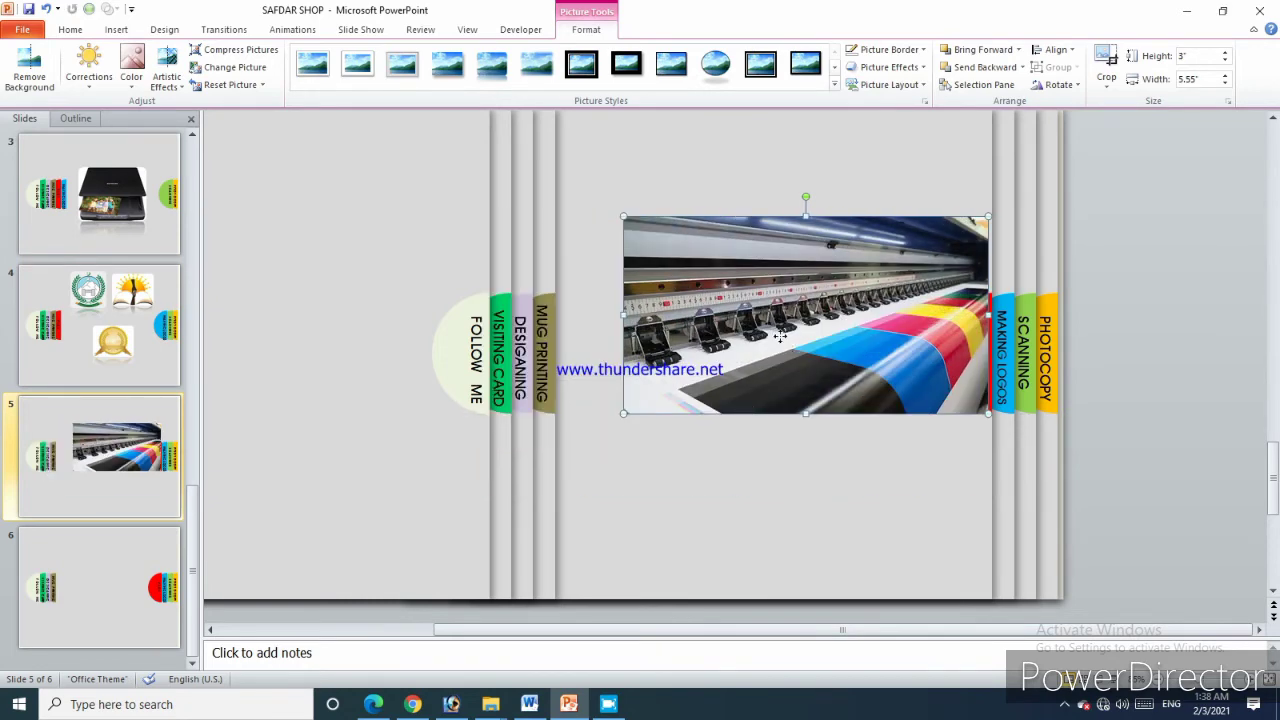
mouse_move(780, 337)
mouse_down()
mouse_move(751, 307)
mouse_move(751, 248)
mouse_up()
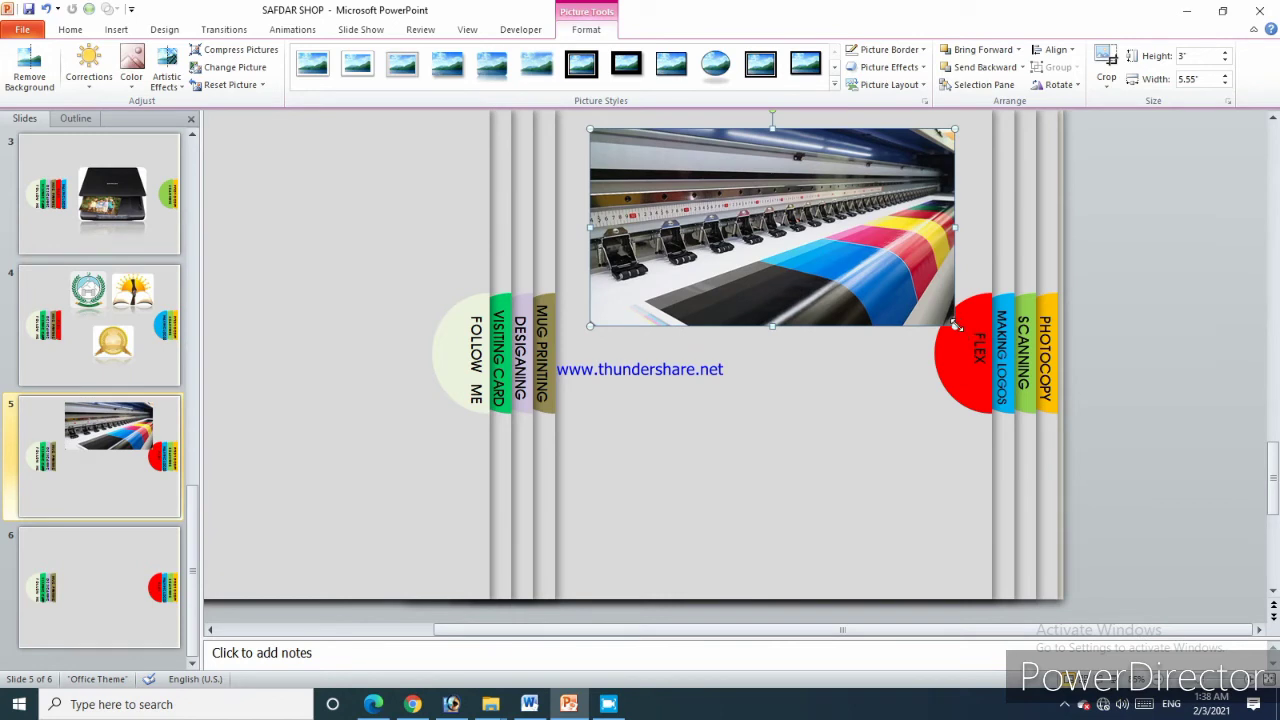
drag(955, 326, 916, 305)
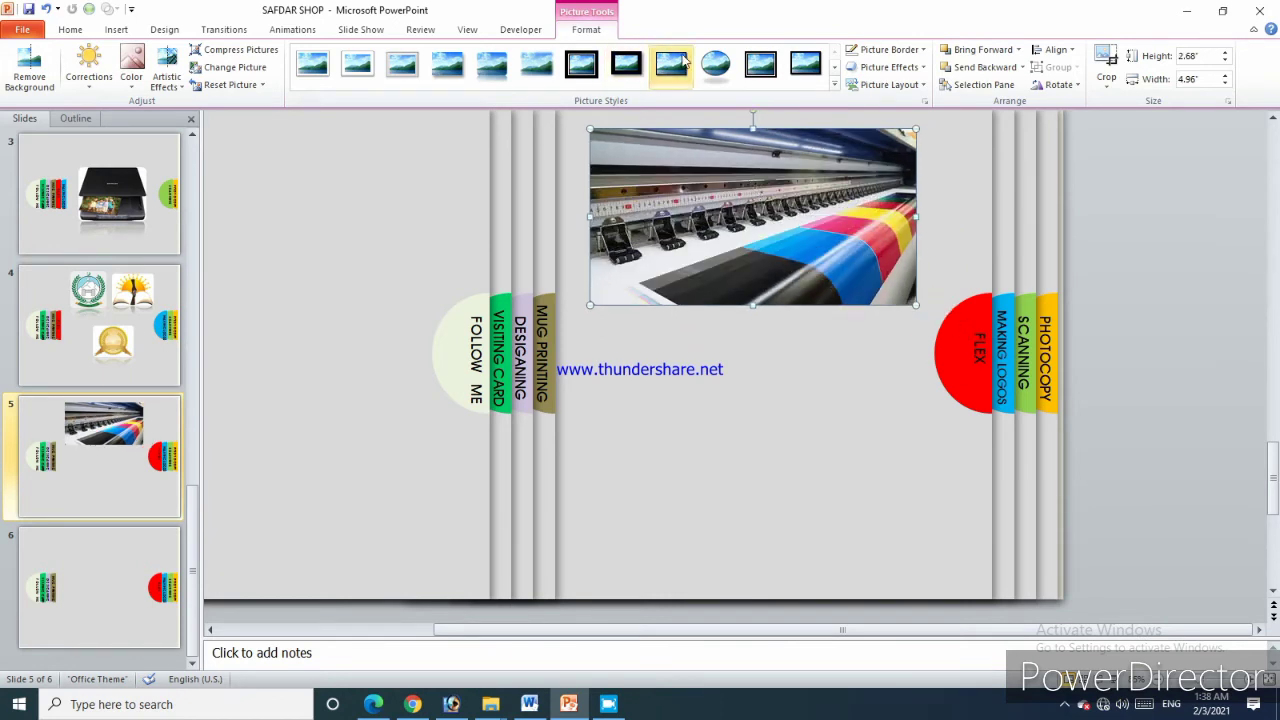
click(491, 64)
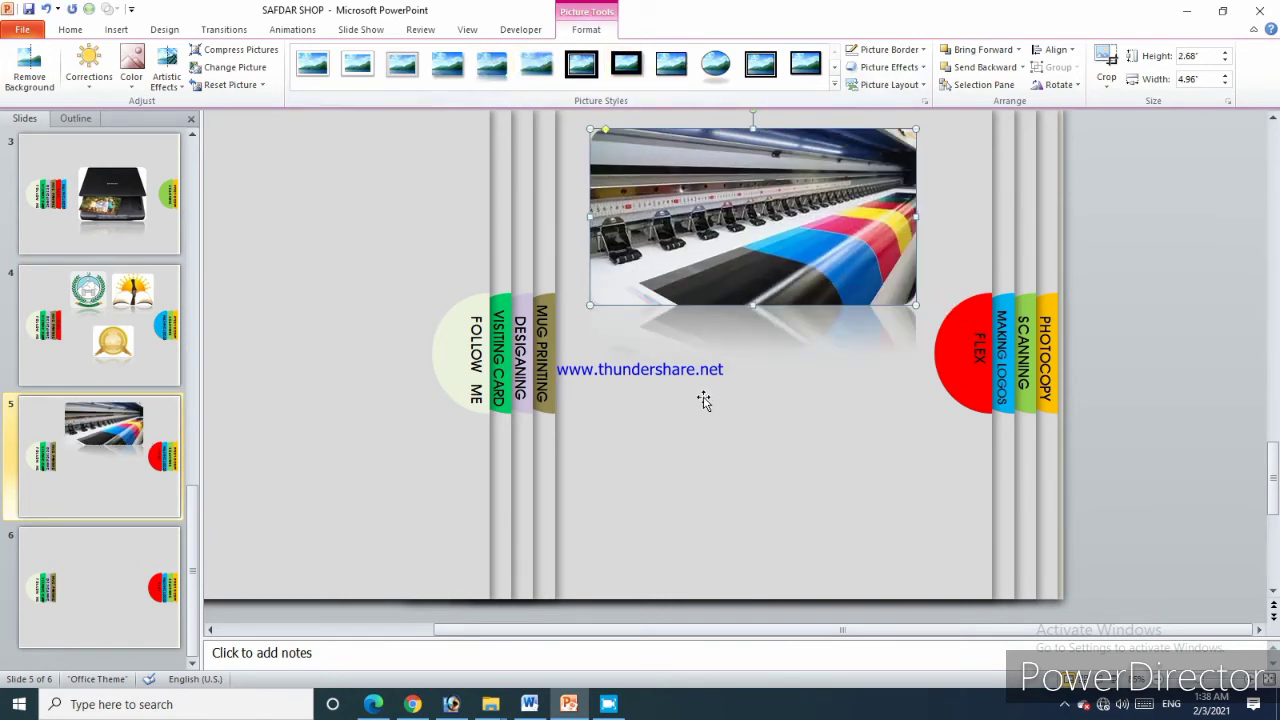
click(80, 573)
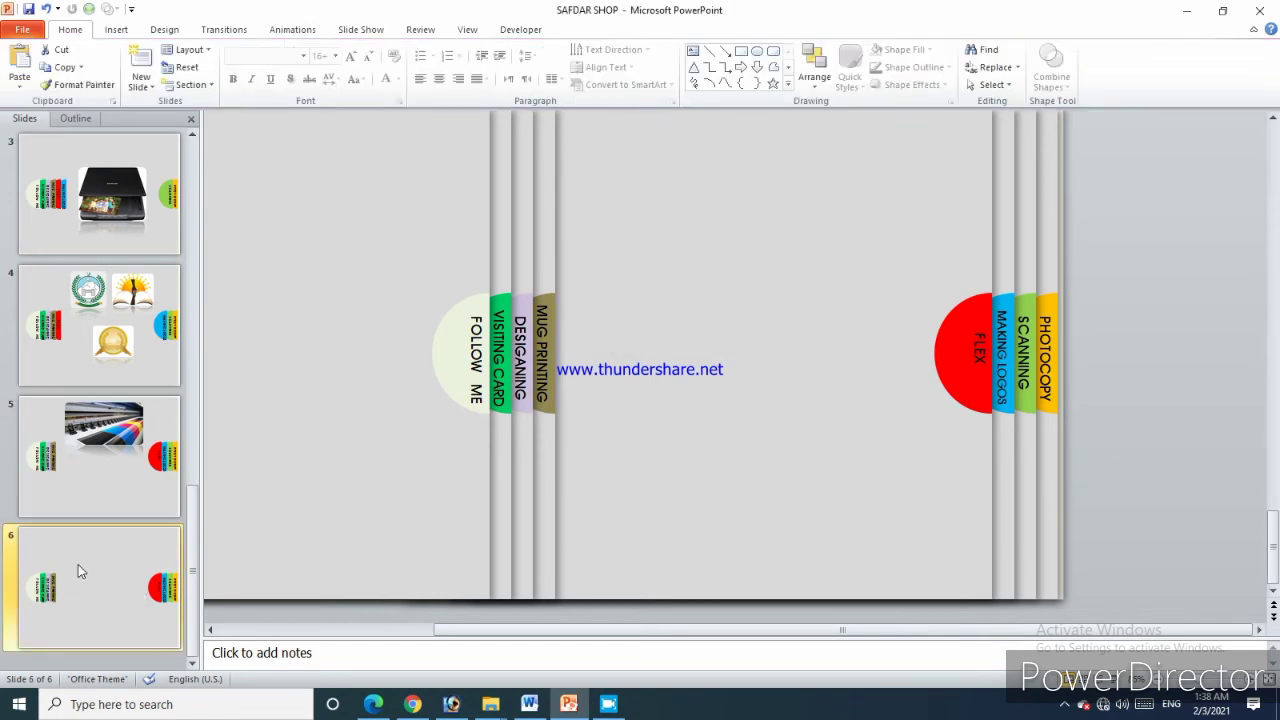
Nudge the MUG PRINTING tab on slide 6 to the right edge beside FLEX.
right_click(78, 565)
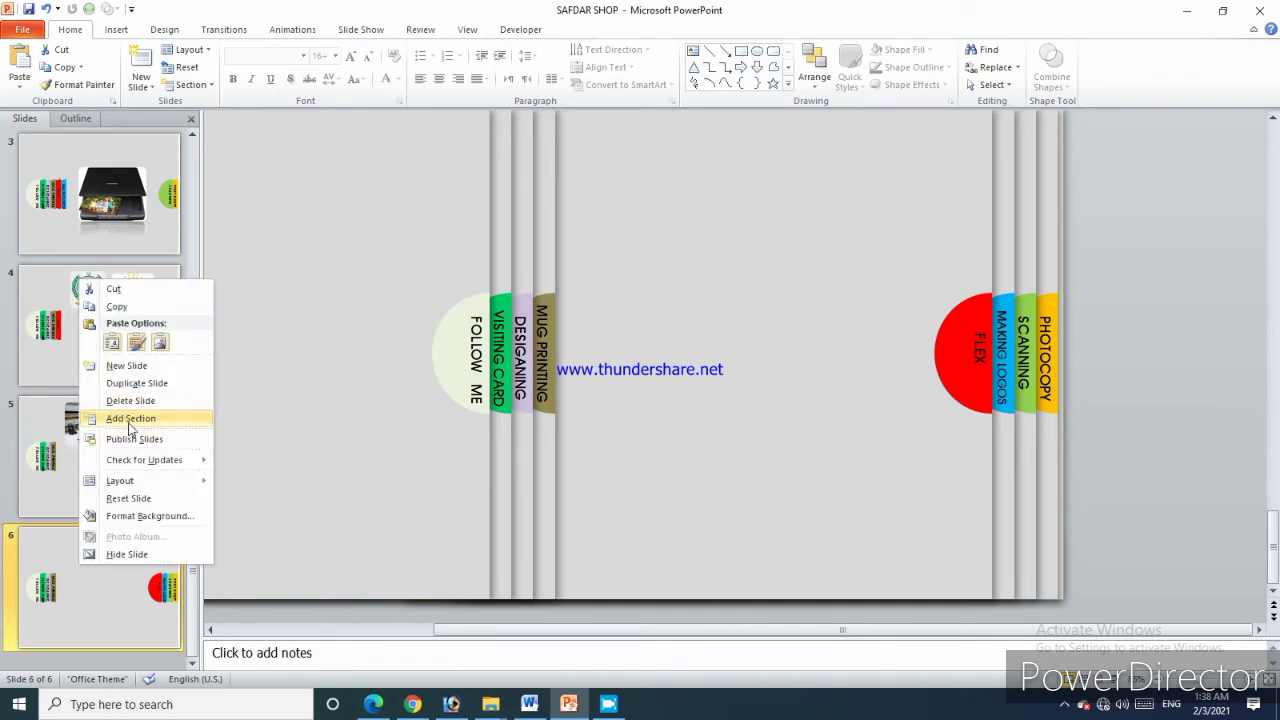
click(548, 263)
click(545, 263)
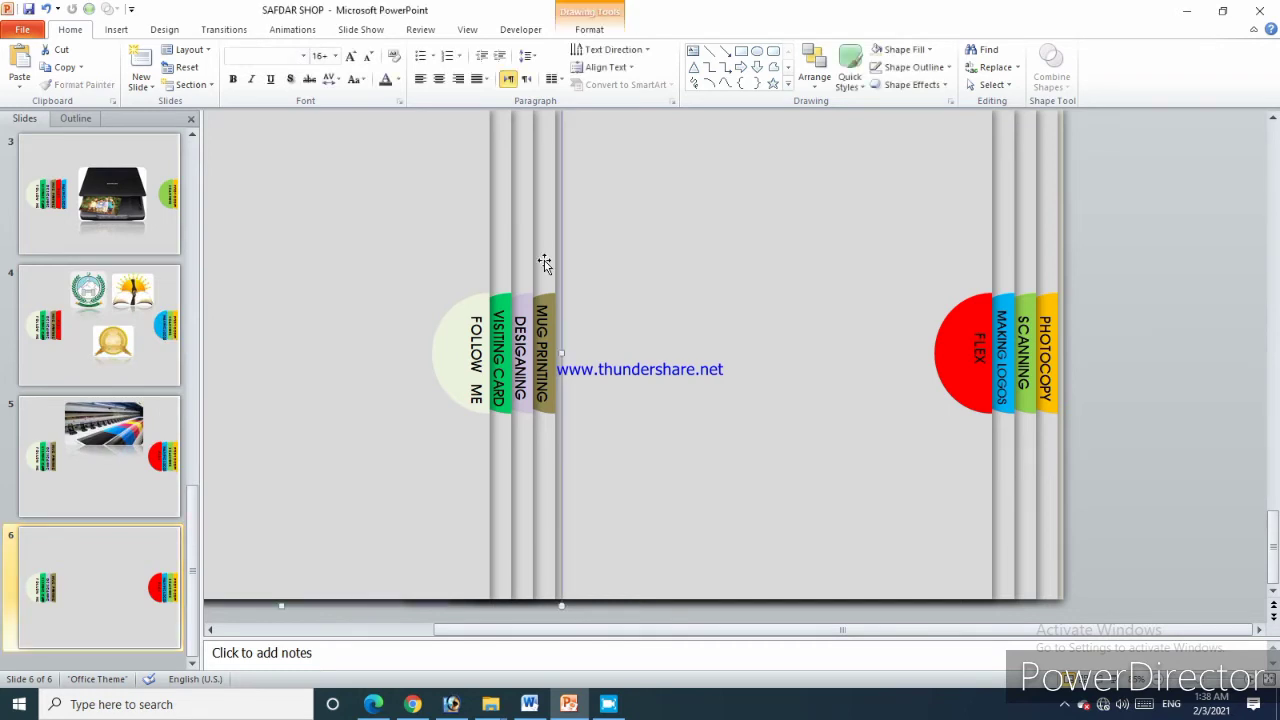
key(Right)
key(Right)
key(Right)
key(Right)
key(Right)
key(Right)
key(Right)
key(Right)
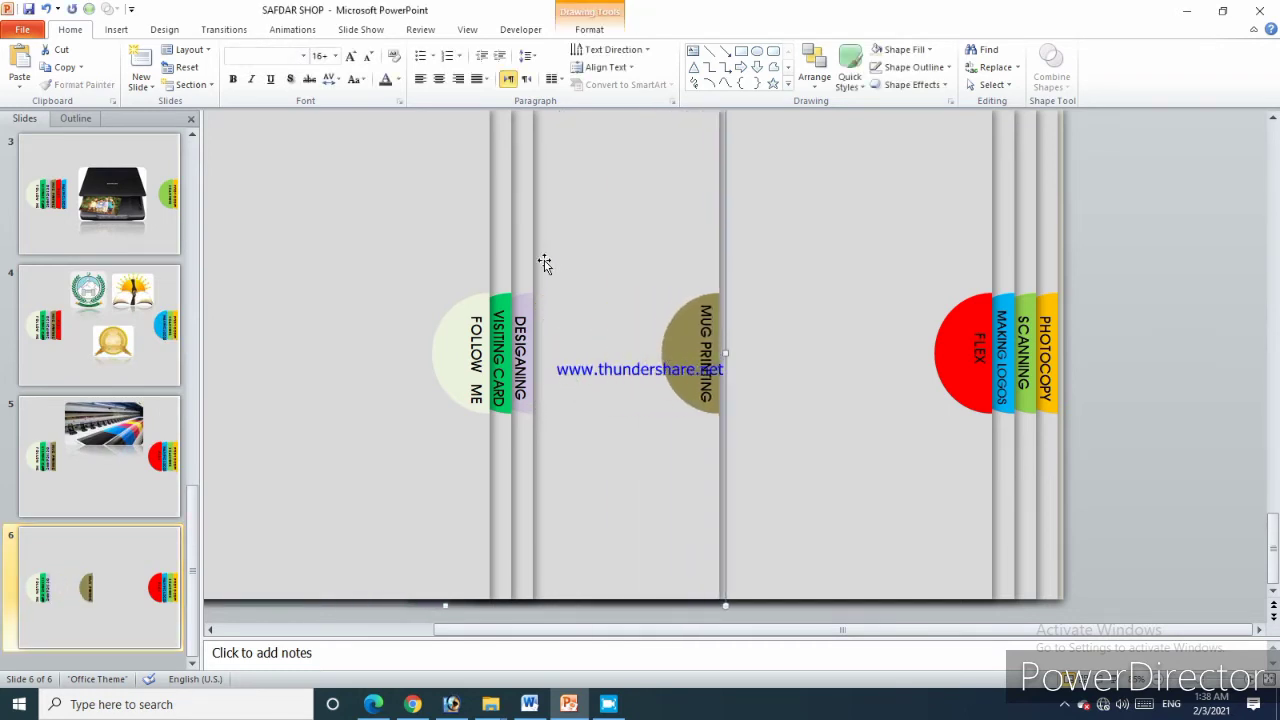
key(Right)
key(Right)
key(Right)
key(Right)
key(Right)
key(Right)
key(Right)
key(Right)
key(Right)
key(Right)
key(Right)
key(Right)
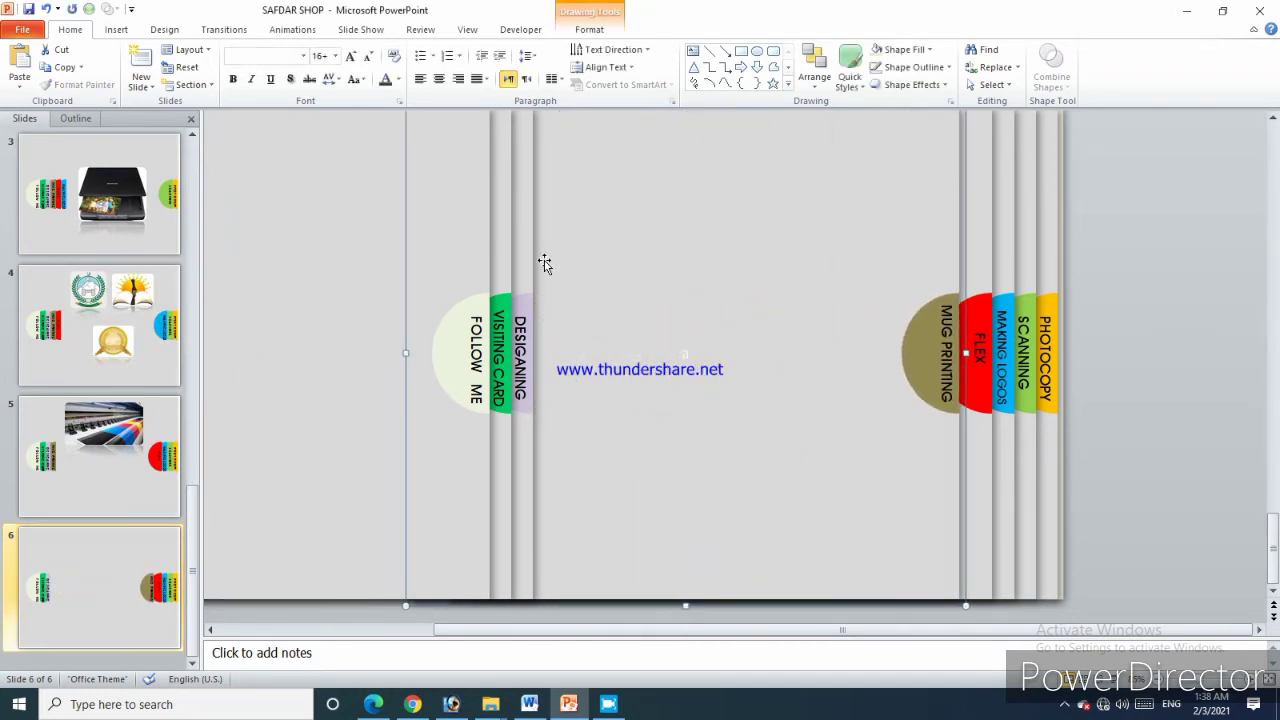
key(Right)
key(Right)
key(Left)
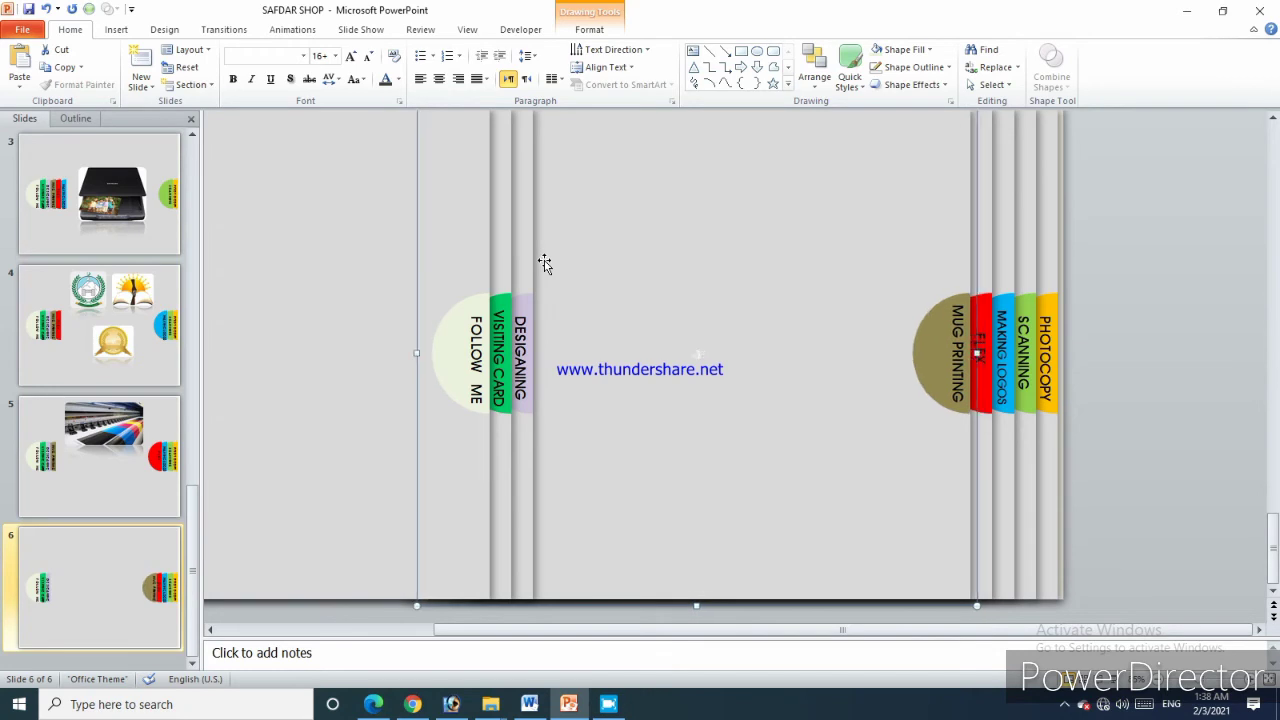
Duplicate slide 6 as slide 7.
right_click(120, 570)
click(170, 384)
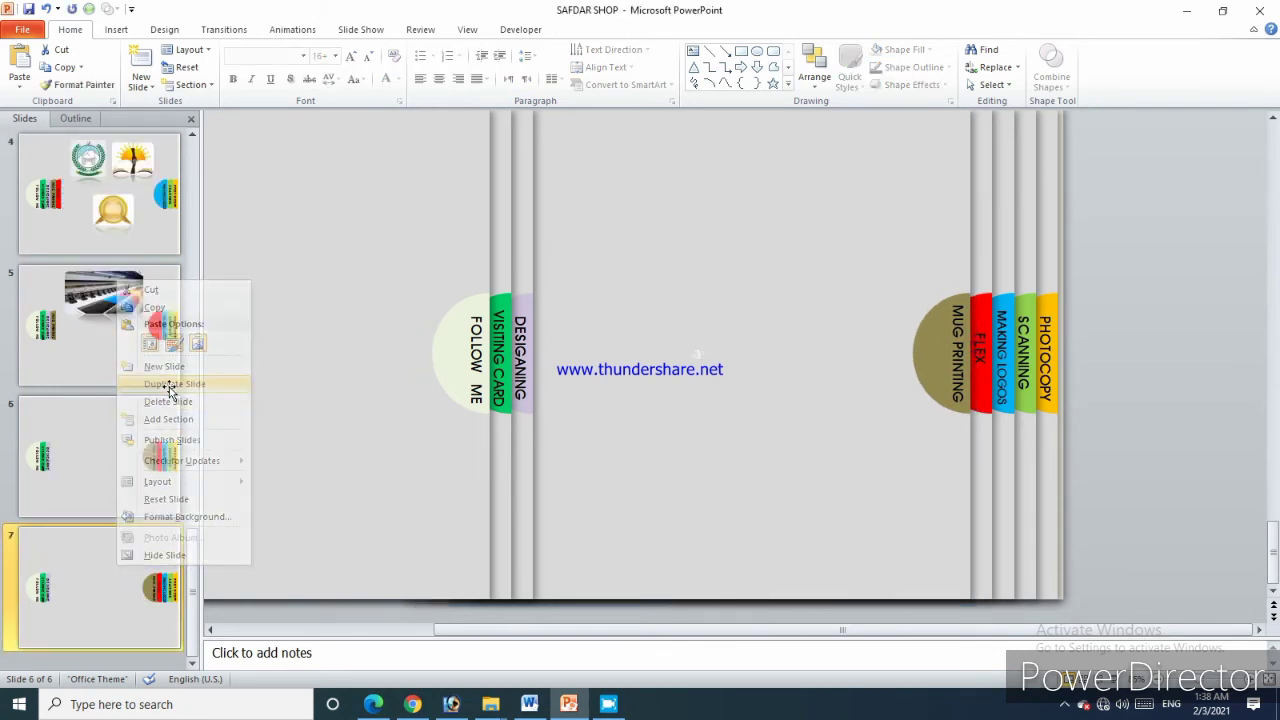
click(740, 328)
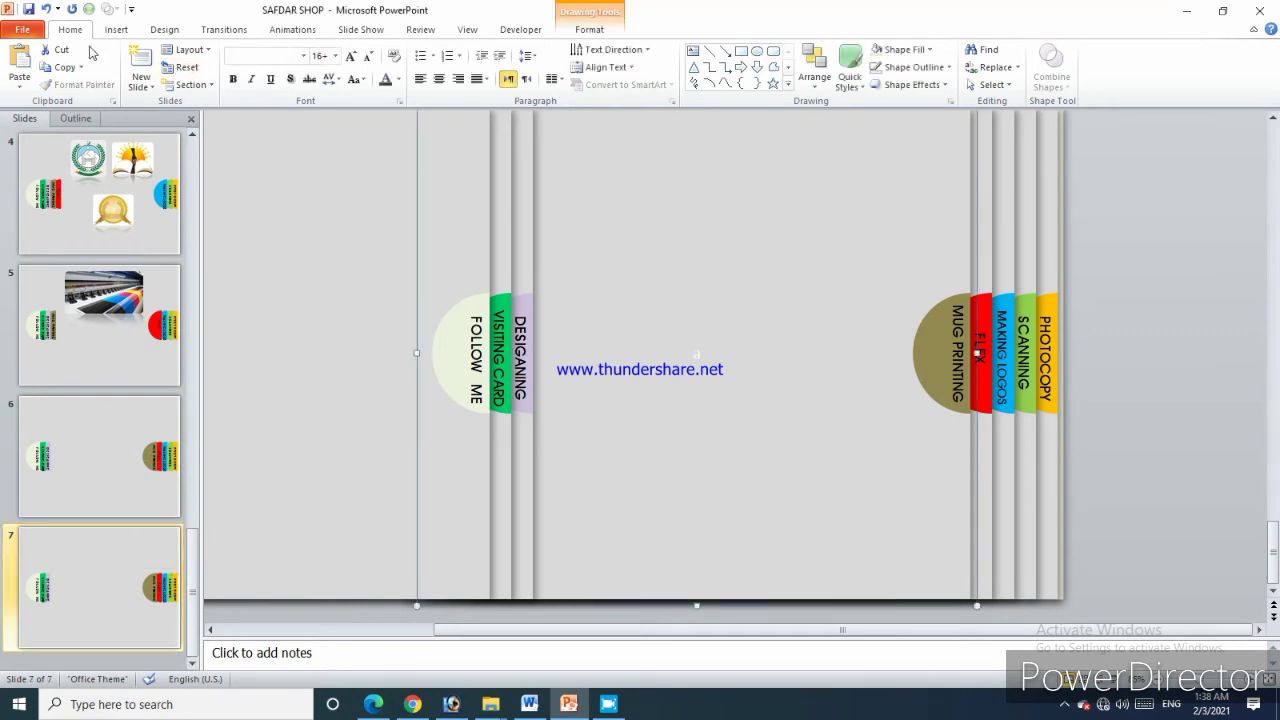
Insert the Mug-Printing photo onto slide 7.
click(116, 29)
click(62, 60)
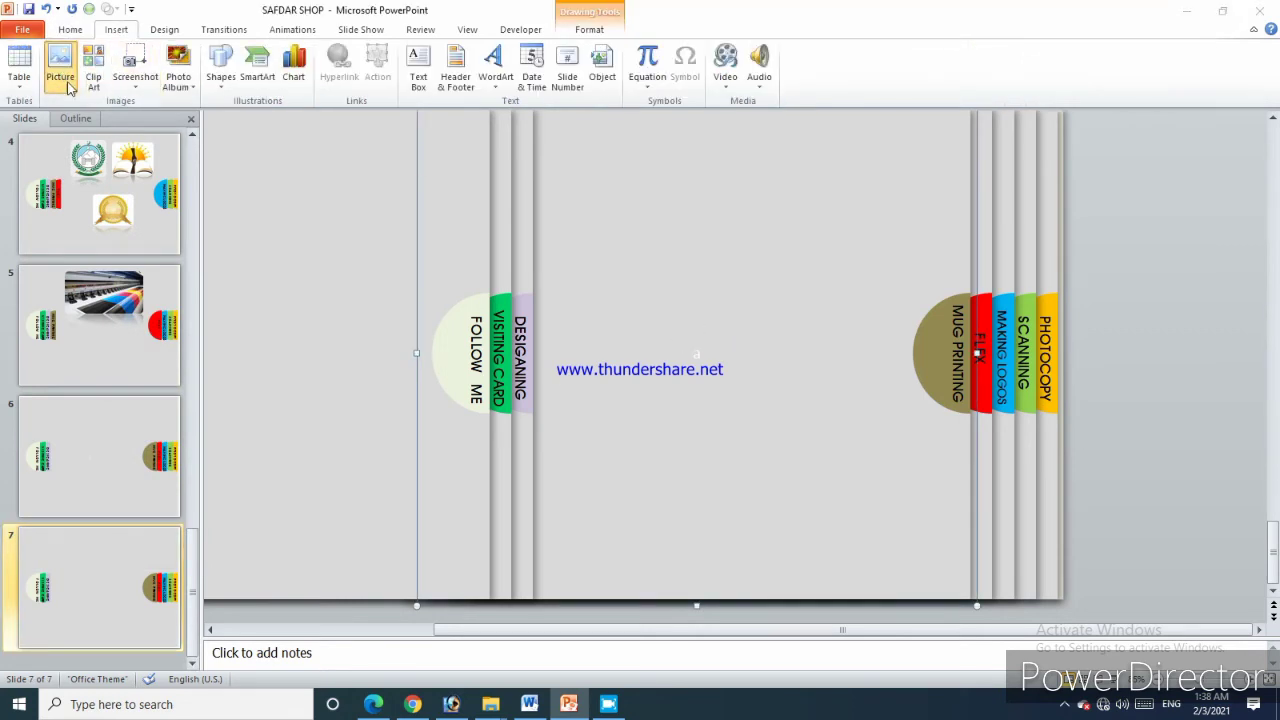
scroll(531, 227, down, 3)
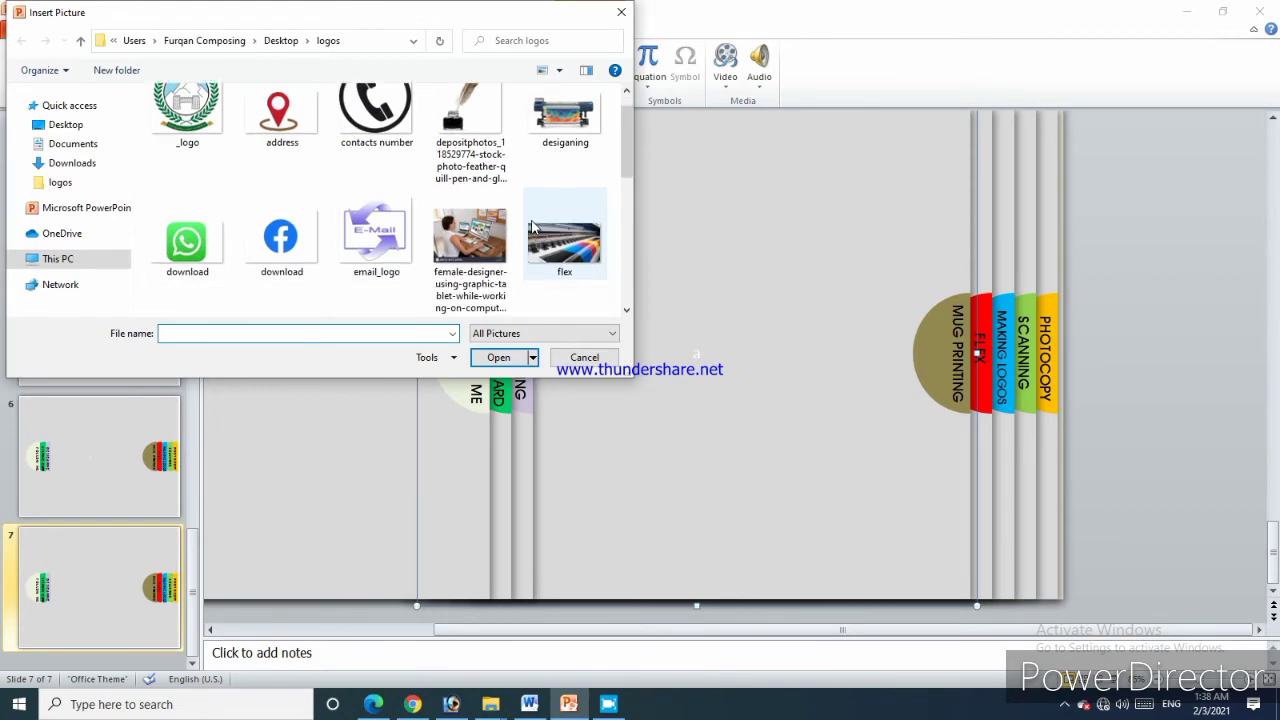
scroll(531, 227, down, 3)
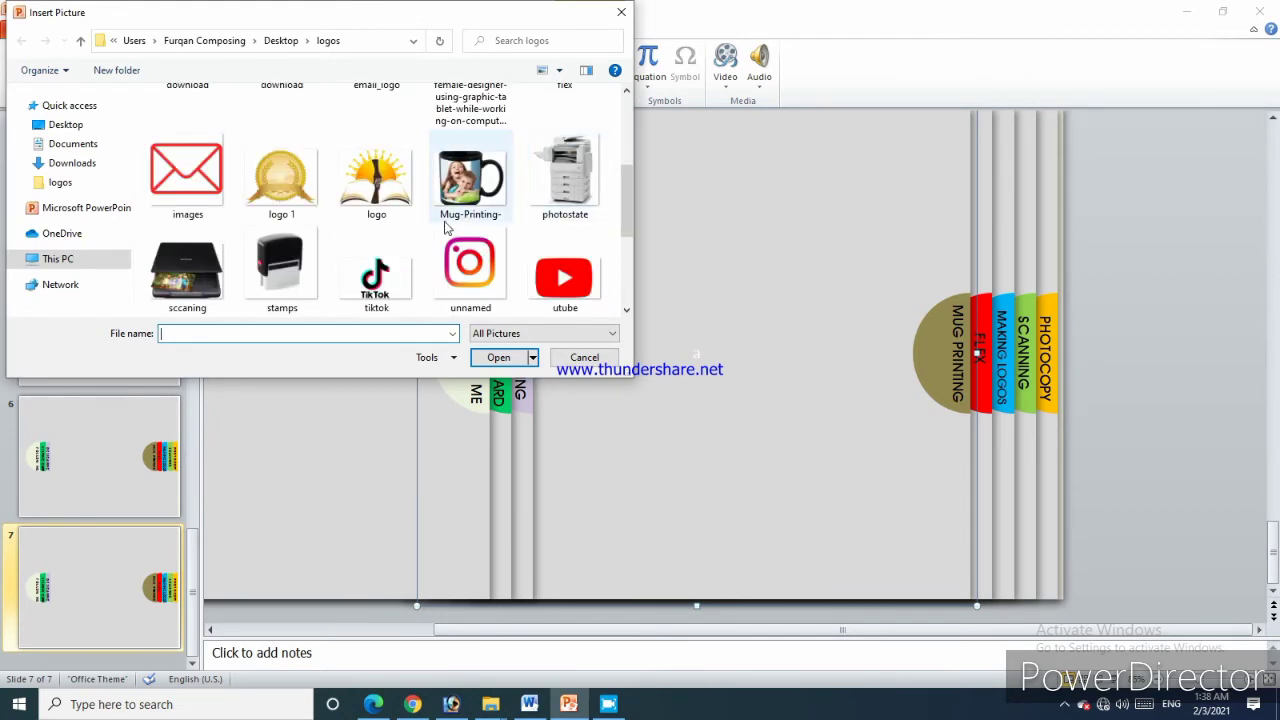
click(470, 180)
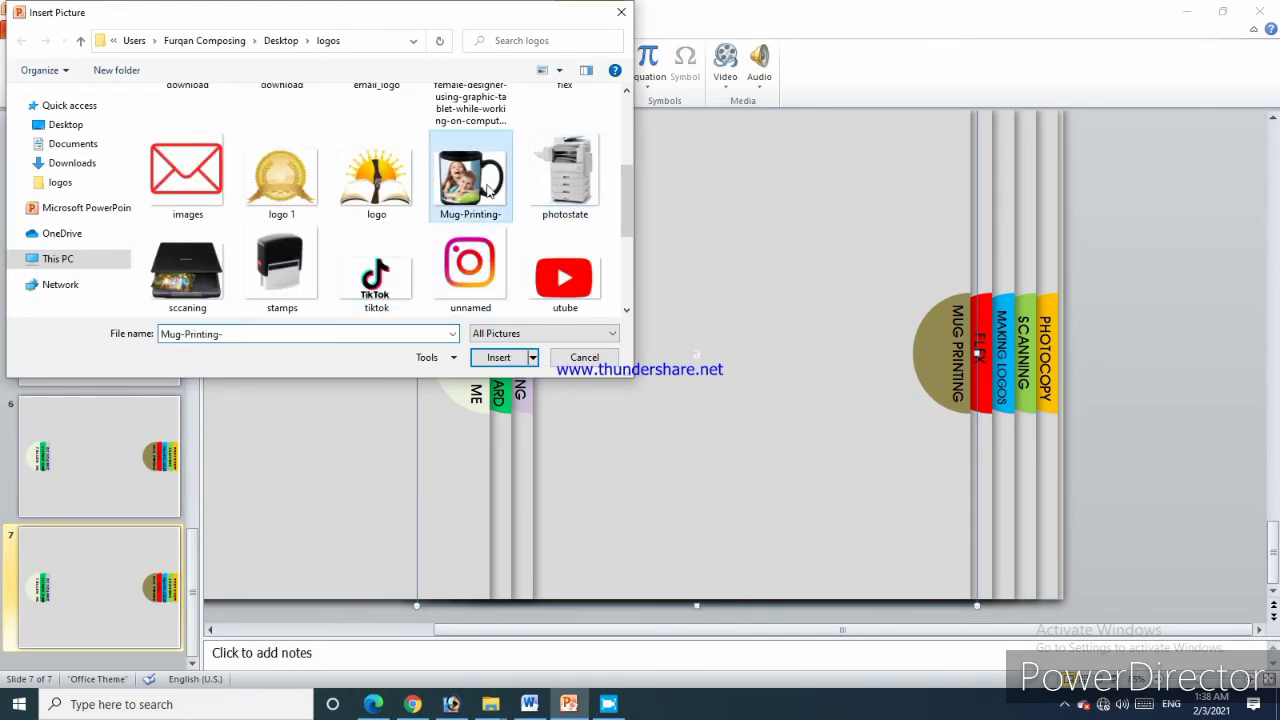
click(498, 357)
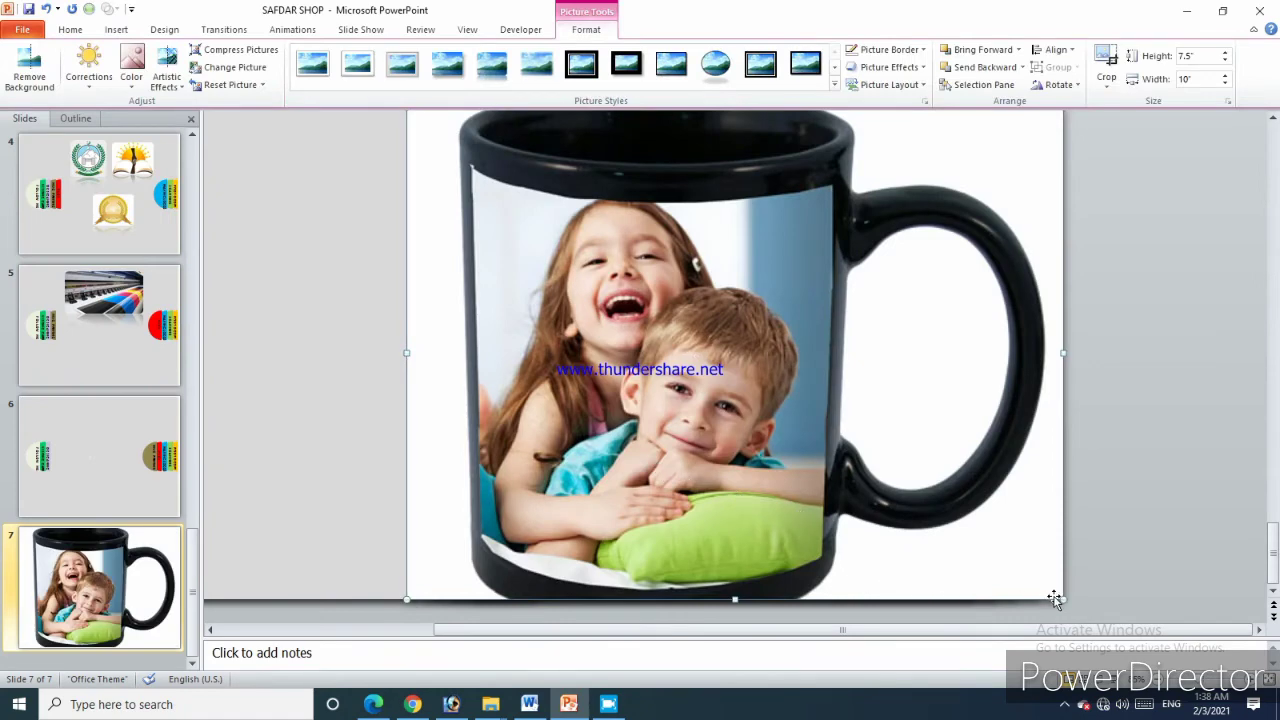
Shrink the mug photo to 3.5 by 4.67 inches with a rounded reflected style, then delete it.
drag(1065, 600, 712, 338)
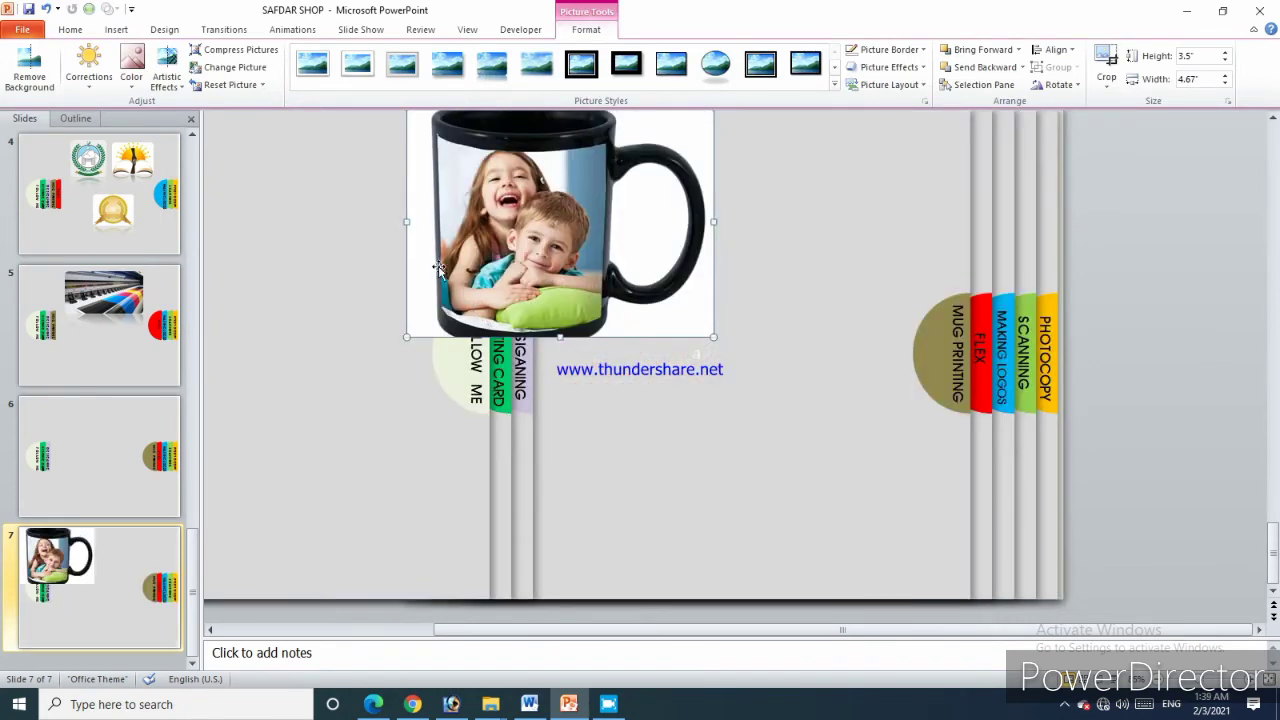
drag(430, 259, 625, 275)
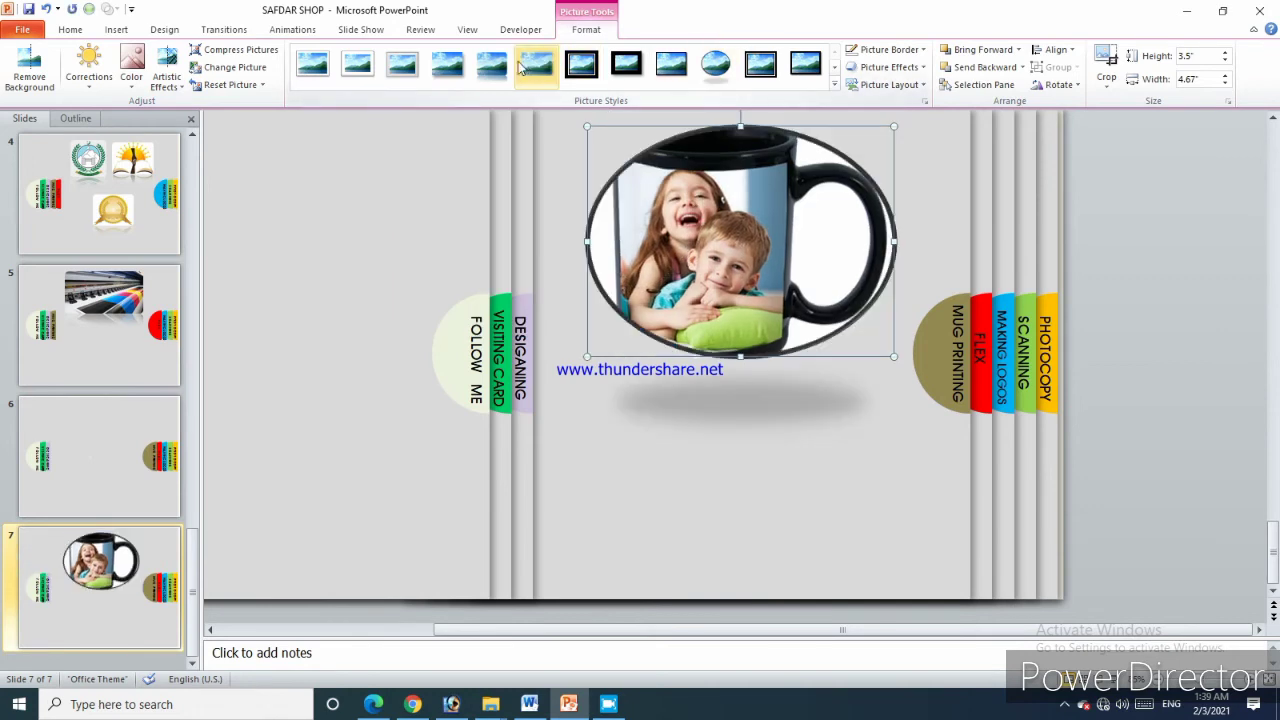
click(492, 63)
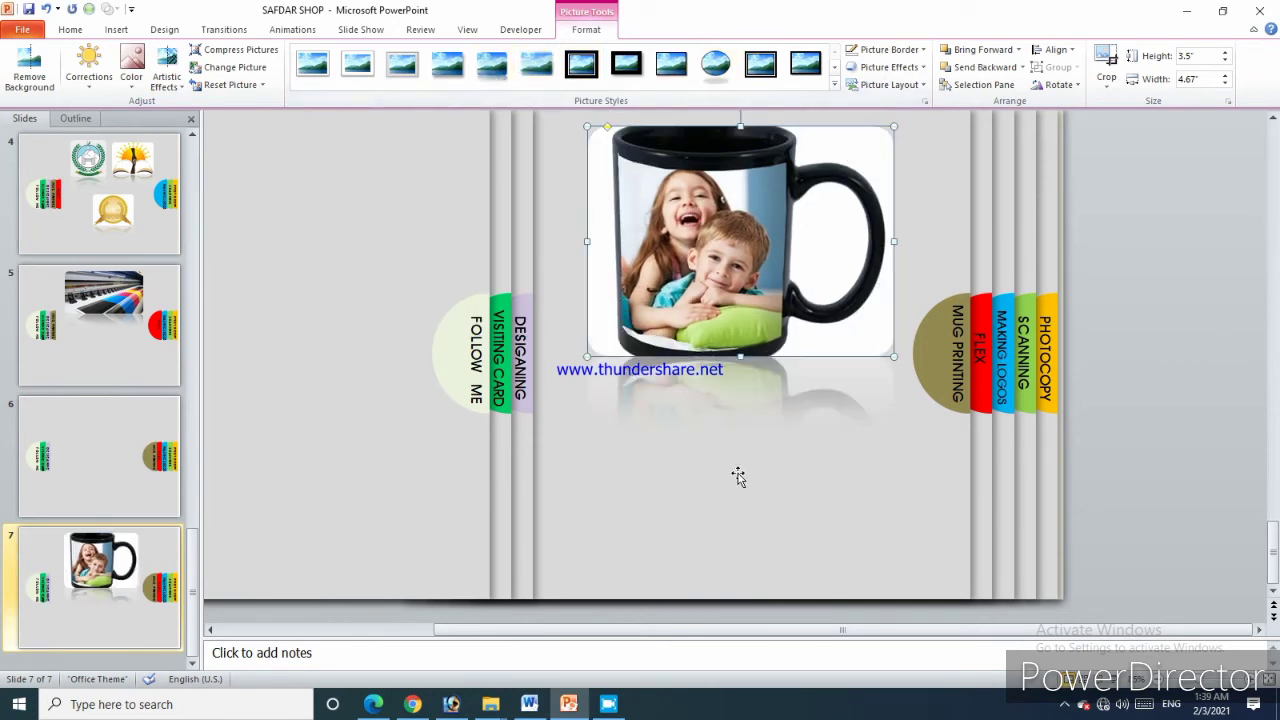
click(898, 300)
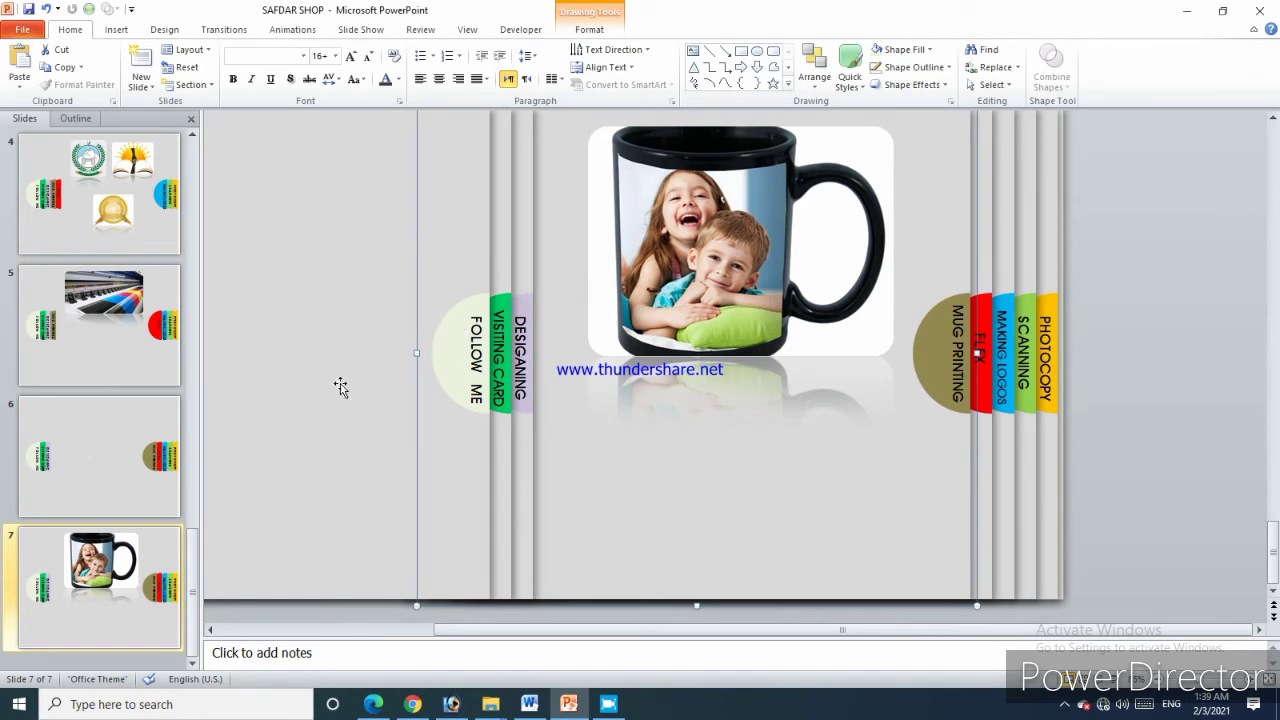
click(717, 220)
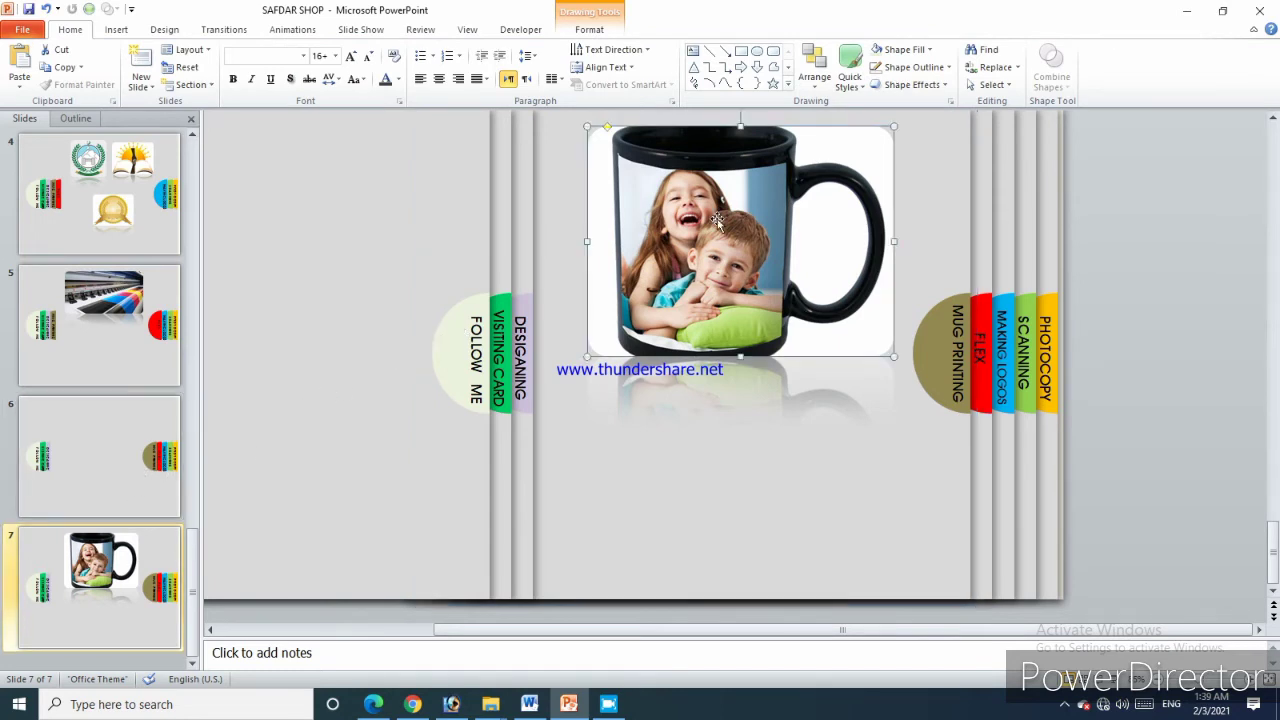
key(Delete)
Insert the Mug-Printing photo onto slide 6.
click(98, 455)
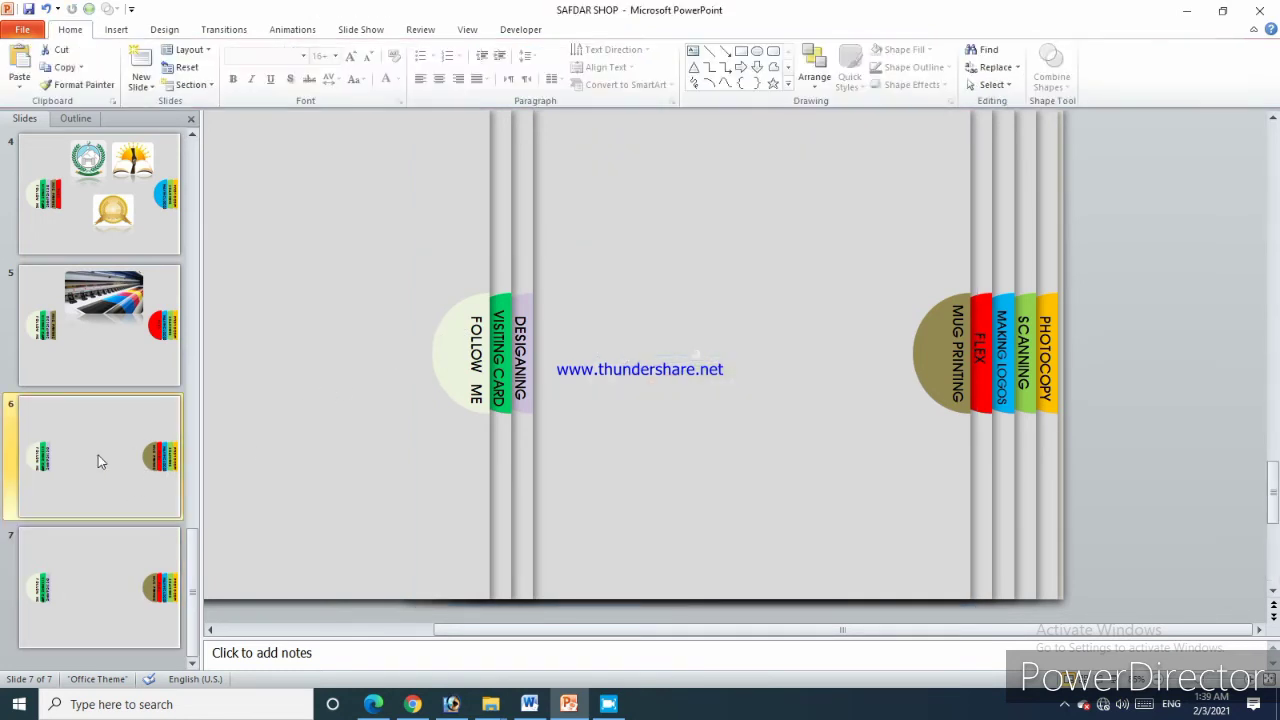
click(114, 30)
click(58, 62)
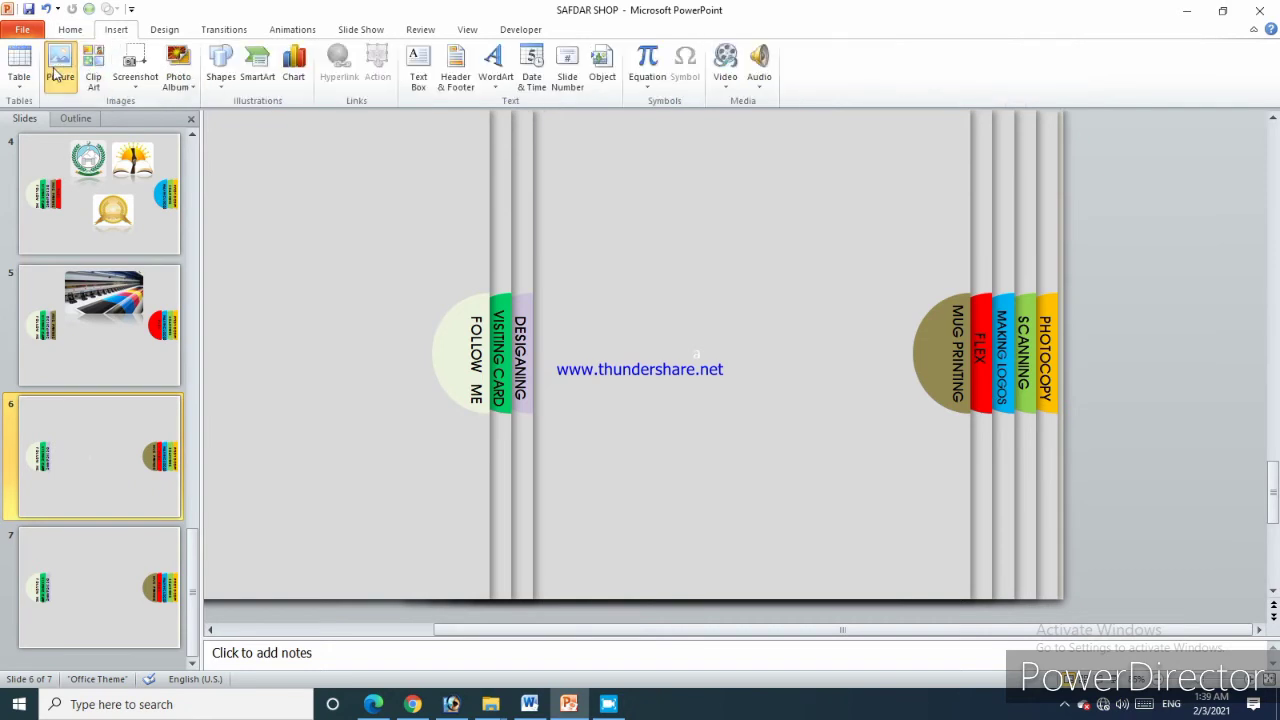
scroll(340, 245, down, 1)
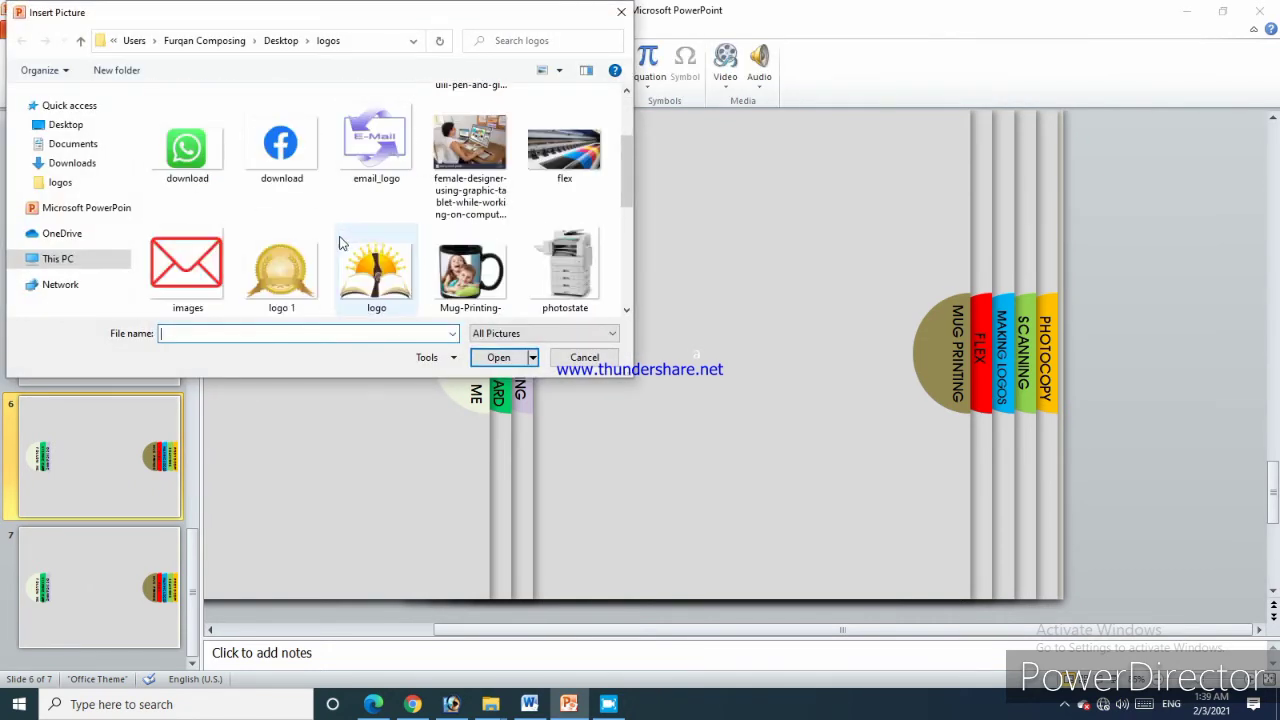
scroll(325, 263, down, 2)
click(466, 105)
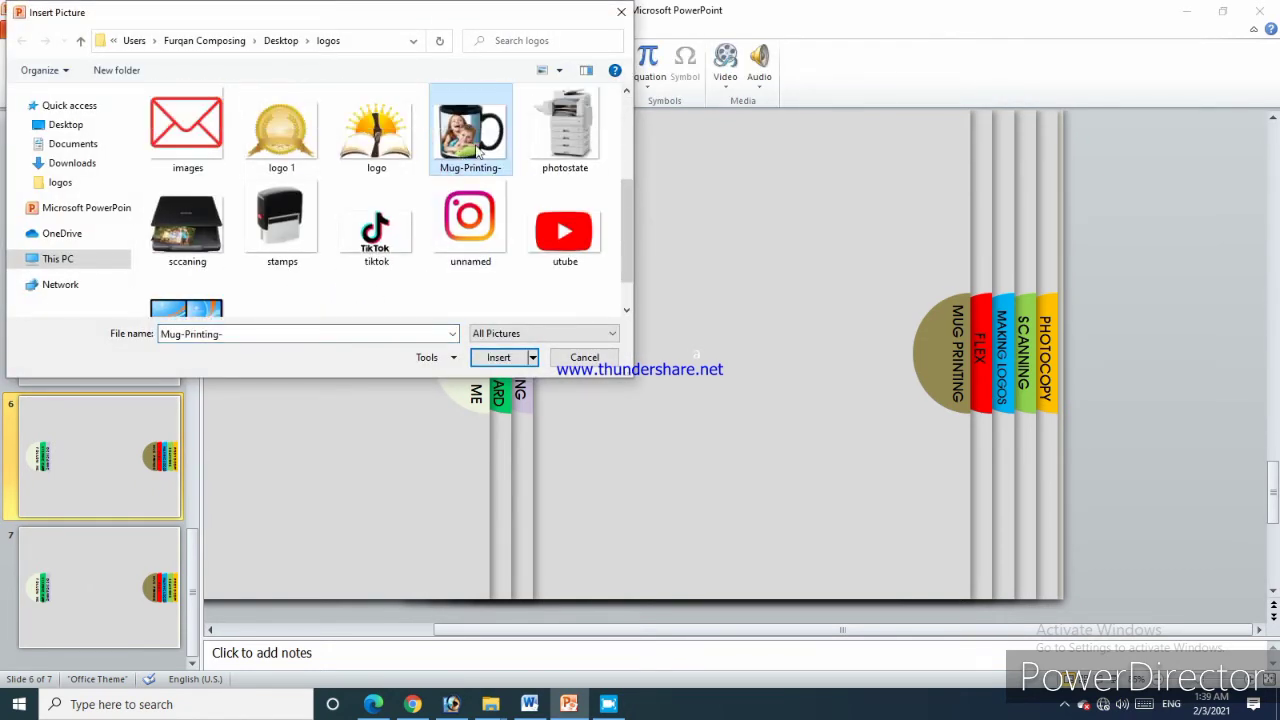
click(497, 358)
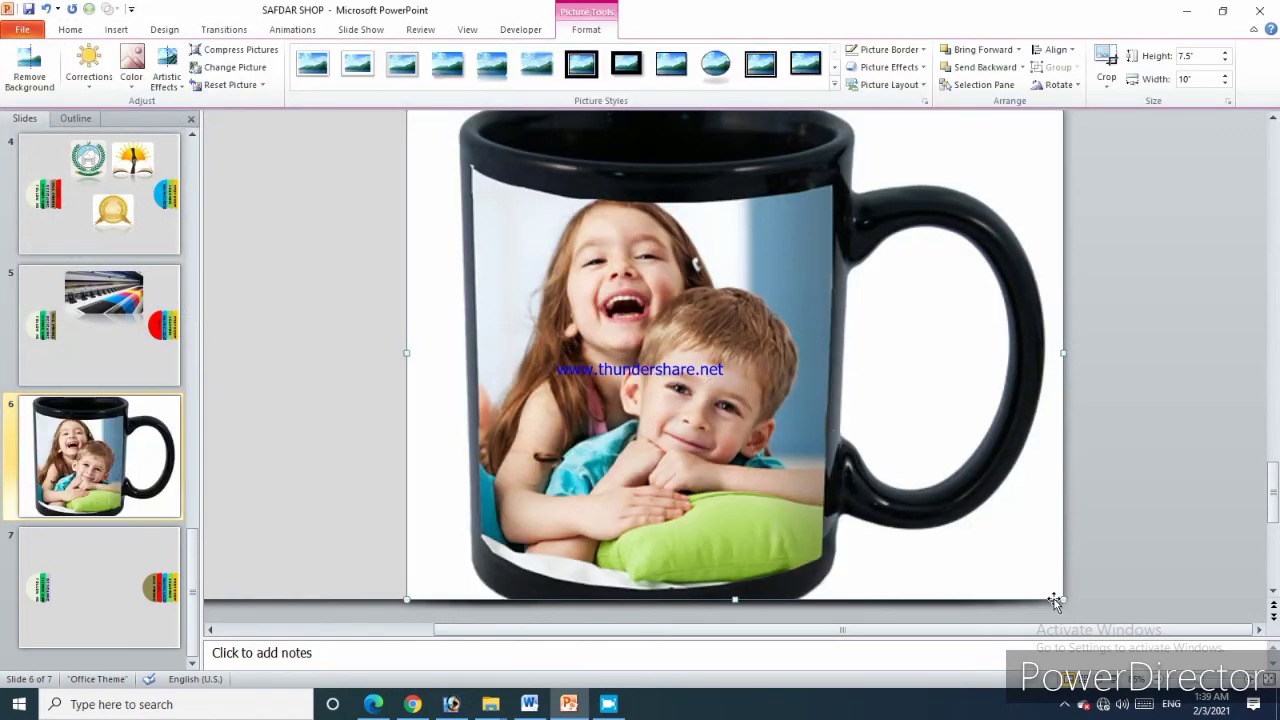
Resize the mug photo to 3.17 by 4.22 inches, centre it between the tabs, apply Reflected Rounded Rectangle.
drag(1062, 598, 610, 280)
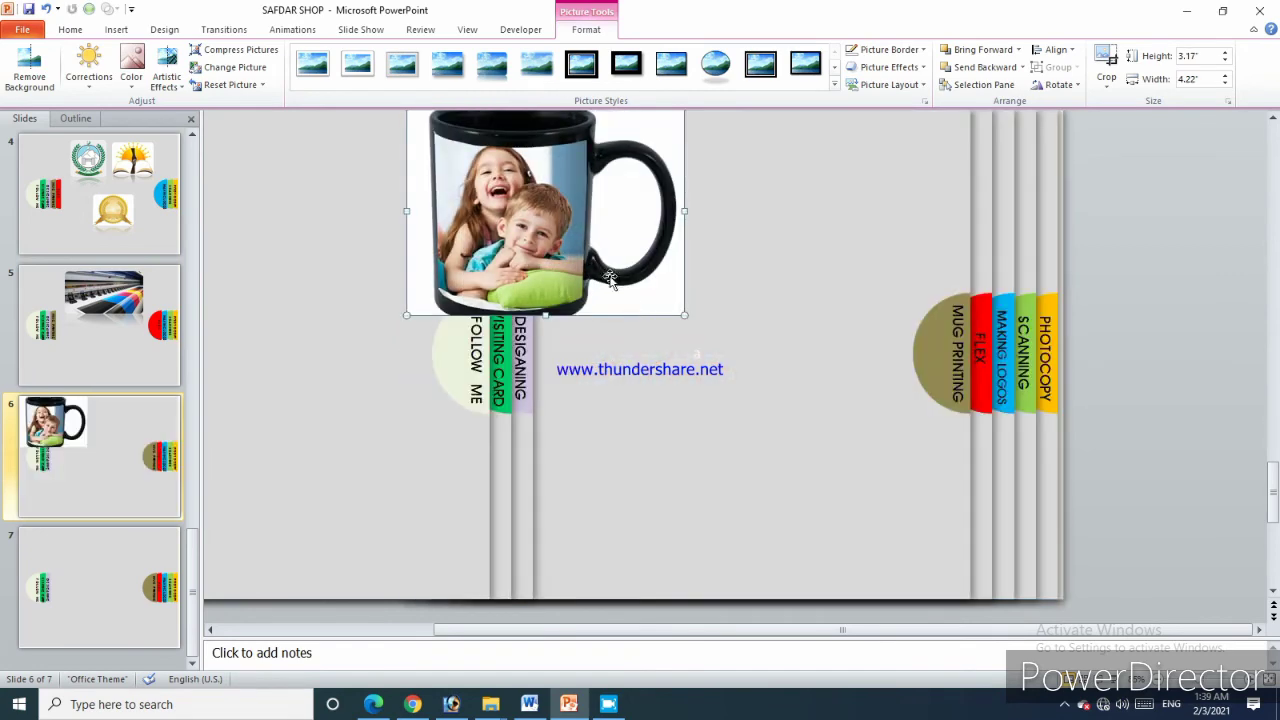
drag(570, 215, 734, 268)
click(715, 64)
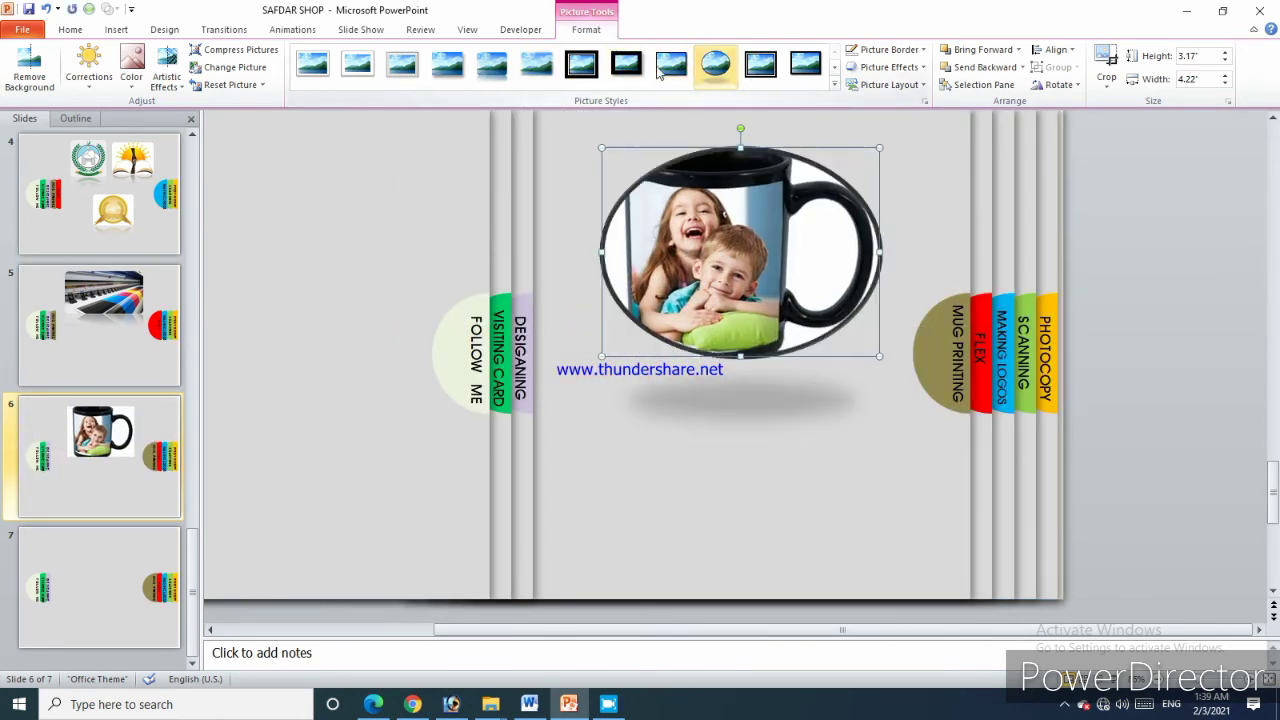
click(486, 81)
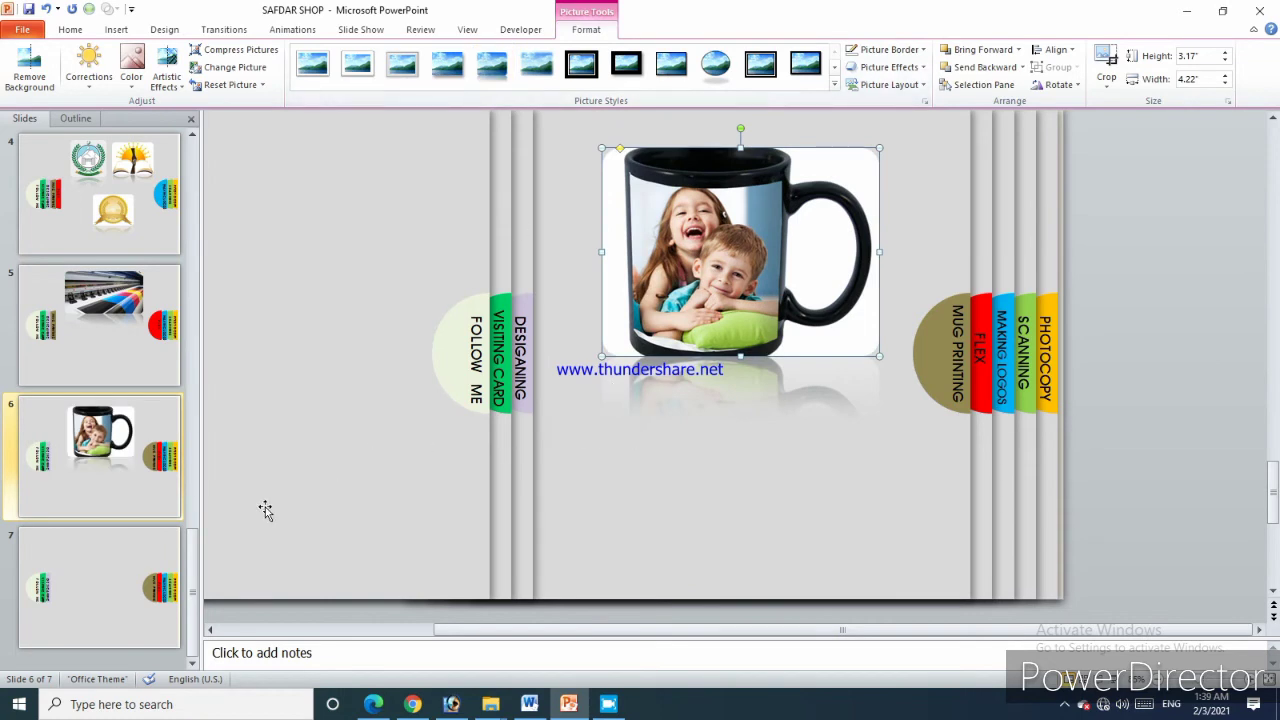
Nudge slide 7's DESIGANING tab to the right edge beside MUG PRINTING.
click(100, 572)
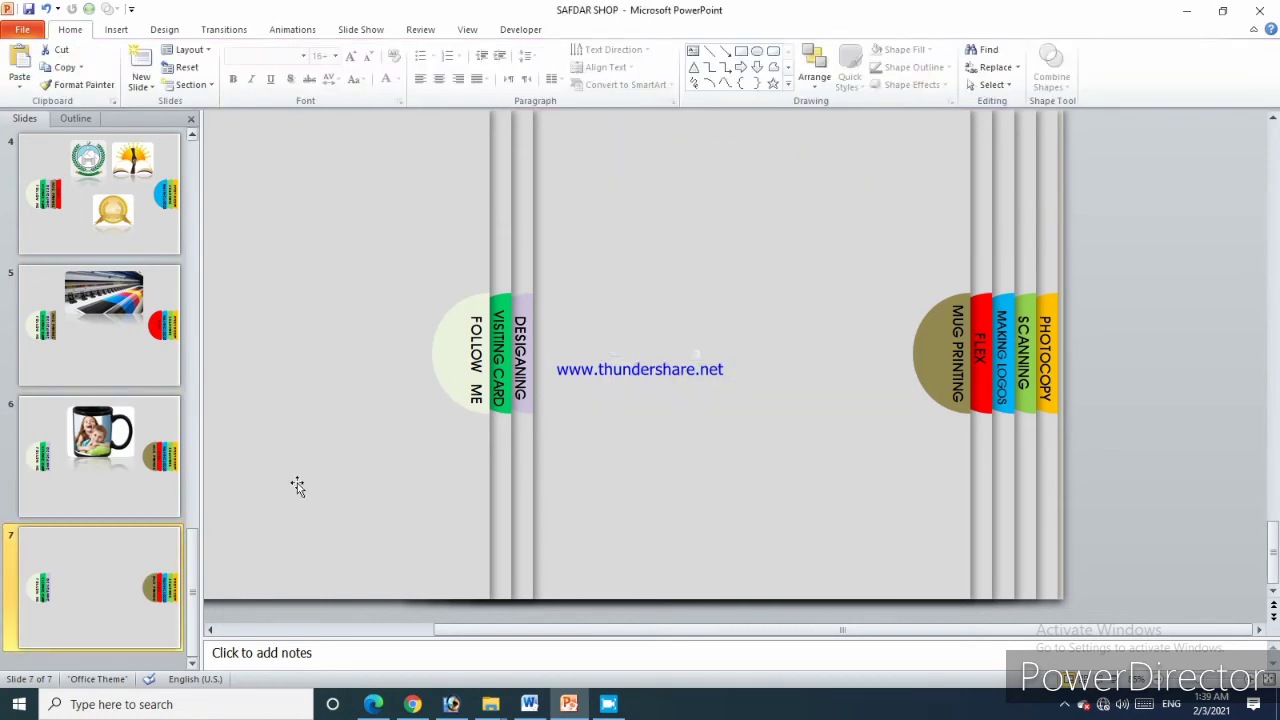
click(527, 272)
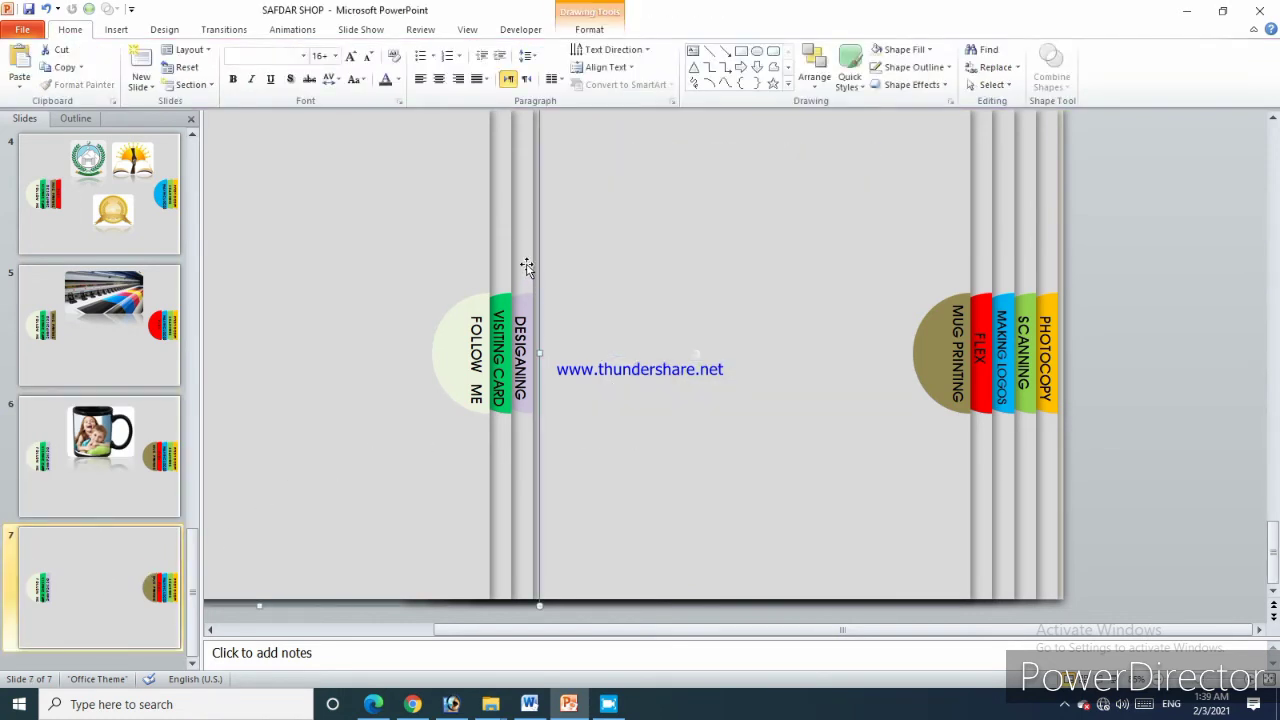
key(Right)
key(Right)
key(Right)
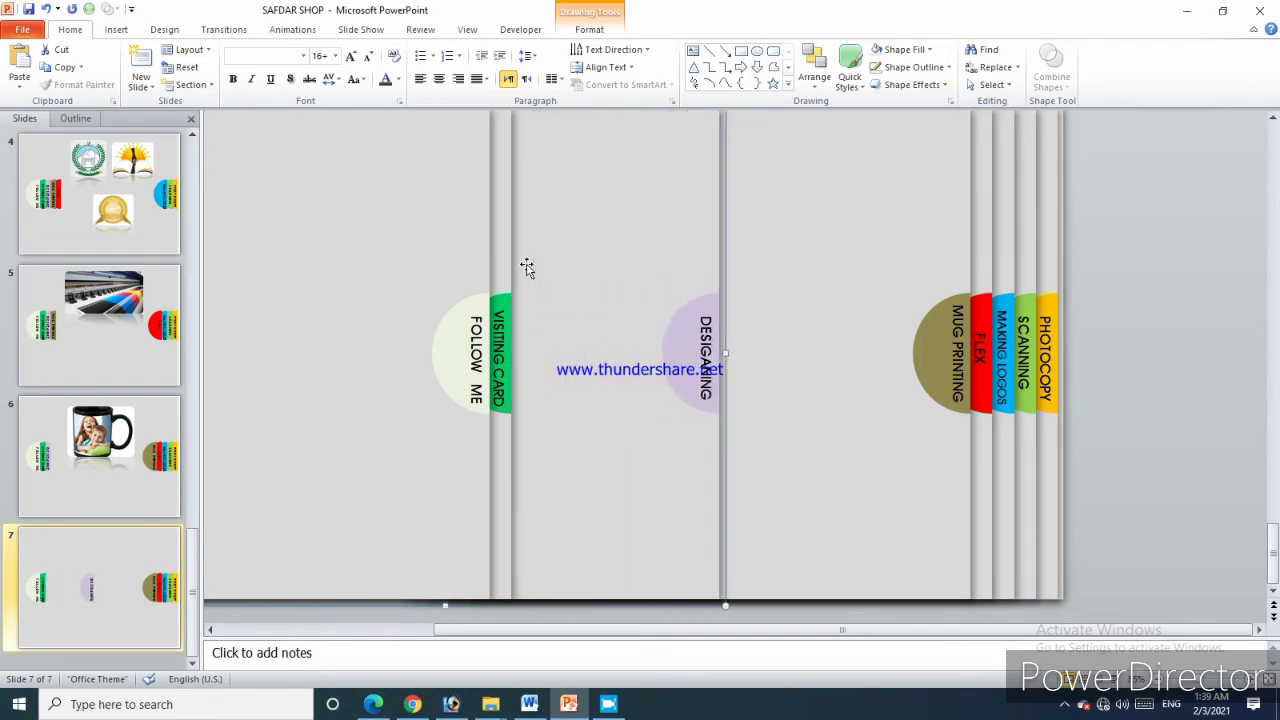
key(Right)
key(Right)
key(Right)
key(Right)
key(Right)
key(Right)
key(Right)
key(Right)
key(Right)
key(Right)
key(Right)
key(Right)
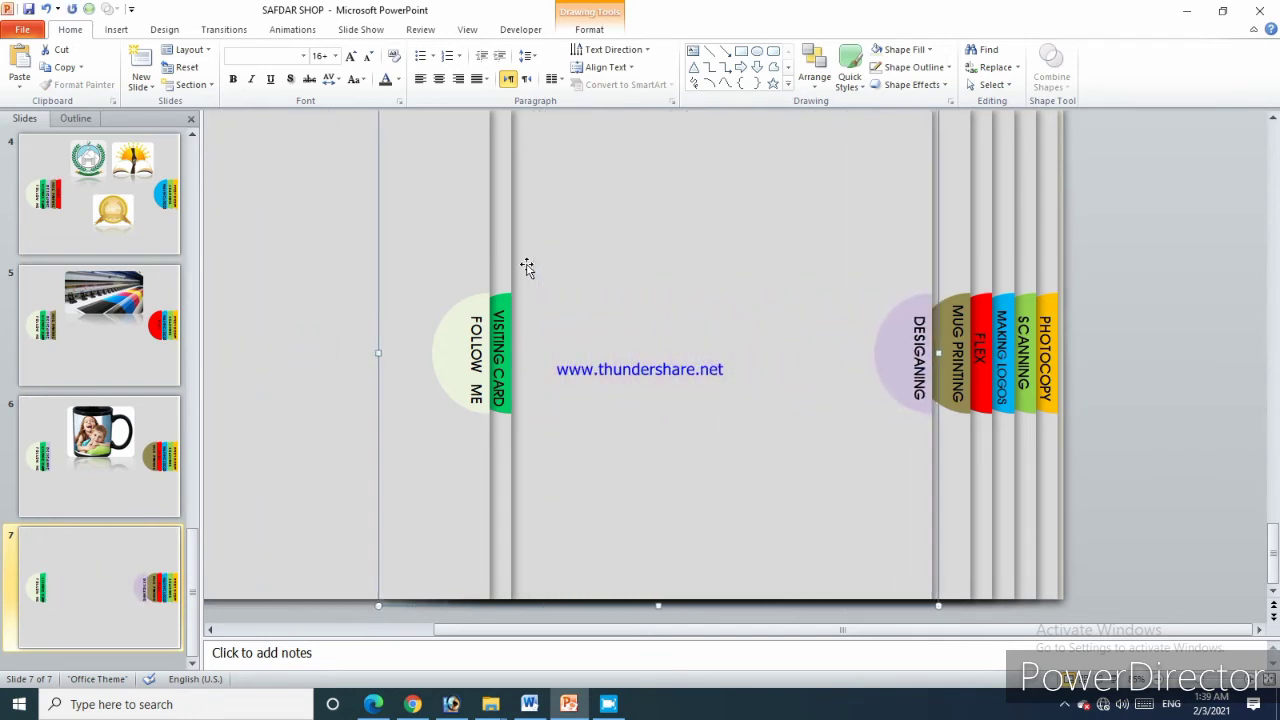
key(Right)
key(Right)
key(Right)
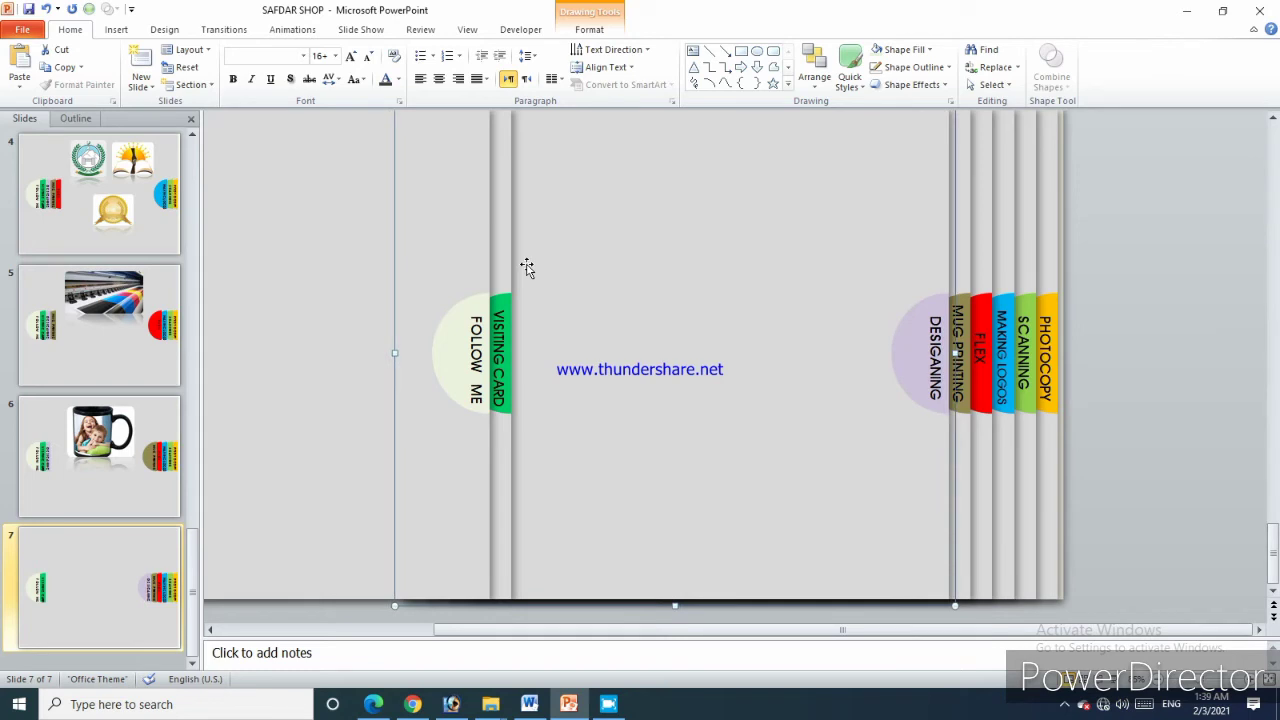
Duplicate slide 7 as slide 8 and choose the female designer photo to insert.
right_click(115, 565)
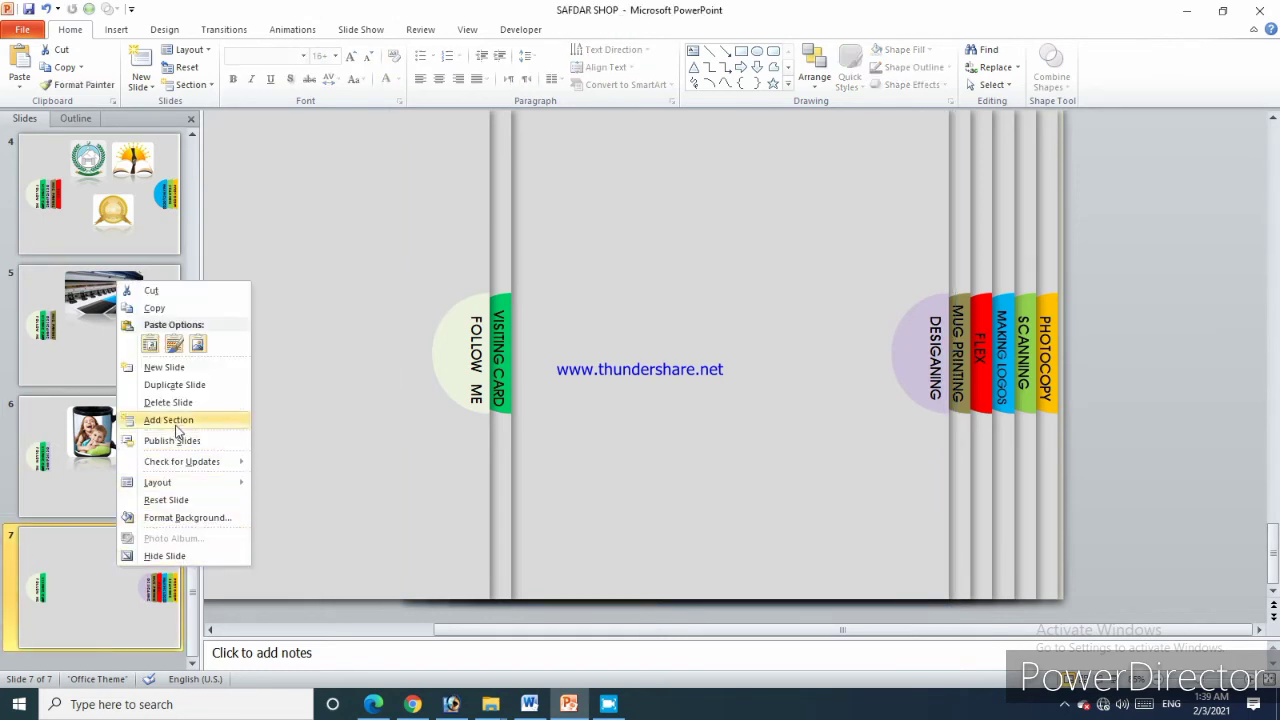
click(174, 385)
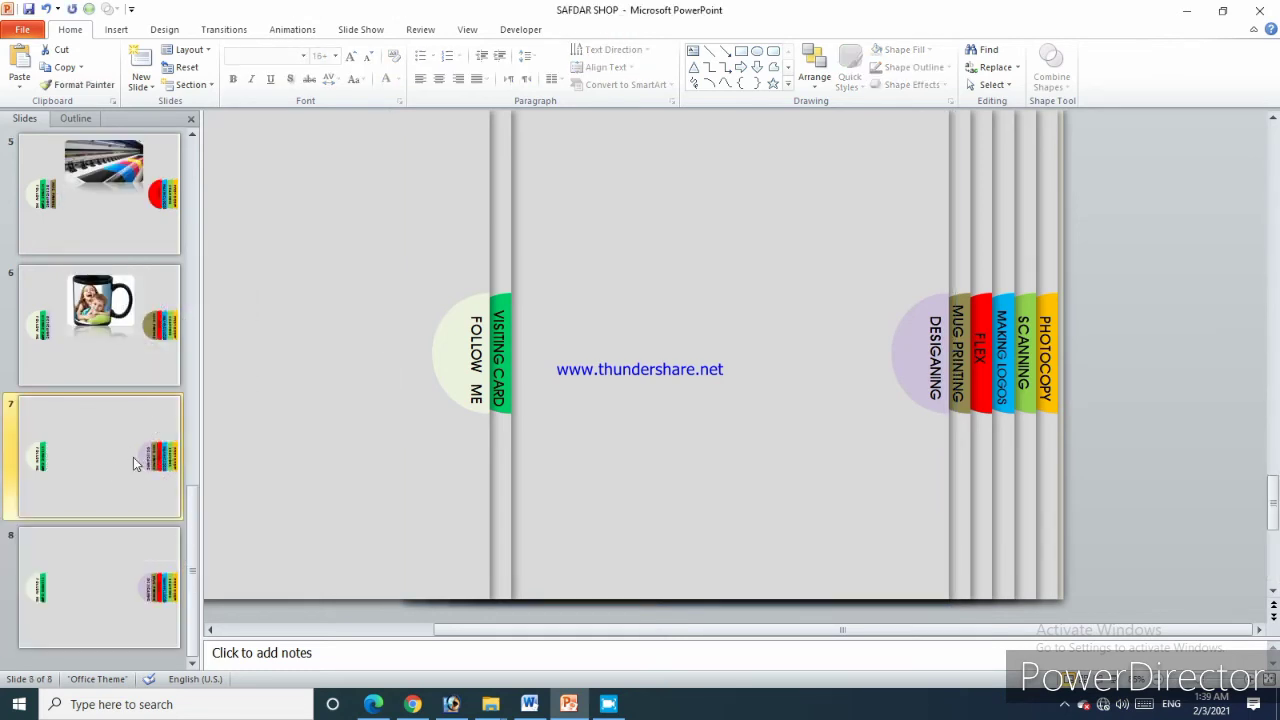
click(107, 30)
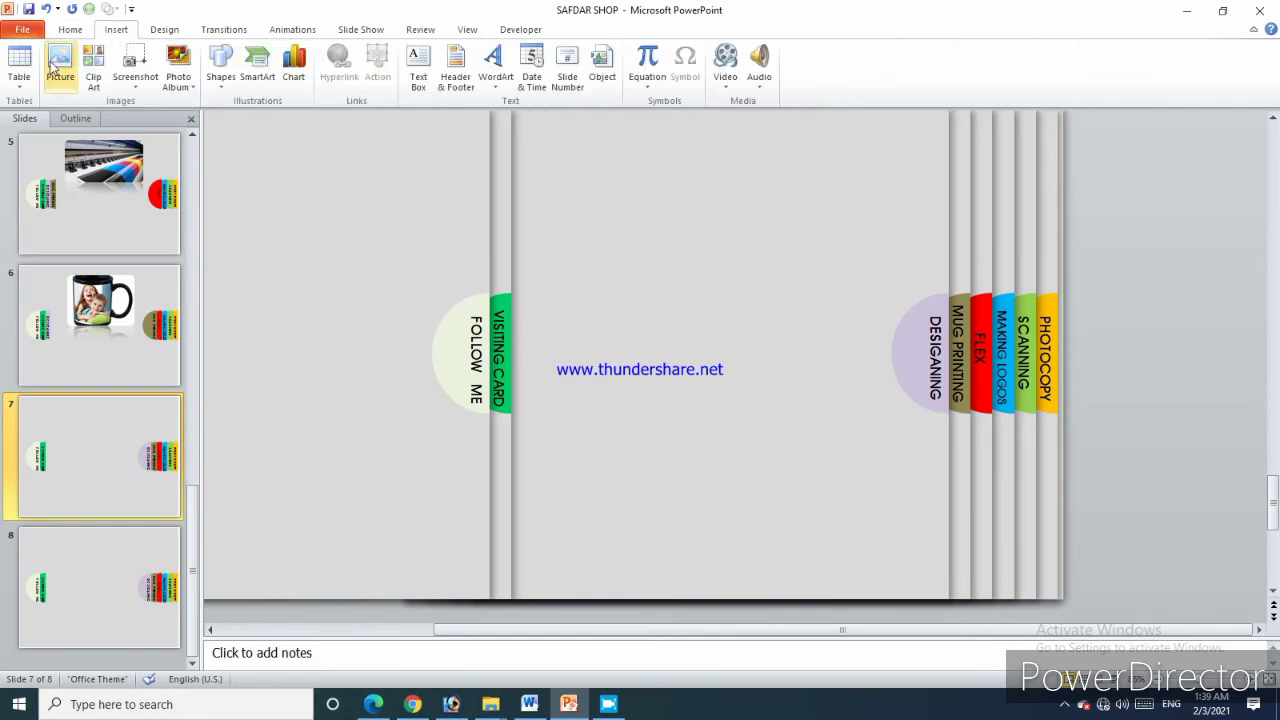
click(60, 62)
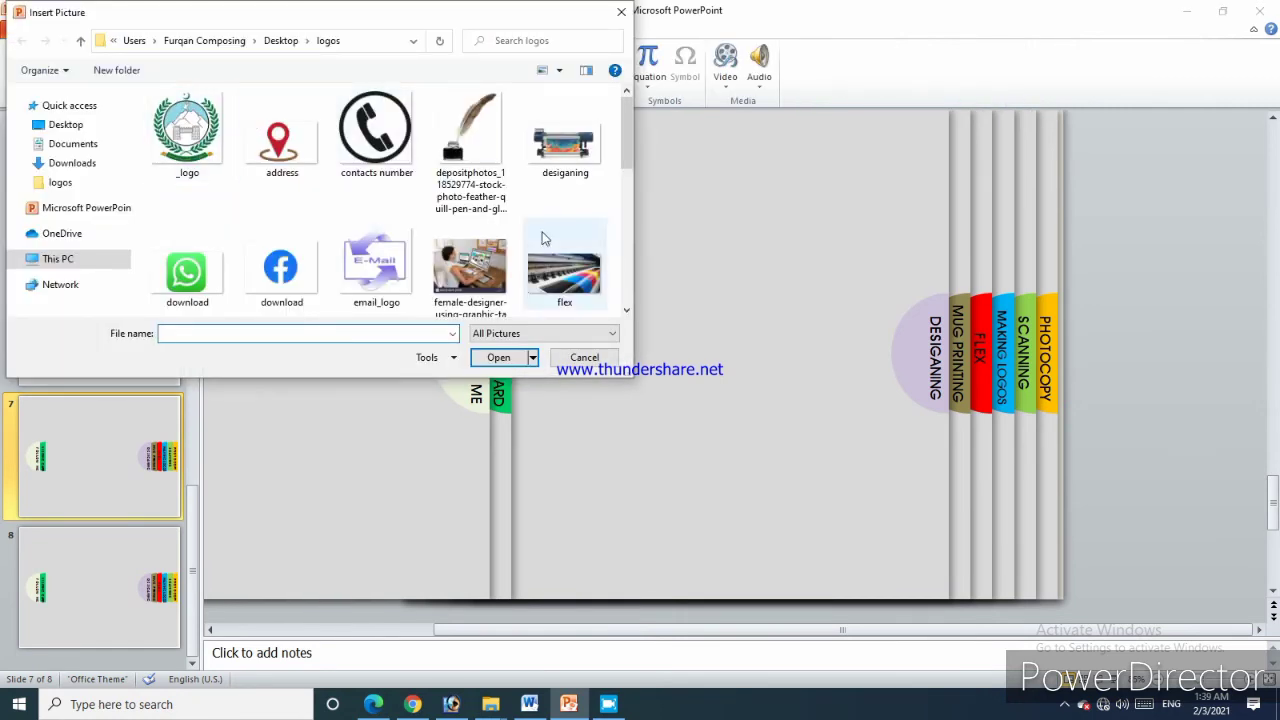
click(483, 262)
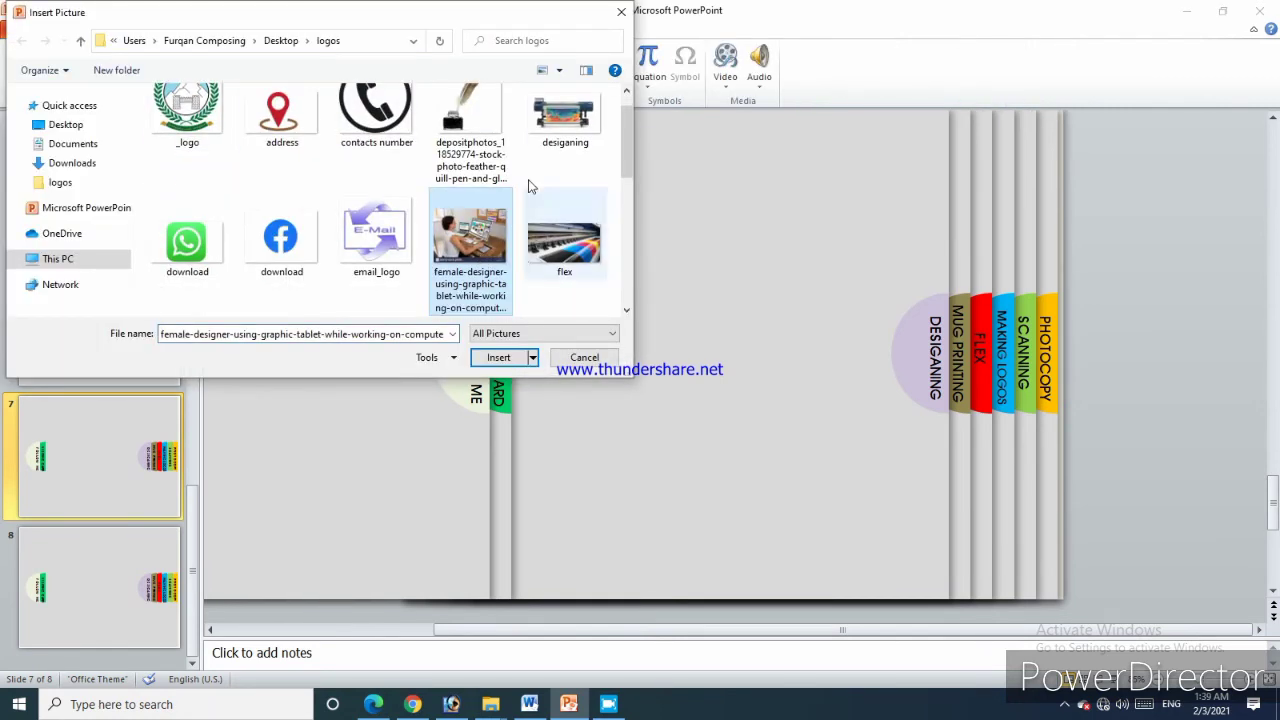
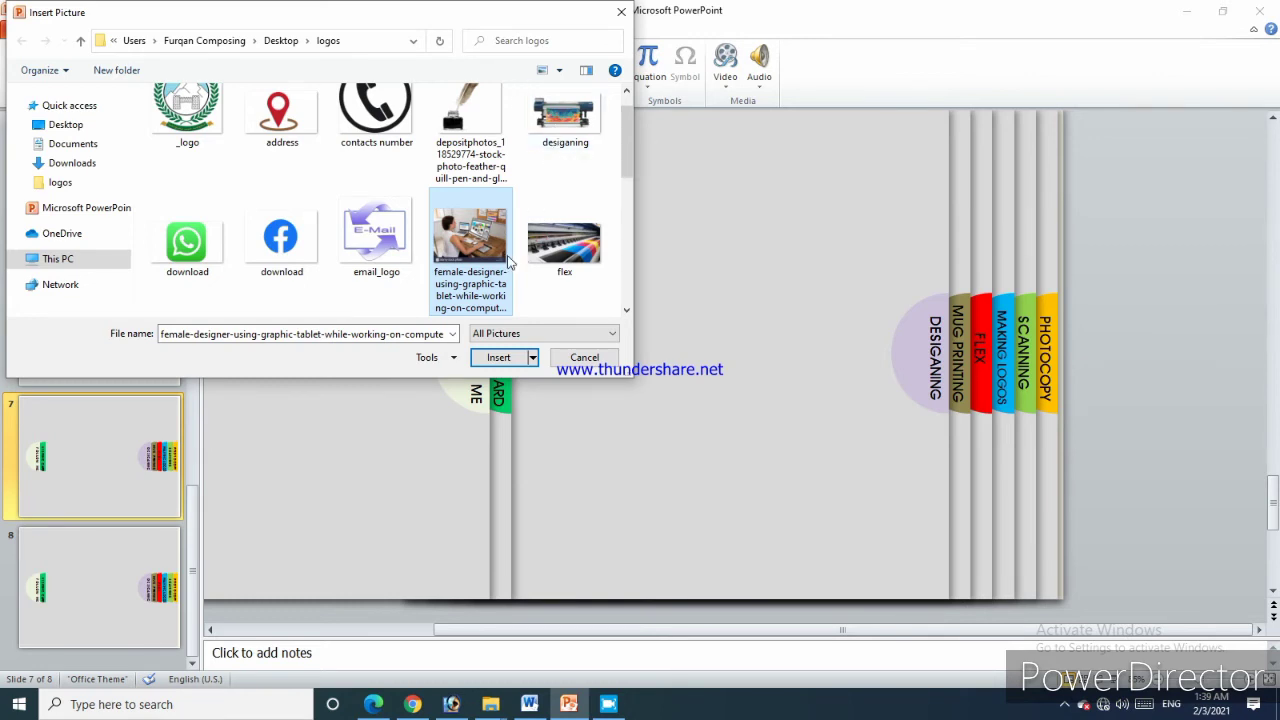
Insert the female-designer photo on slide 7, resized and moved to top centre.
click(498, 357)
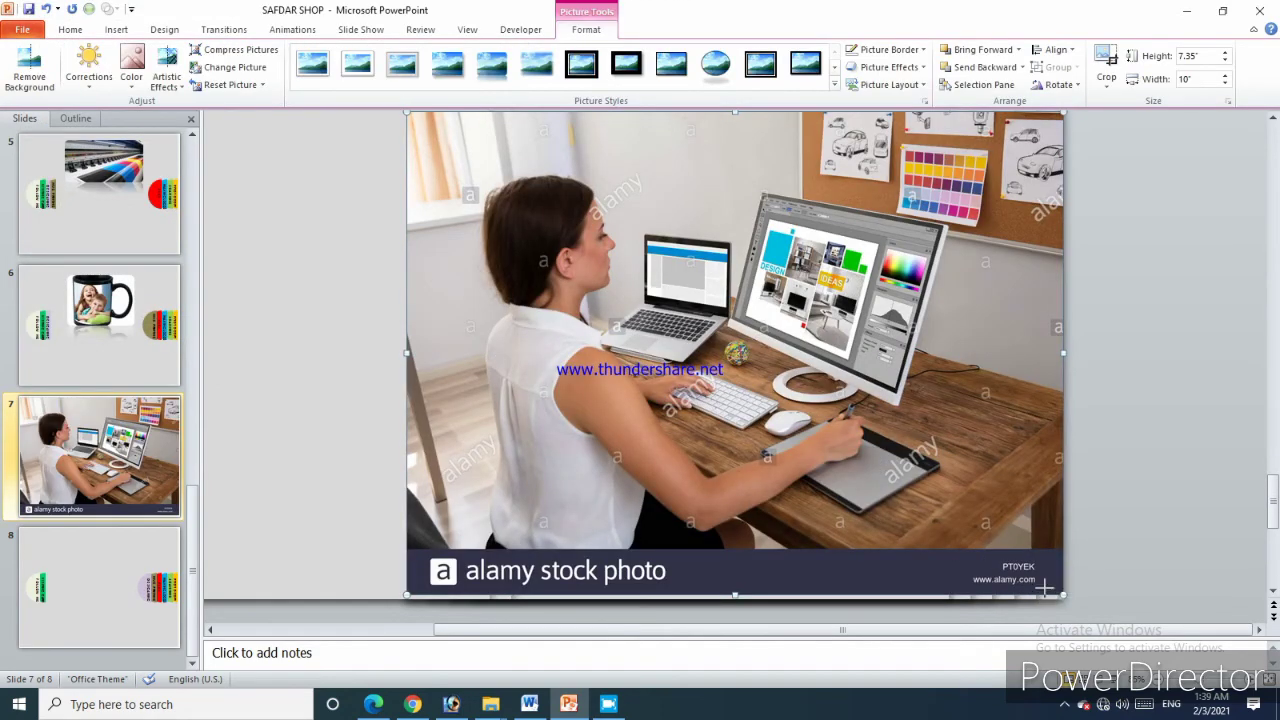
drag(1045, 588, 640, 265)
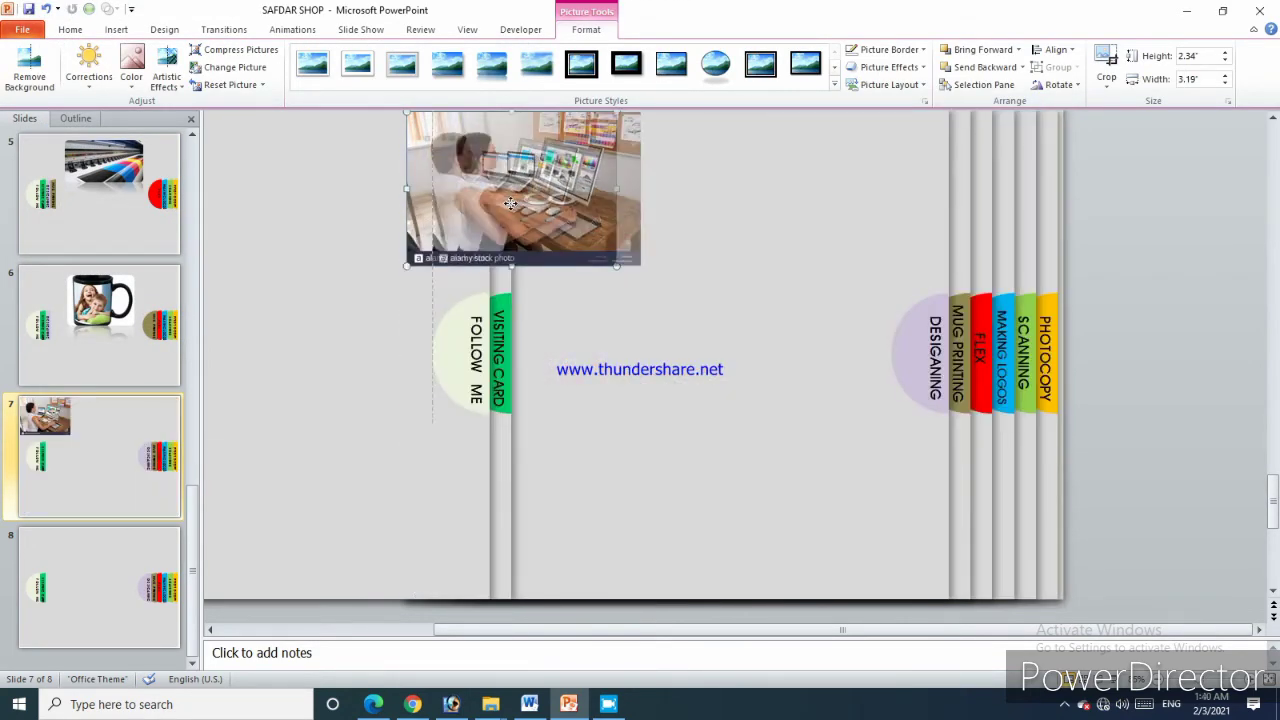
drag(510, 203, 683, 237)
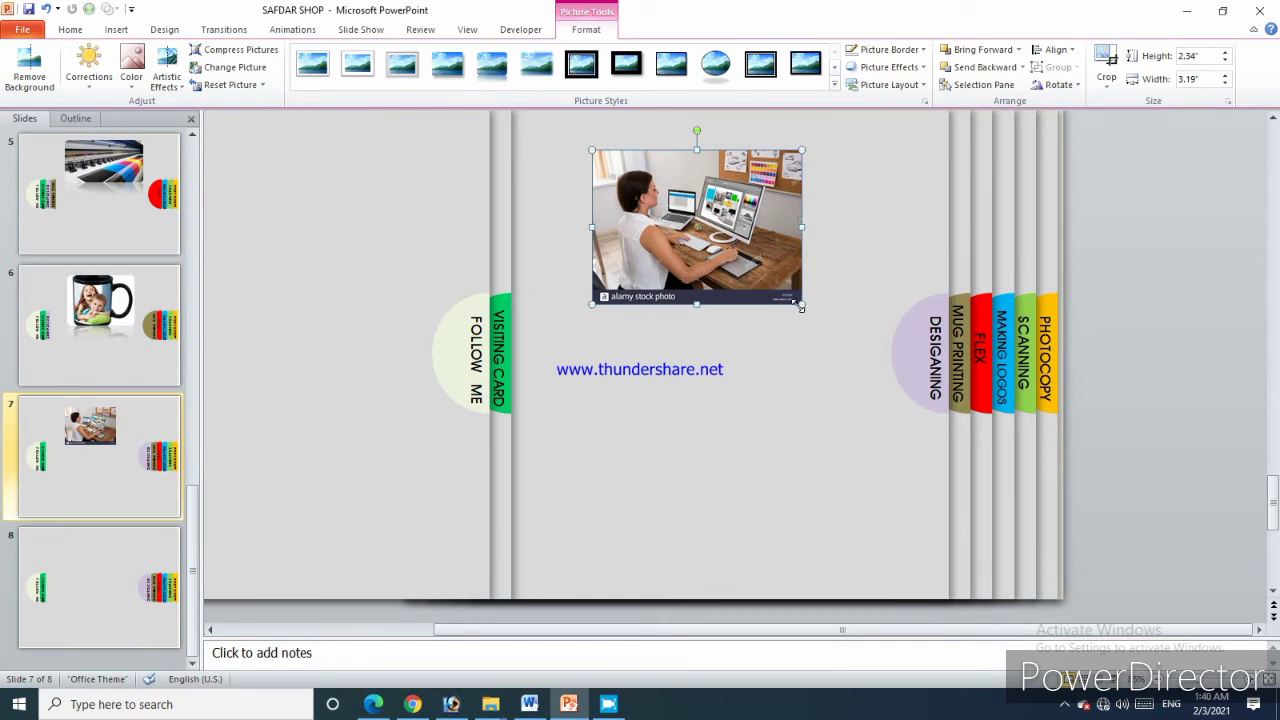
drag(800, 305, 831, 326)
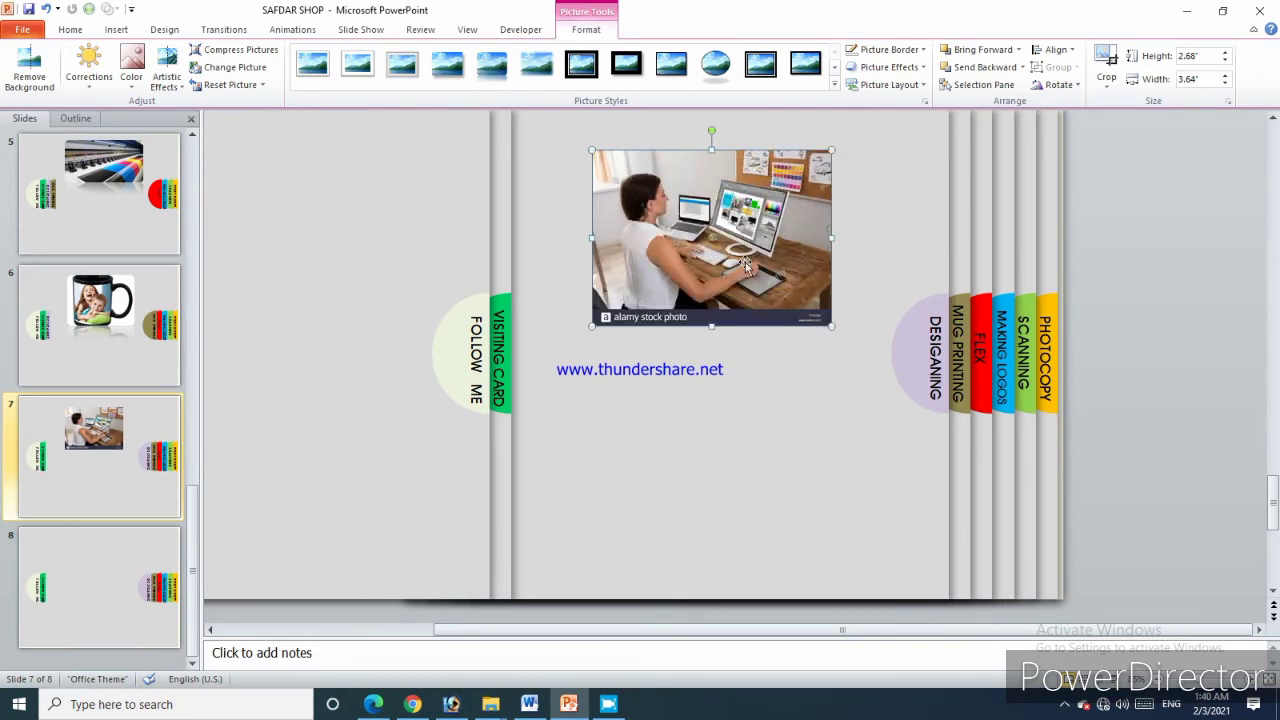
Give the photo a rounded reflected picture style and crop off its bottom stock-photo band.
click(715, 63)
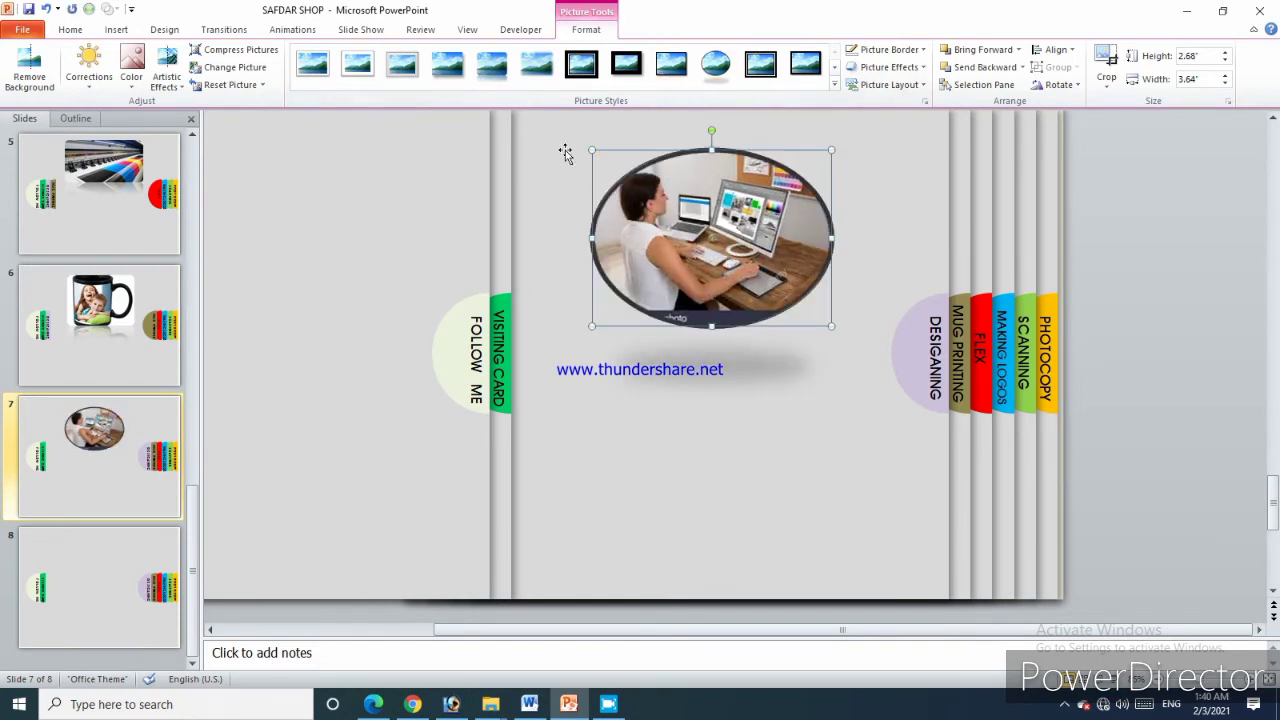
click(503, 77)
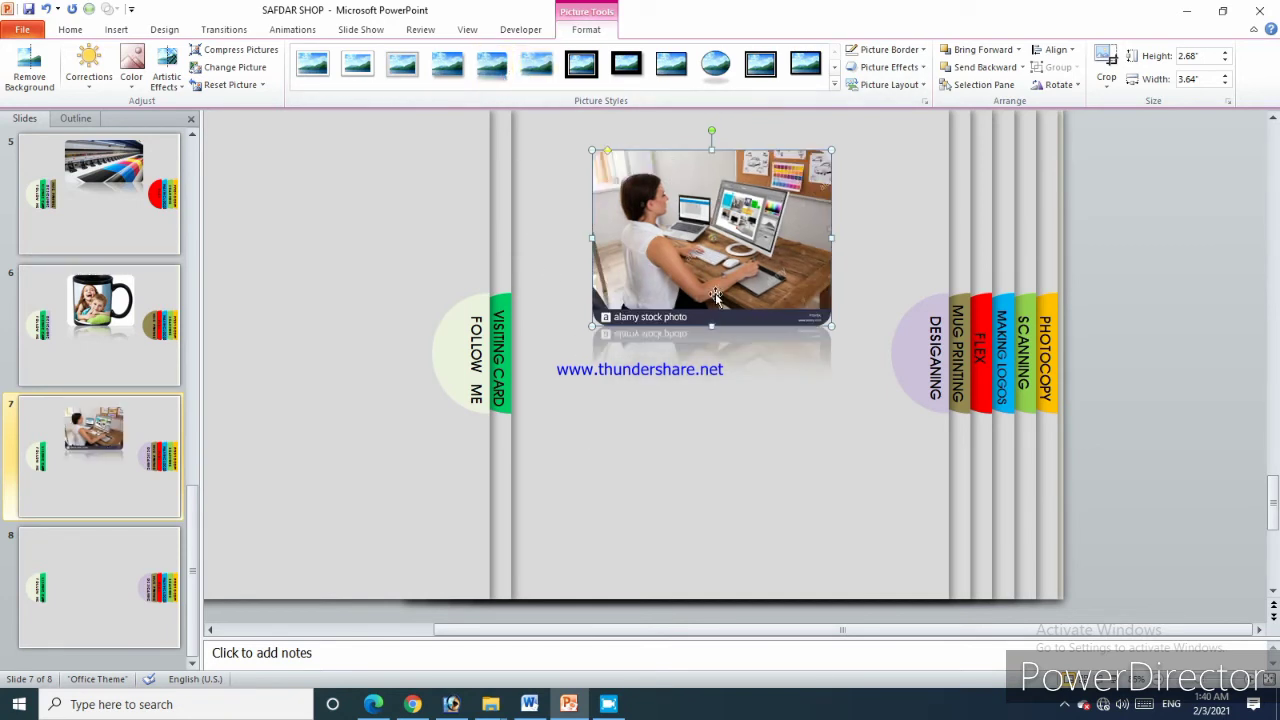
click(1105, 68)
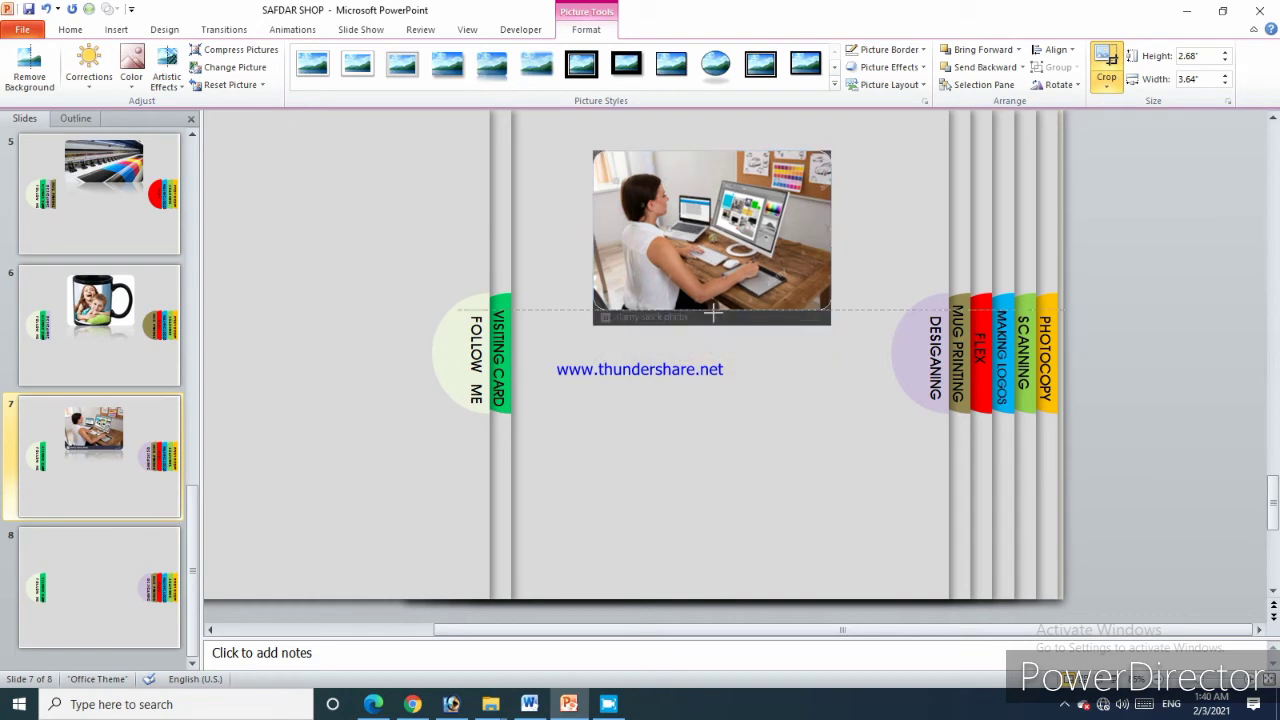
drag(710, 323, 712, 309)
click(866, 270)
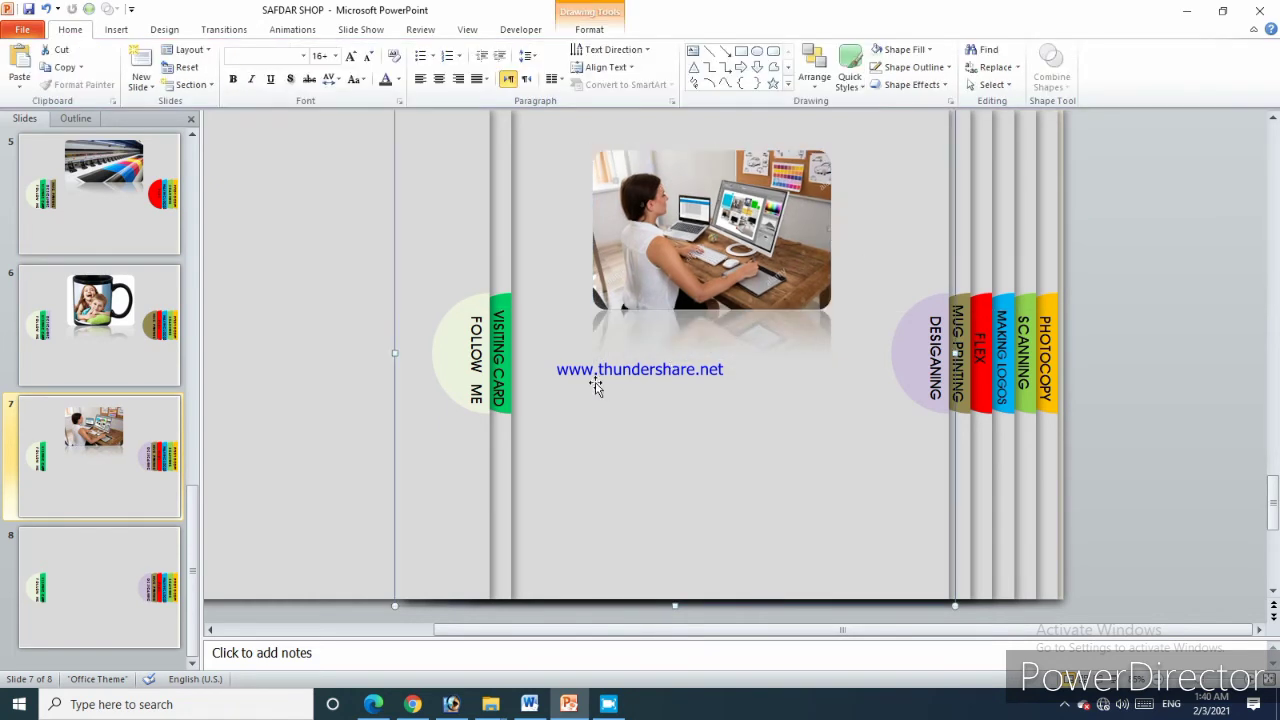
Nudge slide 8's VISITING CARD panel right onto the stack, then duplicate slide 8 as slide 9.
click(89, 566)
click(500, 245)
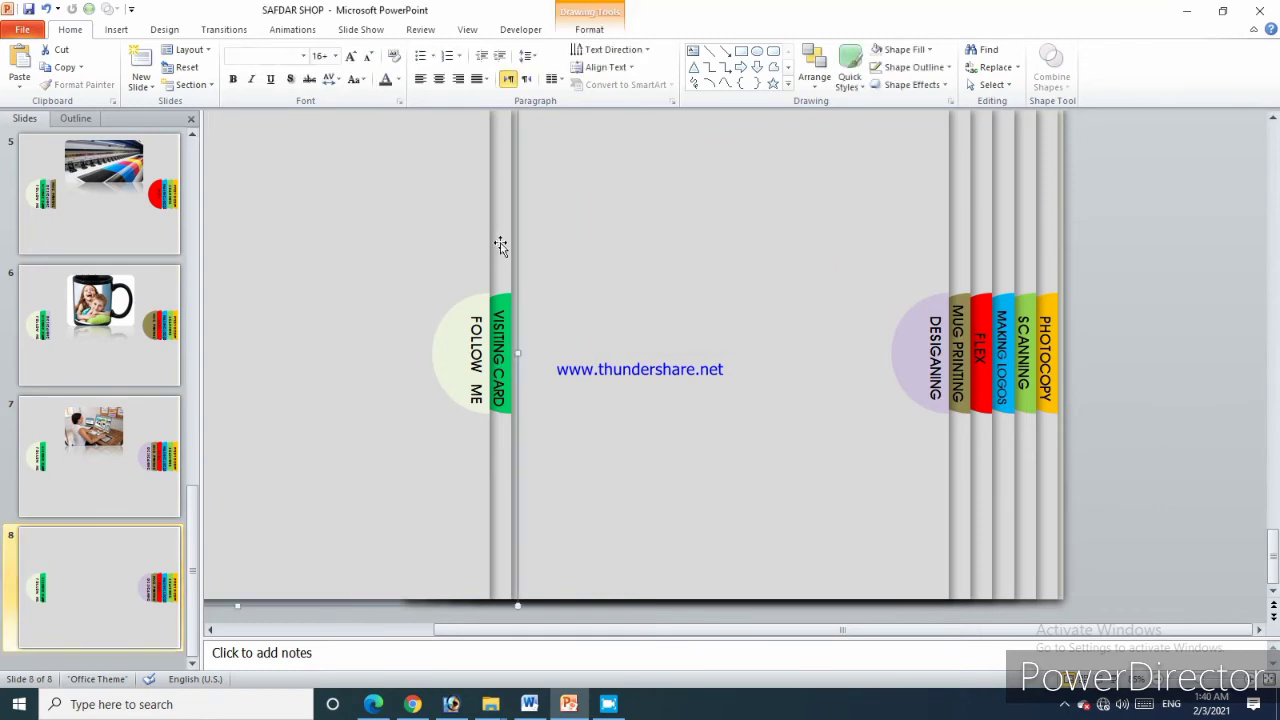
key(Right)
key(Right)
key(Right)
key(Right)
key(Right)
key(Right)
key(Right)
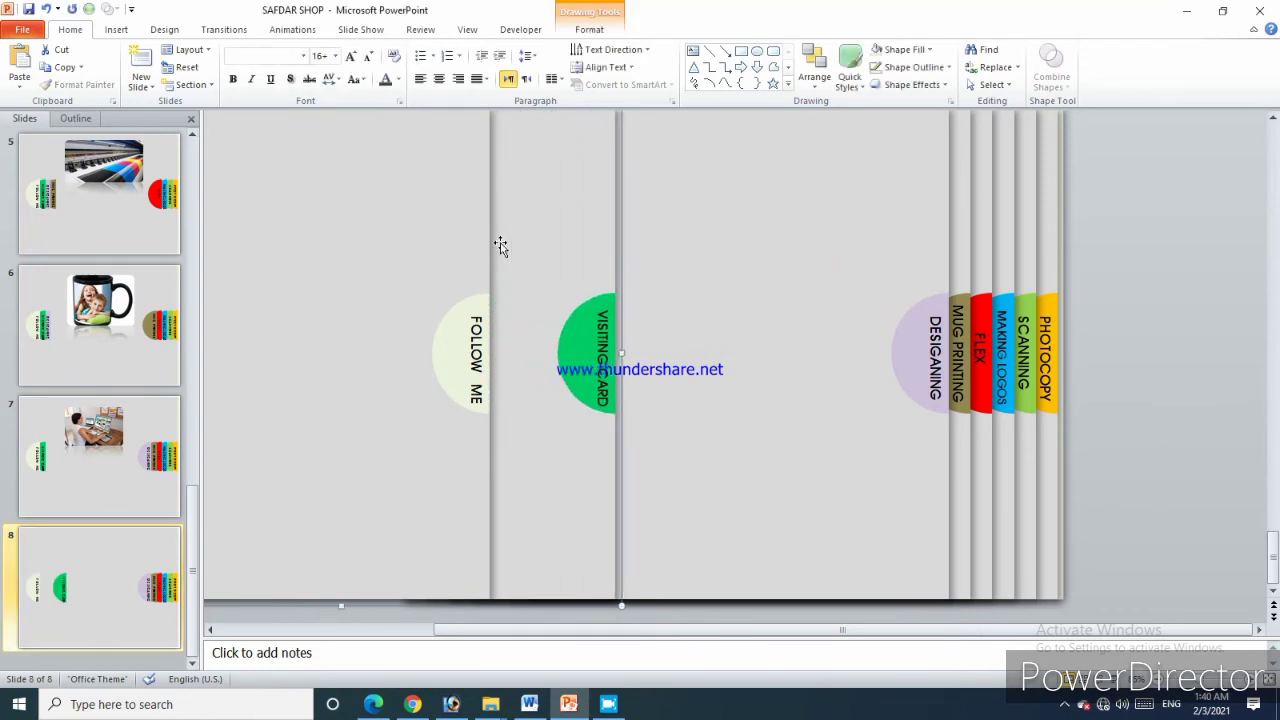
key(Right)
key(Right)
key(Right)
key(Right)
key(Right)
key(Right)
key(Right)
key(Right)
key(Right)
key(Right)
key(Right)
key(Right)
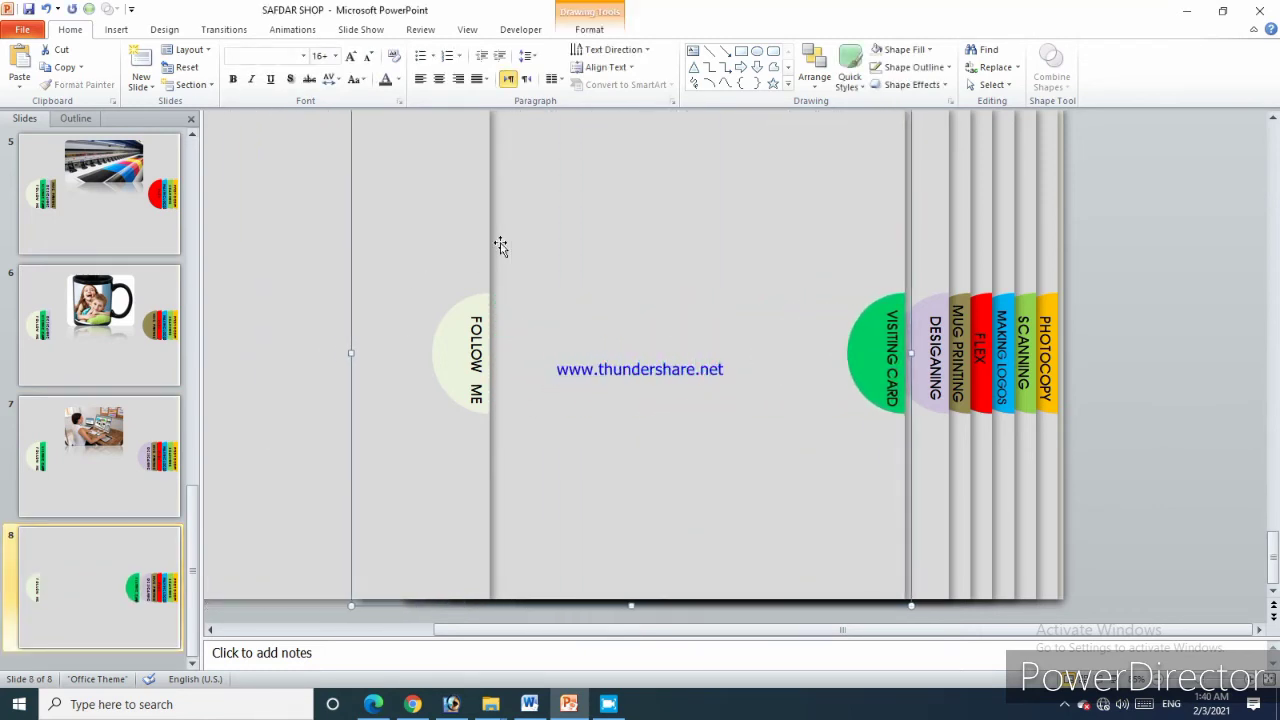
key(Right)
key(Right)
key(Right)
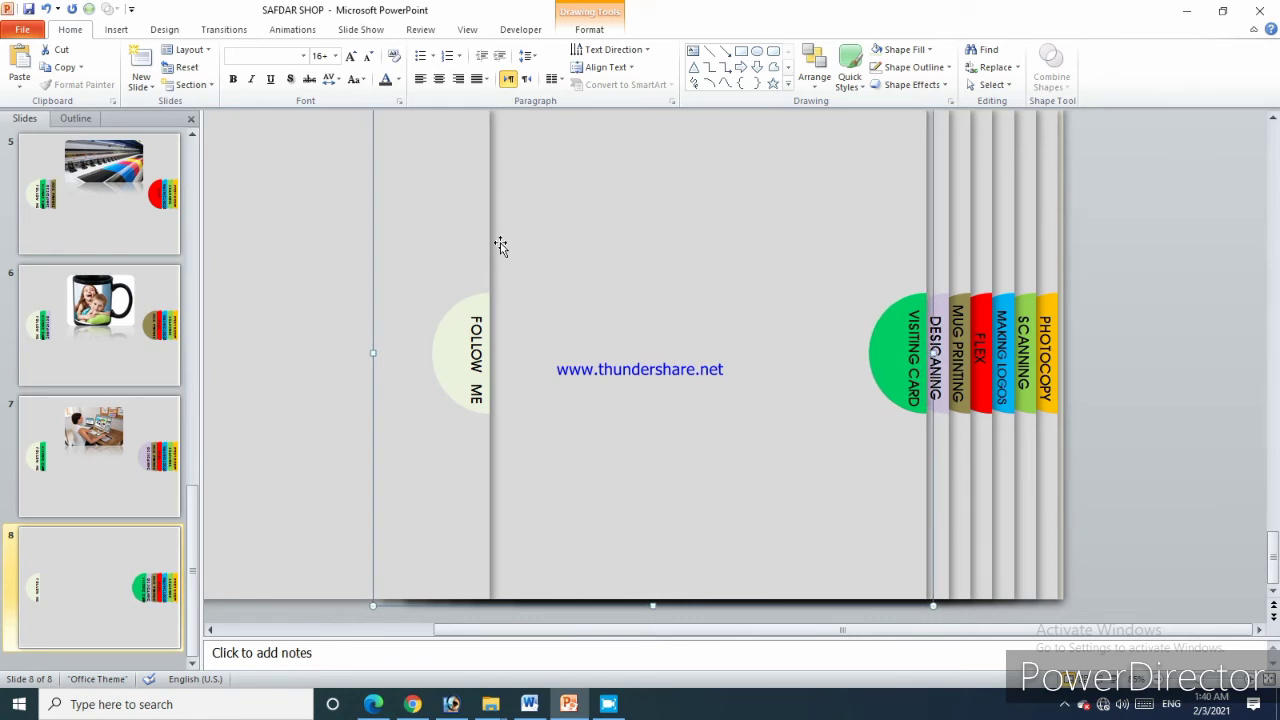
right_click(114, 557)
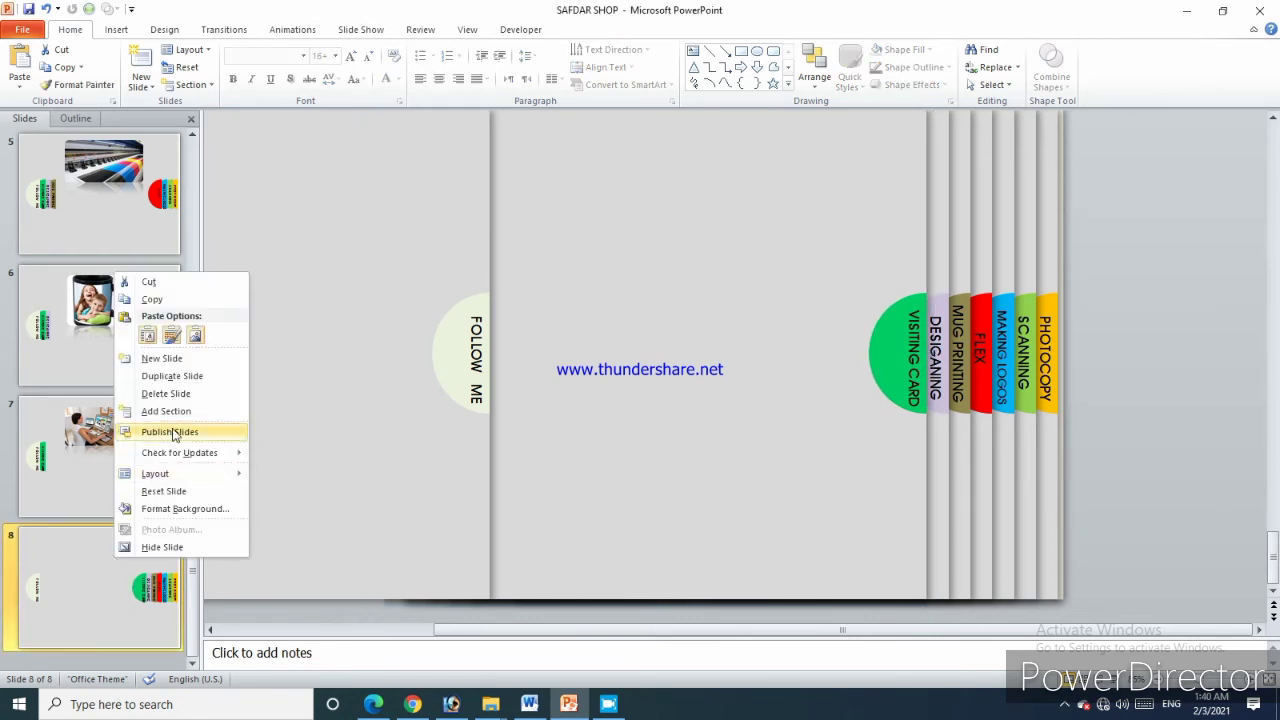
click(171, 376)
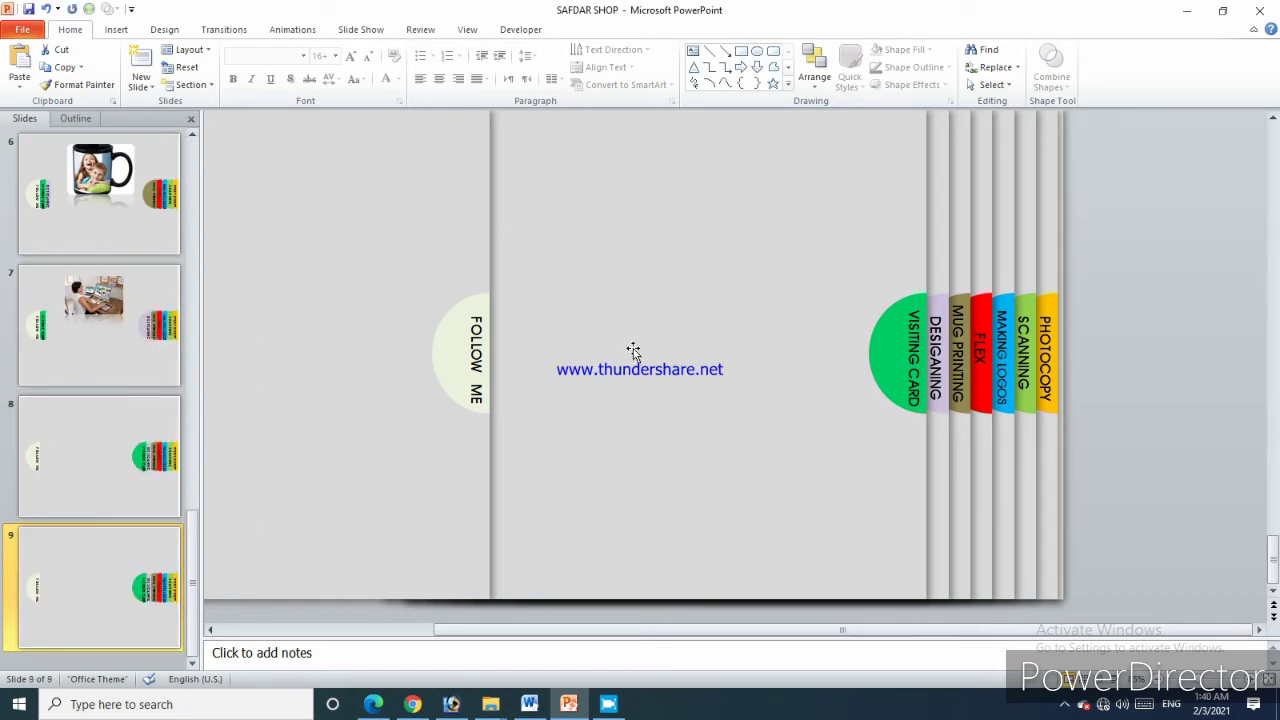
Insert the v.card image onto slide 8.
click(116, 29)
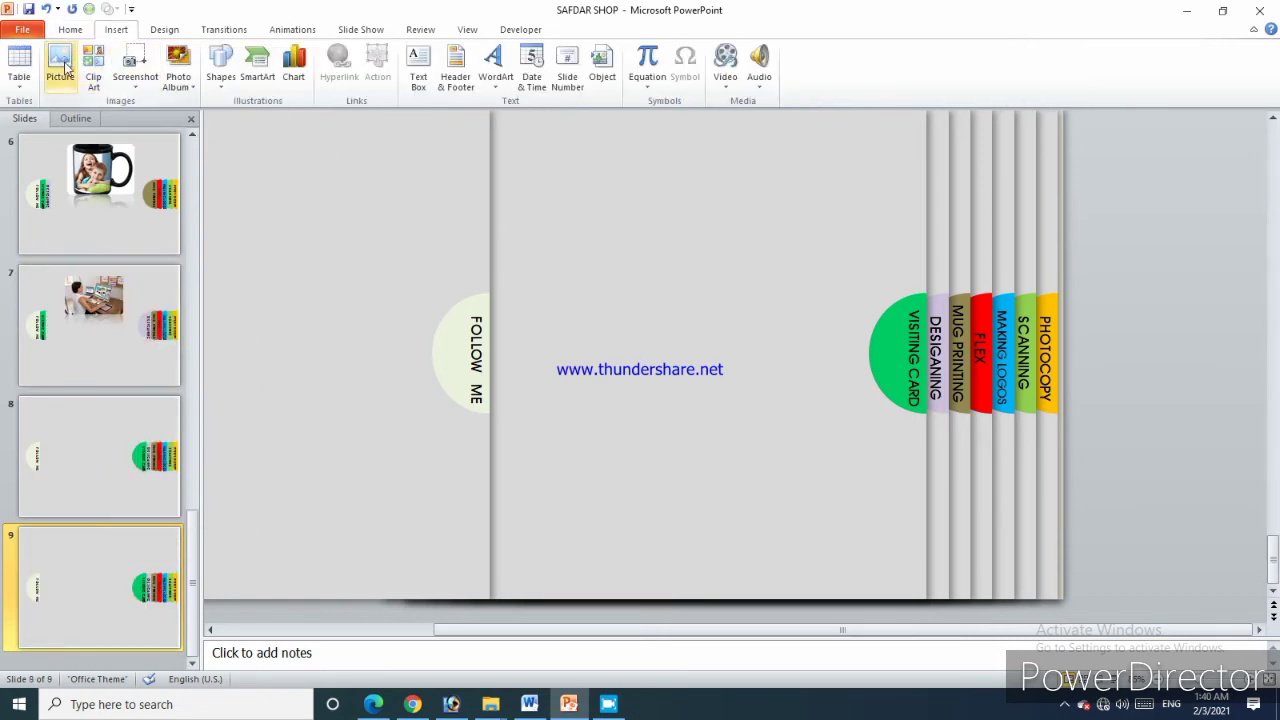
click(102, 425)
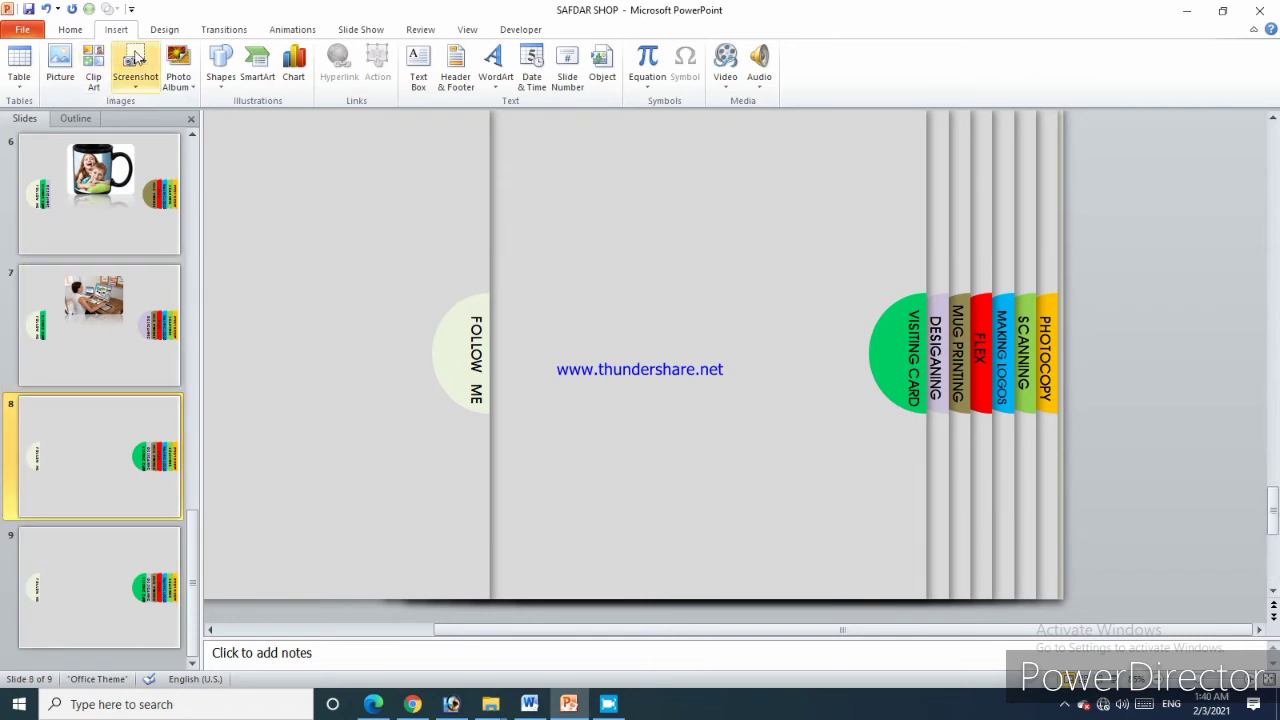
click(60, 70)
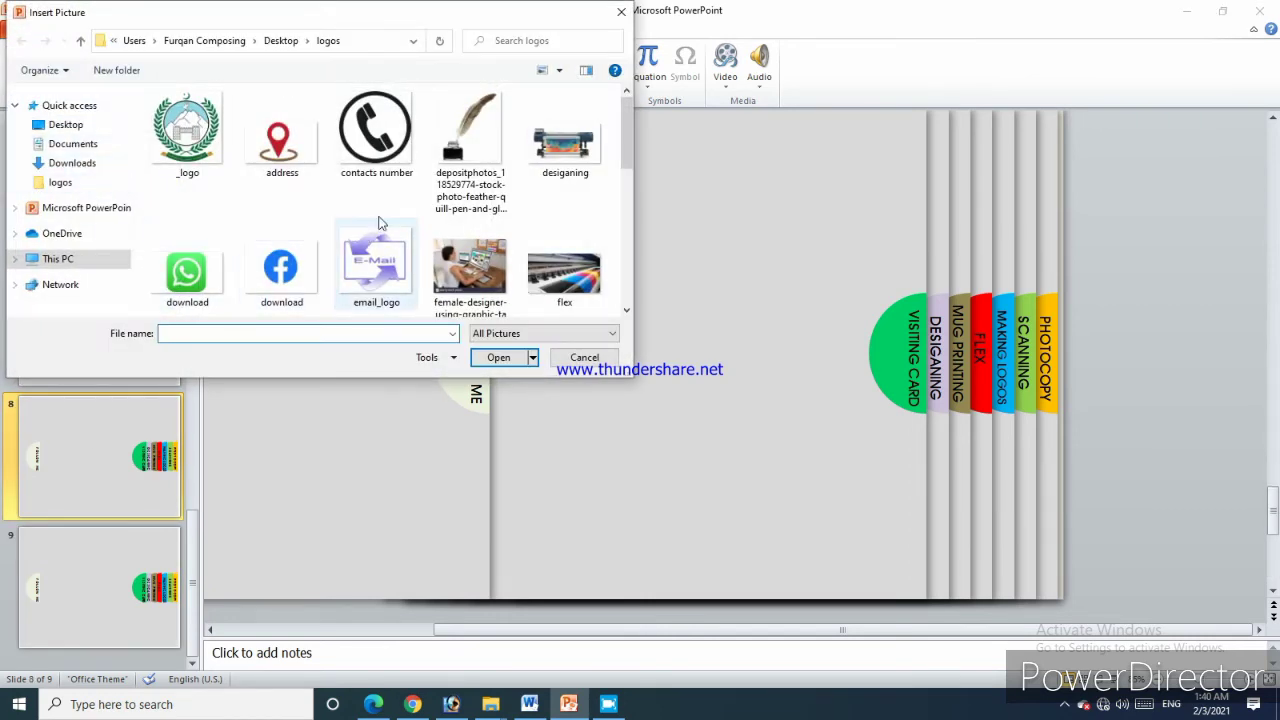
scroll(455, 225, down, 1)
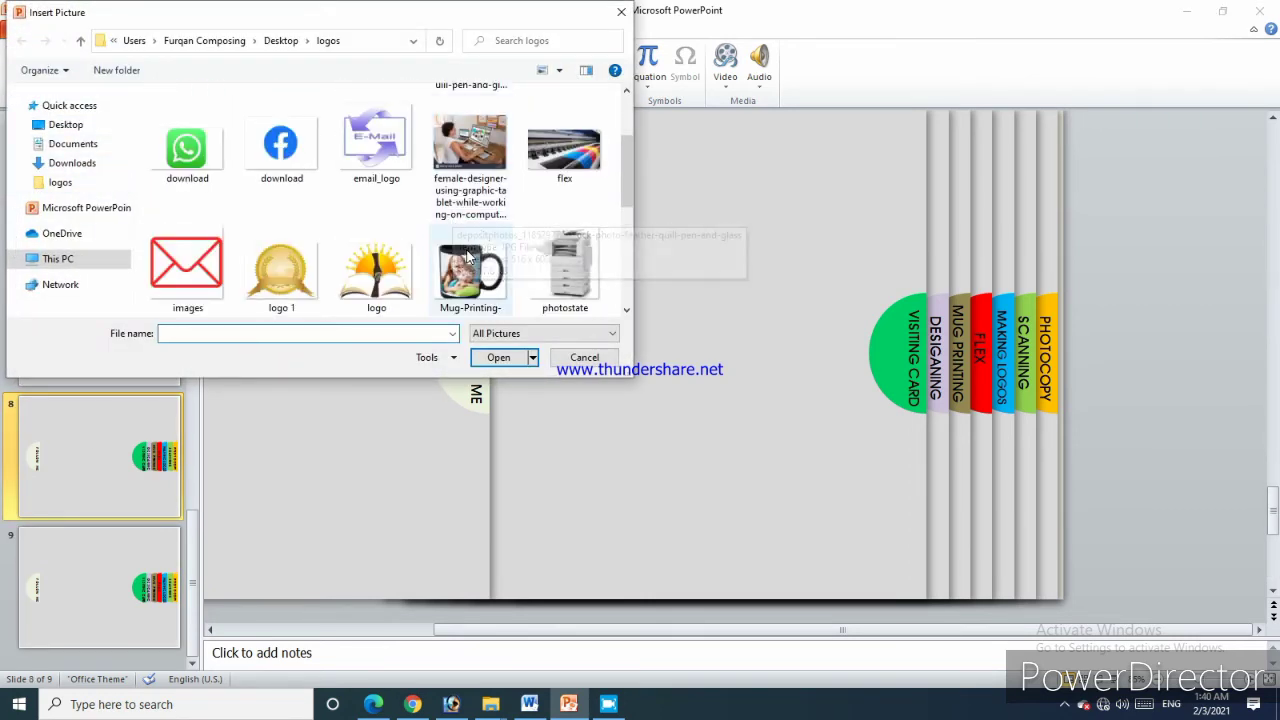
scroll(467, 257, down, 1)
scroll(460, 258, down, 1)
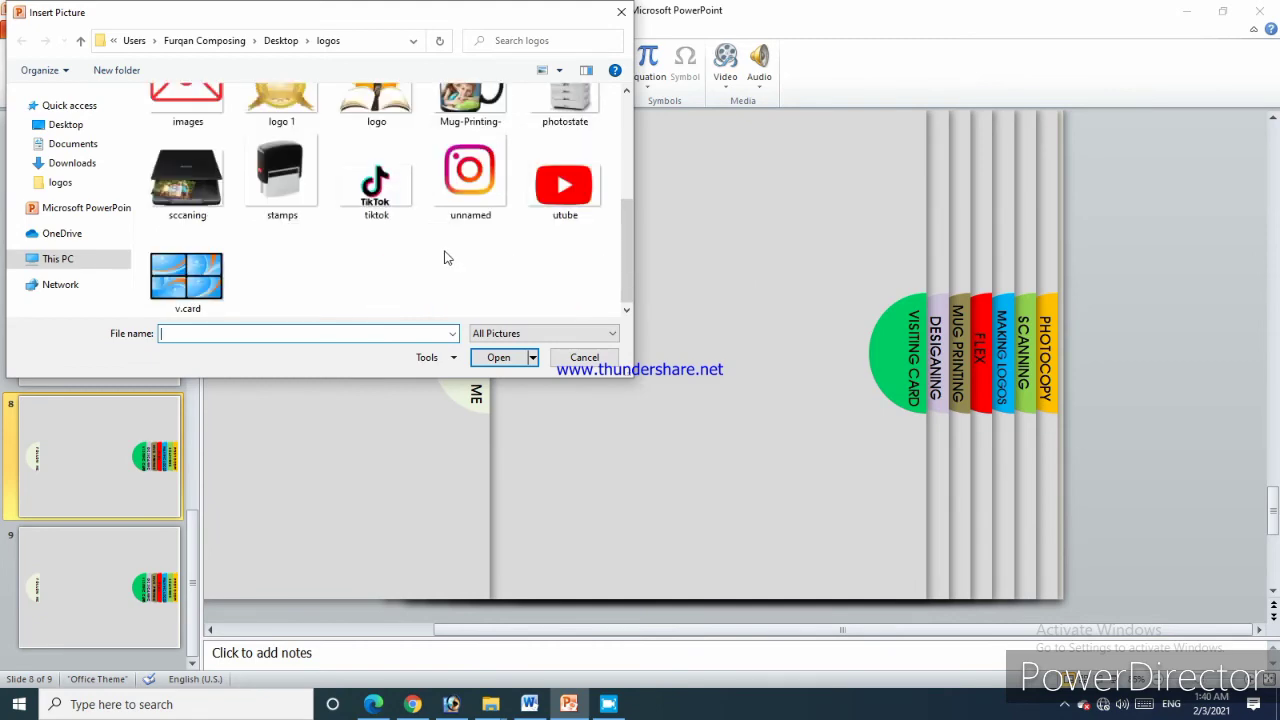
click(187, 272)
click(500, 361)
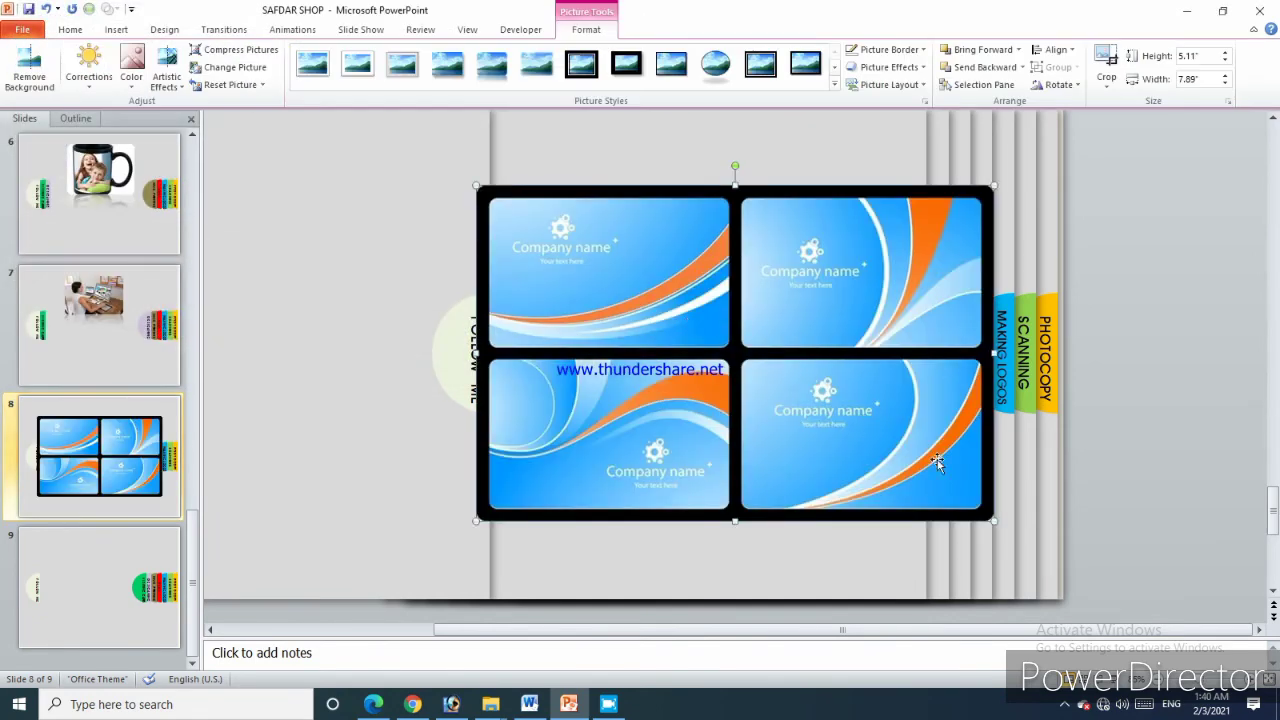
Shrink the v.card picture, give it a black rounded reflected frame, and place it above the URL.
drag(988, 519, 739, 355)
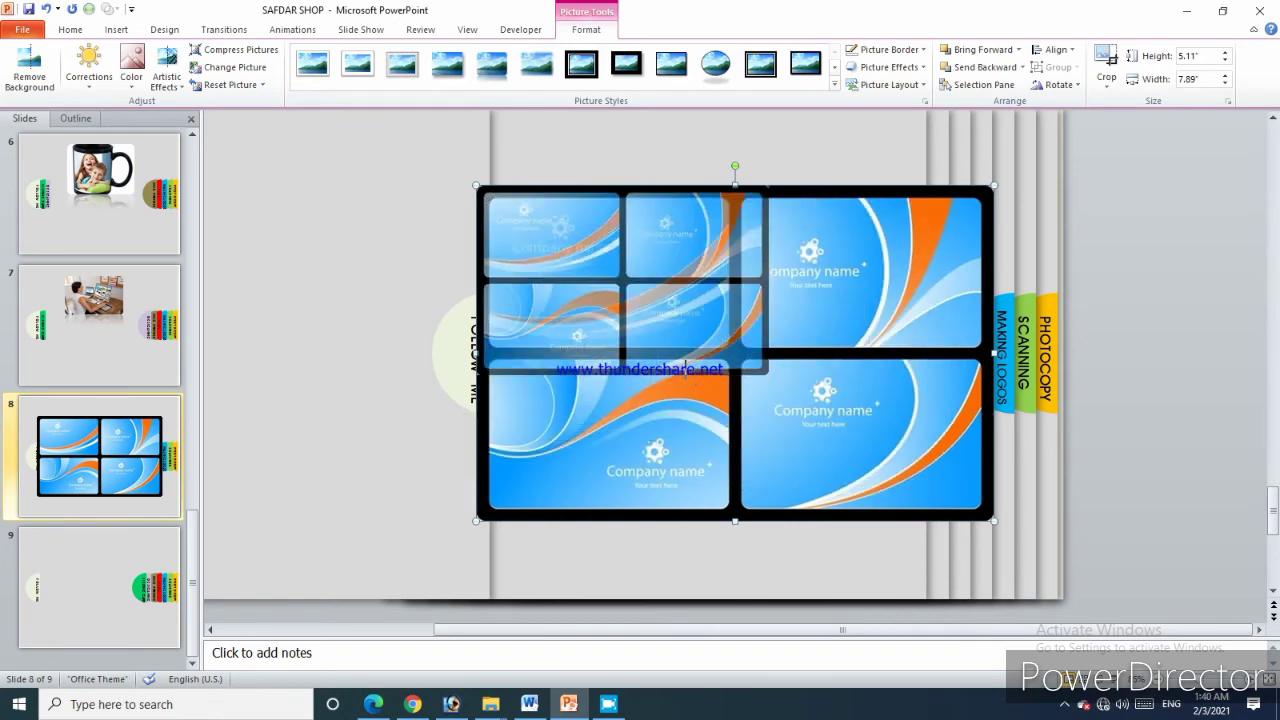
drag(539, 237, 596, 219)
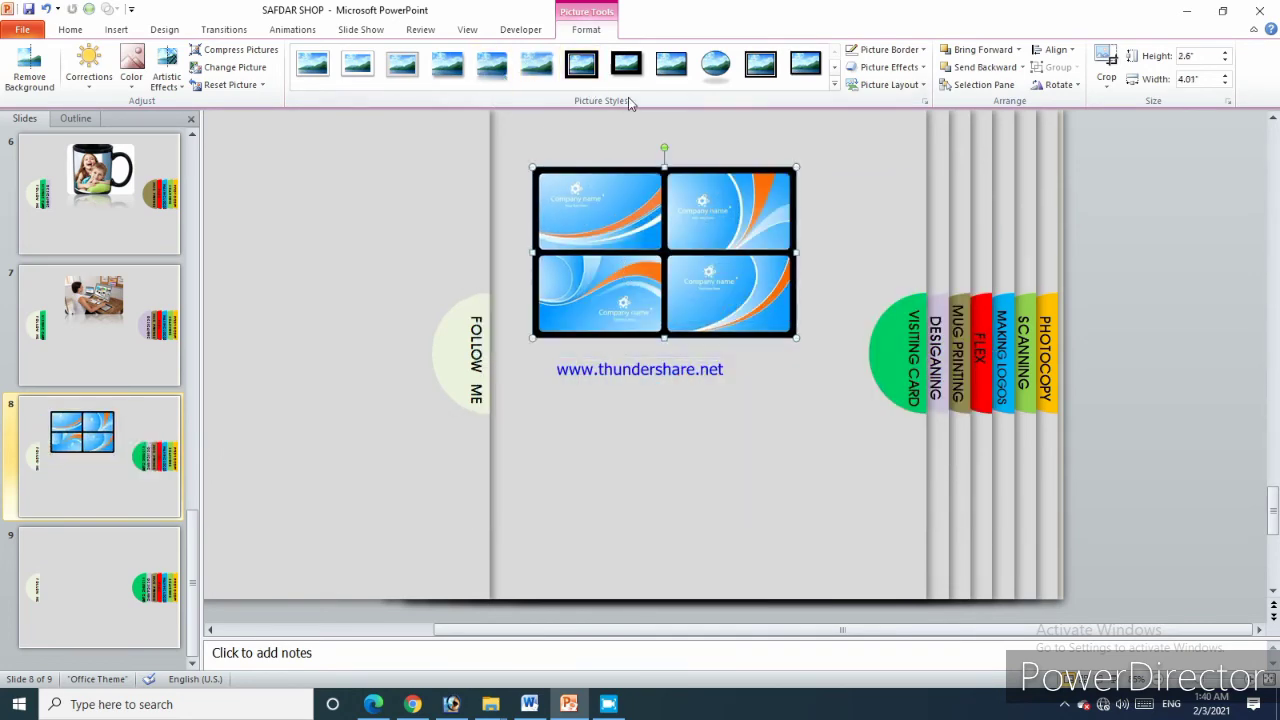
click(447, 78)
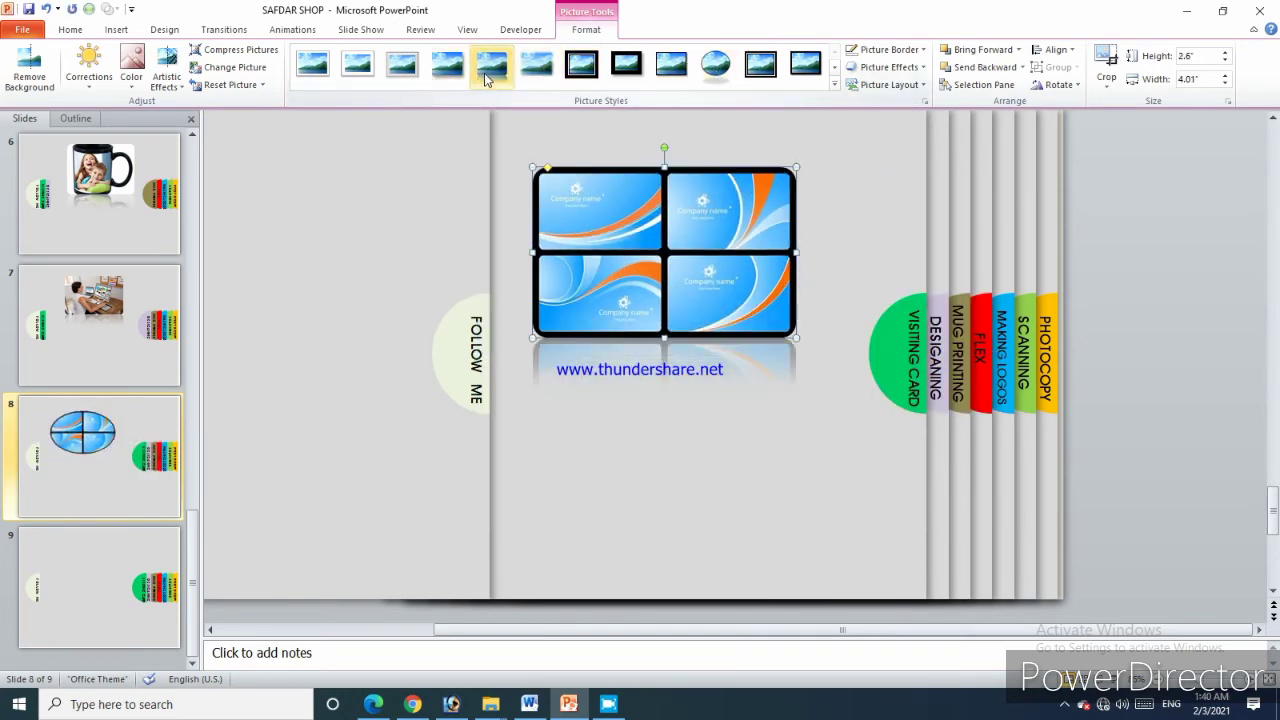
click(490, 78)
drag(704, 420, 731, 408)
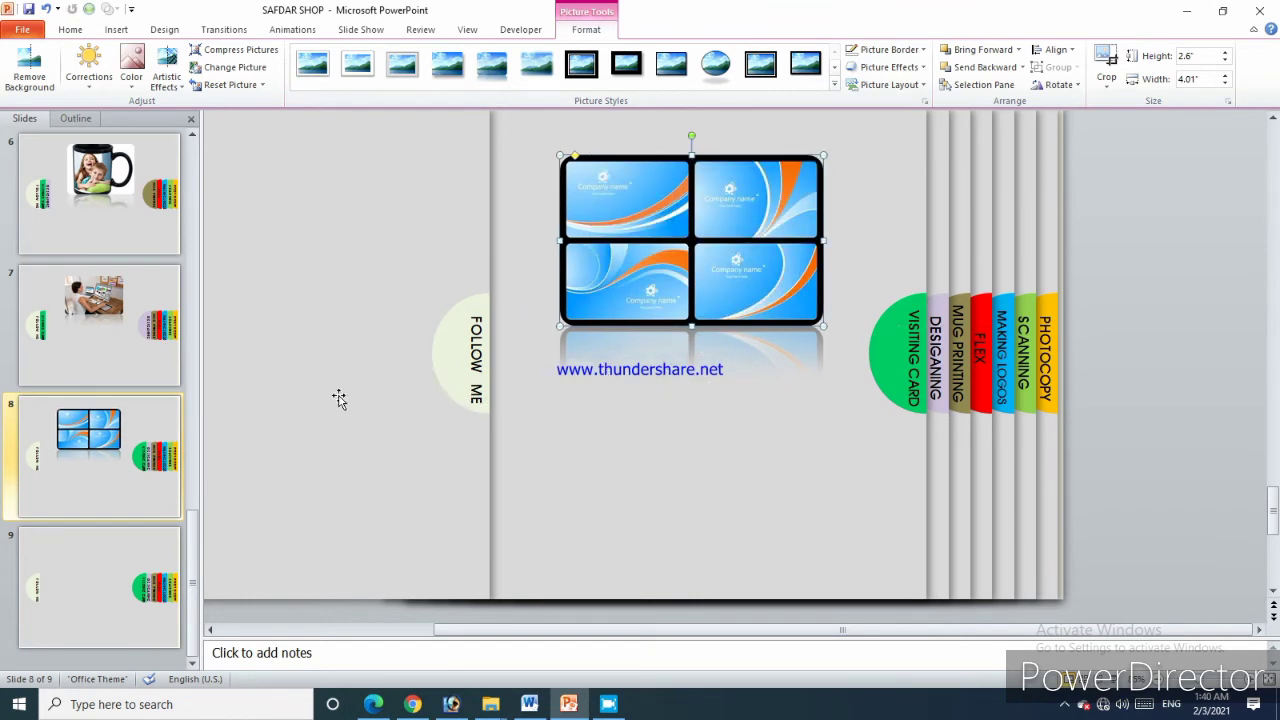
click(148, 587)
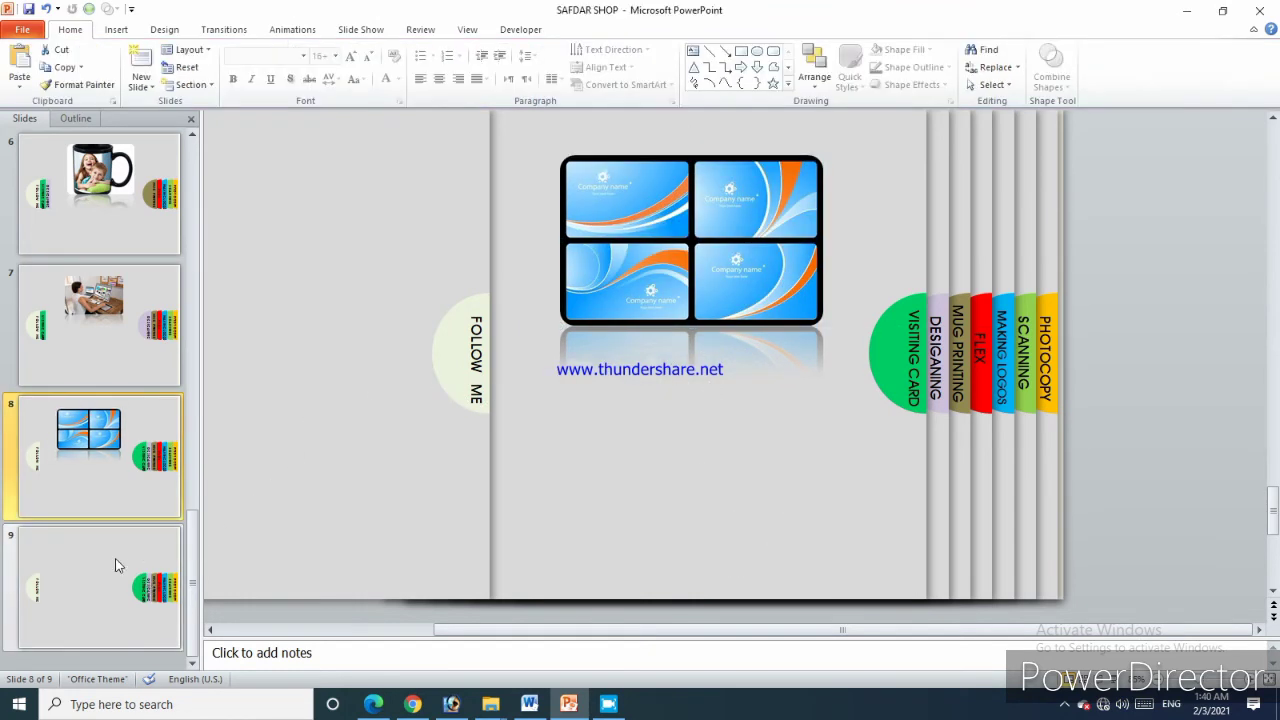
On slide 9, nudge the FOLLOW ME panel three steps right toward the right-hand stack.
click(112, 558)
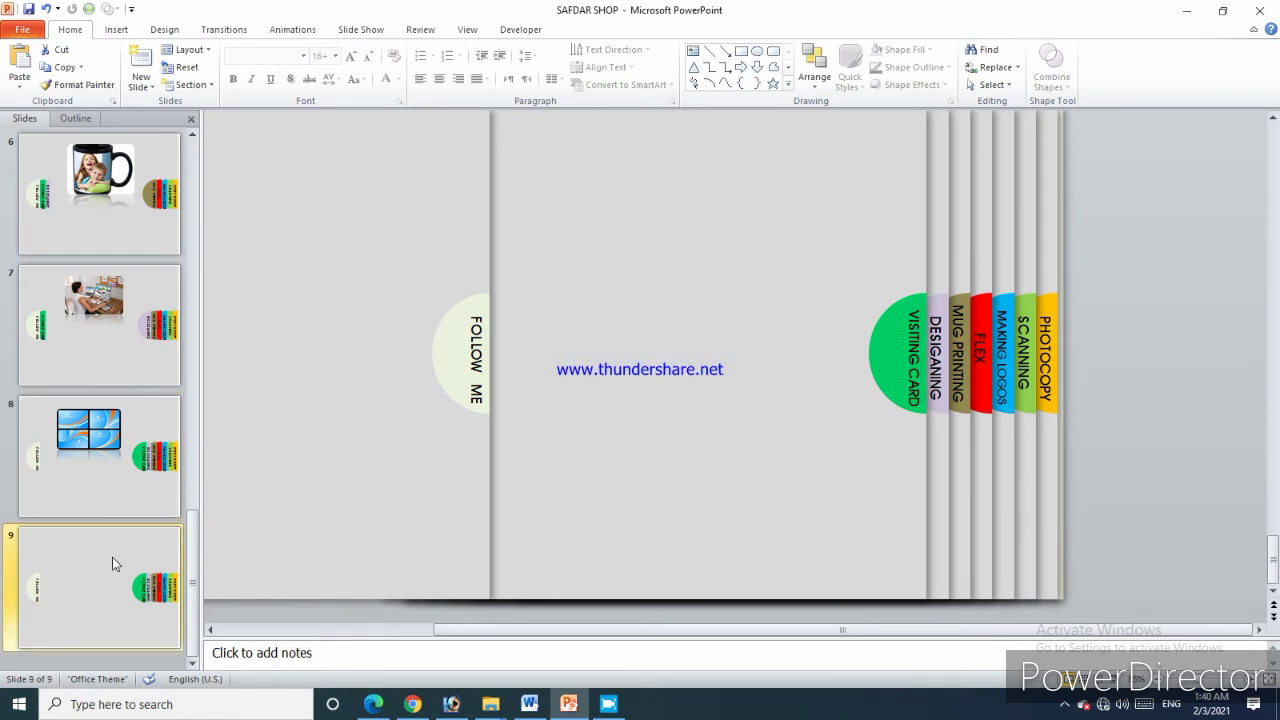
click(483, 306)
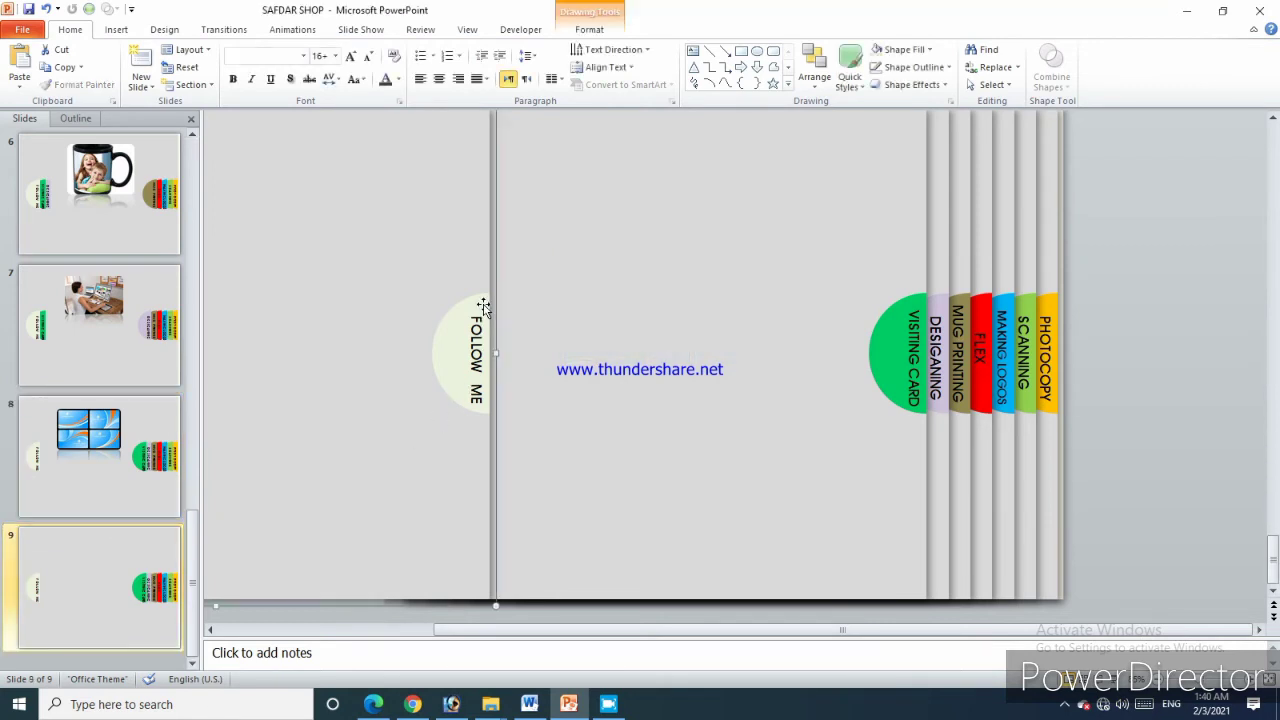
key(Right)
key(Right)
key(Right)
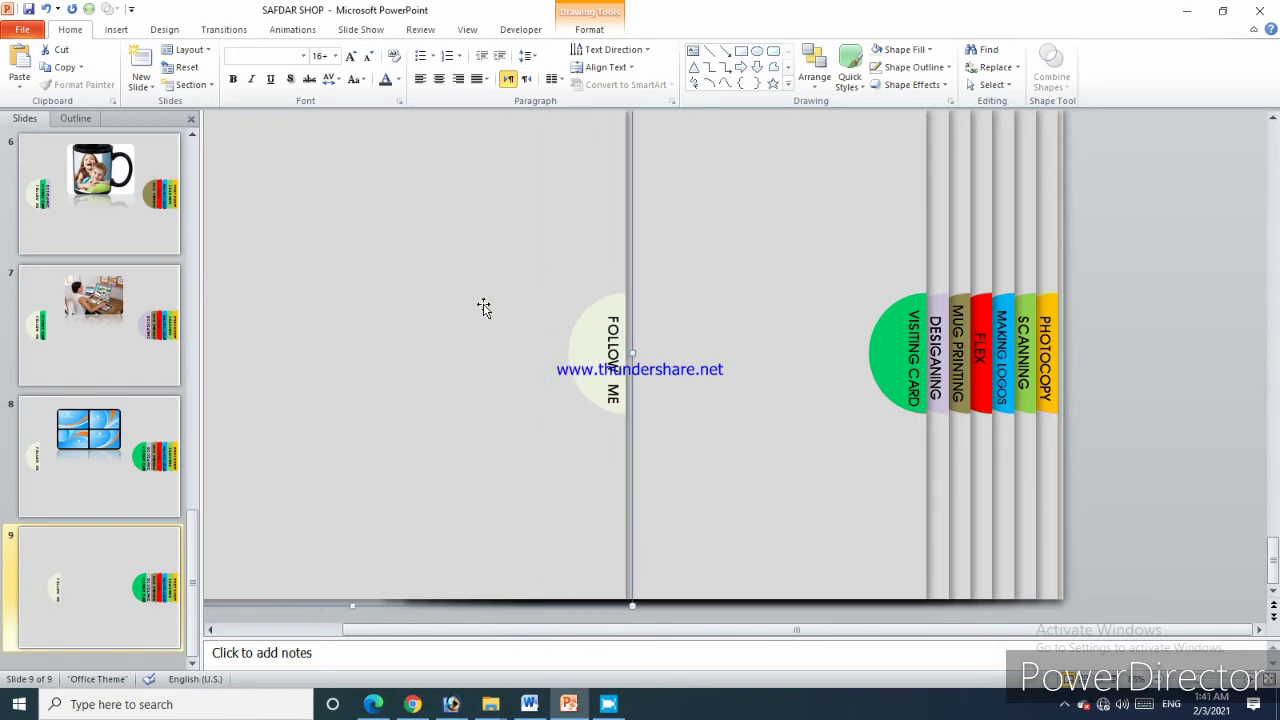
key(Right)
key(Right)
key(Right)
key(Right)
key(Right)
key(Right)
key(Right)
key(Right)
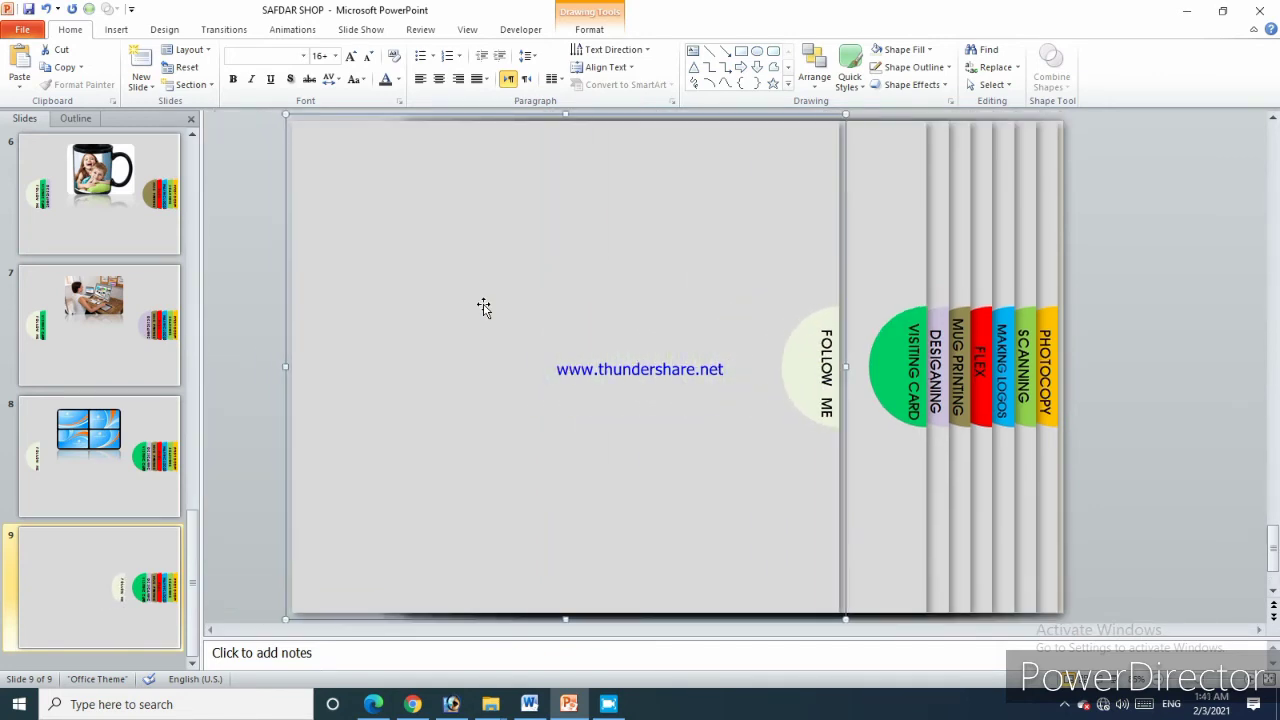
key(Right)
key(Right)
key(Right)
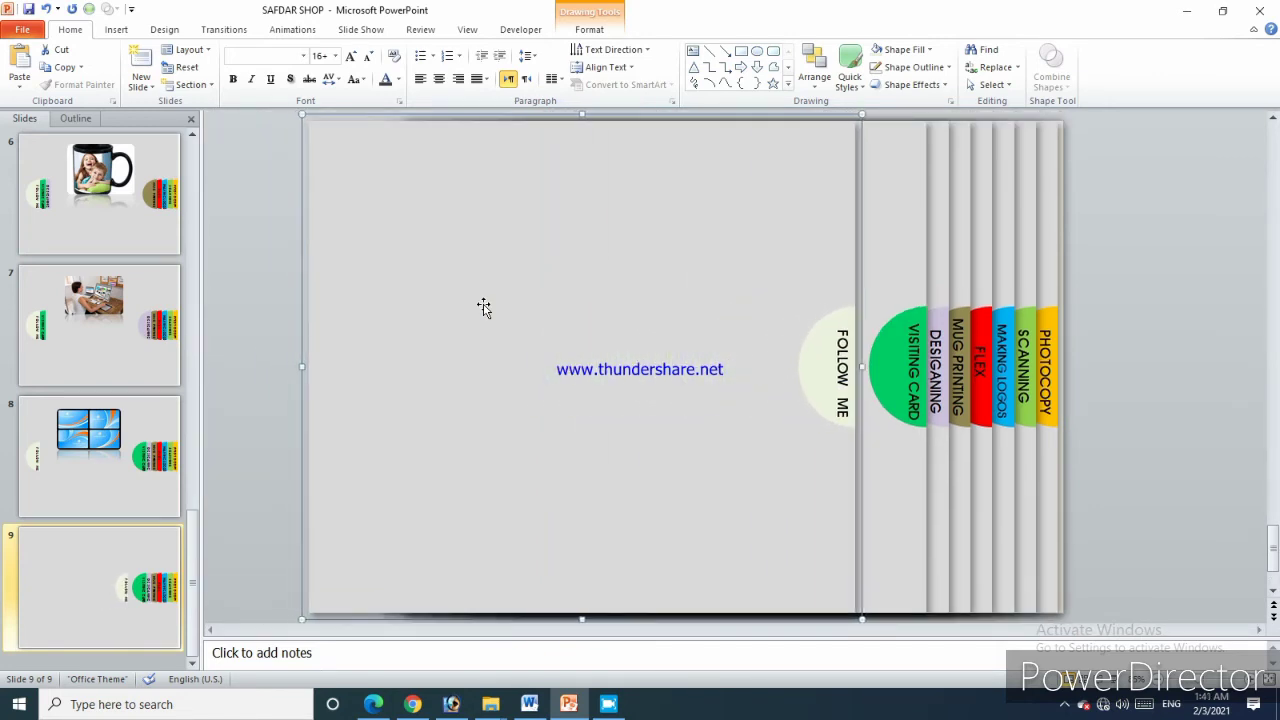
Bring up the screen recorder window from the system tray.
click(1064, 704)
click(1096, 638)
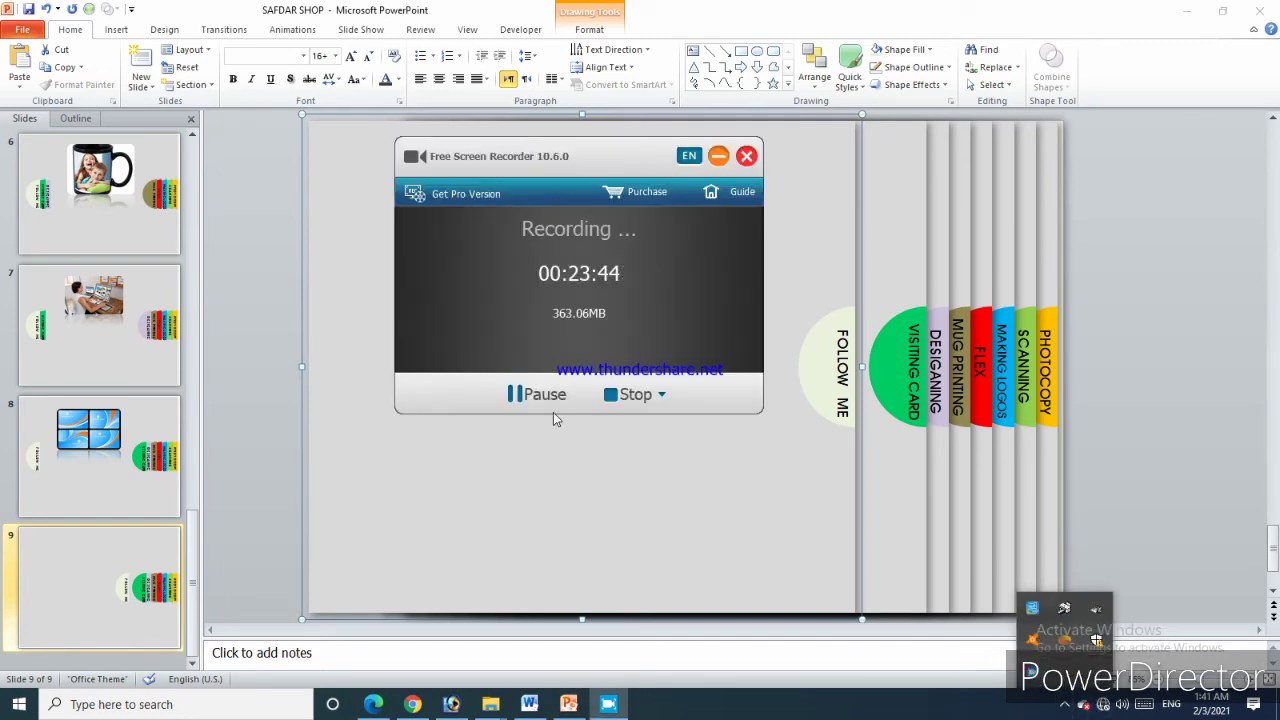
click(543, 396)
click(543, 396)
click(718, 156)
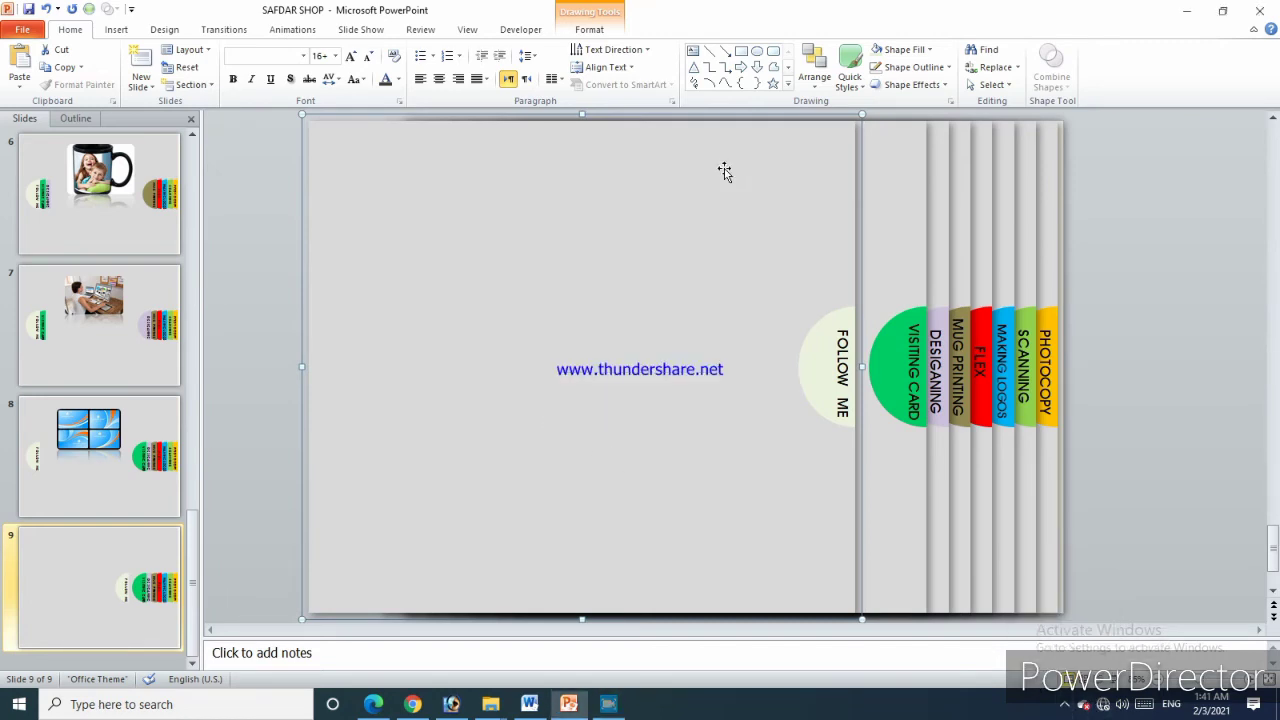
Shift the FOLLOW ME semicircle one nudge to the right.
click(820, 342)
key(Right)
key(Right)
key(Right)
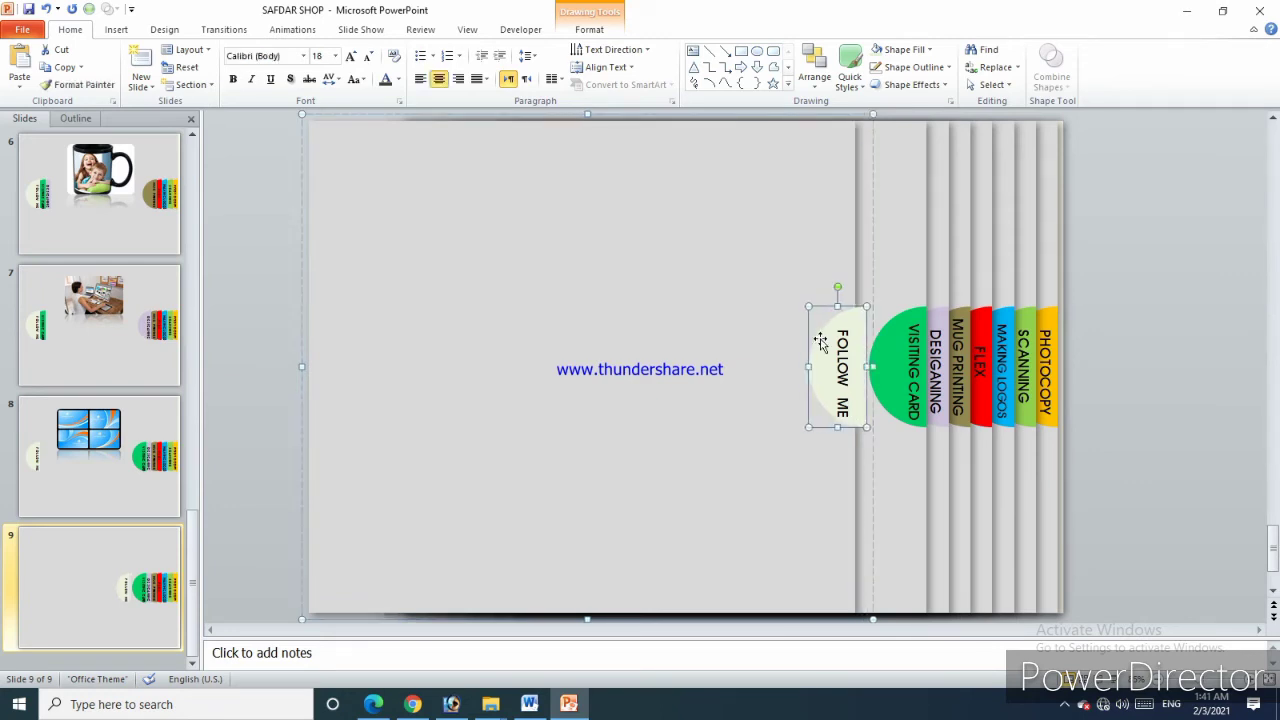
key(Right)
key(Right)
key(Right)
key(Right)
key(Right)
key(Right)
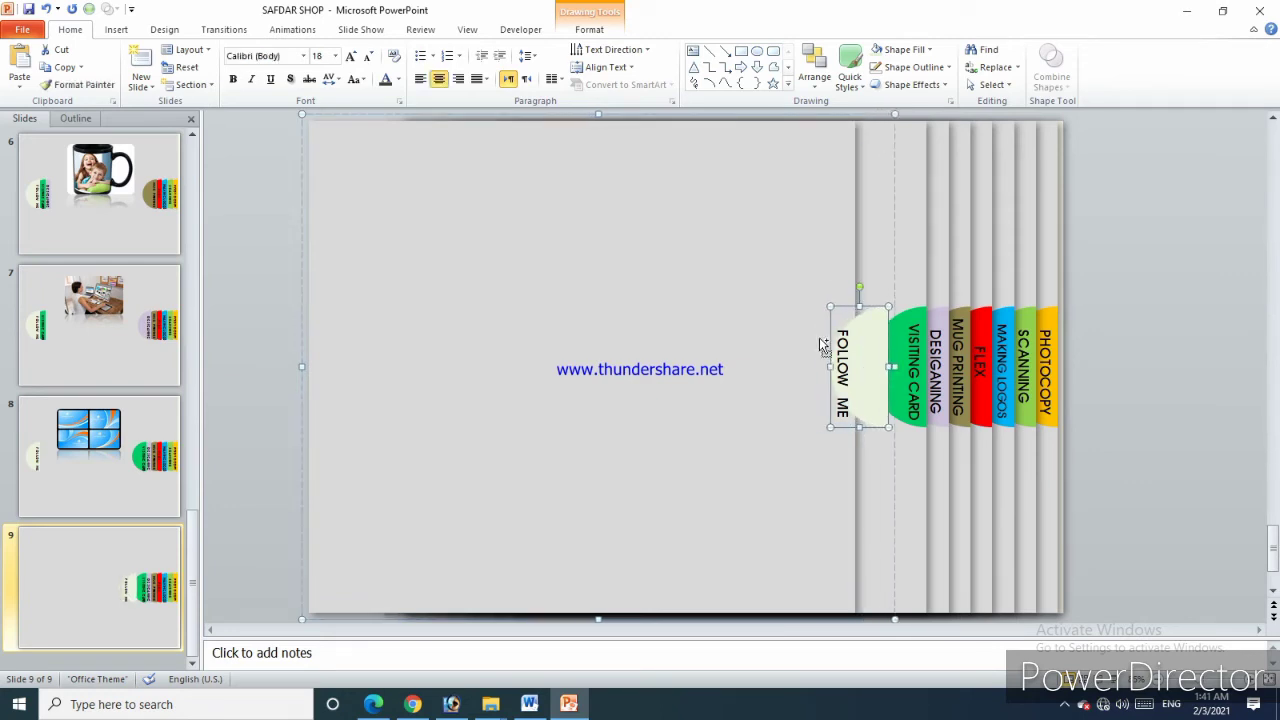
key(Left)
key(Left)
key(Left)
key(Left)
key(Left)
key(Left)
key(Left)
key(Left)
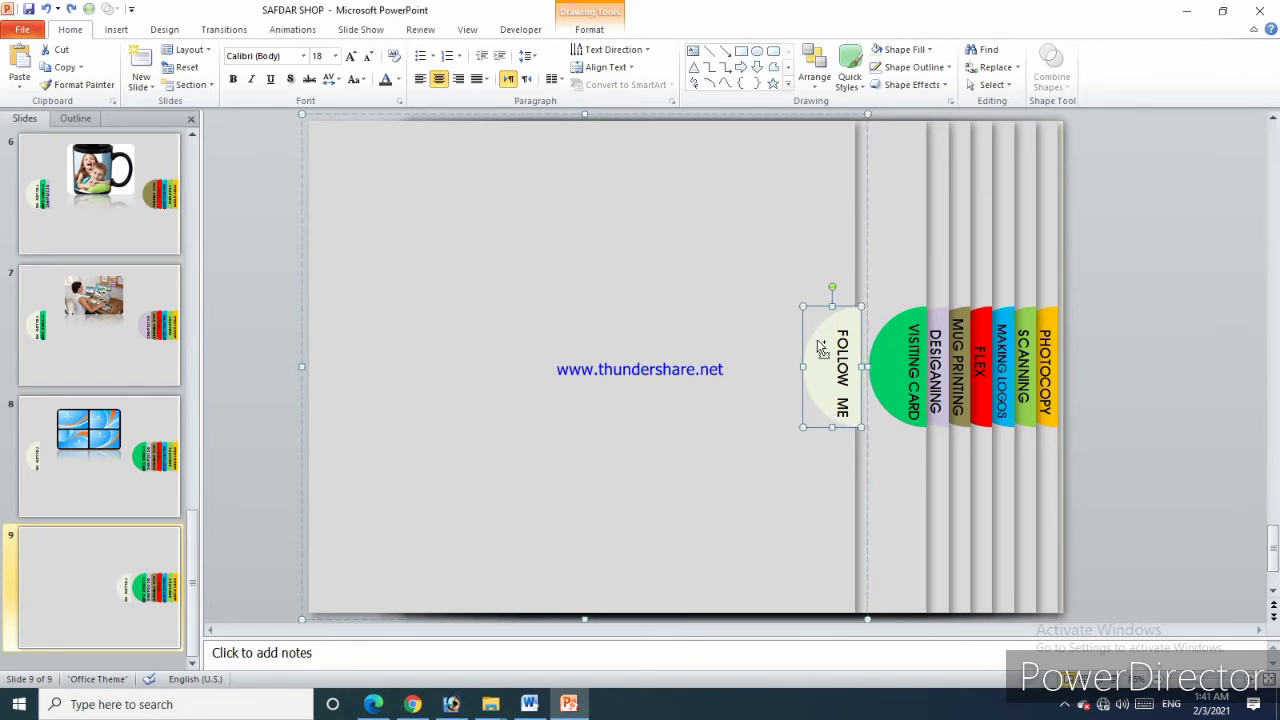
Nudge the front grey page right so it abuts the right-hand stack.
click(851, 219)
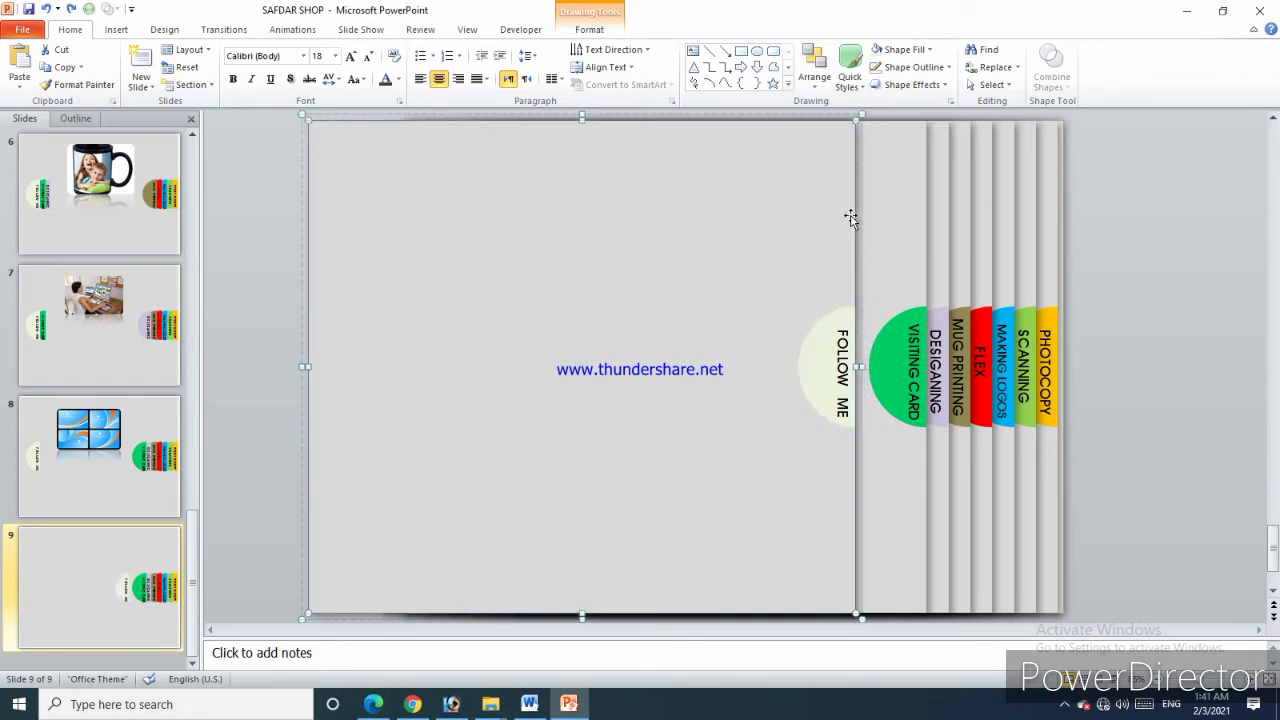
key(Right)
key(Right)
key(Left)
key(Left)
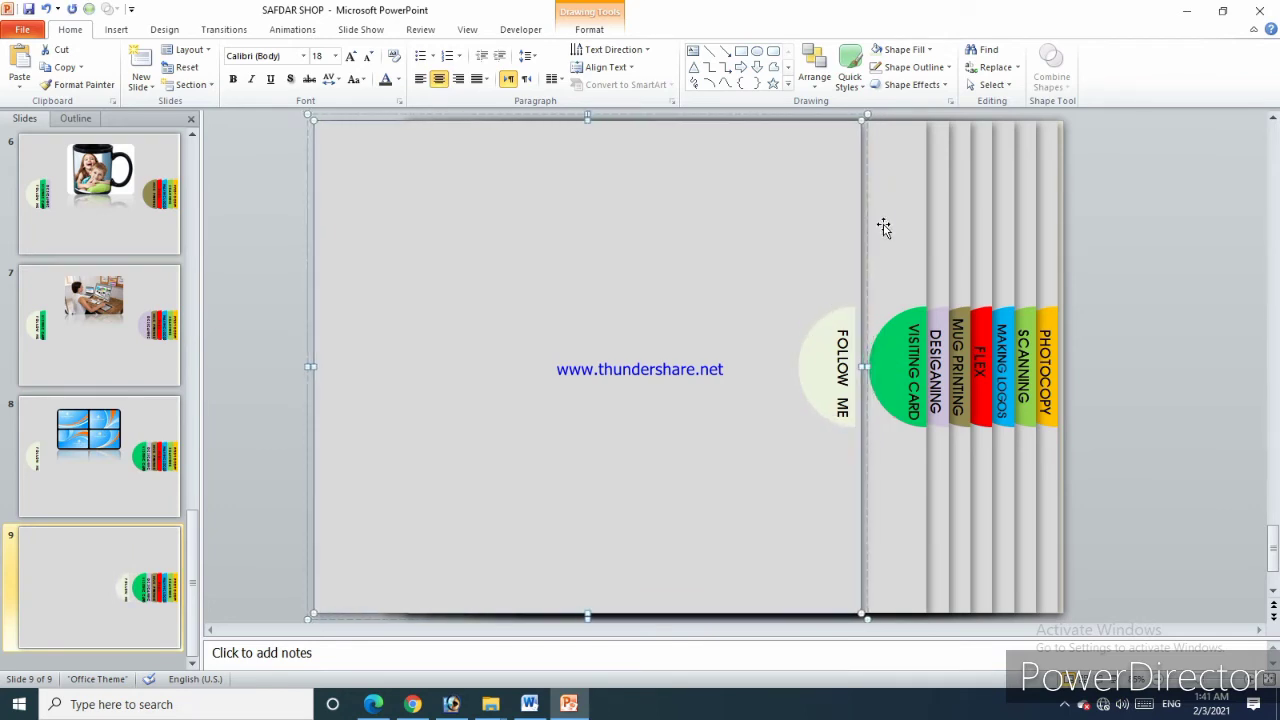
key(Left)
click(886, 223)
click(818, 250)
key(Right)
key(Right)
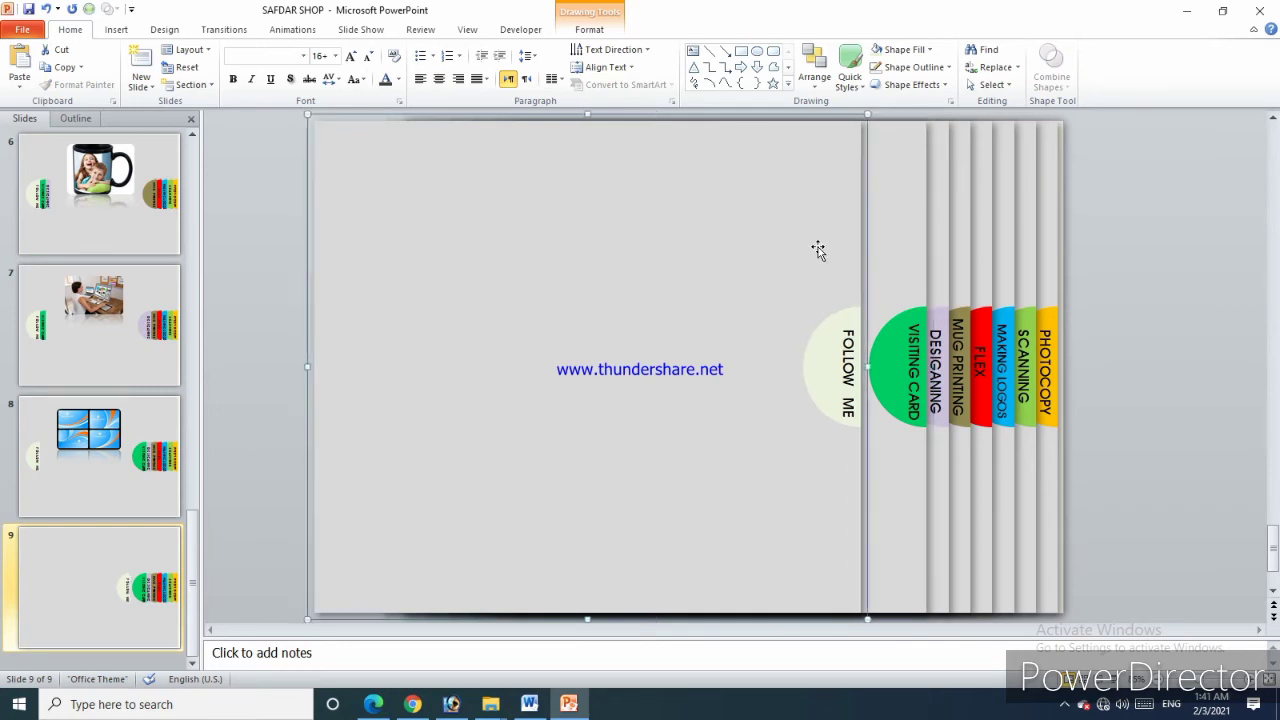
key(Right)
key(Right)
key(Right)
key(Right)
key(Right)
key(Right)
key(Right)
key(Right)
key(Right)
key(Right)
key(Right)
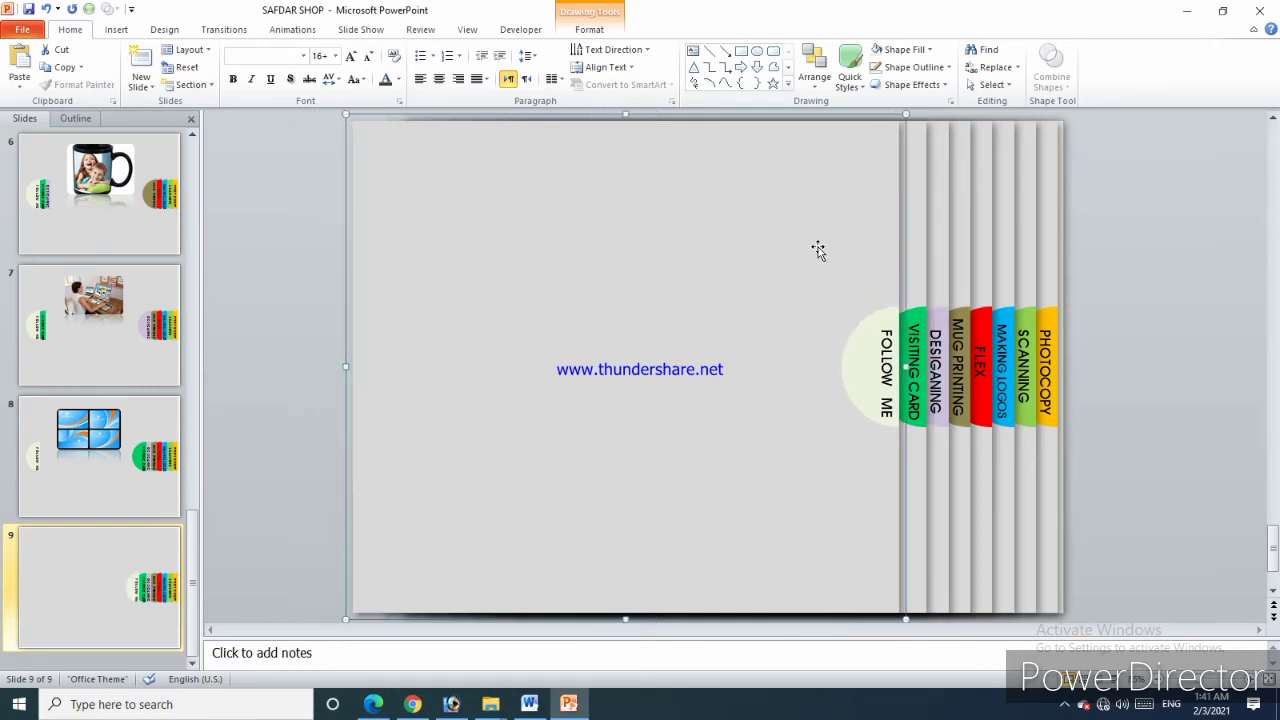
key(Right)
key(Right)
Open the Insert Picture dialog showing the logos folder.
click(552, 274)
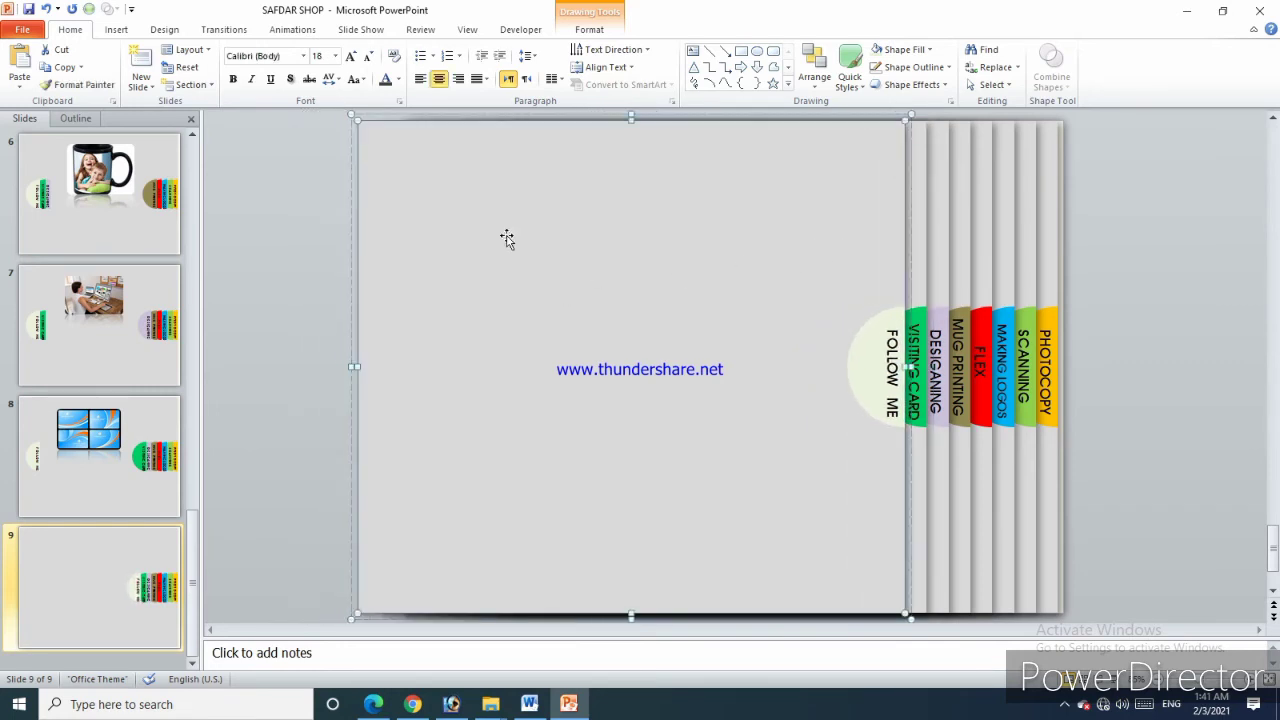
click(115, 31)
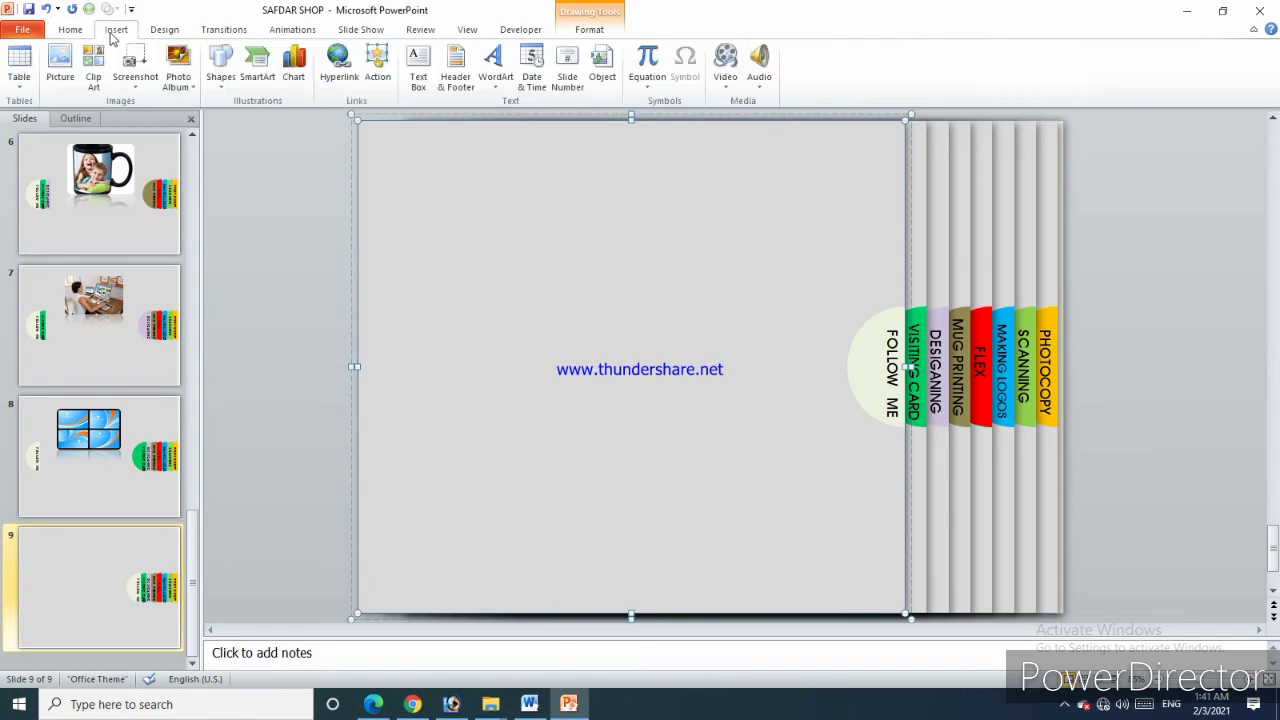
click(62, 70)
Insert the Facebook logo as a 0.57 × 0.8 inch icon with a white reflected frame.
click(268, 276)
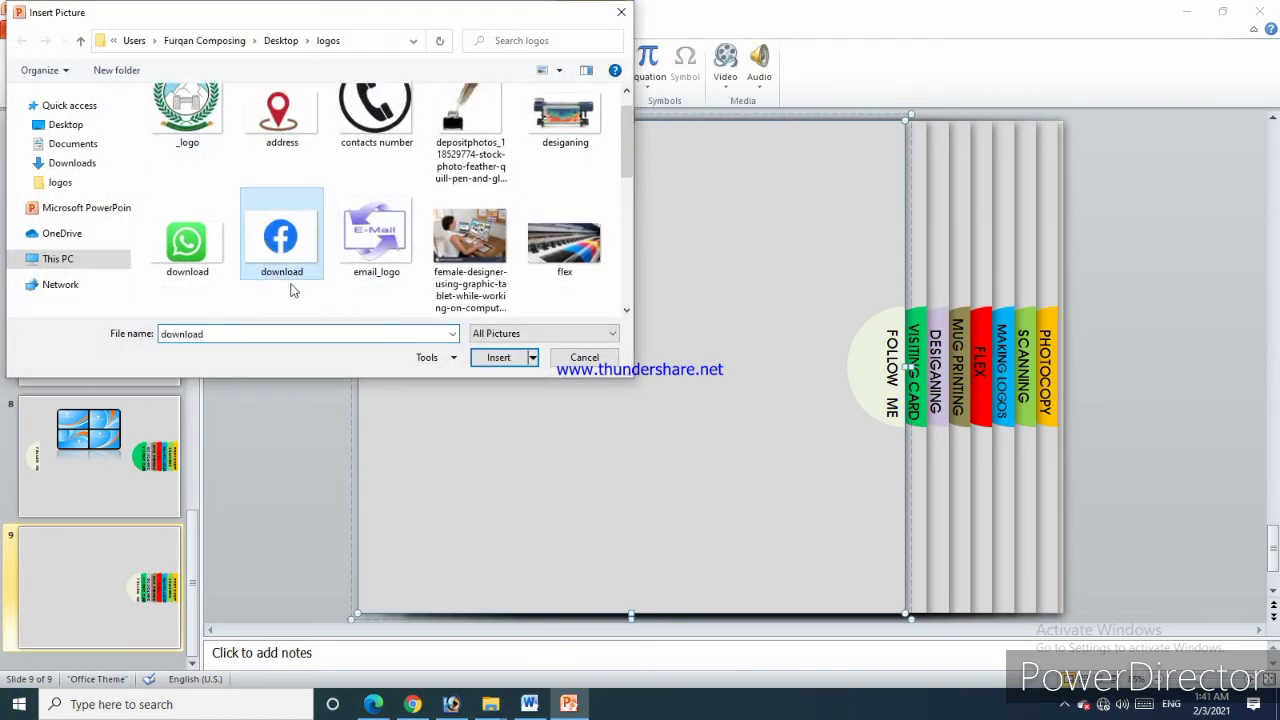
click(497, 358)
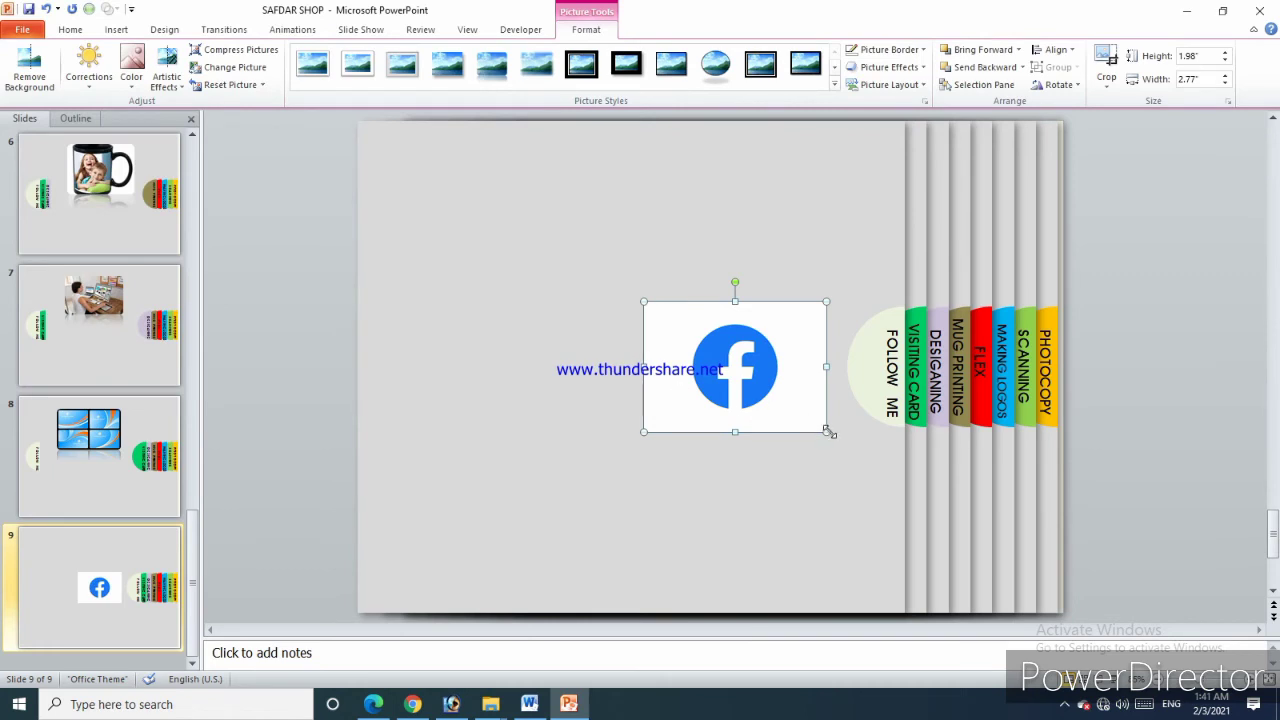
mouse_move(827, 431)
mouse_down()
mouse_move(663, 343)
mouse_move(472, 199)
mouse_up()
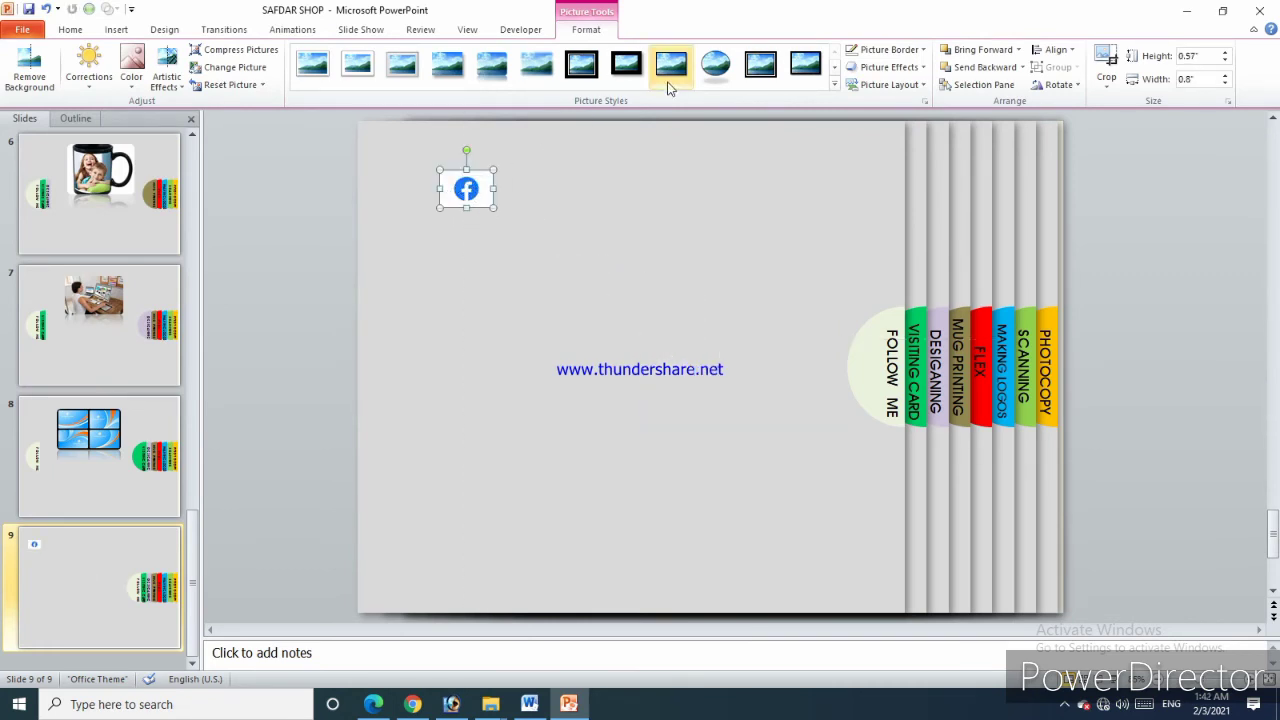
click(715, 65)
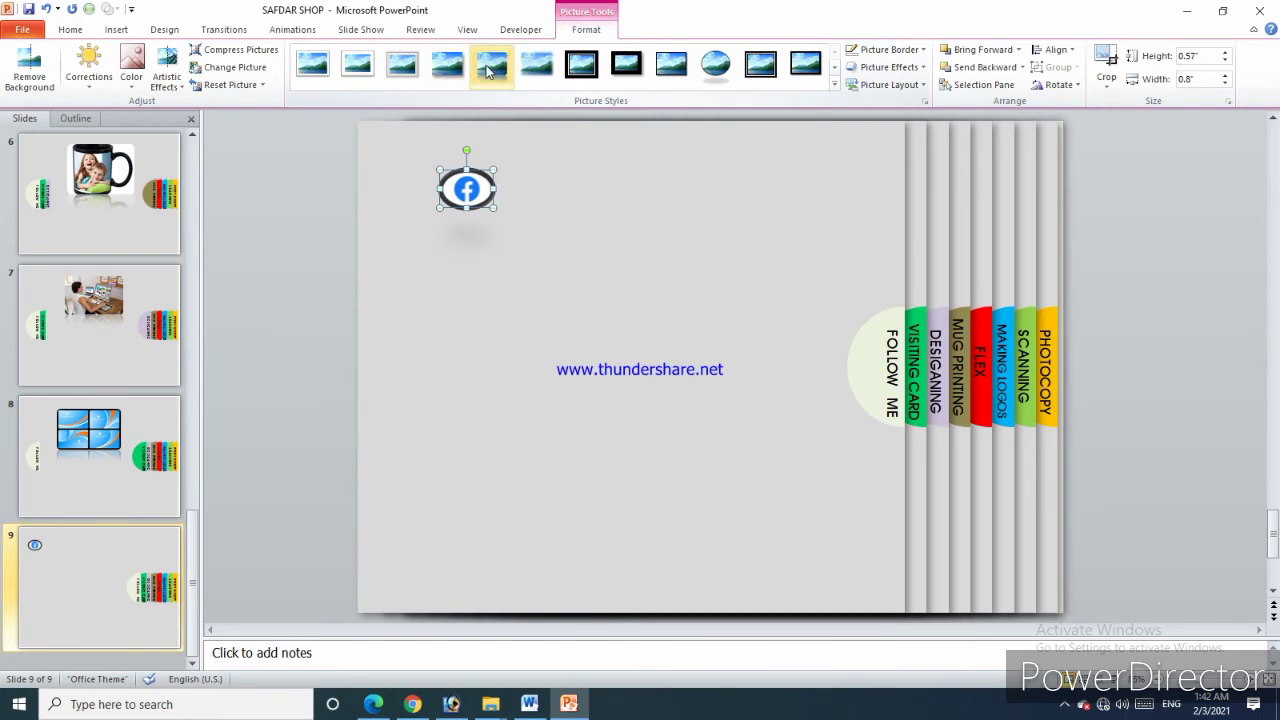
click(491, 65)
Move the Facebook icon to slide 9's top-left corner and bring up the picture chooser again.
click(532, 224)
drag(468, 188, 440, 183)
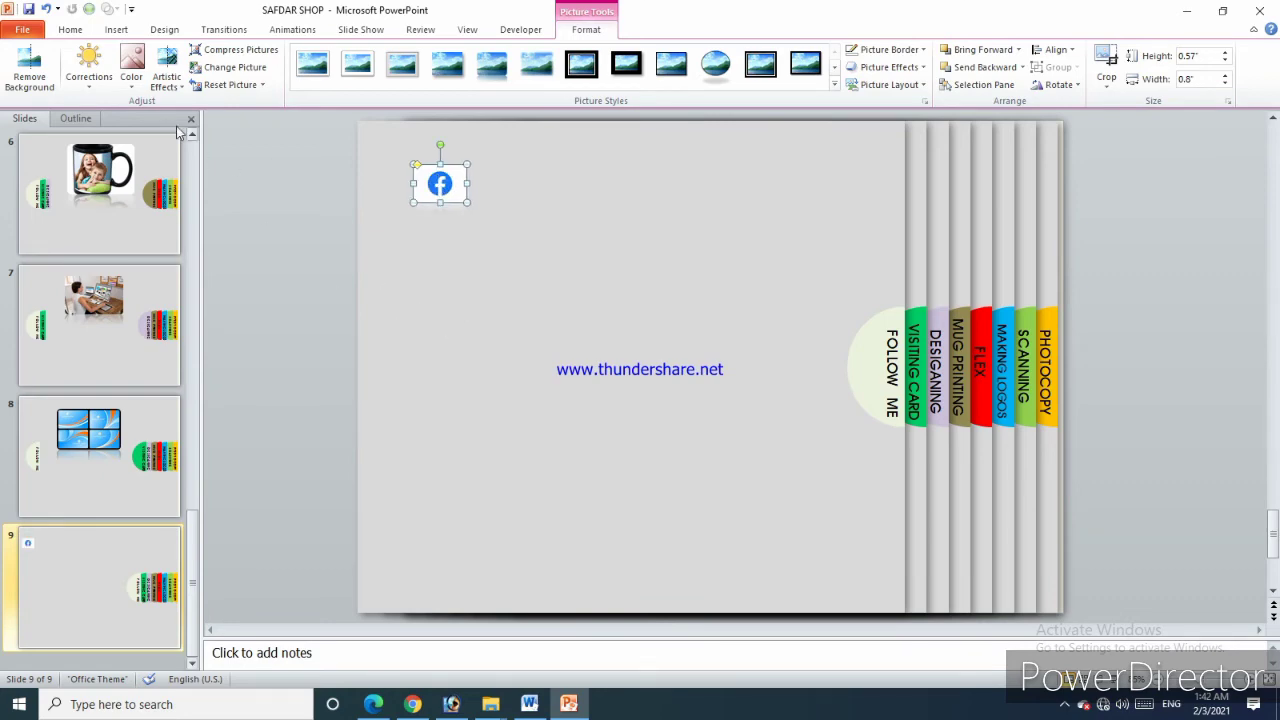
click(116, 29)
click(62, 66)
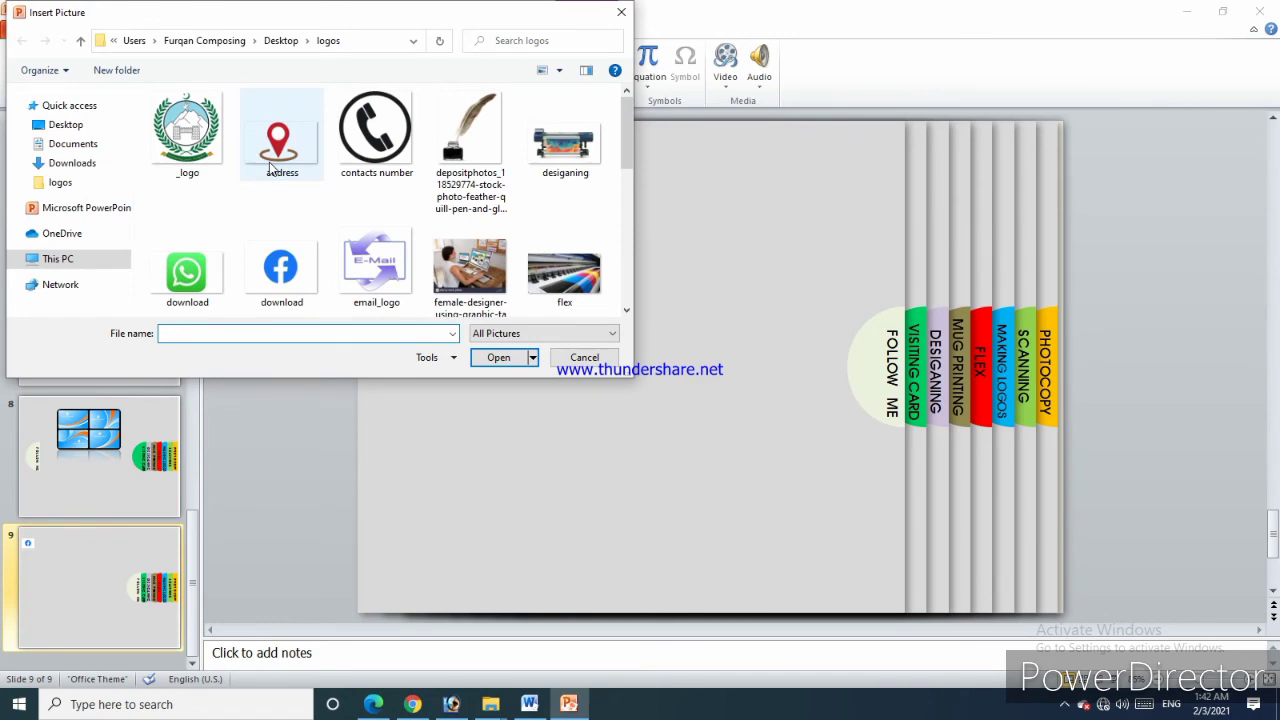
Insert the WhatsApp logo below Facebook, shrunk and given a rounded reflected style.
click(187, 270)
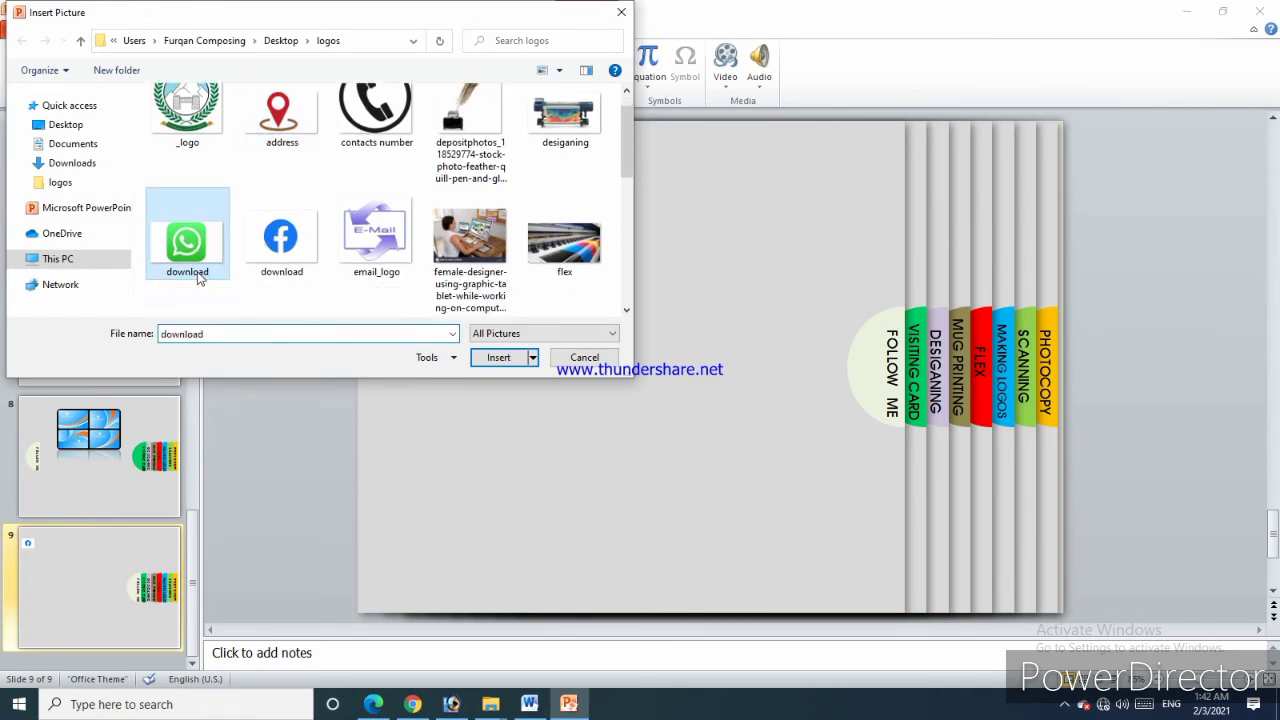
click(511, 360)
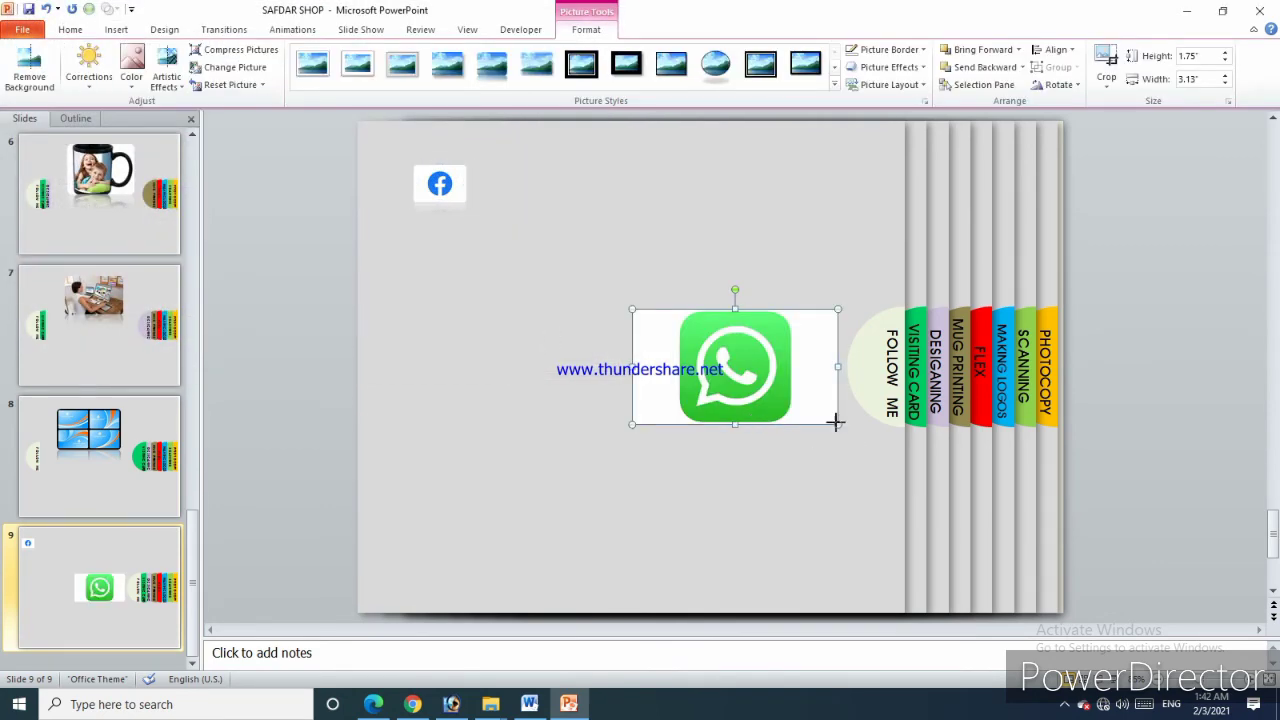
drag(835, 422, 761, 381)
drag(679, 350, 448, 253)
drag(527, 286, 445, 250)
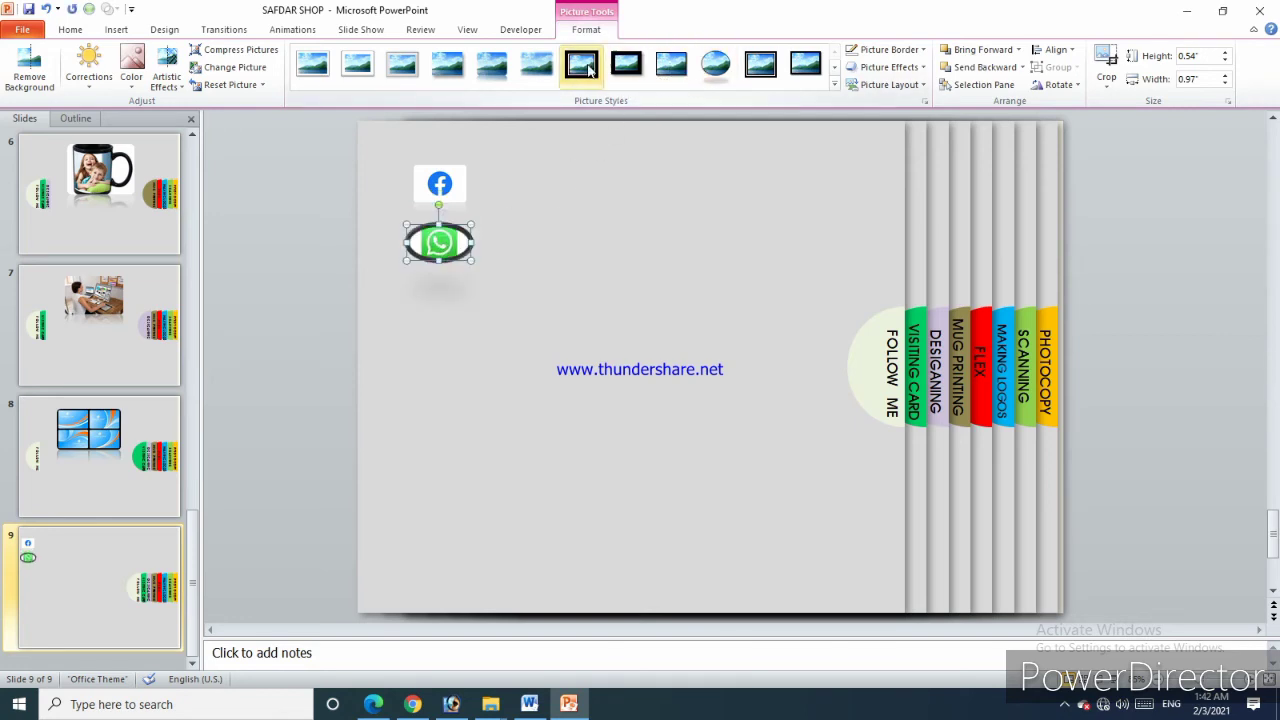
click(491, 64)
click(493, 247)
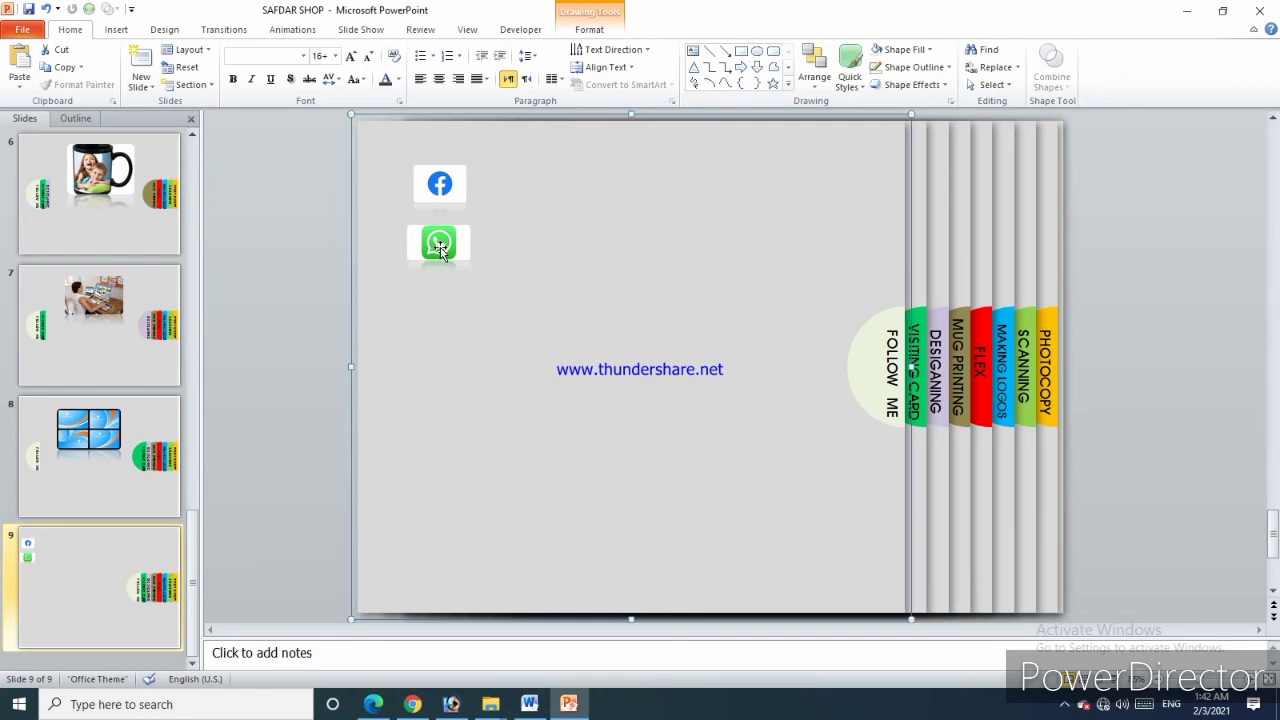
Crop the top edge off the WhatsApp icon.
click(440, 250)
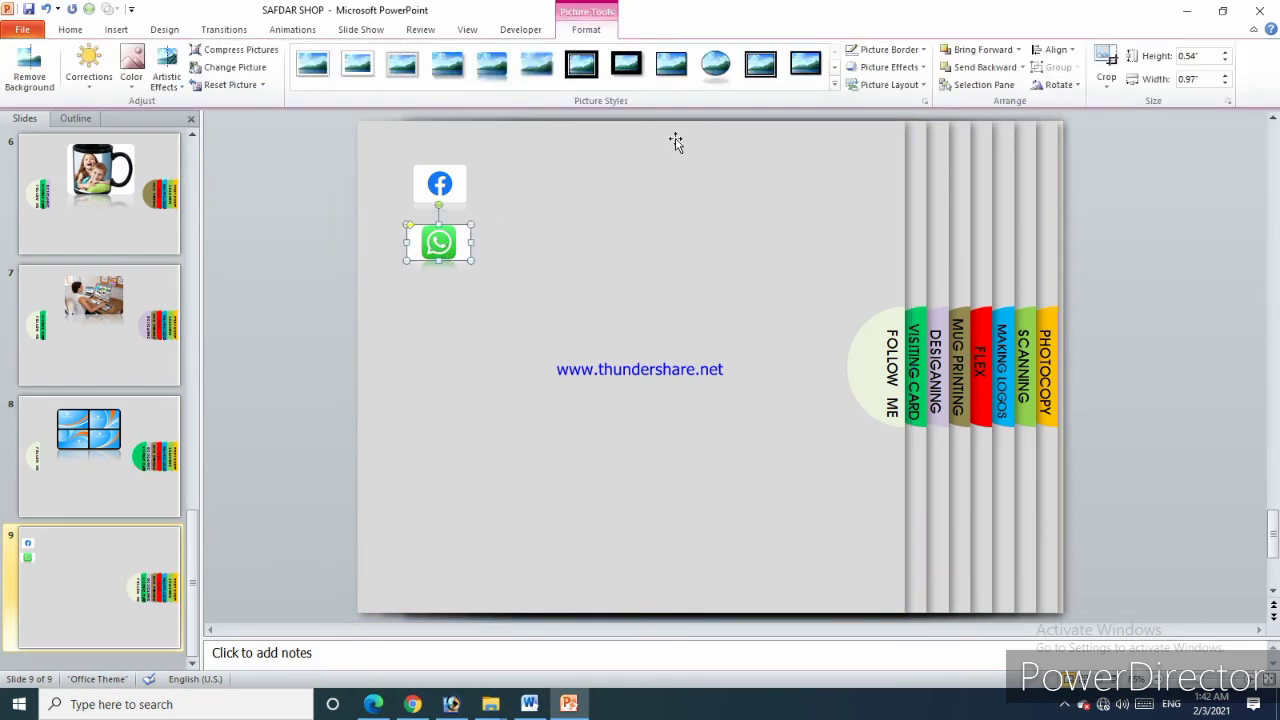
click(1106, 60)
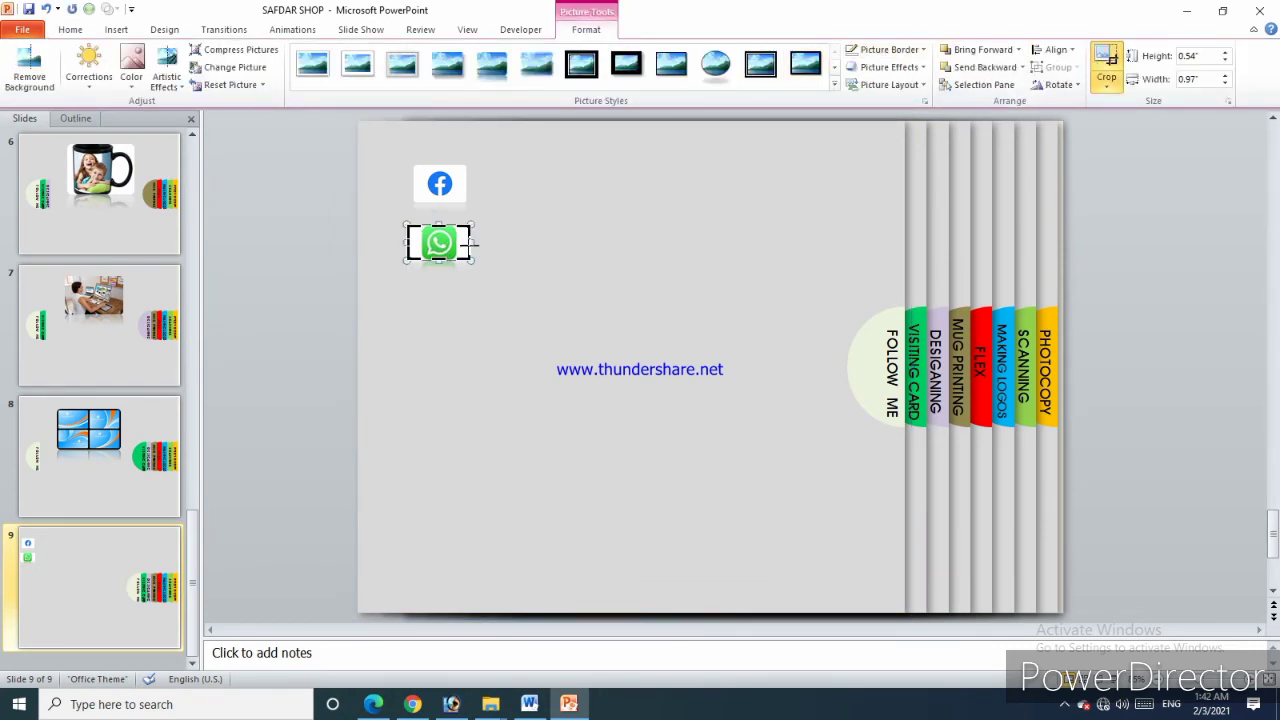
drag(471, 243, 477, 245)
key(ctrl+z)
drag(408, 227, 414, 243)
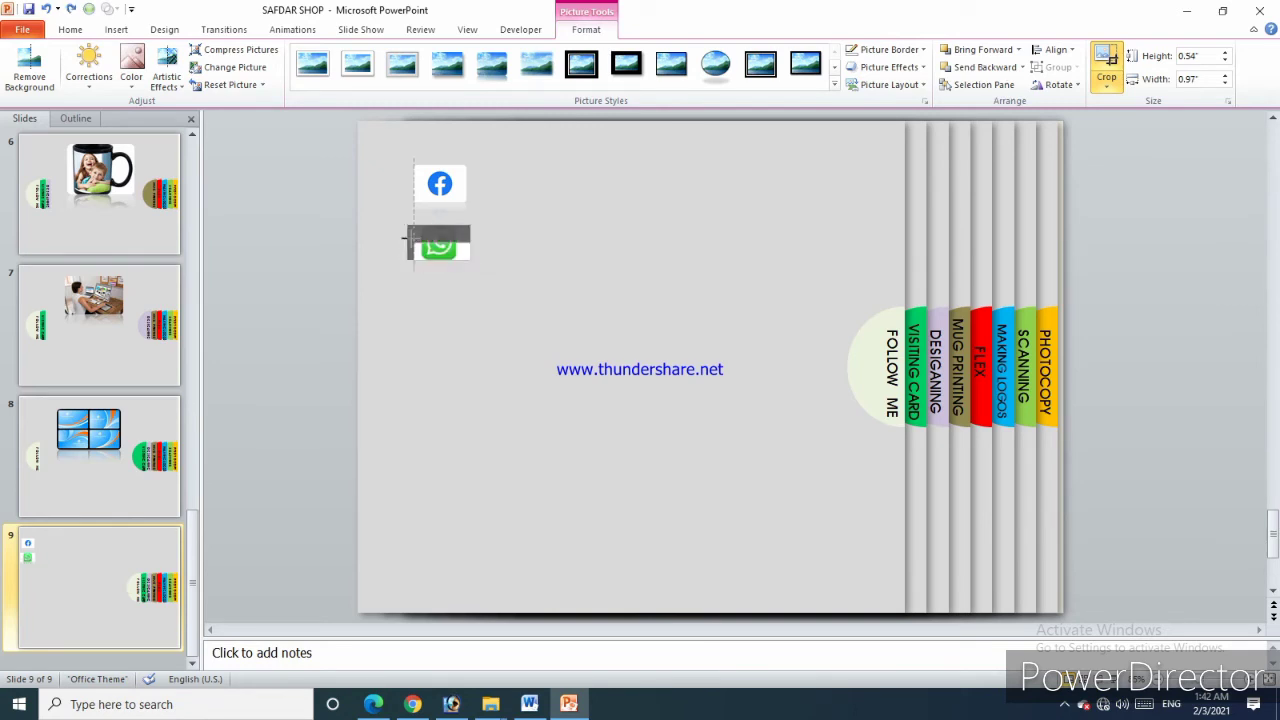
click(538, 300)
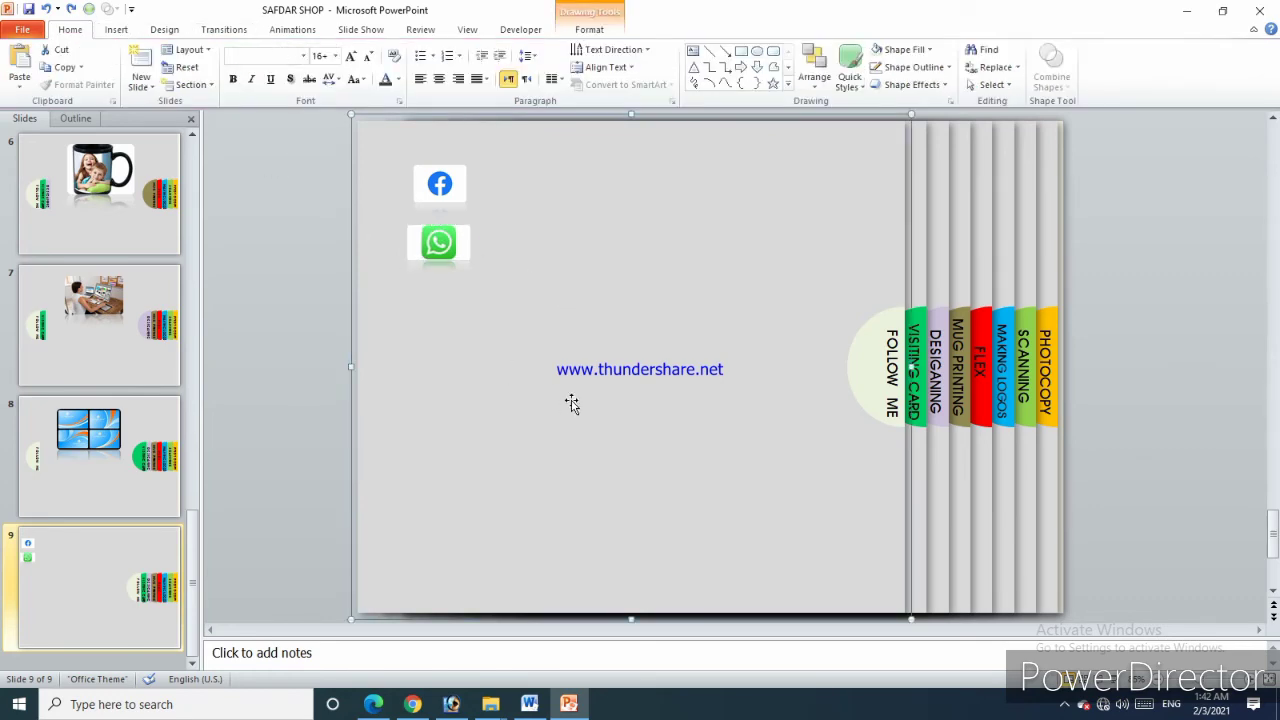
click(116, 29)
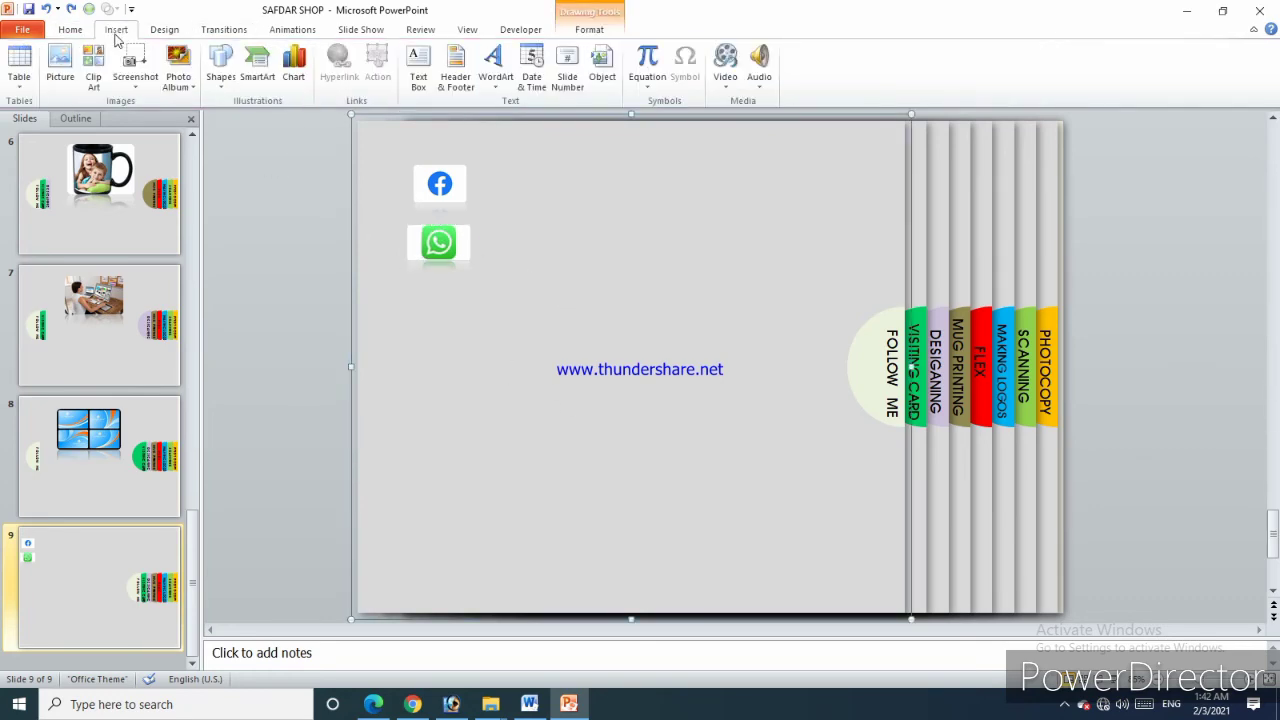
Insert the Instagram logo and shrink it to an icon below WhatsApp.
click(58, 62)
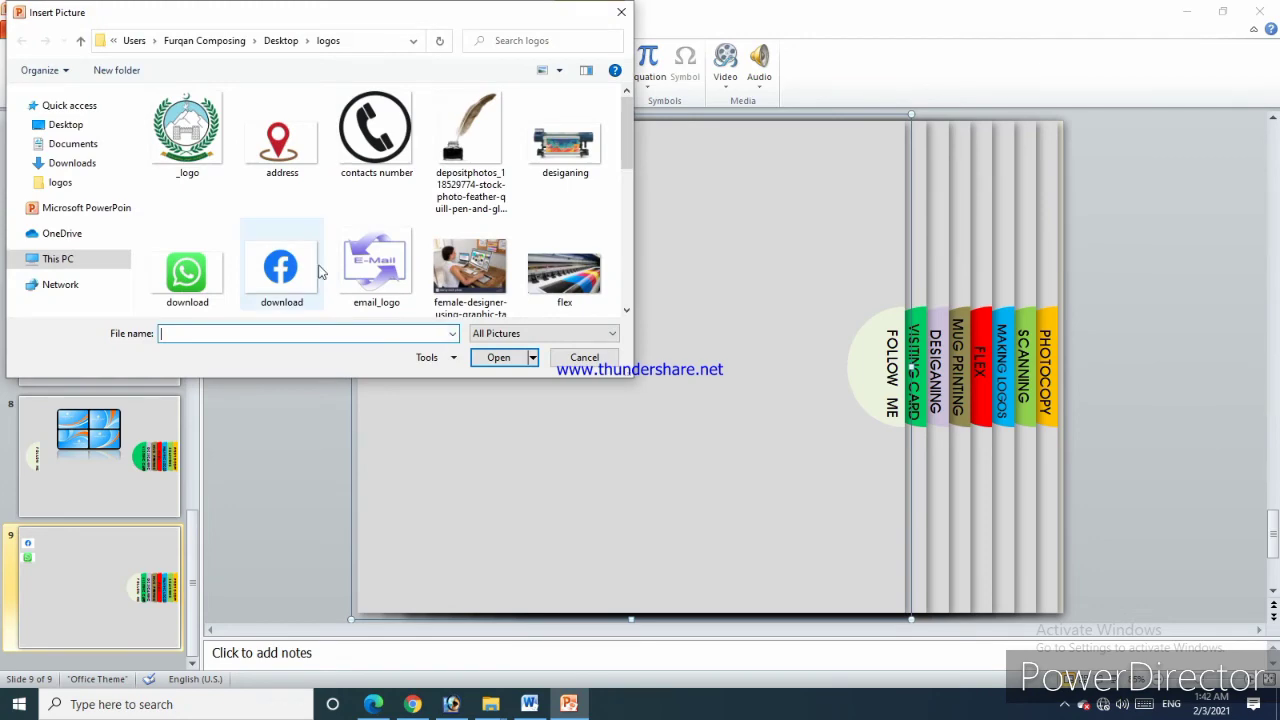
scroll(350, 222, down, 1)
scroll(350, 224, down, 2)
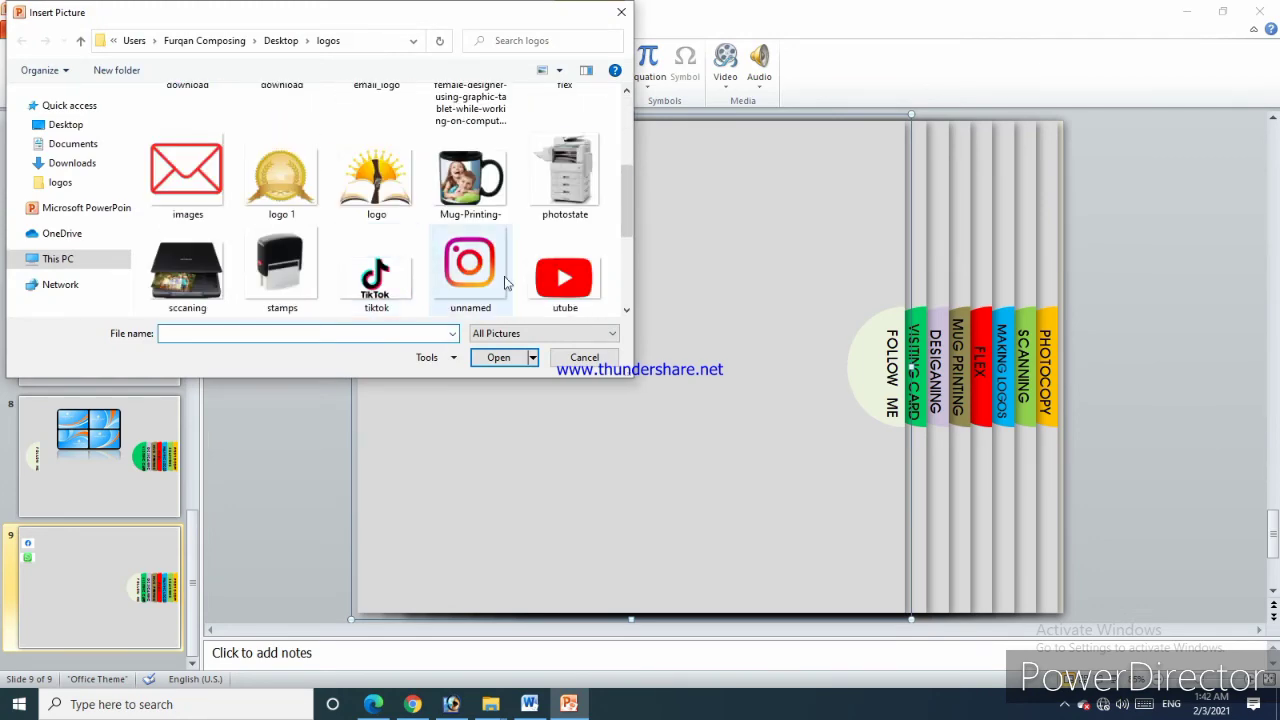
click(470, 265)
click(498, 352)
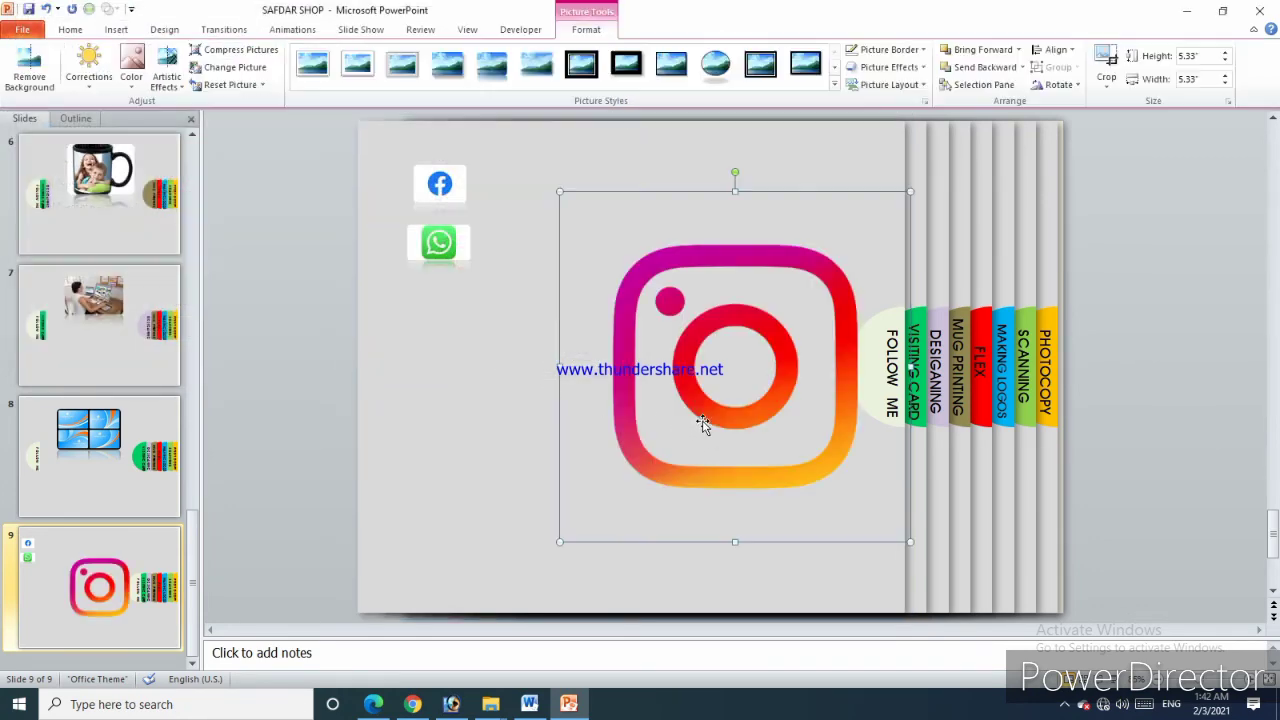
mouse_move(885, 528)
mouse_down()
mouse_move(610, 265)
mouse_move(621, 252)
mouse_move(444, 302)
mouse_up()
click(521, 310)
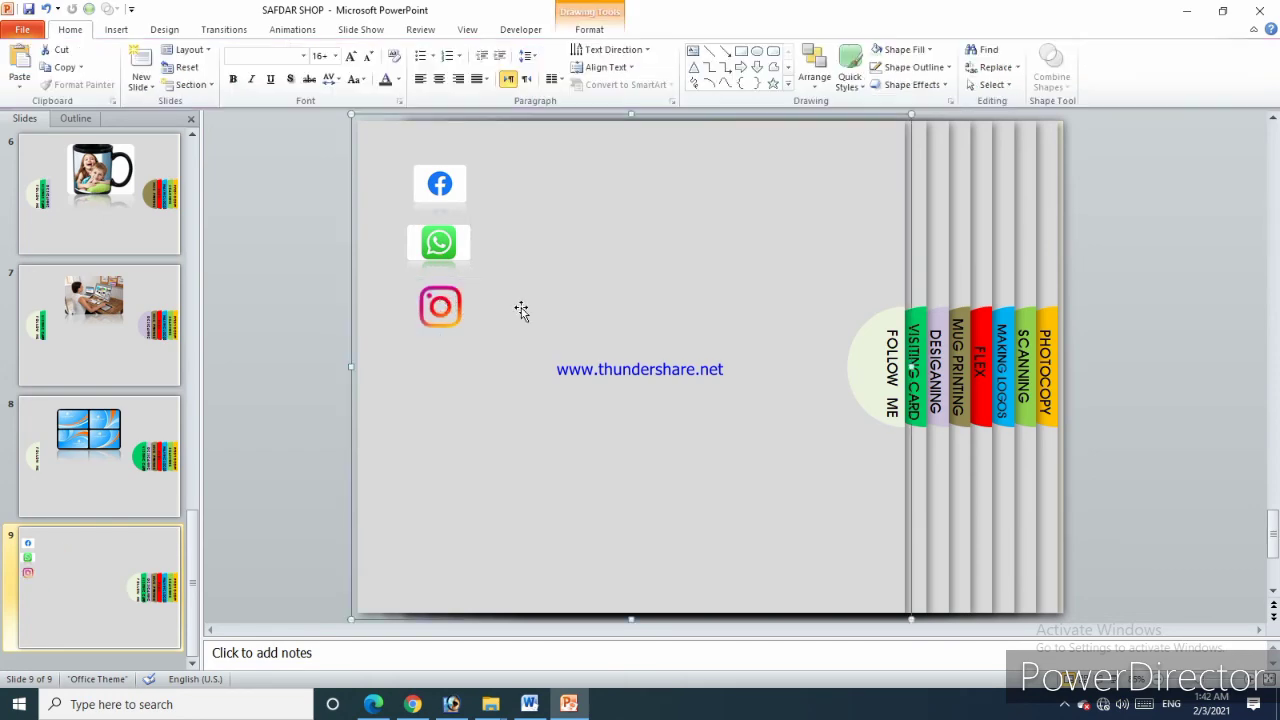
Insert the YouTube logo at 0.58 × 1.03 inches, lined up below Instagram.
click(116, 29)
click(60, 68)
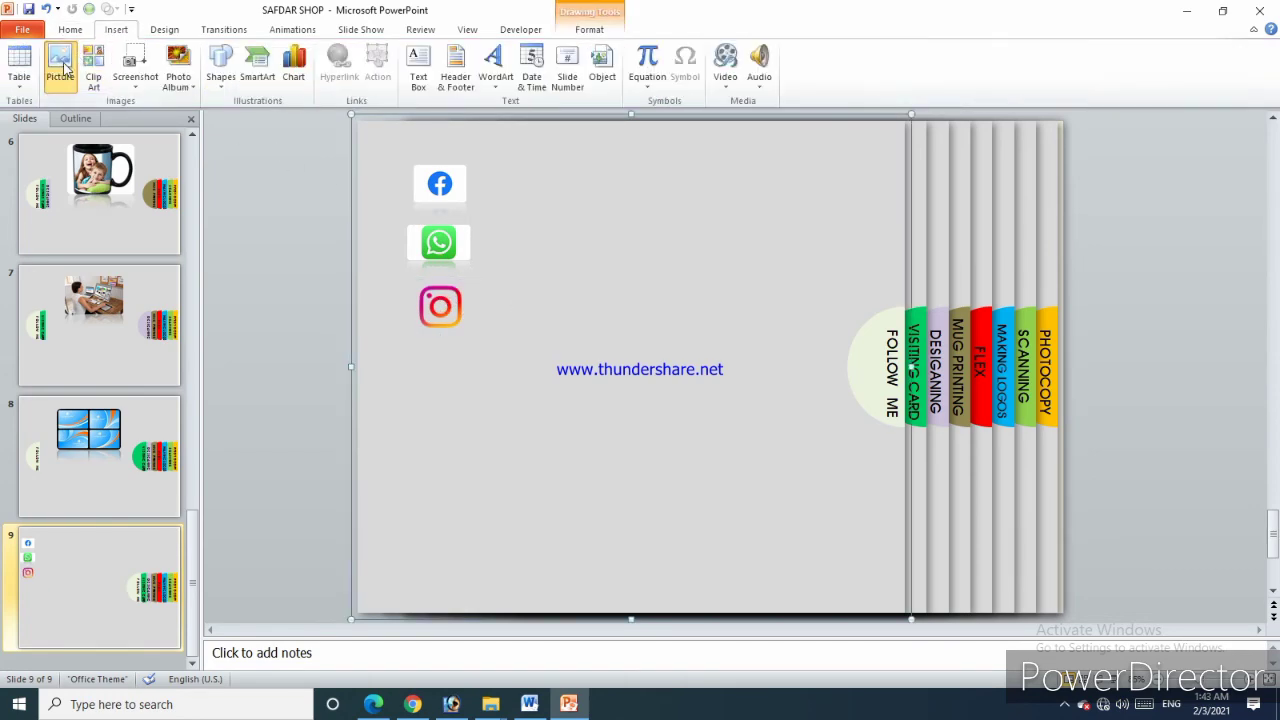
scroll(400, 250, down, 3)
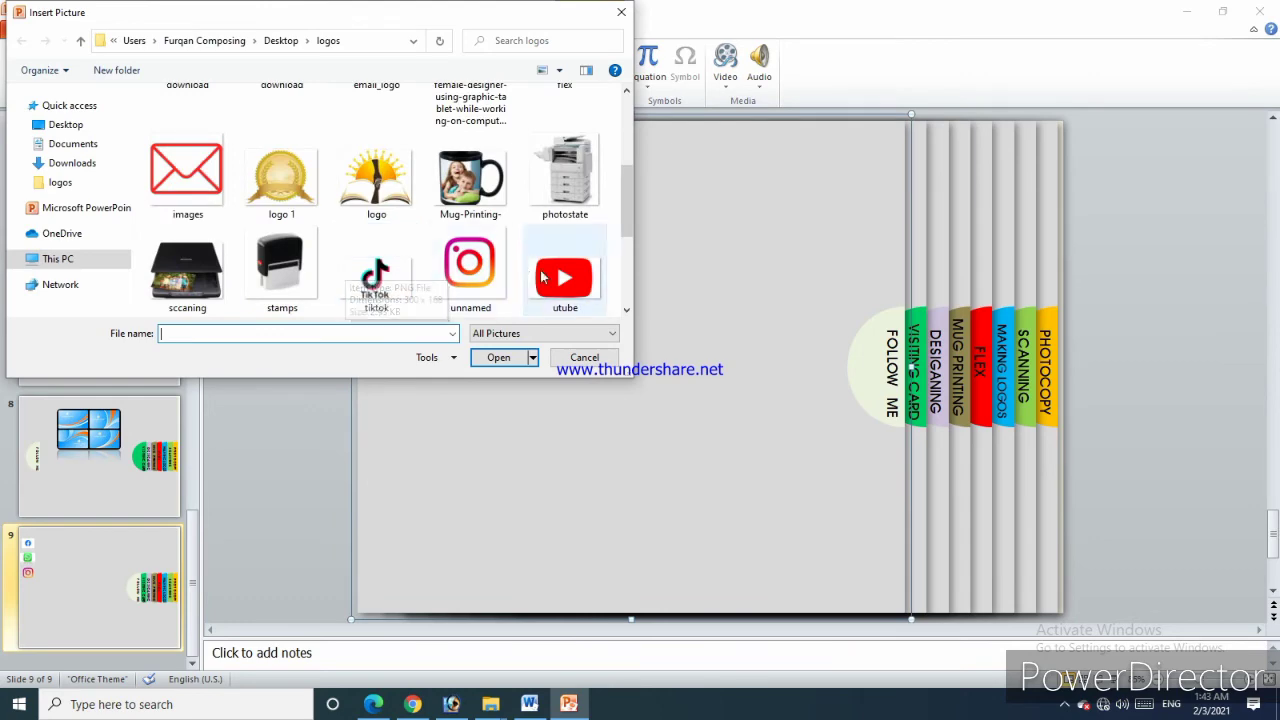
click(563, 312)
click(505, 357)
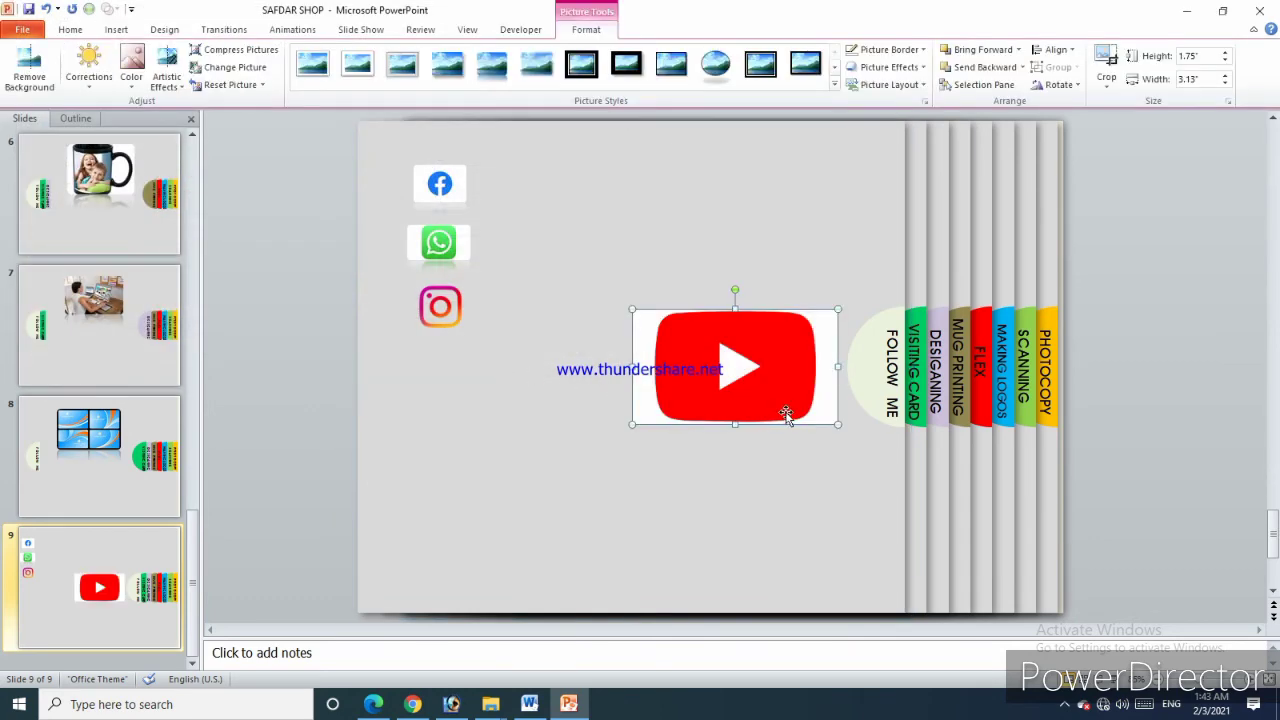
drag(836, 427, 717, 355)
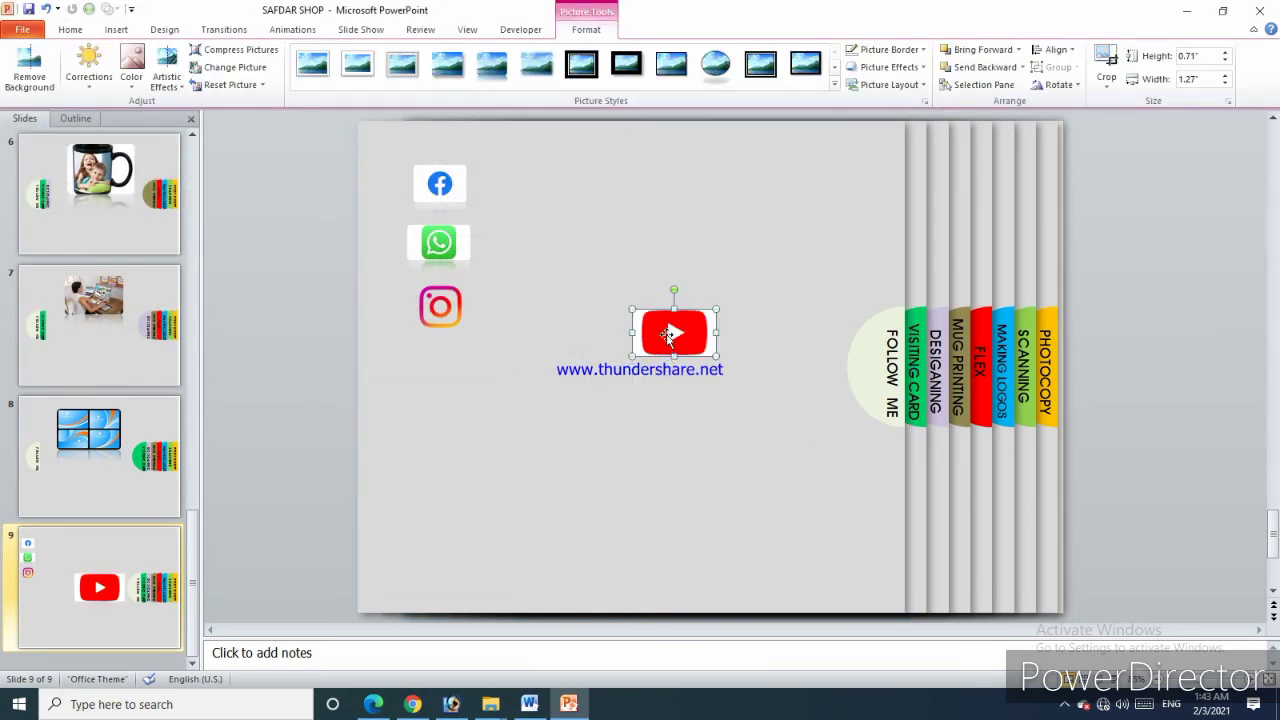
mouse_move(660, 325)
mouse_down()
mouse_move(428, 364)
mouse_move(467, 384)
mouse_move(450, 383)
mouse_up()
click(531, 395)
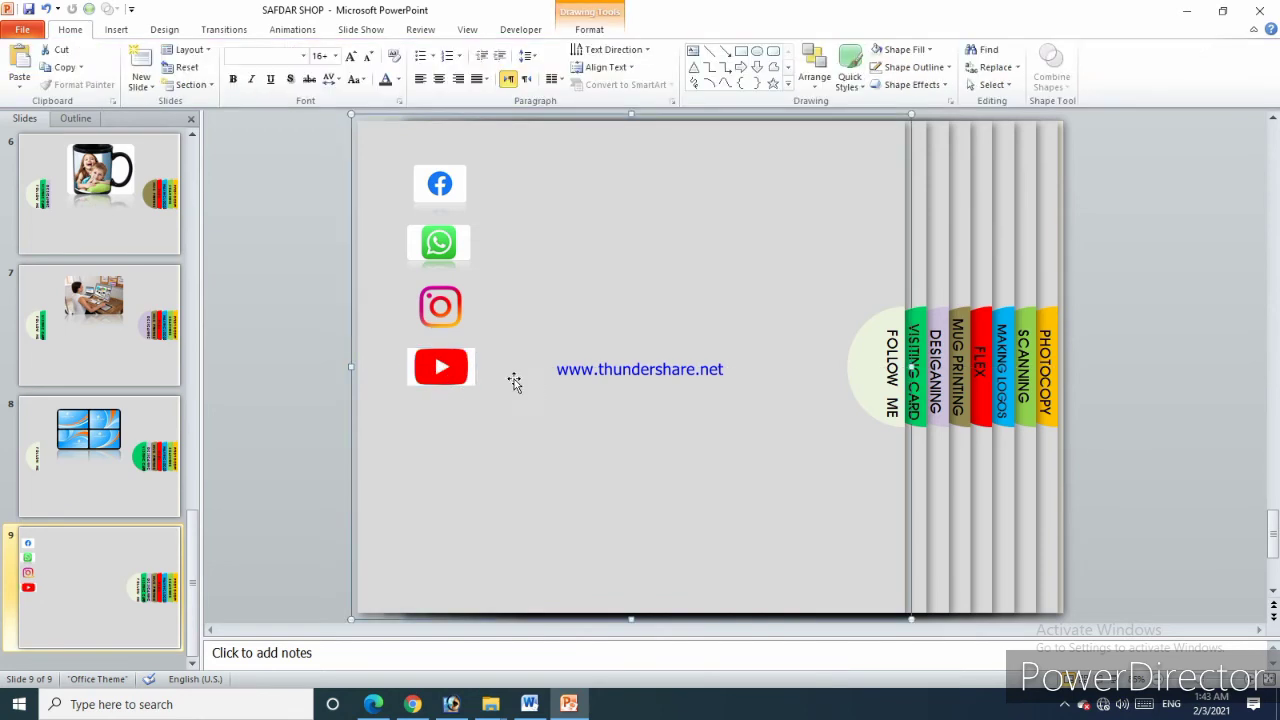
click(1064, 705)
click(116, 31)
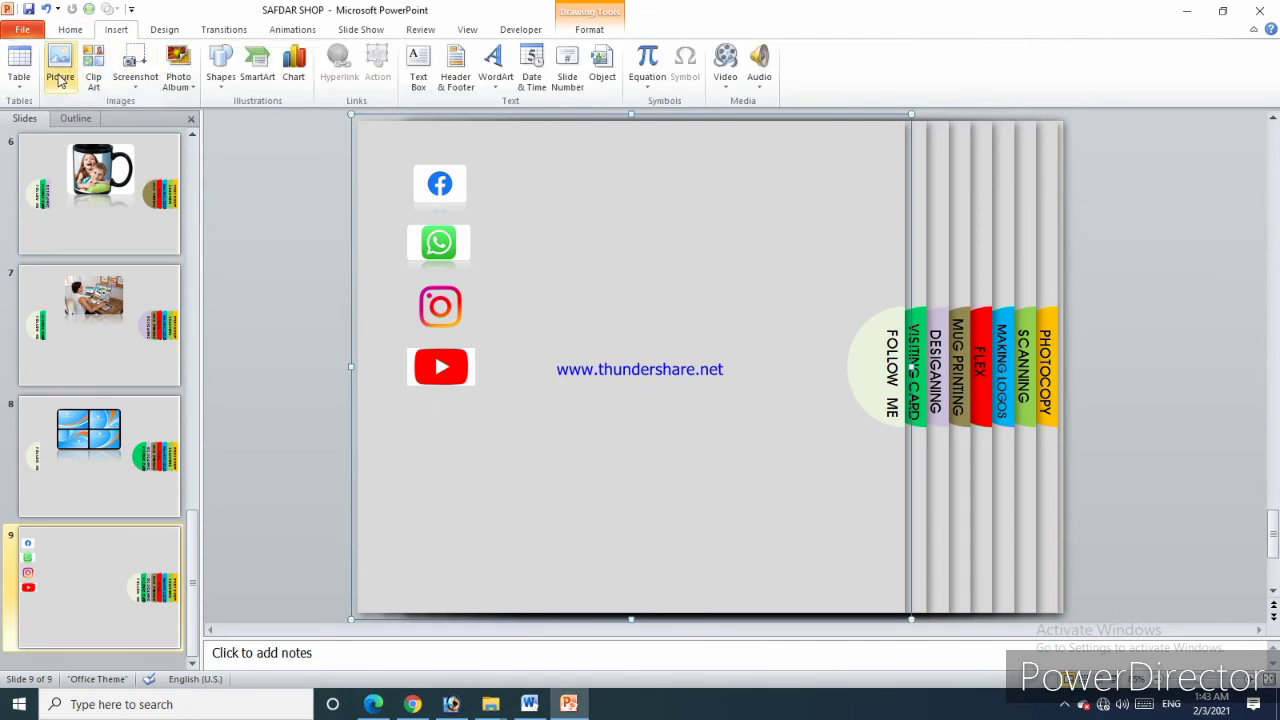
Insert the tiktok image as a small icon below YouTube.
click(61, 78)
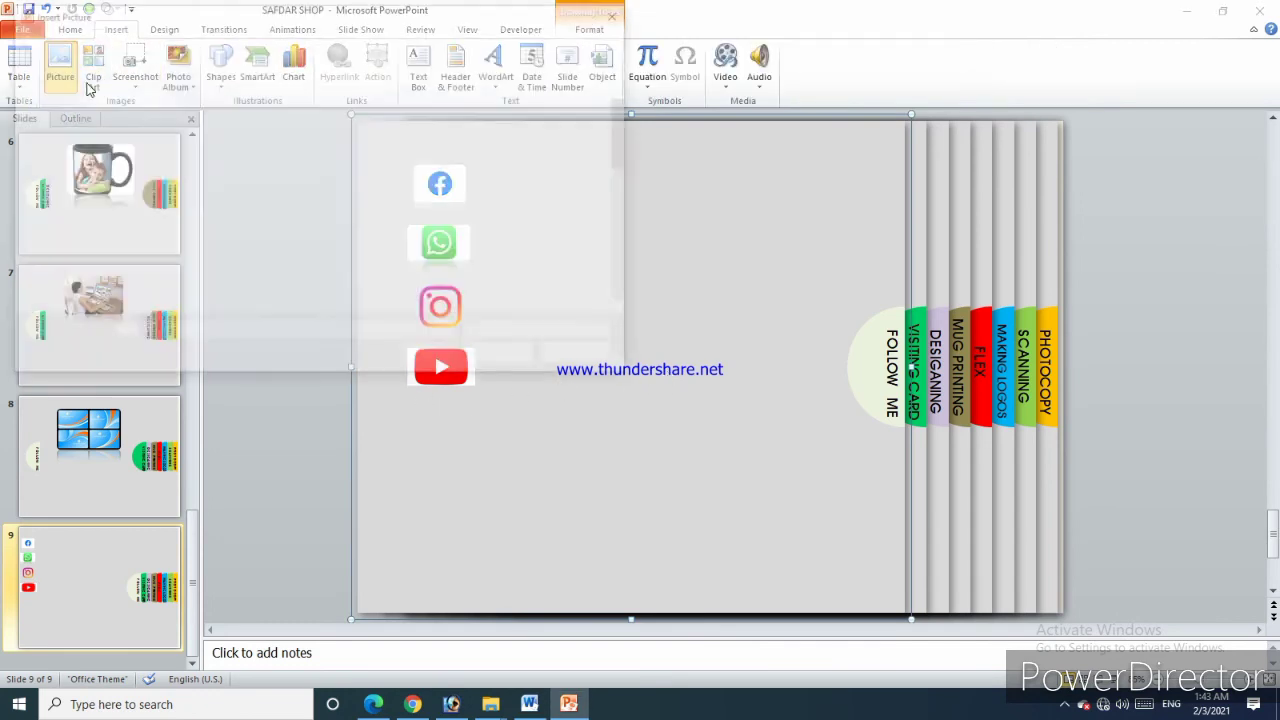
scroll(326, 240, down, 2)
scroll(333, 243, down, 3)
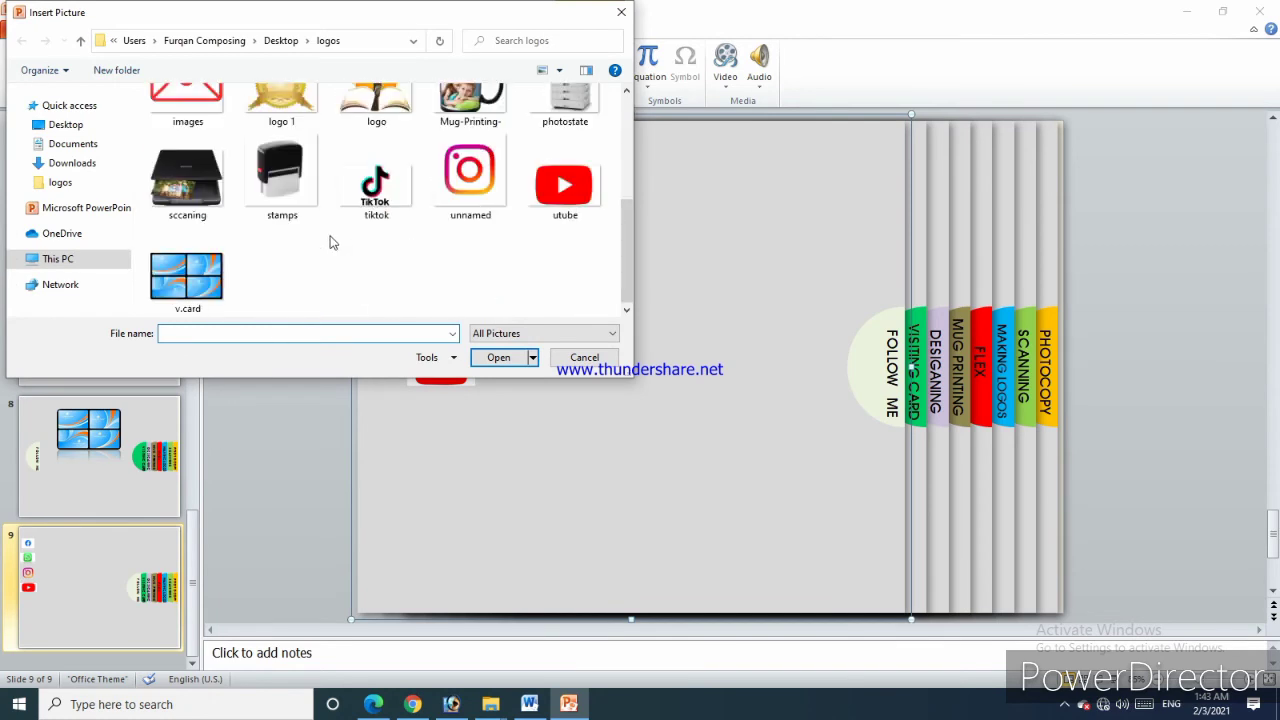
click(368, 194)
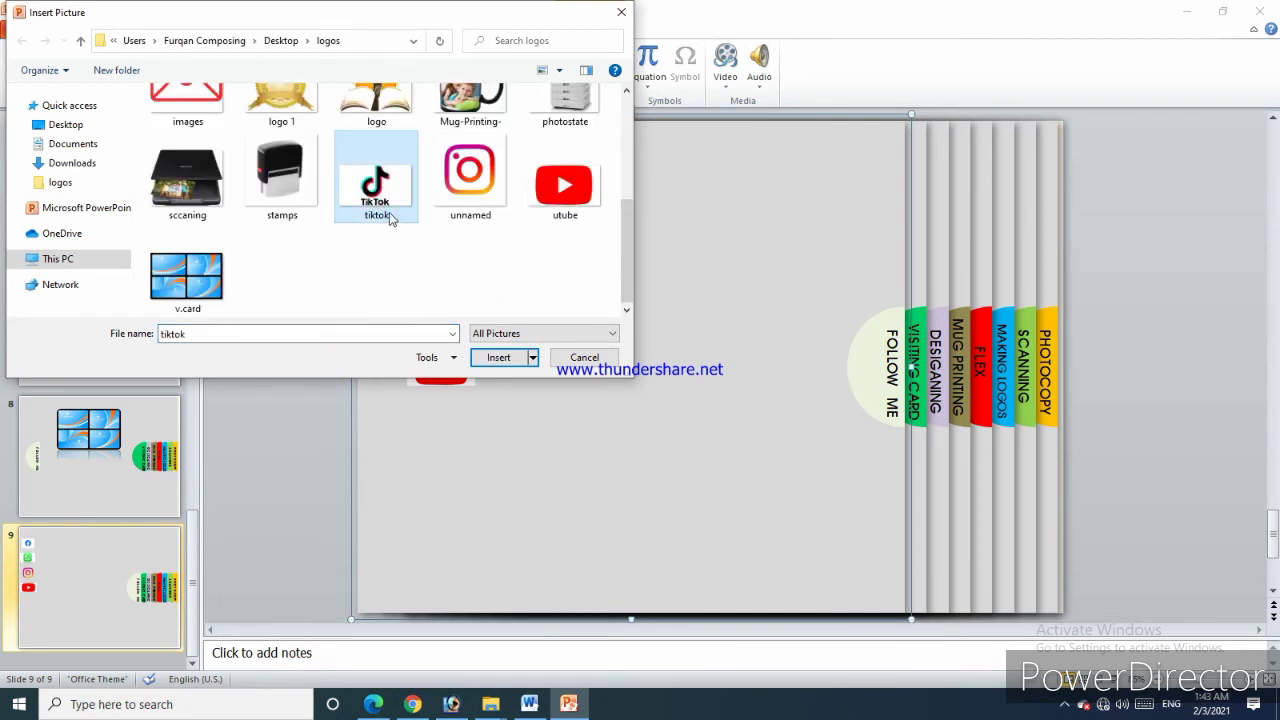
click(496, 358)
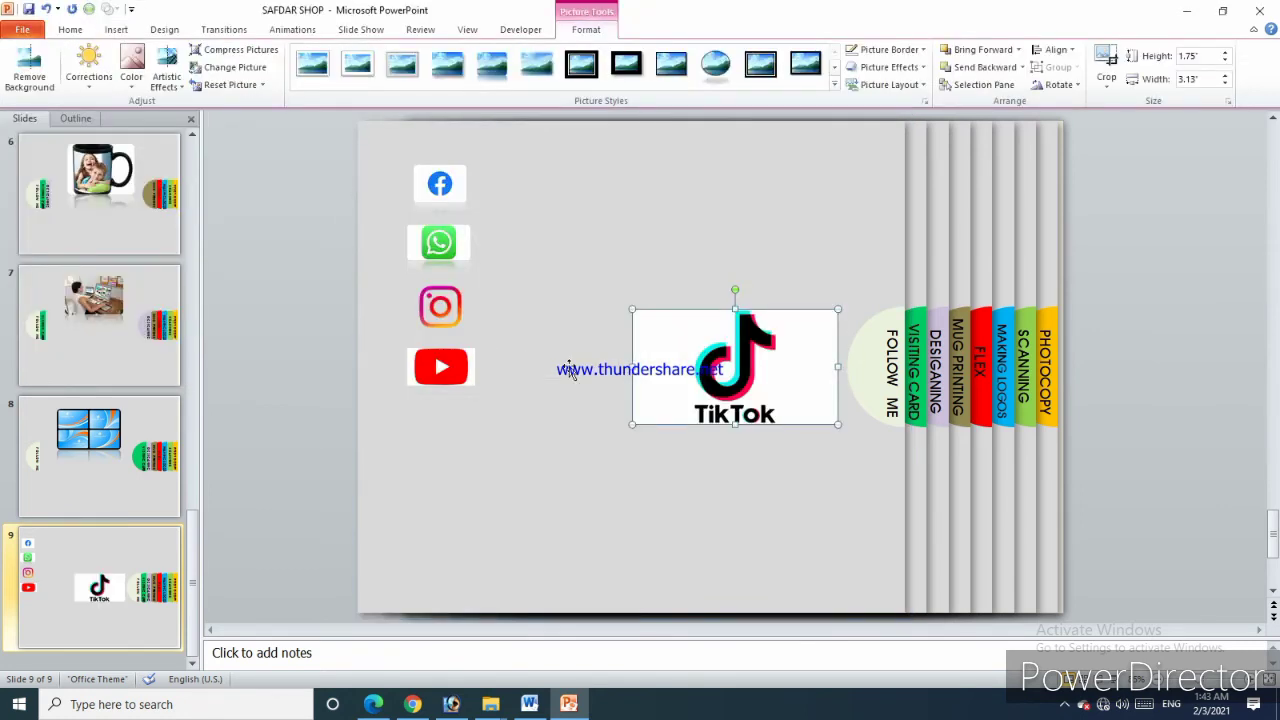
mouse_move(638, 428)
mouse_down()
mouse_move(789, 362)
mouse_move(767, 348)
mouse_move(437, 433)
mouse_up()
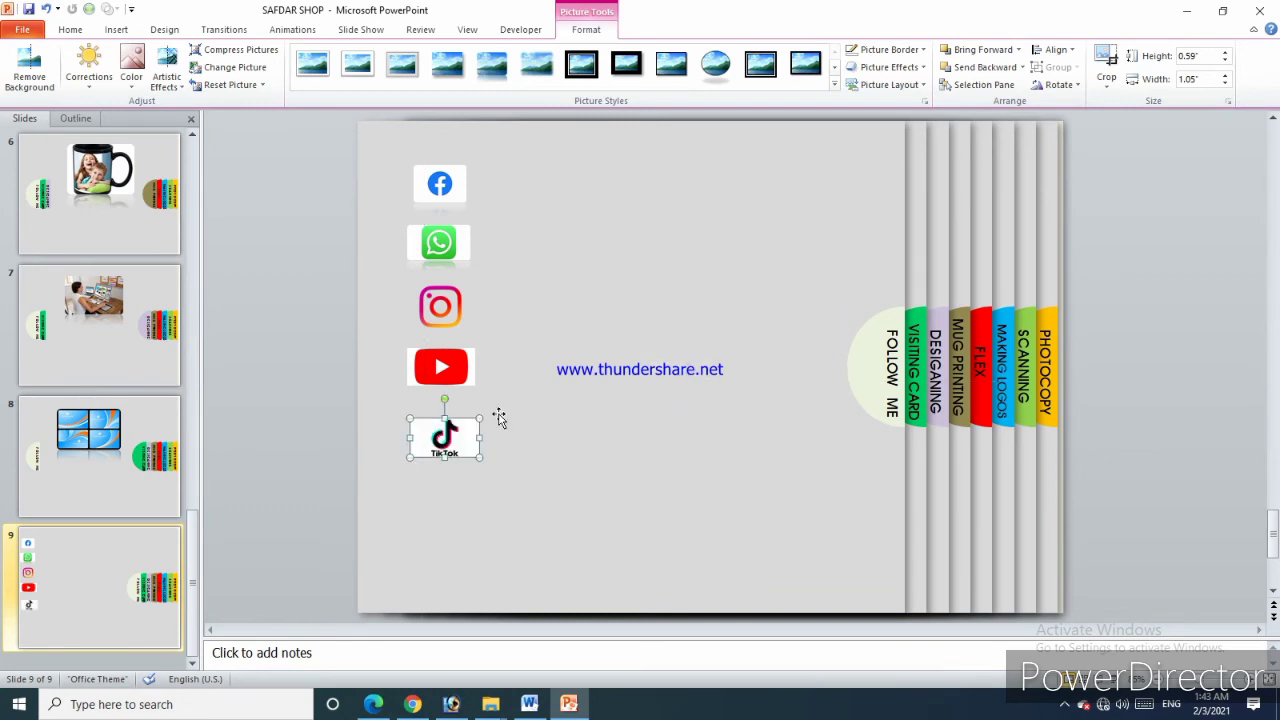
click(541, 394)
Add the red location-pin icon, 0.84 × 1.49 inches, below the TikTok icon.
click(116, 29)
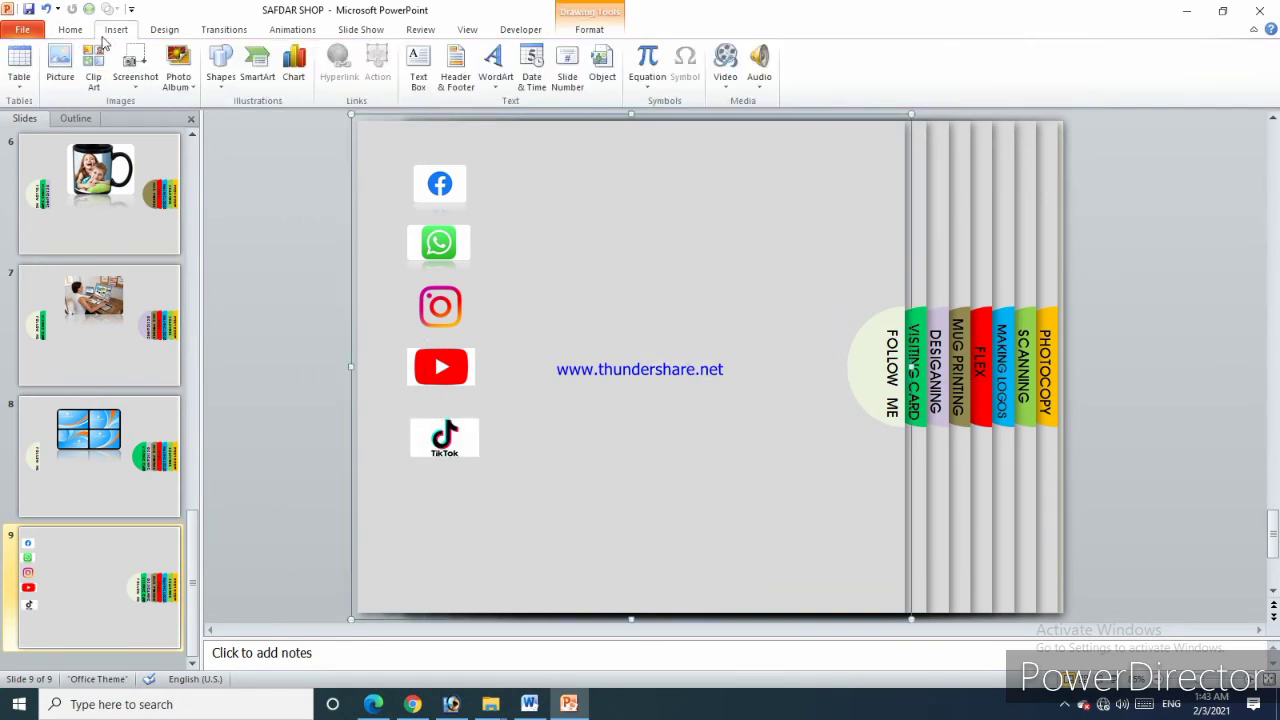
click(62, 70)
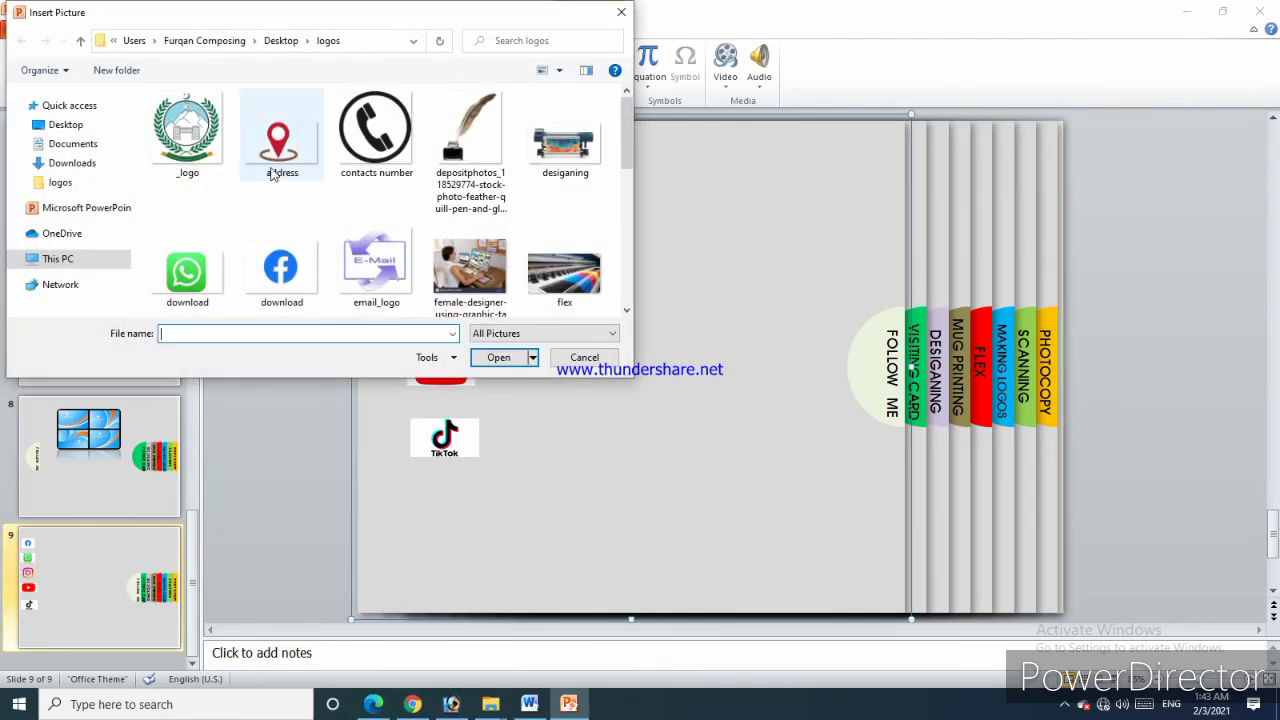
click(278, 160)
click(497, 356)
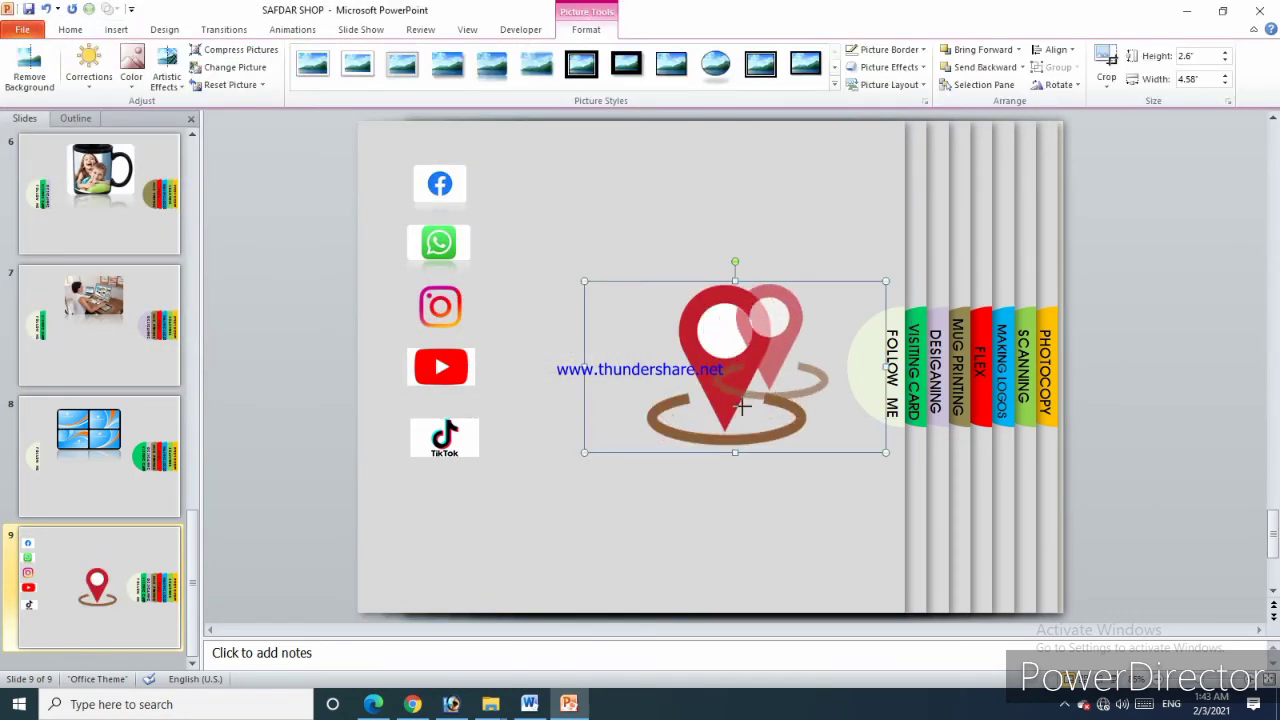
mouse_move(582, 453)
mouse_down()
mouse_move(787, 337)
mouse_move(440, 520)
mouse_up()
click(545, 458)
click(448, 178)
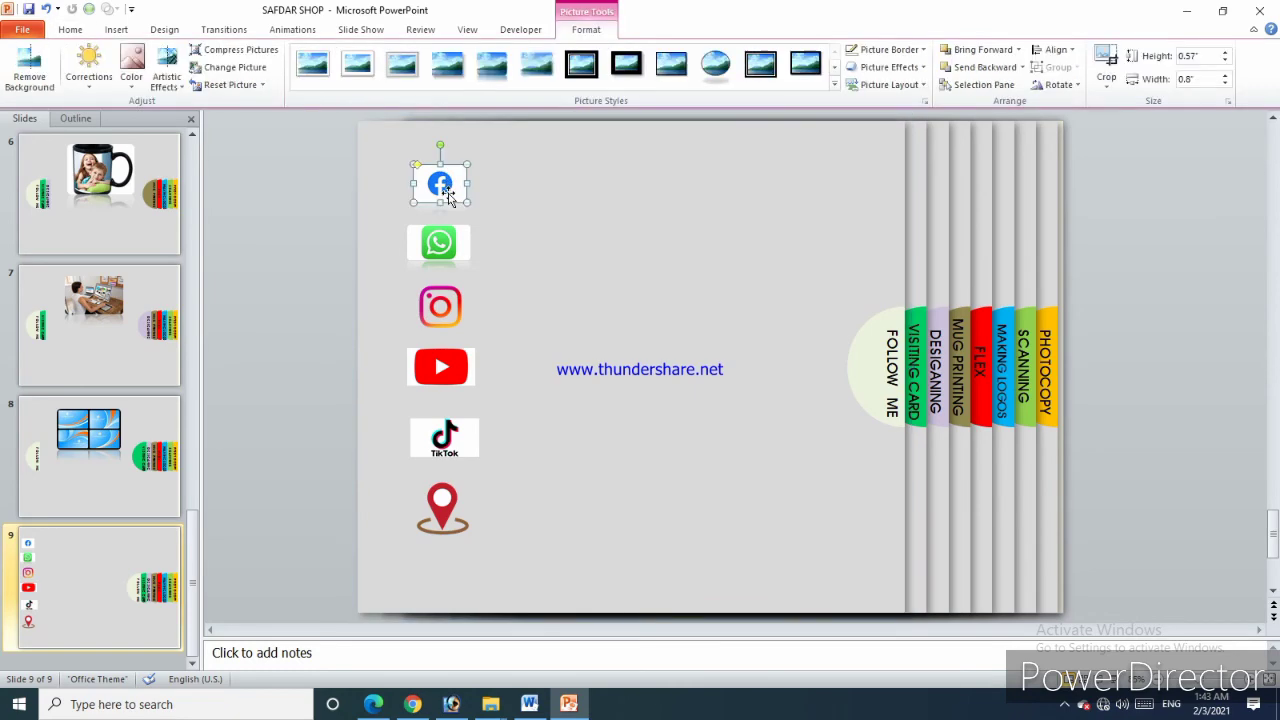
click(557, 208)
Insert a WordArt box in the first plain blue style.
click(113, 30)
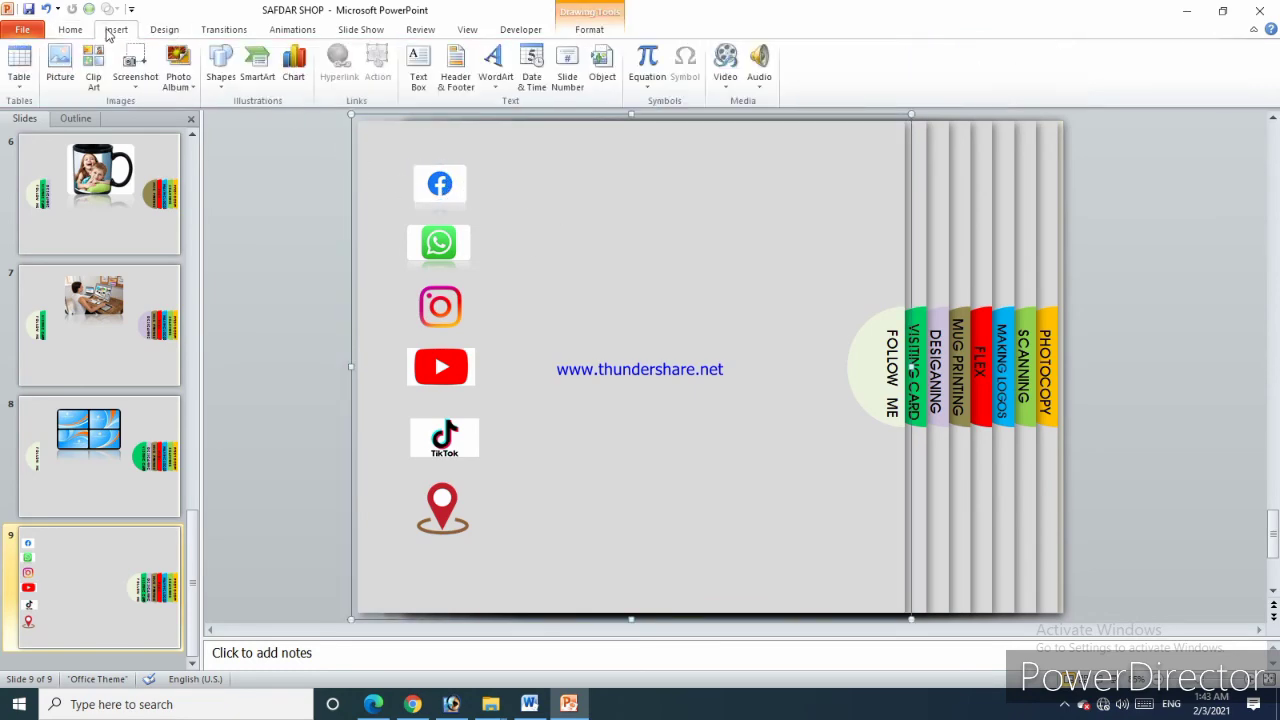
click(220, 65)
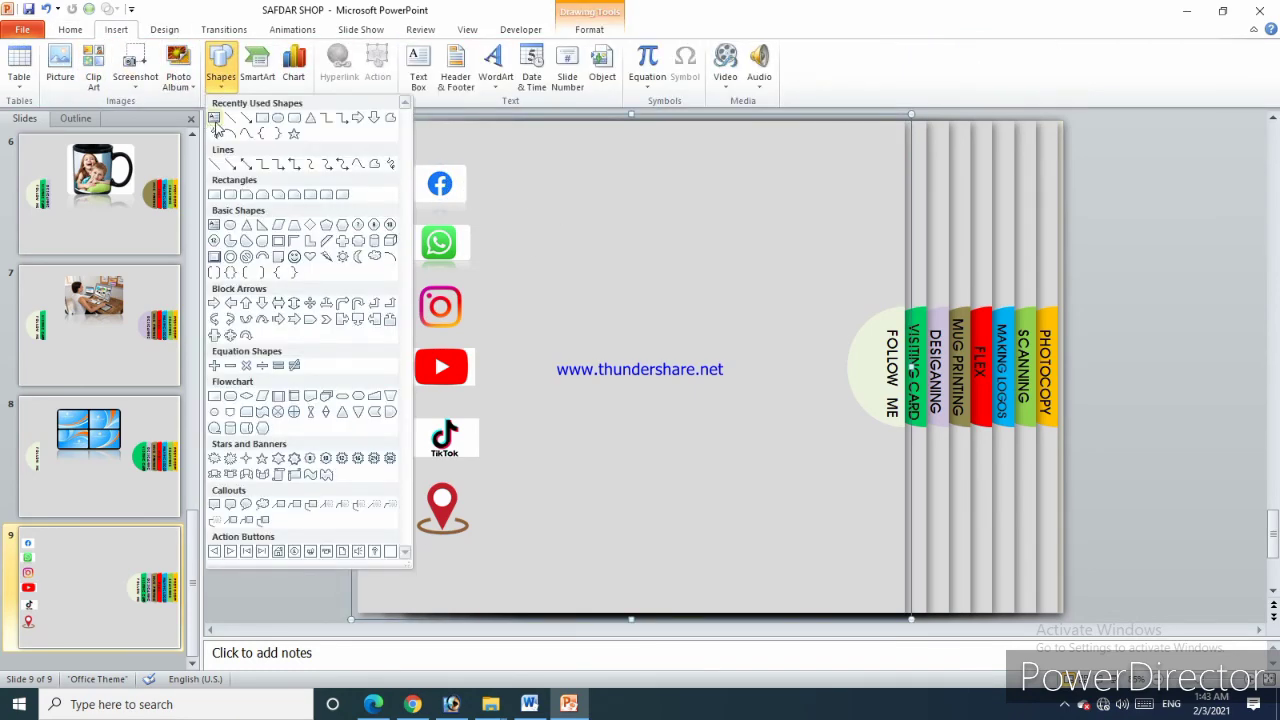
click(214, 118)
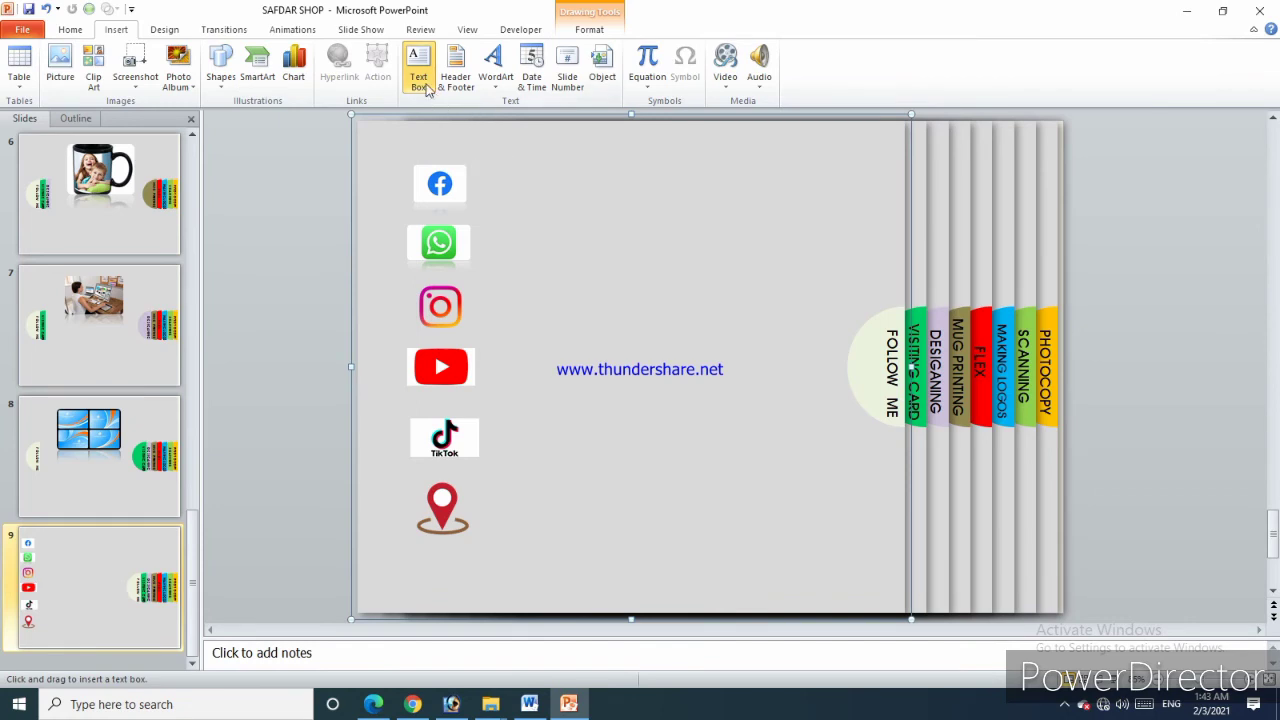
click(495, 65)
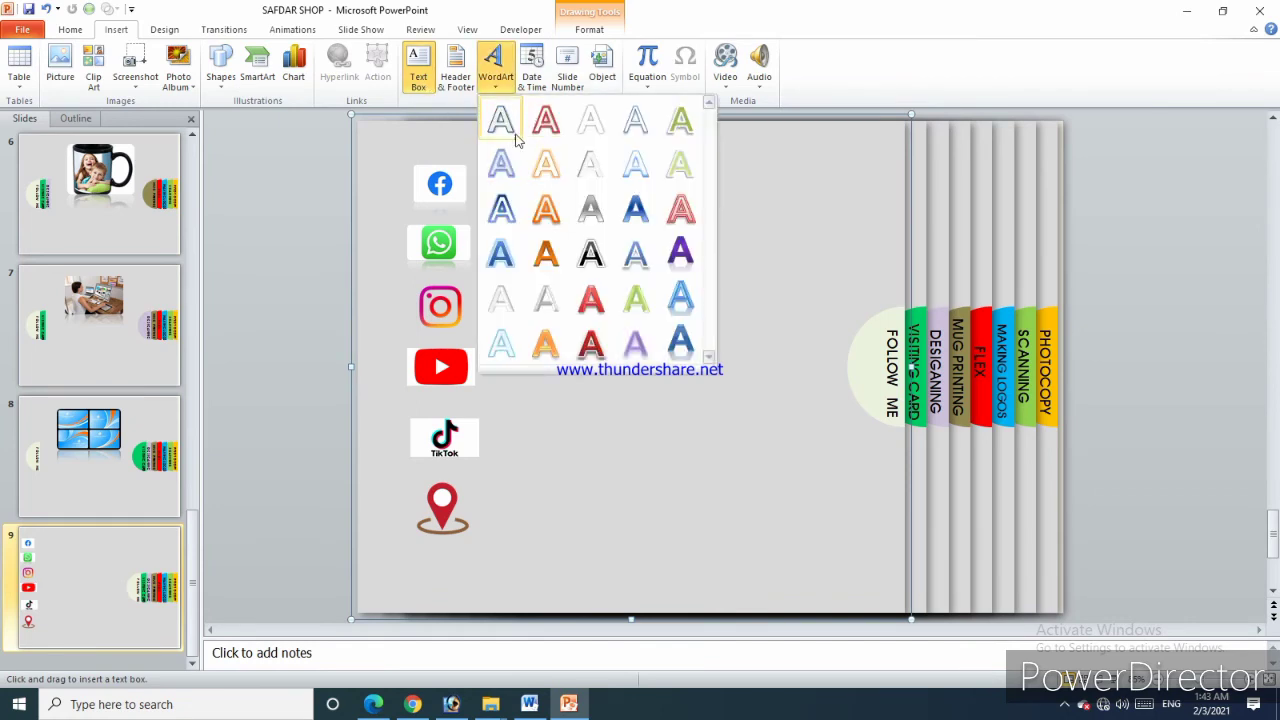
click(635, 208)
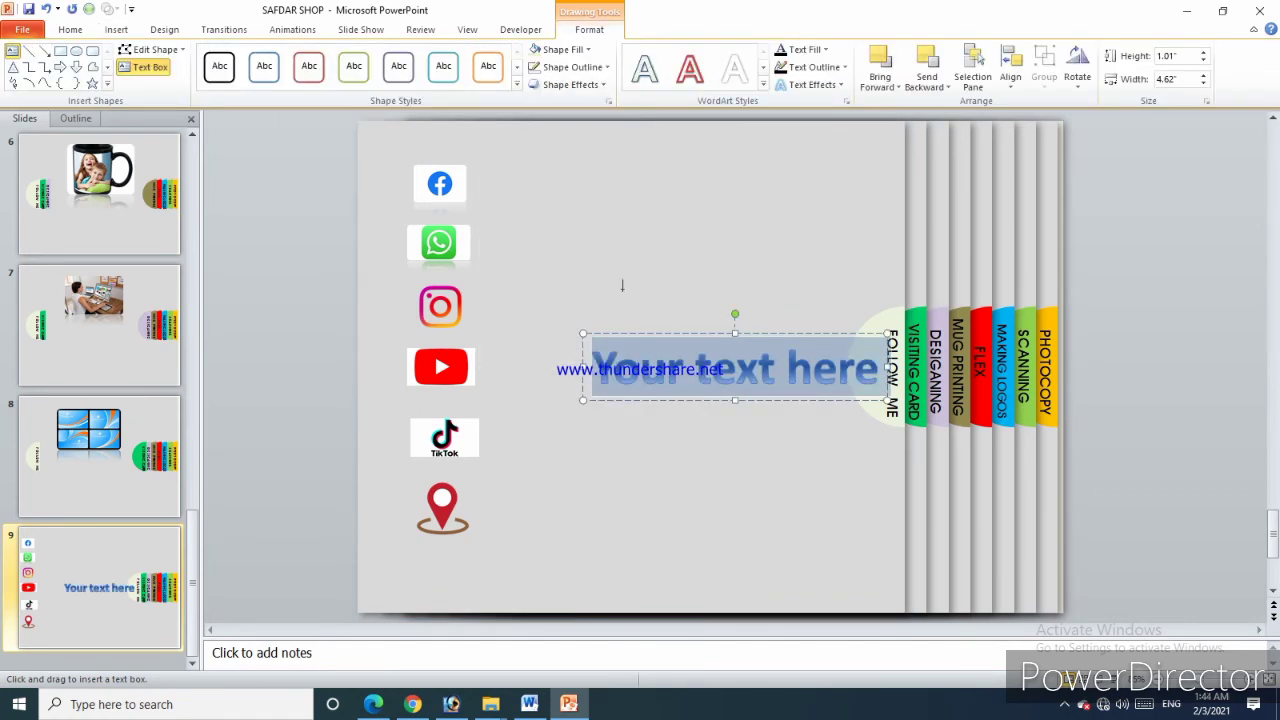
Move the WordArt box to the slide top beside the Facebook icon.
click(583, 334)
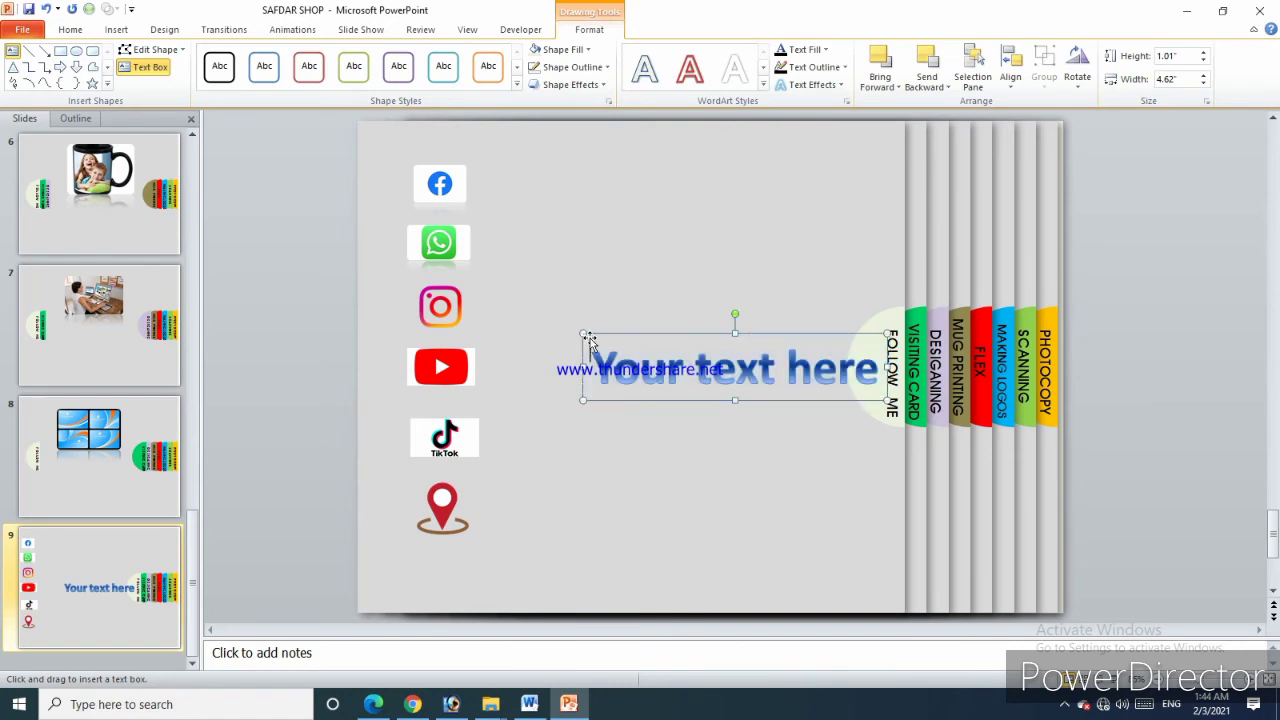
click(603, 344)
click(617, 346)
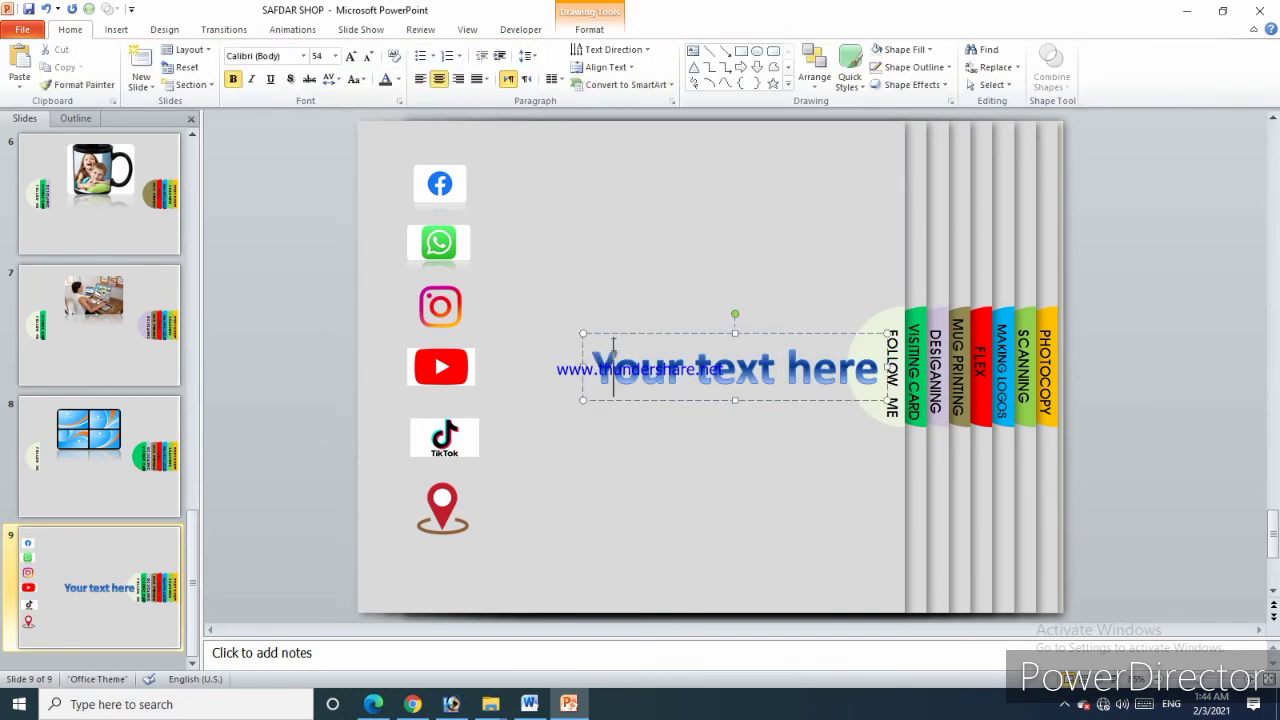
drag(598, 331, 521, 155)
drag(805, 225, 861, 225)
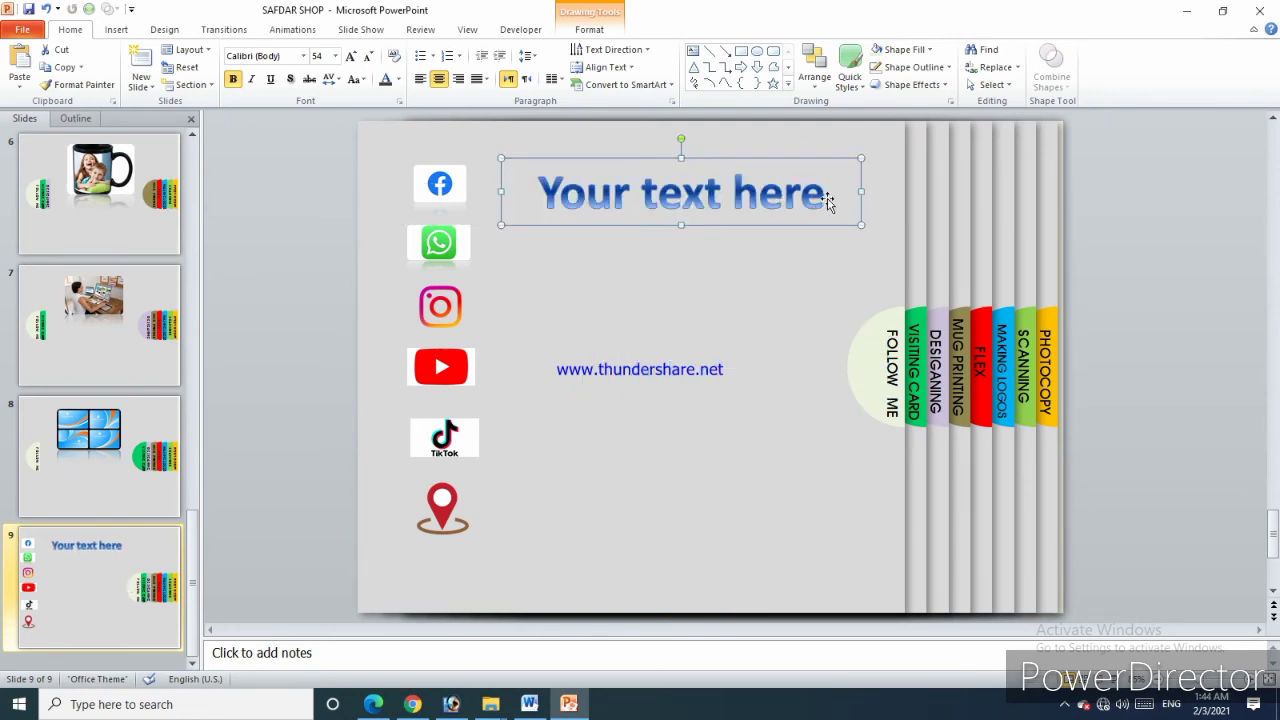
click(830, 200)
drag(822, 196, 778, 207)
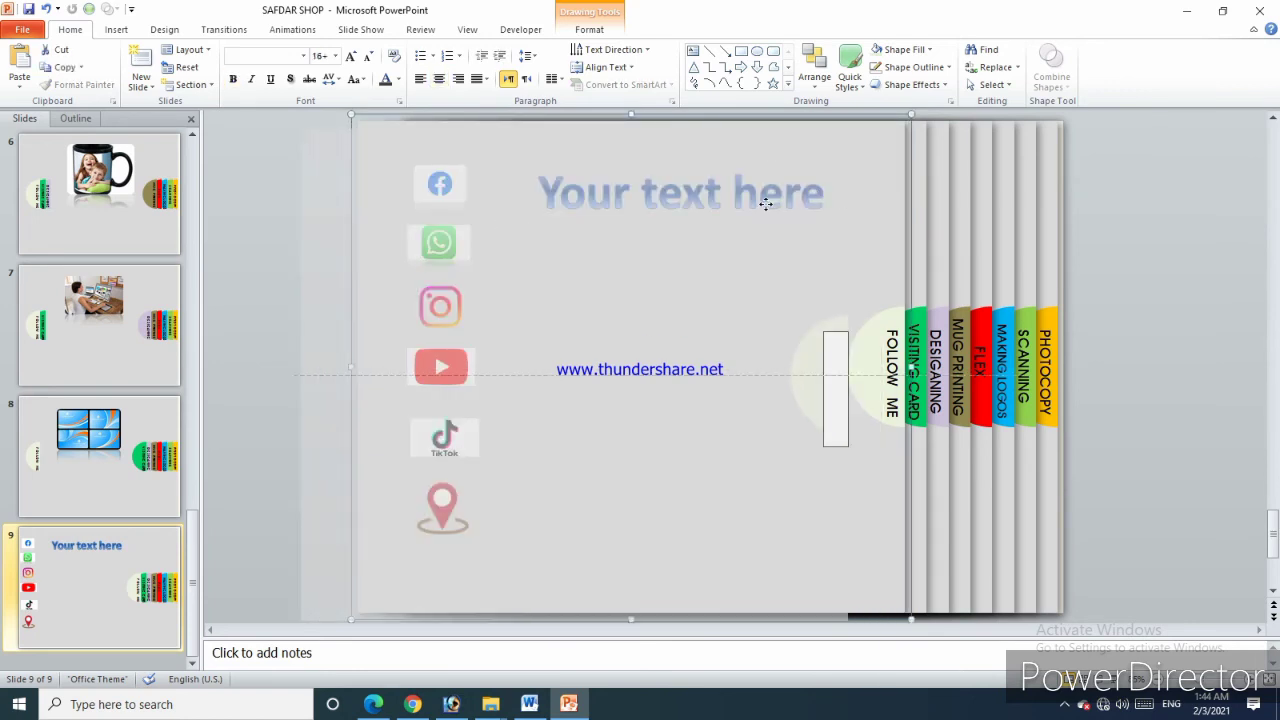
key(ctrl+z)
Replace the WordArt's 'Your text here' with the shop owner's full name.
click(781, 195)
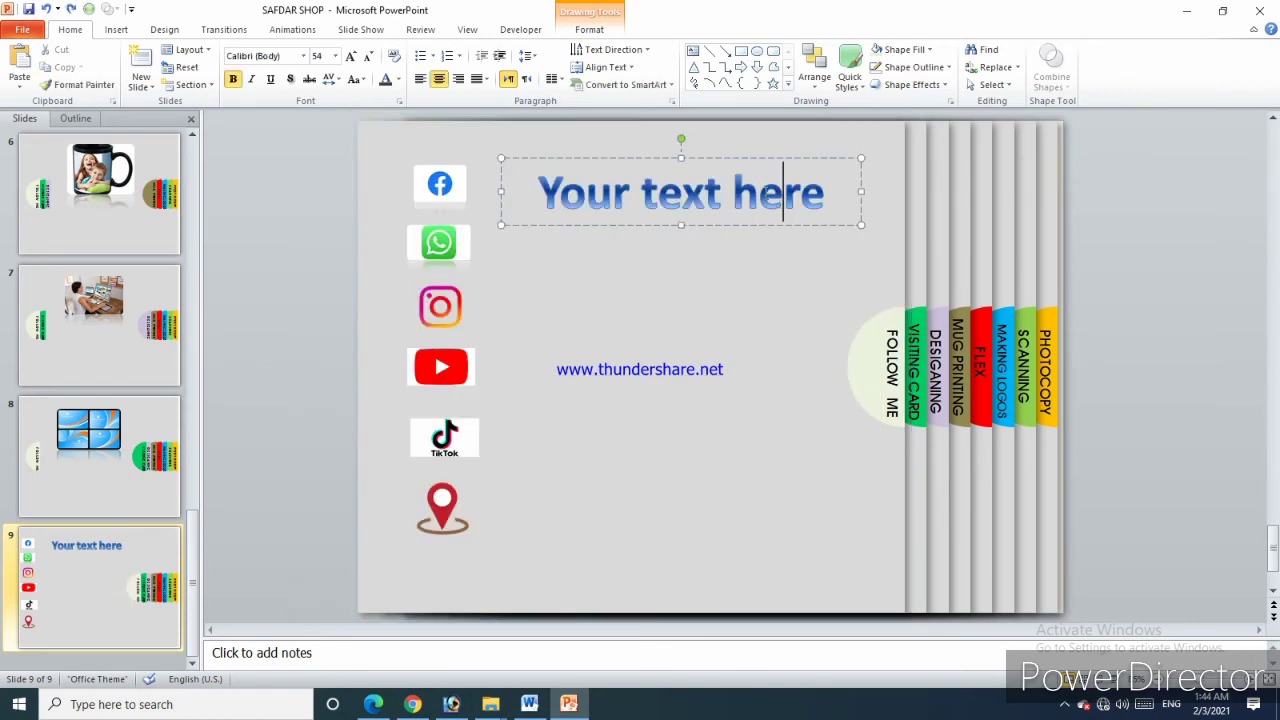
drag(813, 193, 538, 195)
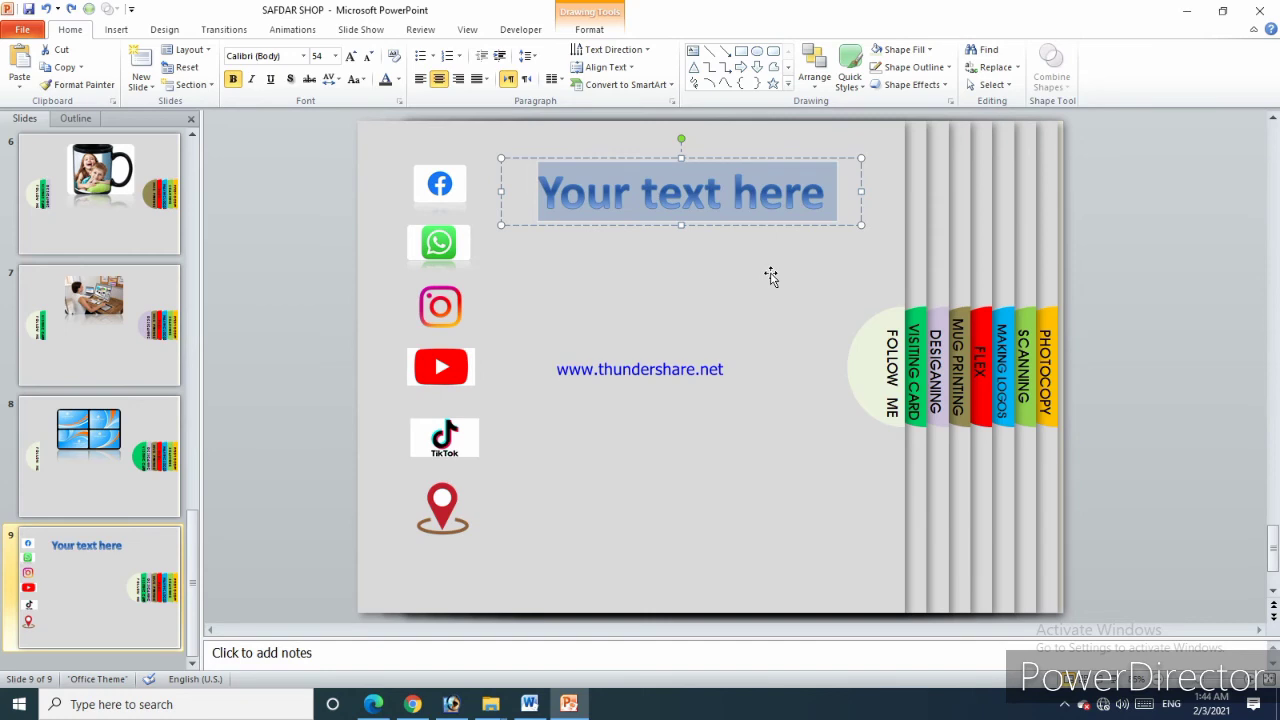
text(SA)
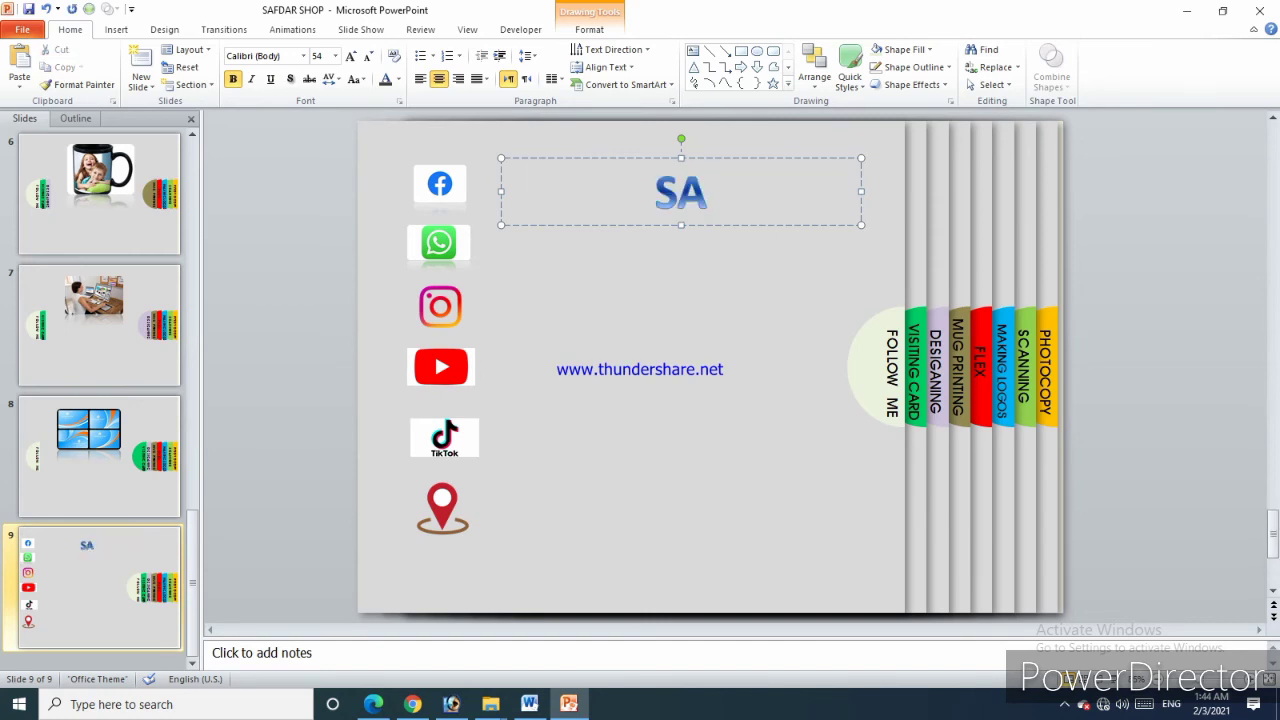
key(BackSpace)
key(BackSpace)
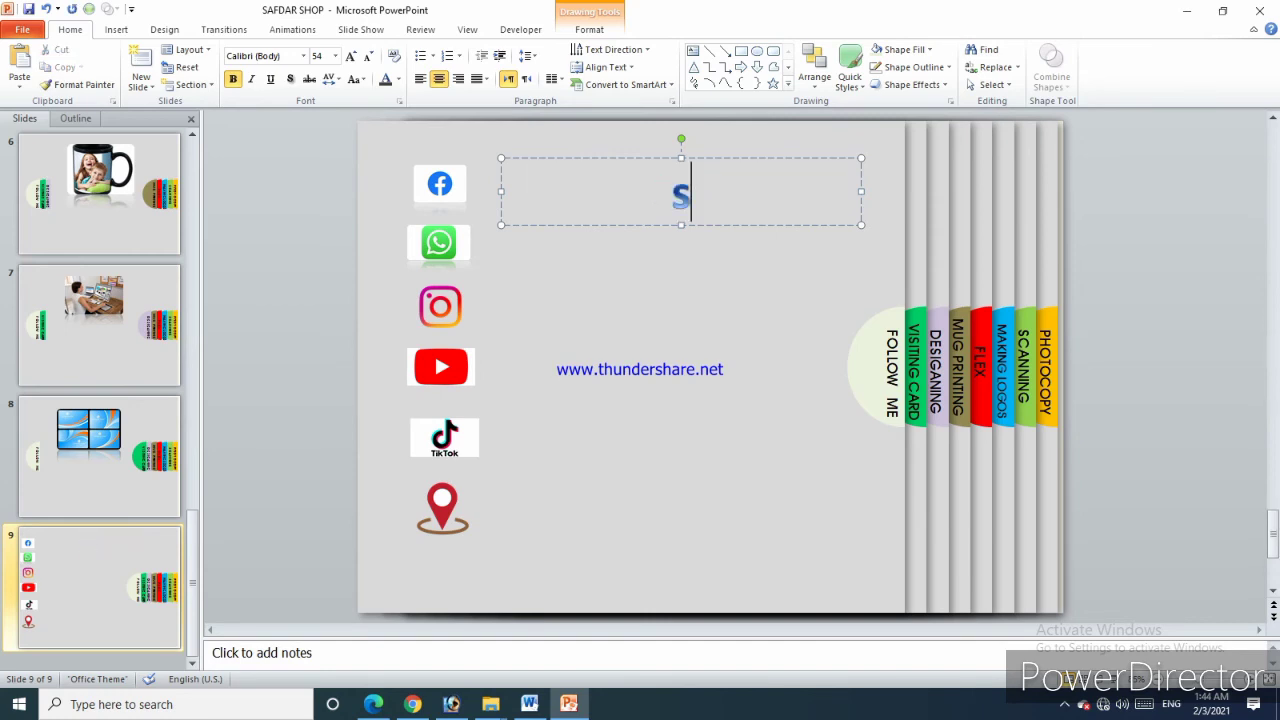
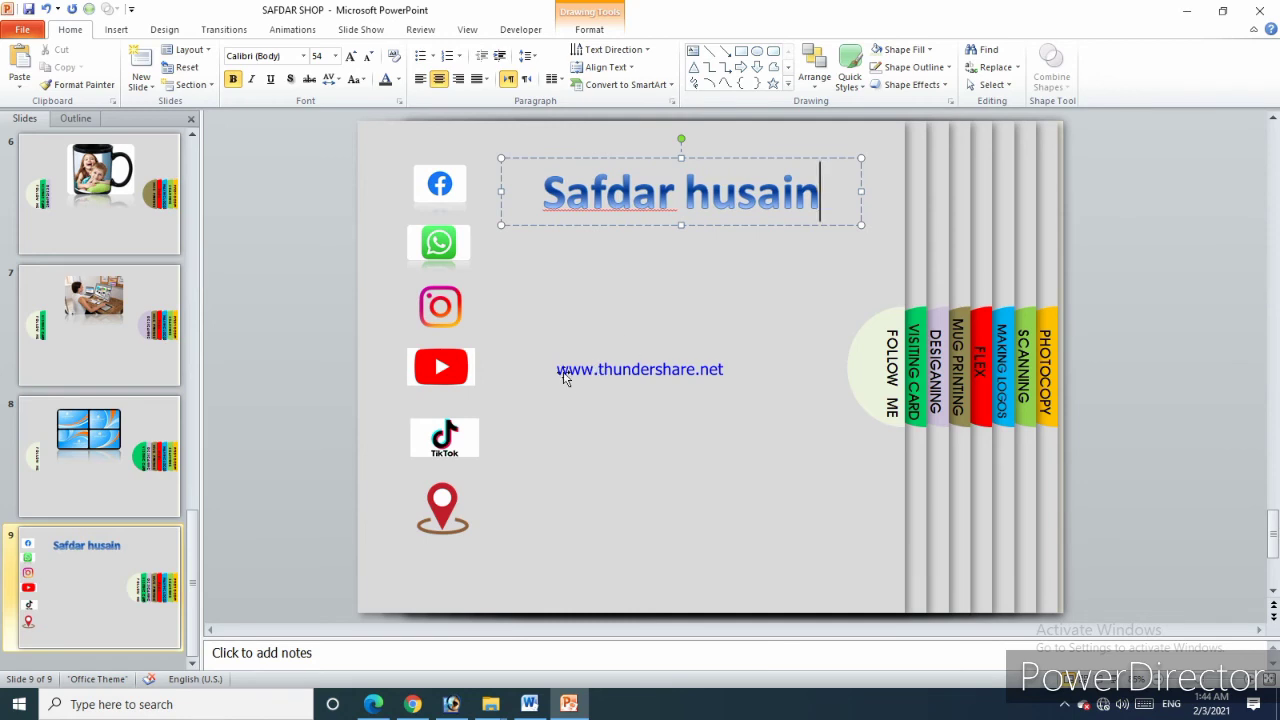
click(556, 243)
click(586, 190)
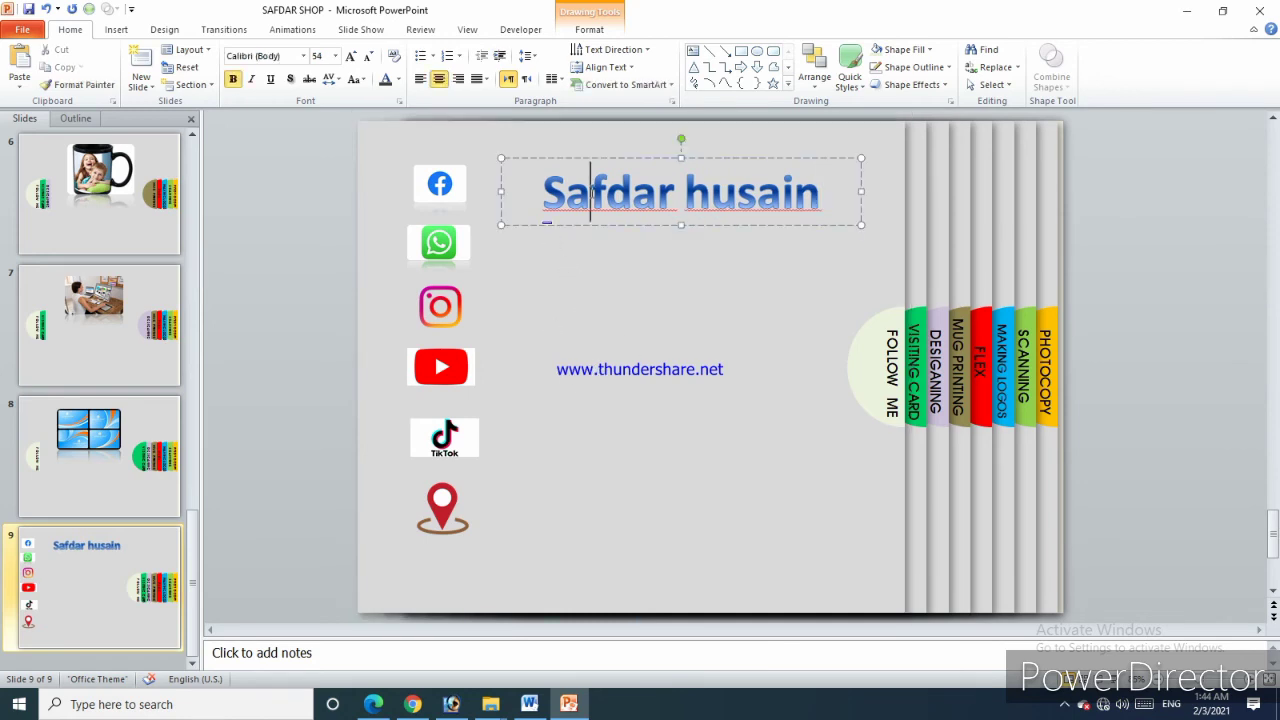
click(596, 158)
Duplicate the name WordArt below the original, undoing two accidental moves of the background shape.
drag(596, 158, 596, 226)
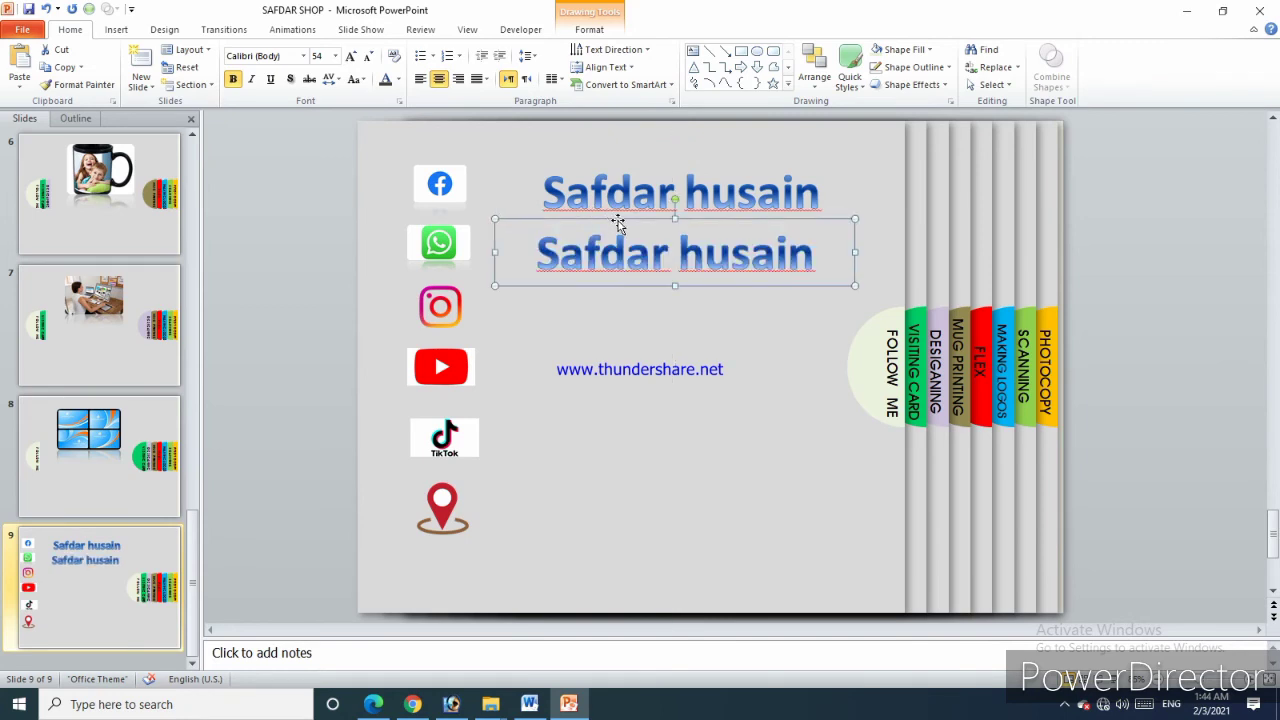
click(632, 192)
click(776, 255)
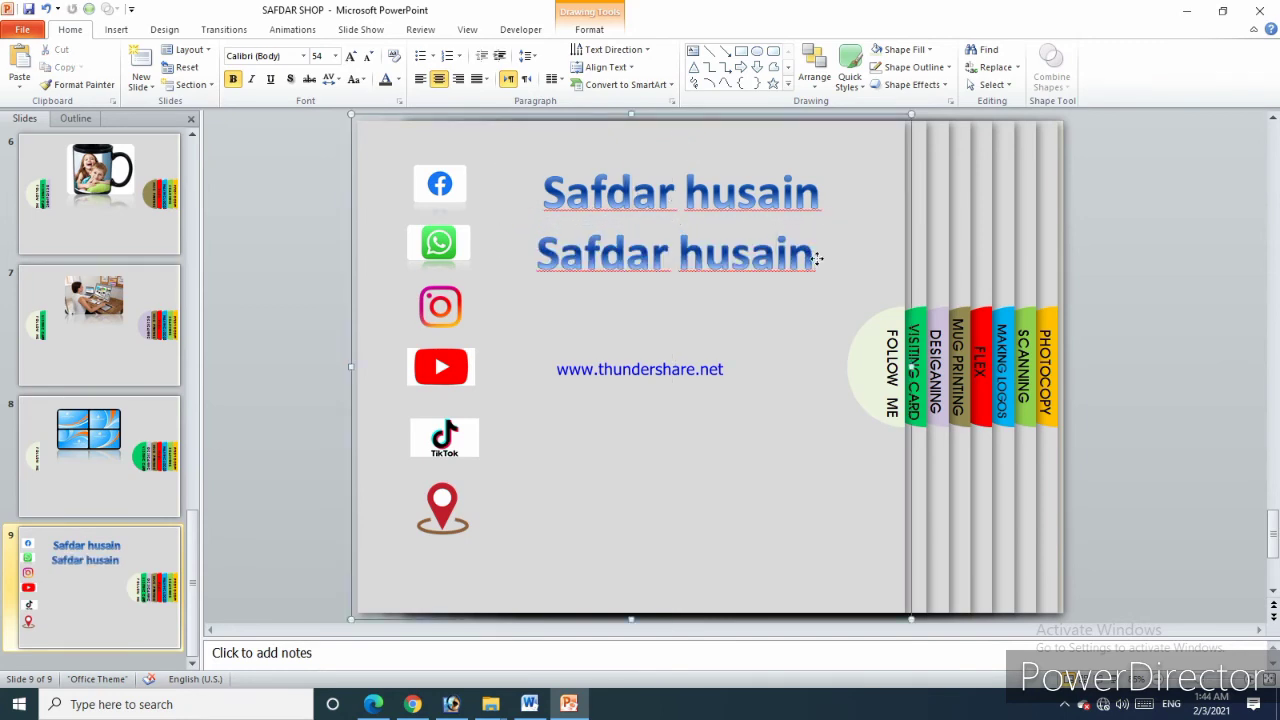
drag(800, 256, 690, 257)
key(ctrl+z)
click(759, 268)
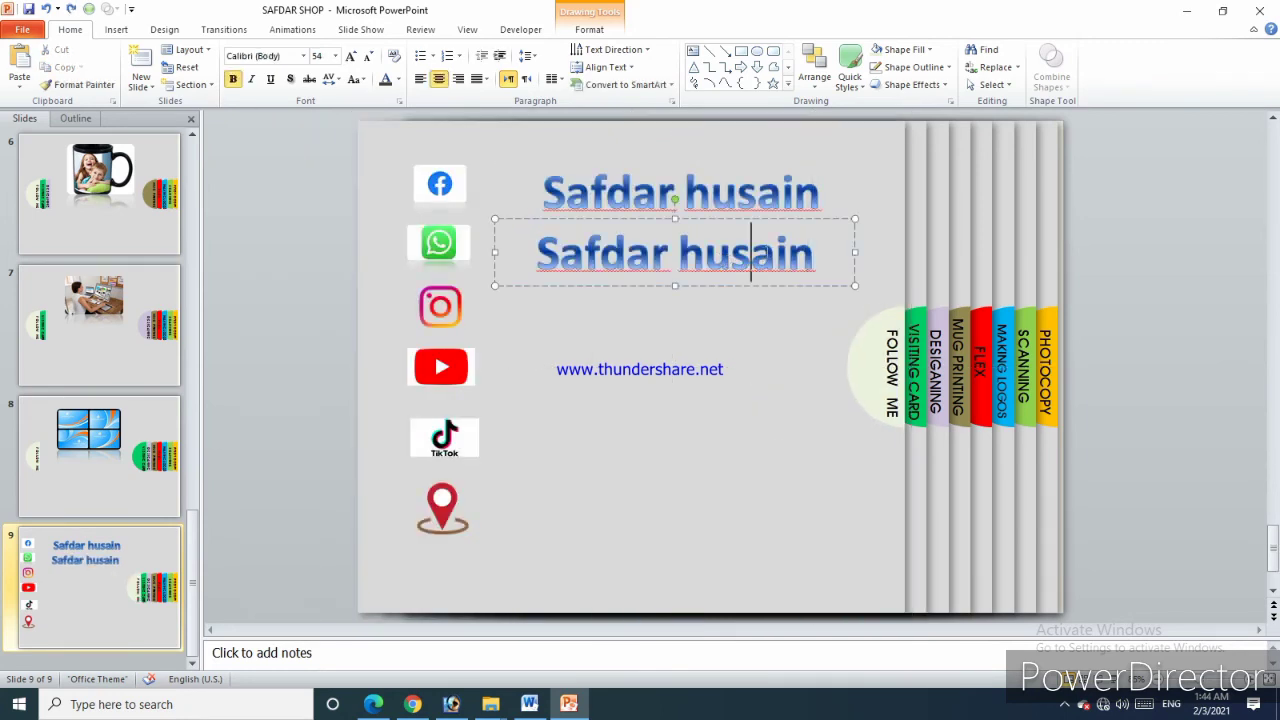
drag(815, 258, 688, 261)
key(ctrl+z)
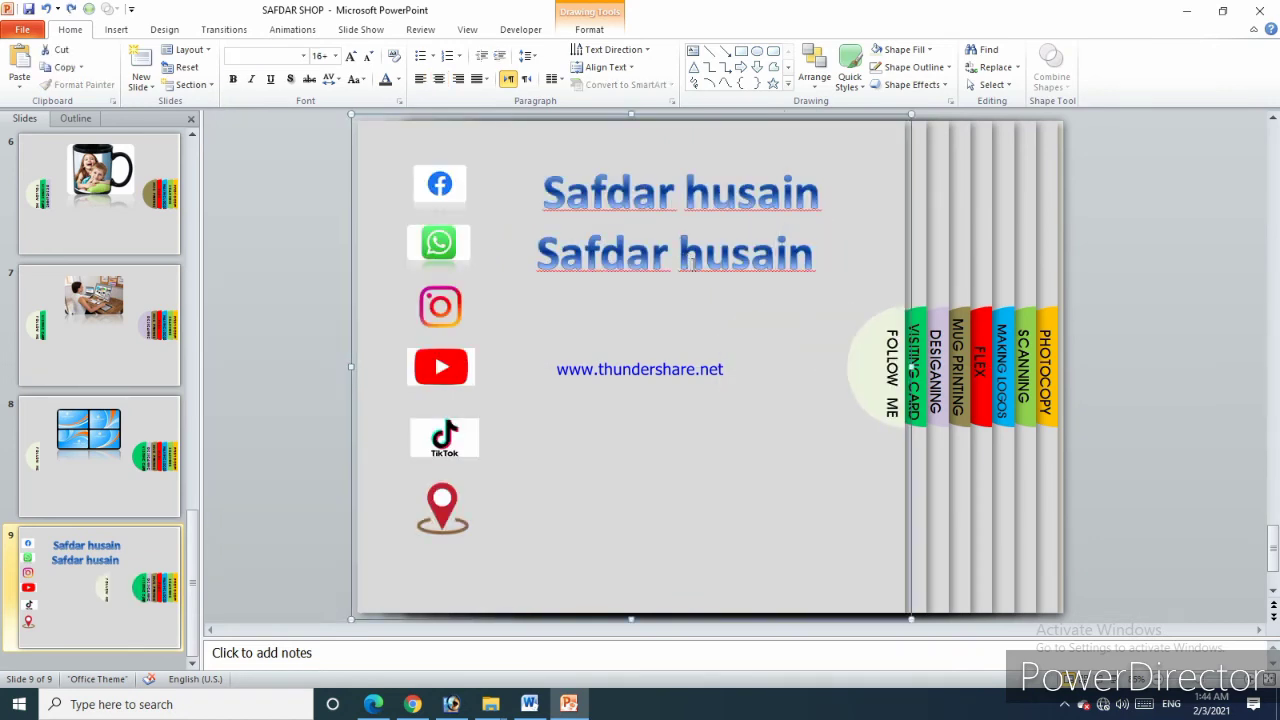
click(733, 256)
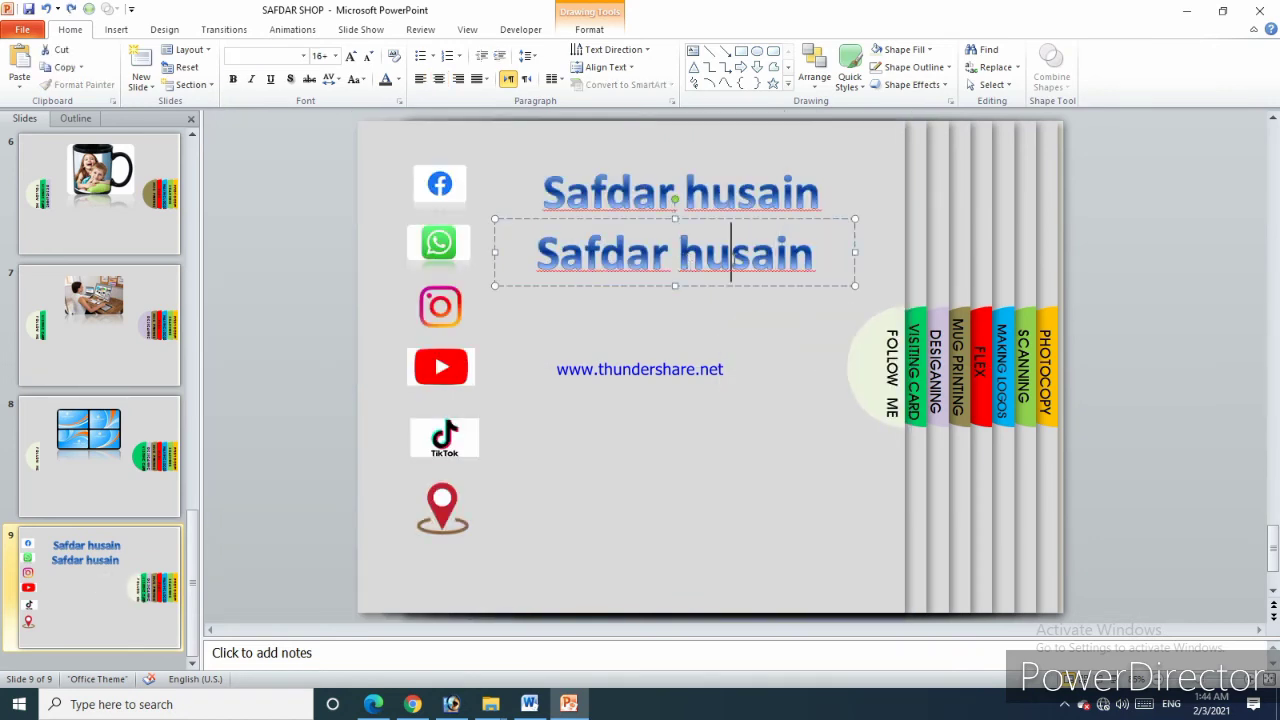
Replace the duplicate name line with the contact phone number and fit its box to the text.
triple_click(740, 258)
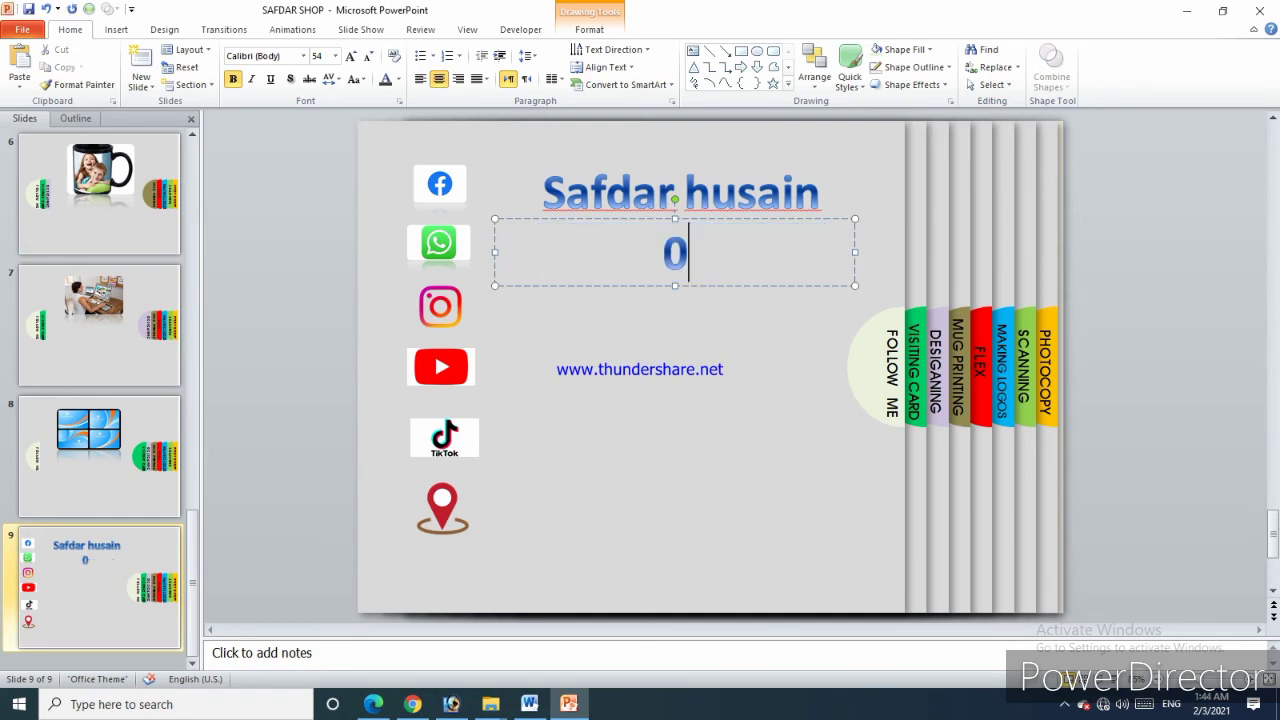
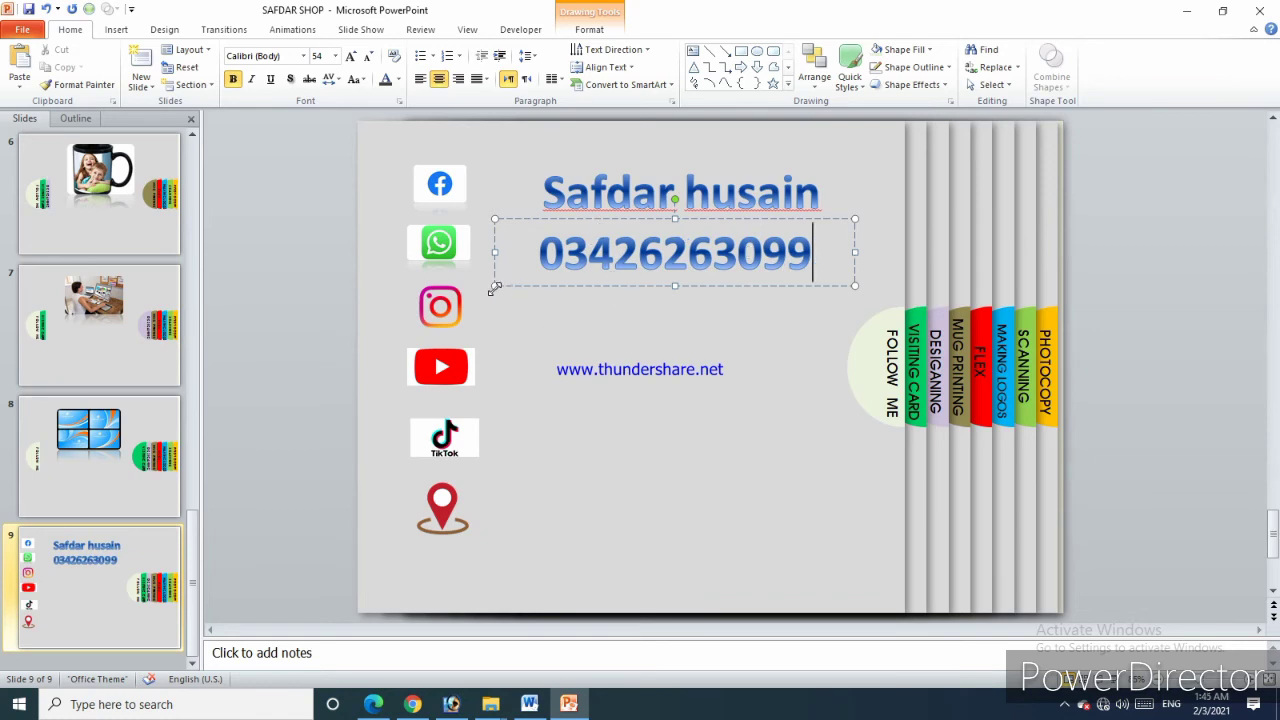
drag(496, 281, 533, 285)
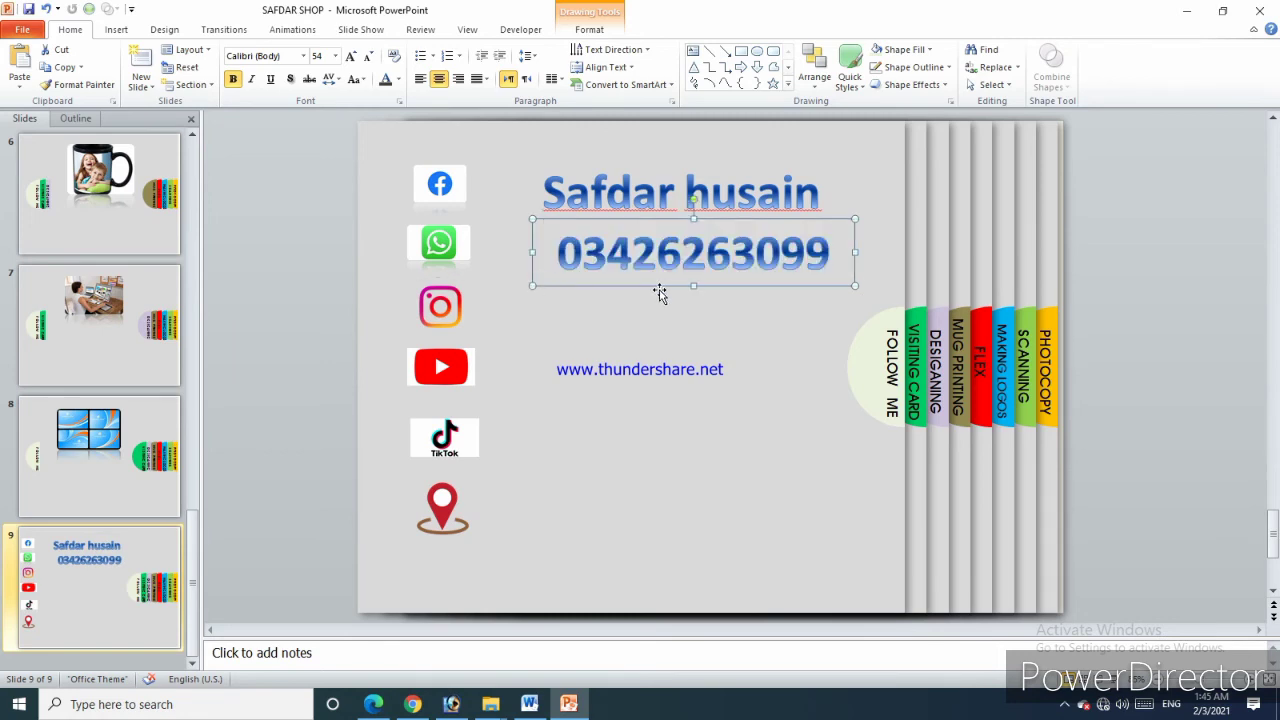
Nudge the name title up and move the phone-number line closer beneath it.
click(632, 190)
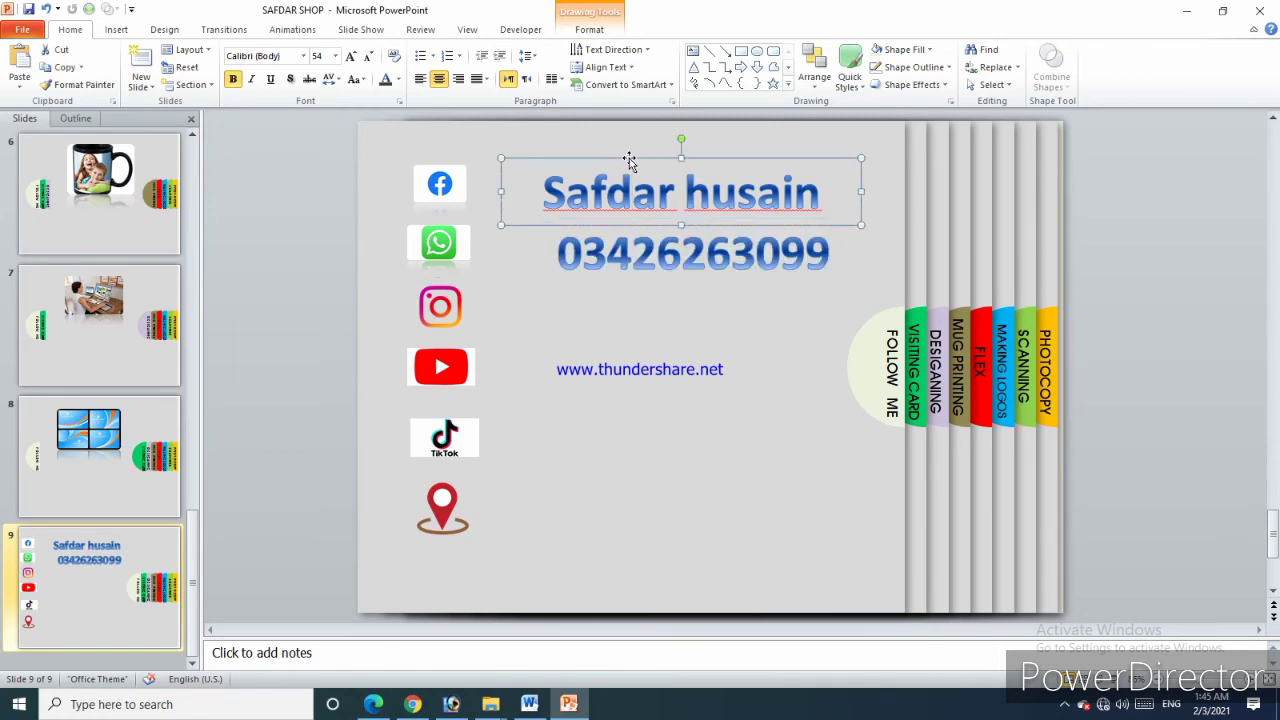
drag(629, 160, 629, 150)
click(629, 250)
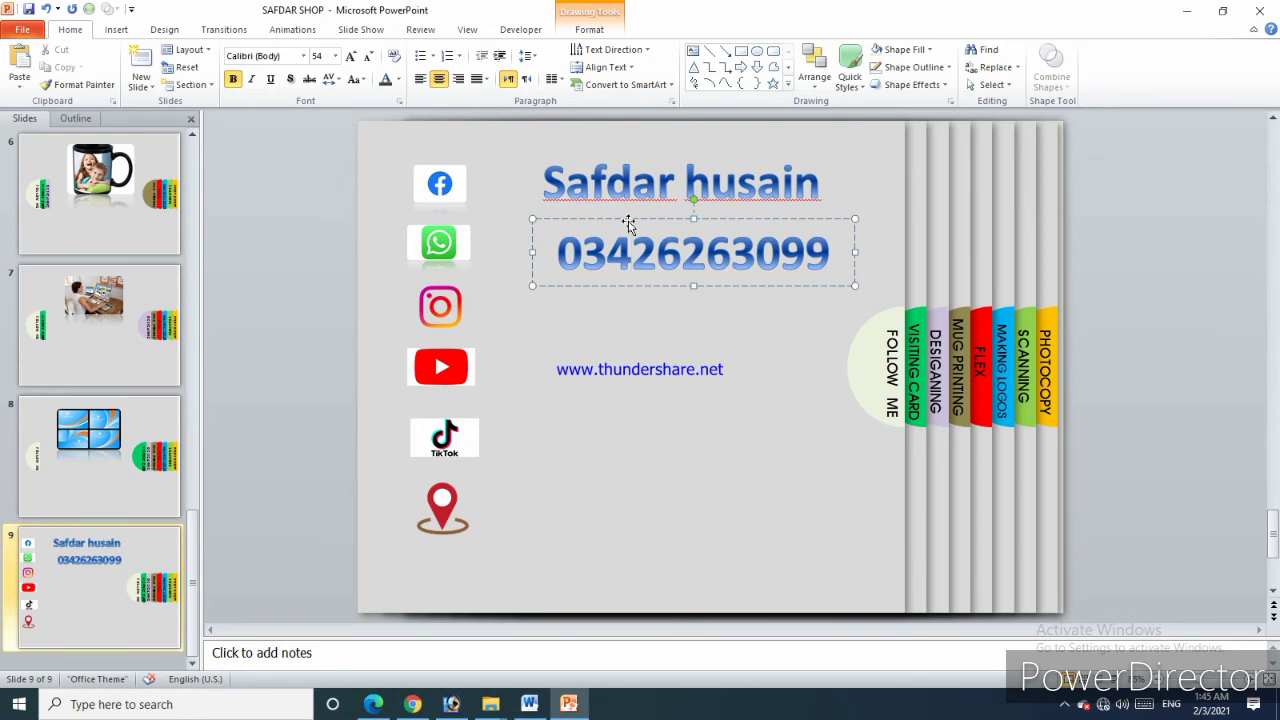
drag(629, 226, 629, 209)
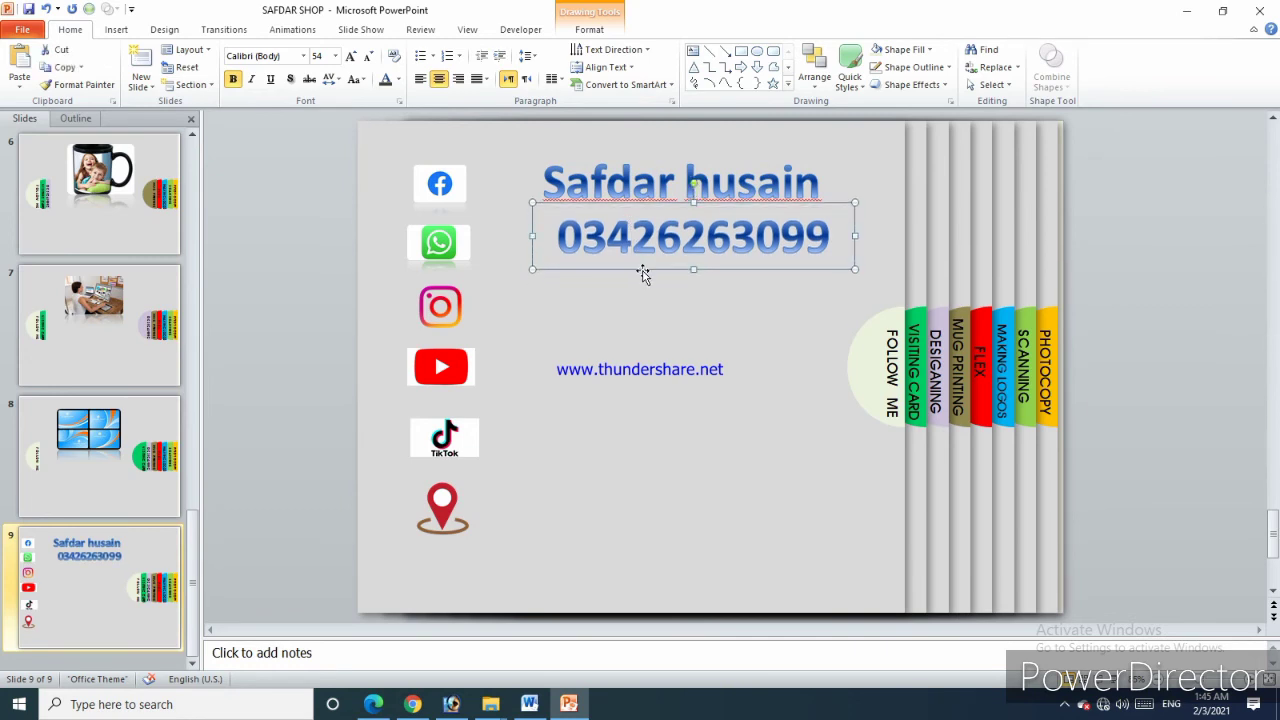
drag(643, 275, 643, 279)
click(453, 306)
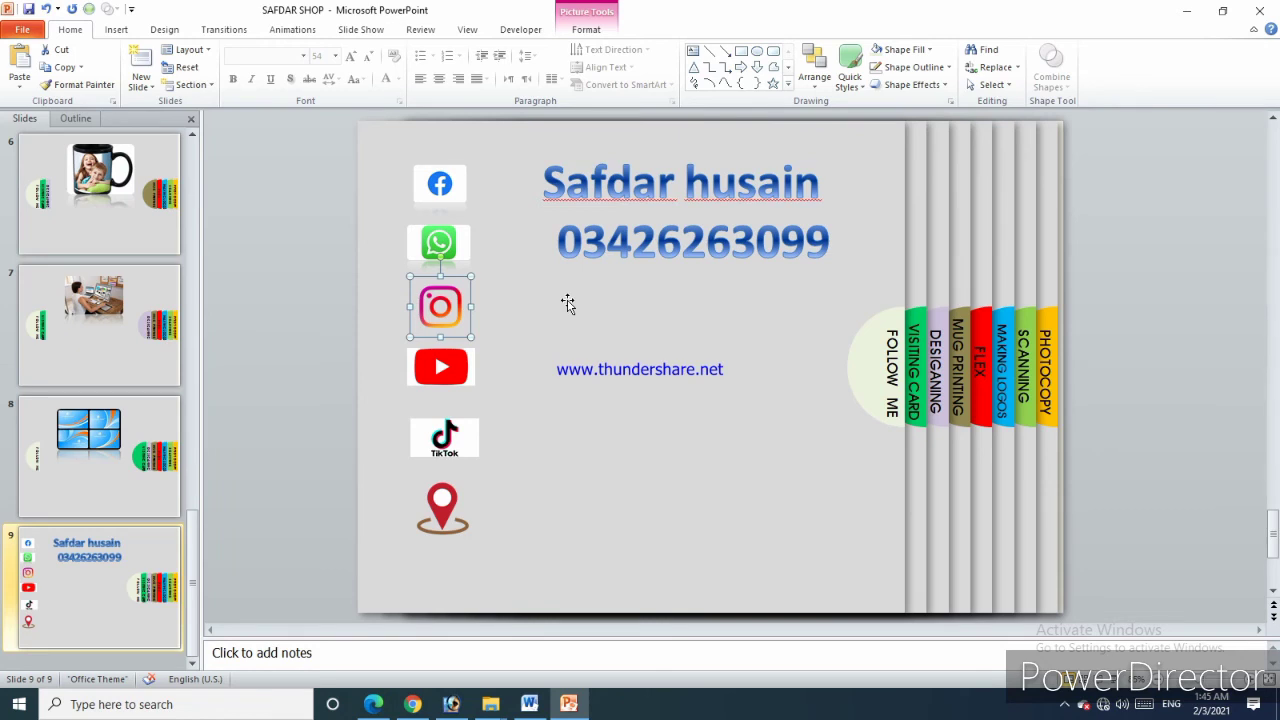
click(603, 238)
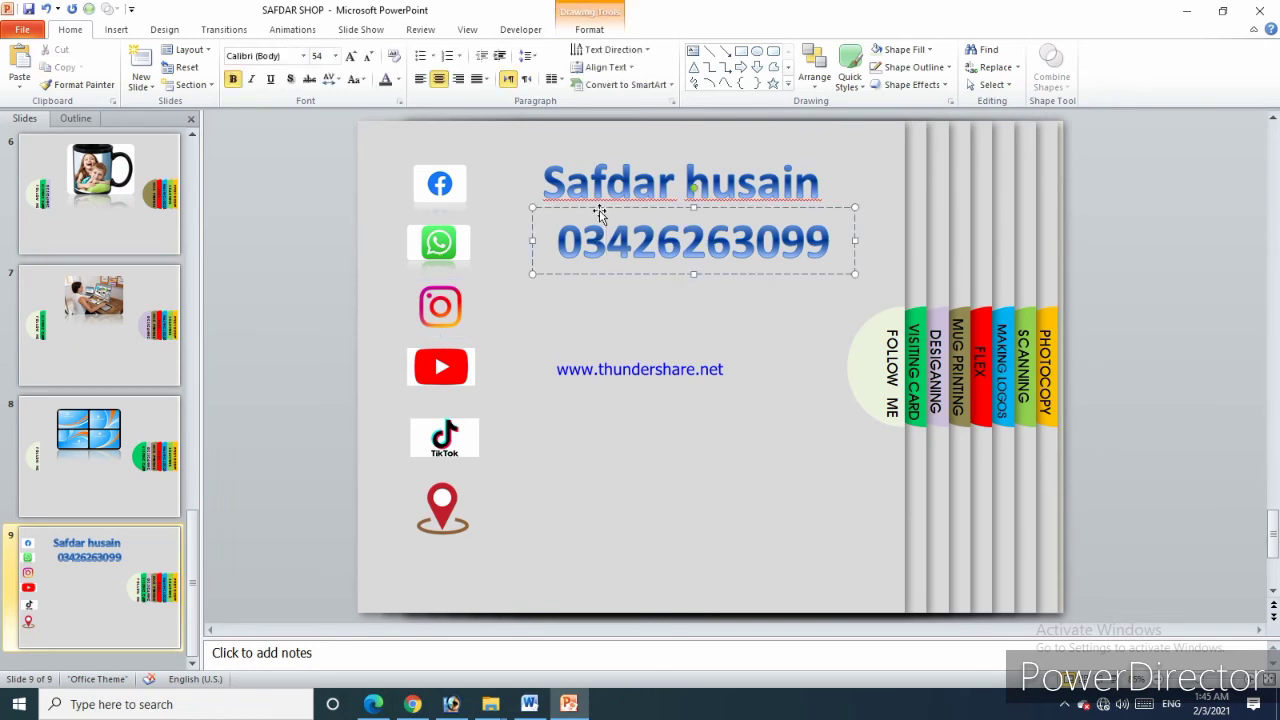
Copy the number line below, change it to the Instagram username, and duplicate that line further down.
ctrl+drag(598, 207, 598, 270)
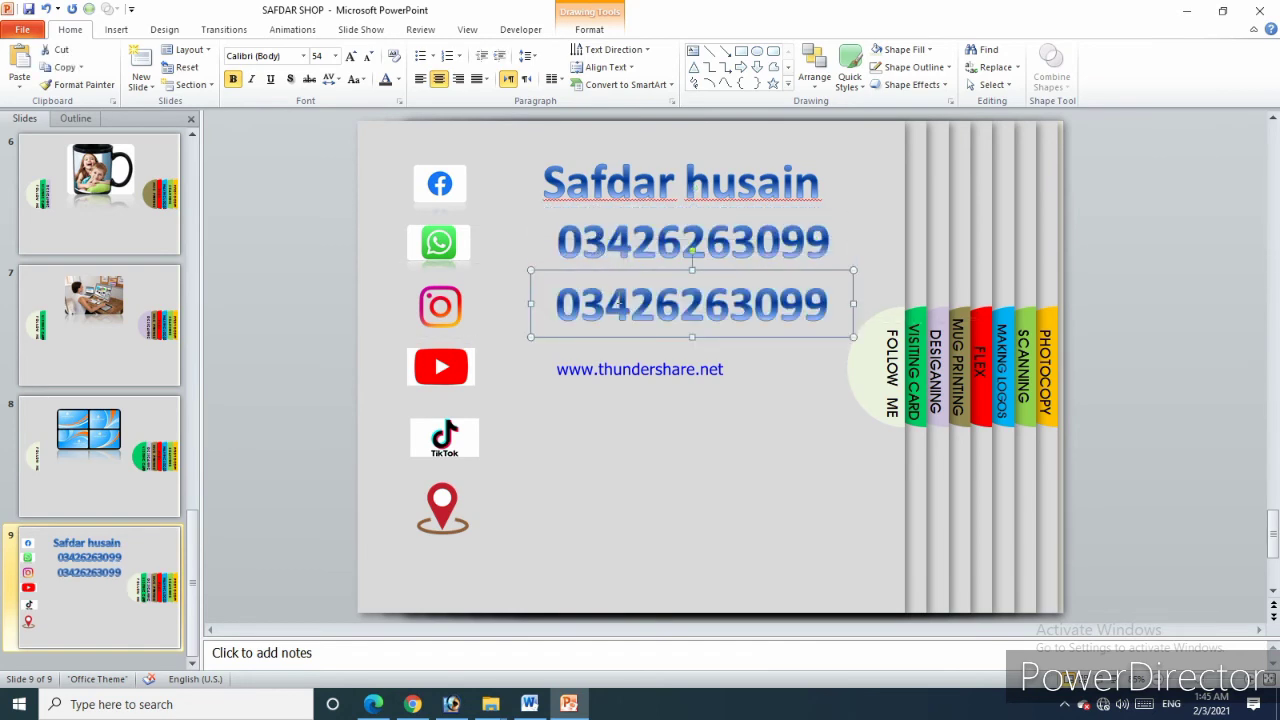
key(ctrl+a)
click(632, 302)
key(ctrl+a)
text(saf)
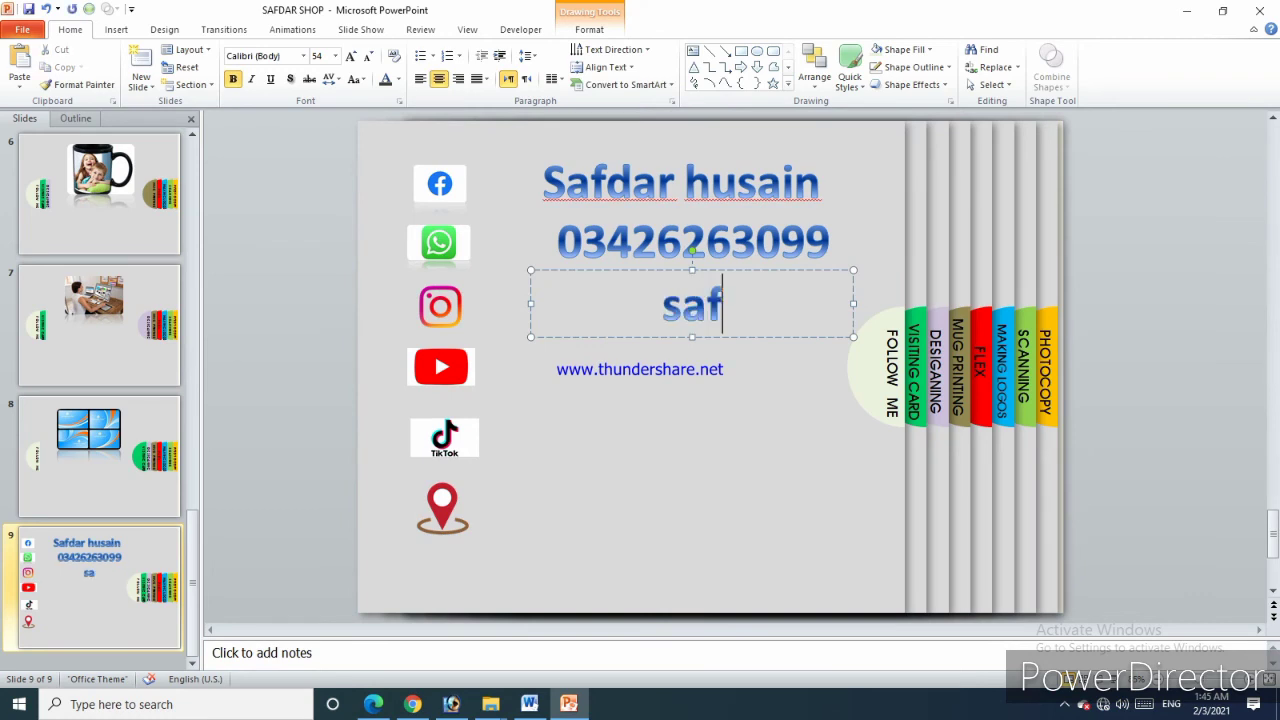
text(dar)
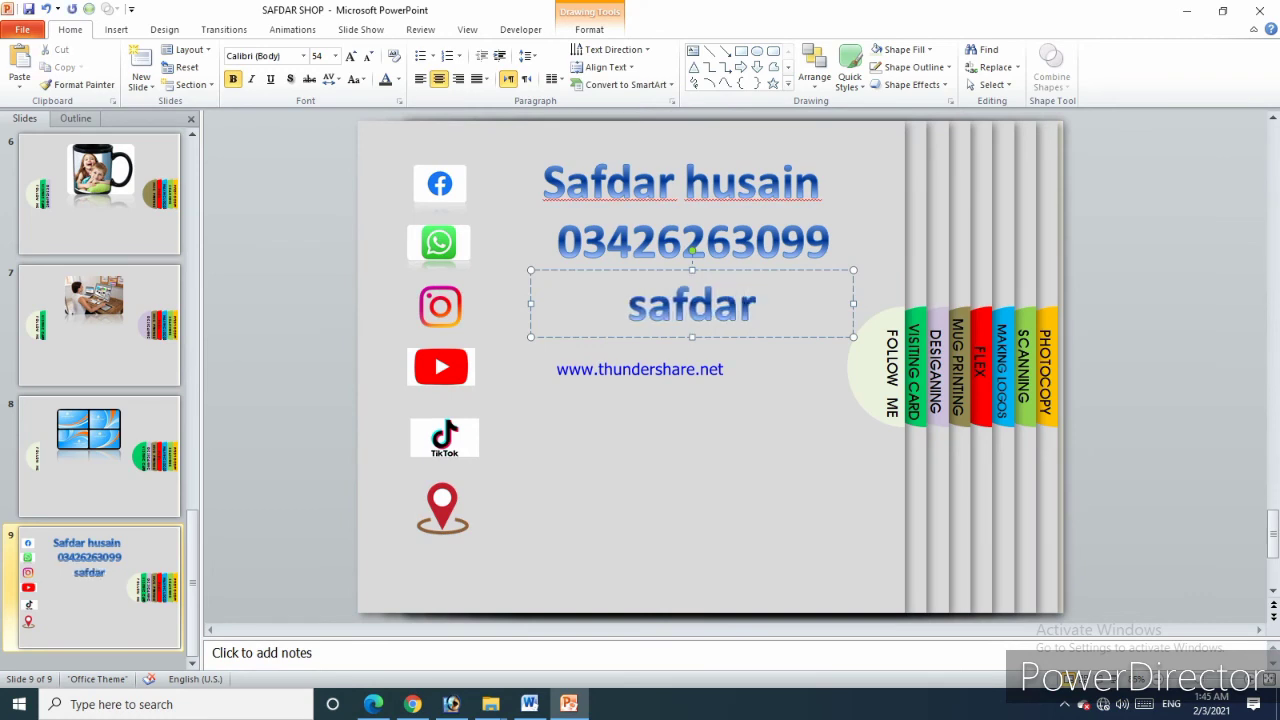
text(ss86)
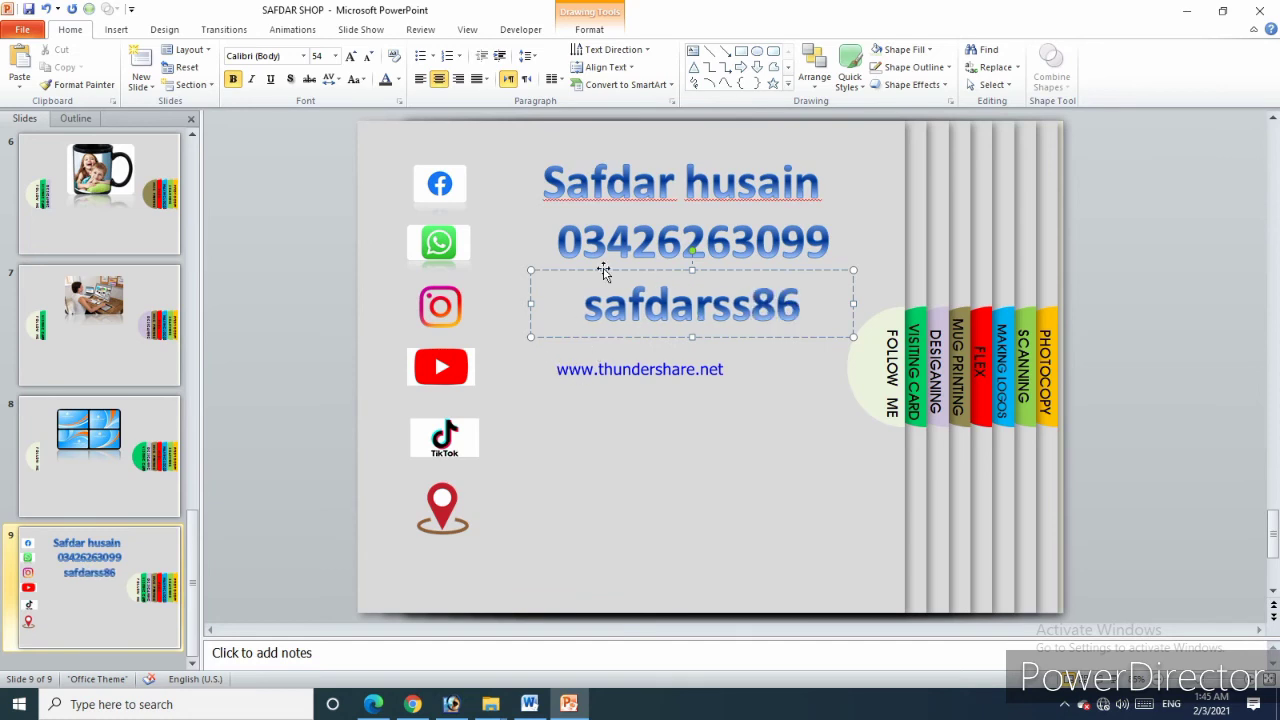
drag(601, 270, 595, 330)
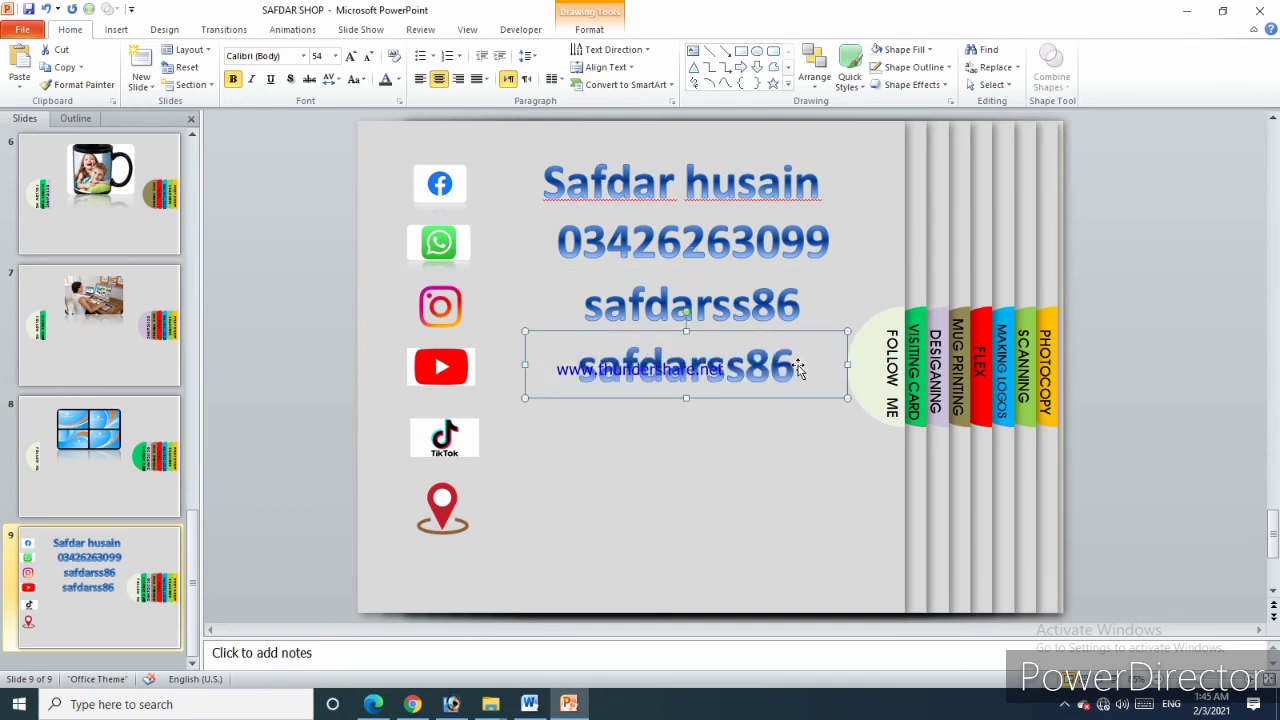
Change the copied line to the channel name, shrink it to 48 pt, and copy it beside TikTok.
click(795, 368)
double_click(795, 368)
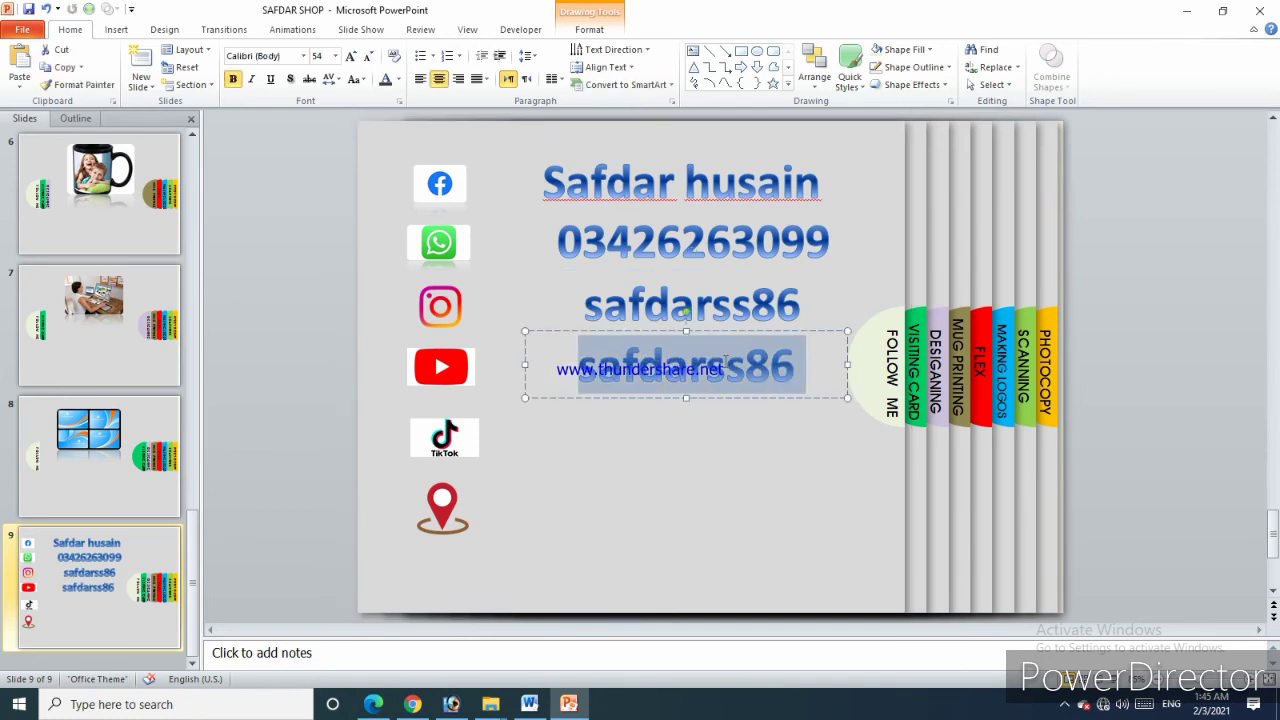
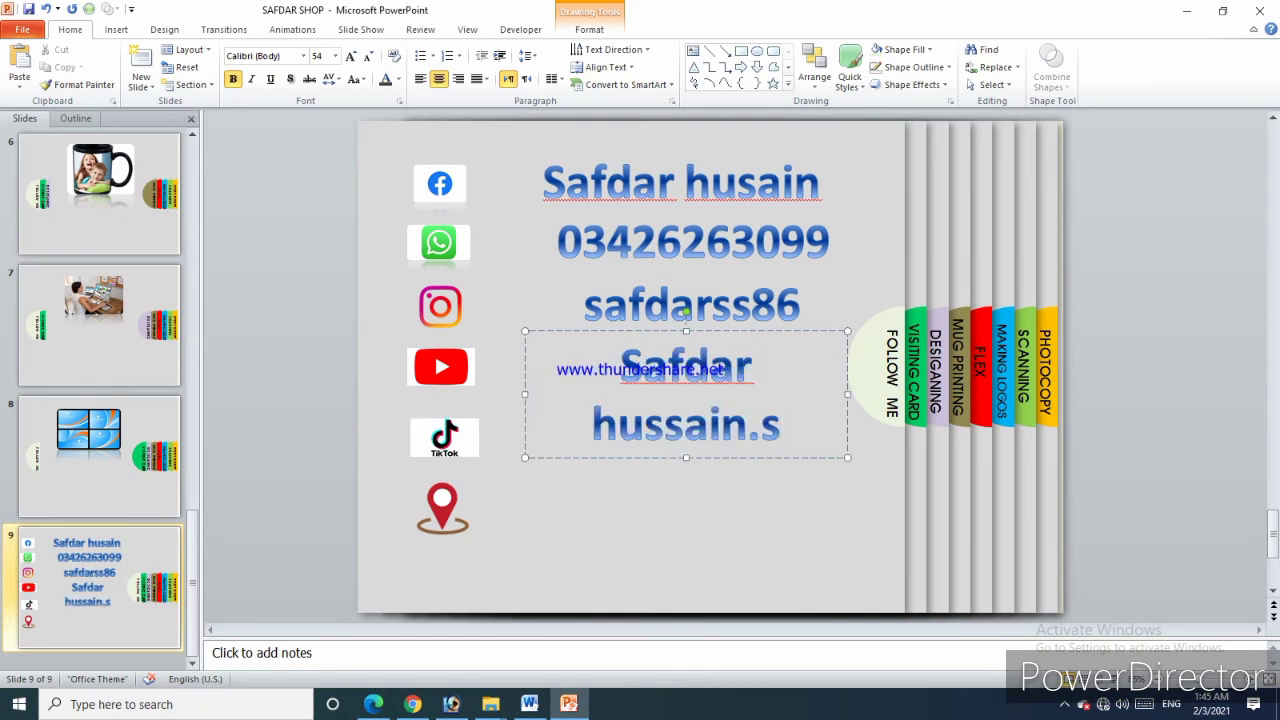
key(ctrl+a)
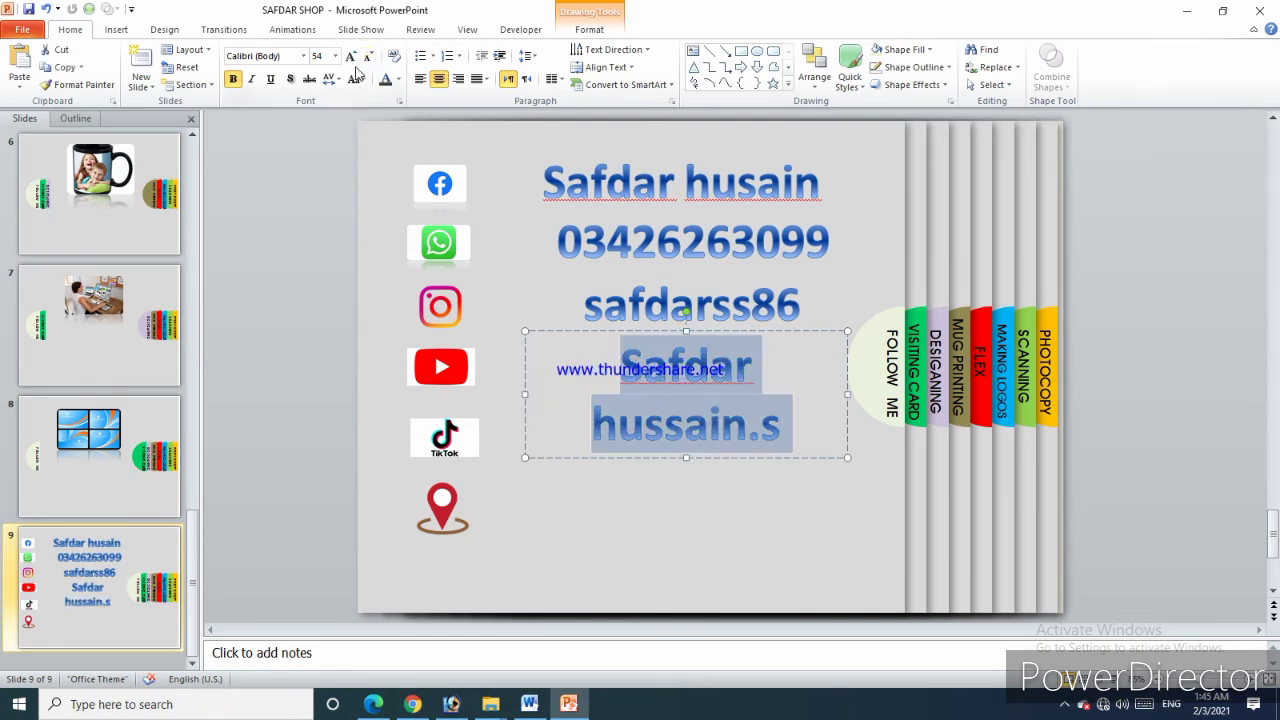
click(368, 57)
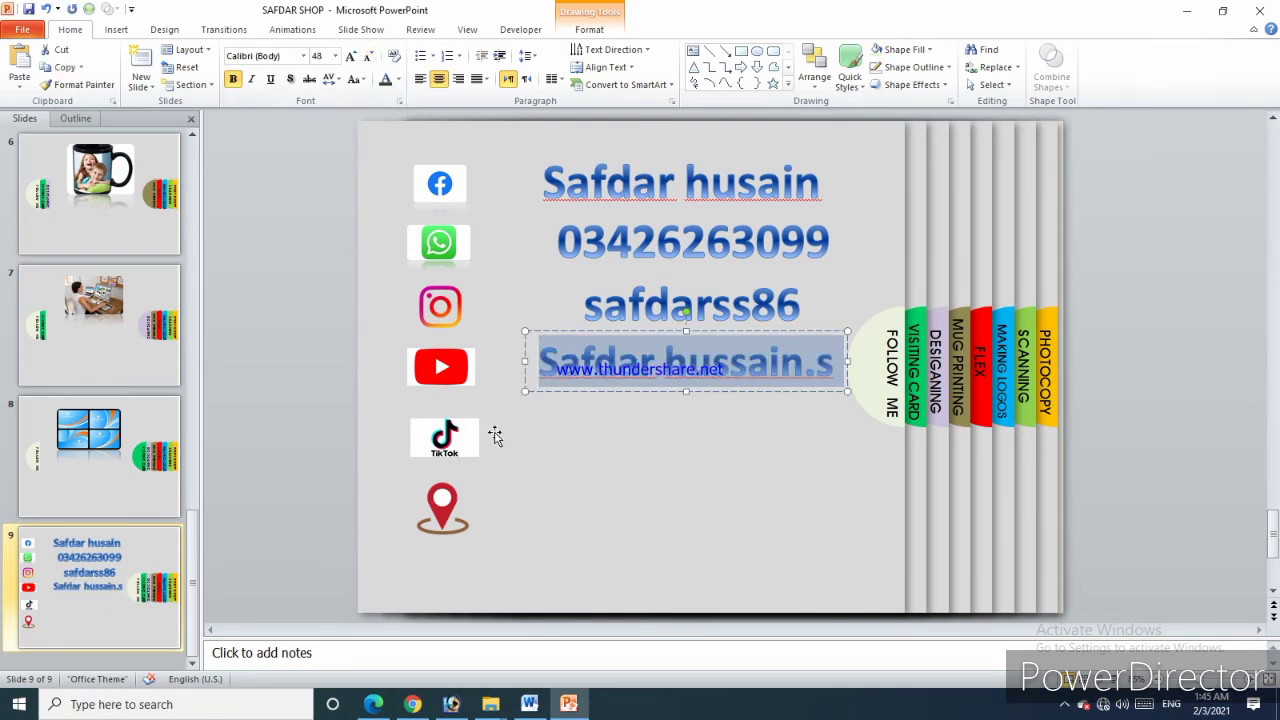
click(543, 437)
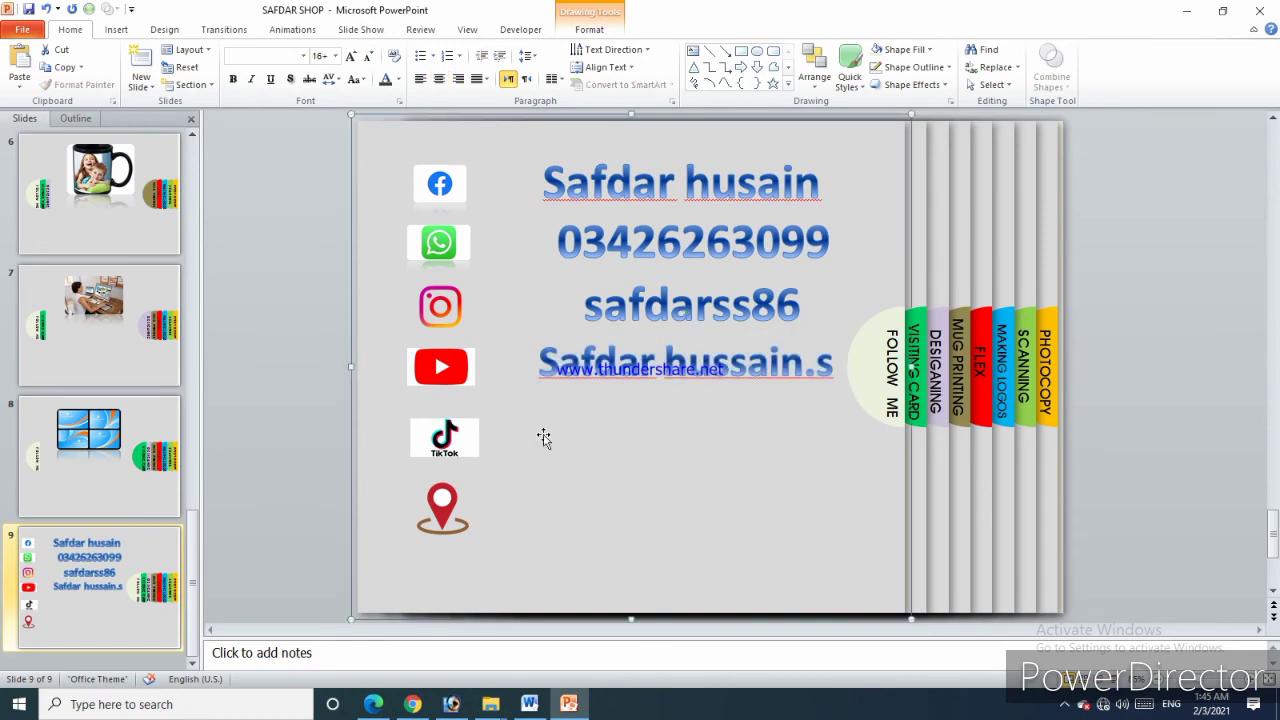
click(594, 370)
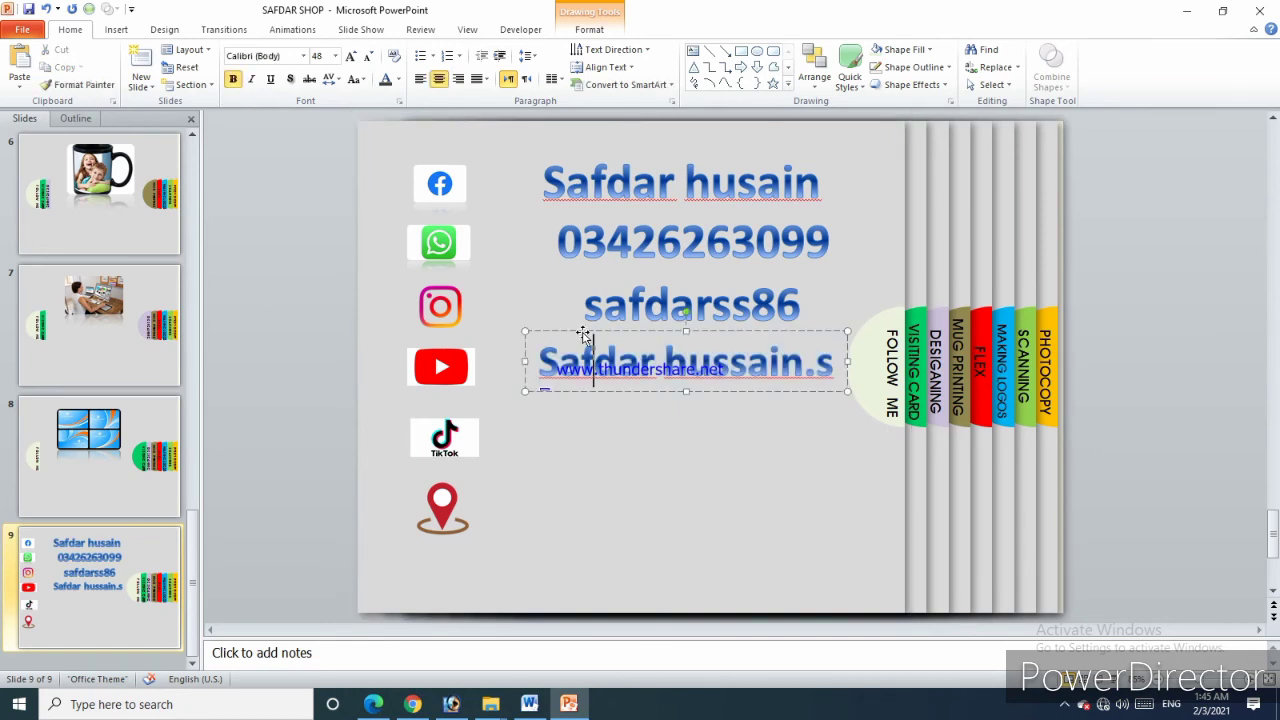
drag(584, 334, 580, 408)
Replace the copied line's channel name with the TikTok handle beginning with @.
key(ctrl+a)
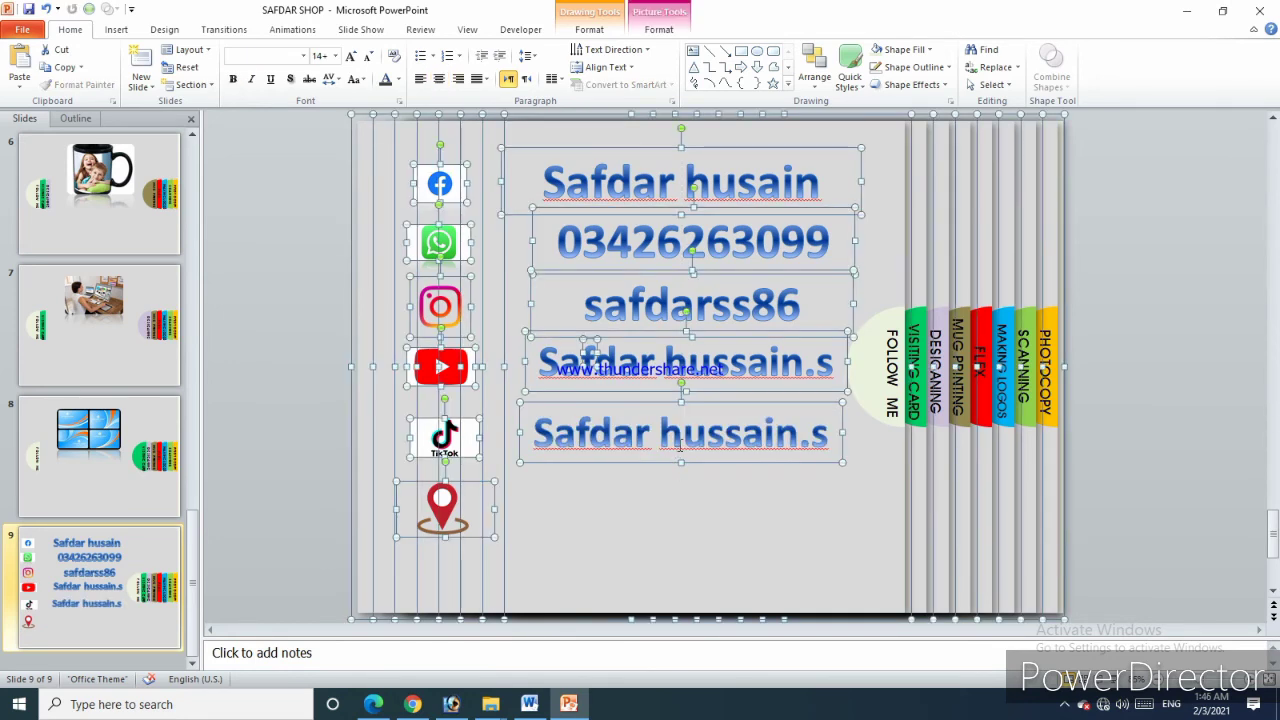
click(676, 434)
key(ctrl+a)
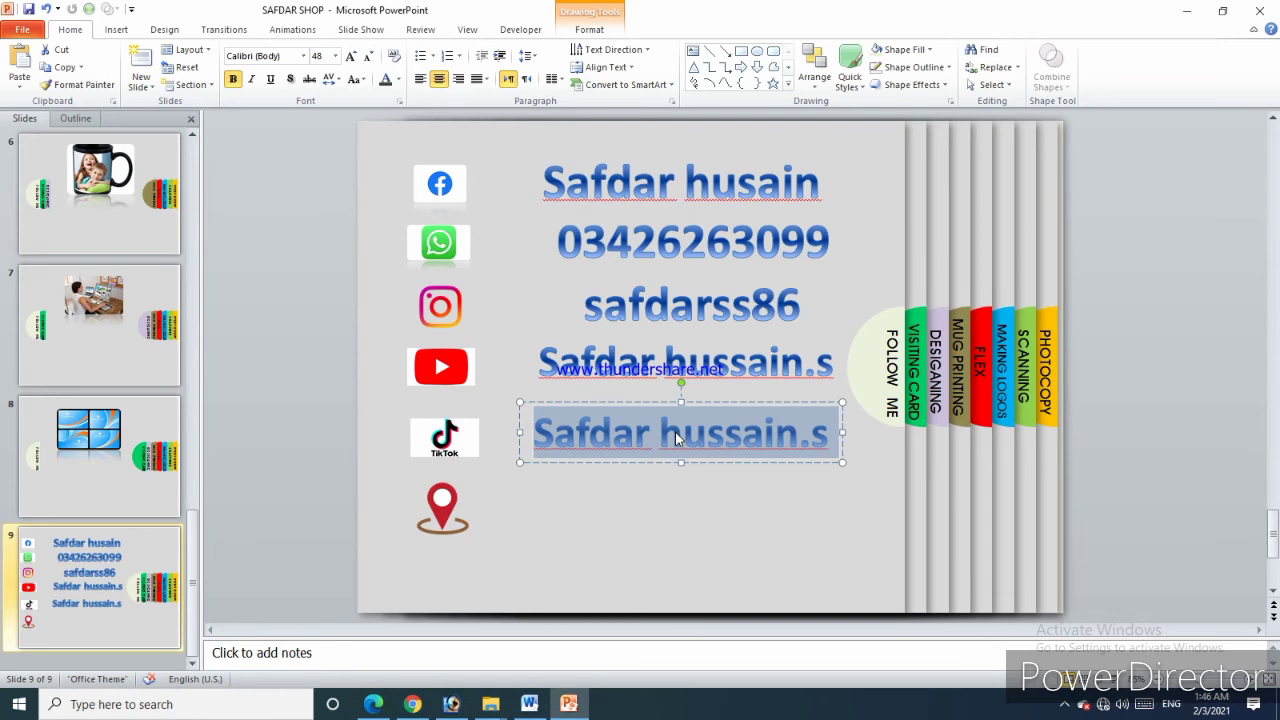
text(@)
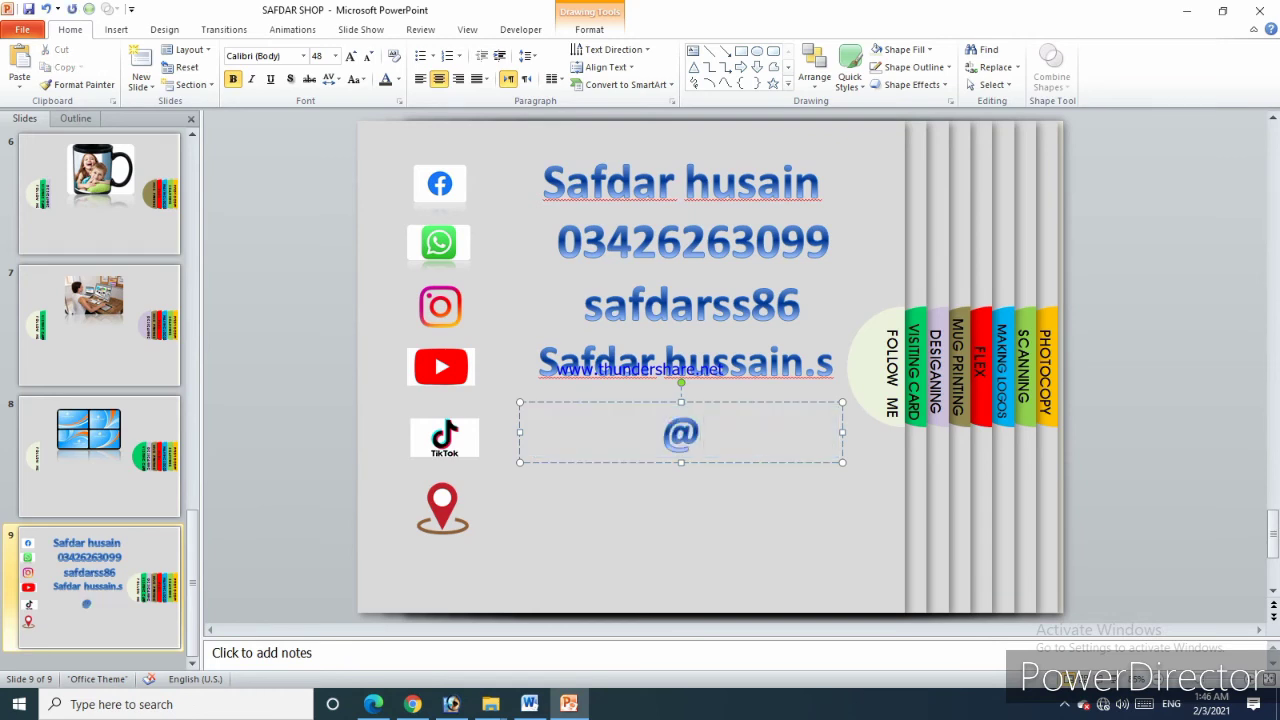
text(safdars)
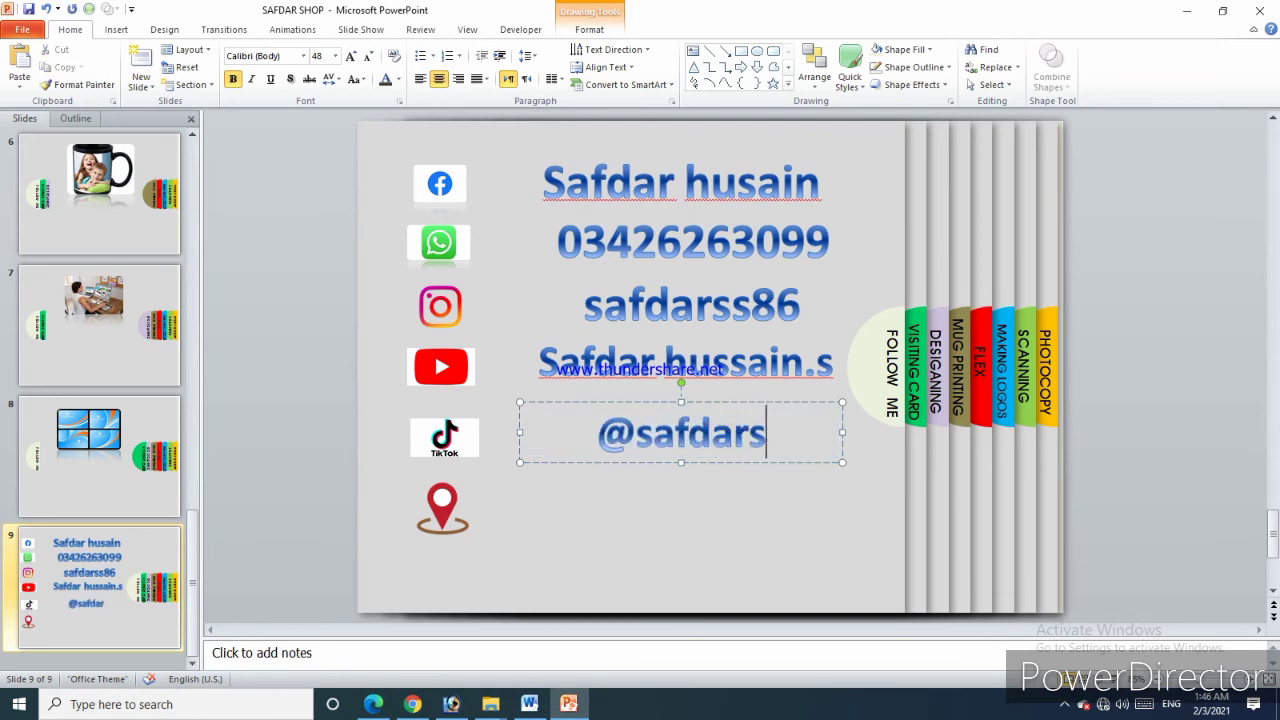
text(s)
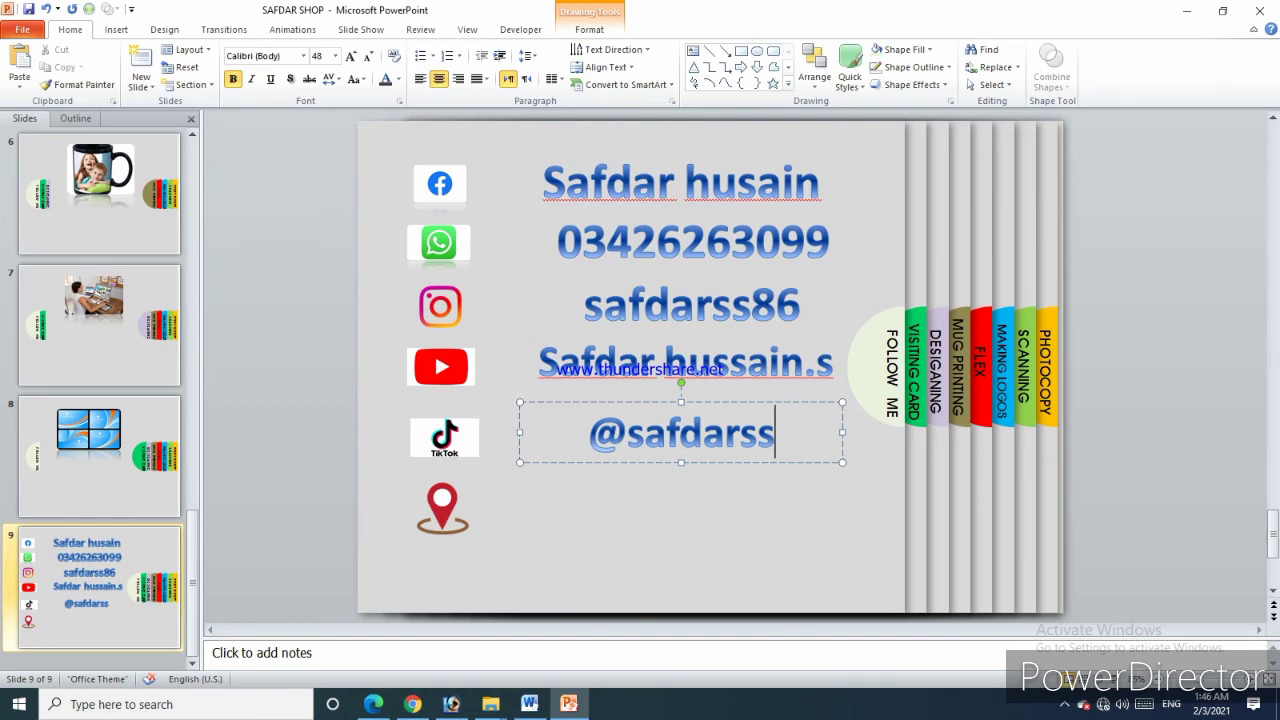
text(86)
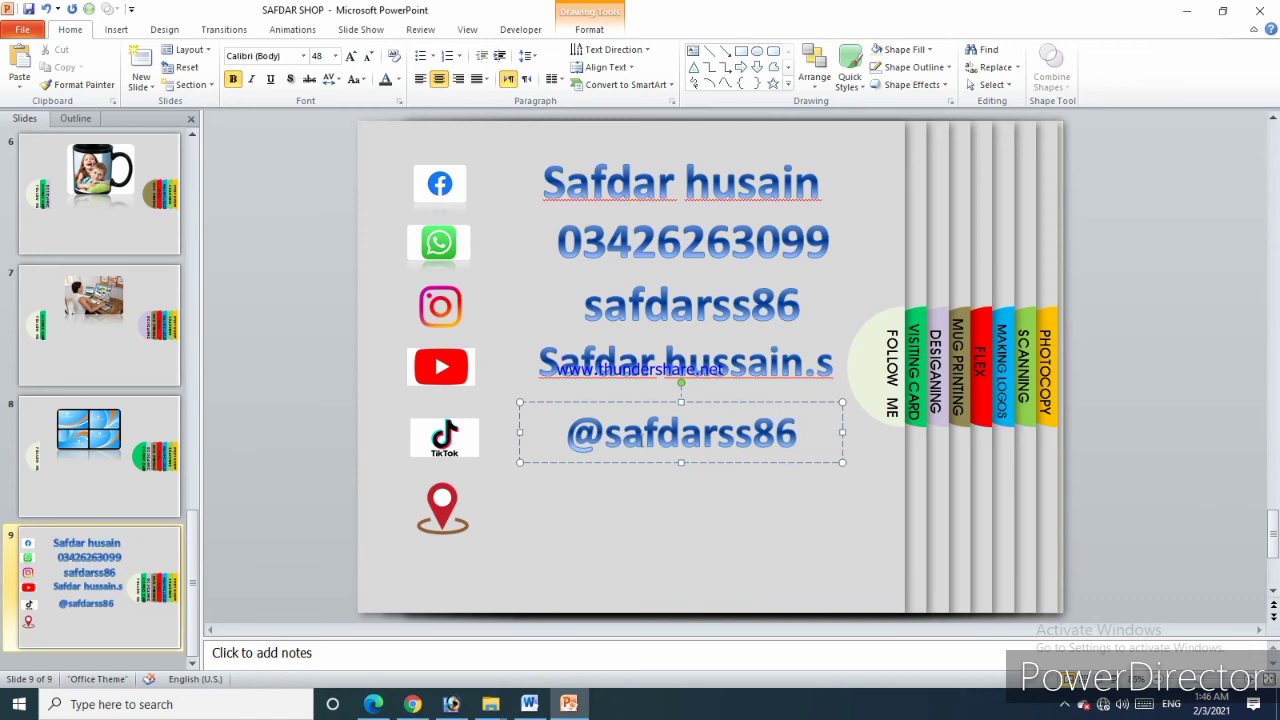
Copy the handle line beside the location pin and select all of its text.
click(630, 404)
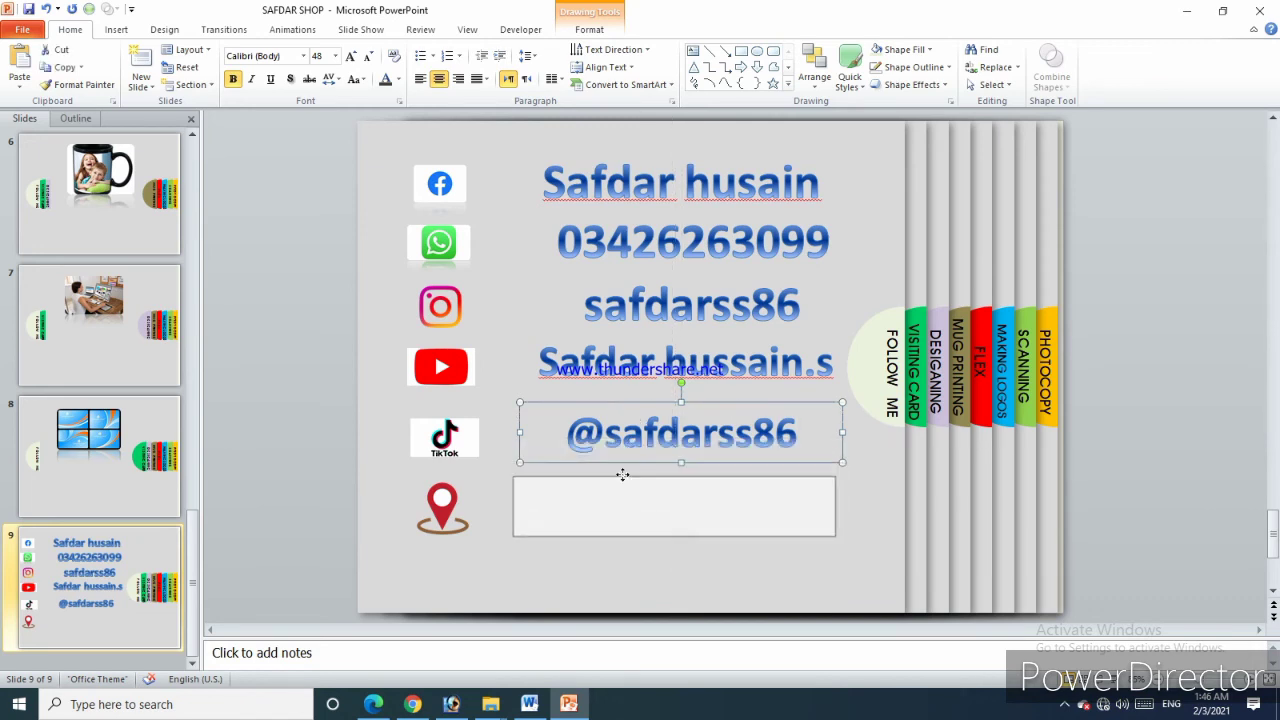
drag(630, 404, 621, 479)
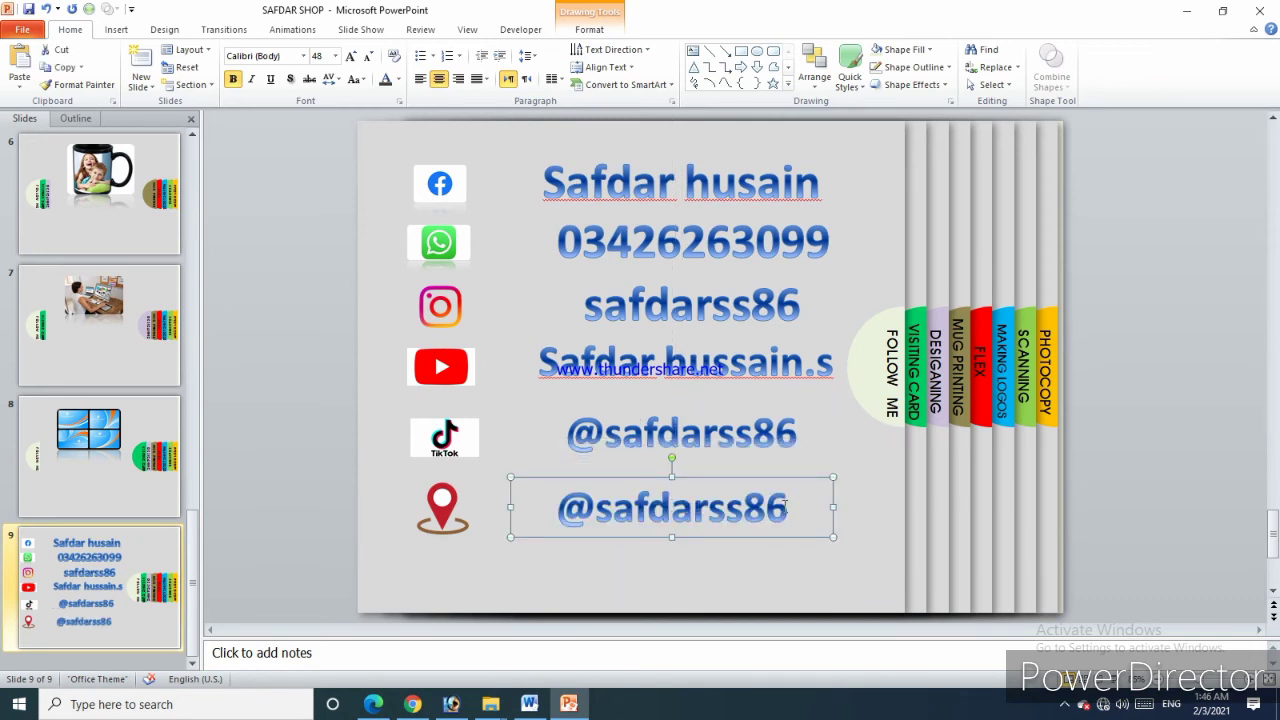
click(786, 507)
key(ctrl+shift+Left)
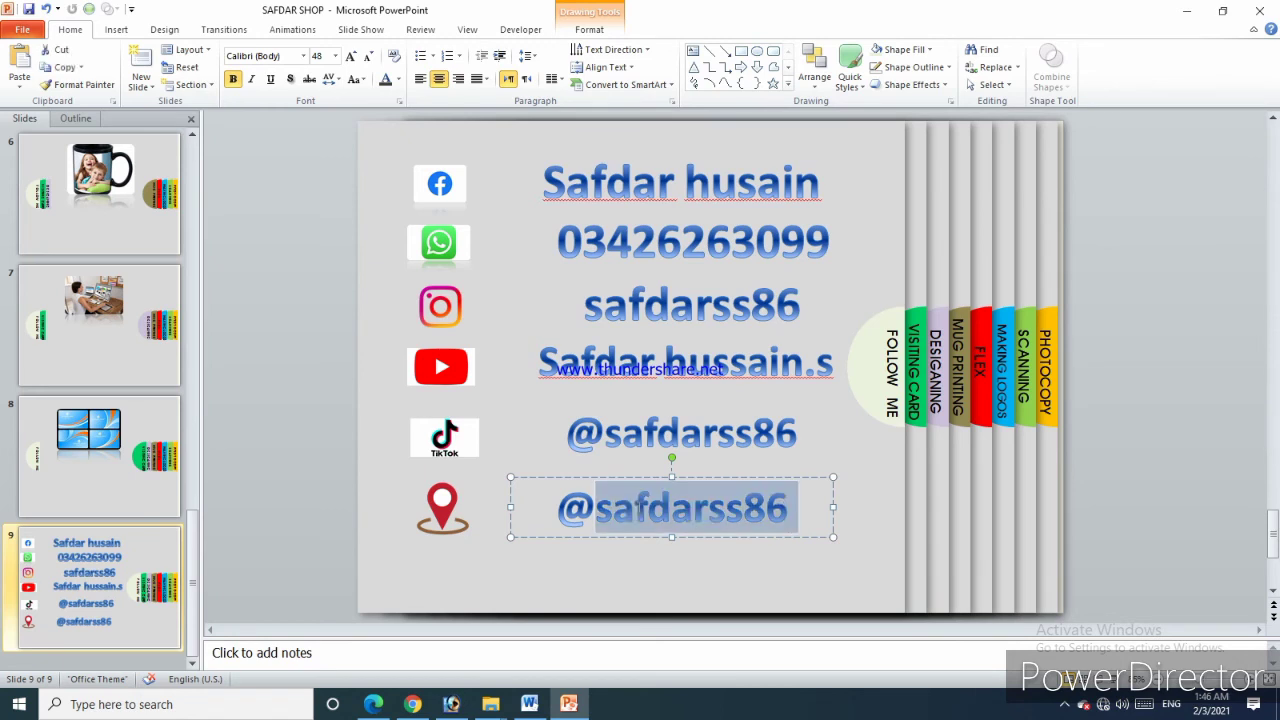
key(Home)
key(shift+Right)
key(shift+End)
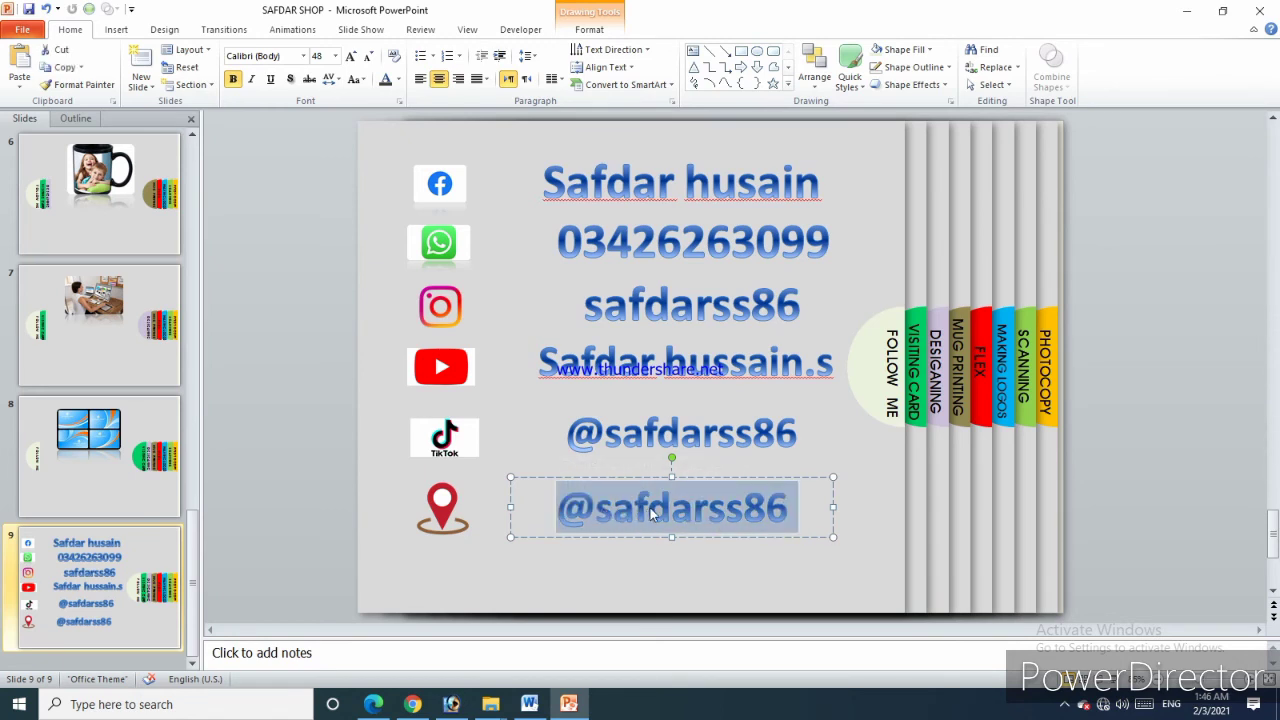
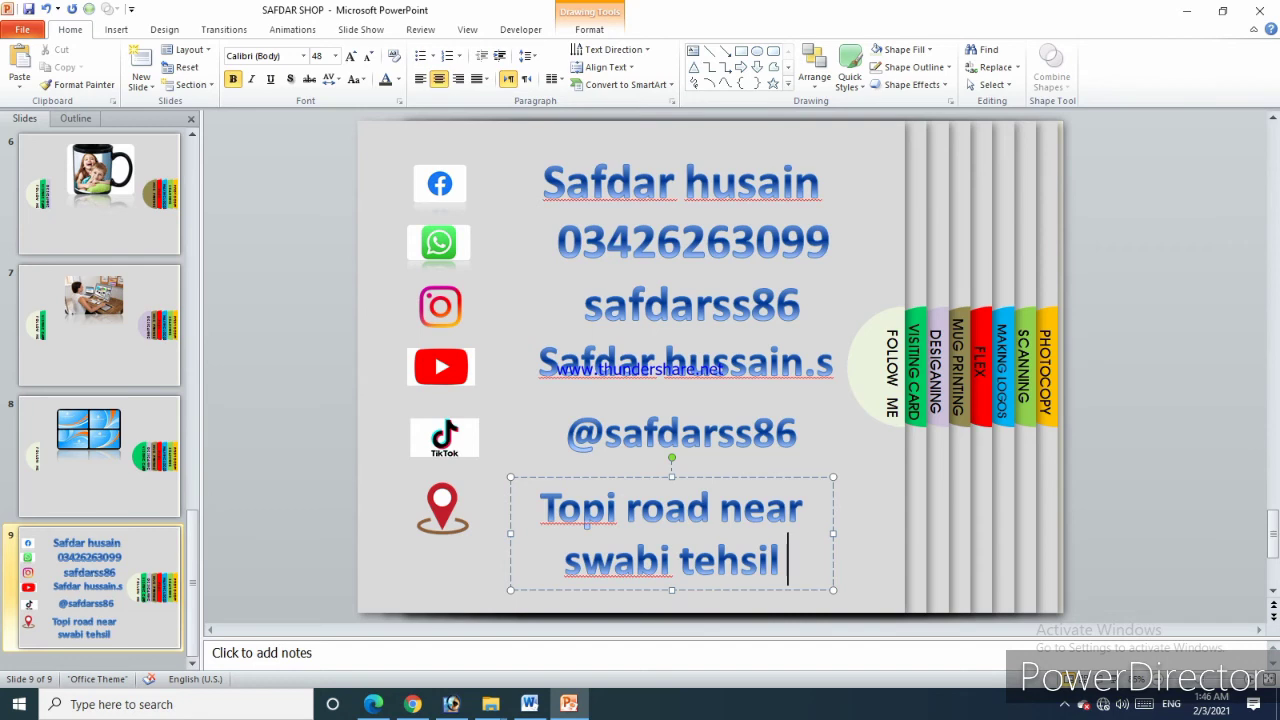
Type the shop's street-and-tehsil address over it, fixing typos, then select the whole address.
key(ctrl+a)
Reduce the address font five steps to 28 pt, deselect it, and bring up the screen recorder.
click(368, 57)
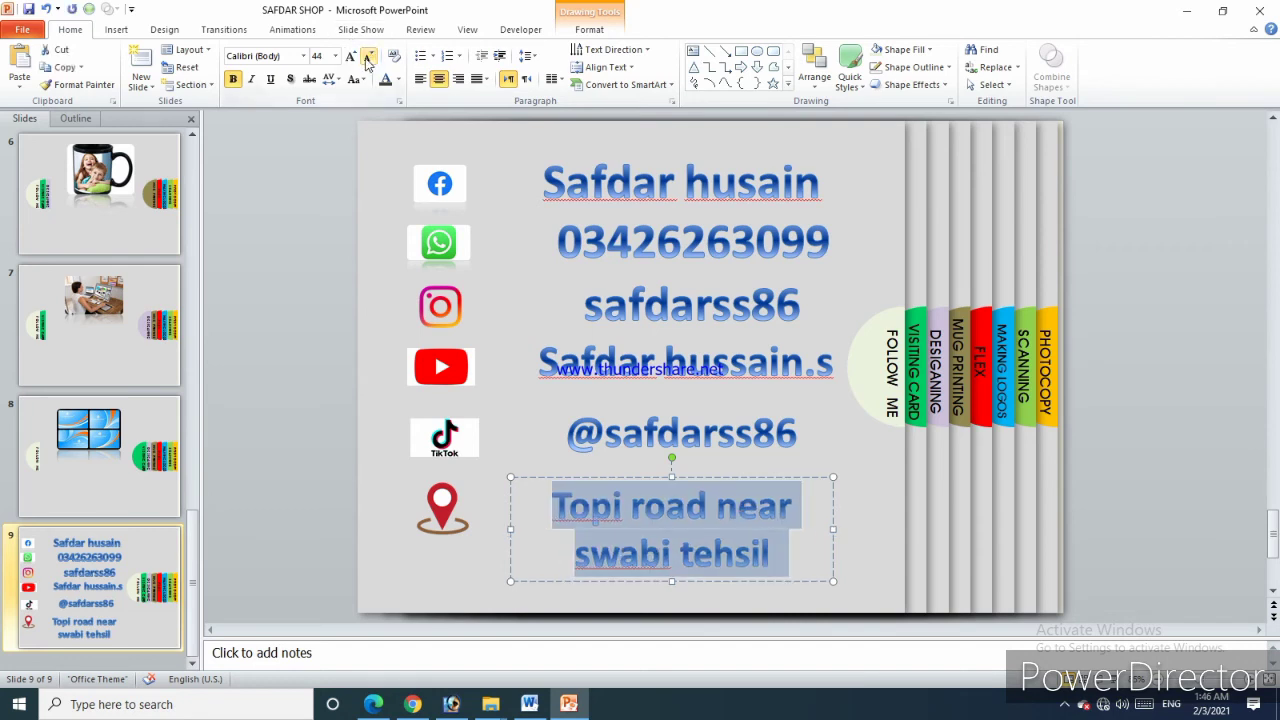
click(368, 57)
click(368, 57)
click(368, 57)
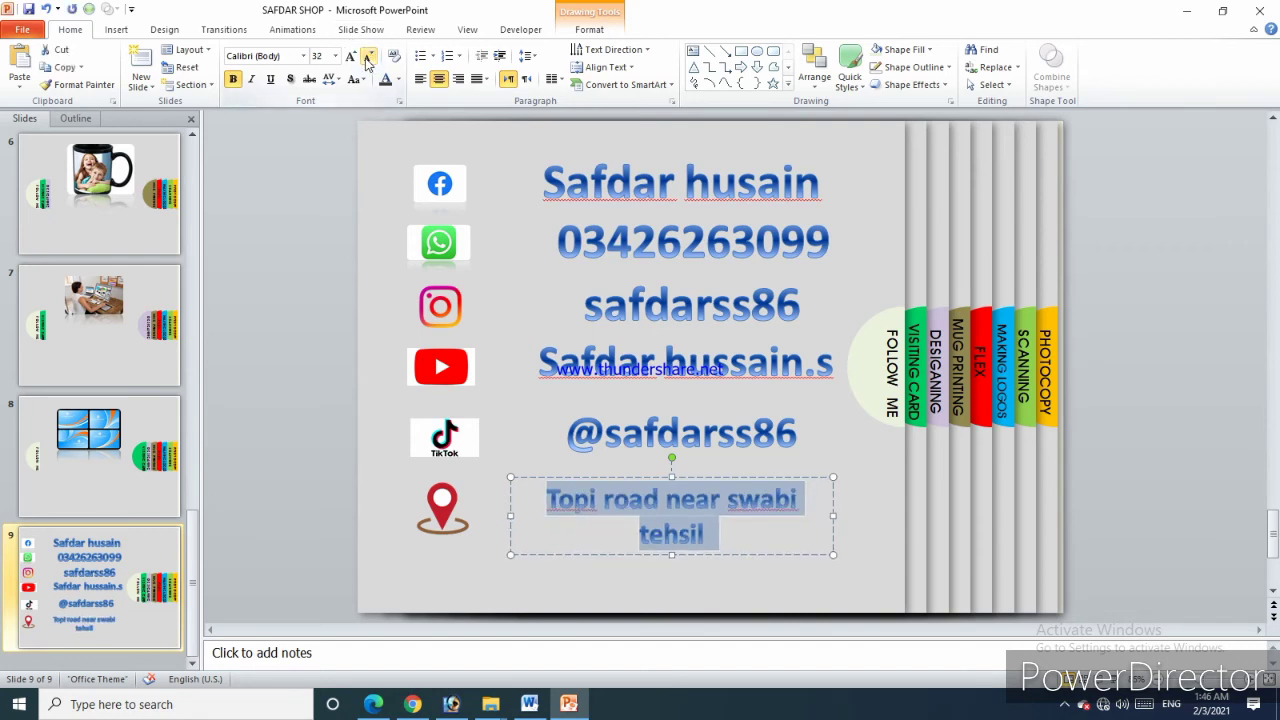
click(368, 57)
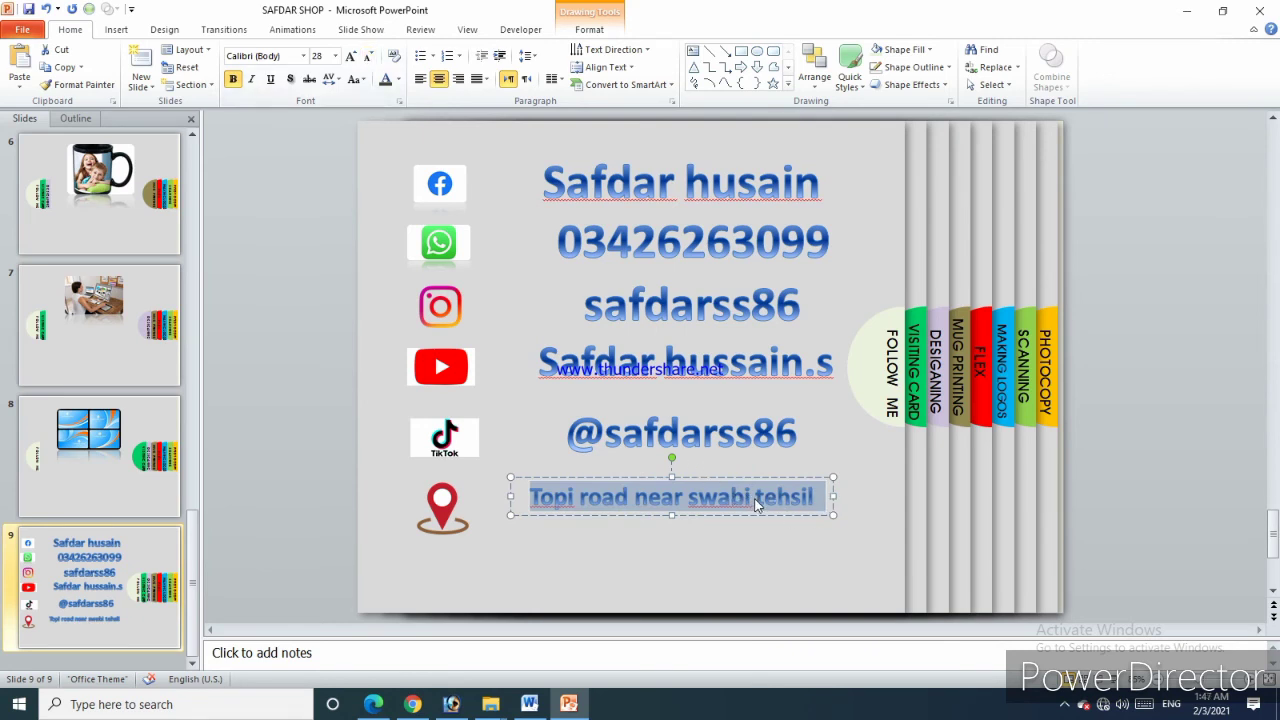
click(818, 445)
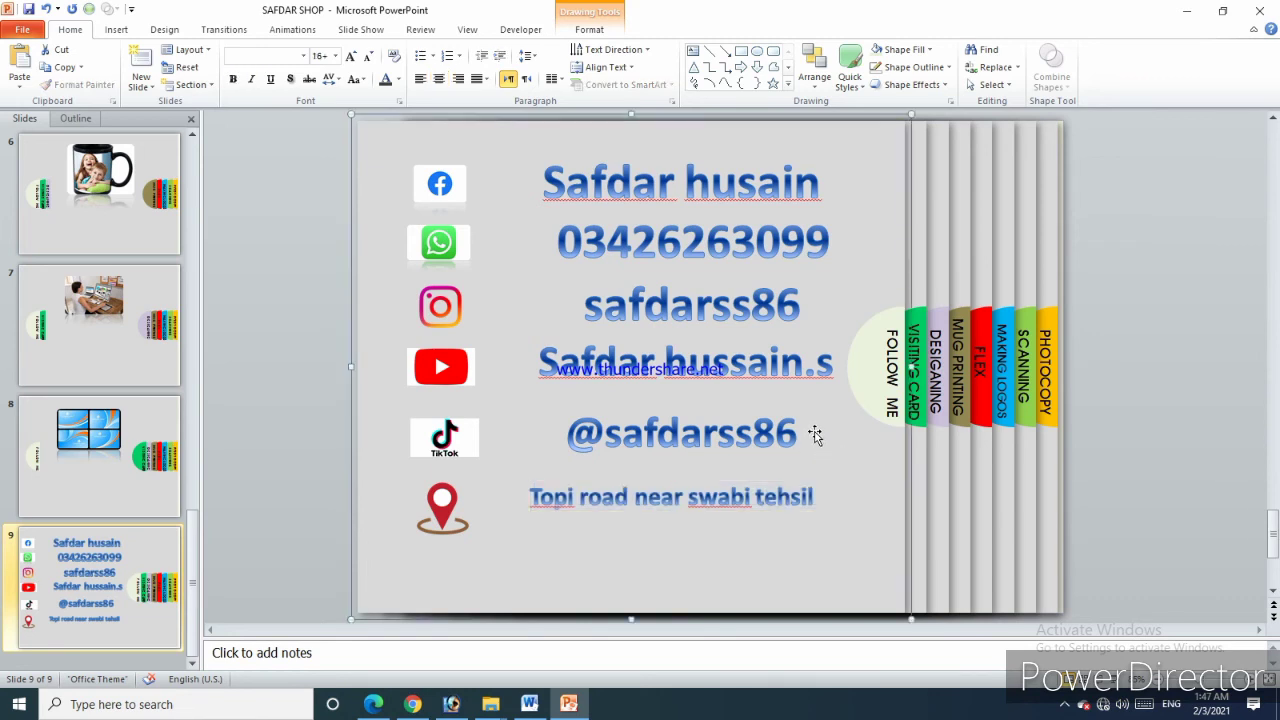
click(1064, 704)
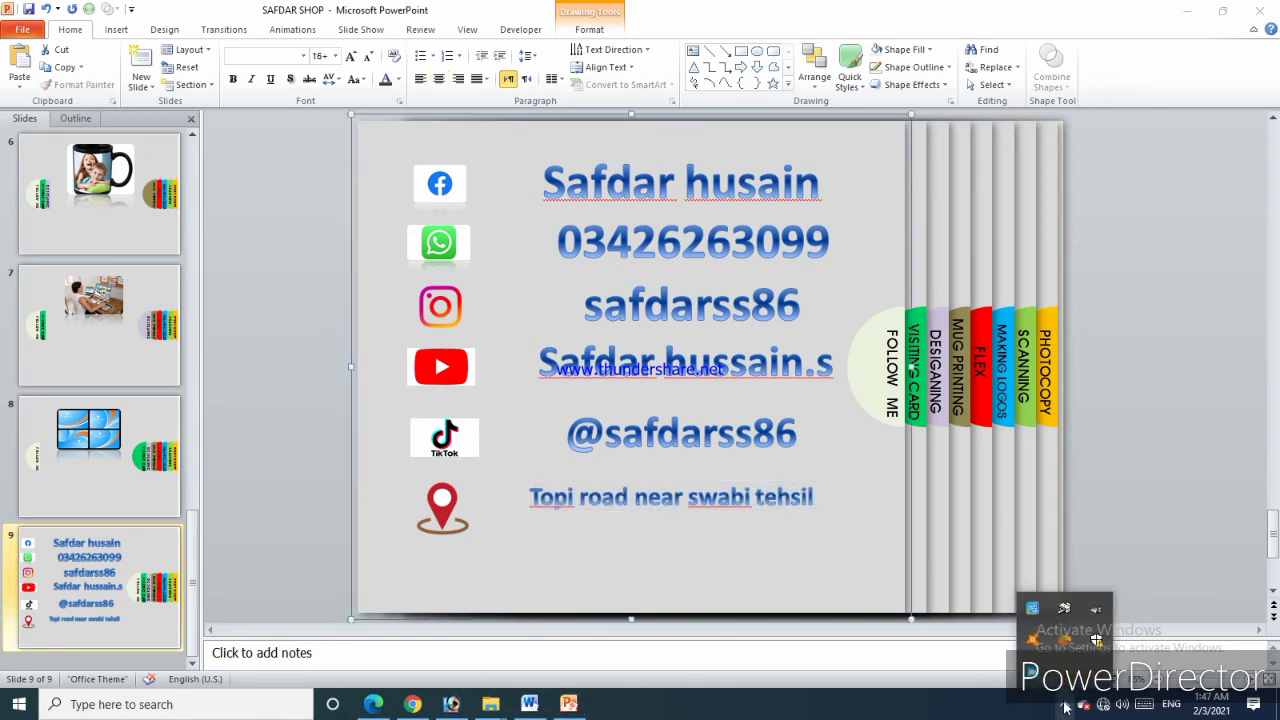
click(1096, 638)
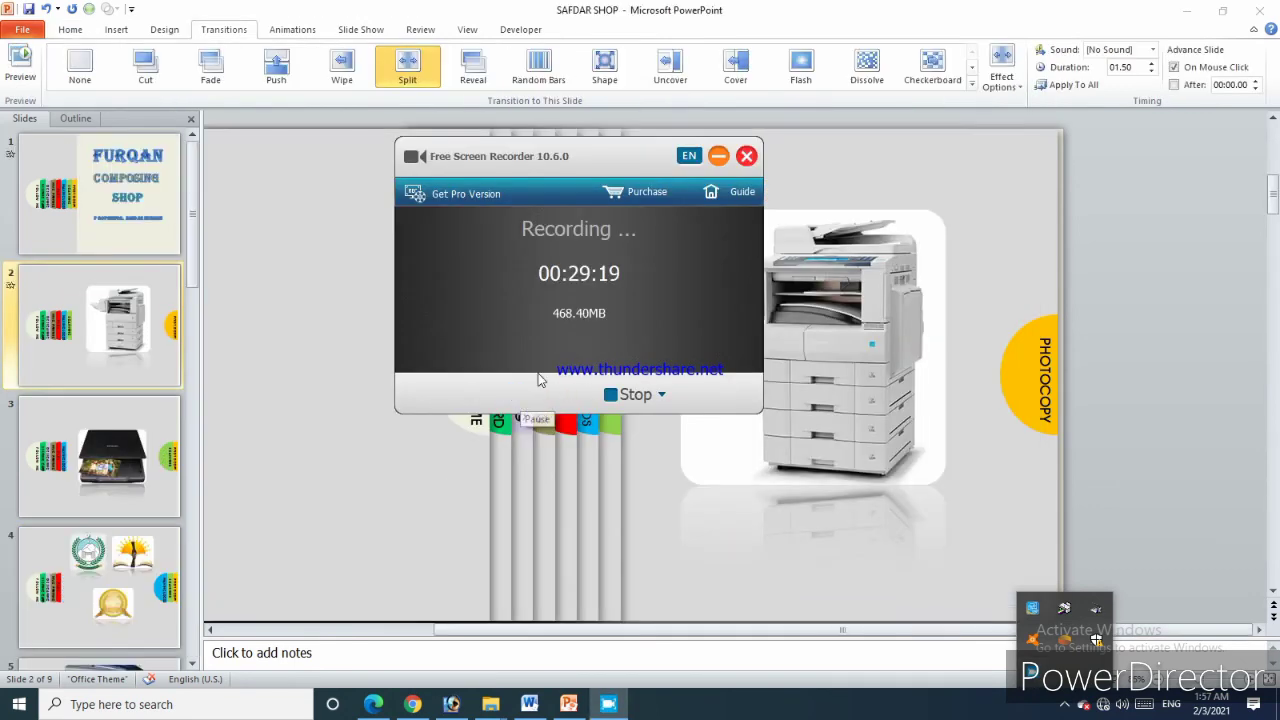
On slide 1, give FURQAN a Split entrance and COMPOSING a Random Bars entrance.
click(108, 205)
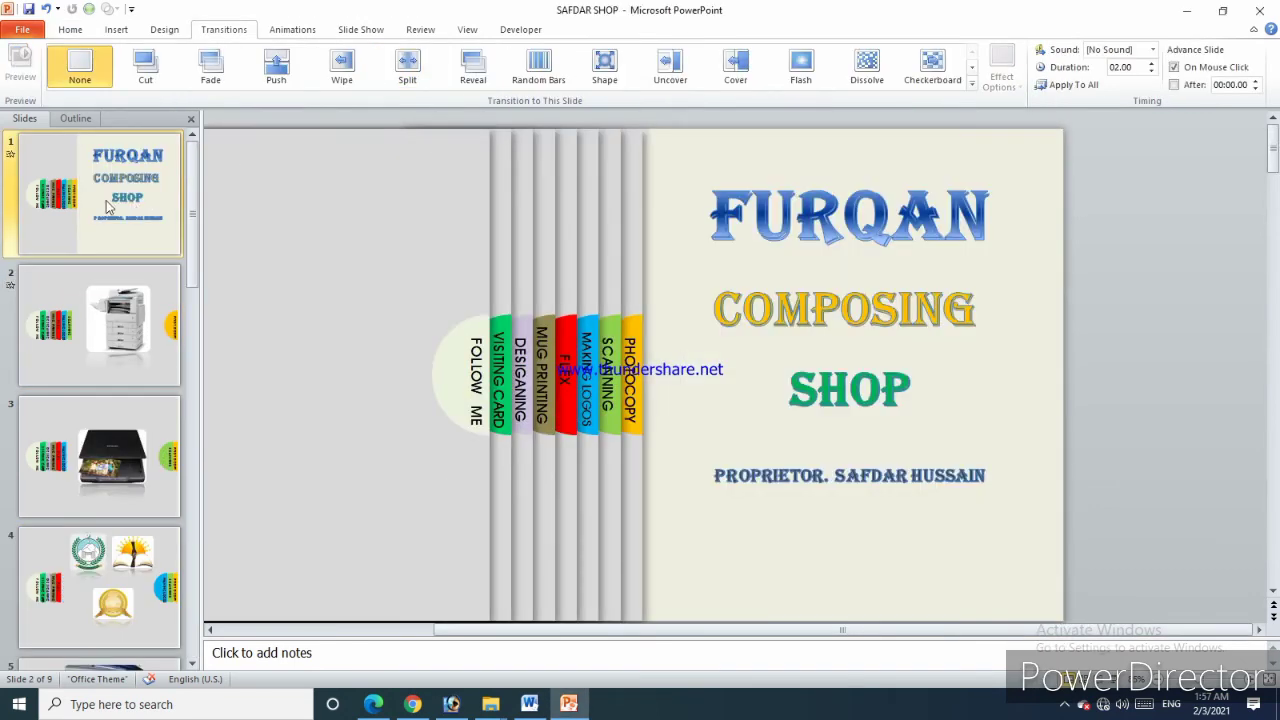
click(775, 203)
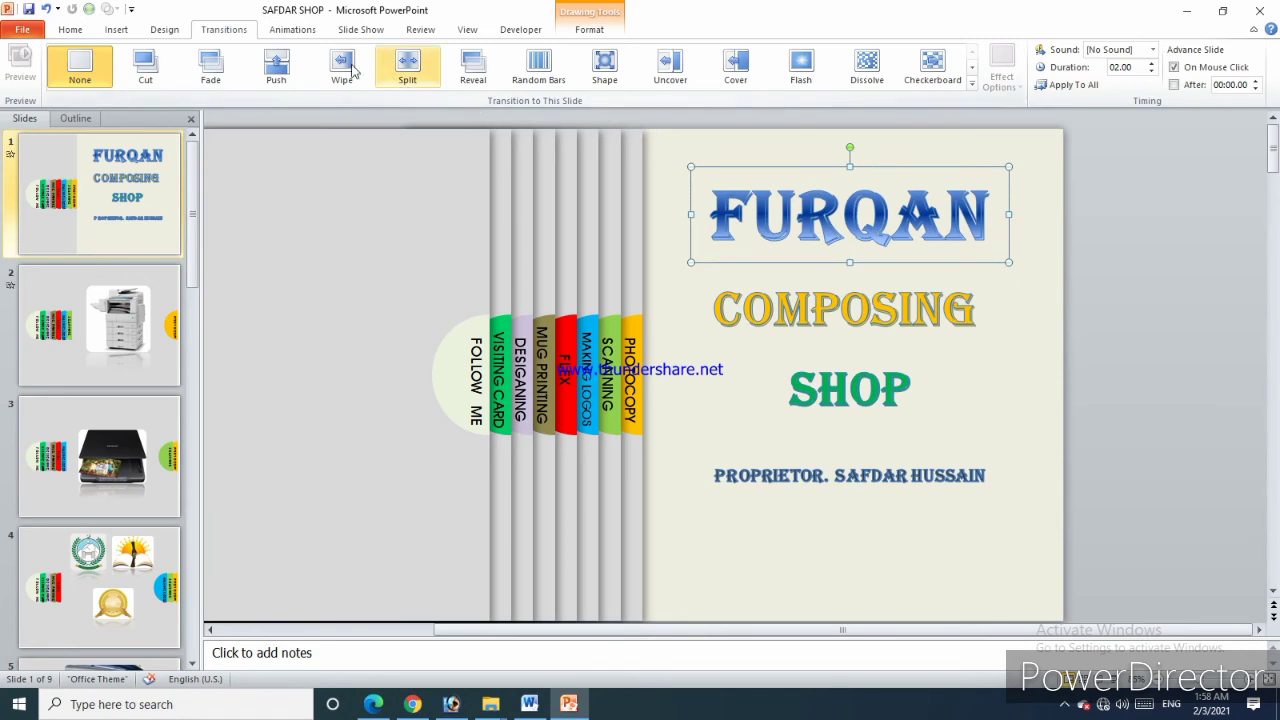
click(288, 32)
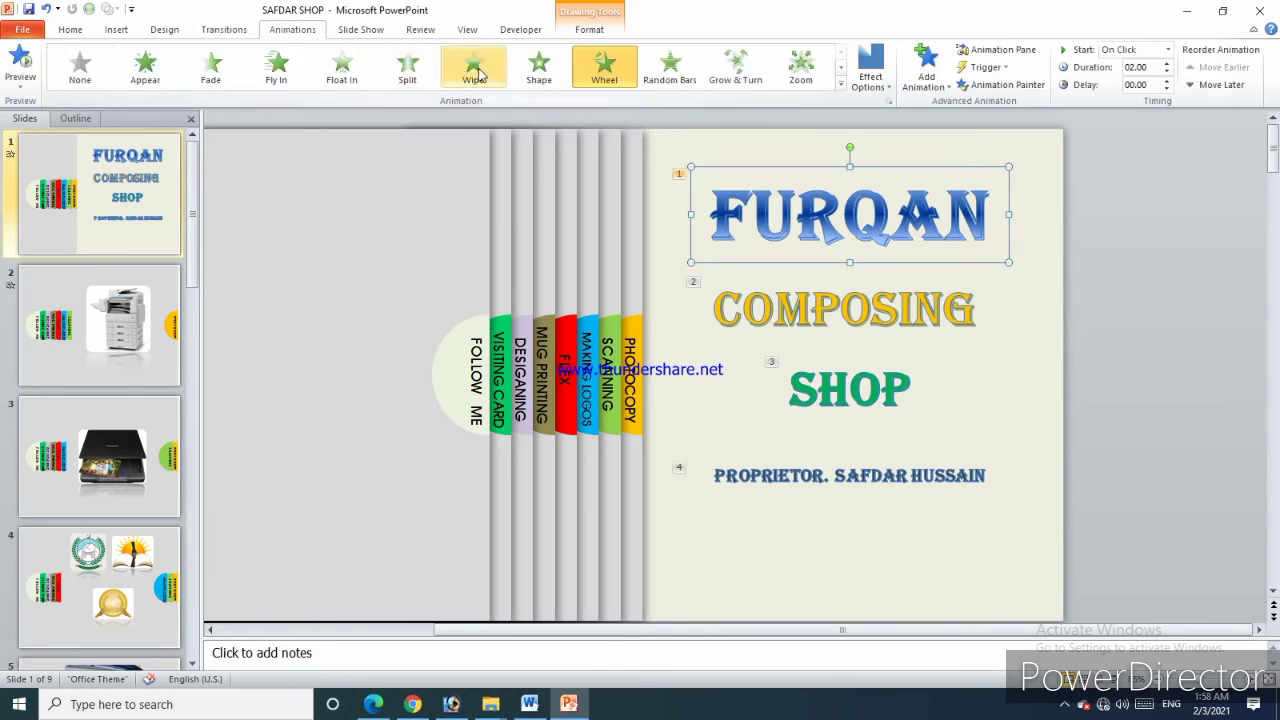
click(412, 66)
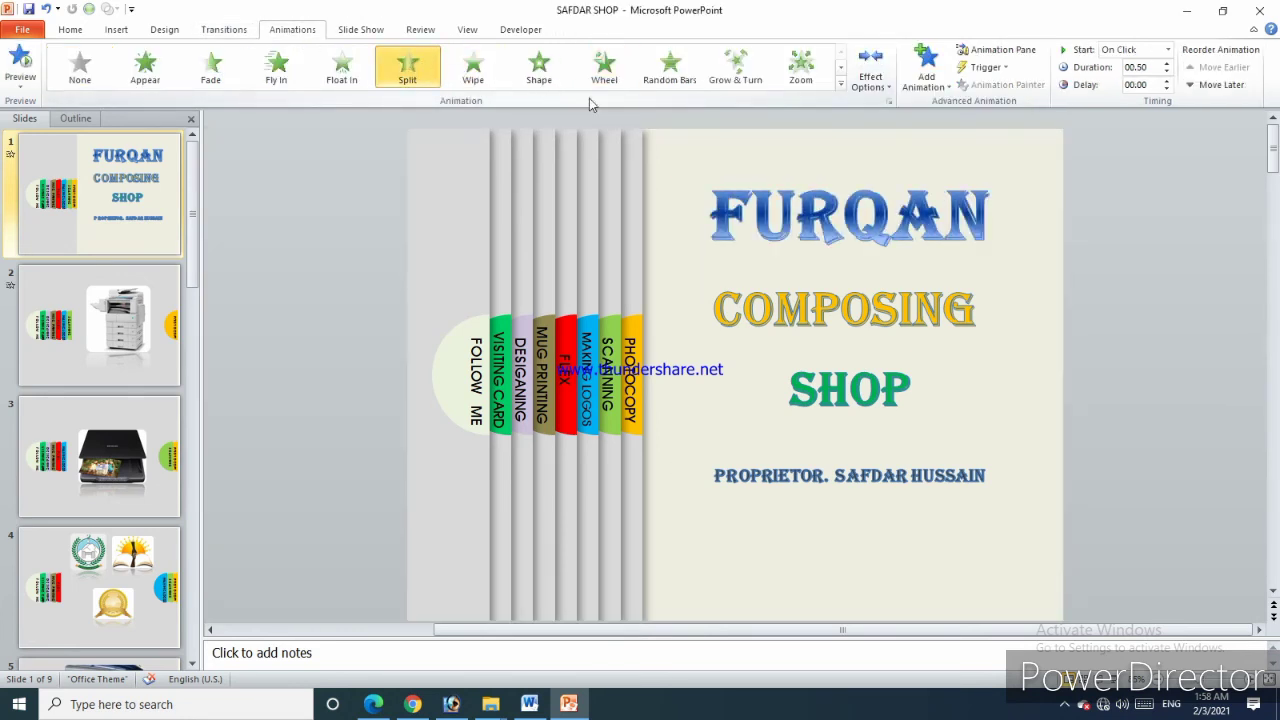
click(806, 283)
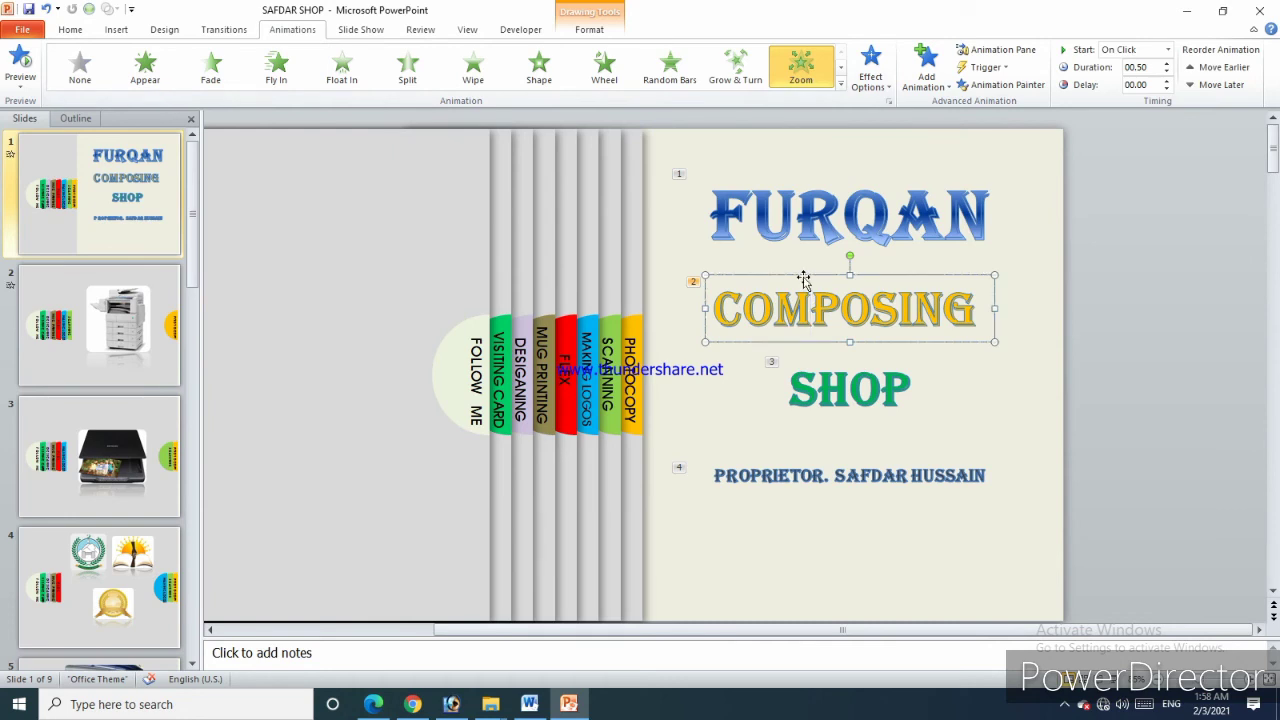
click(670, 68)
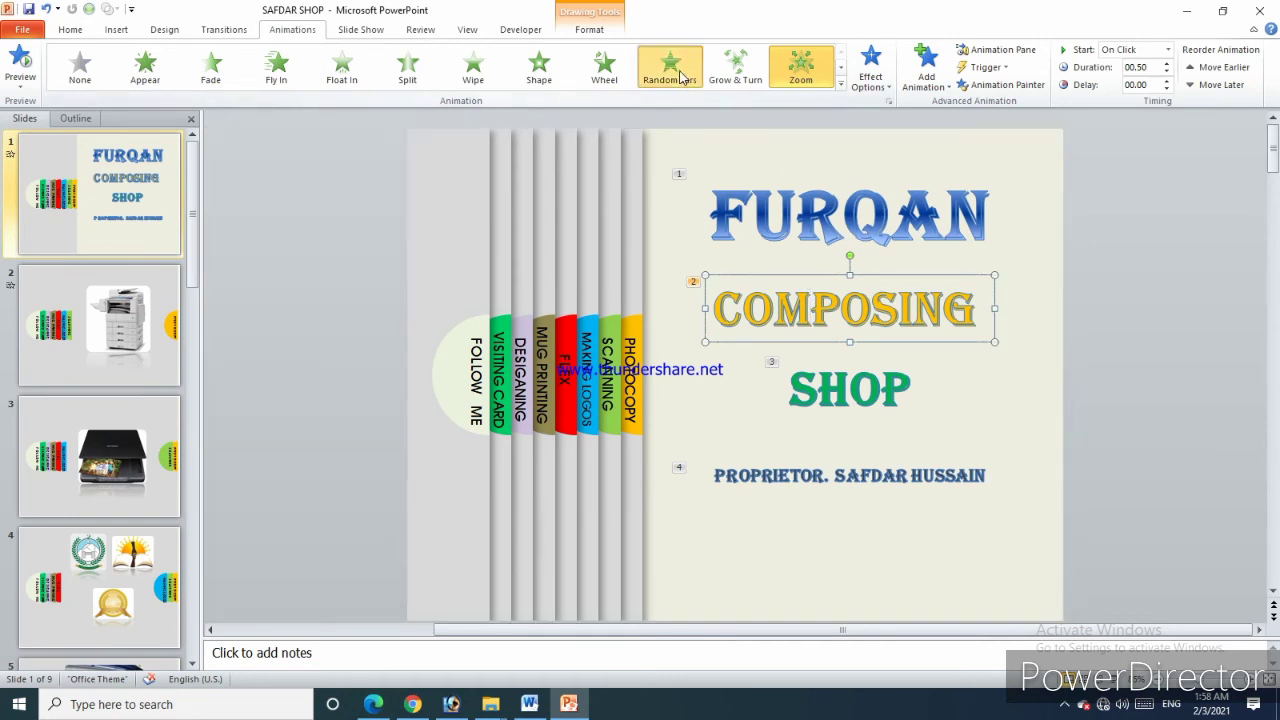
Give SHOP a Zoom entrance and the proprietor line a Fly In entrance.
click(845, 362)
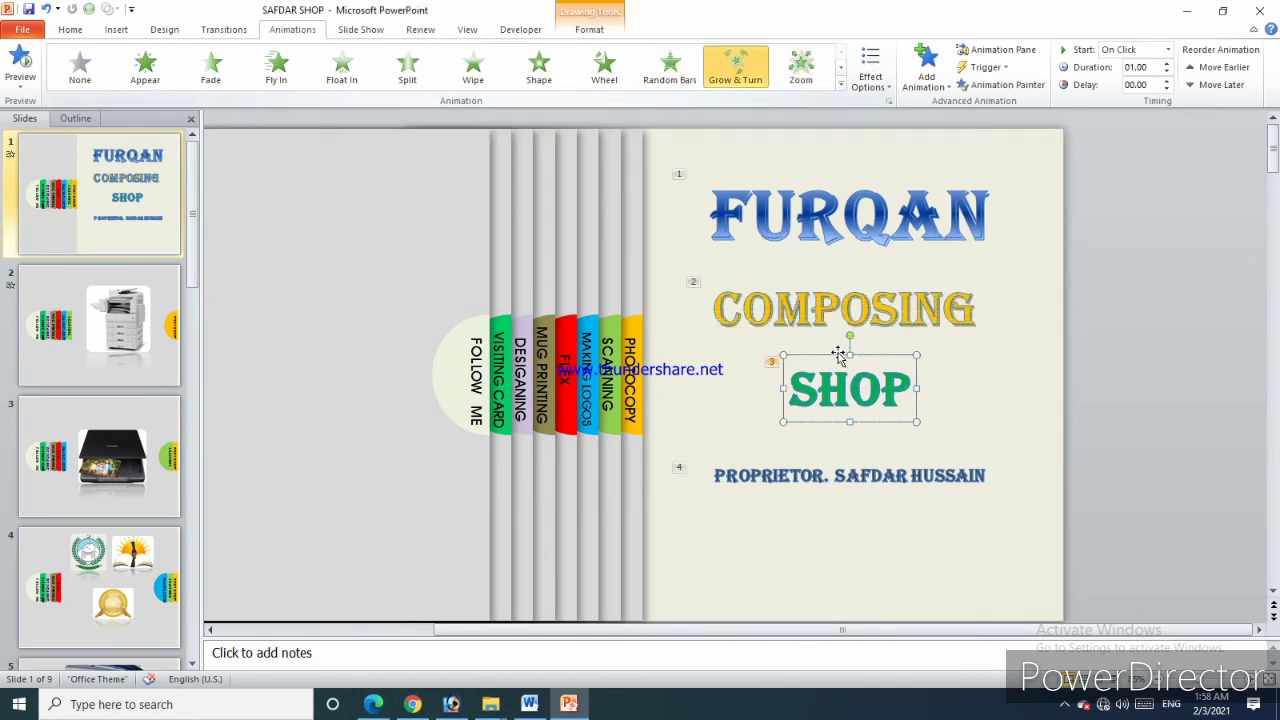
click(800, 72)
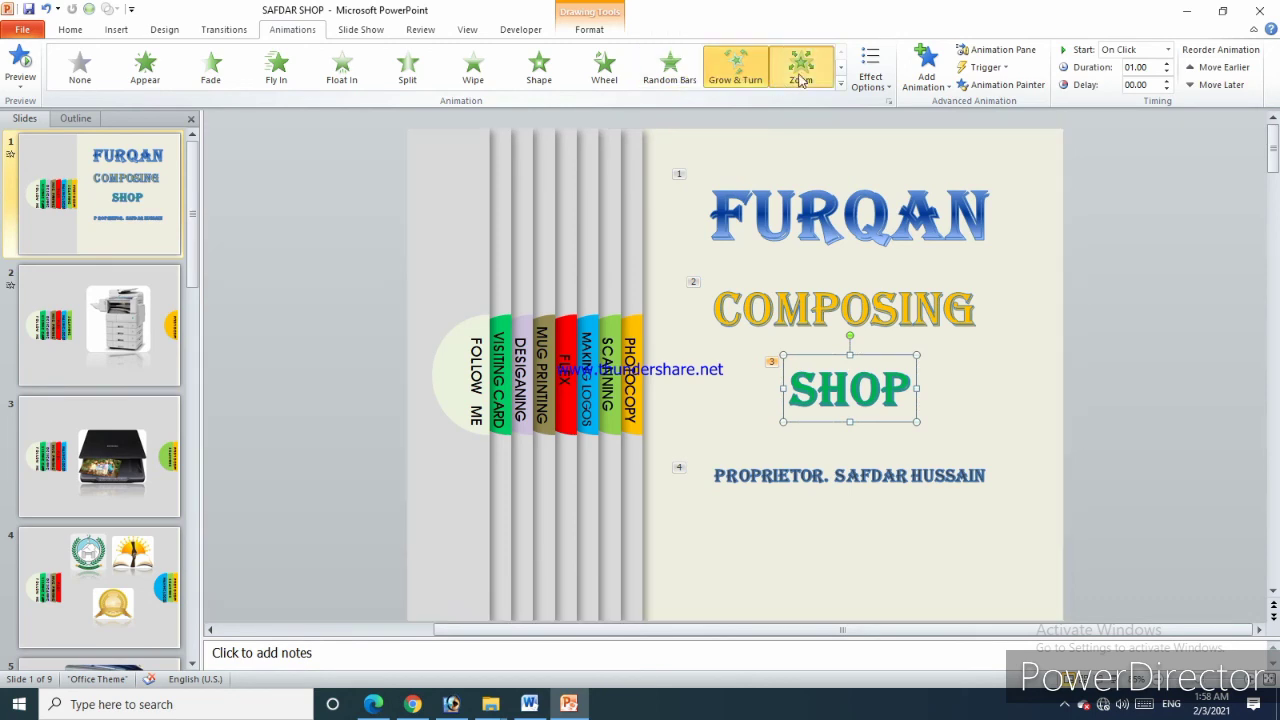
click(830, 476)
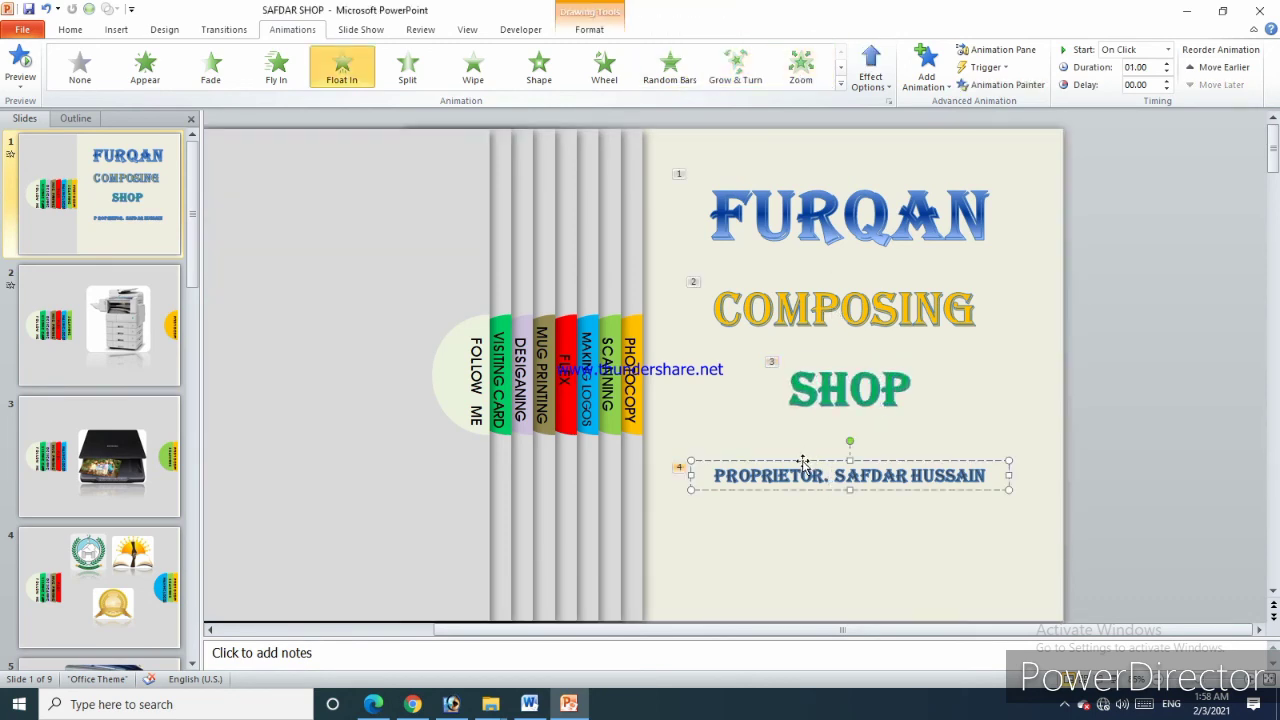
click(293, 78)
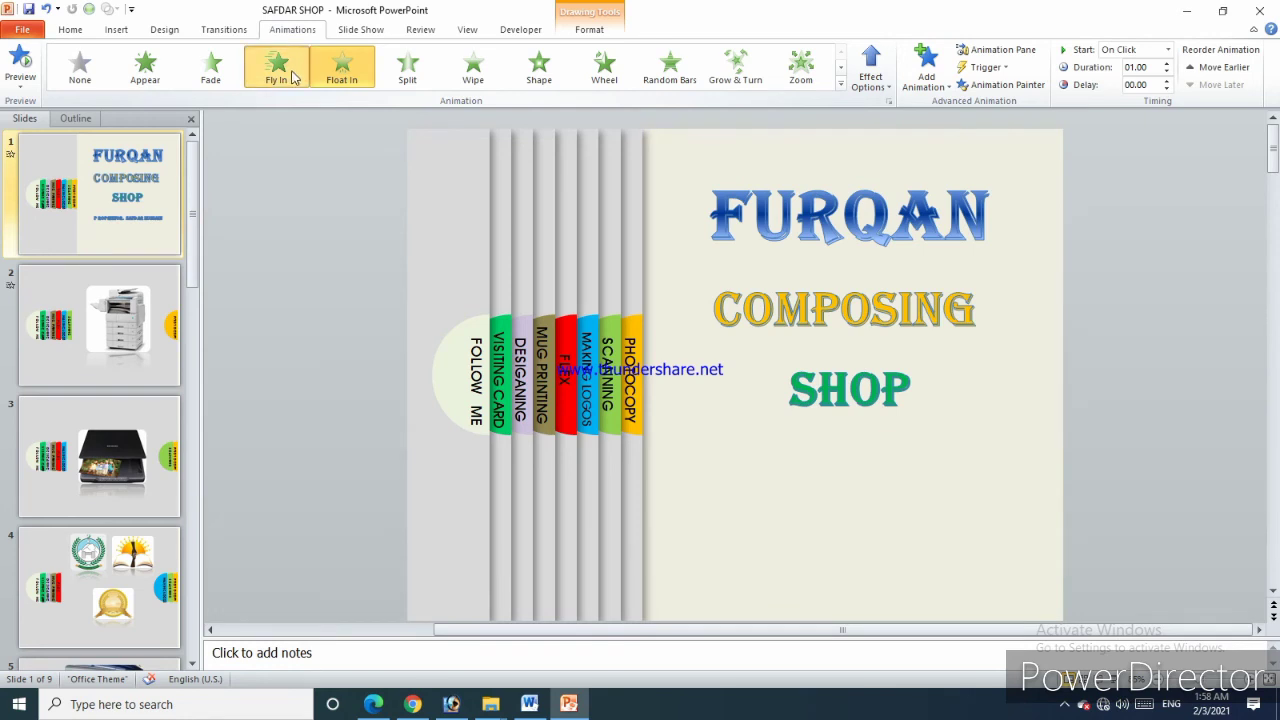
click(293, 78)
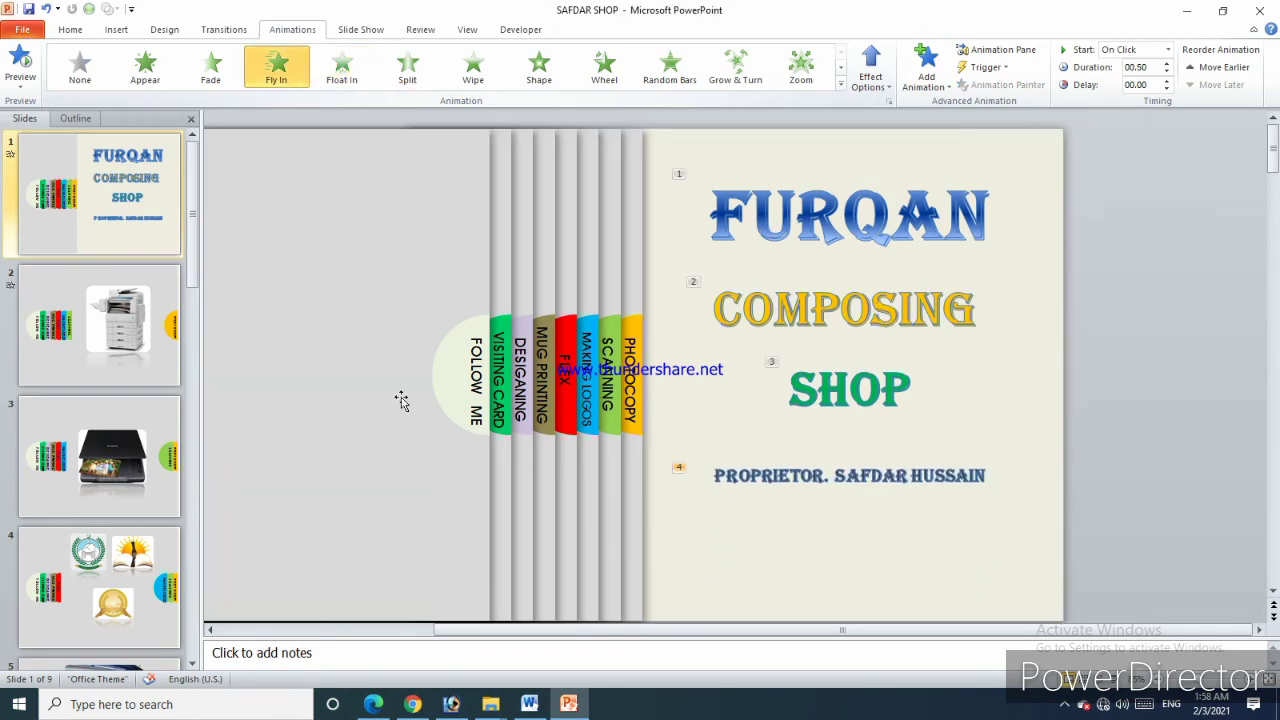
Give slide 2's photocopier picture a Random Bars entrance.
click(163, 313)
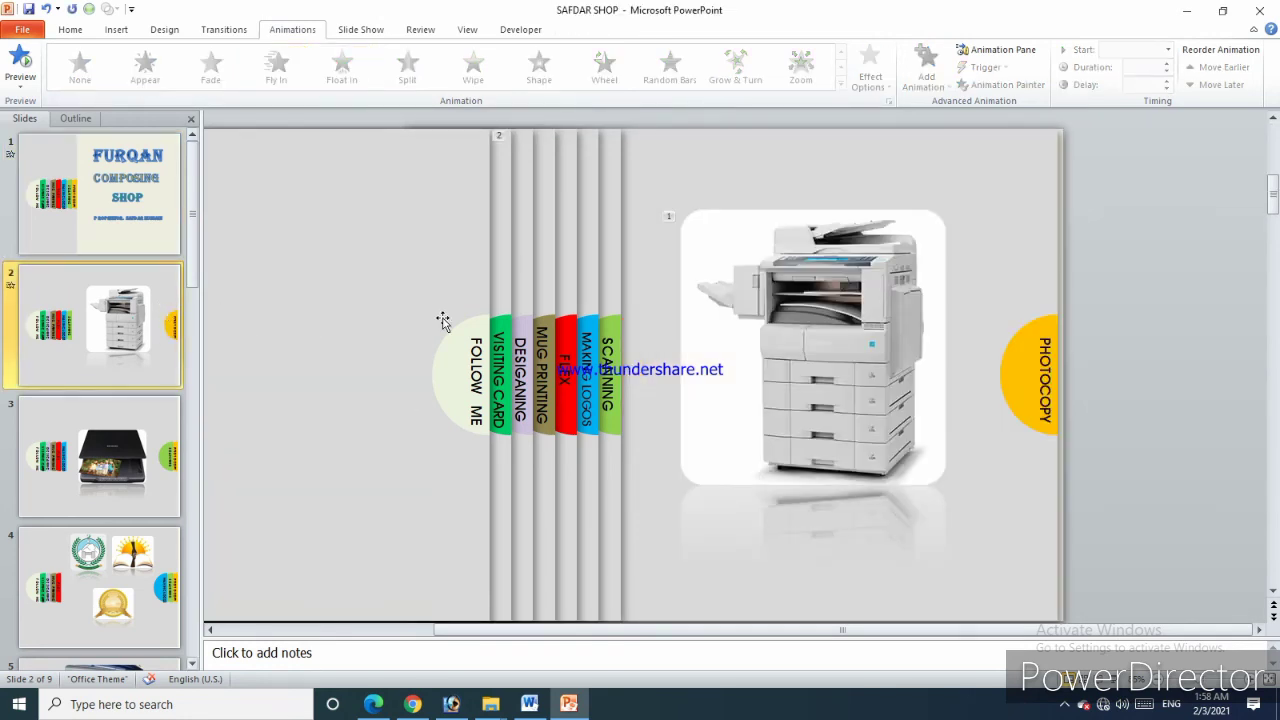
click(765, 275)
click(686, 79)
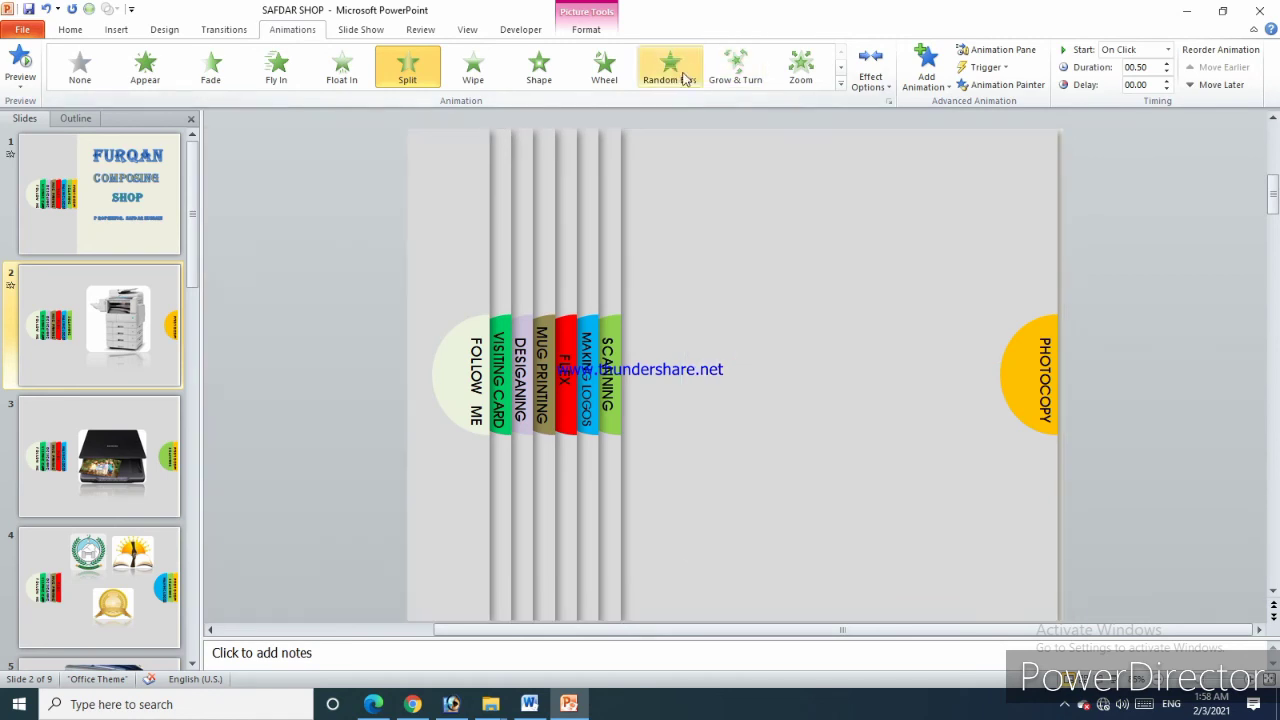
click(1028, 340)
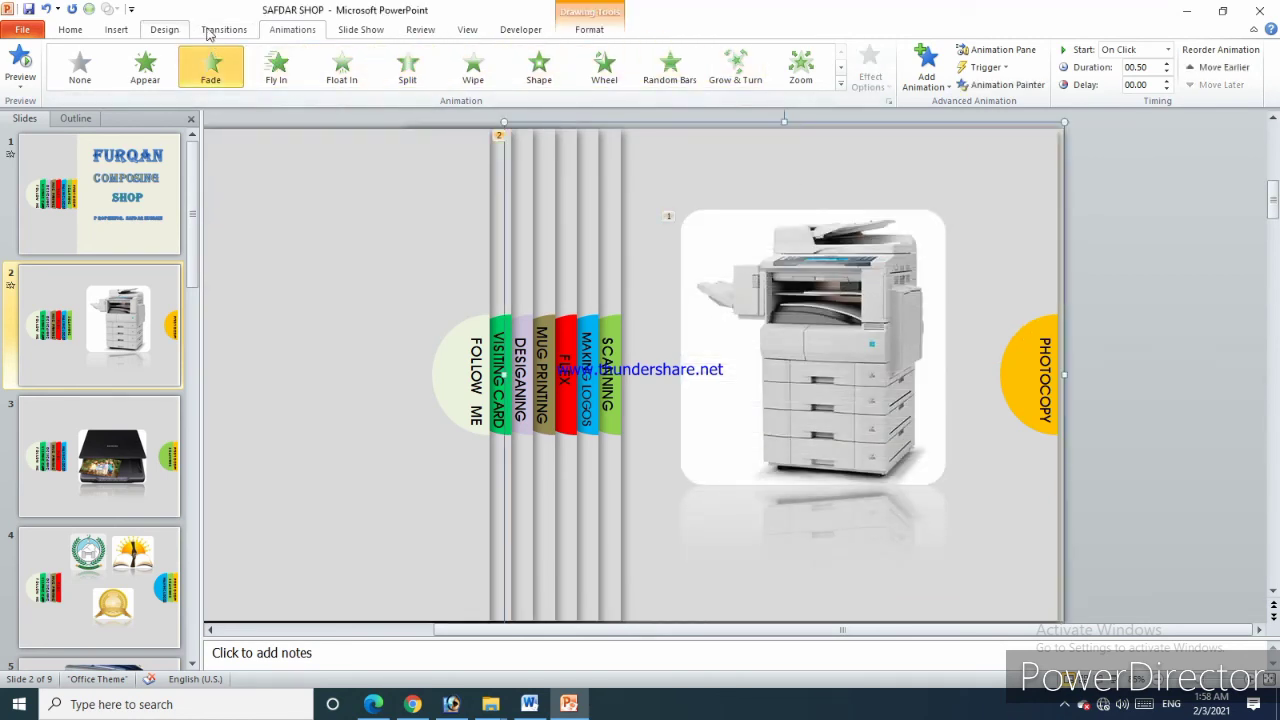
Apply the Split transition to slides 2 and 3.
click(345, 33)
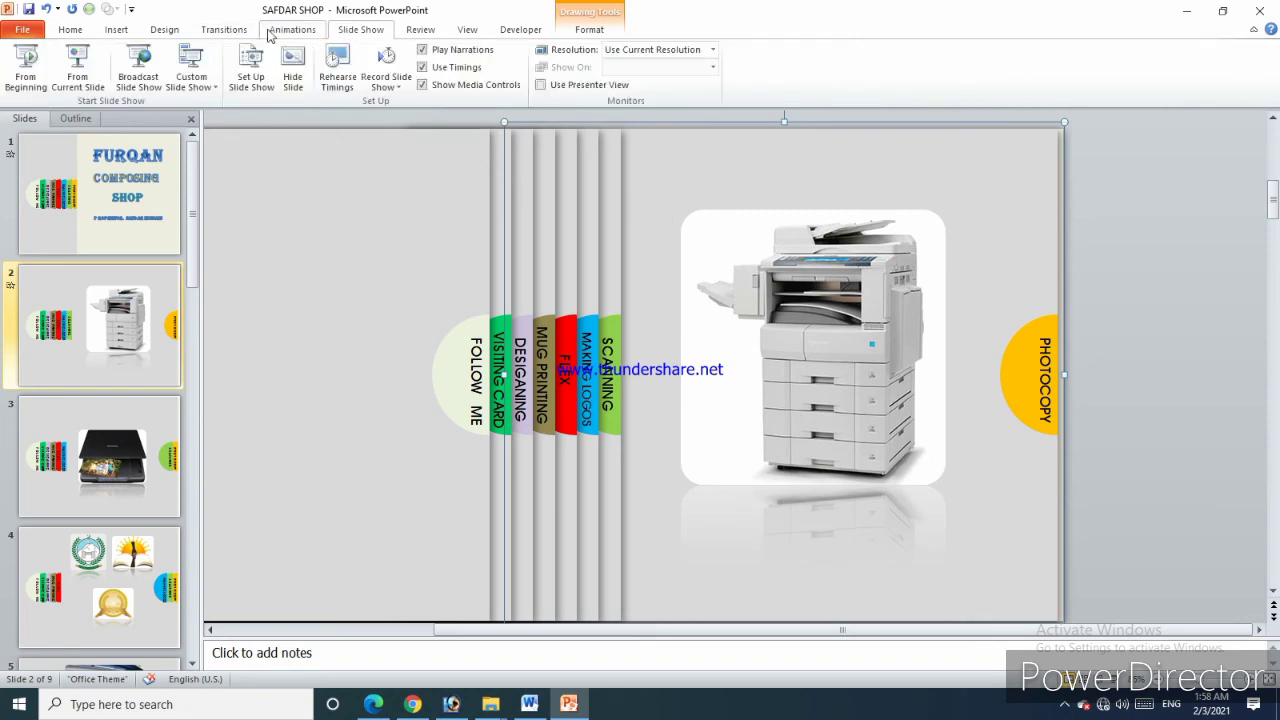
click(224, 30)
click(407, 80)
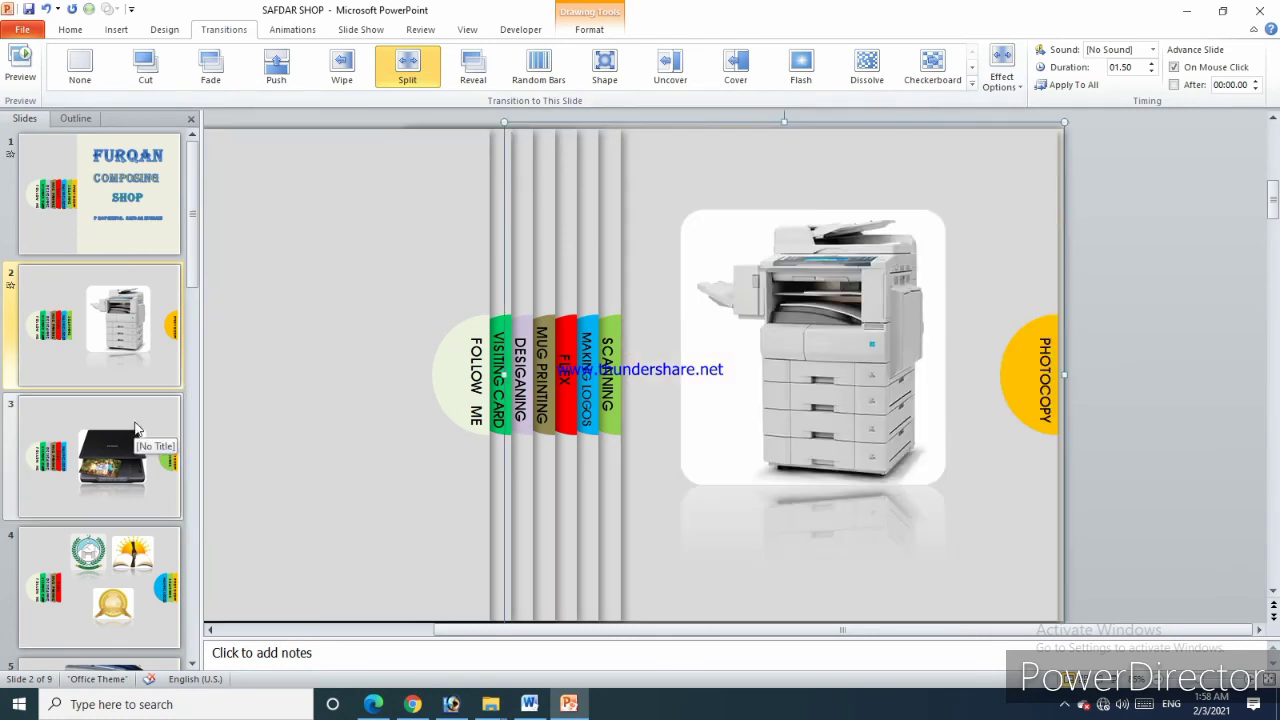
click(136, 428)
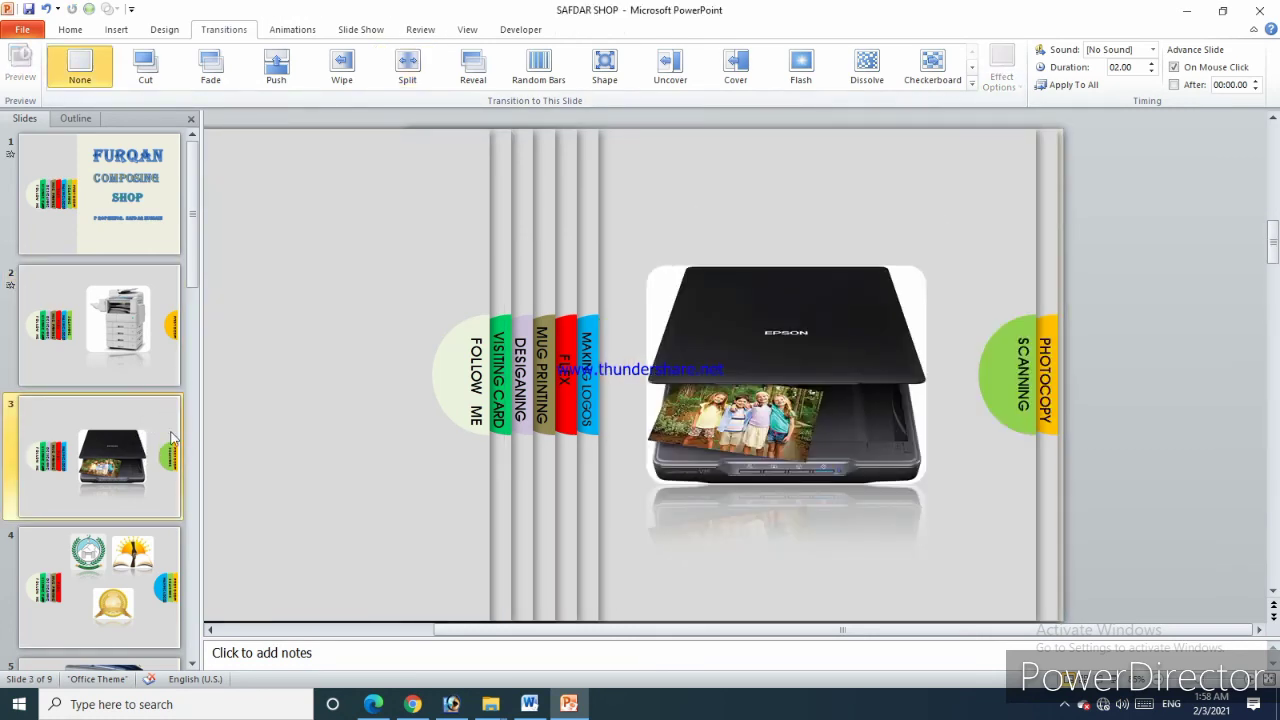
click(697, 325)
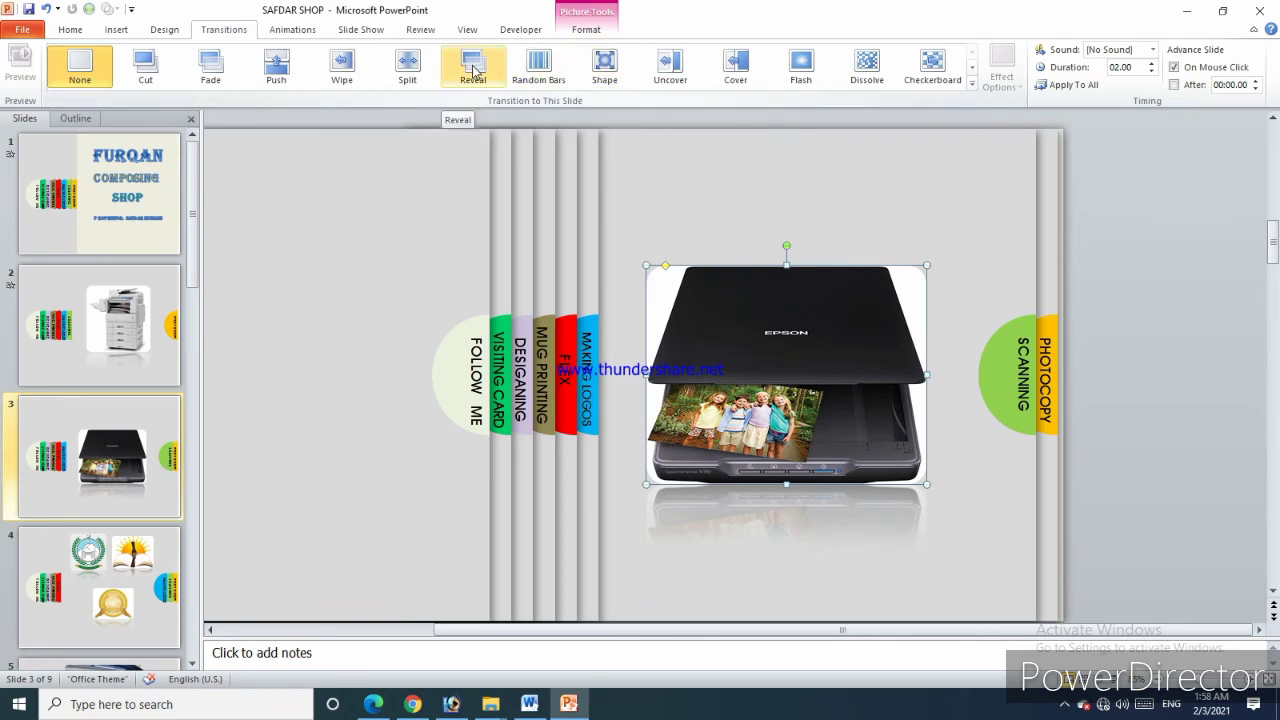
click(407, 65)
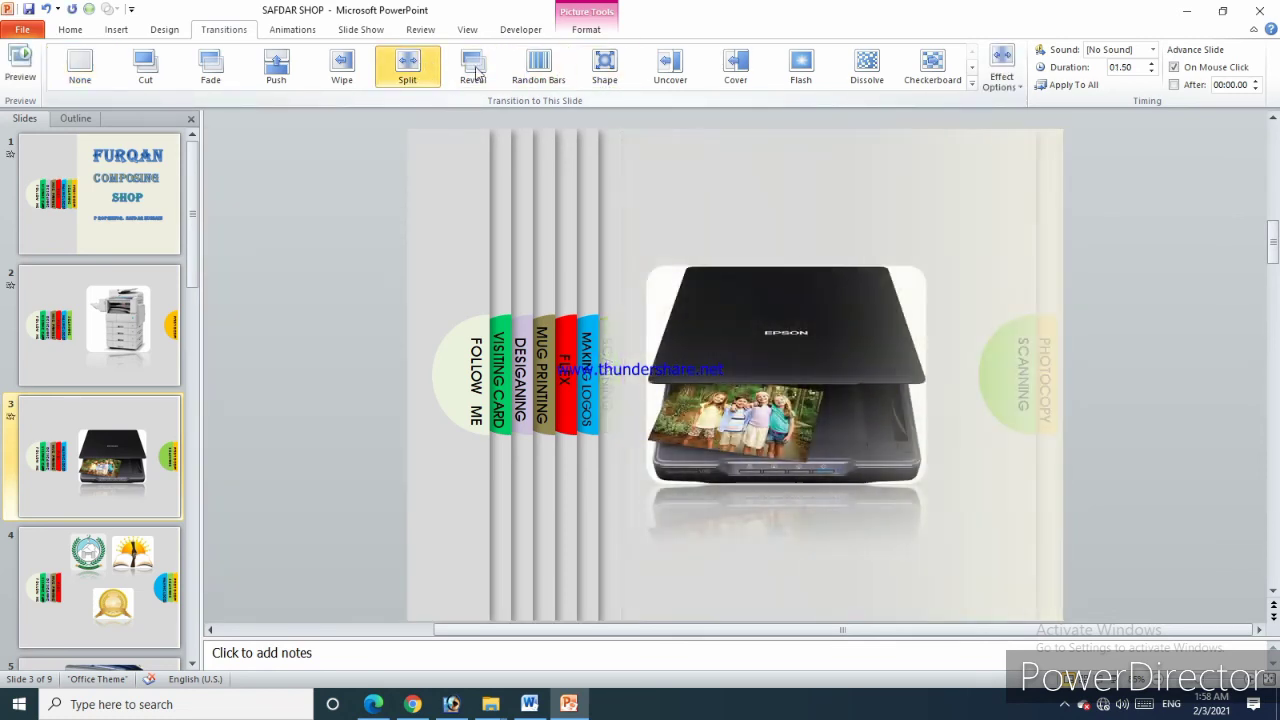
Animate slide 3's strips with Split at a longer duration and the scanner picture with Shape.
click(1018, 279)
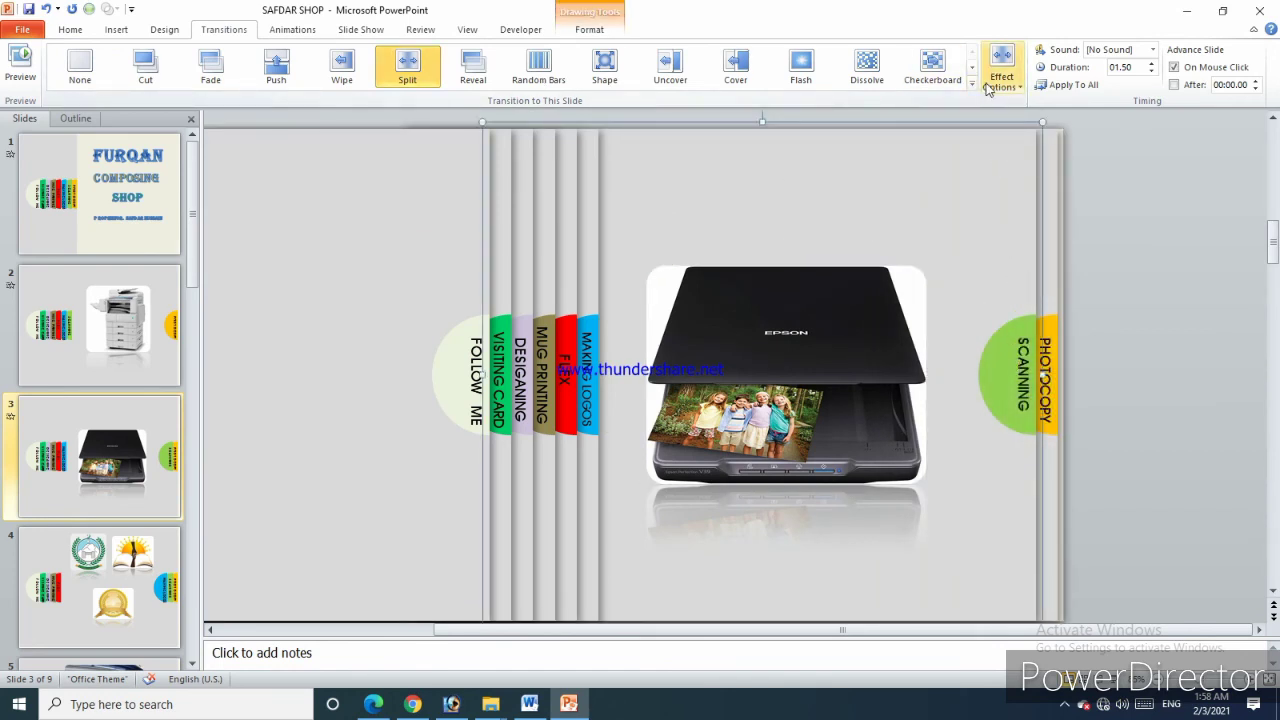
click(296, 31)
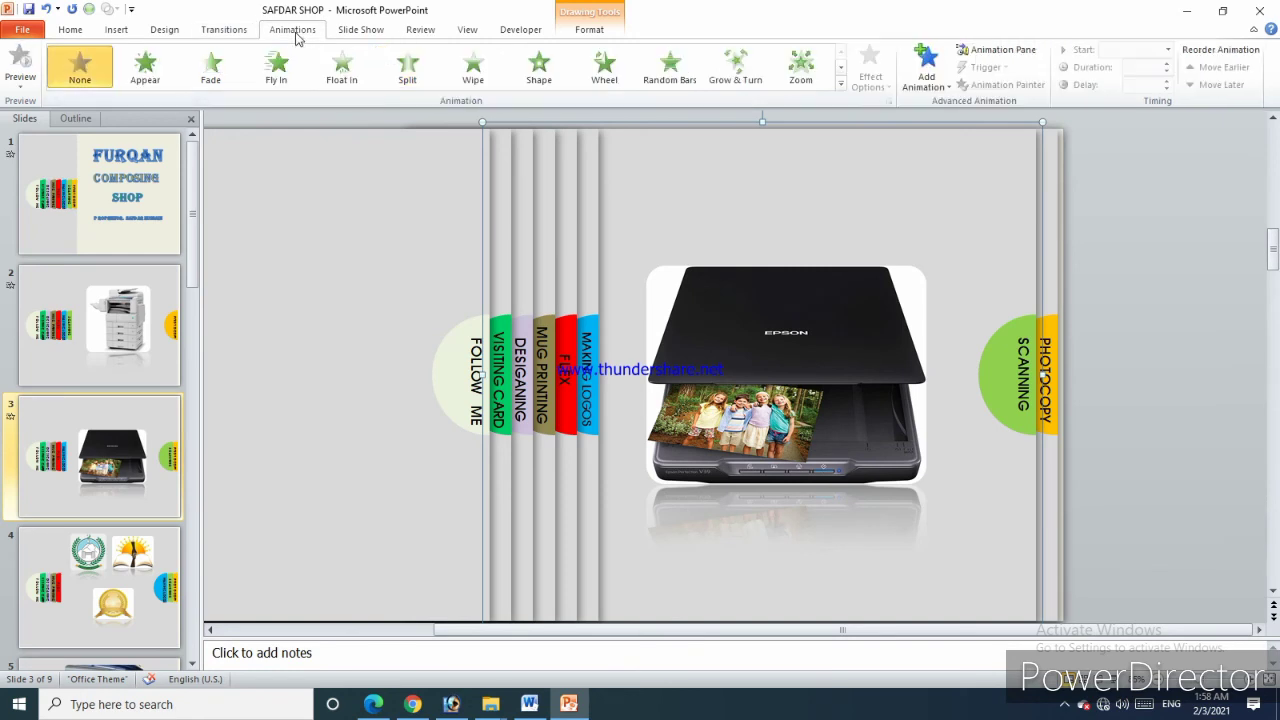
click(409, 80)
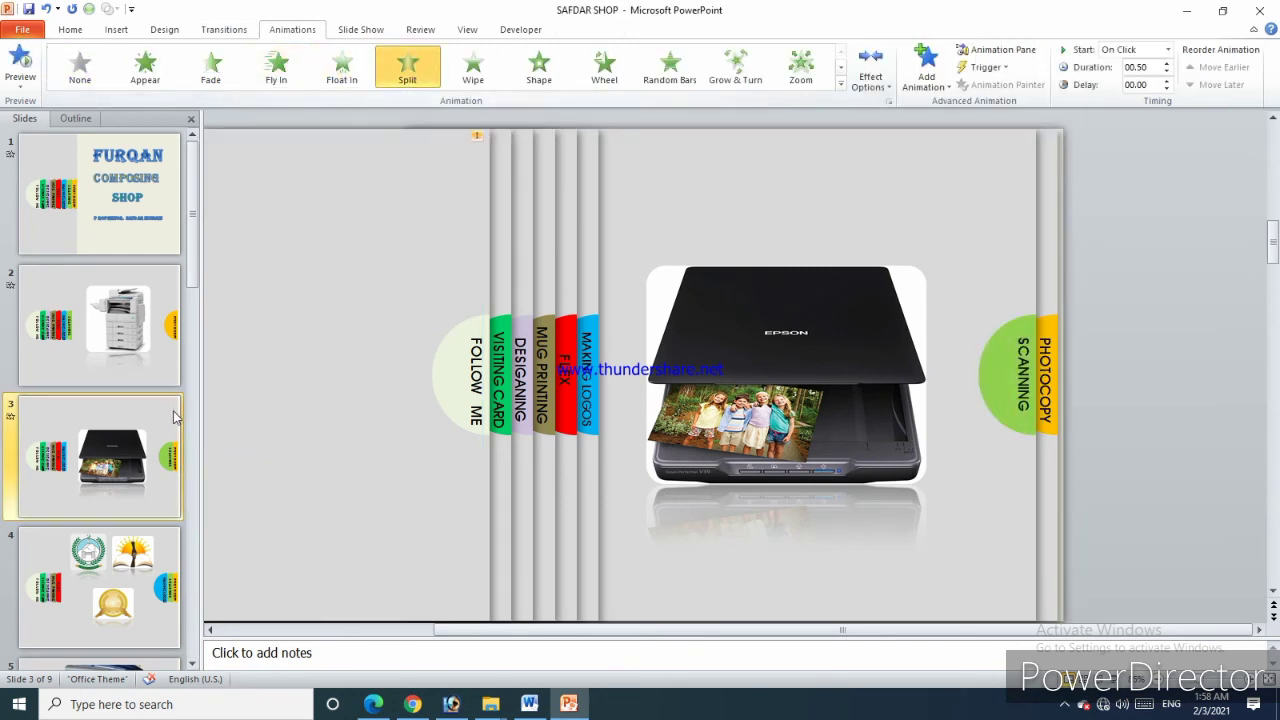
click(1167, 63)
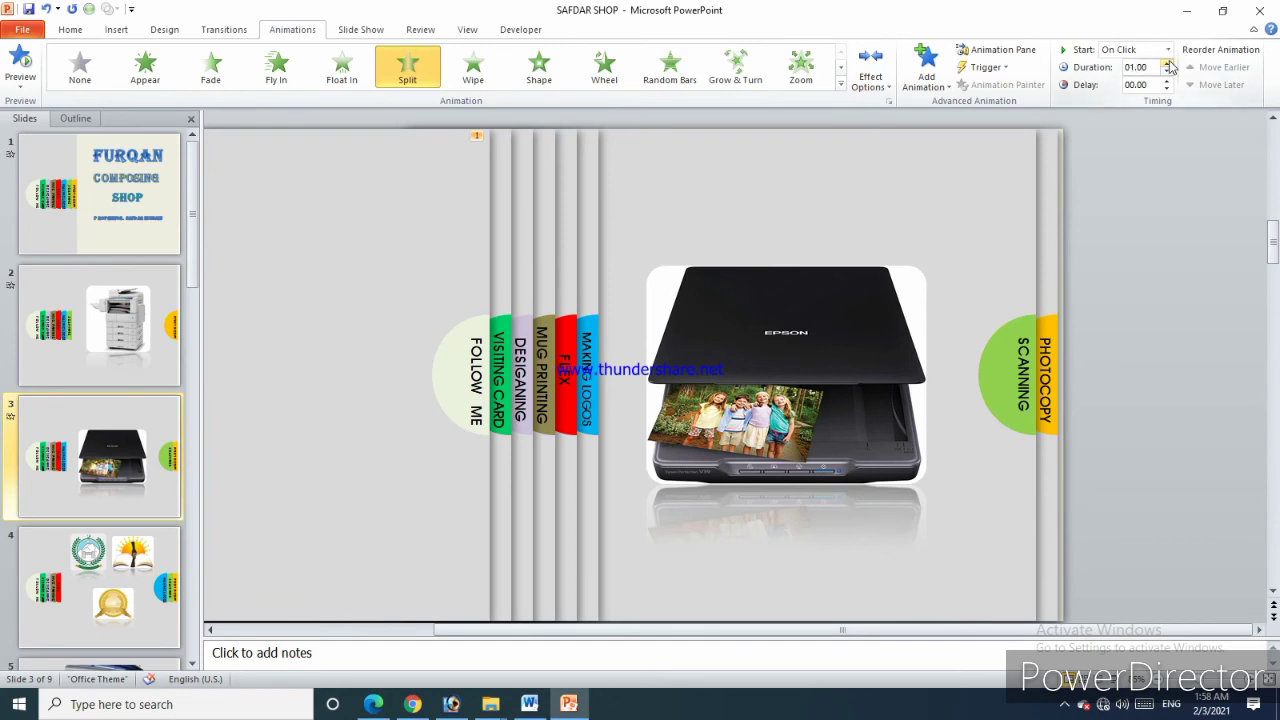
click(819, 300)
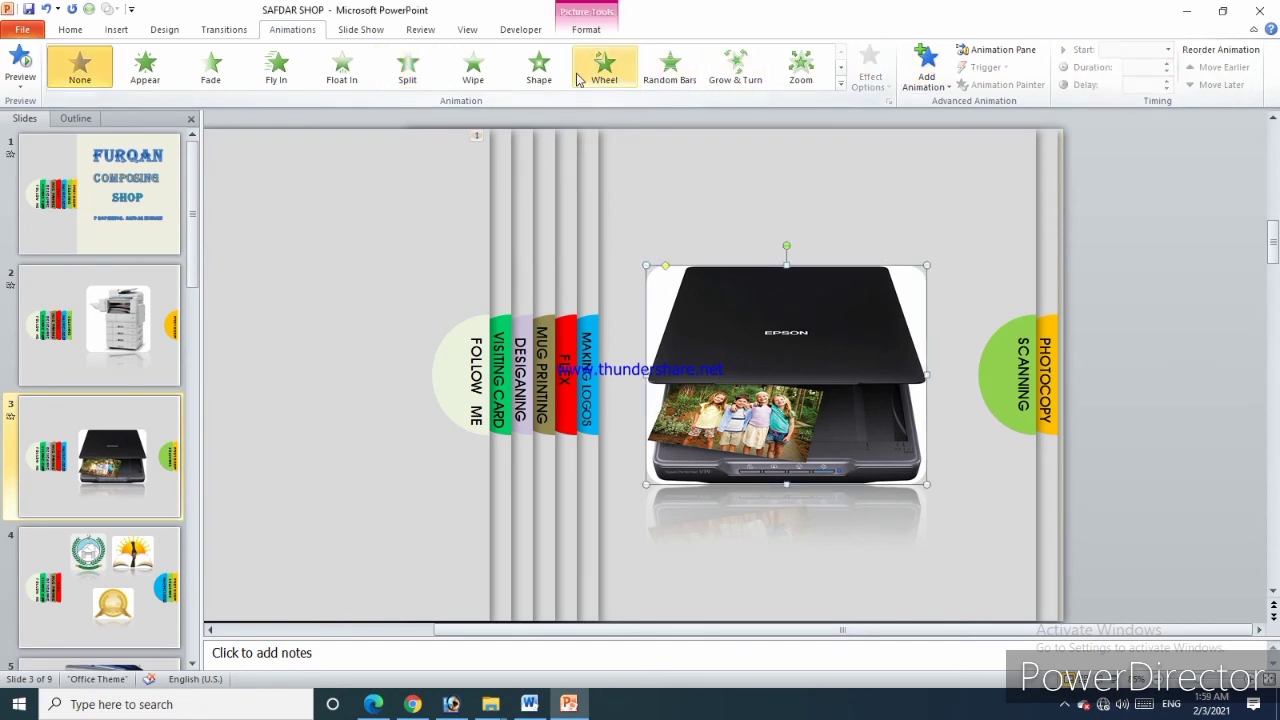
click(540, 68)
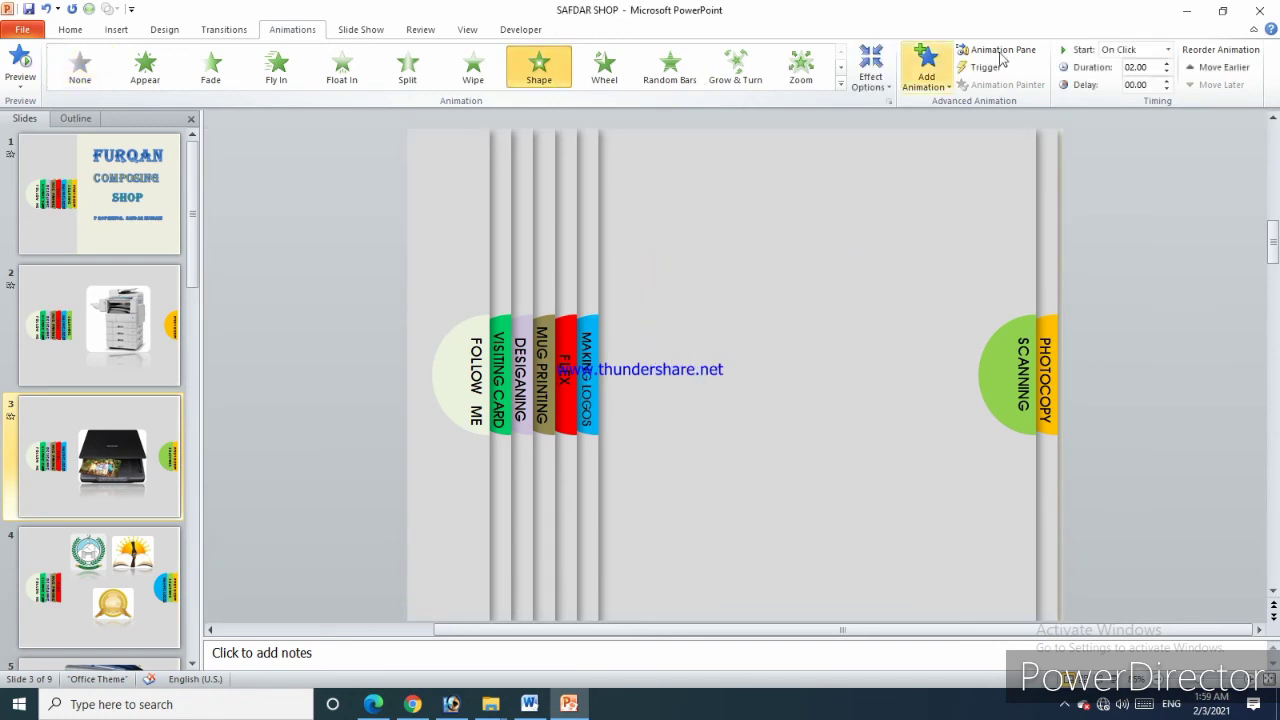
click(1167, 63)
click(1167, 63)
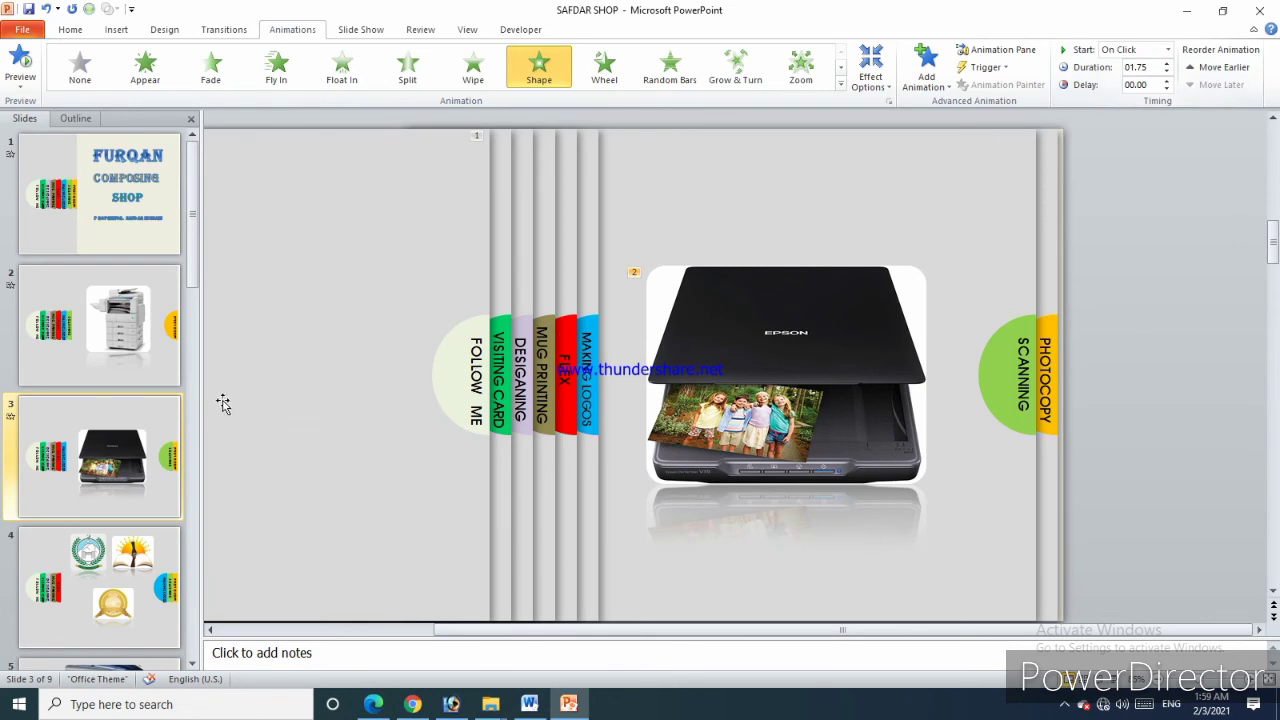
Give slide 4's strip group a Split entrance with a longer duration.
click(96, 568)
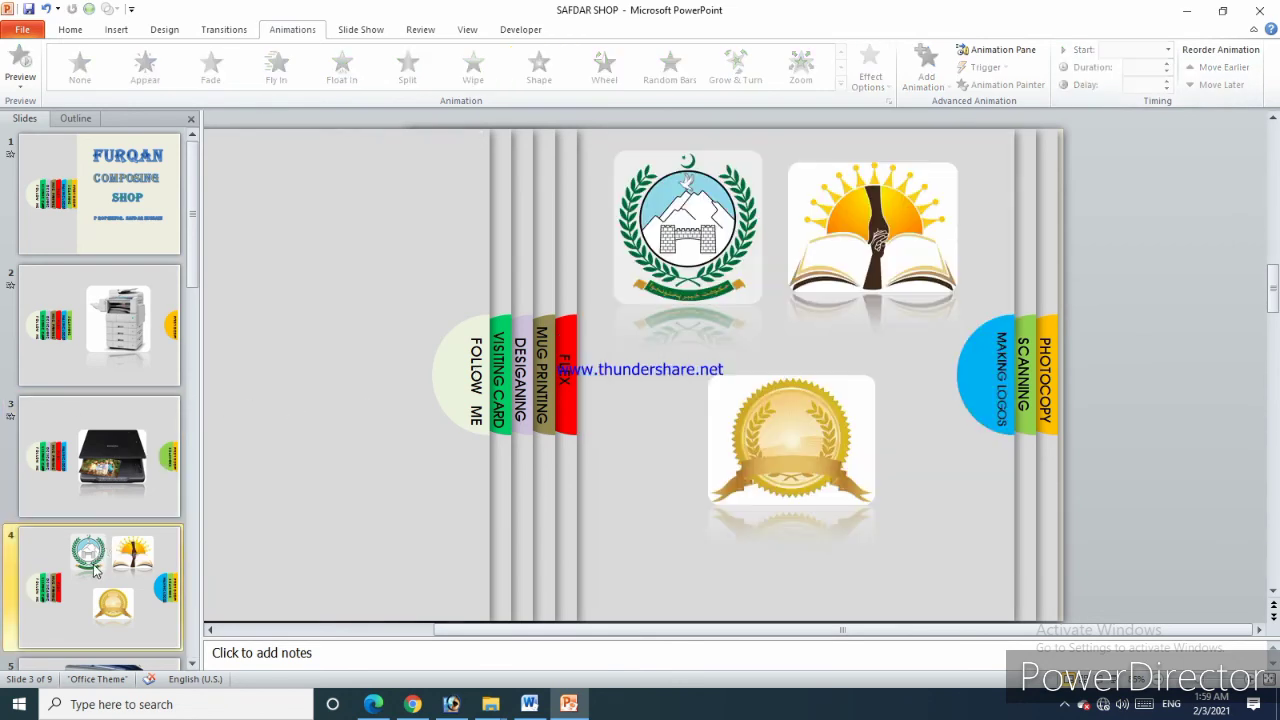
click(978, 356)
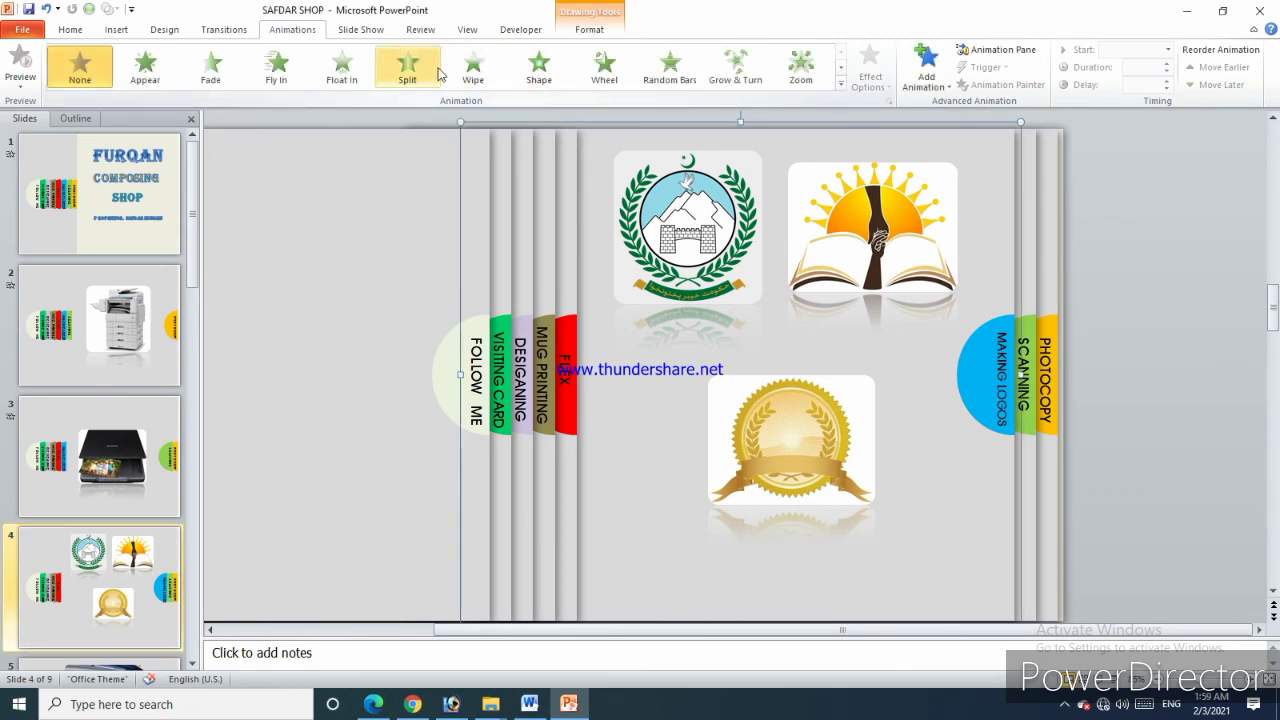
click(407, 66)
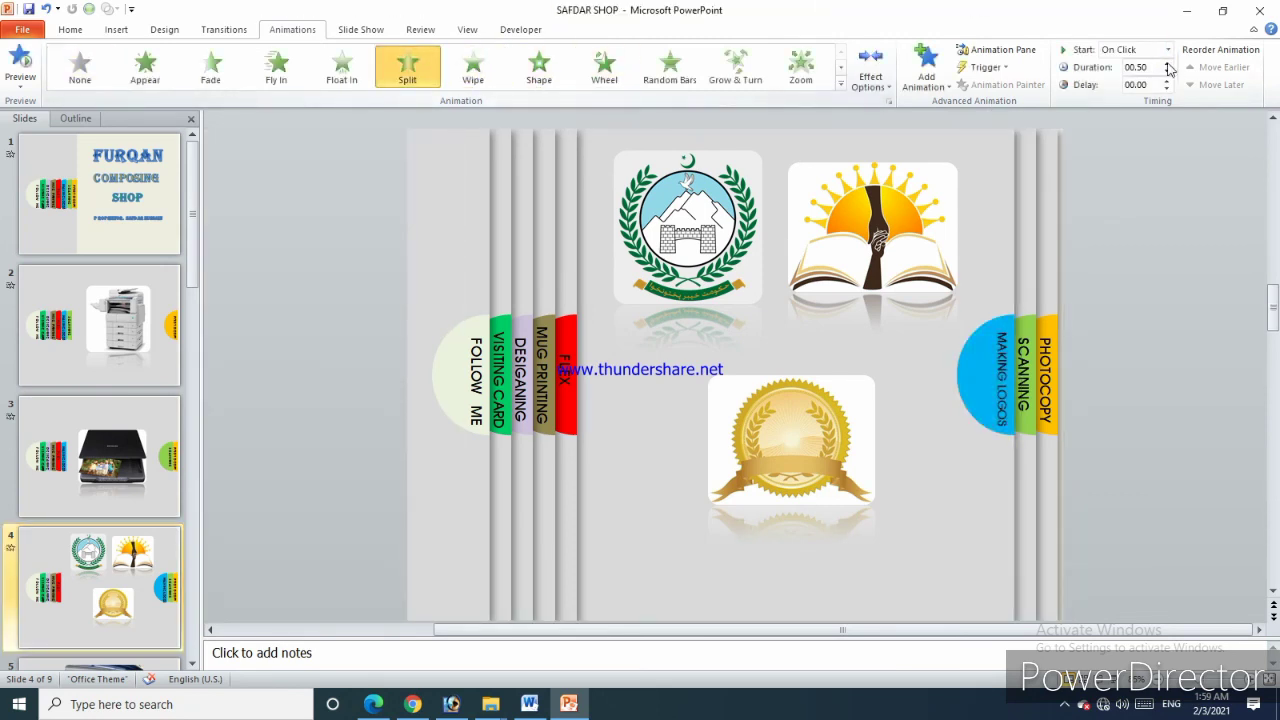
click(1167, 63)
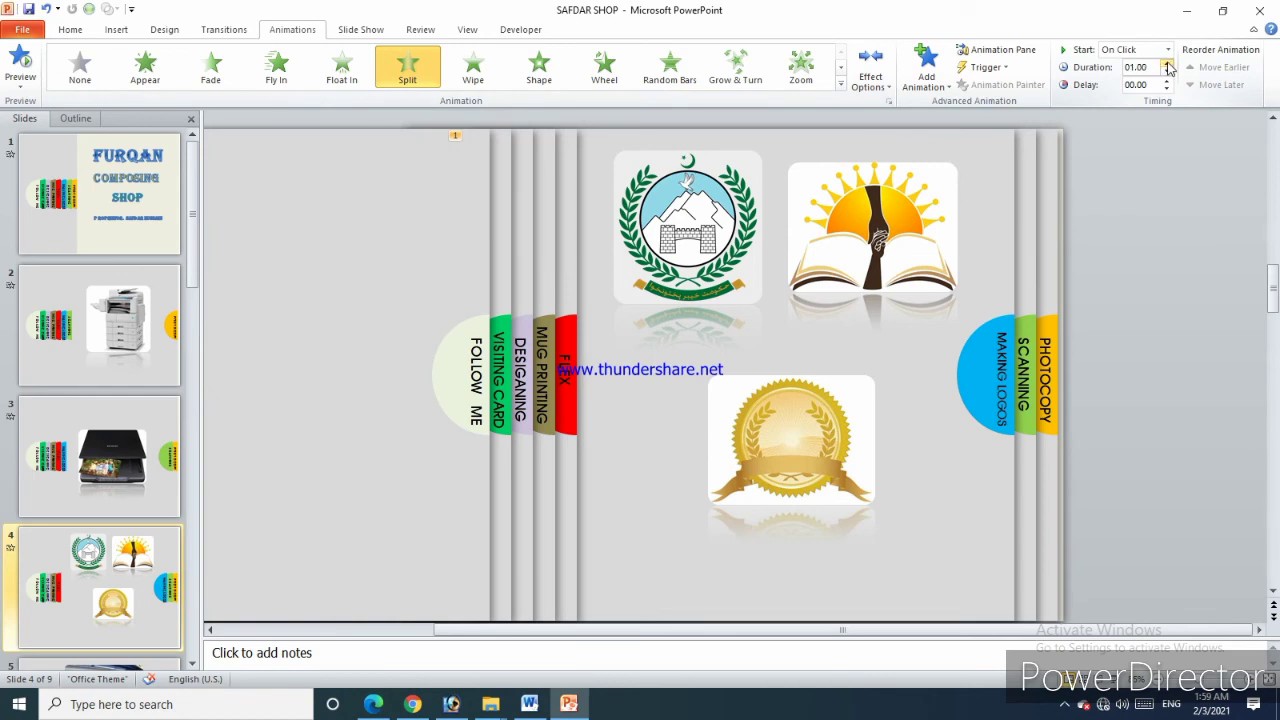
Animate the emblem logo with Shape, the sun-and-book logo with an entrance effect, and the gold seal with Split.
click(748, 205)
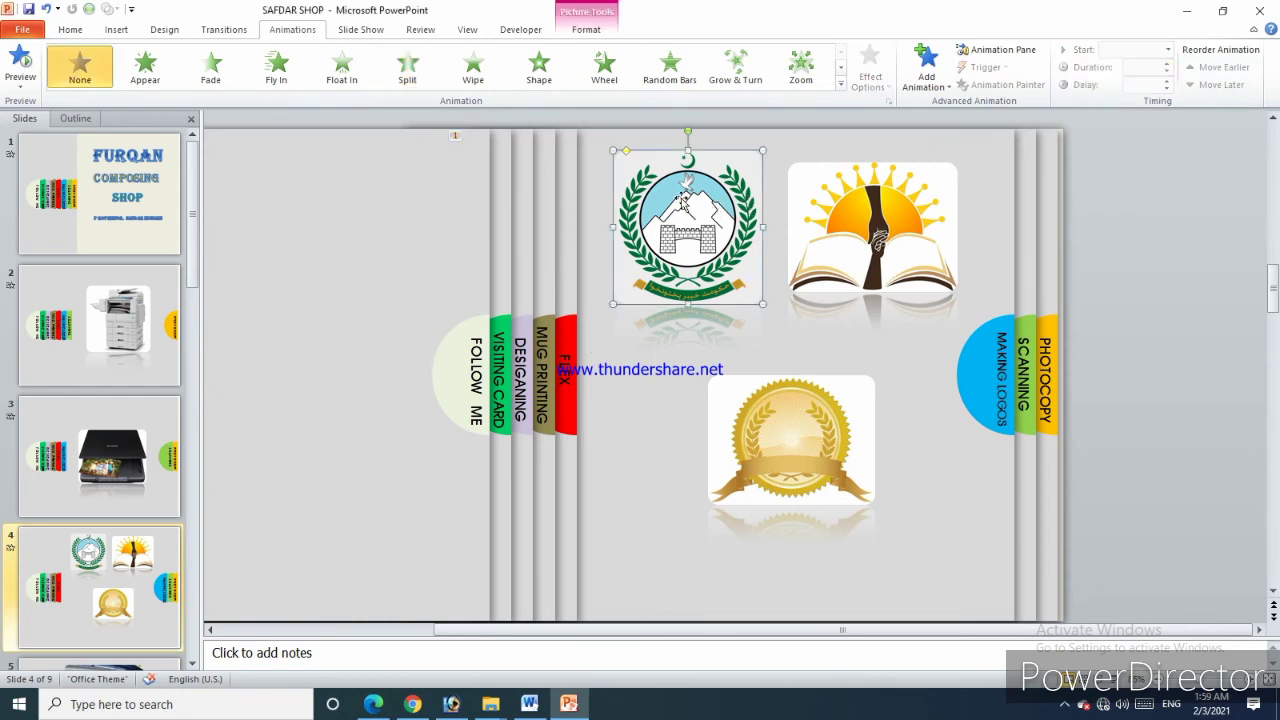
click(539, 66)
click(800, 250)
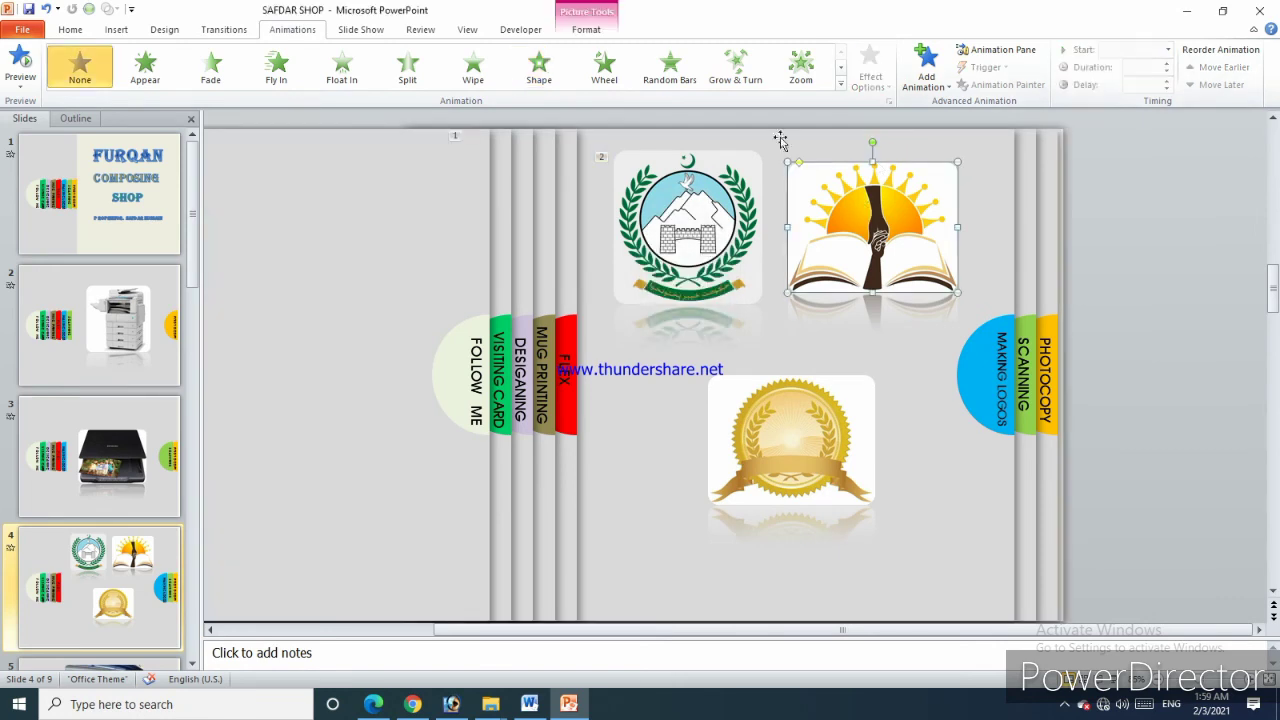
click(735, 65)
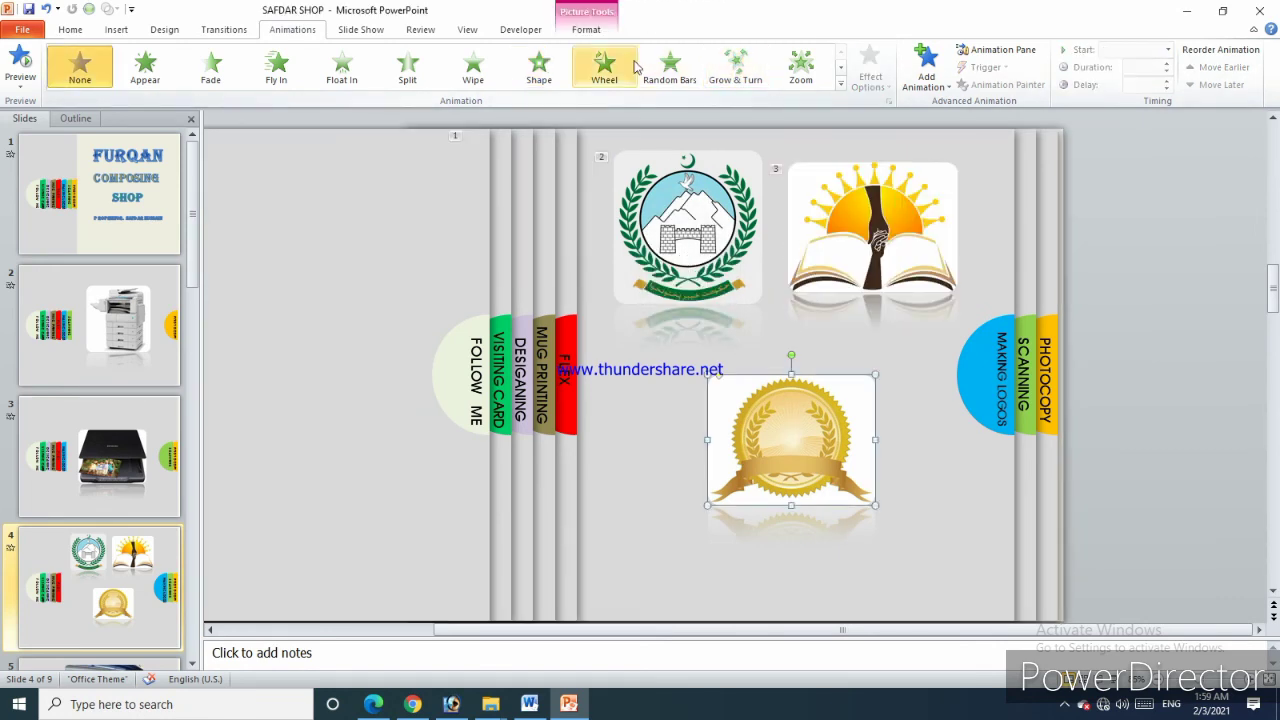
key(Tab)
click(408, 67)
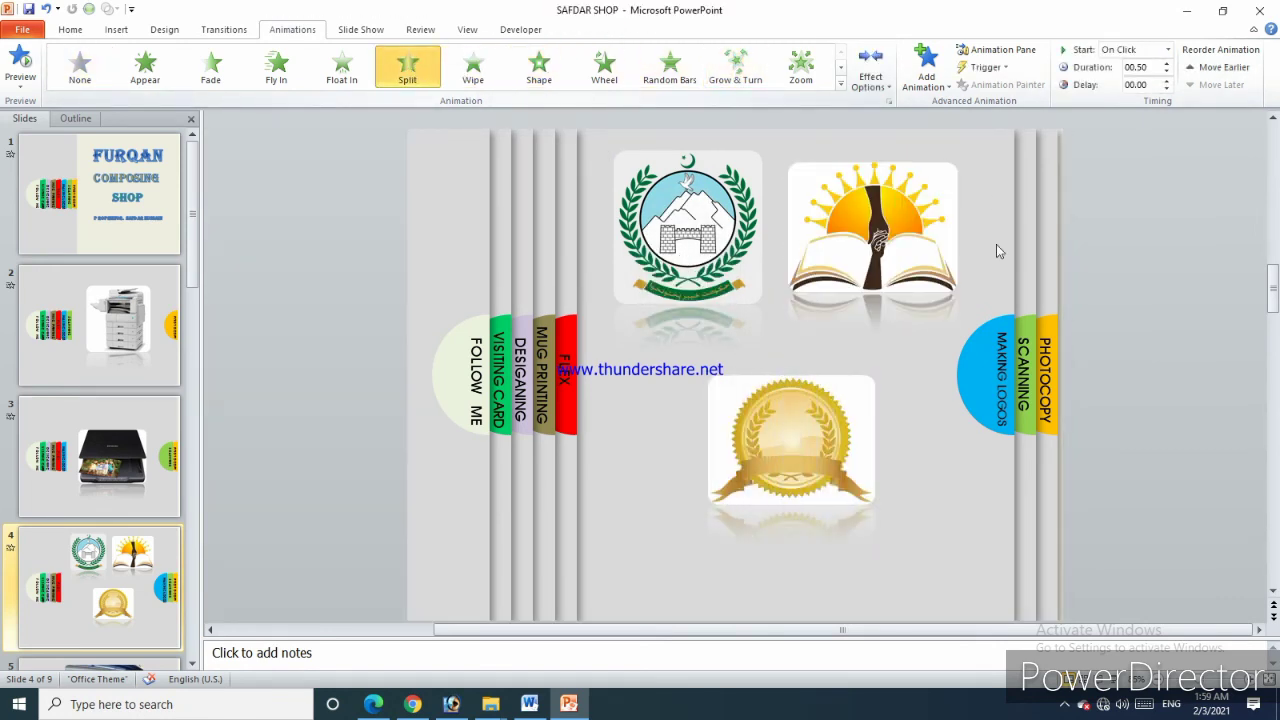
scroll(116, 577, down, 1)
click(118, 578)
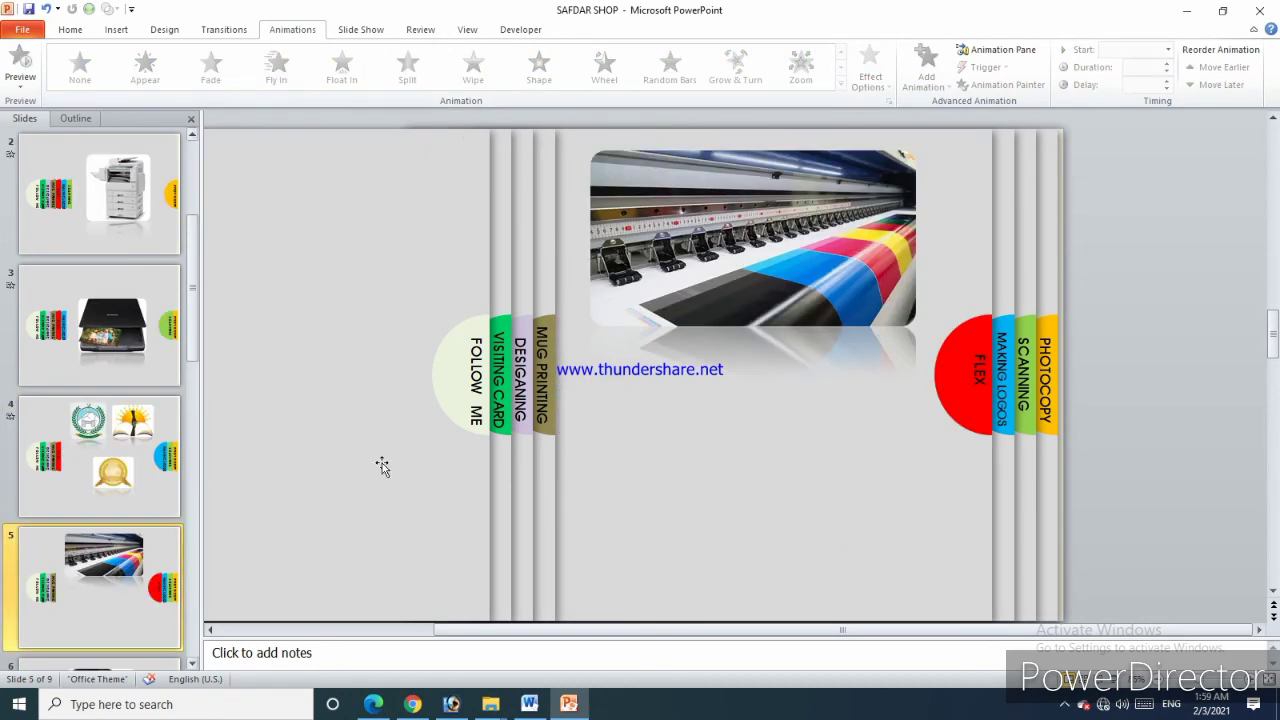
On slide 5, animate the strips with Split at 01.00 and the printer with Wheel.
click(974, 241)
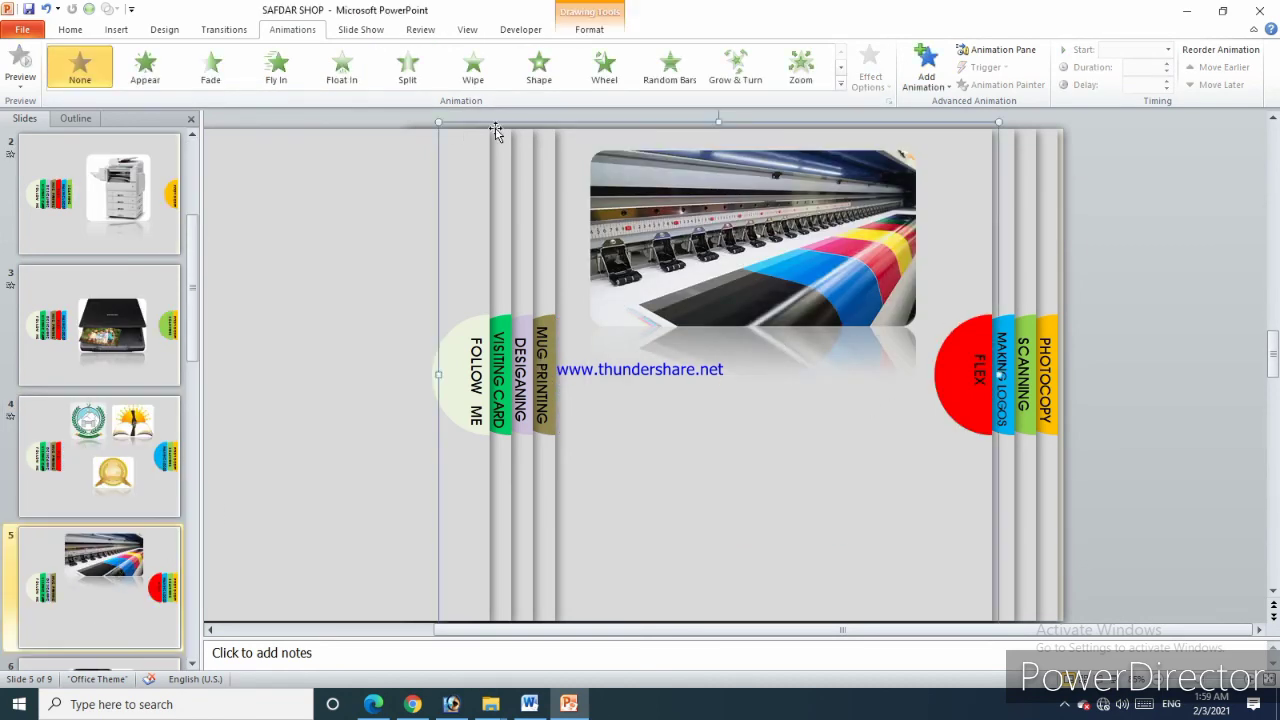
click(410, 78)
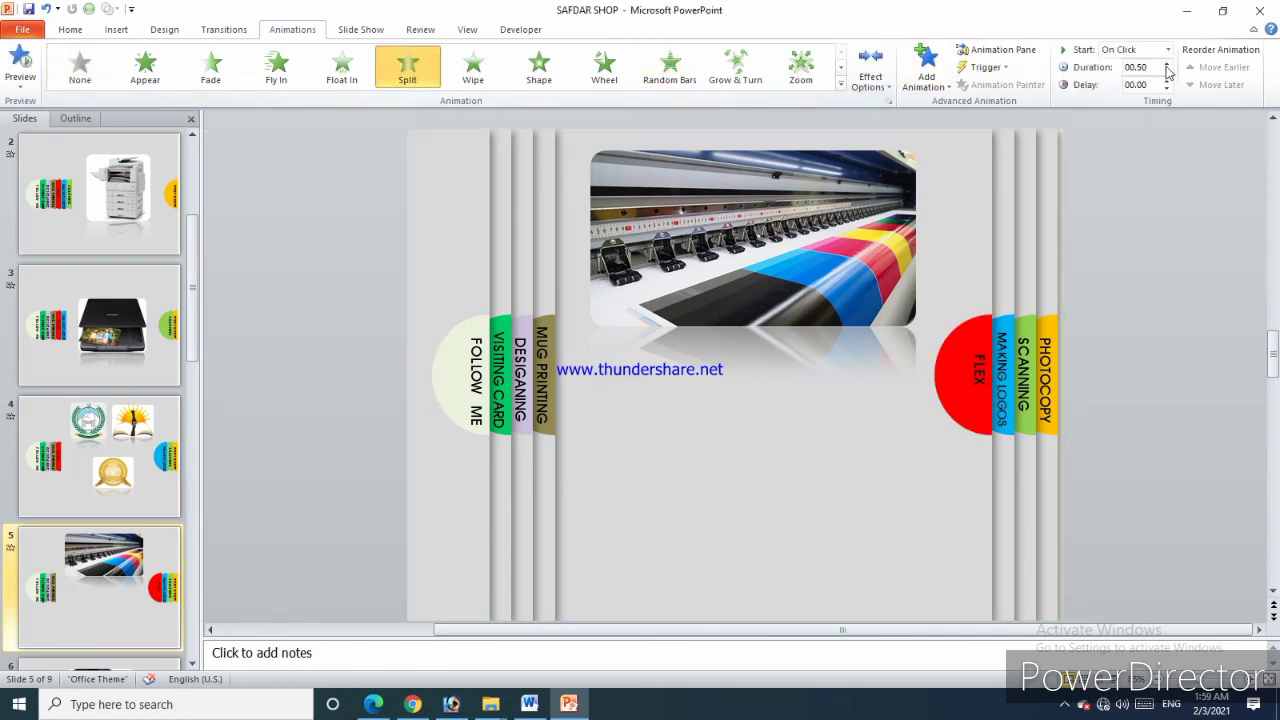
click(1167, 63)
click(1167, 63)
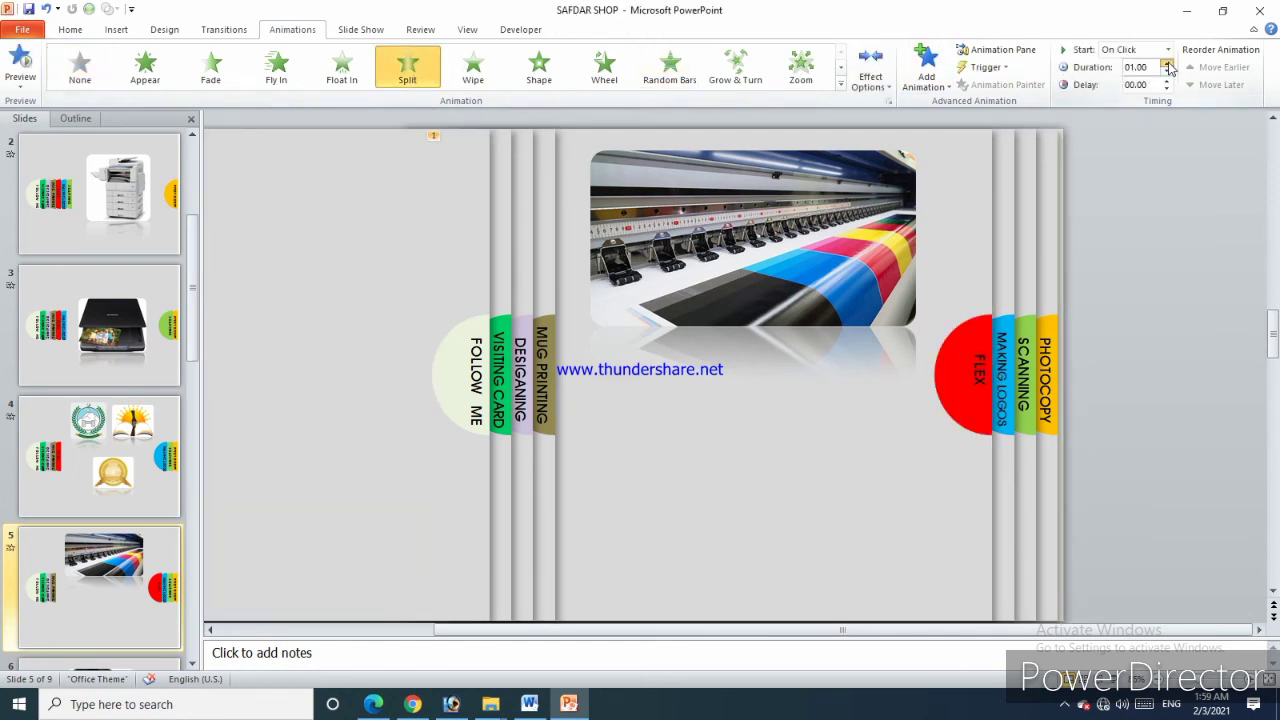
click(825, 228)
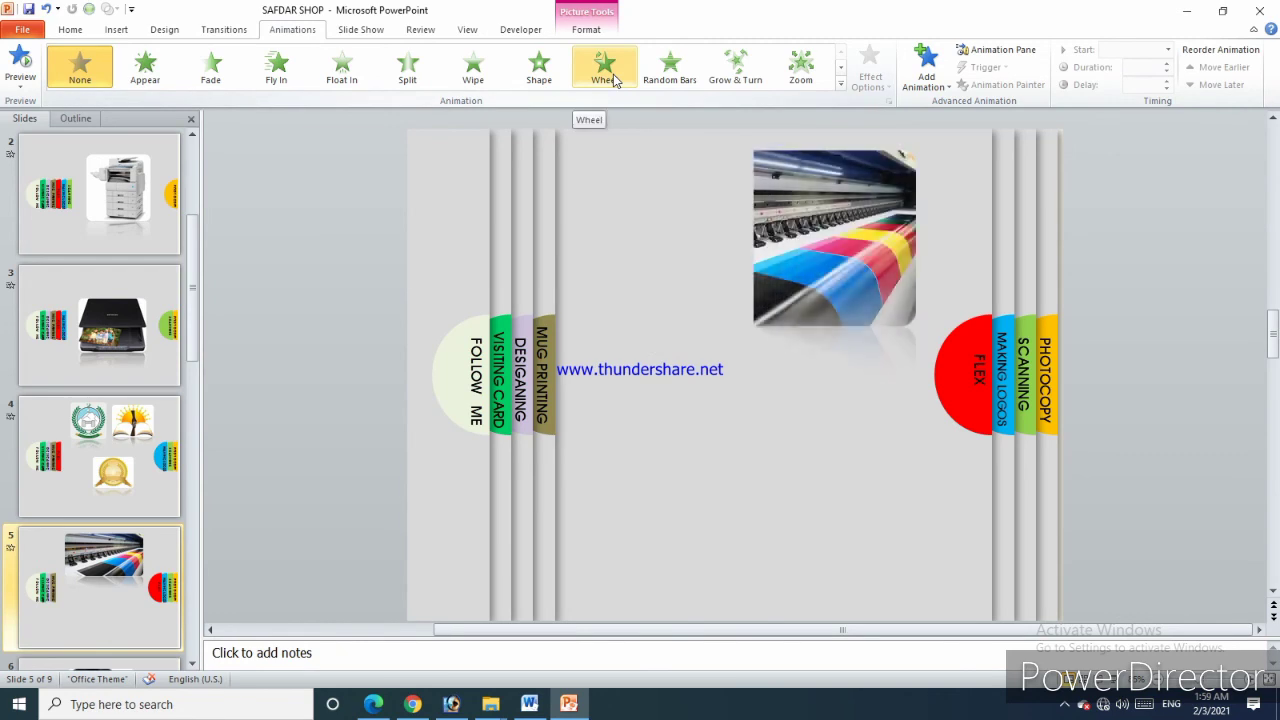
click(610, 75)
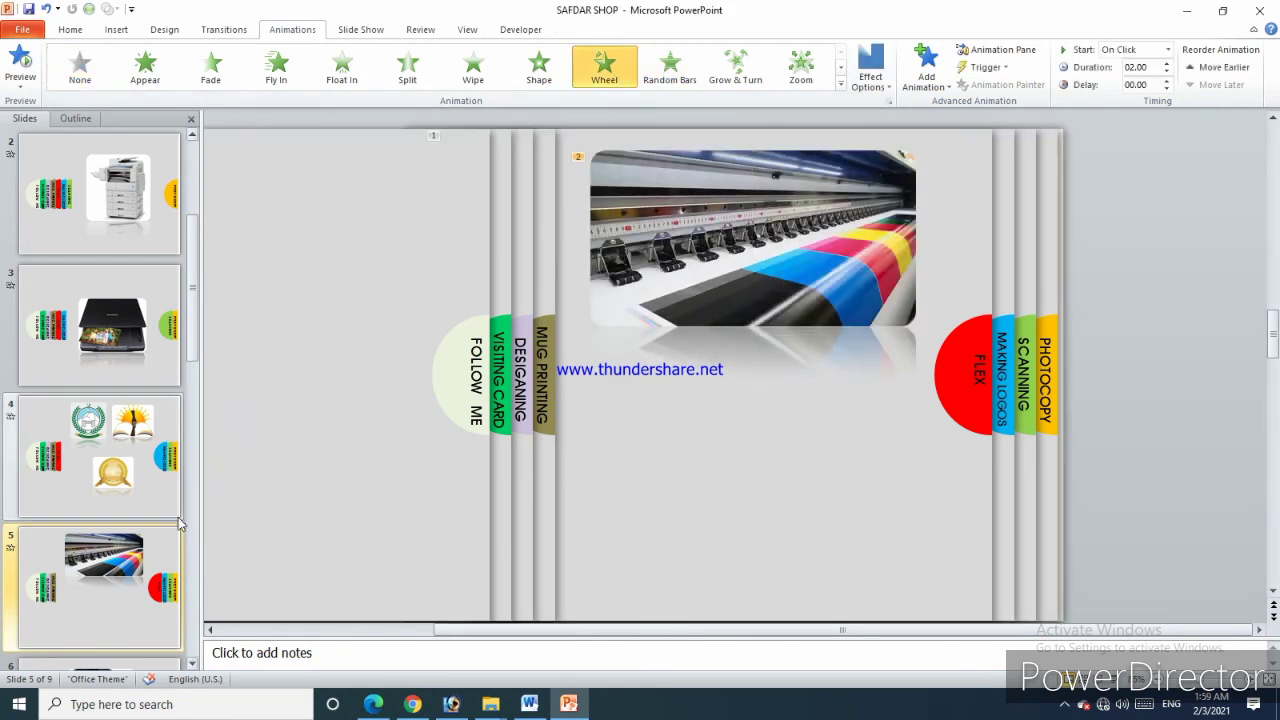
On slide 6, animate the mug with Shape and the strips with Split at 1.25 seconds.
scroll(100, 450, down, 2)
click(119, 569)
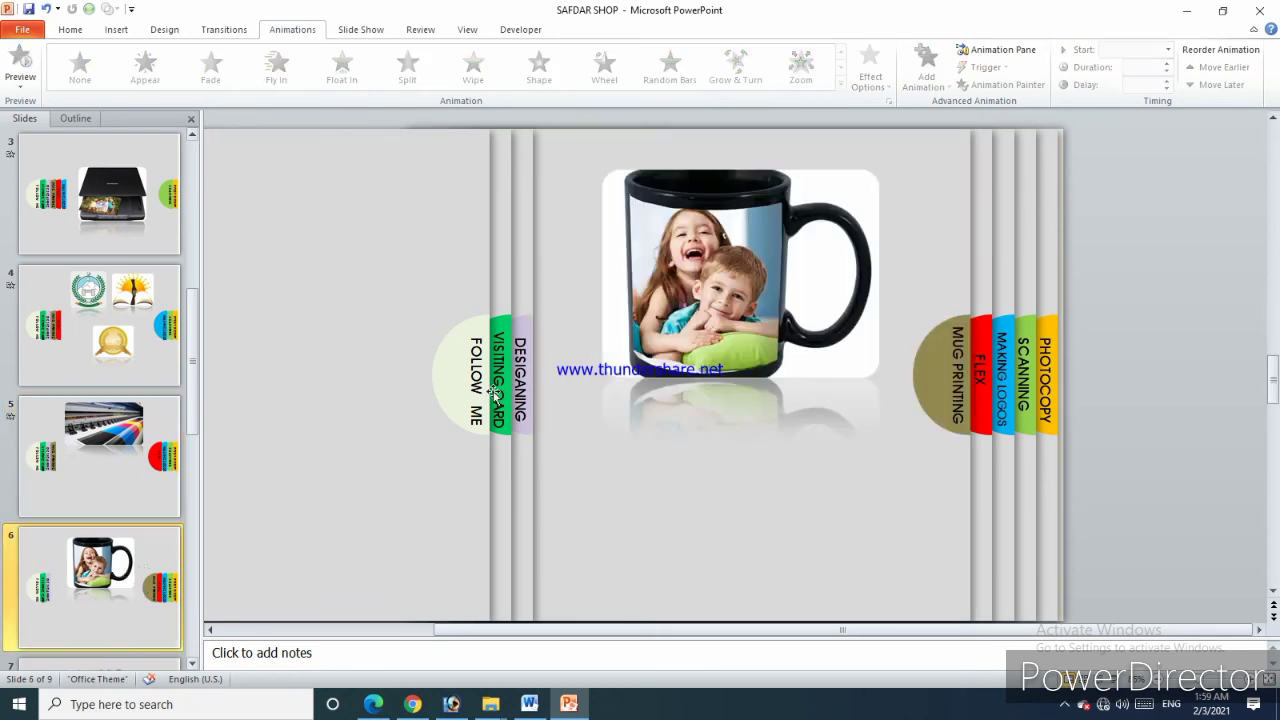
click(665, 264)
click(543, 66)
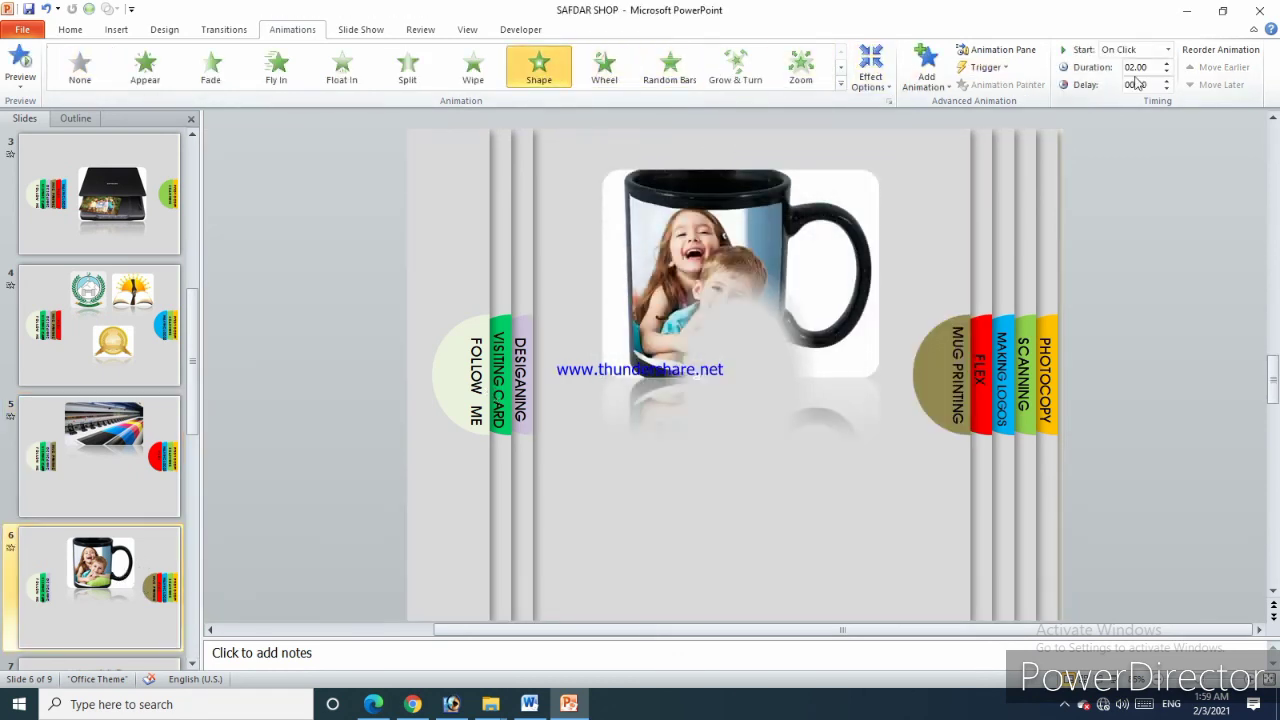
click(952, 279)
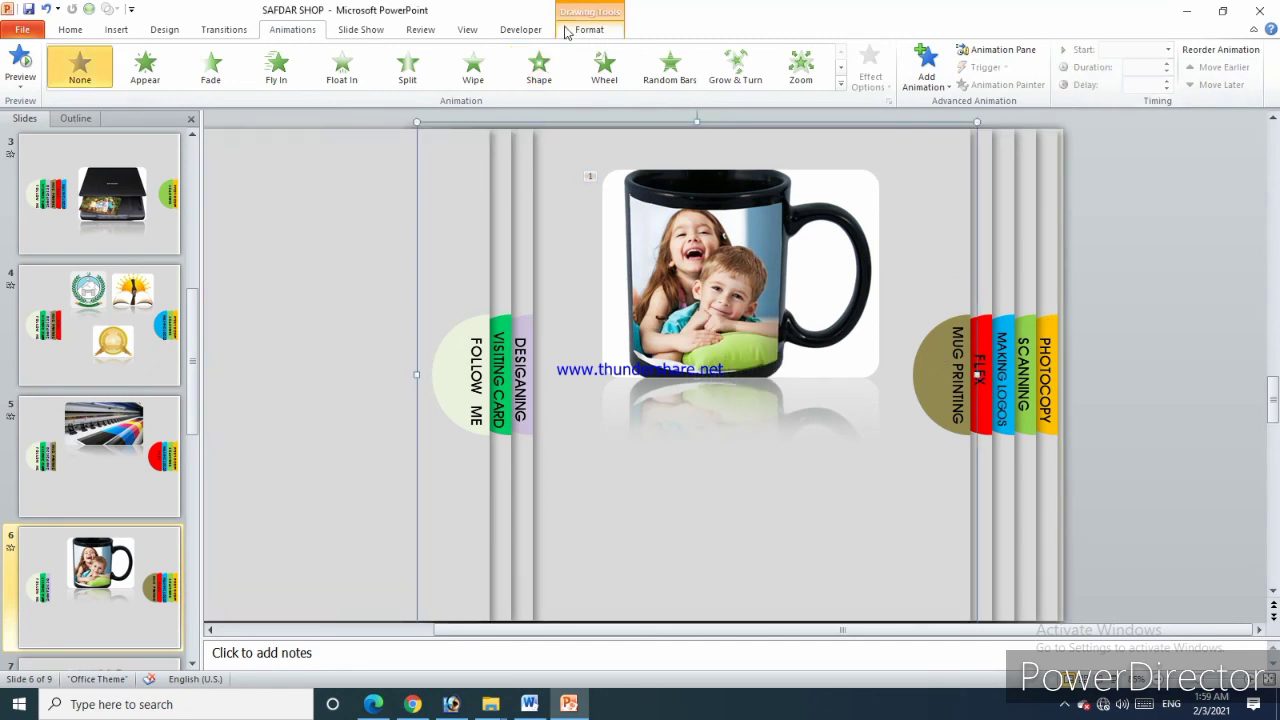
click(407, 66)
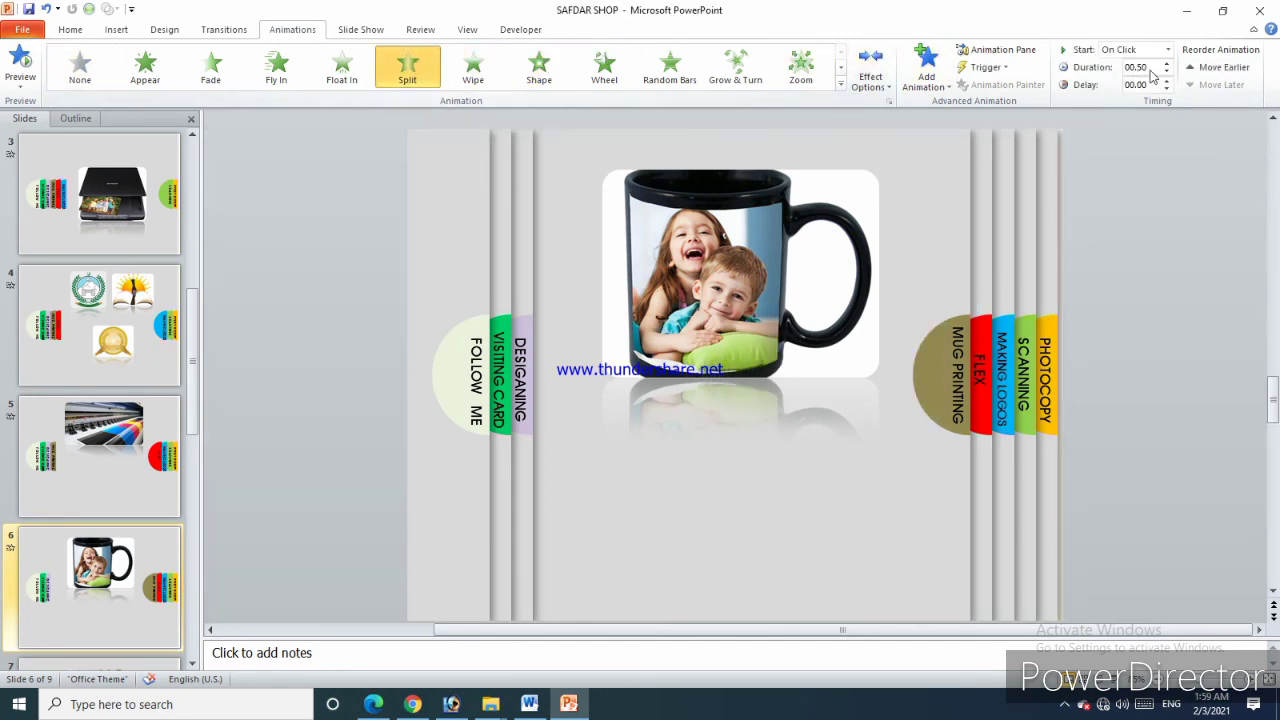
click(1167, 62)
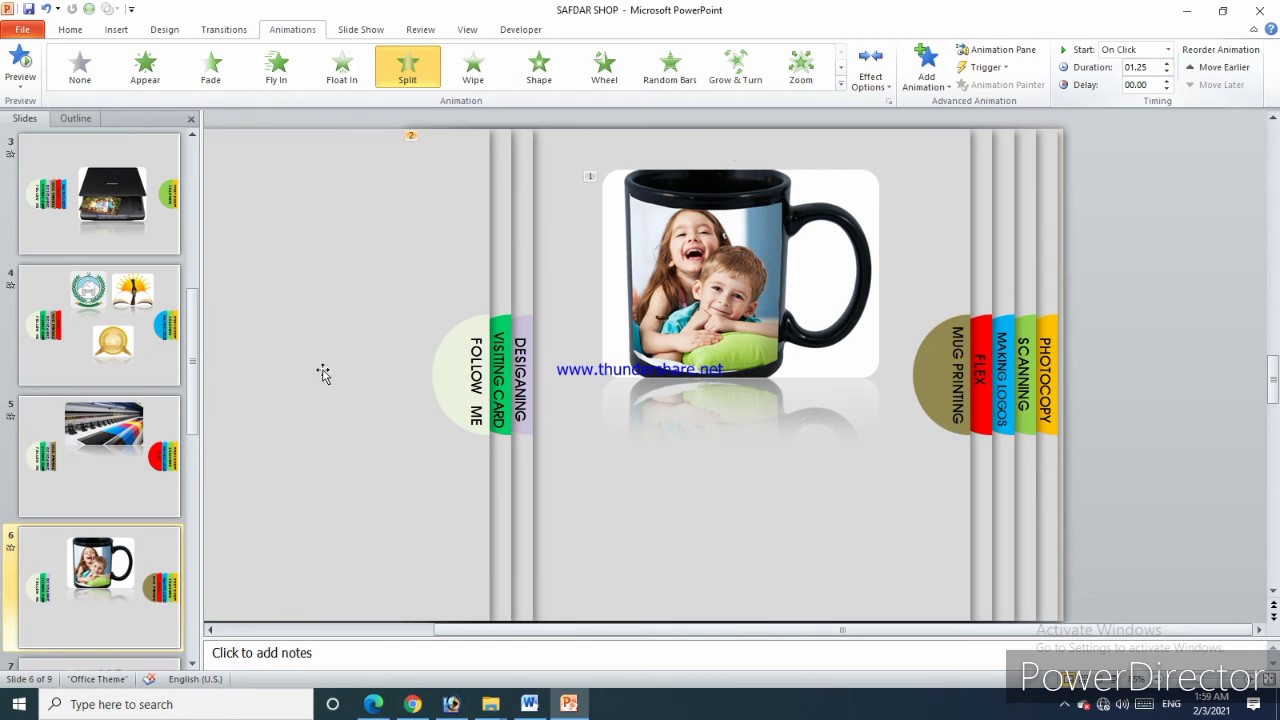
scroll(130, 548, down, 1)
click(130, 548)
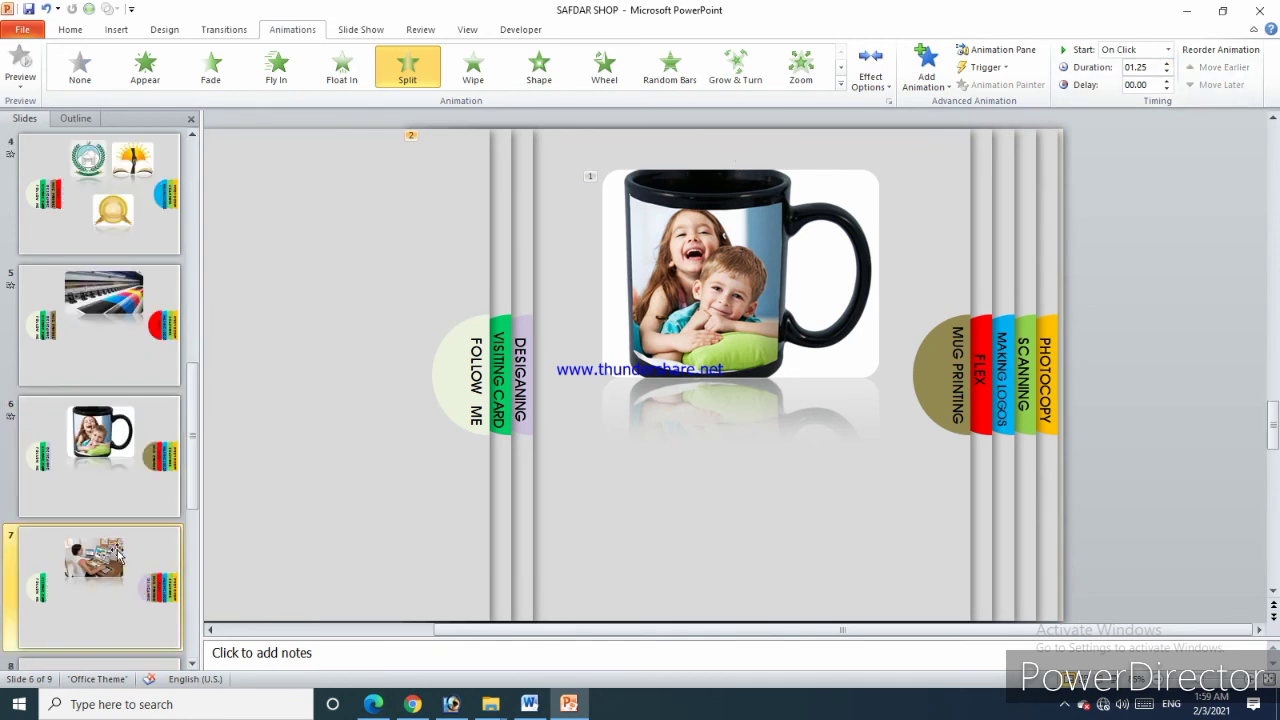
On slide 7, give the designer photo a Zoom entrance and the side tab panel a longer Split.
click(768, 268)
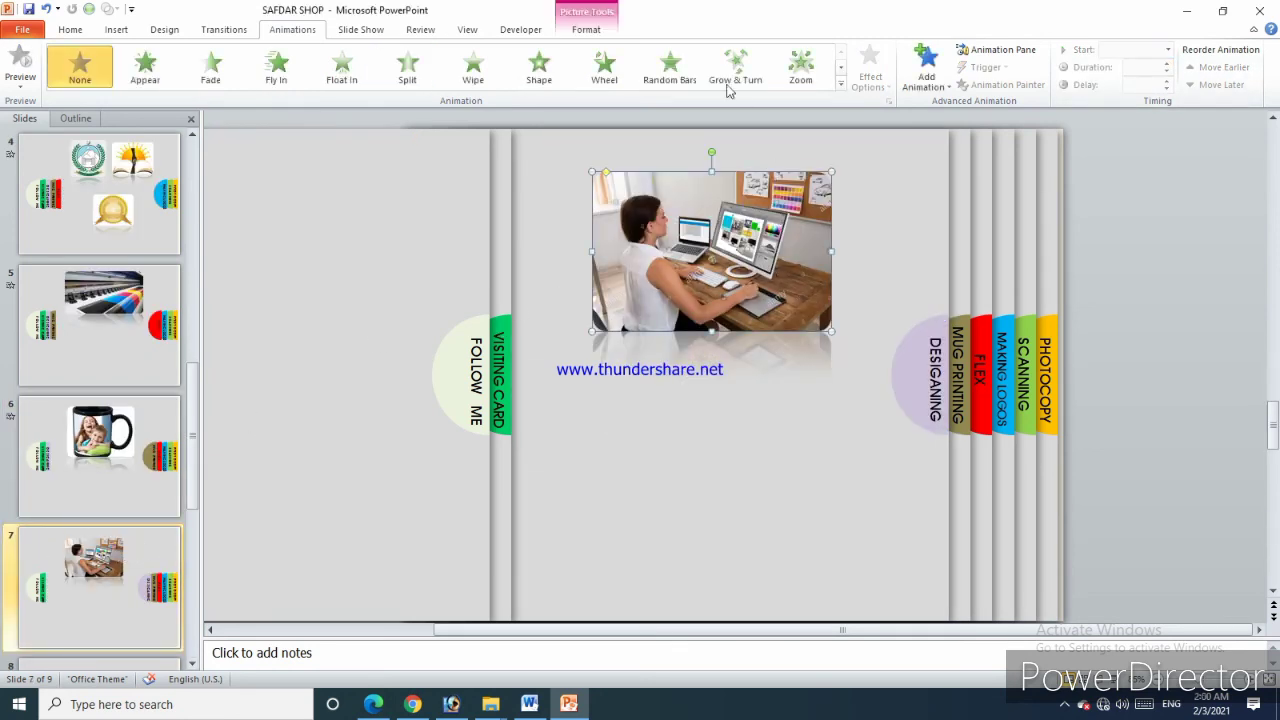
click(273, 80)
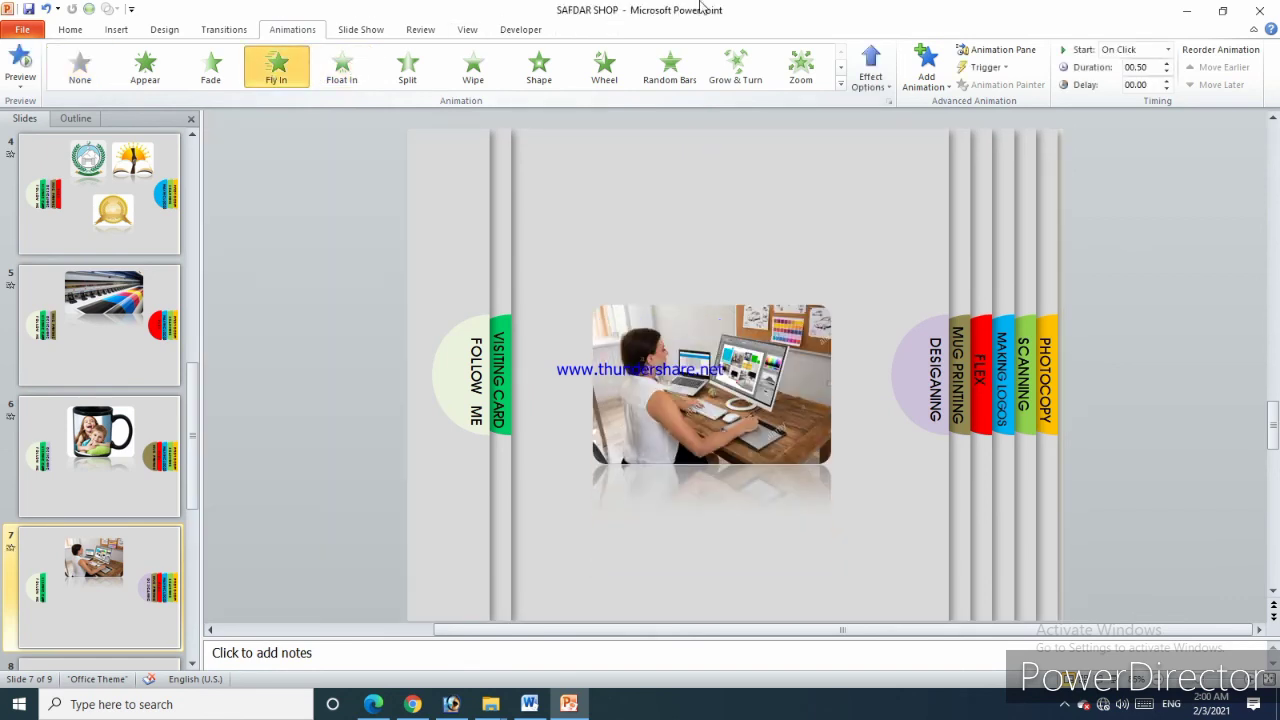
click(160, 72)
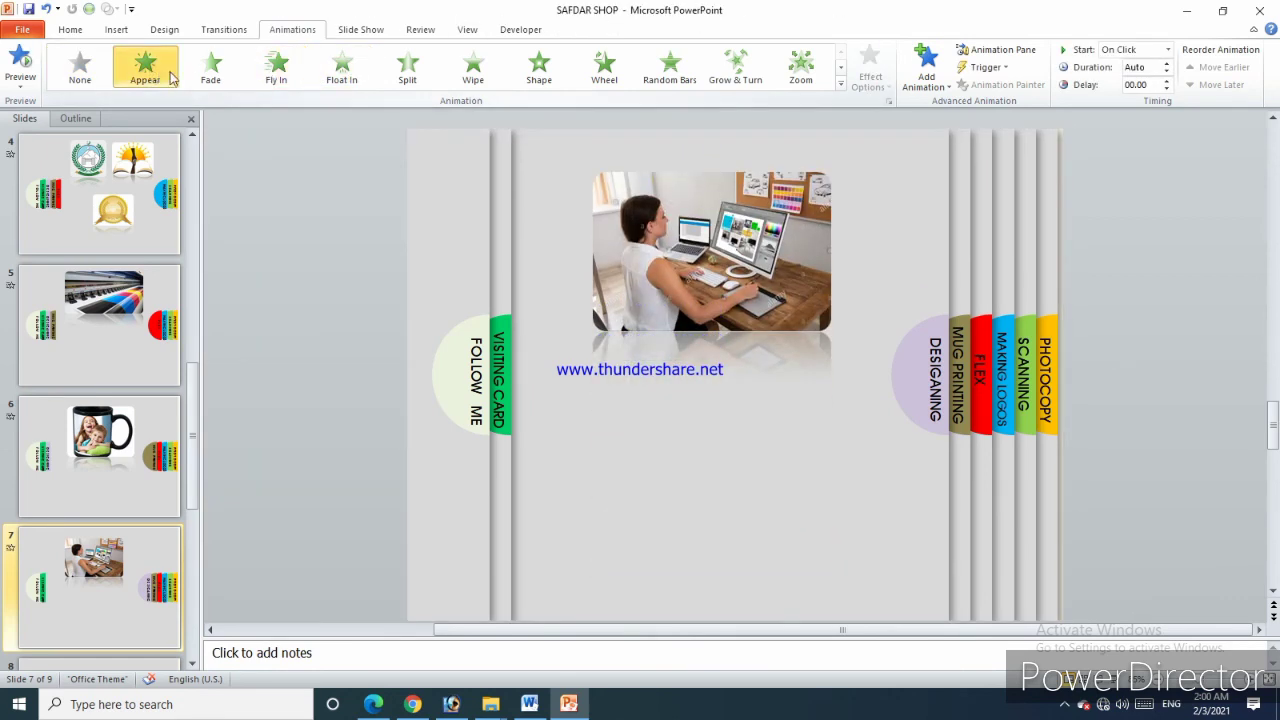
click(208, 70)
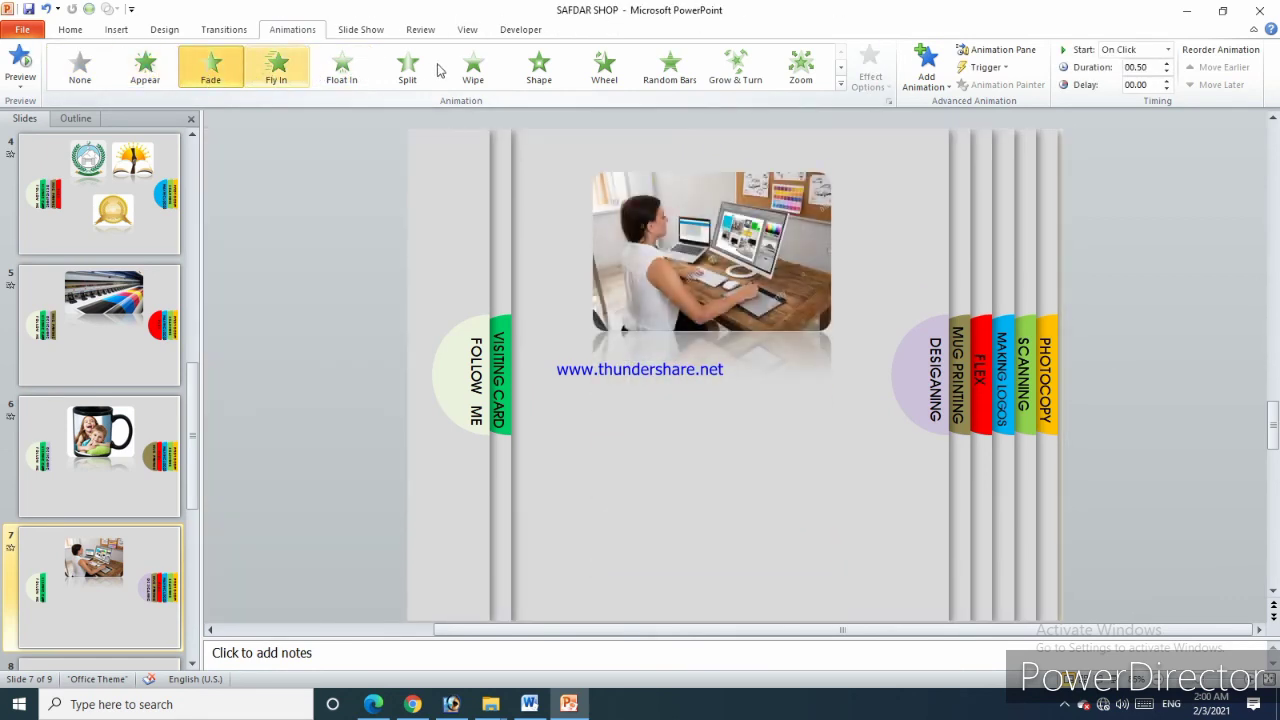
click(481, 68)
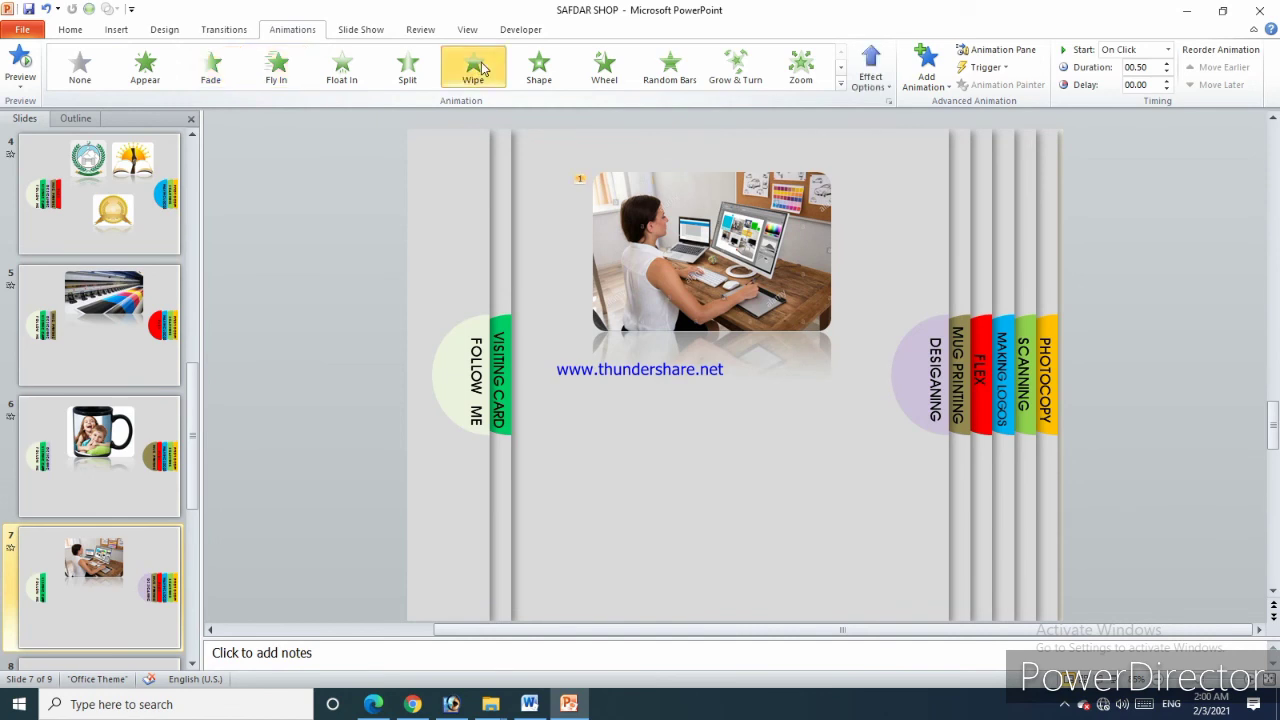
click(1167, 63)
click(801, 70)
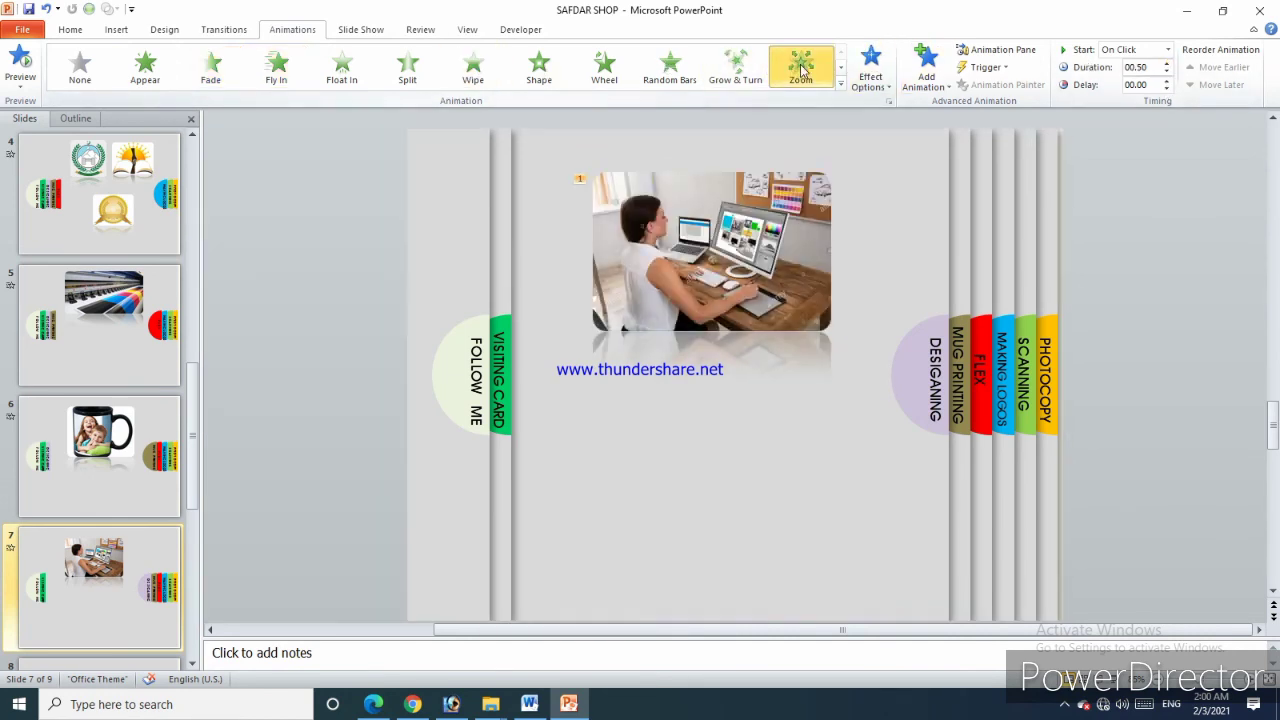
click(909, 327)
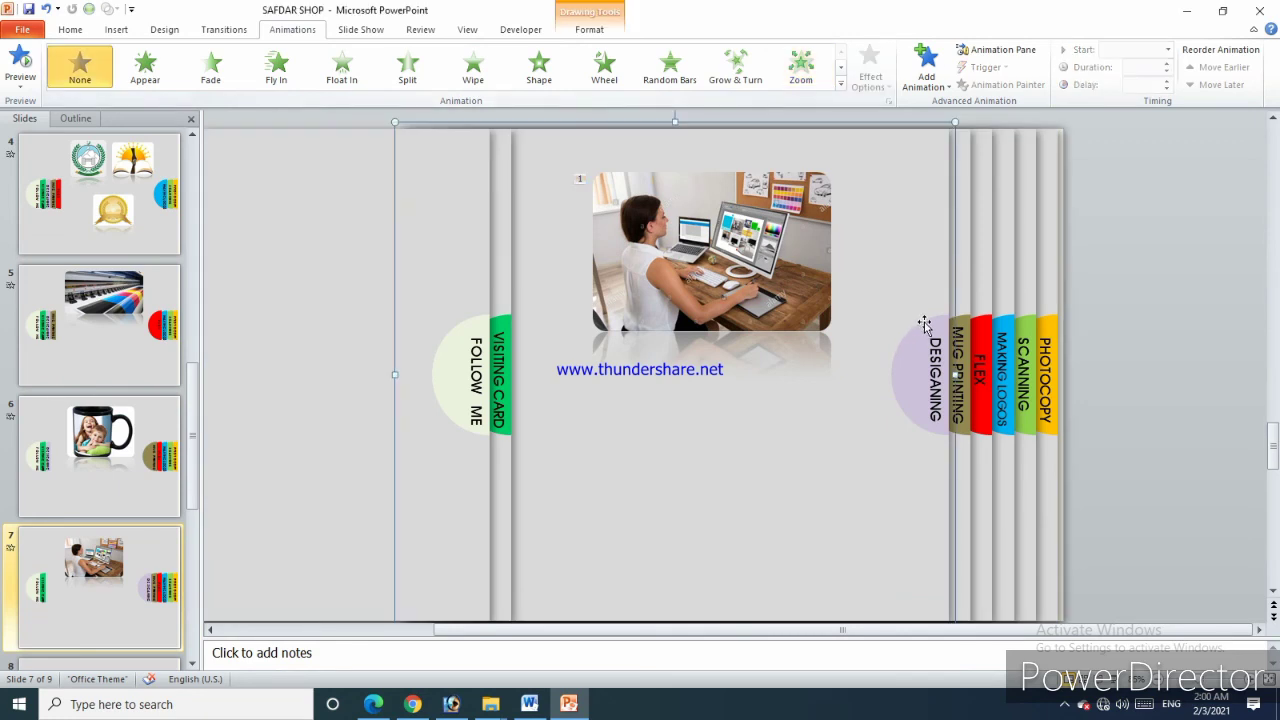
click(407, 68)
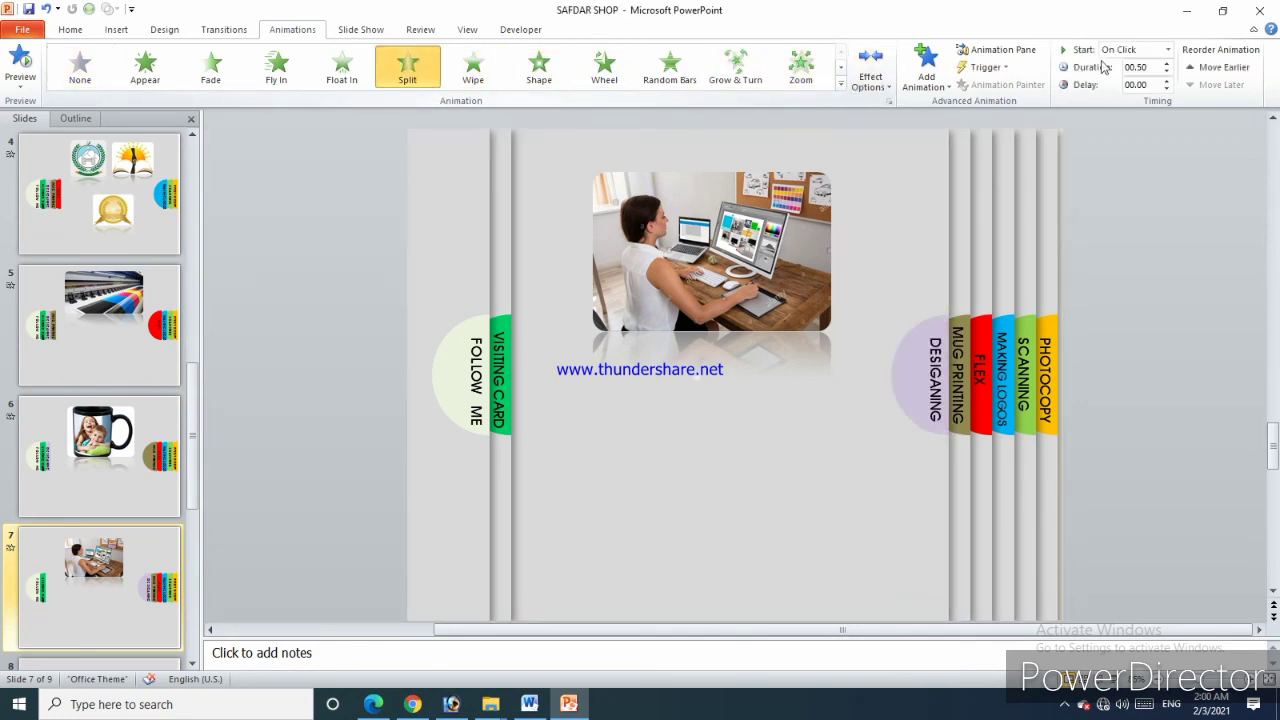
click(1167, 63)
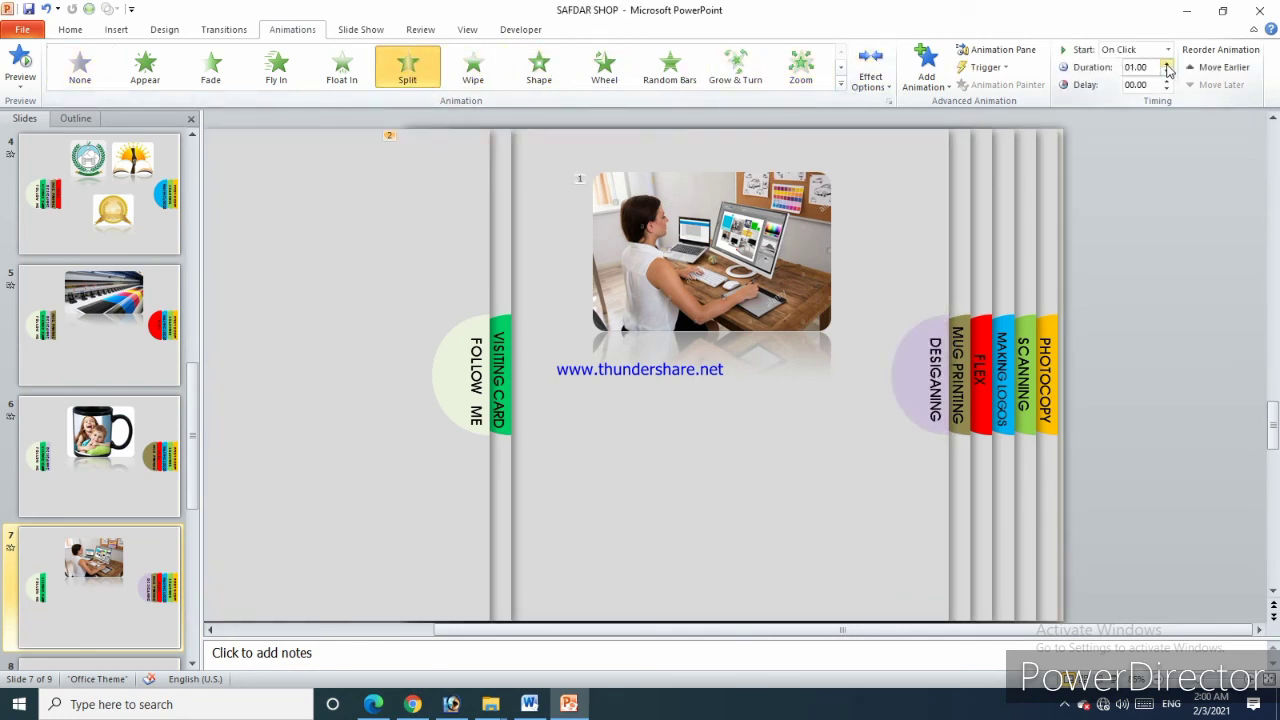
On slide 8, give the business-card picture a Wheel entrance and the tab panel a 1.50-second Split.
key(Page_Down)
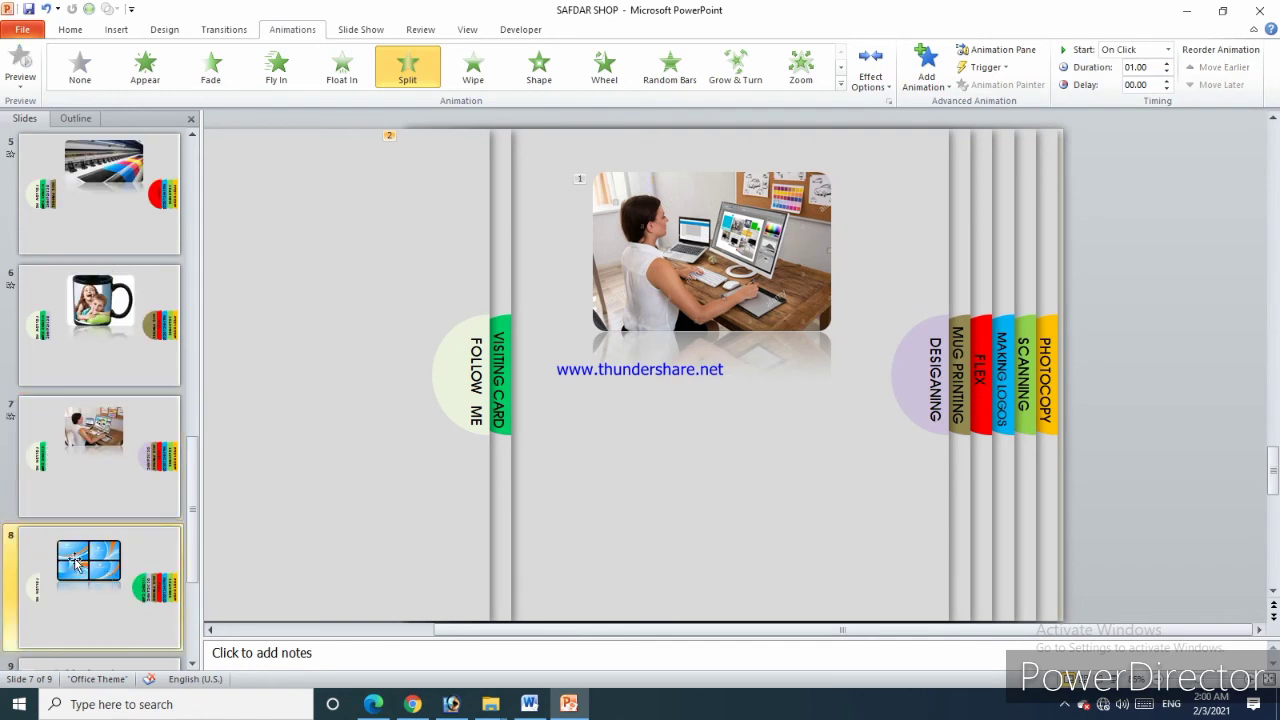
click(656, 287)
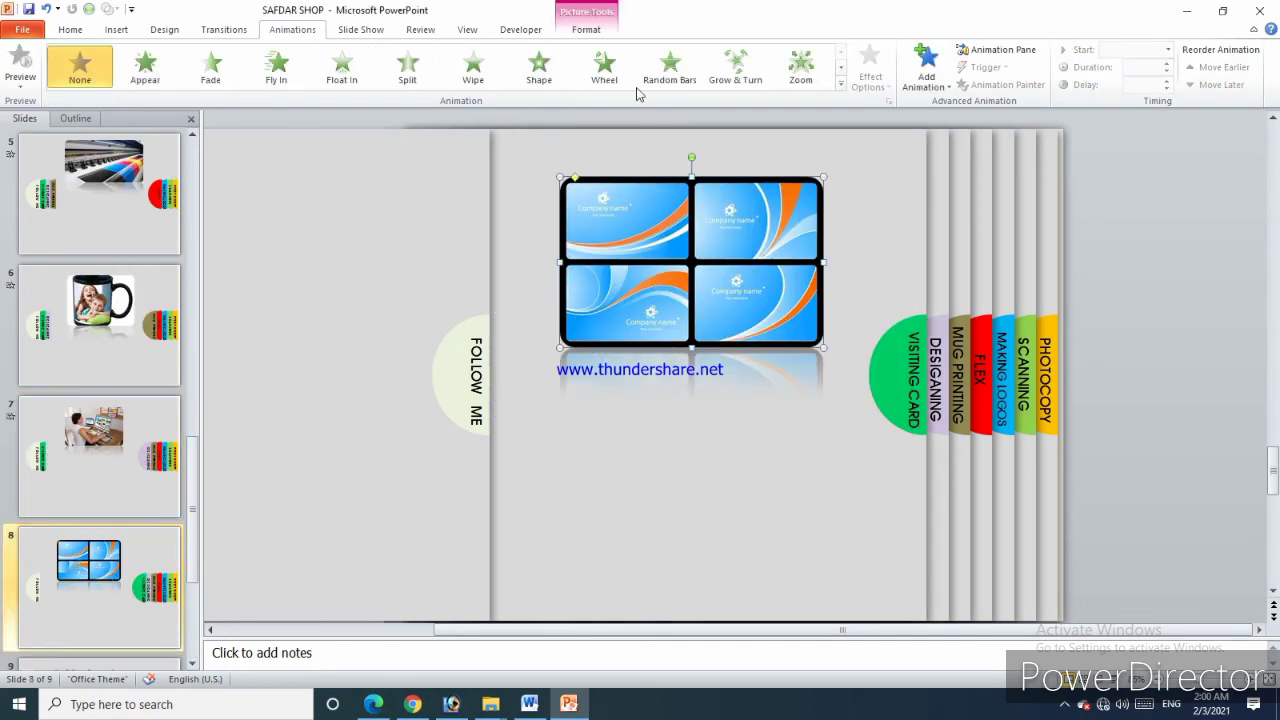
click(604, 68)
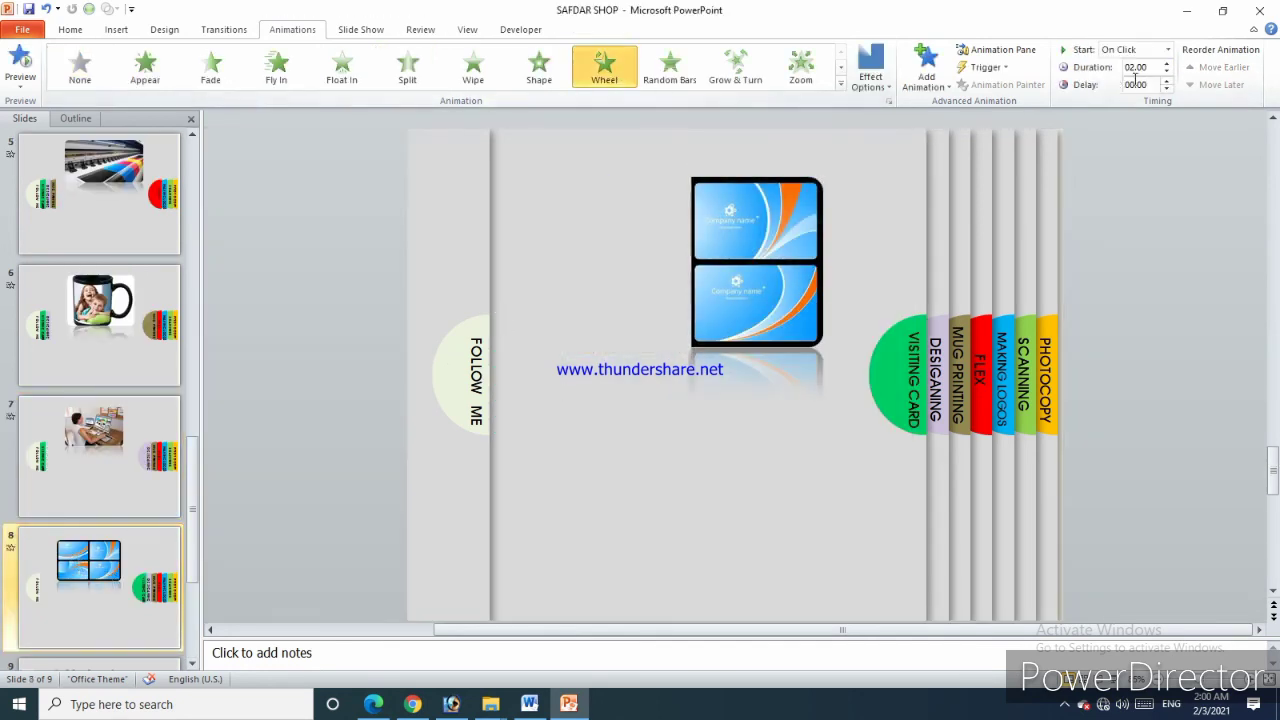
click(894, 296)
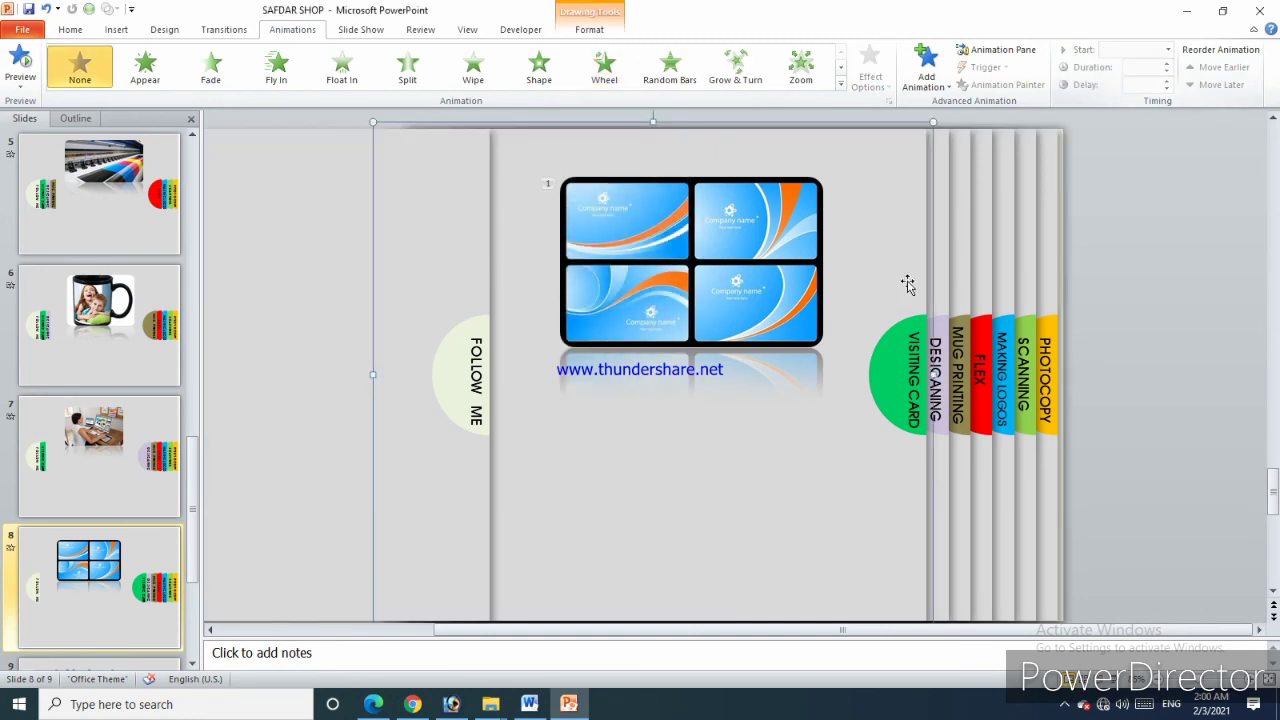
click(802, 80)
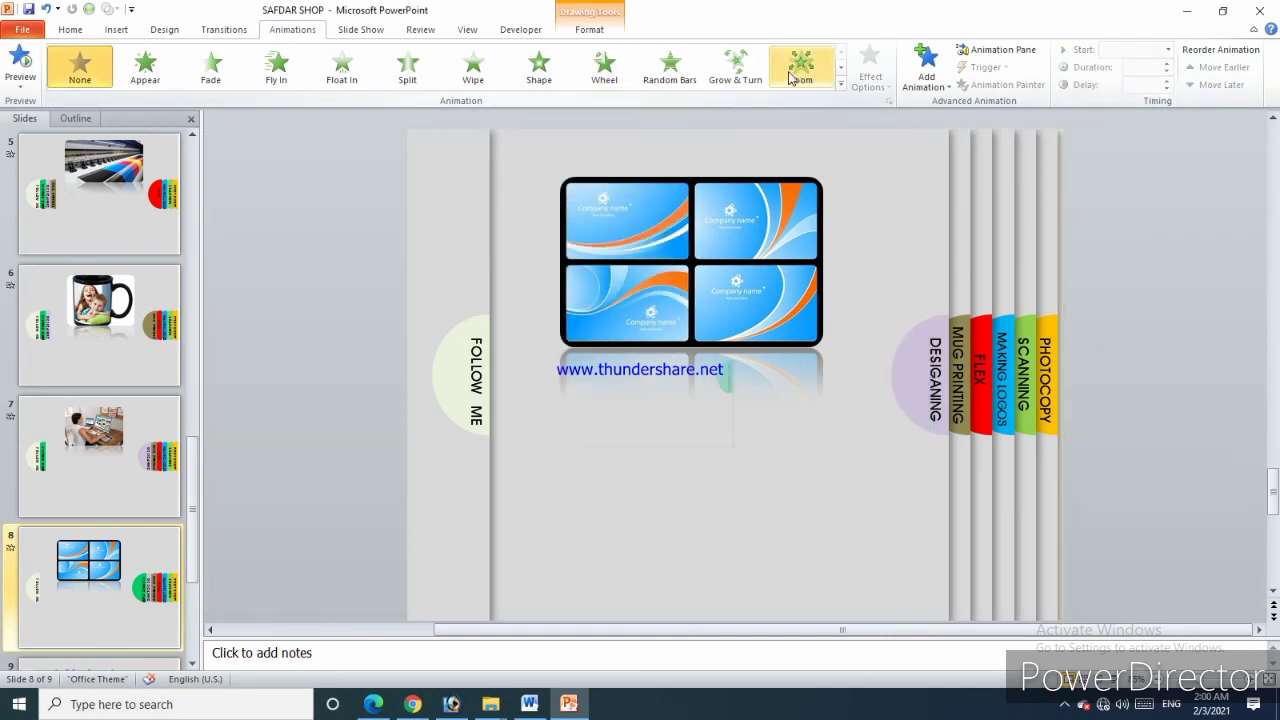
click(407, 68)
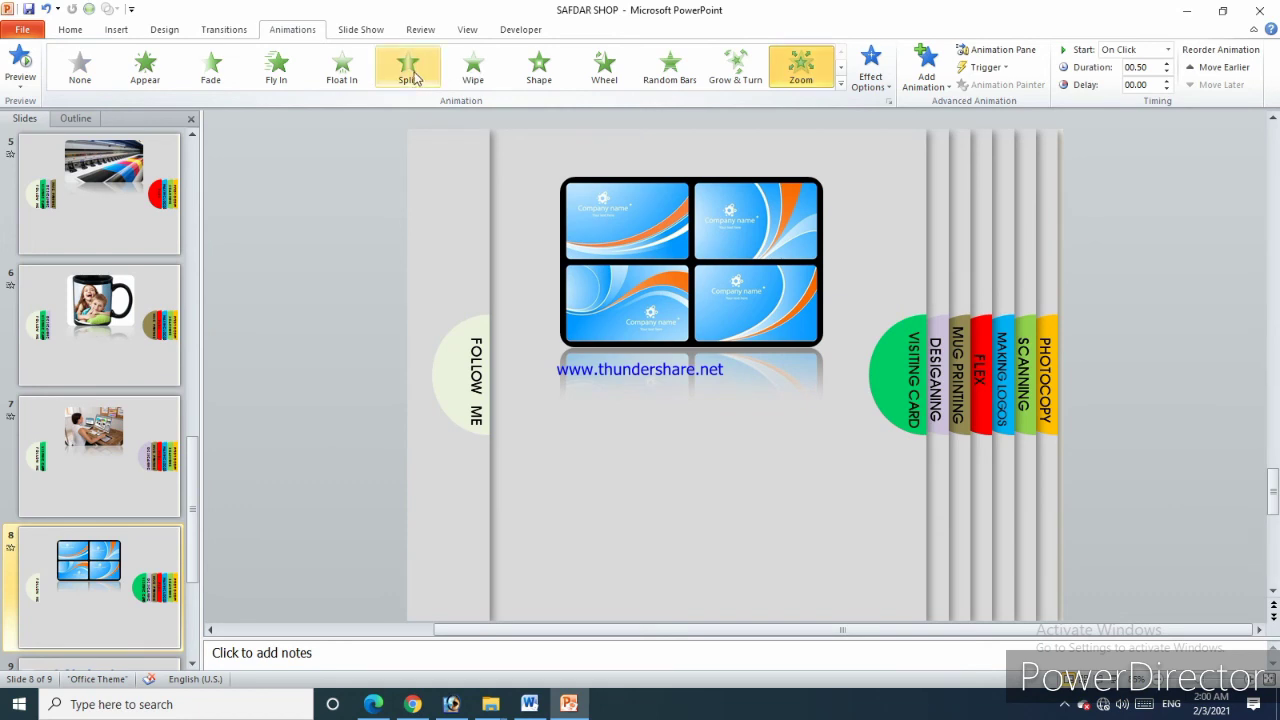
click(1166, 62)
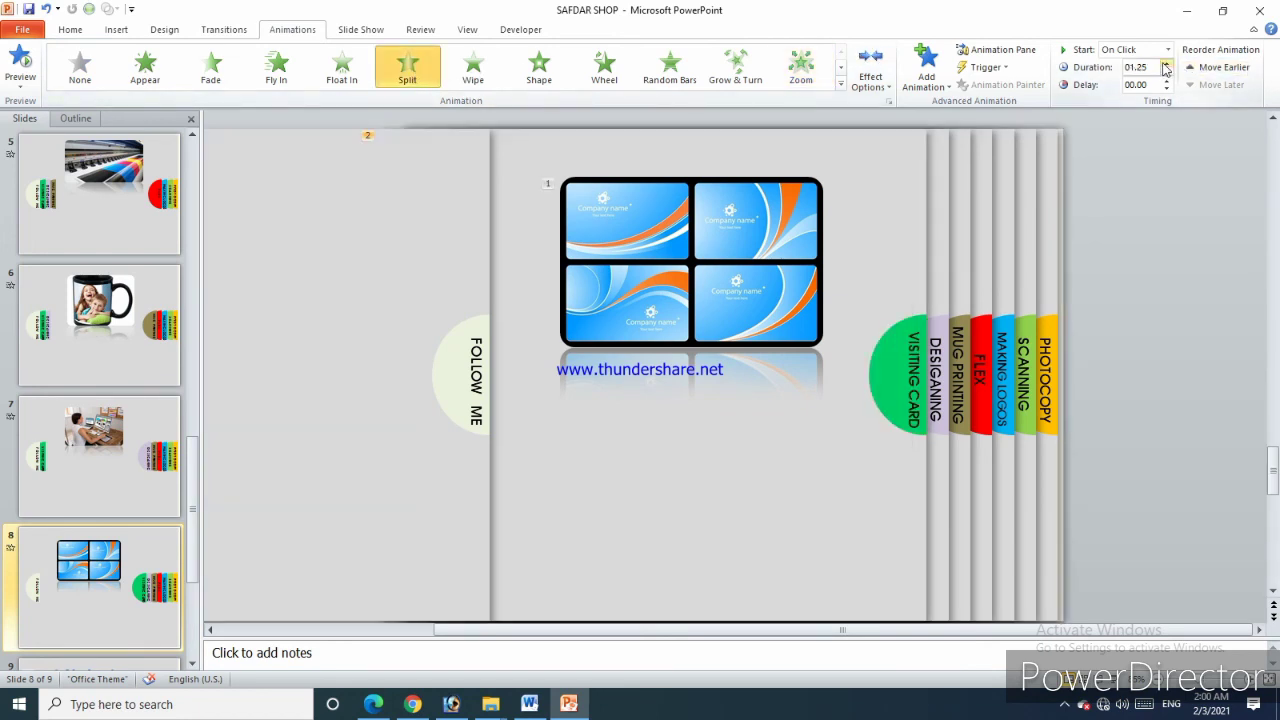
click(1165, 63)
scroll(143, 543, down, 2)
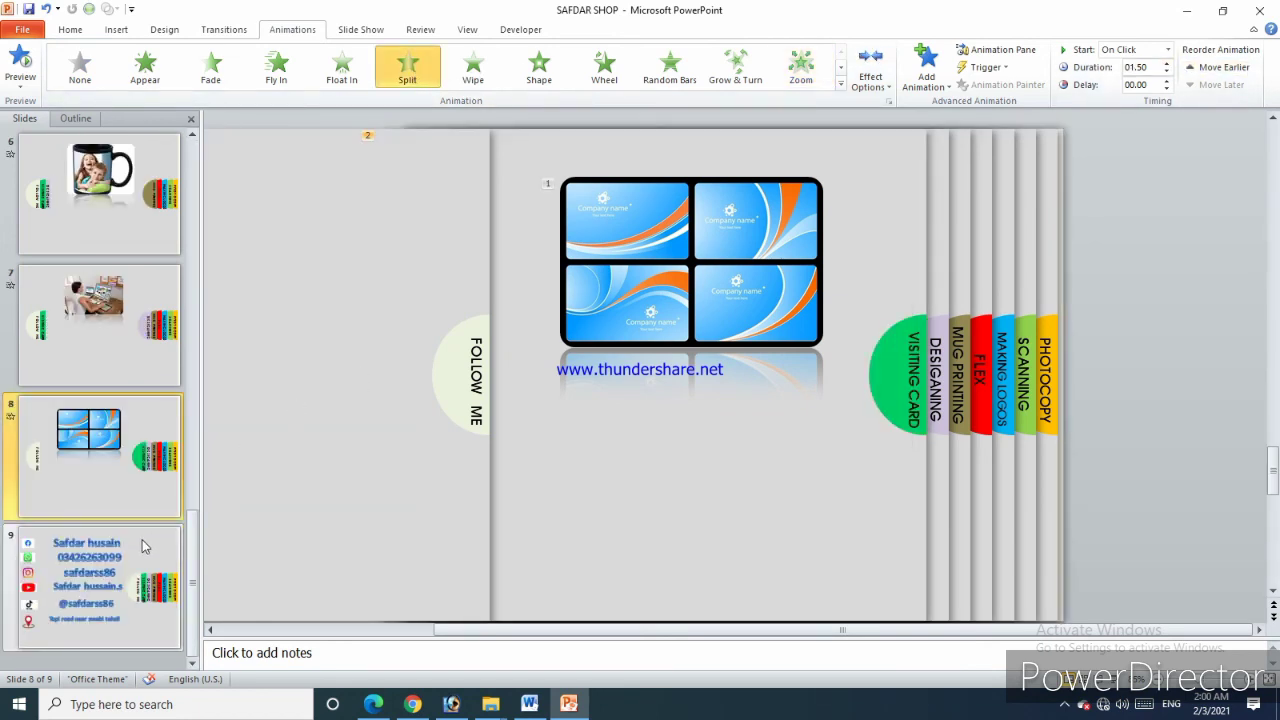
click(126, 571)
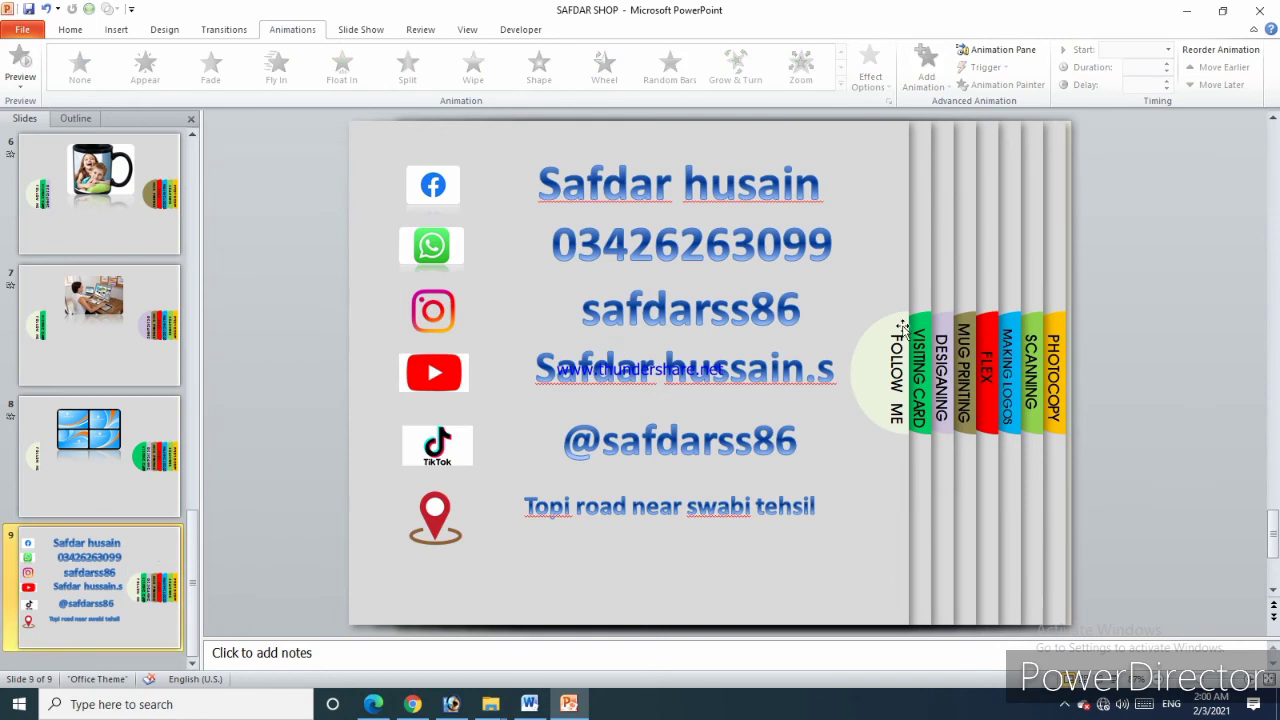
Give the Facebook icon a Shape entrance and the name text a lengthened Zoom entrance.
click(451, 194)
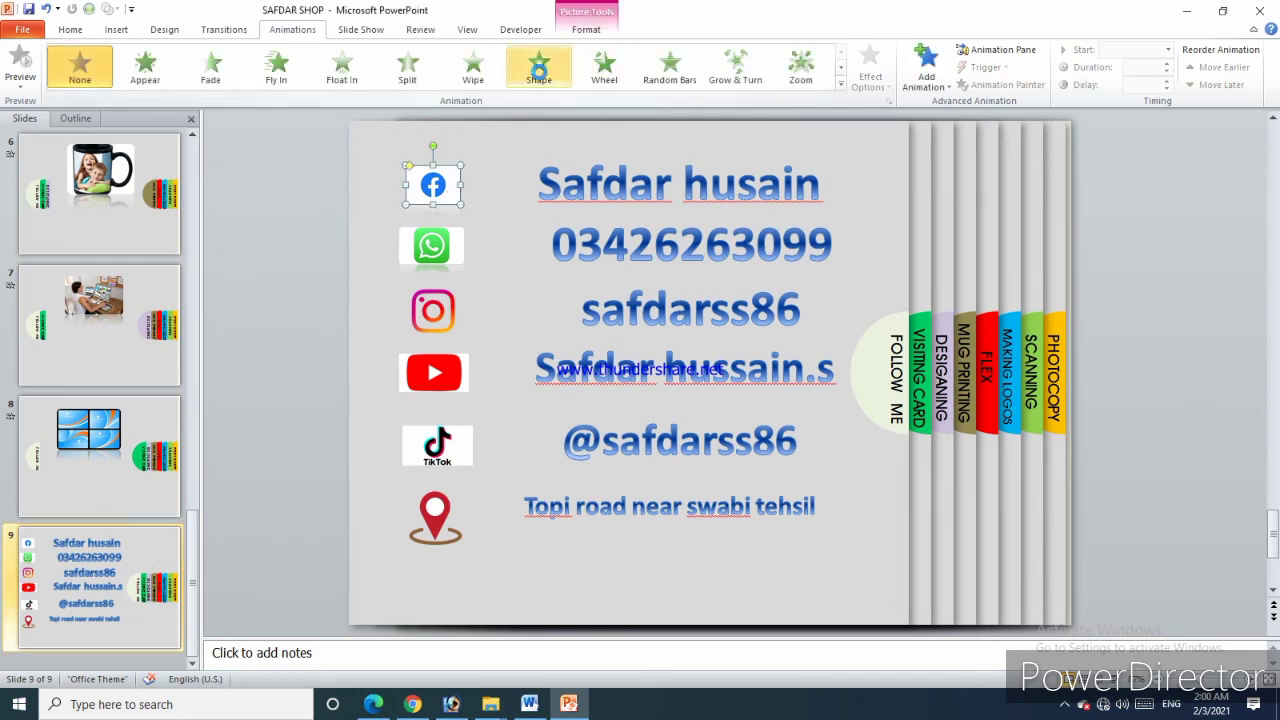
click(540, 72)
click(628, 185)
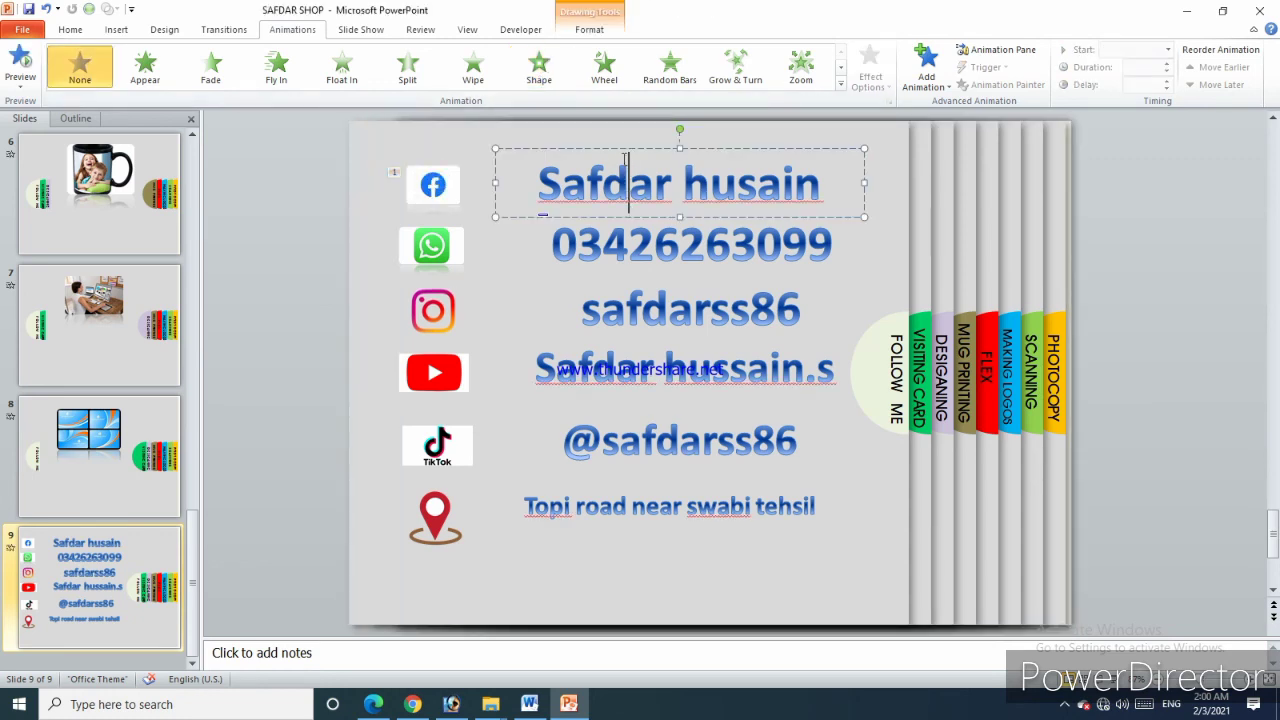
click(618, 150)
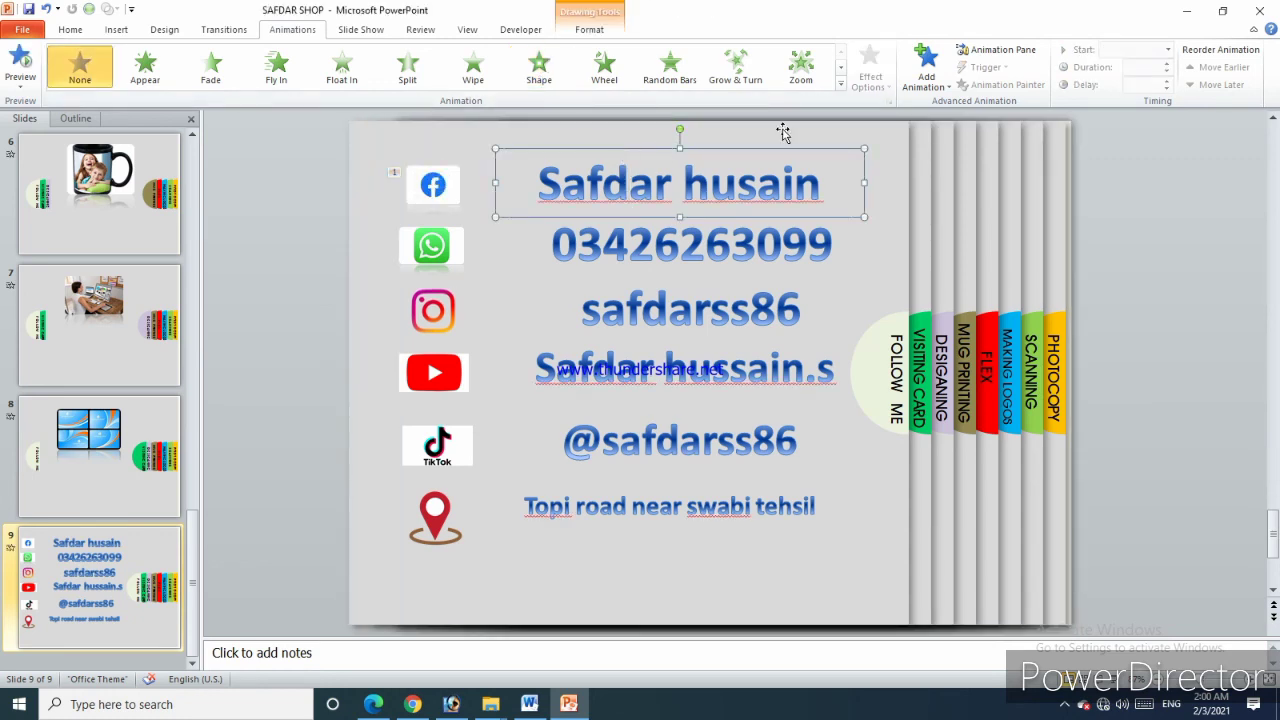
click(800, 68)
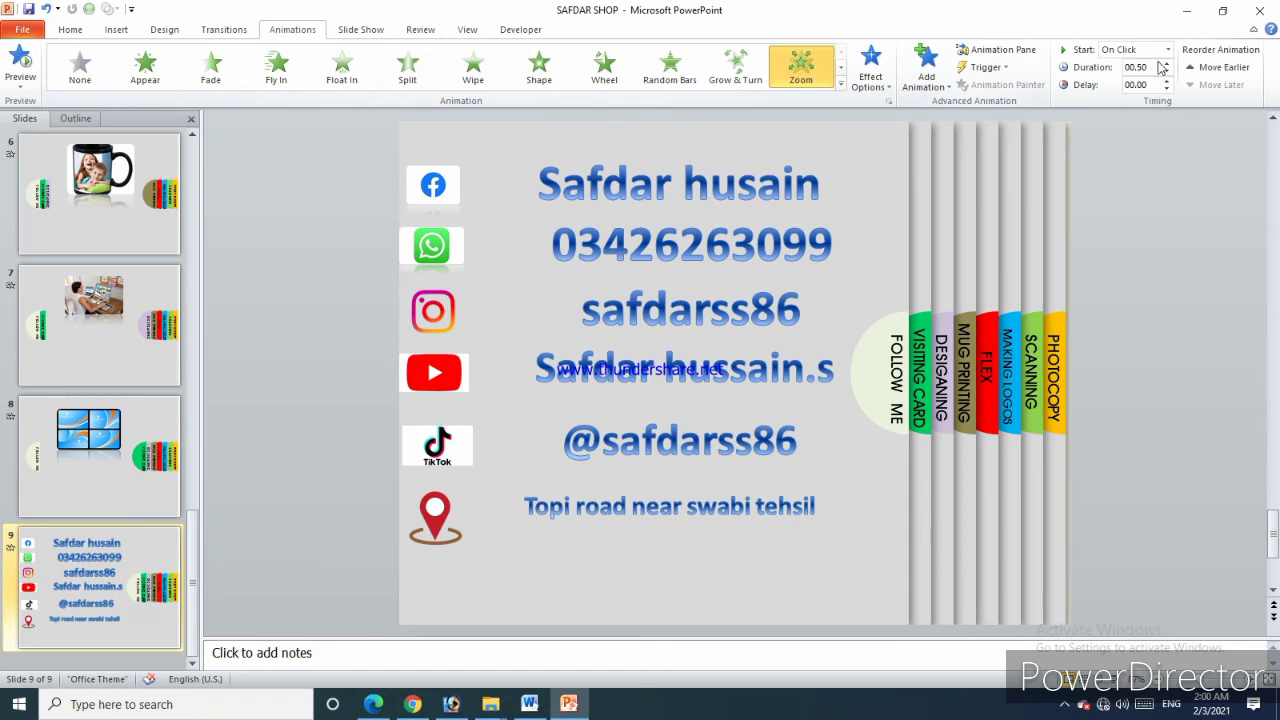
click(1166, 63)
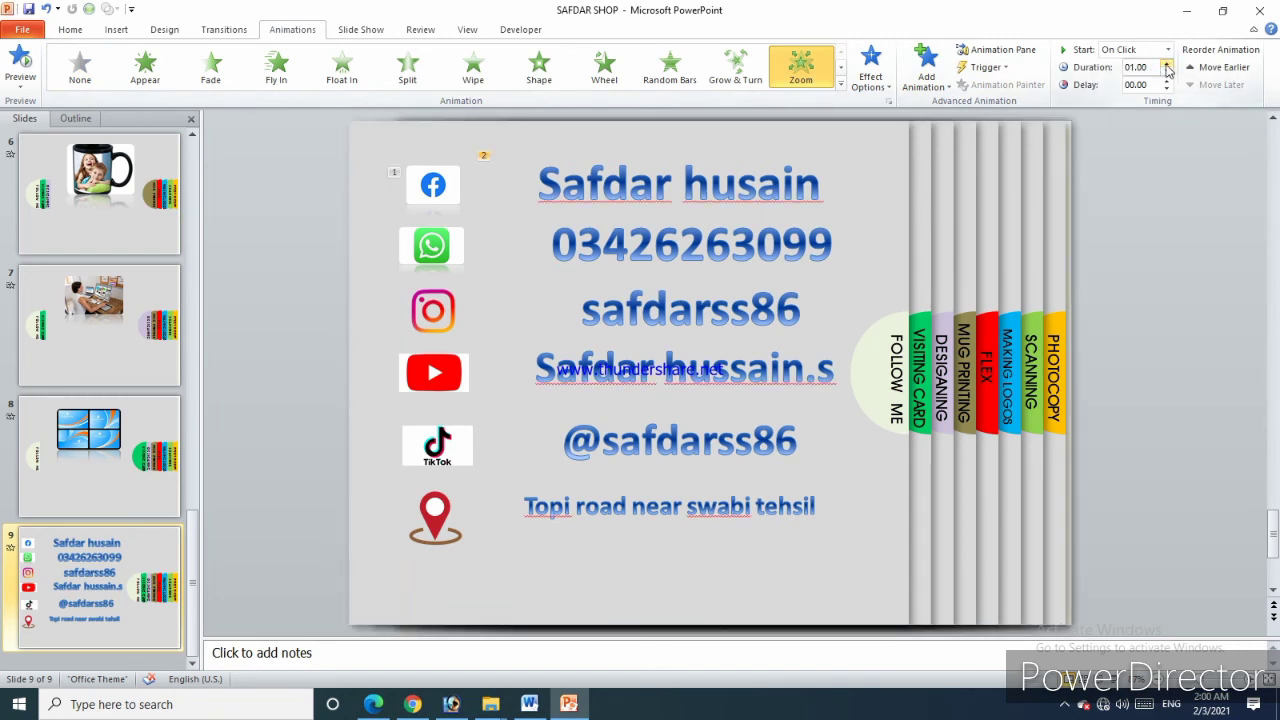
Give the WhatsApp icon a 1.00-second Split and the phone-number text a Wheel entrance.
click(437, 246)
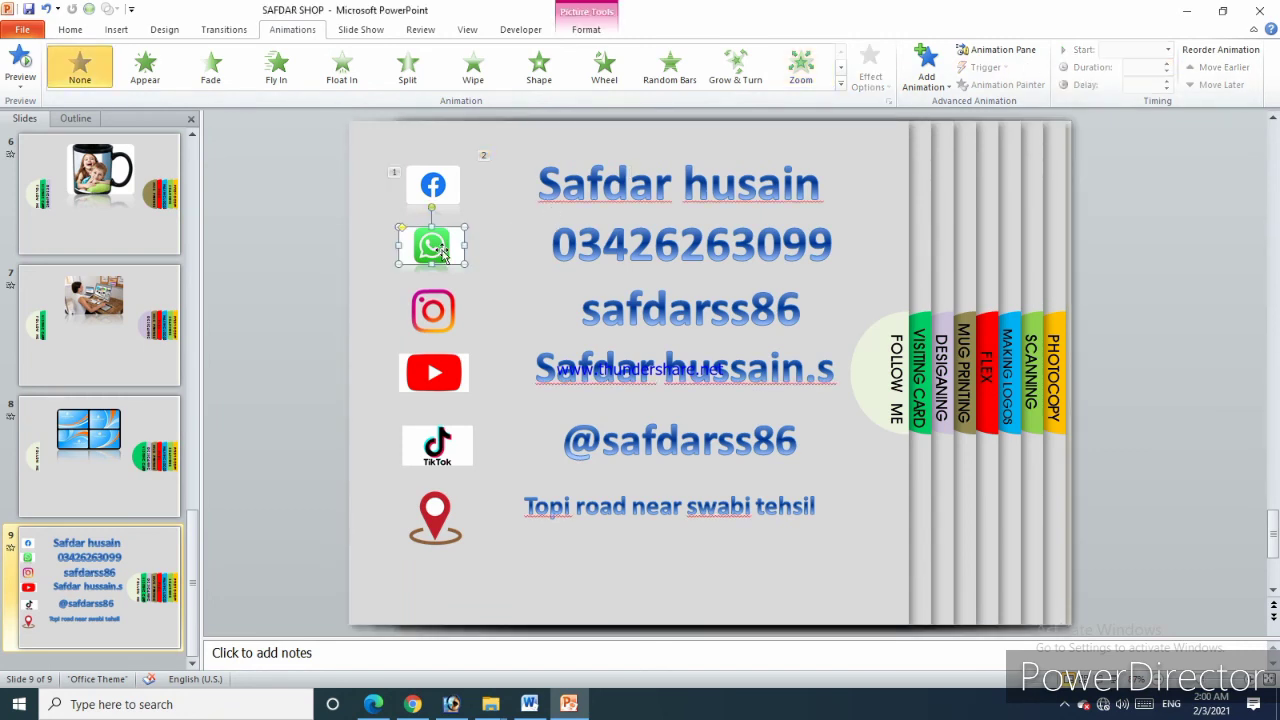
click(425, 80)
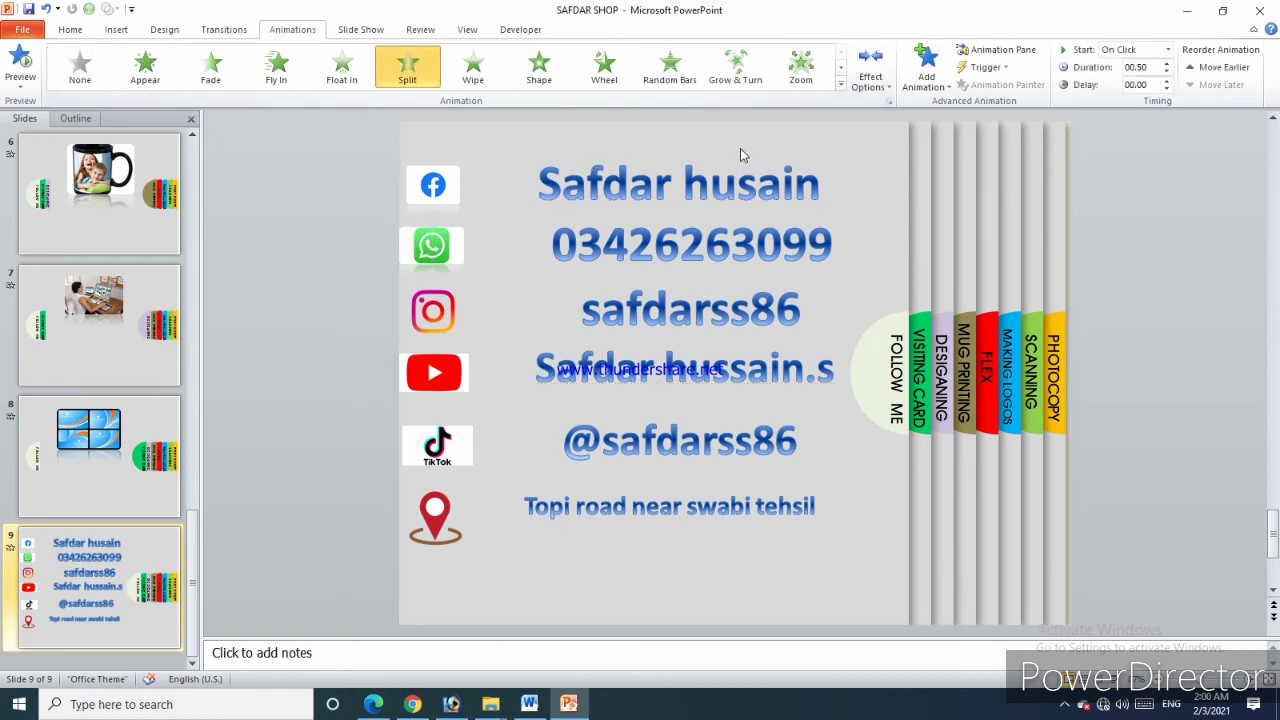
click(1167, 63)
click(1167, 63)
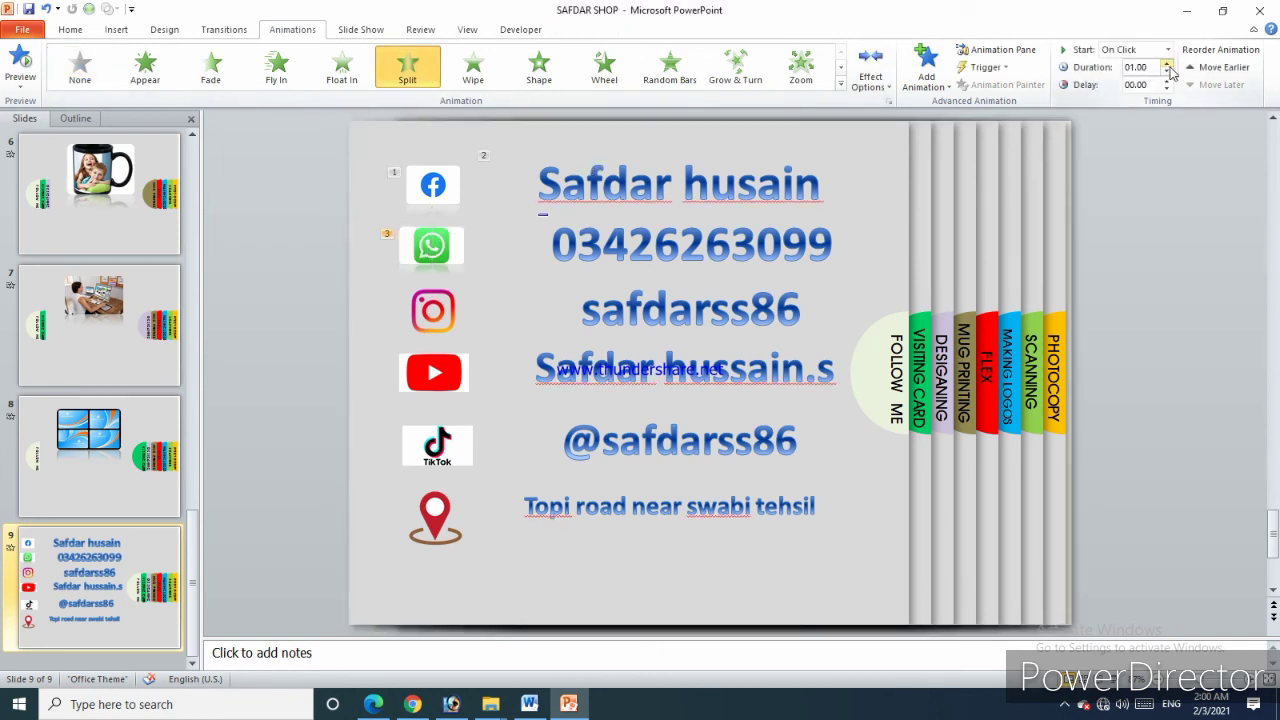
click(1167, 63)
click(577, 243)
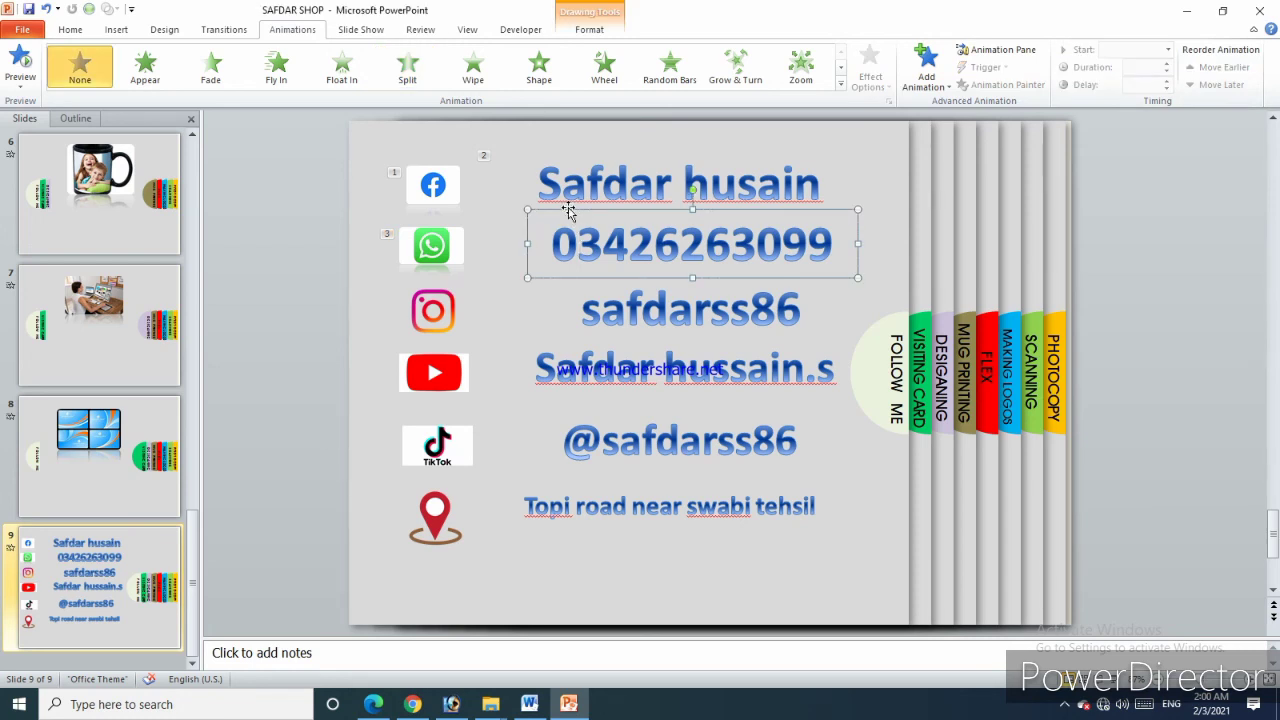
click(476, 68)
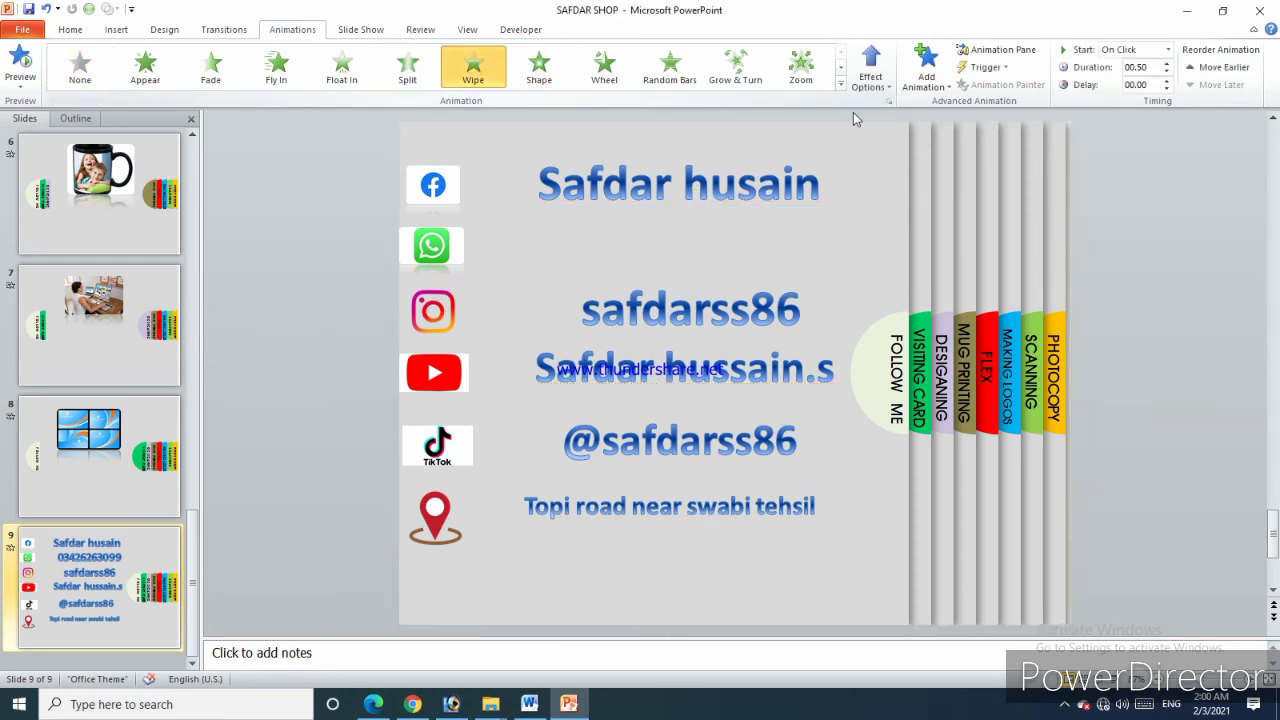
click(604, 66)
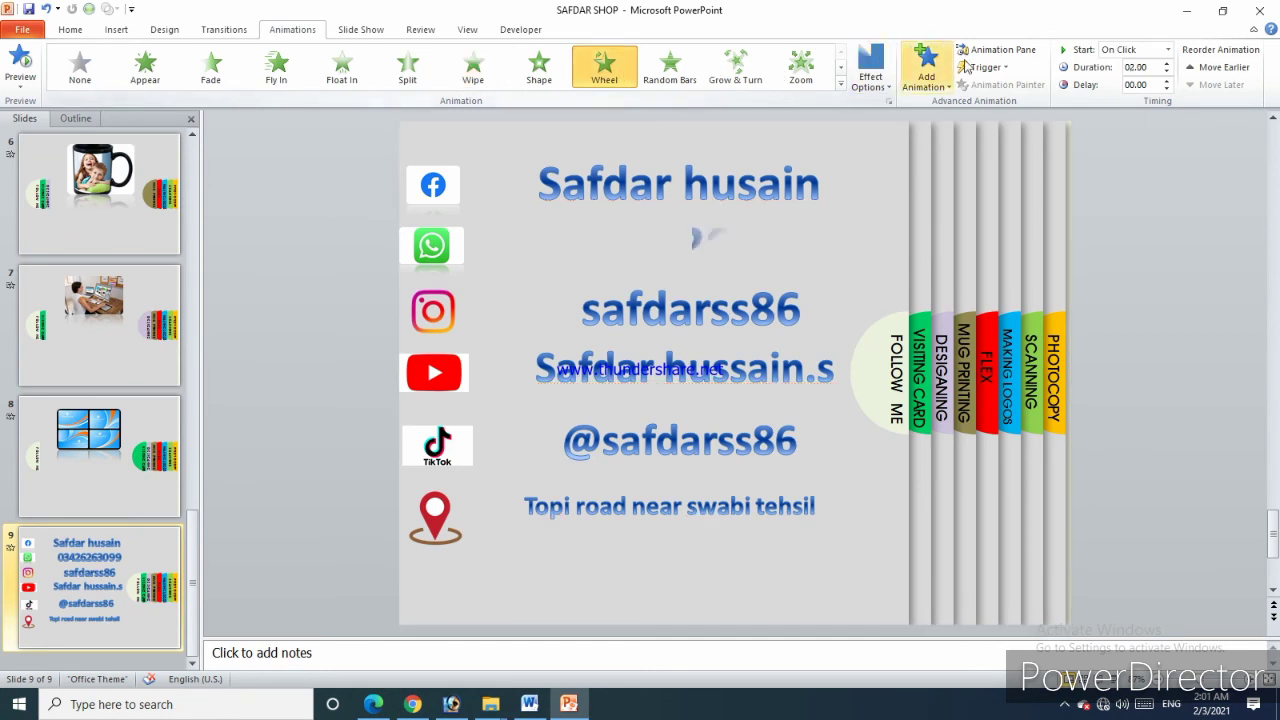
Give the Instagram icon a 1.00-second Wipe entrance and select the Instagram handle text box.
click(436, 300)
click(477, 75)
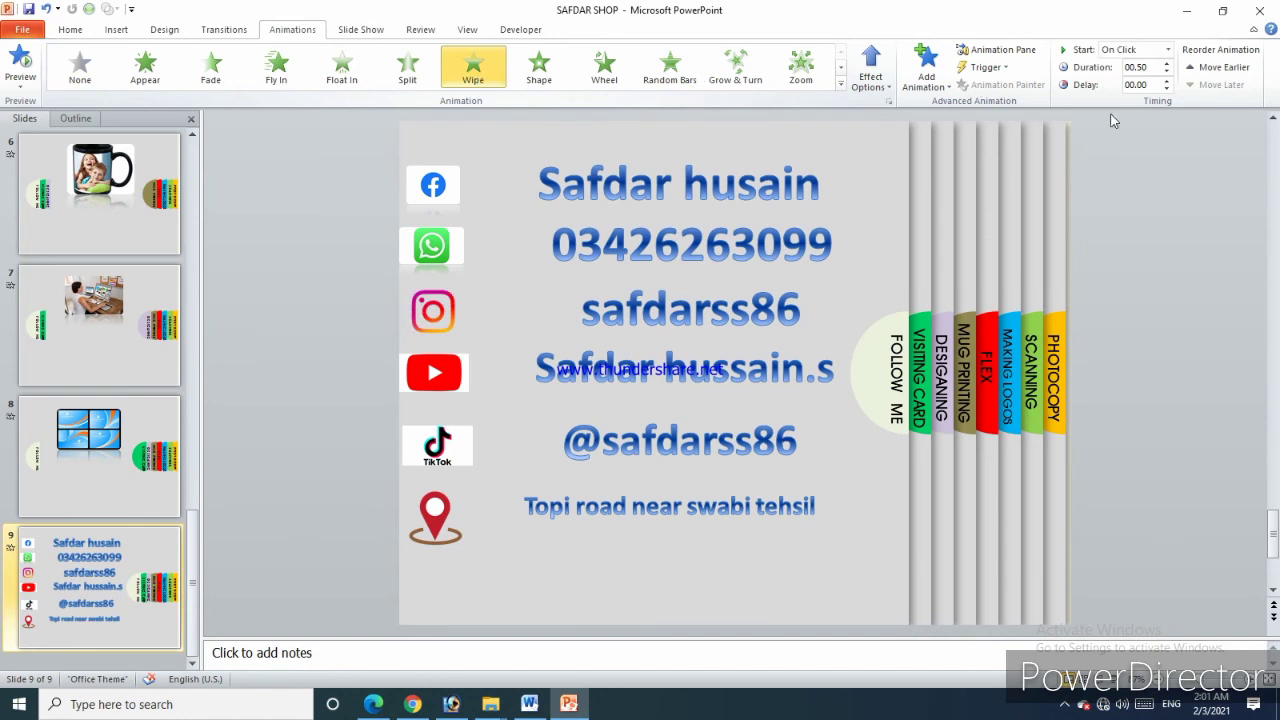
click(1167, 63)
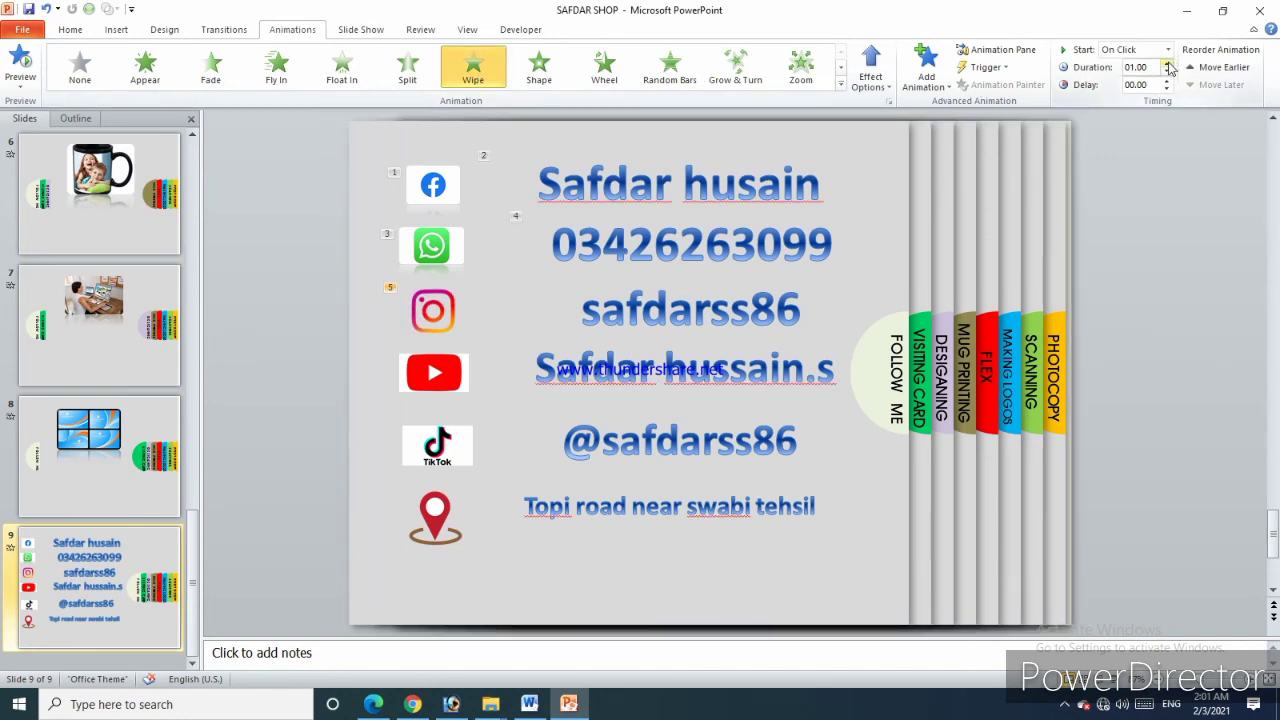
click(735, 294)
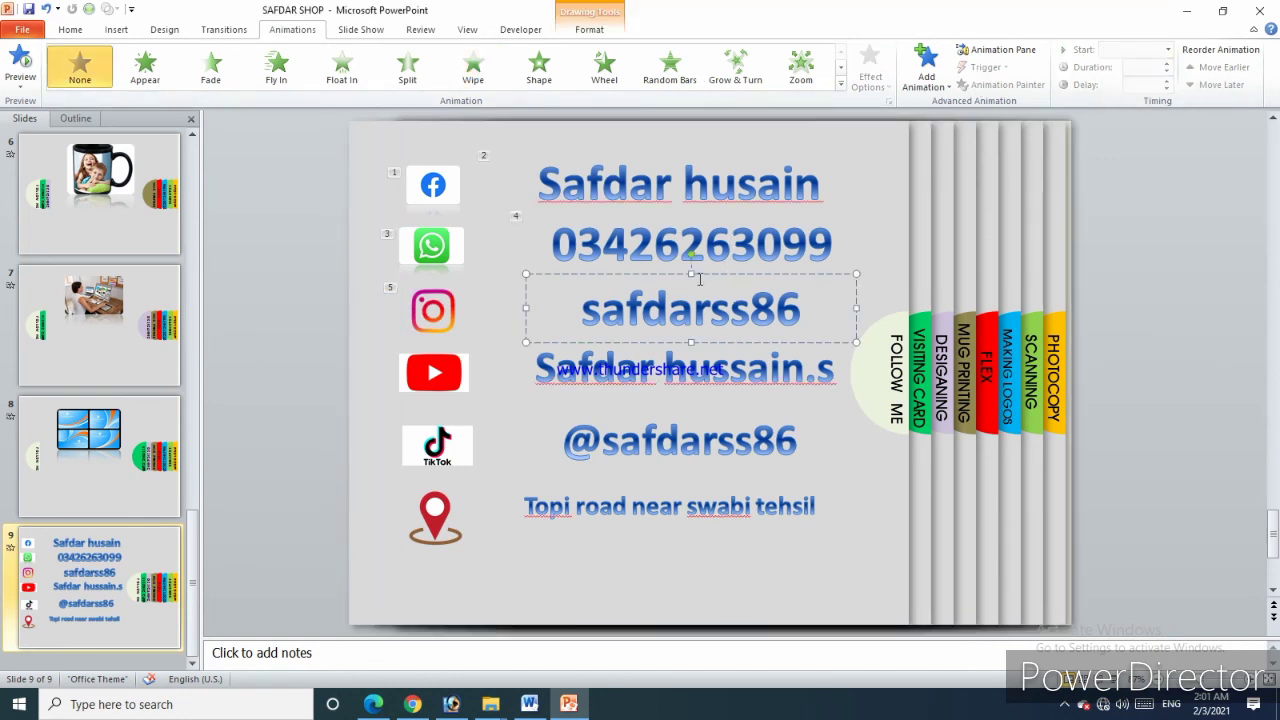
Give the Instagram handle text a 1.25-second Grow & Turn and the TikTok icon a Wipe entrance.
click(696, 273)
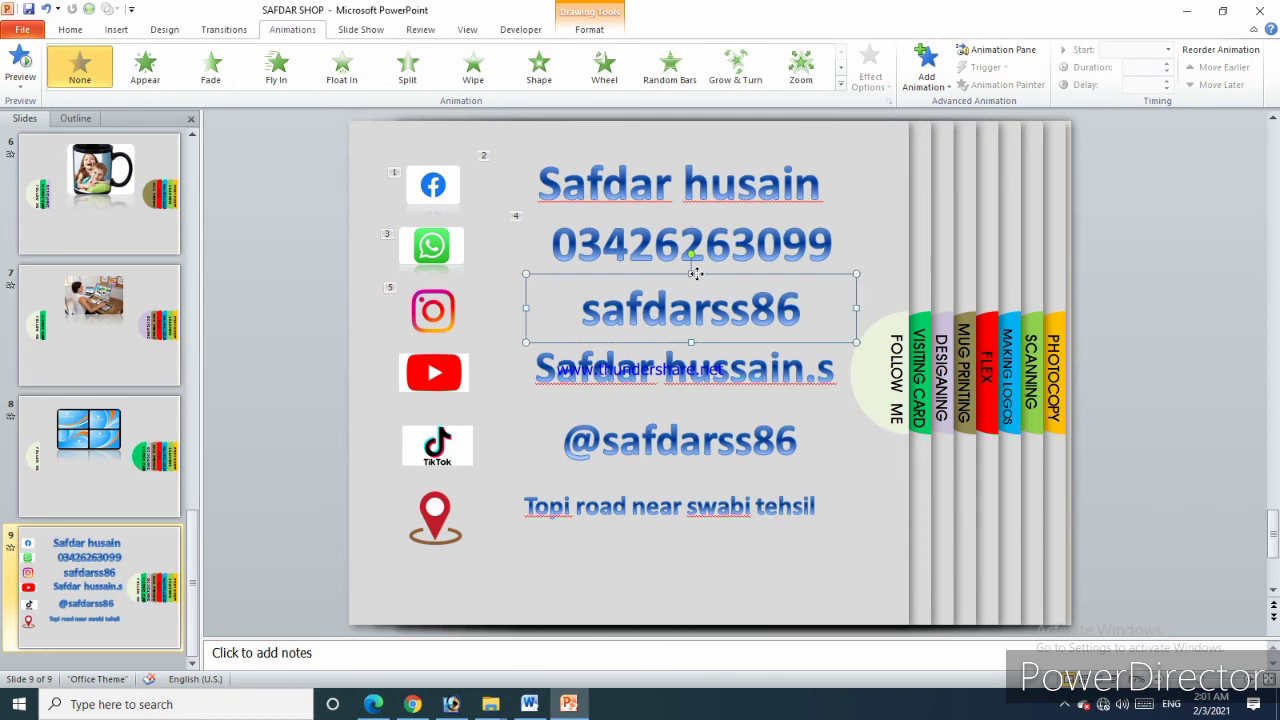
click(735, 68)
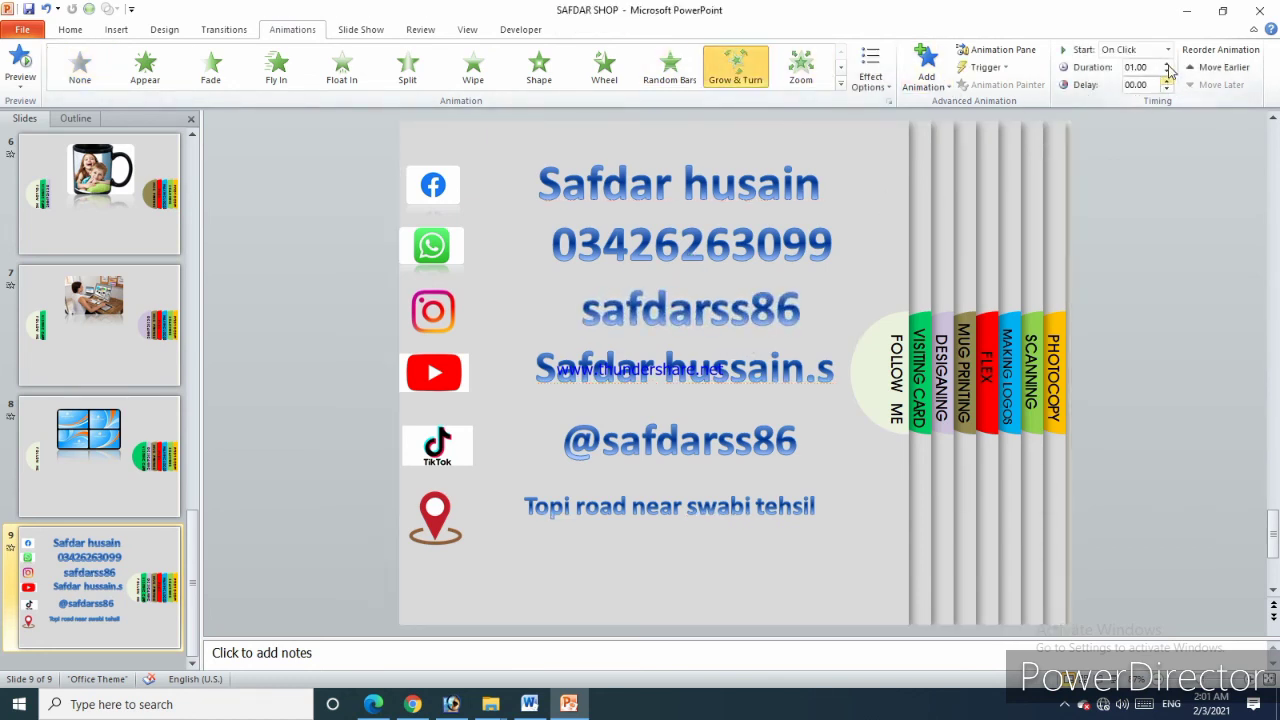
click(1167, 64)
click(458, 460)
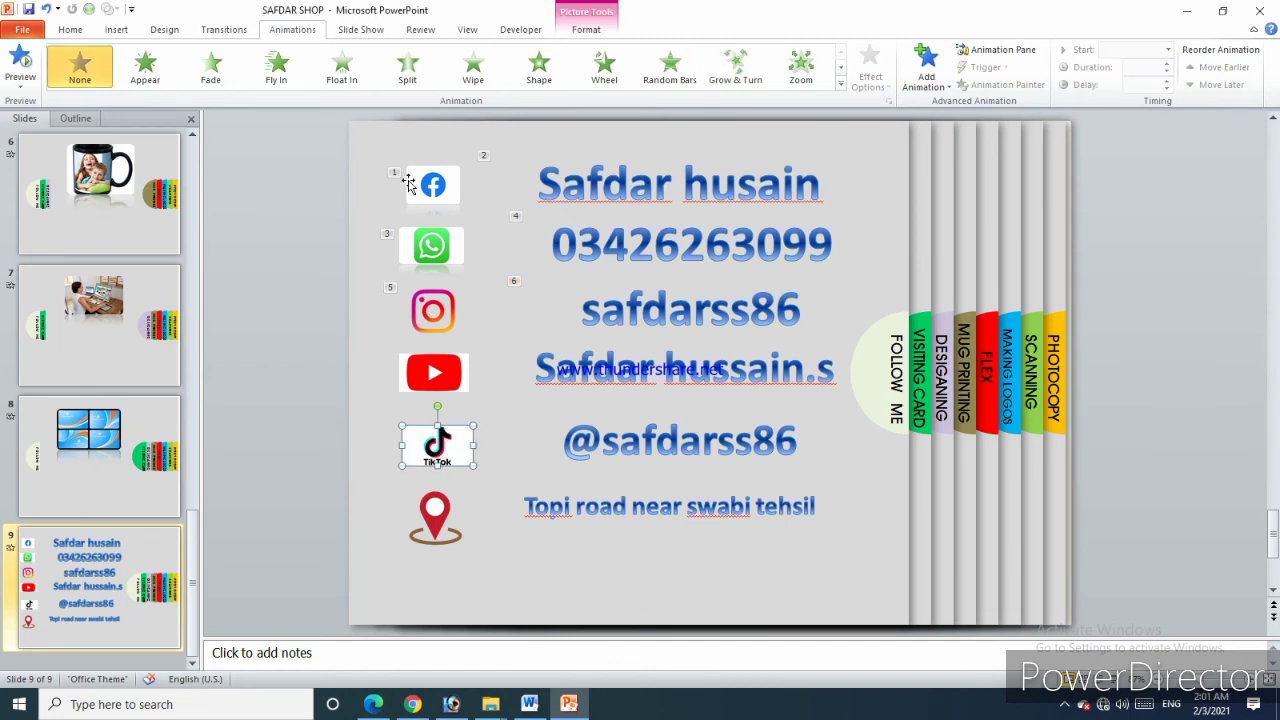
click(470, 72)
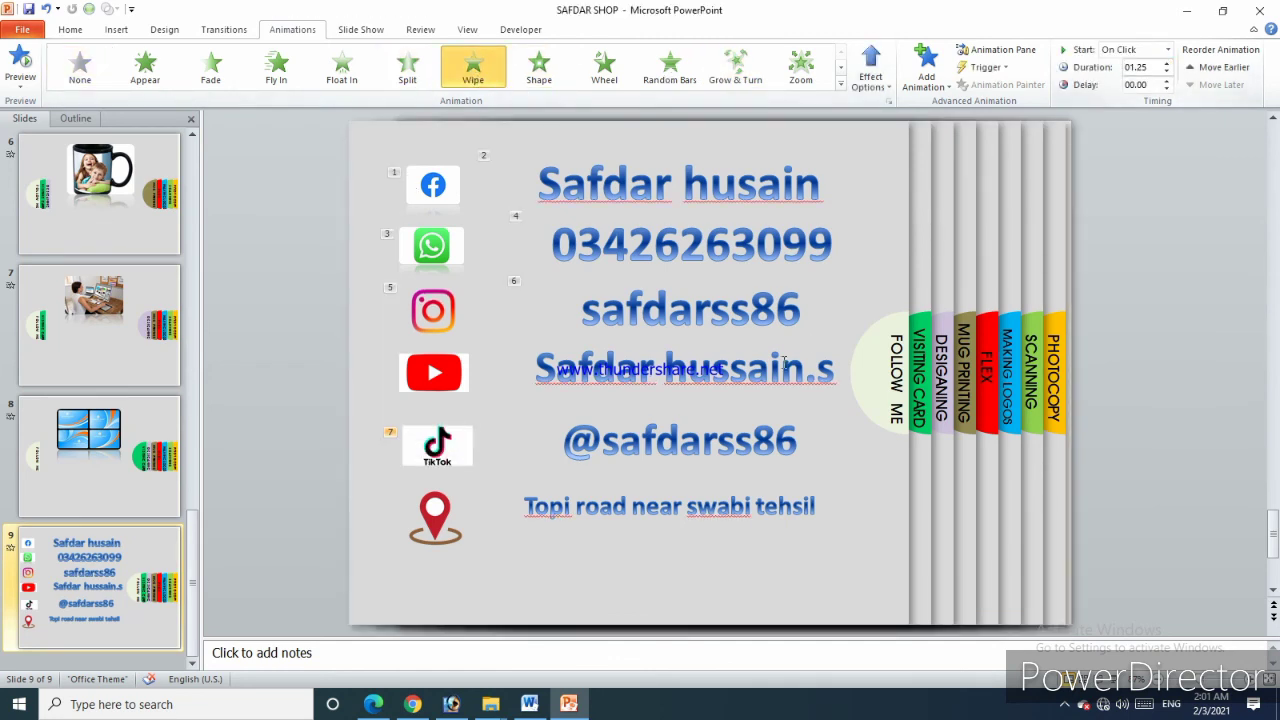
click(702, 440)
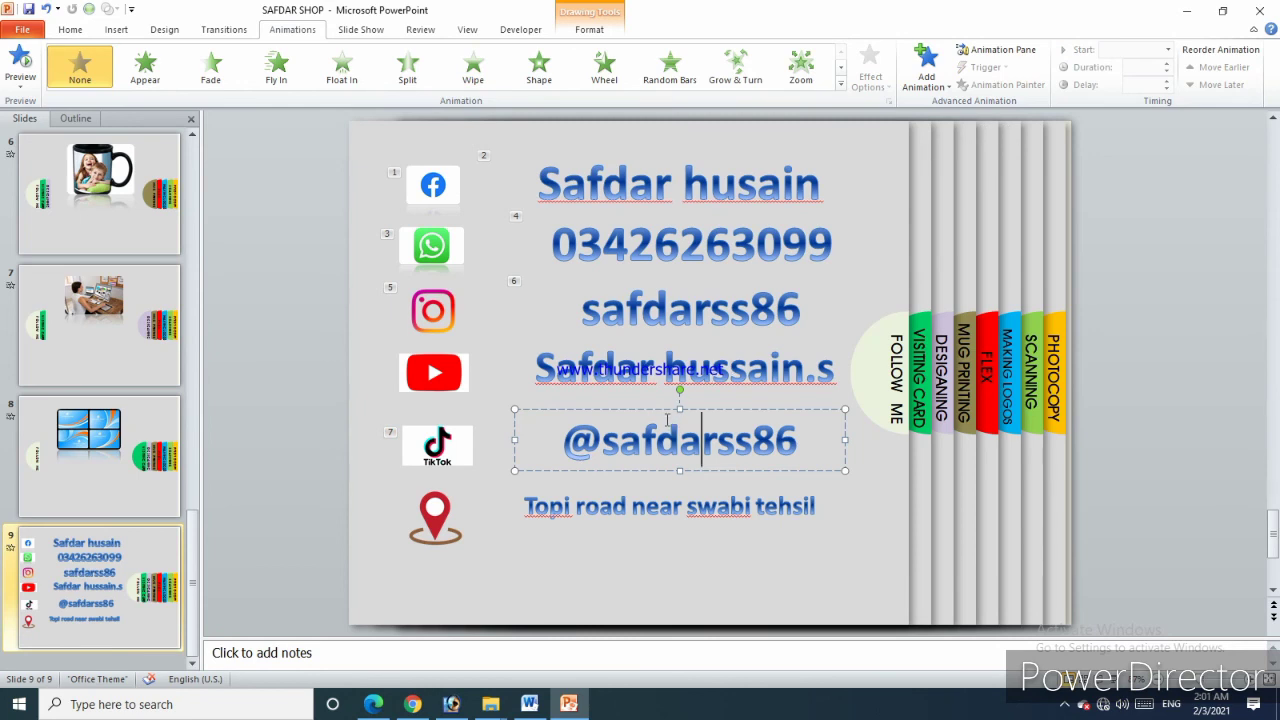
click(655, 411)
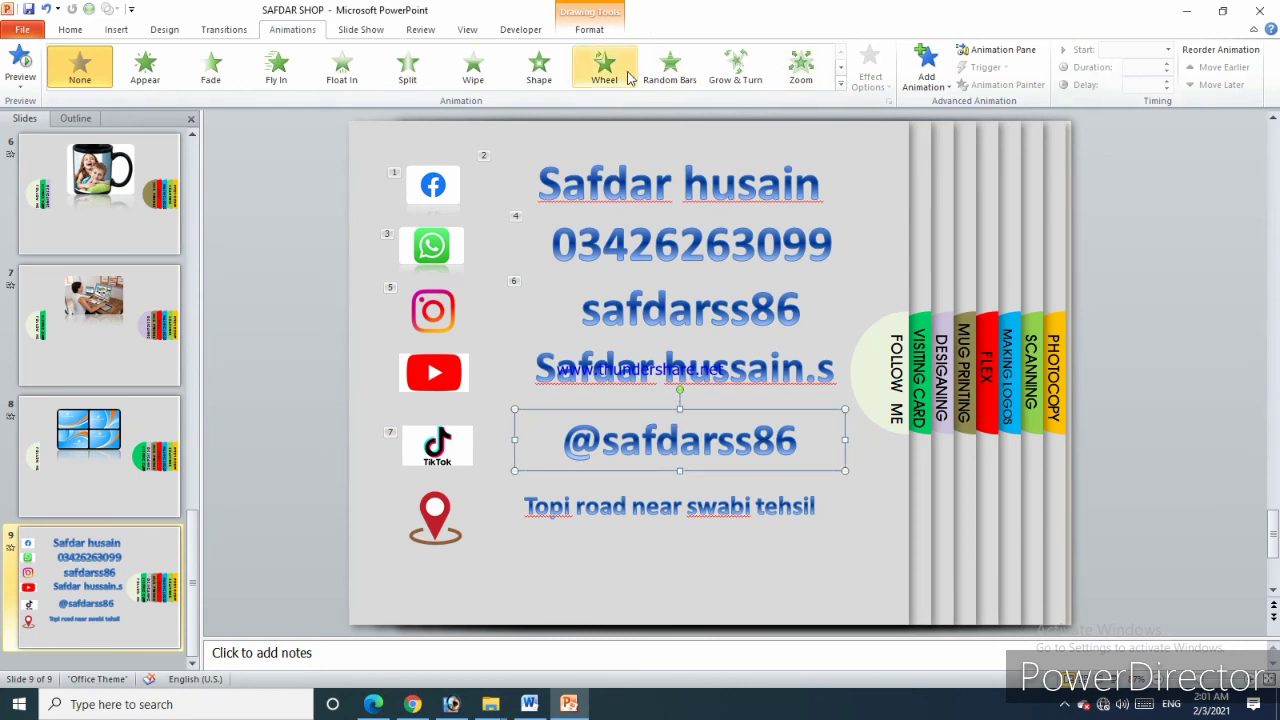
click(735, 65)
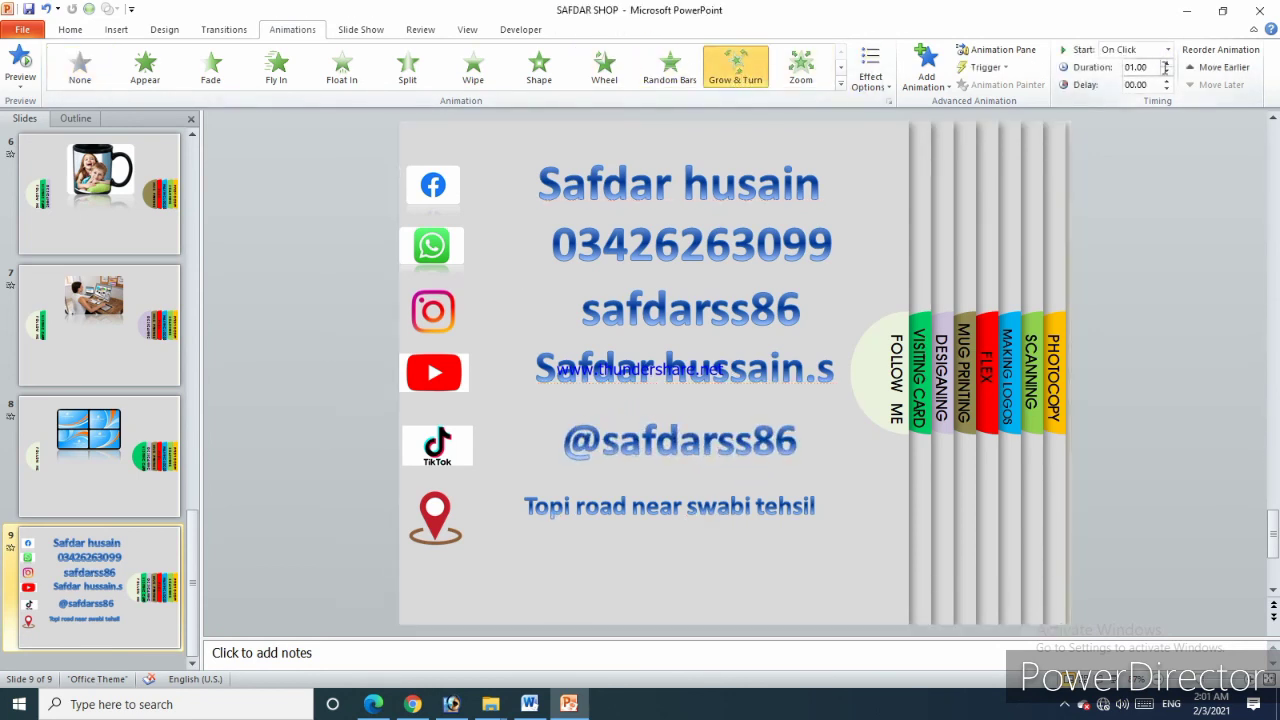
click(1166, 62)
click(445, 516)
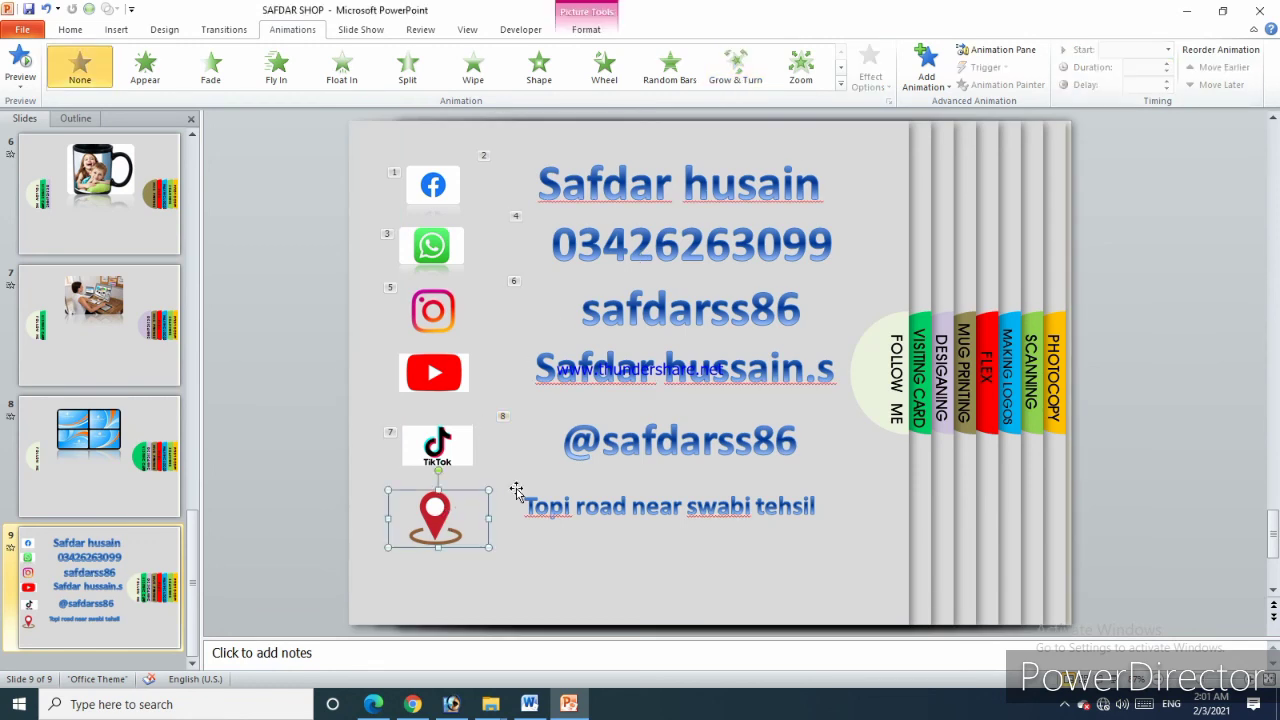
click(605, 70)
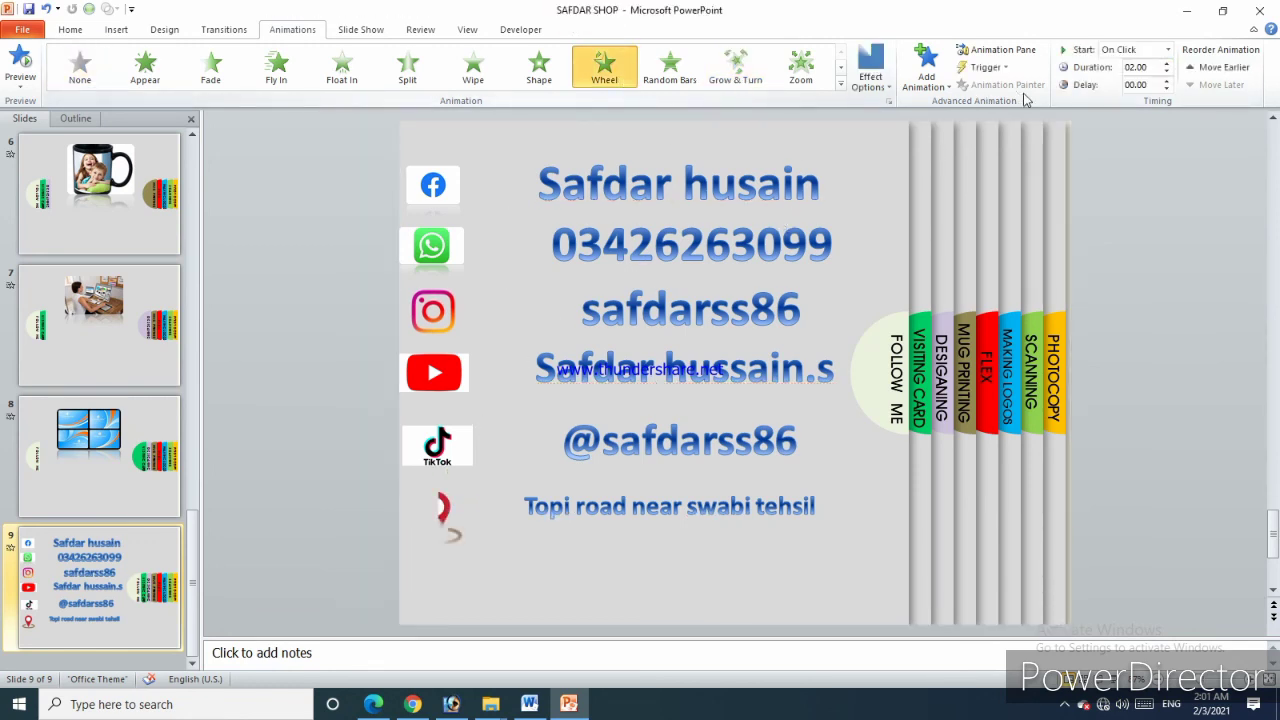
Give the address text a 1-second Zoom entrance.
click(731, 508)
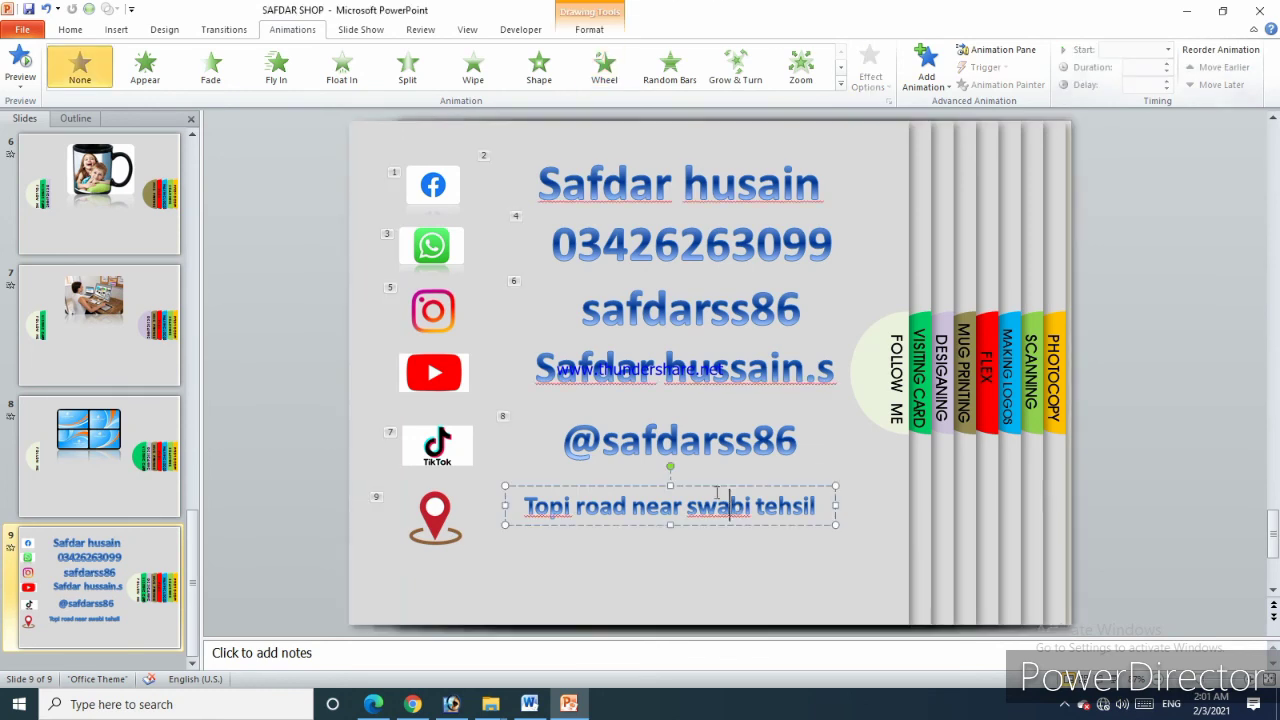
click(801, 66)
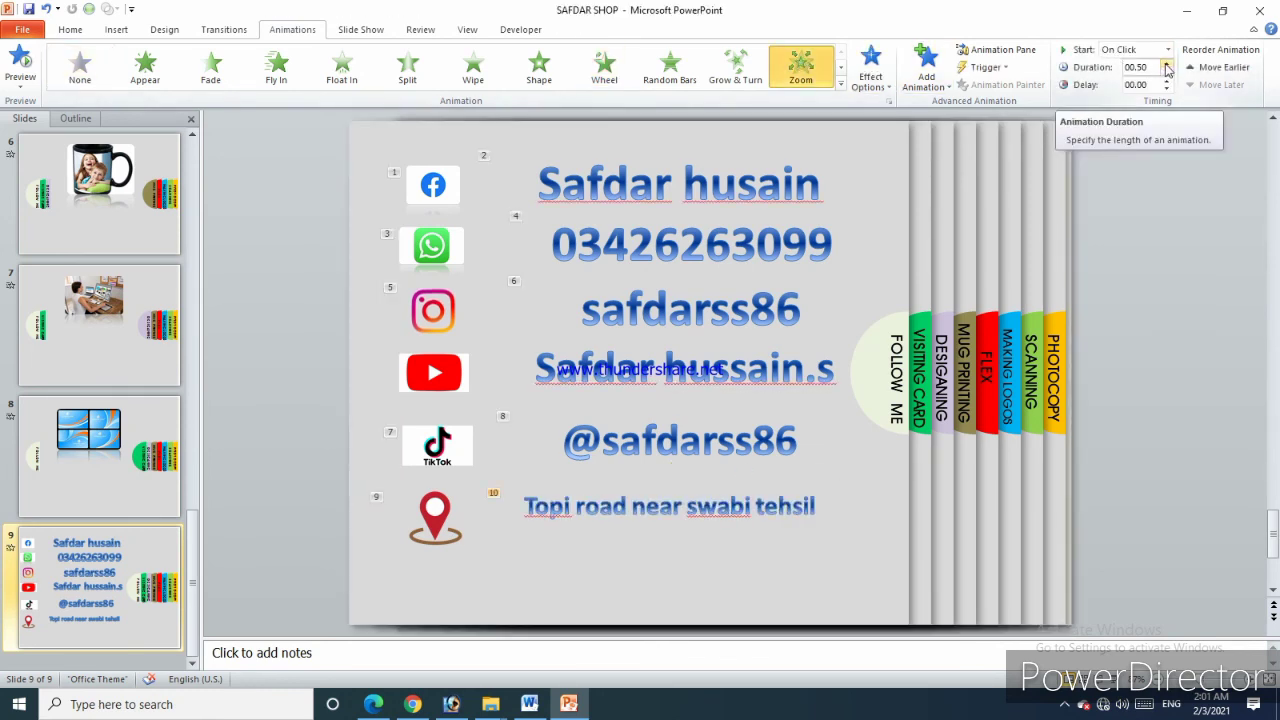
click(1167, 64)
click(1167, 64)
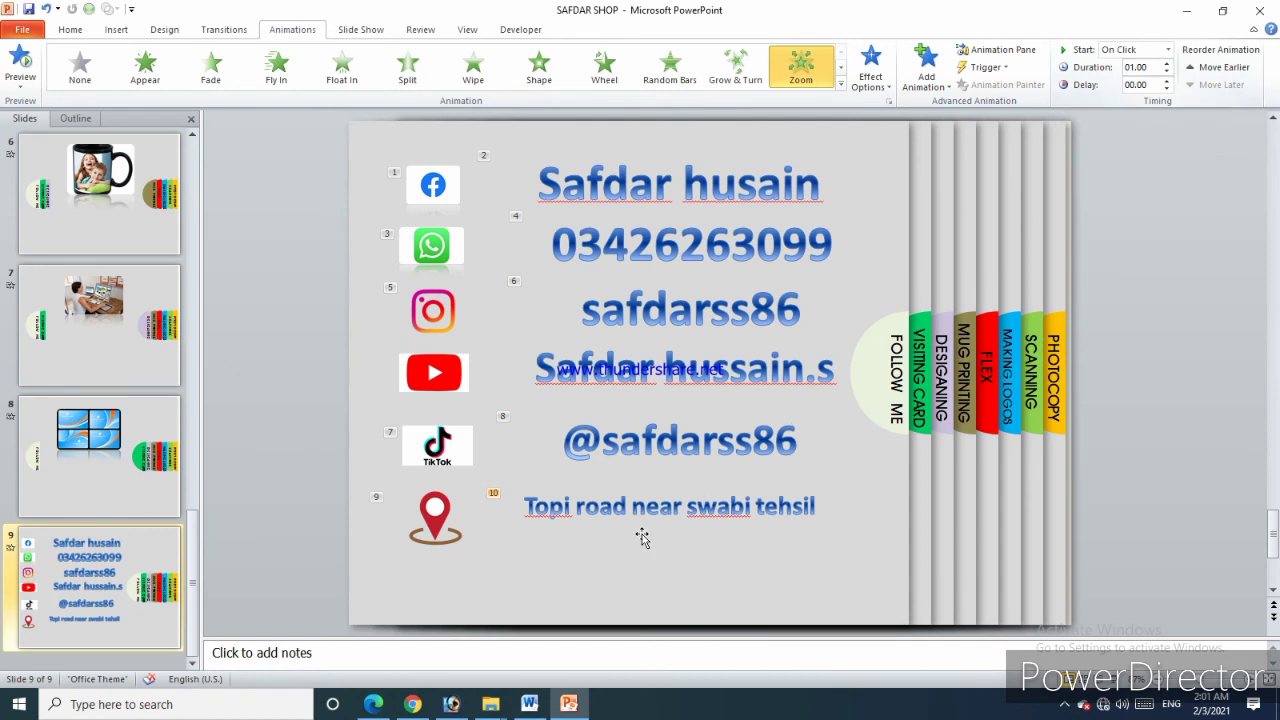
scroll(361, 585, down, 1)
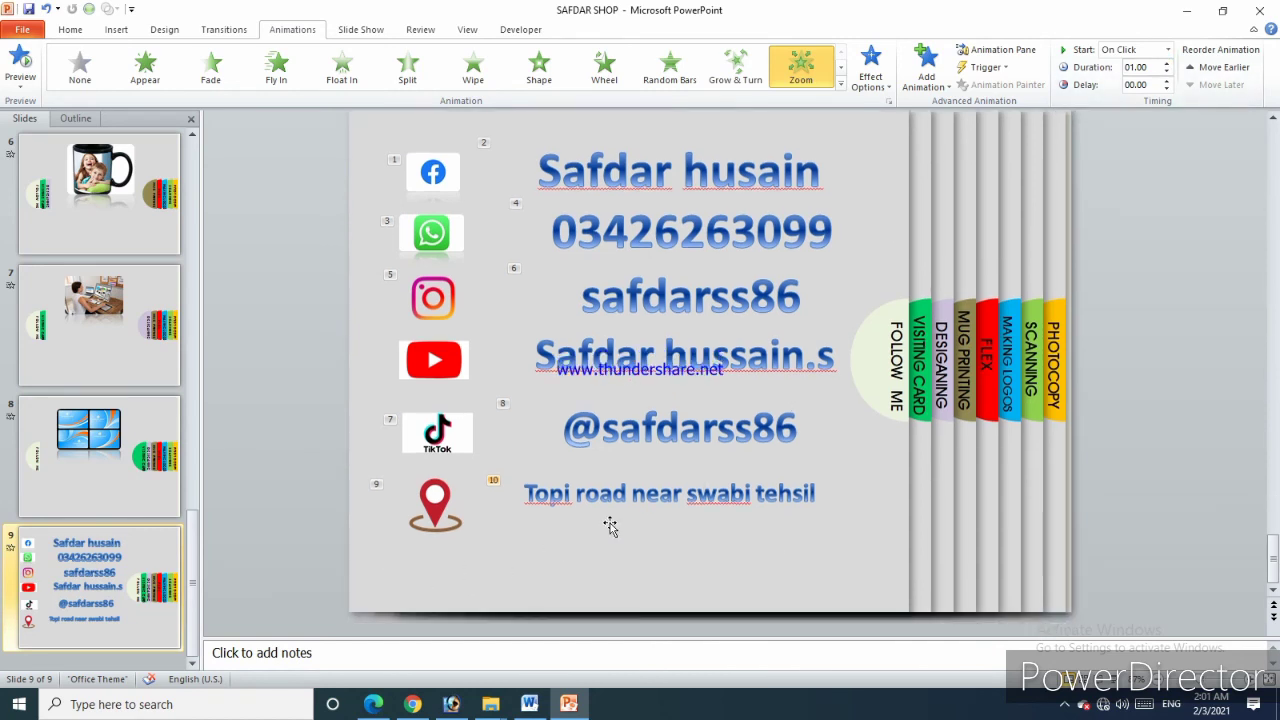
scroll(150, 300, up, 5)
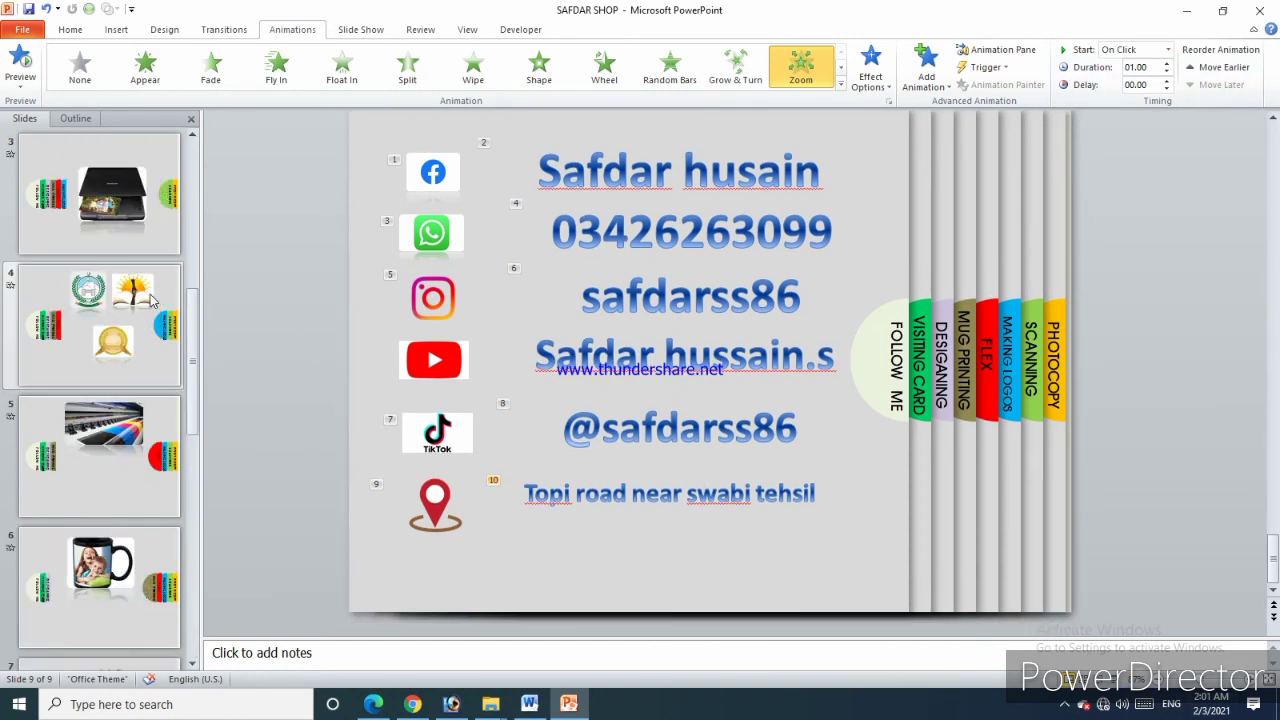
scroll(150, 300, up, 3)
Play the slide show from slide 1 and exit back to editing once it finishes.
click(82, 190)
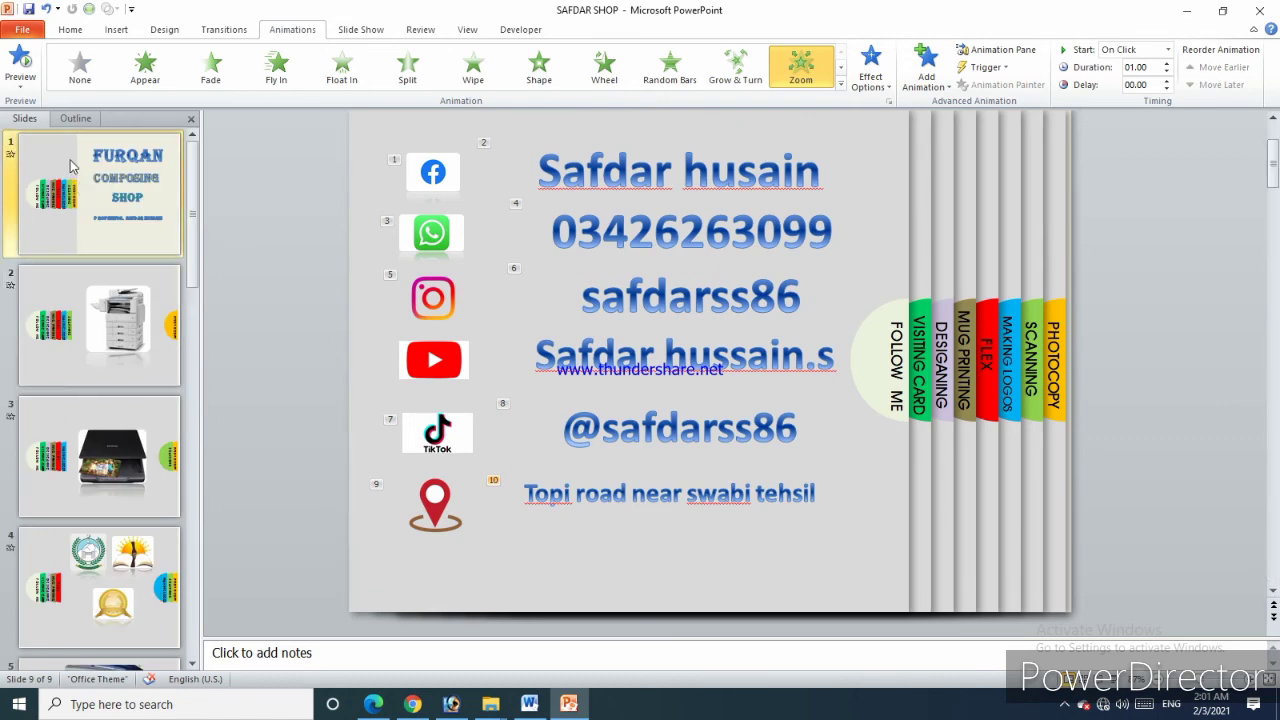
click(1117, 683)
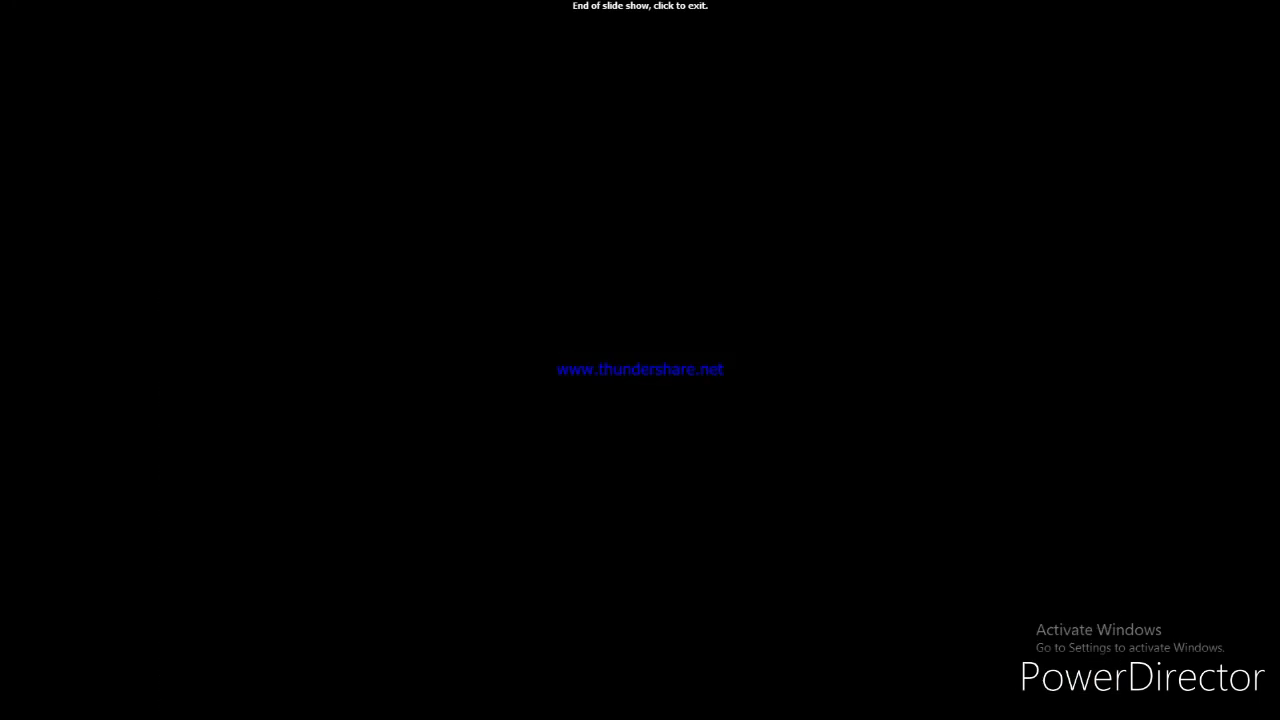
click(881, 258)
click(881, 258)
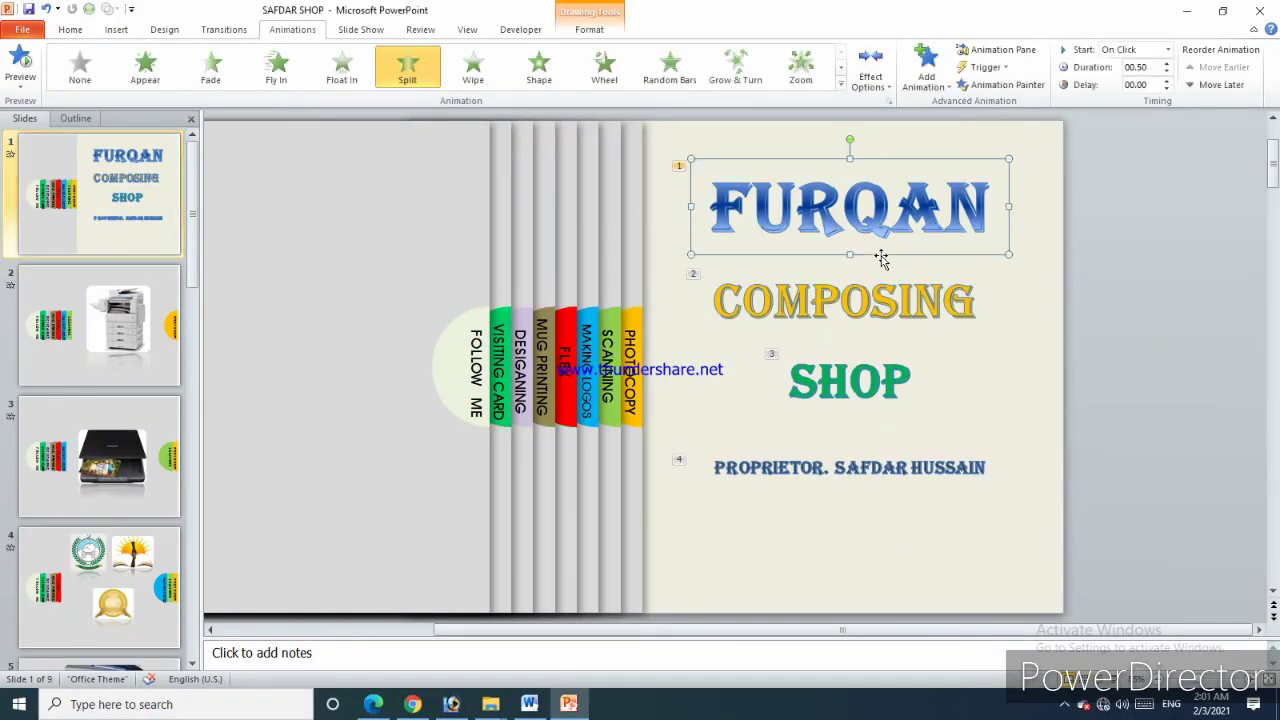
click(871, 300)
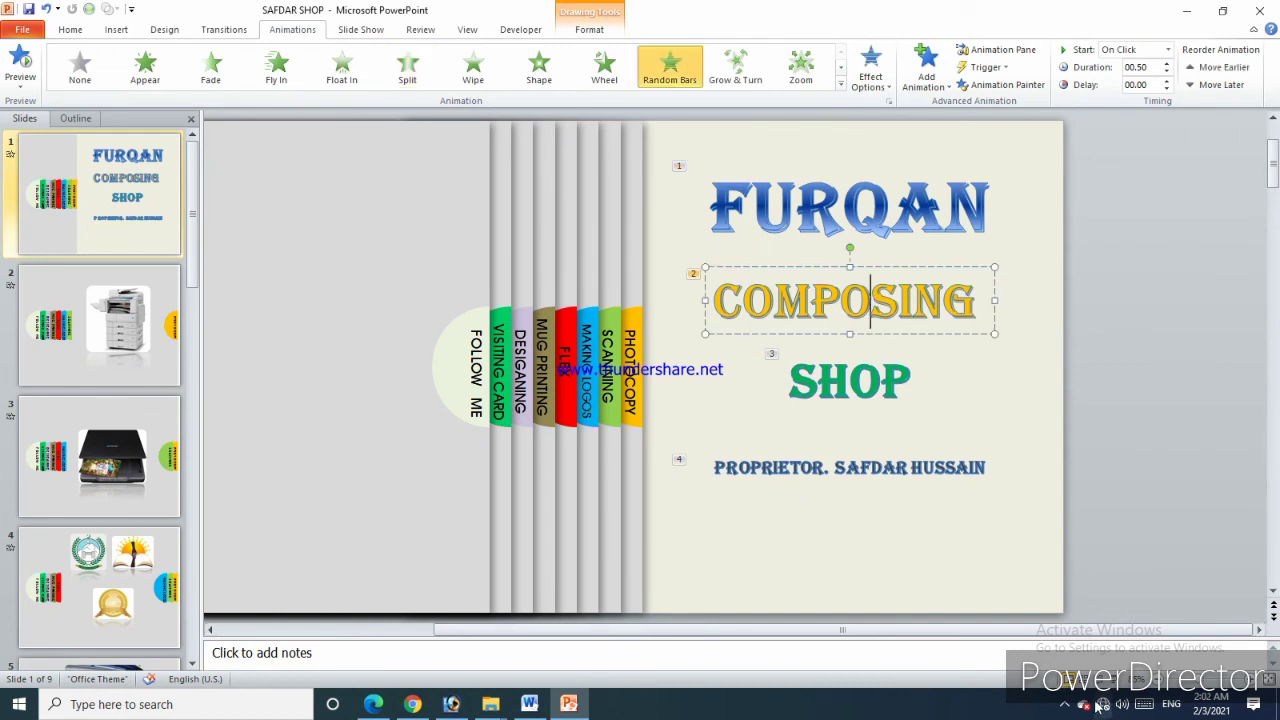
click(1064, 705)
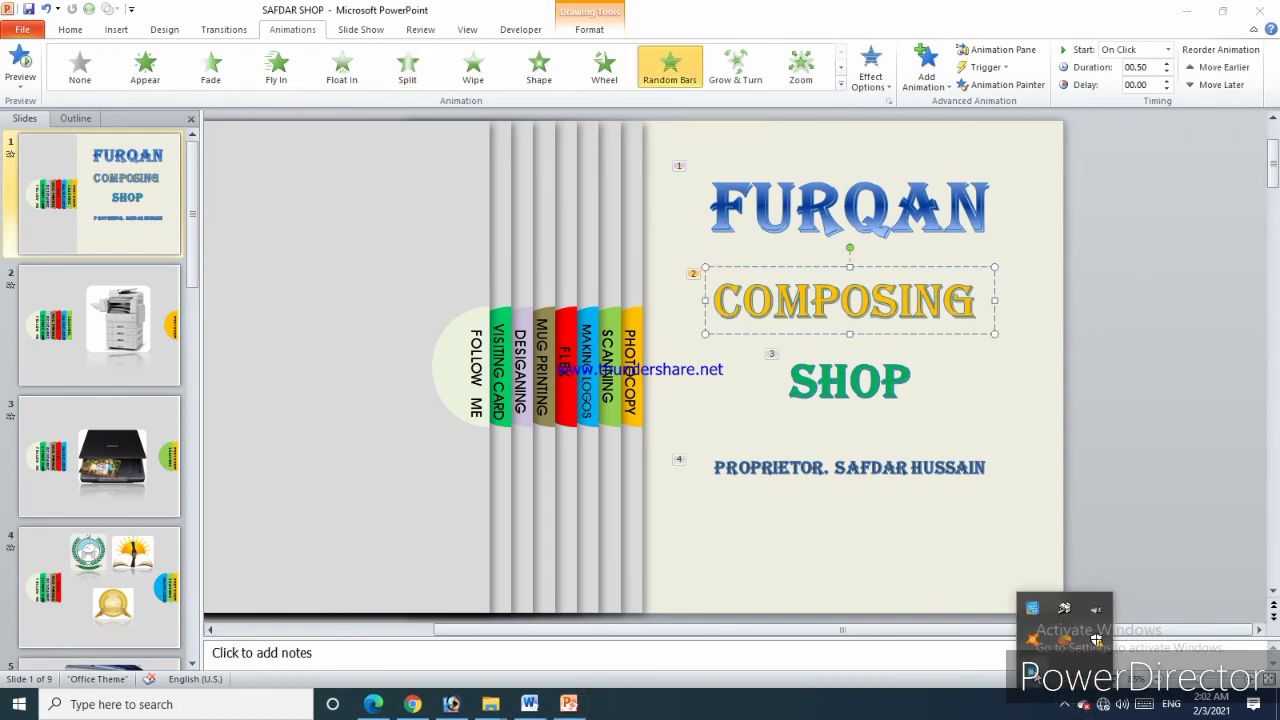
click(1096, 638)
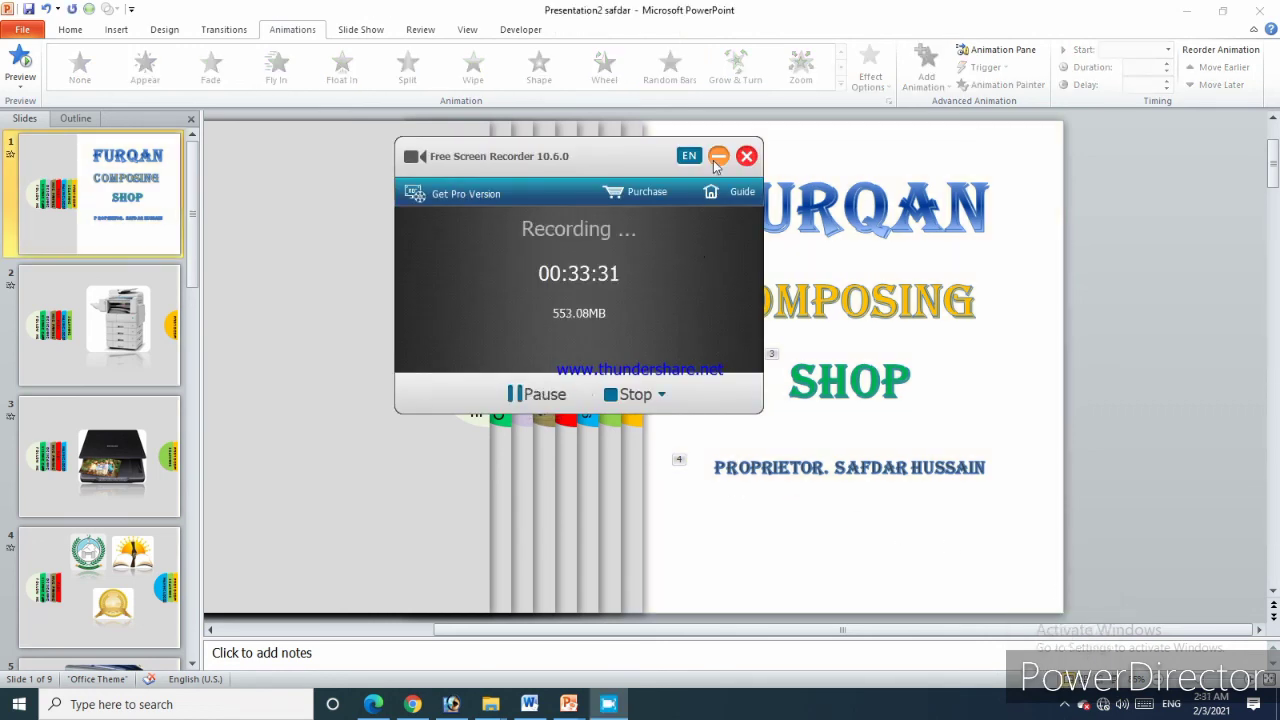
click(718, 157)
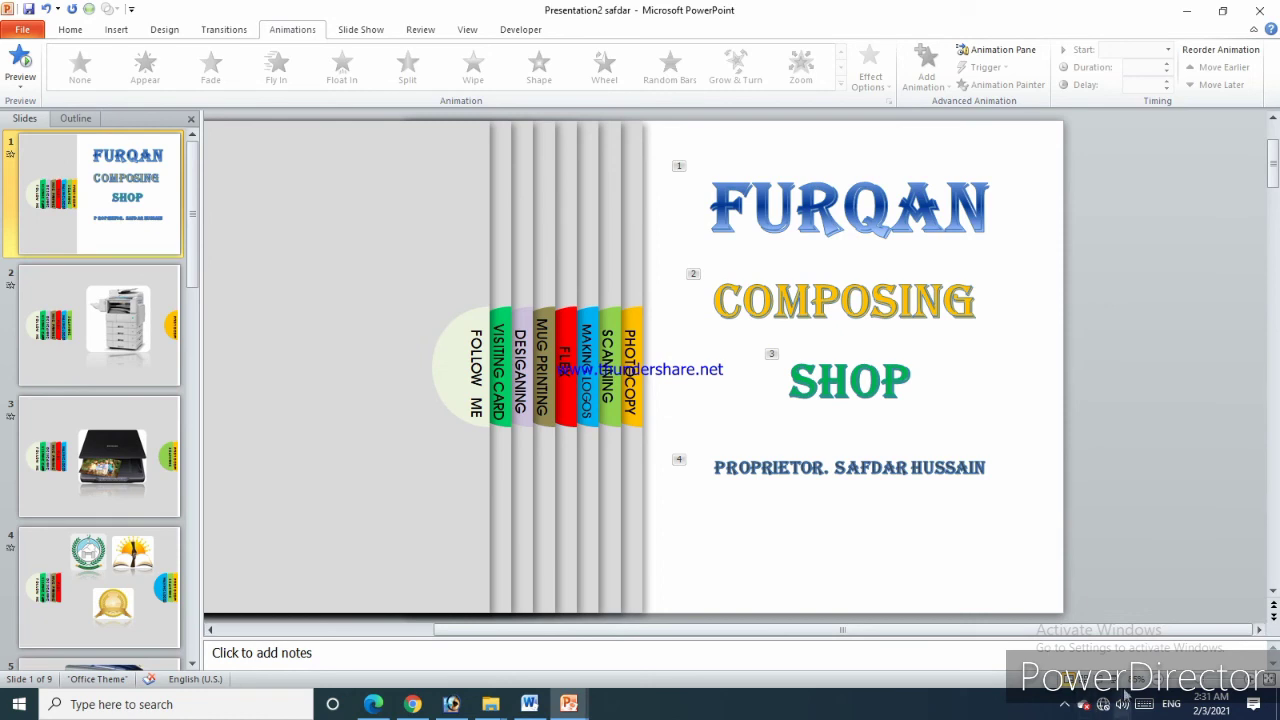
scroll(645, 305, down, 1)
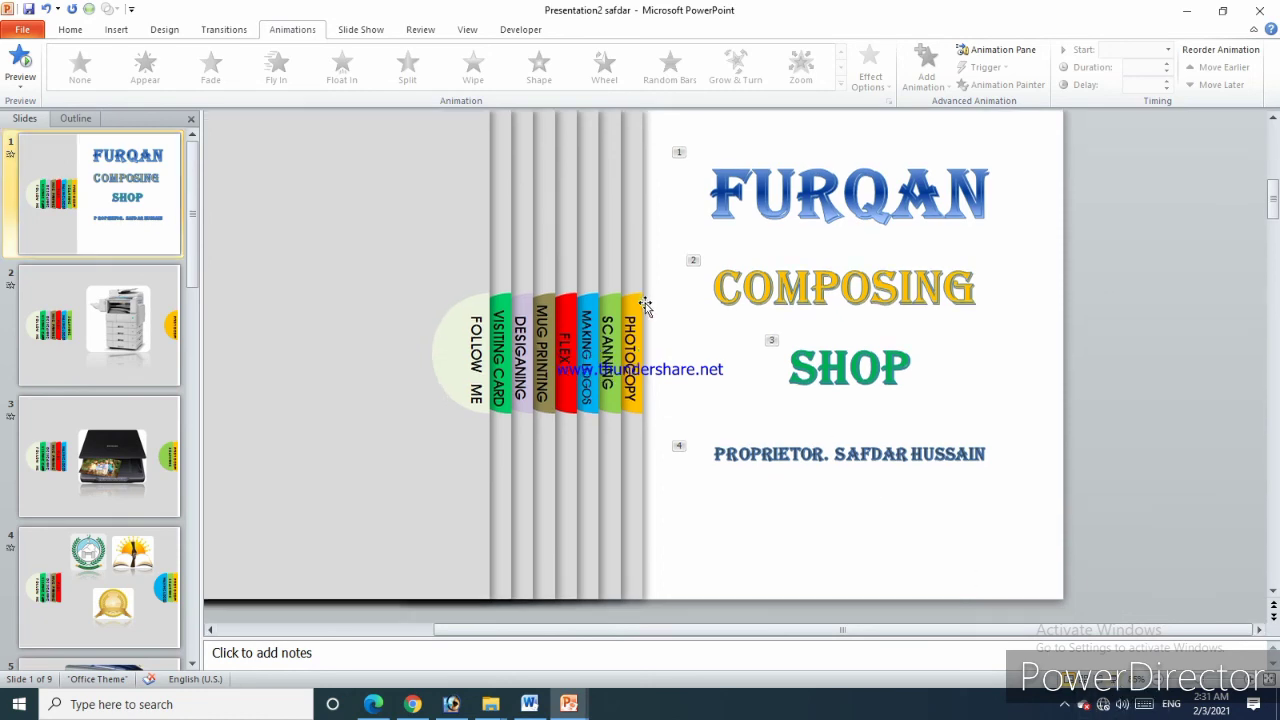
scroll(645, 305, down, 2)
click(62, 188)
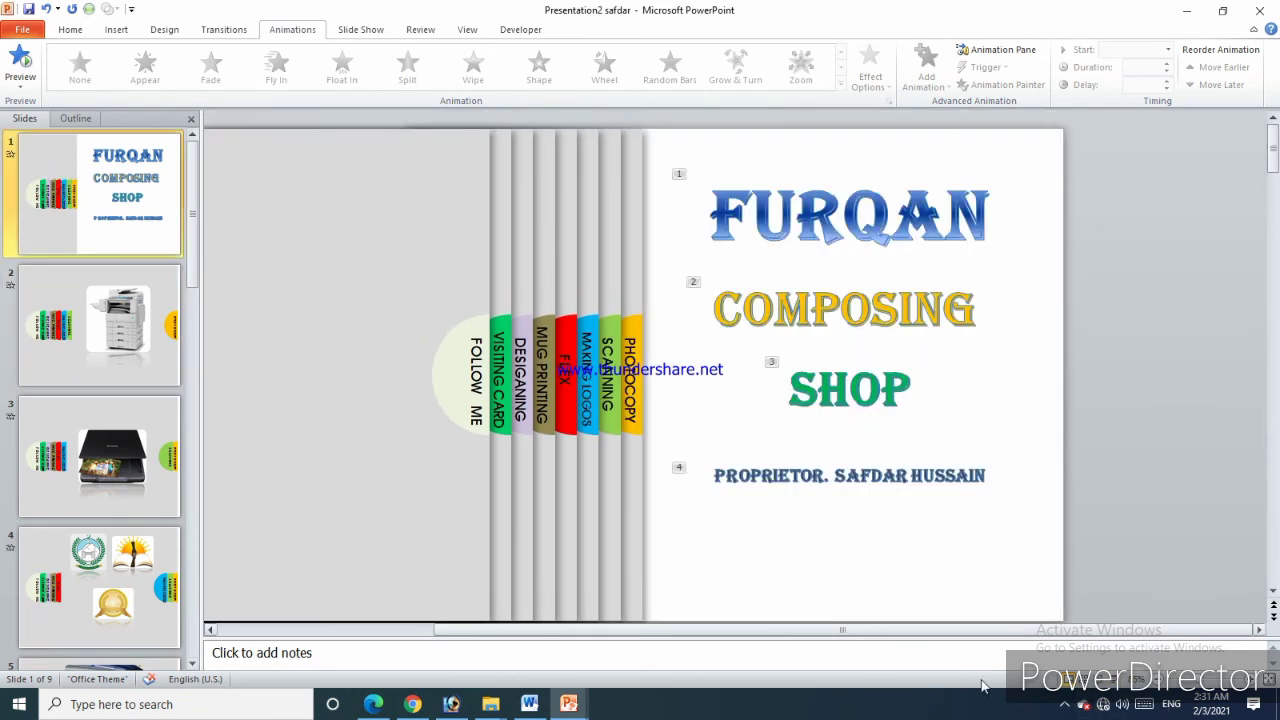
click(1100, 679)
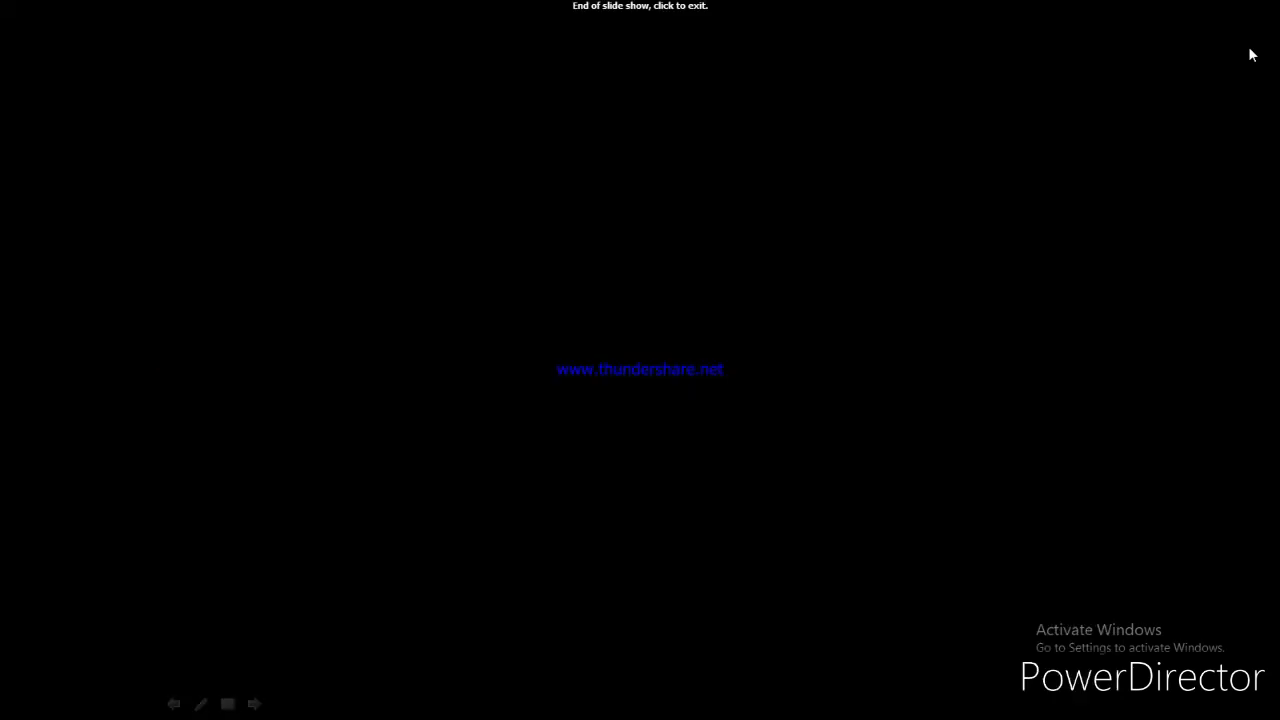
Exit the finished slide show and bring up the screen recorder from the system tray.
click(1251, 55)
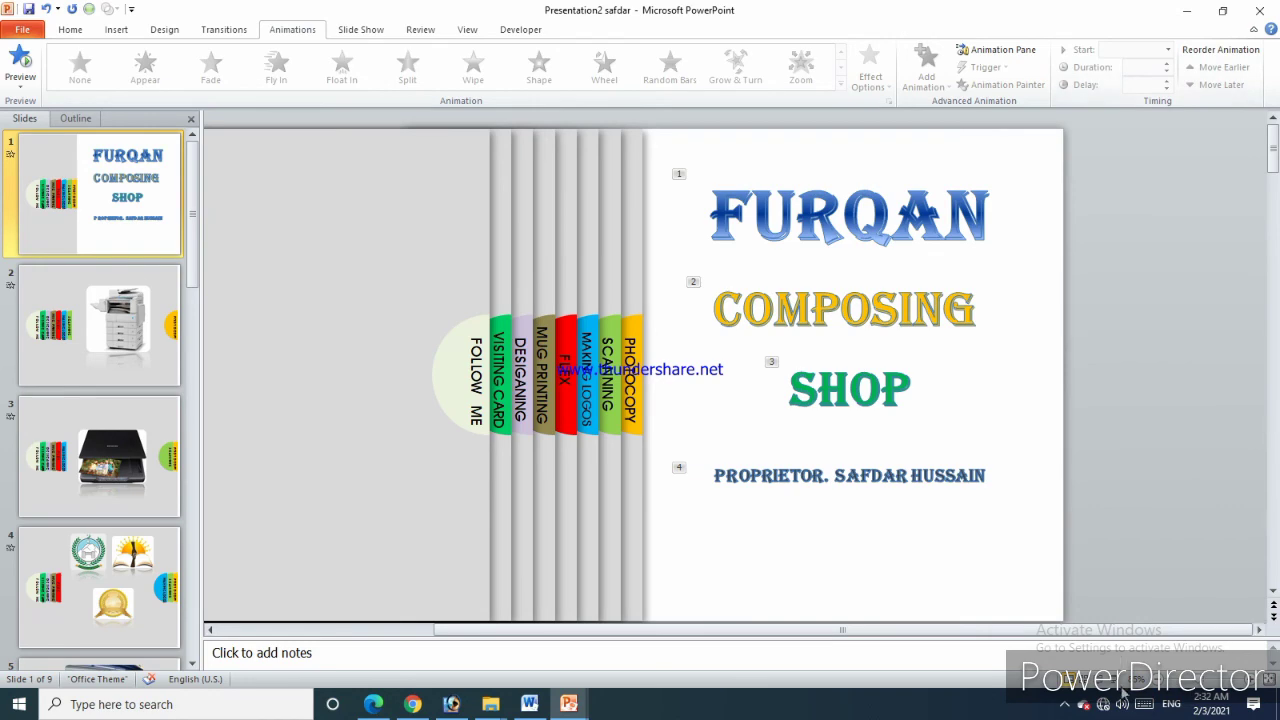
click(1066, 703)
click(1033, 638)
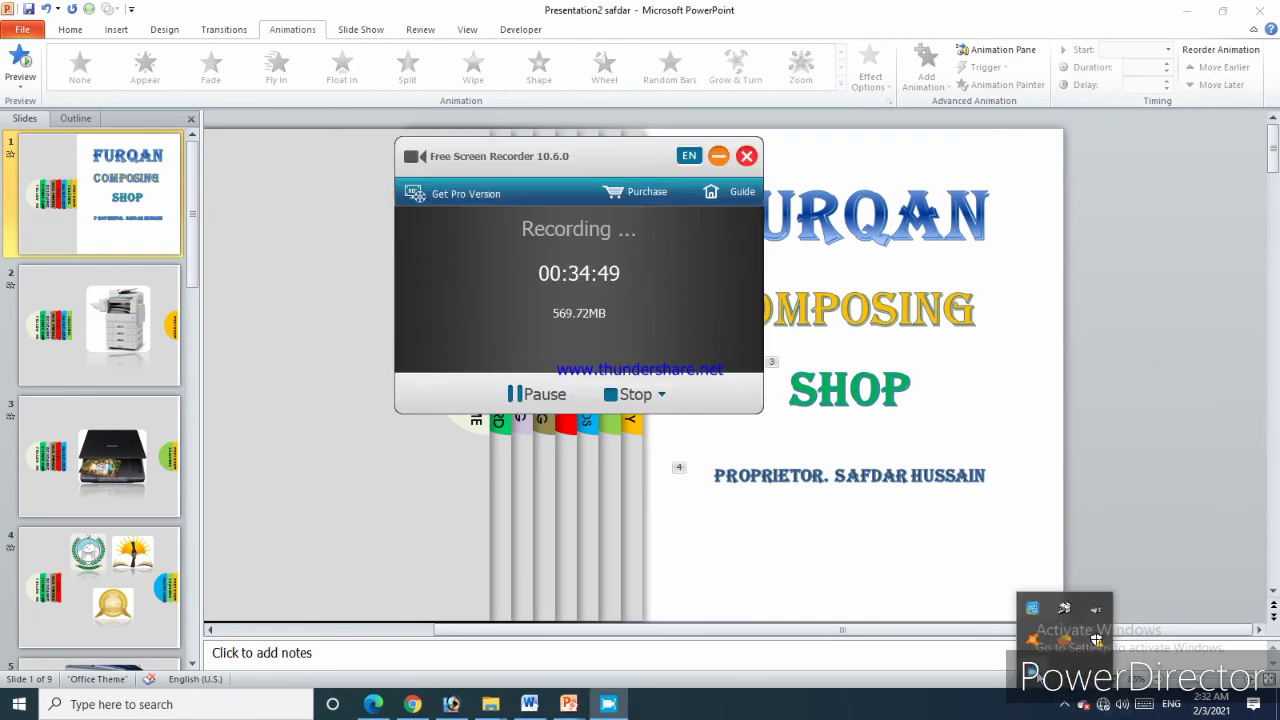